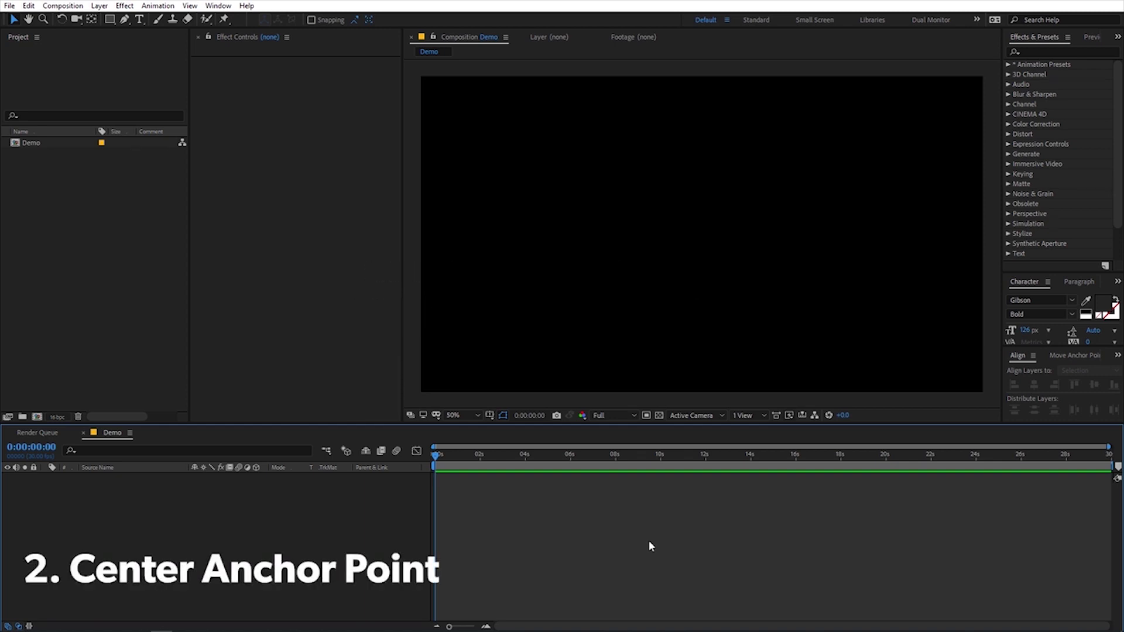
# - Draw a rectangle shape near the middle of the Demo composition with the Rectangle tool
pyautogui.click(109, 19)
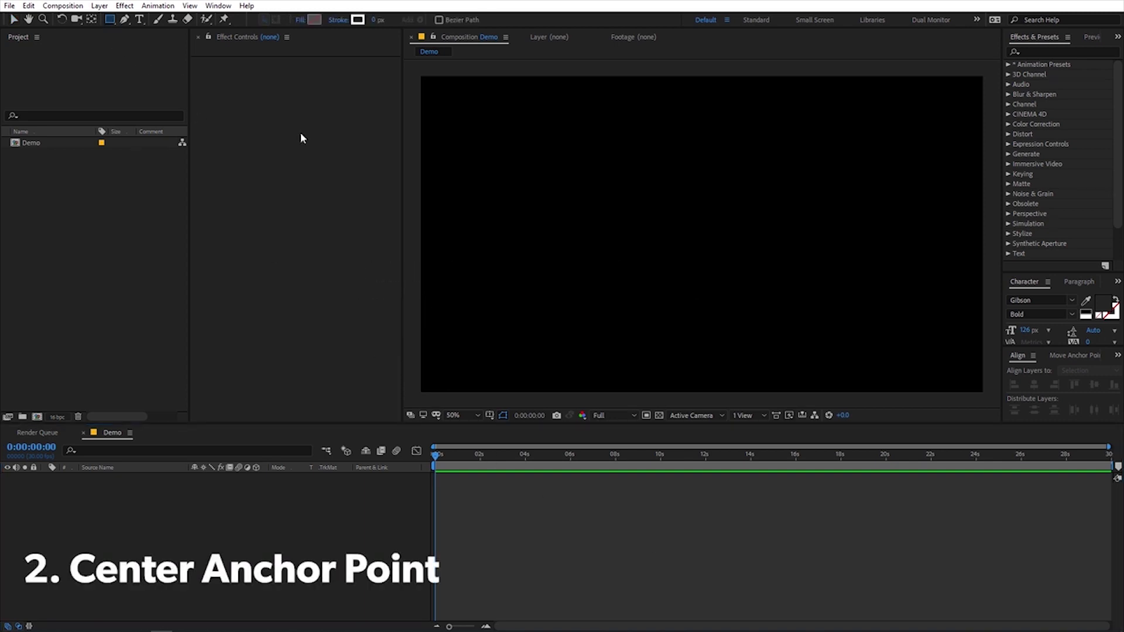
pyautogui.click(627, 180)
pyautogui.moveTo(619, 167); pyautogui.dragTo(754, 322)
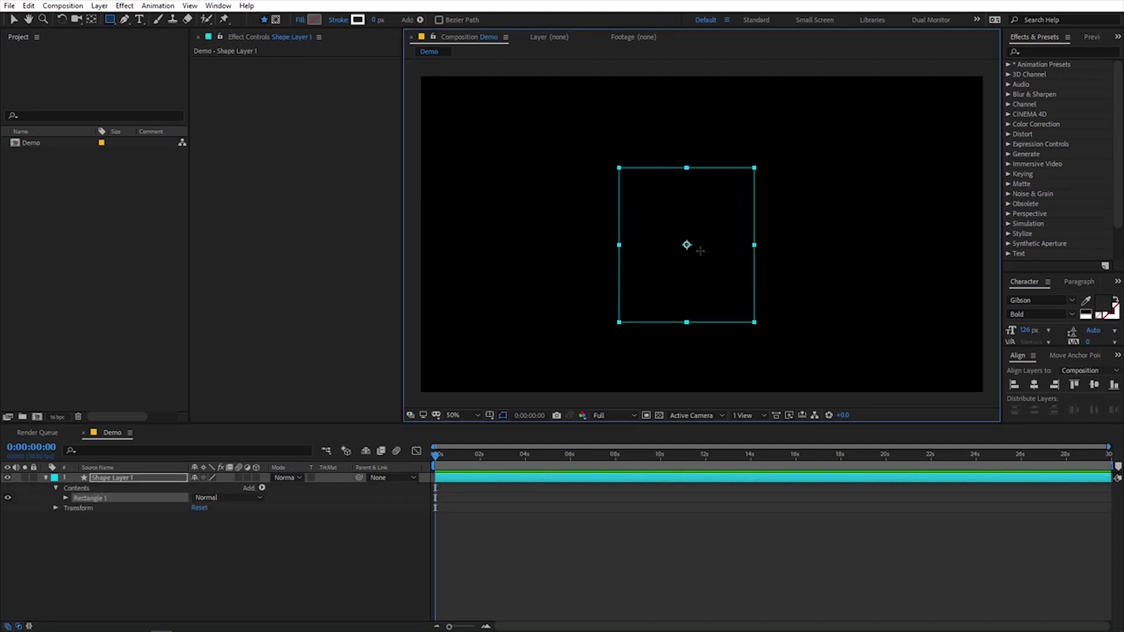
# - Set the general preferences to center the anchor point in new shape layers
pyautogui.click(29, 5)
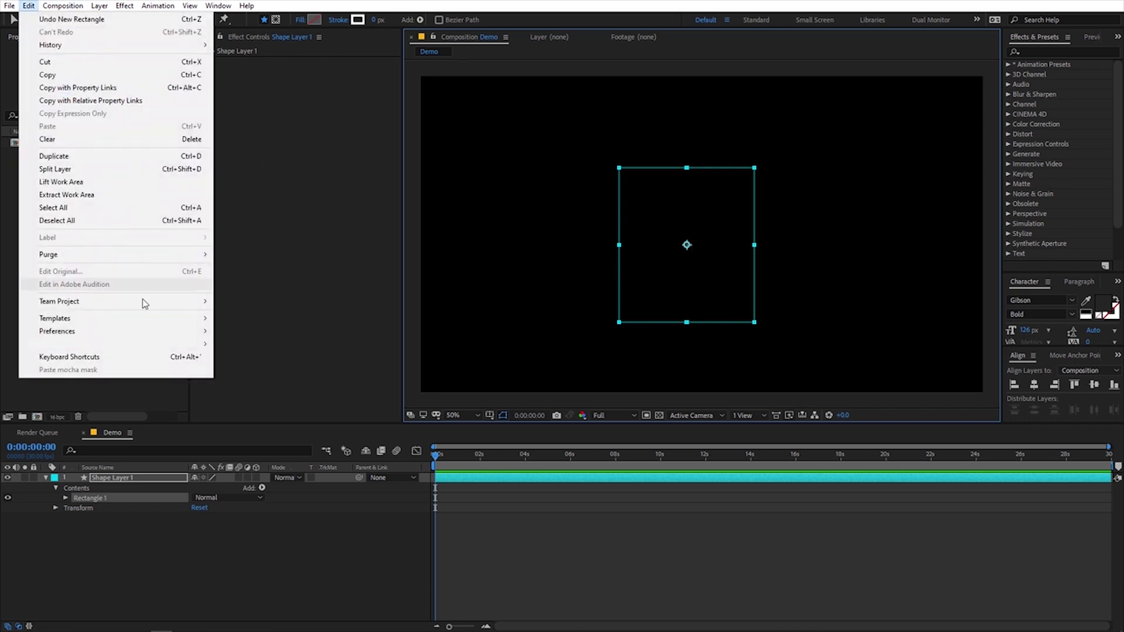
pyautogui.moveTo(149, 332)
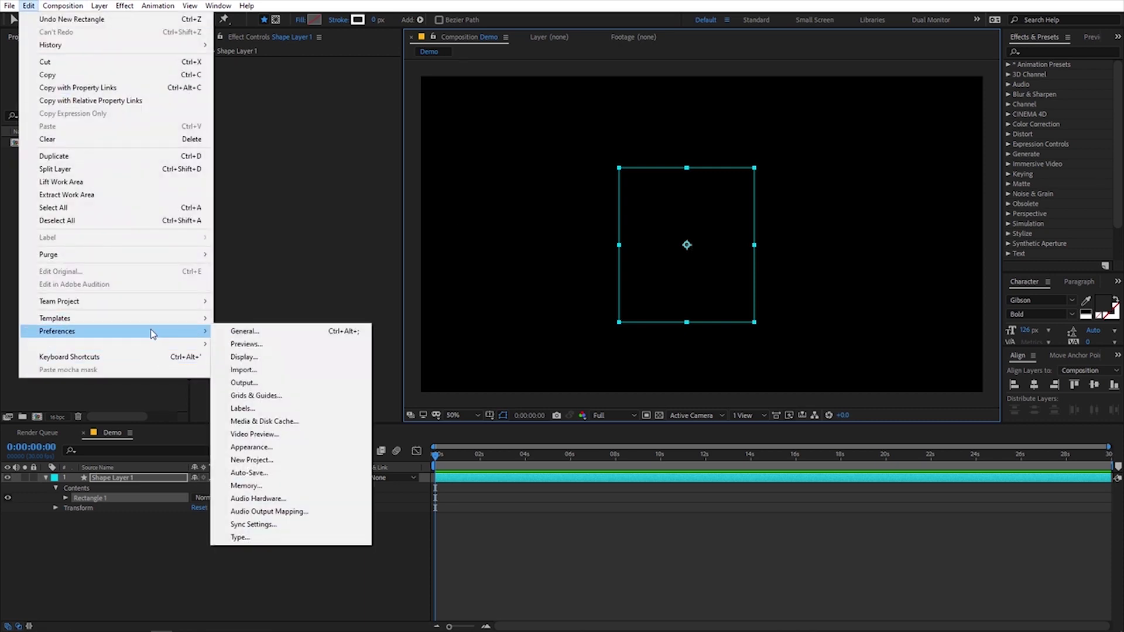
pyautogui.click(273, 337)
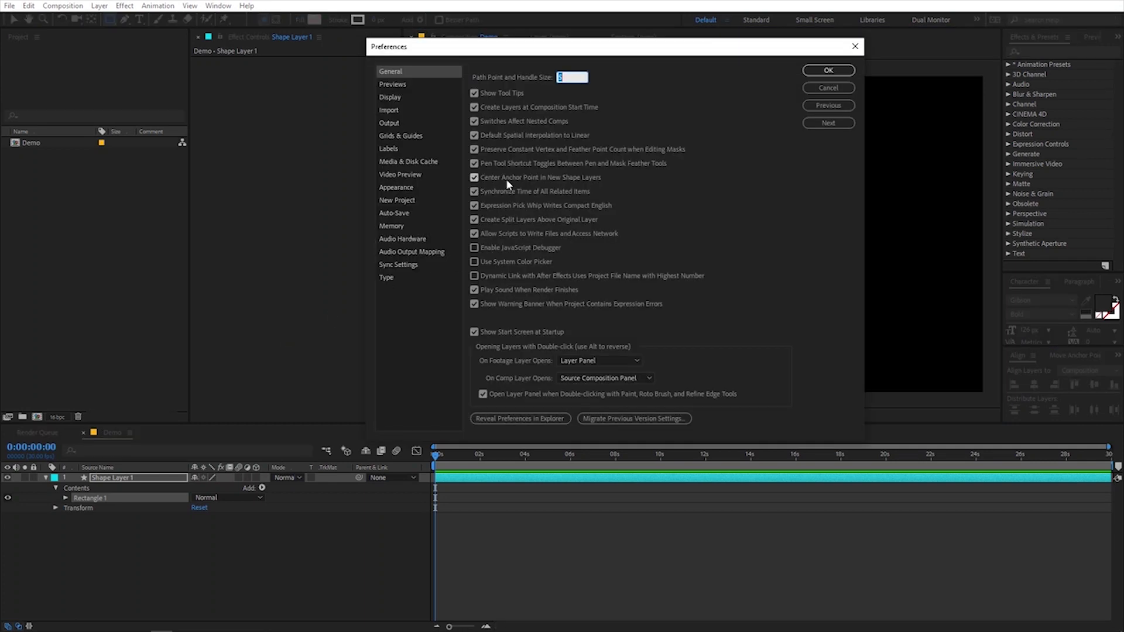
pyautogui.click(474, 177)
pyautogui.click(815, 69)
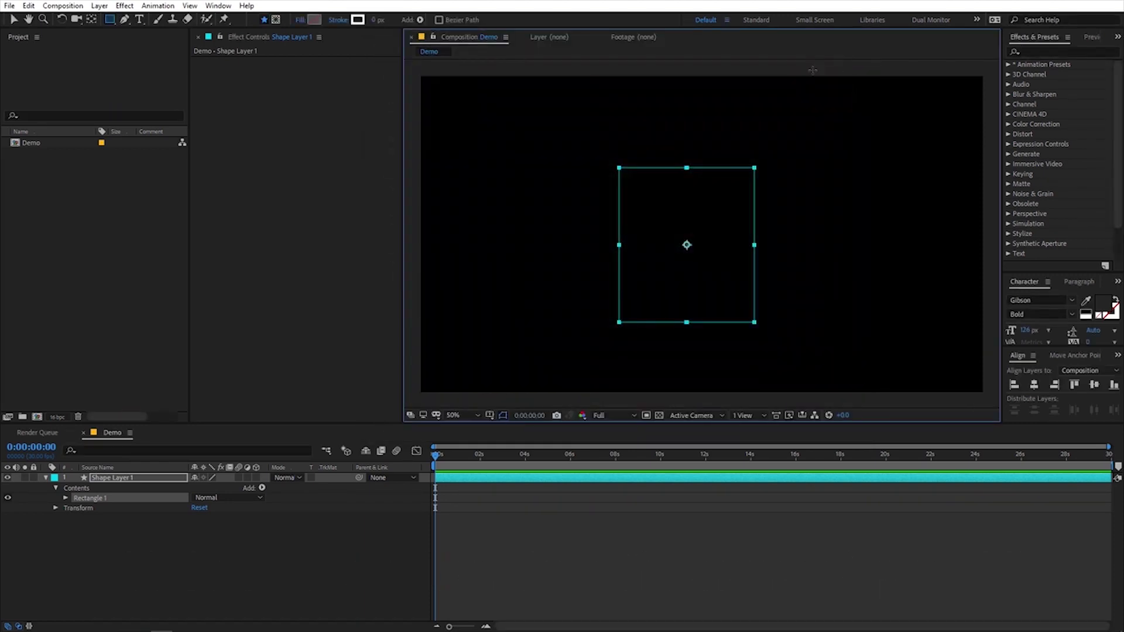
# - Move Shape Layer 1's anchor point outside the rectangle with the Pan Behind tool and recenter it on the shape
pyautogui.click(124, 481)
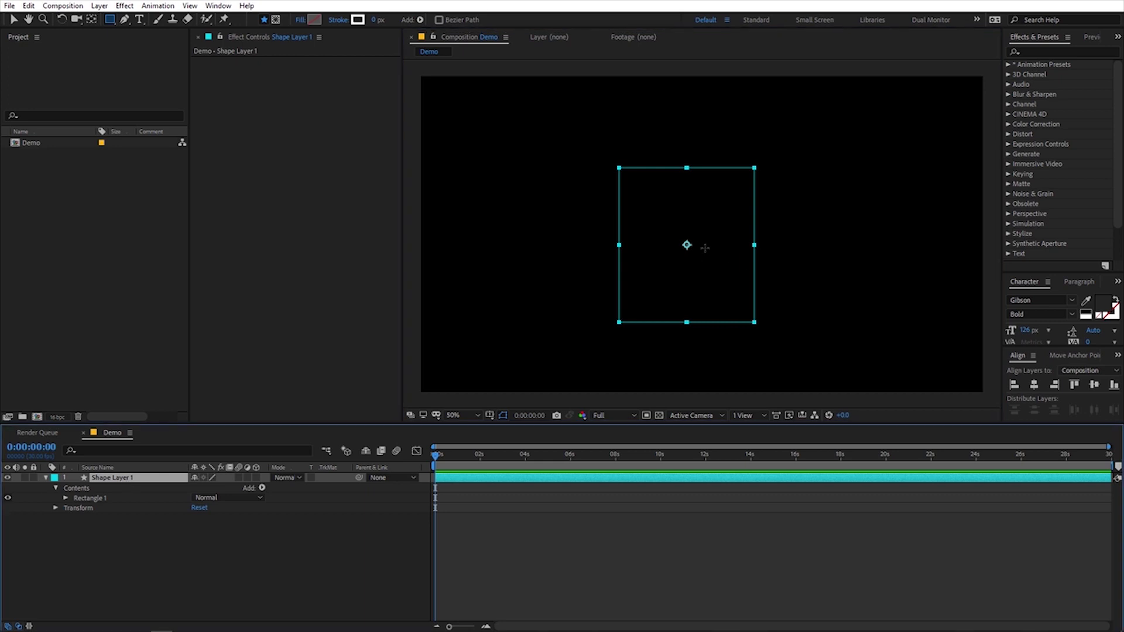
pyautogui.click(89, 19)
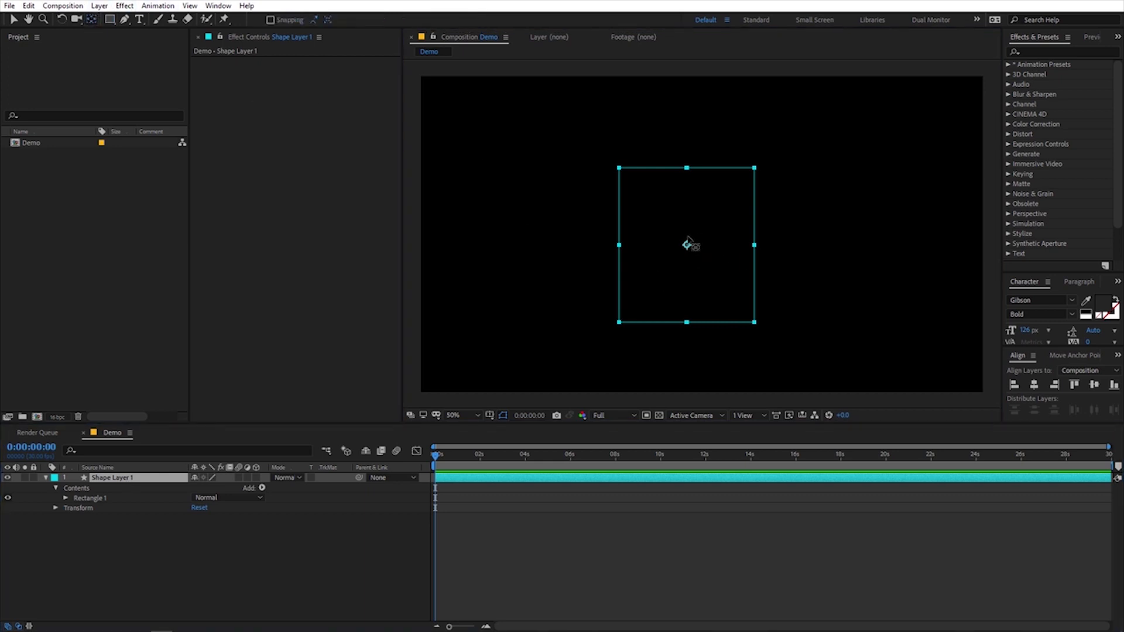
pyautogui.moveTo(688, 241); pyautogui.dragTo(819, 212)
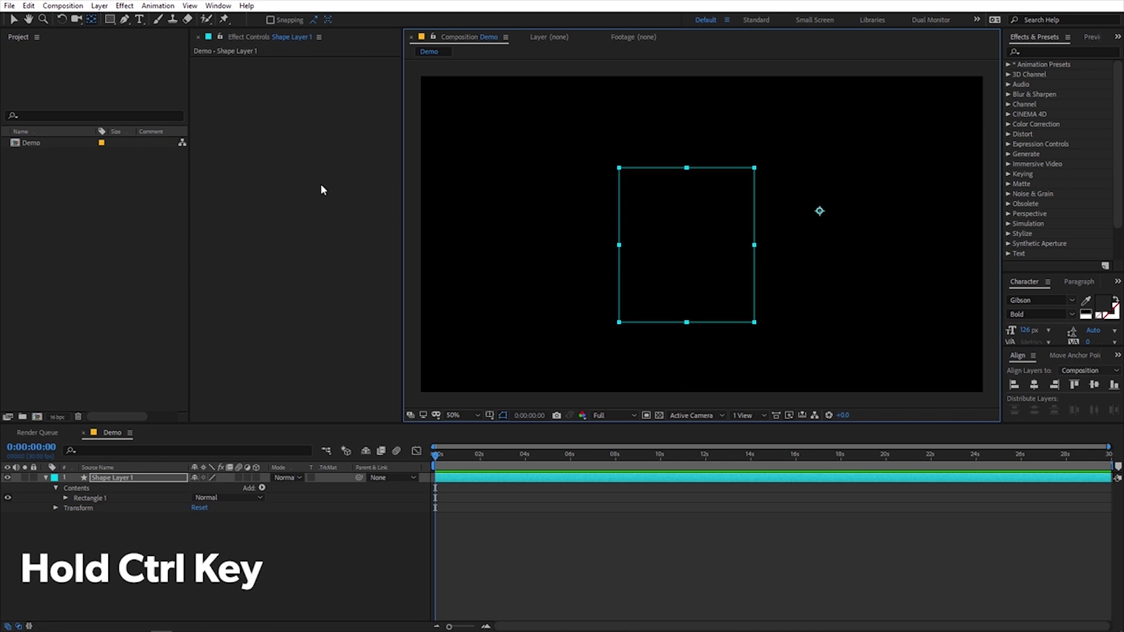
pyautogui.keyDown('ctrl'); pyautogui.doubleClick(91, 22); pyautogui.keyUp('ctrl')
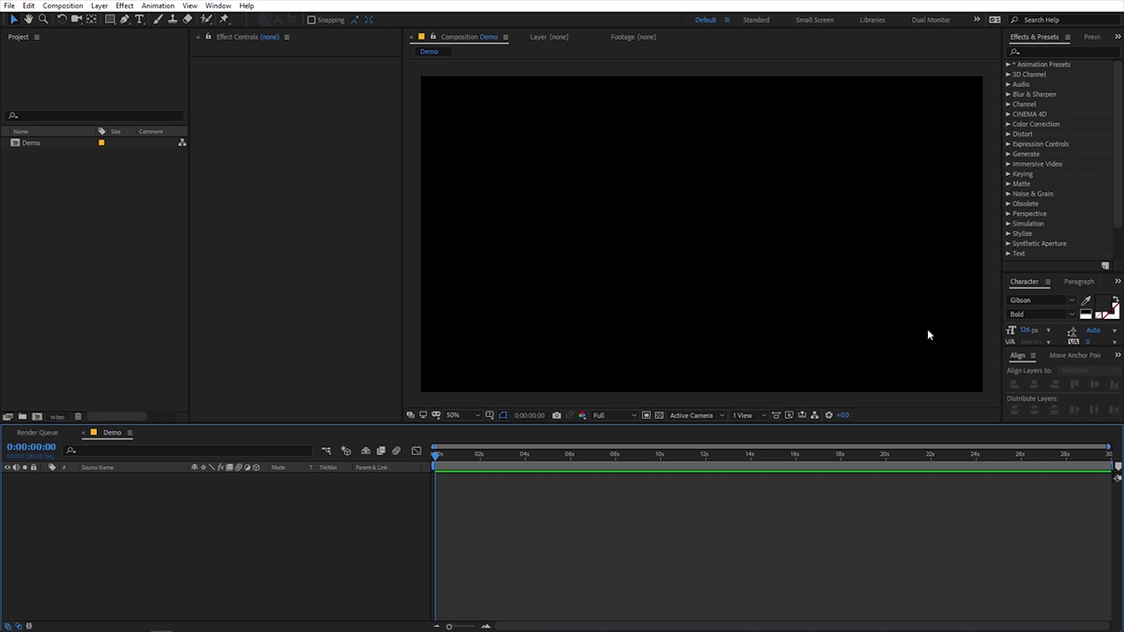
pyautogui.click(218, 6)
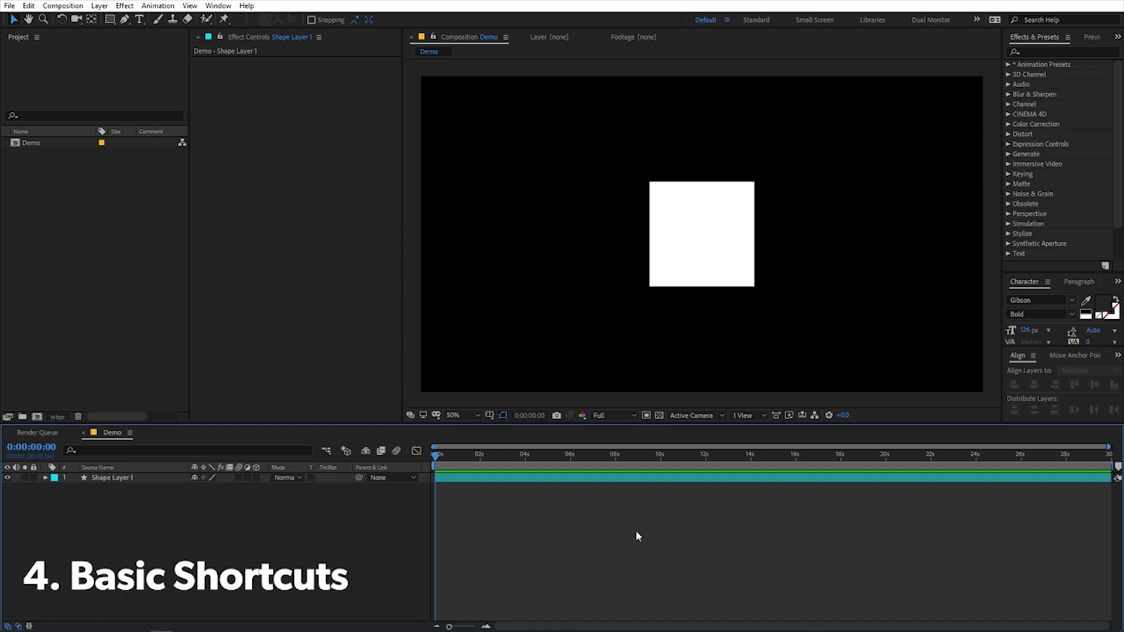
# - Reveal the Position, Scale and Rotation properties of the white square's layer one at a time
pyautogui.click(117, 478)
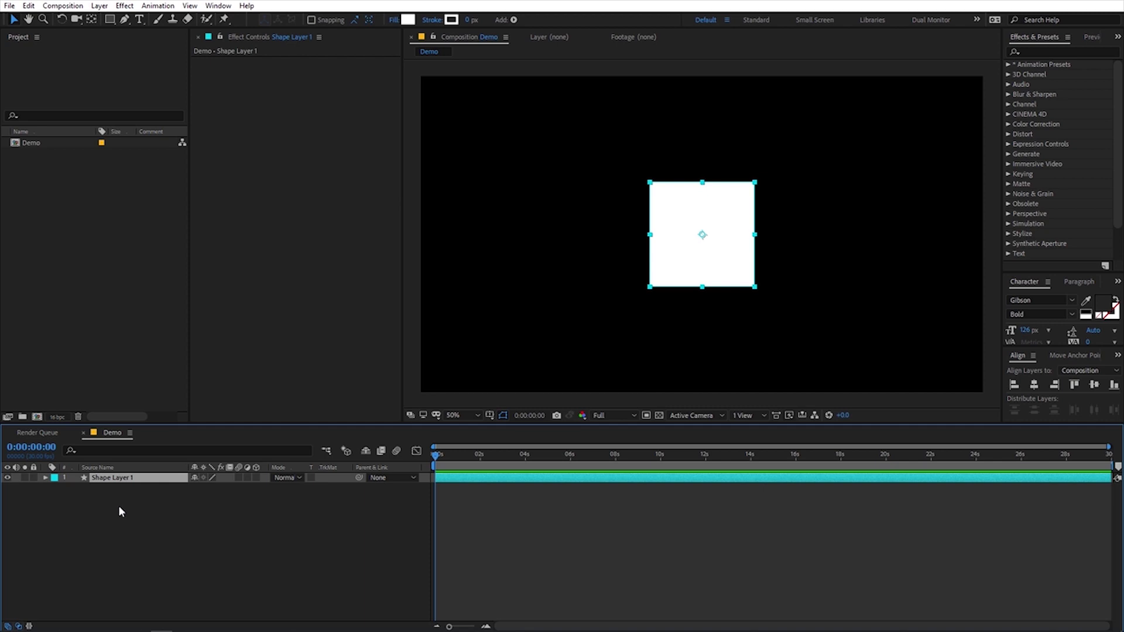
pyautogui.press('p')
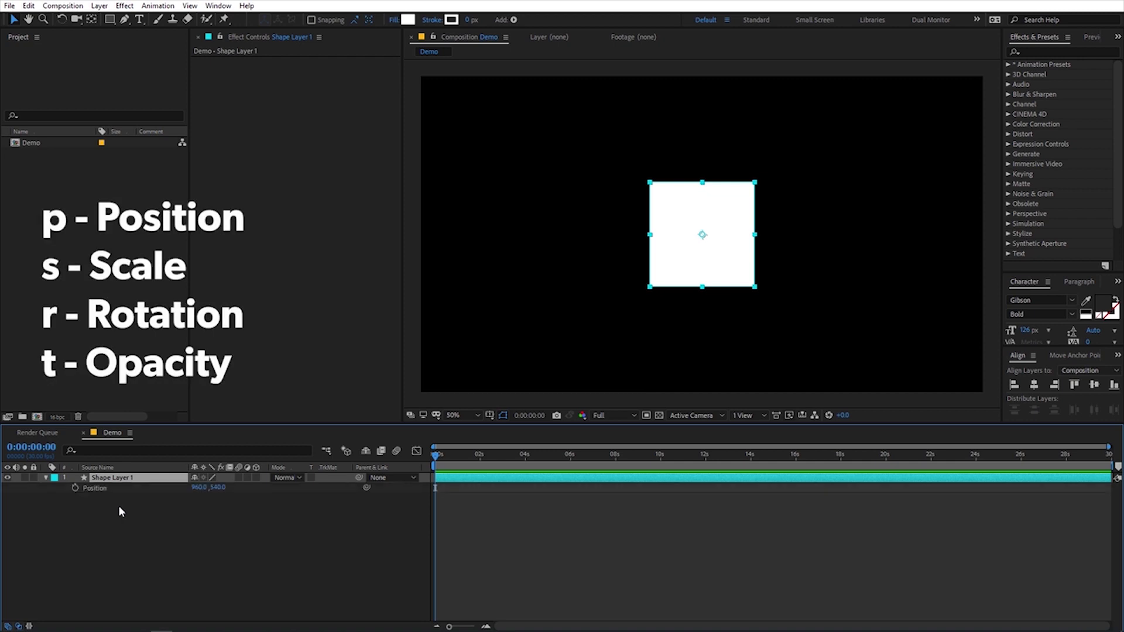
pyautogui.press('s')
pyautogui.press('r')
# - Keyframe the square layer's opacity to fade out over about the first second and preview the animation
pyautogui.press('t')
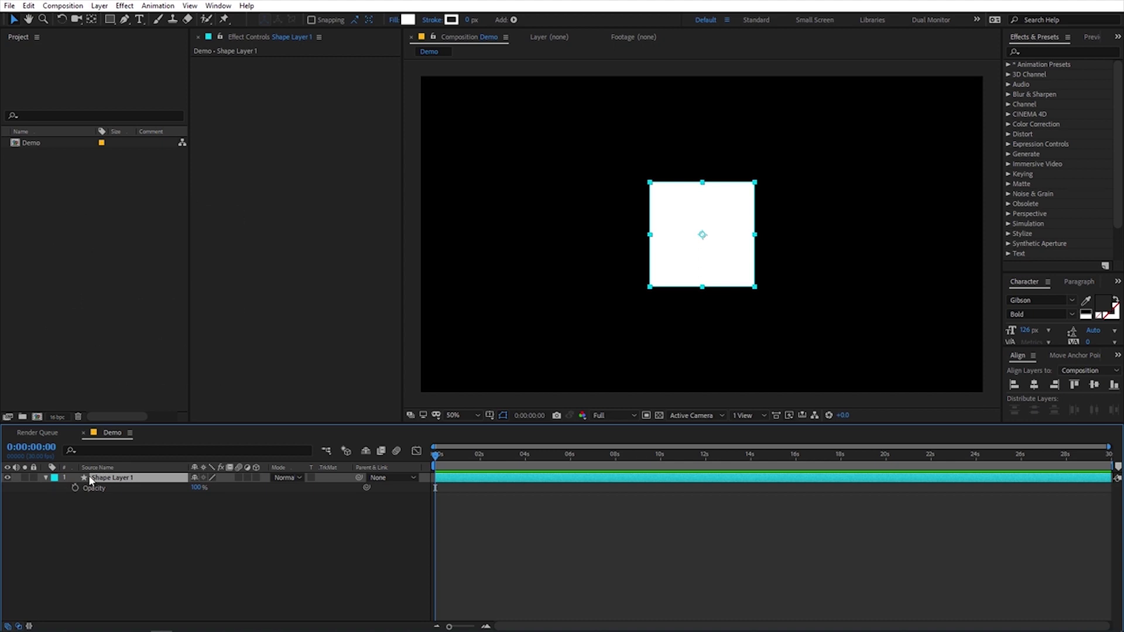
pyautogui.click(75, 487)
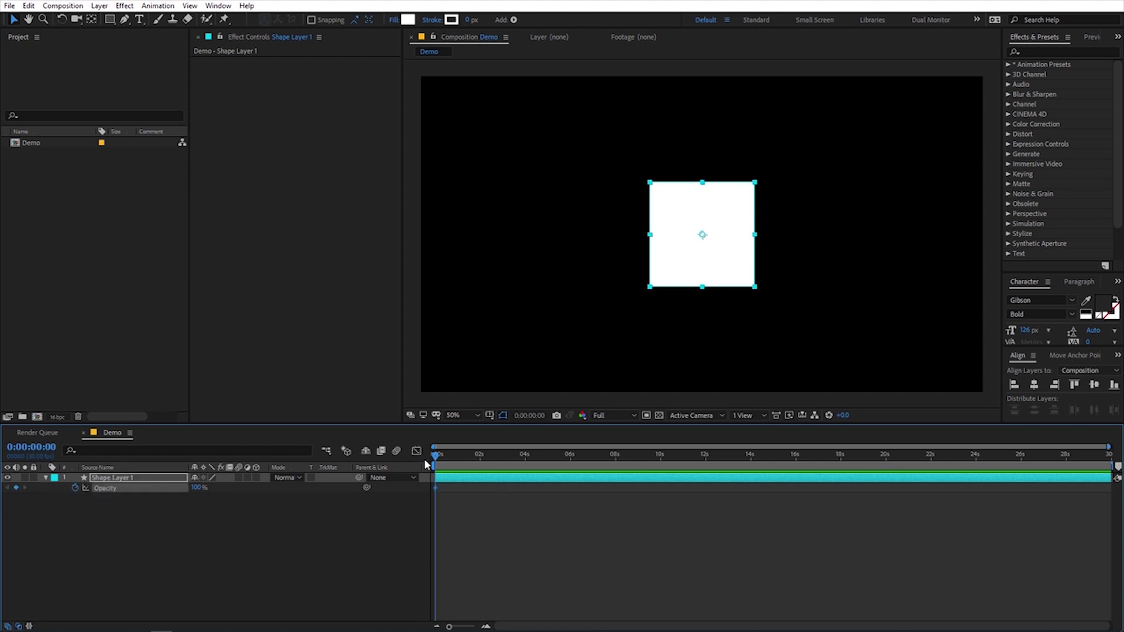
pyautogui.moveTo(455, 455); pyautogui.dragTo(457, 455)
pyautogui.moveTo(197, 489); pyautogui.dragTo(91, 501)
pyautogui.moveTo(455, 455); pyautogui.dragTo(394, 467)
pyautogui.press('space')
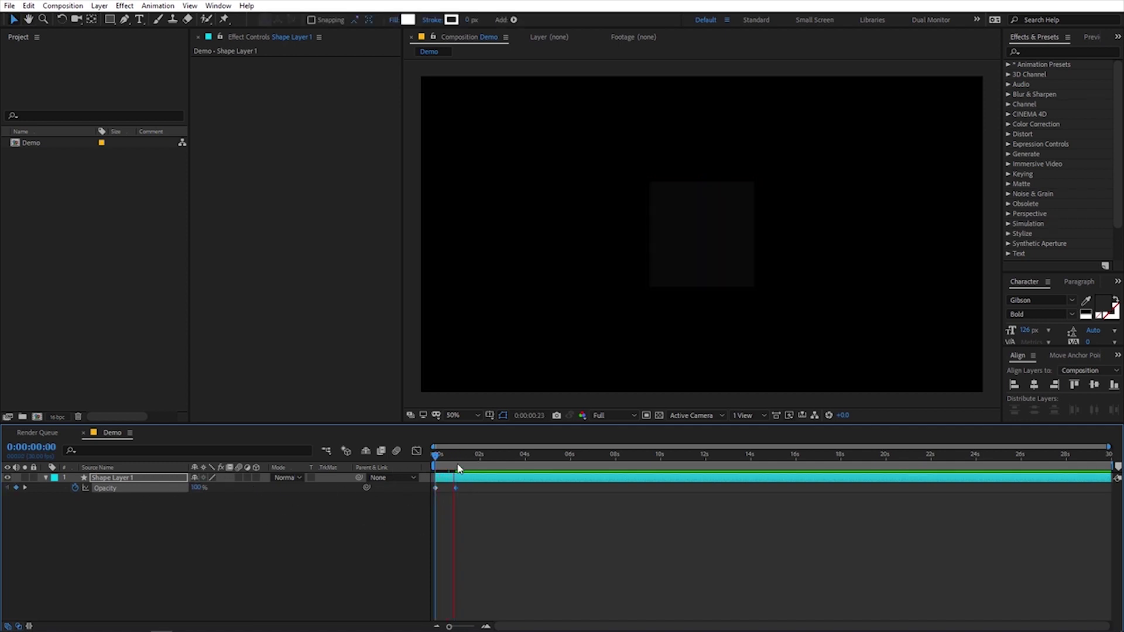
pyautogui.press('space')
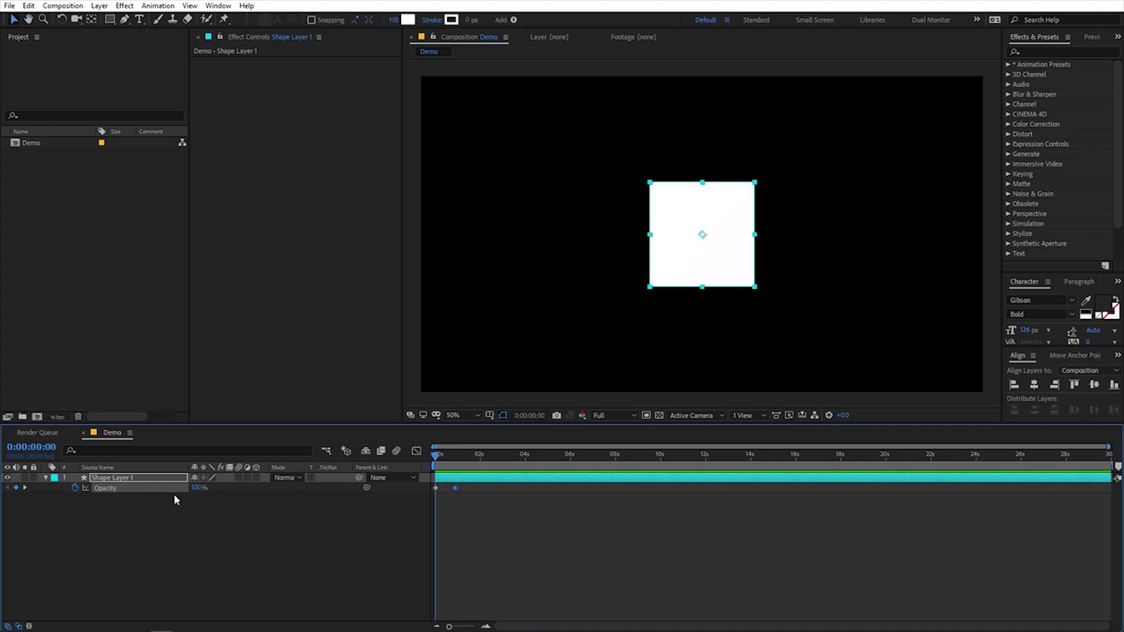
# - Show Position, Scale and Rotation together with the already revealed Opacity property on Shape Layer 1
pyautogui.click(121, 477)
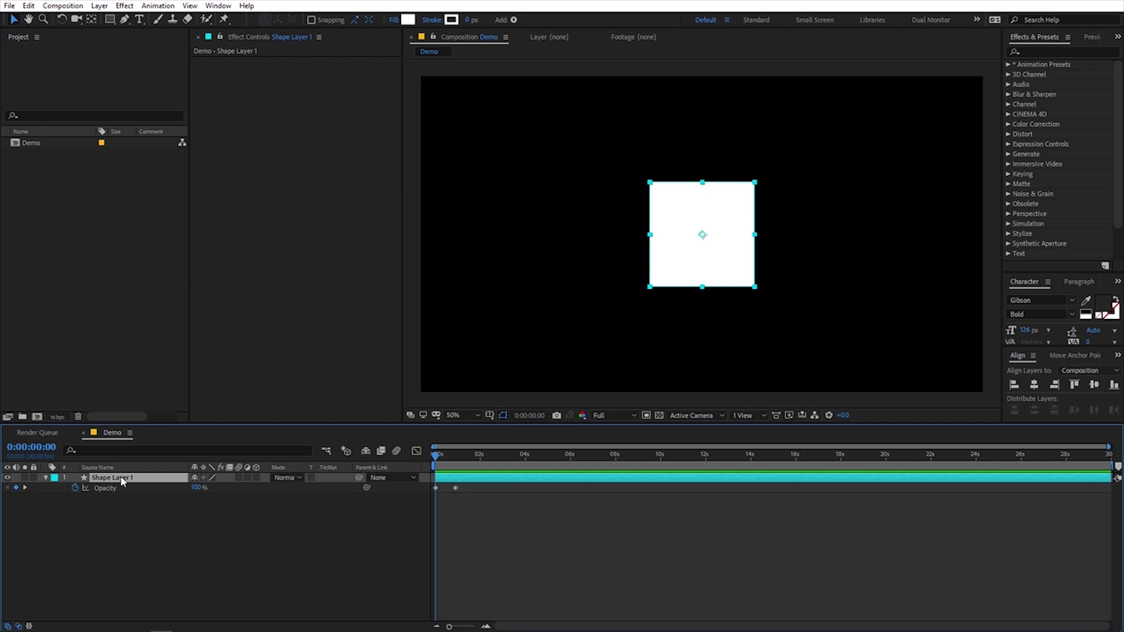
pyautogui.hotkey('shift', 'p')
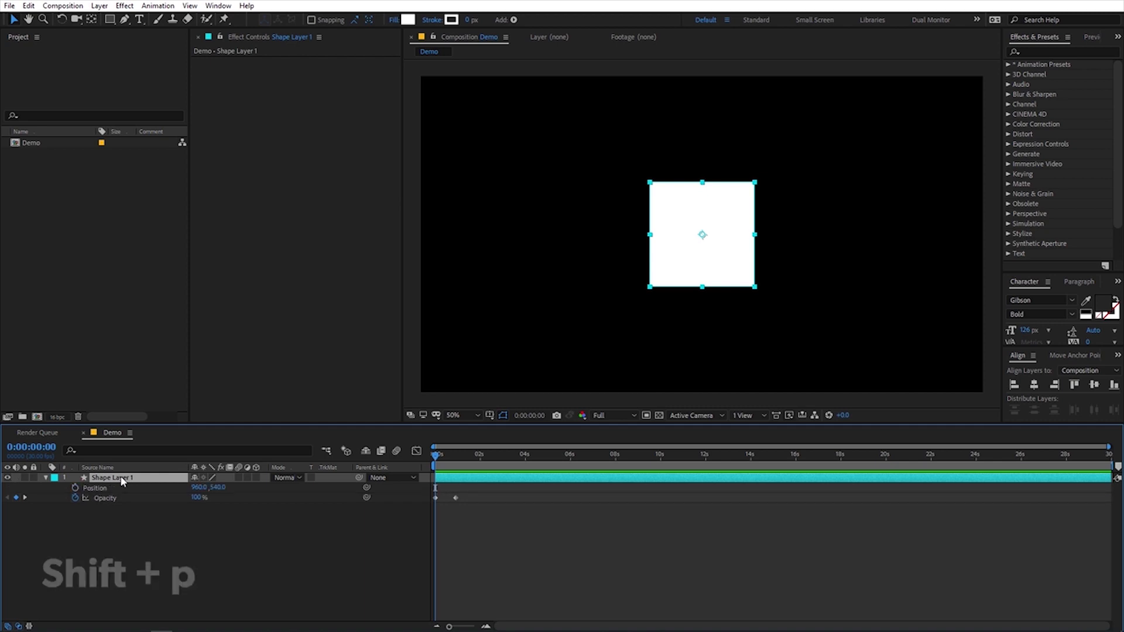
pyautogui.hotkey('shift', 's')
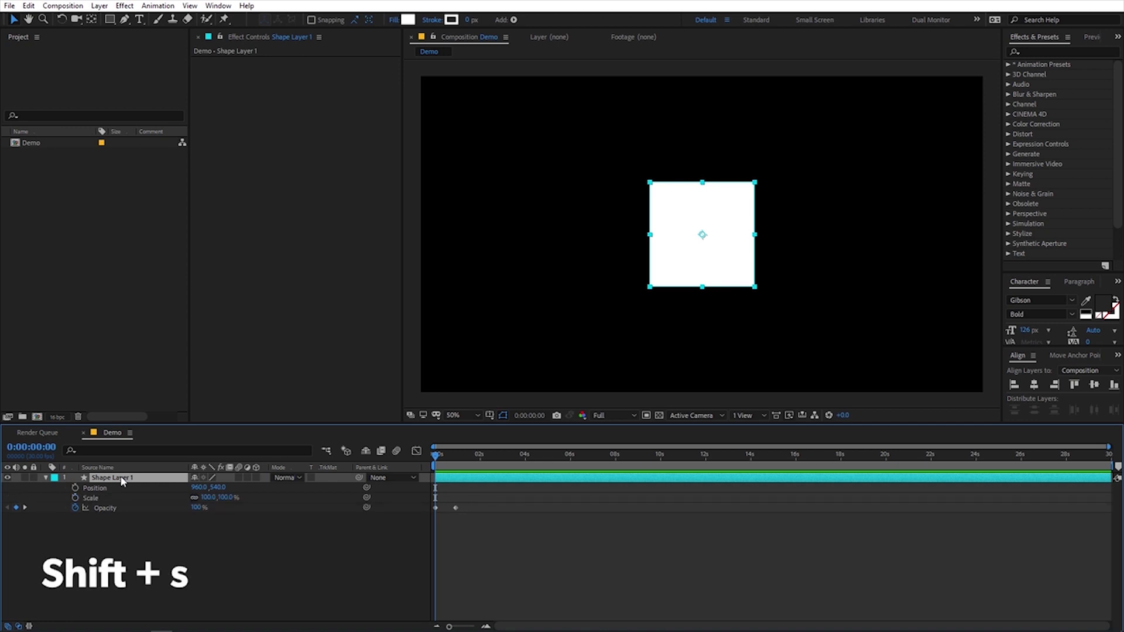
pyautogui.hotkey('shift', 'r')
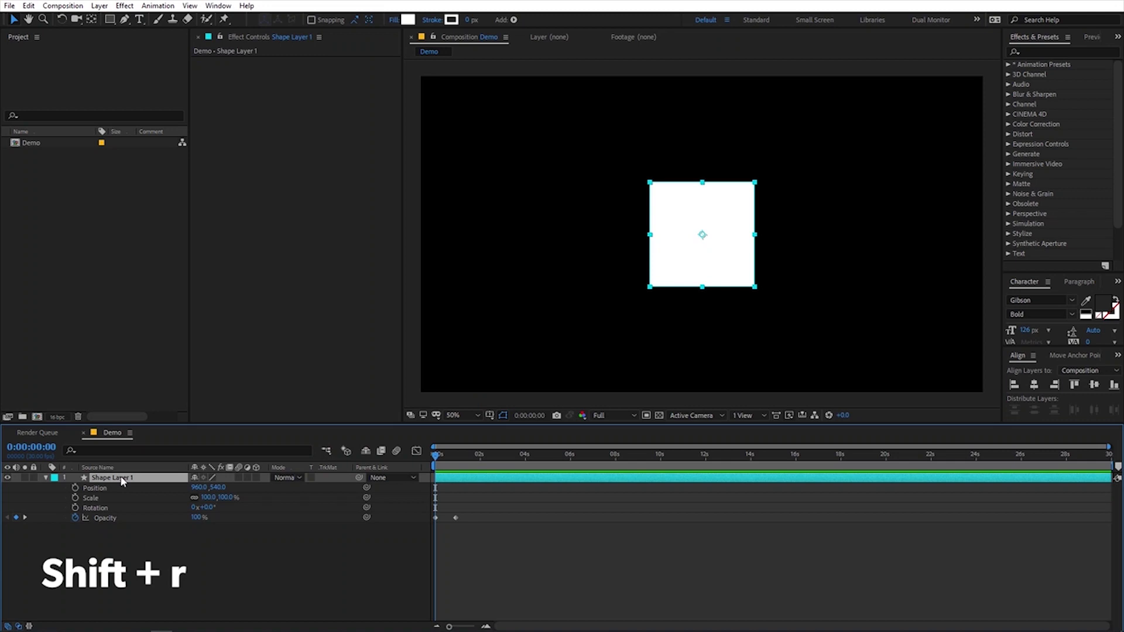
# - Add Scale and Position keyframes at 0:00:00:00 on Shape Layer 1 and collapse the layer's properties
pyautogui.click(75, 498)
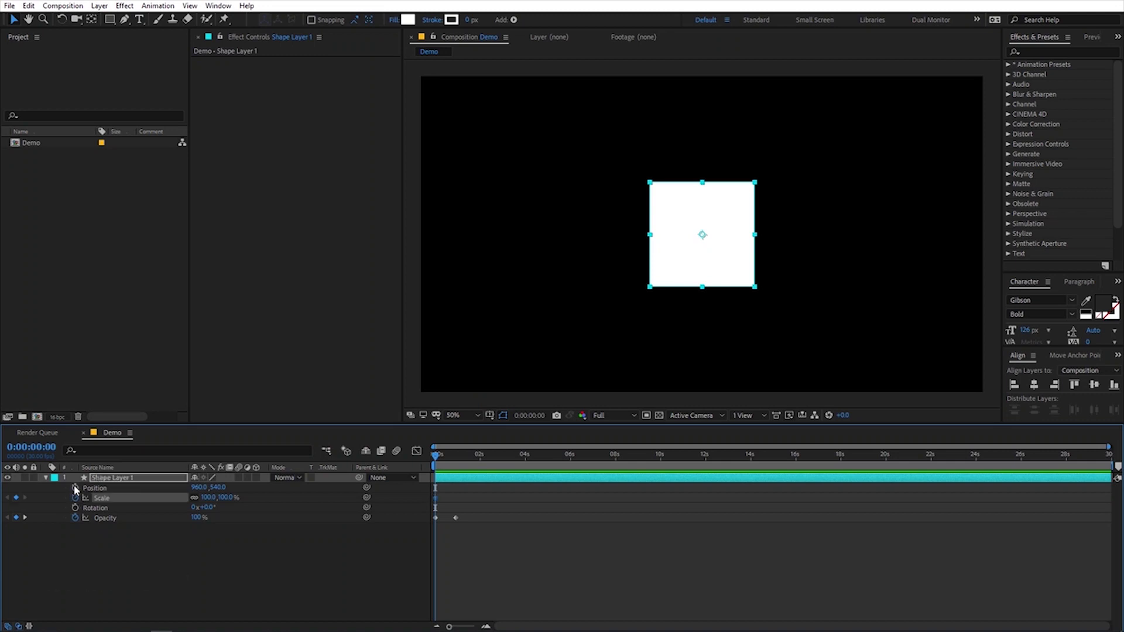
pyautogui.click(75, 487)
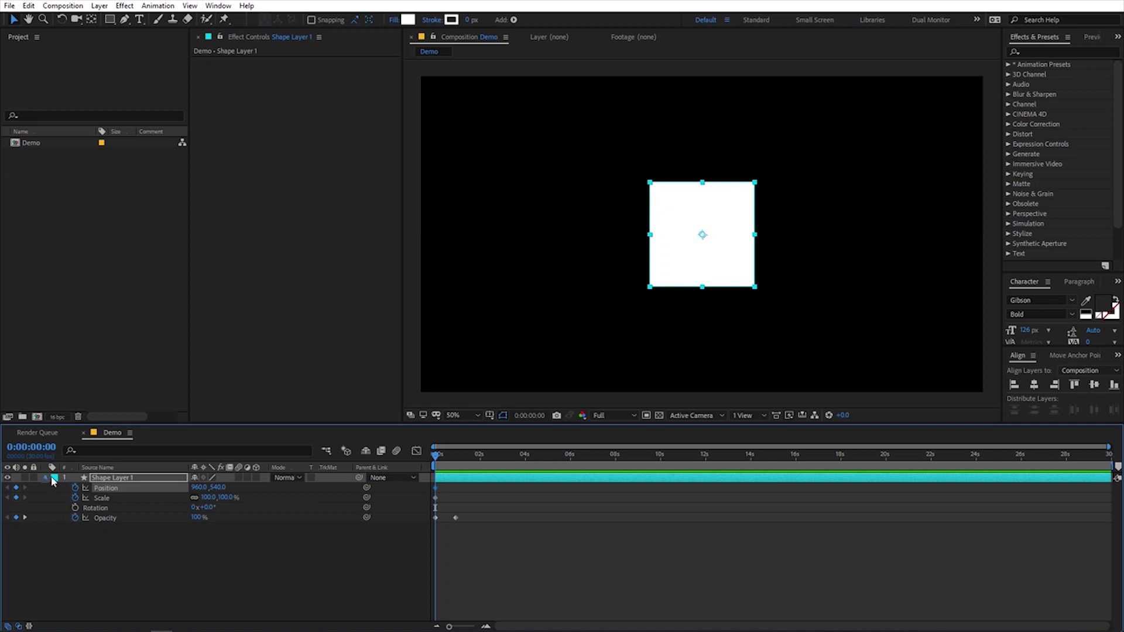
pyautogui.click(46, 478)
pyautogui.click(157, 511)
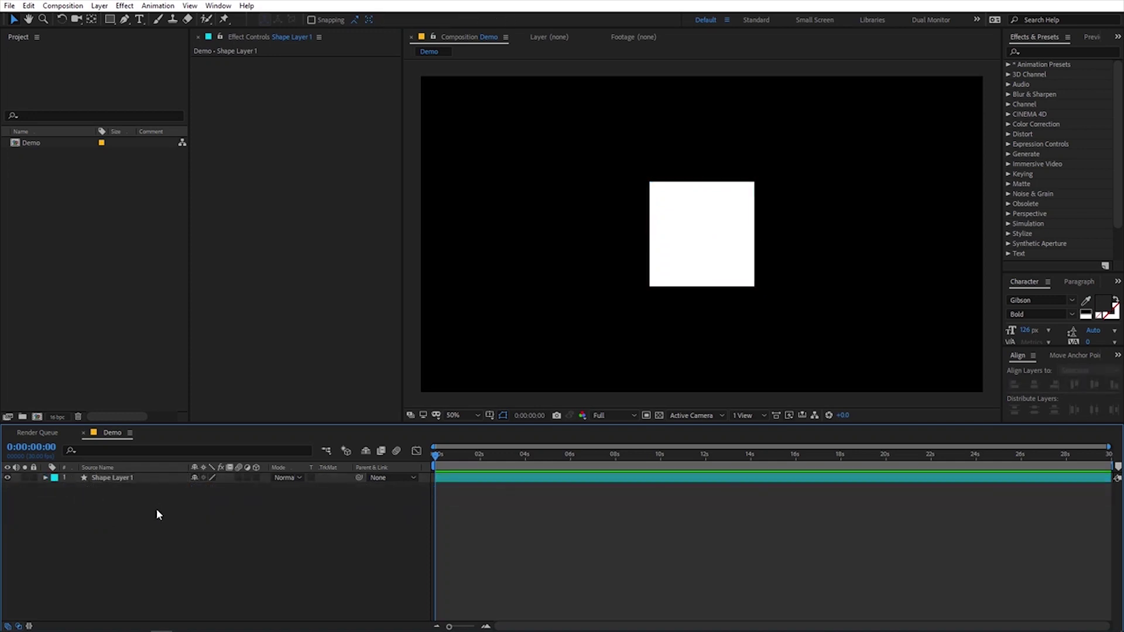
# - Reveal only the keyframed properties of Shape Layer 1, then collapse the layer again
pyautogui.click(128, 478)
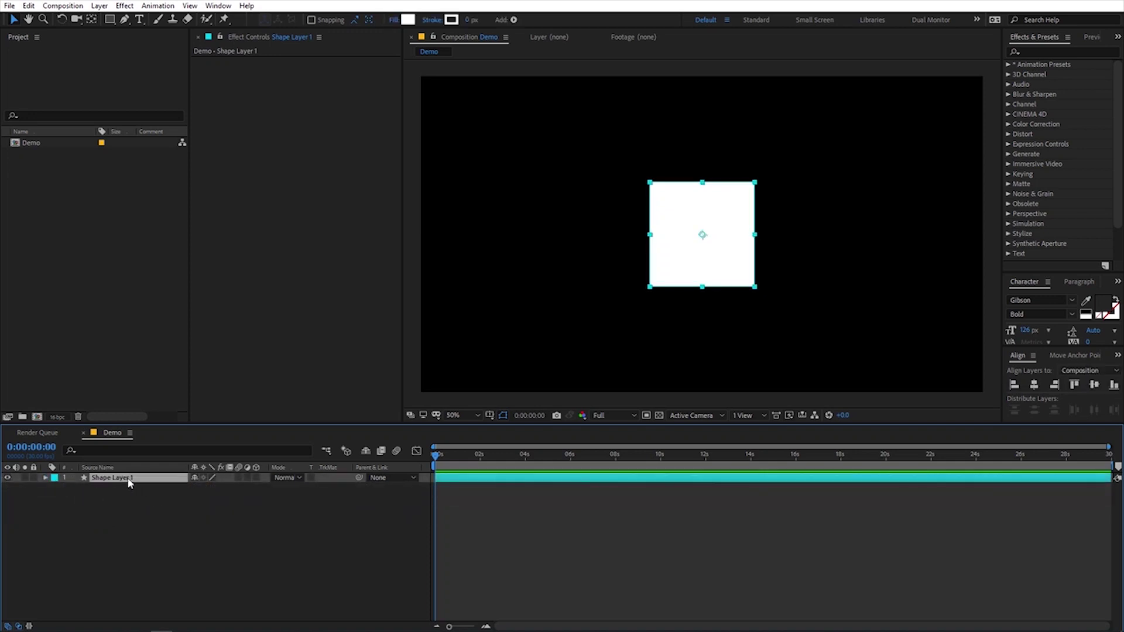
pyautogui.press('u')
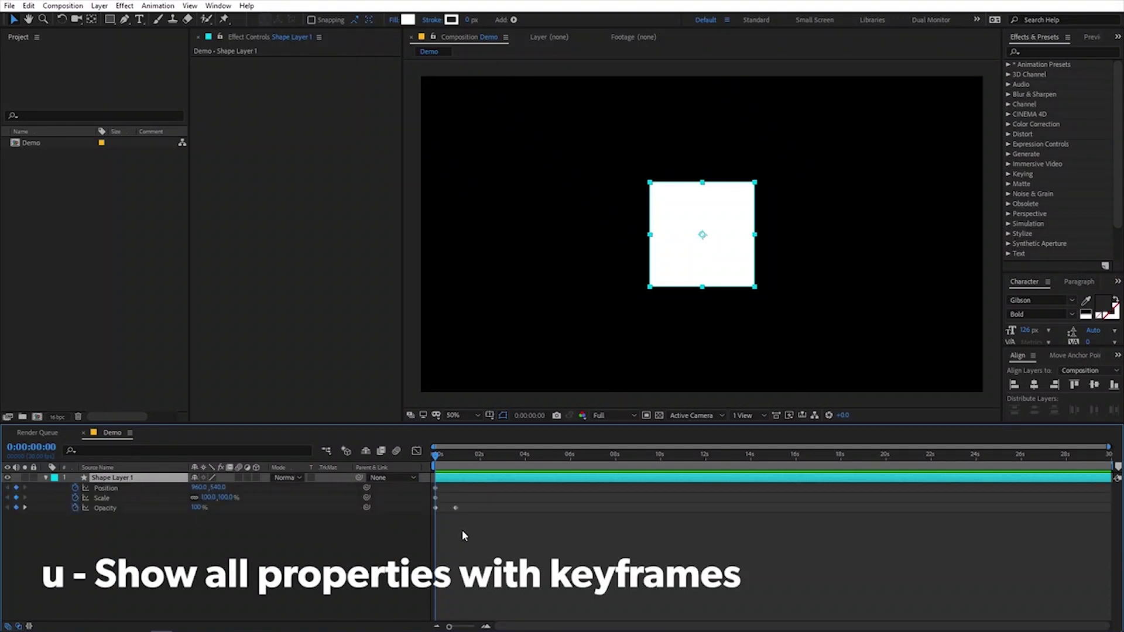
pyautogui.click(46, 478)
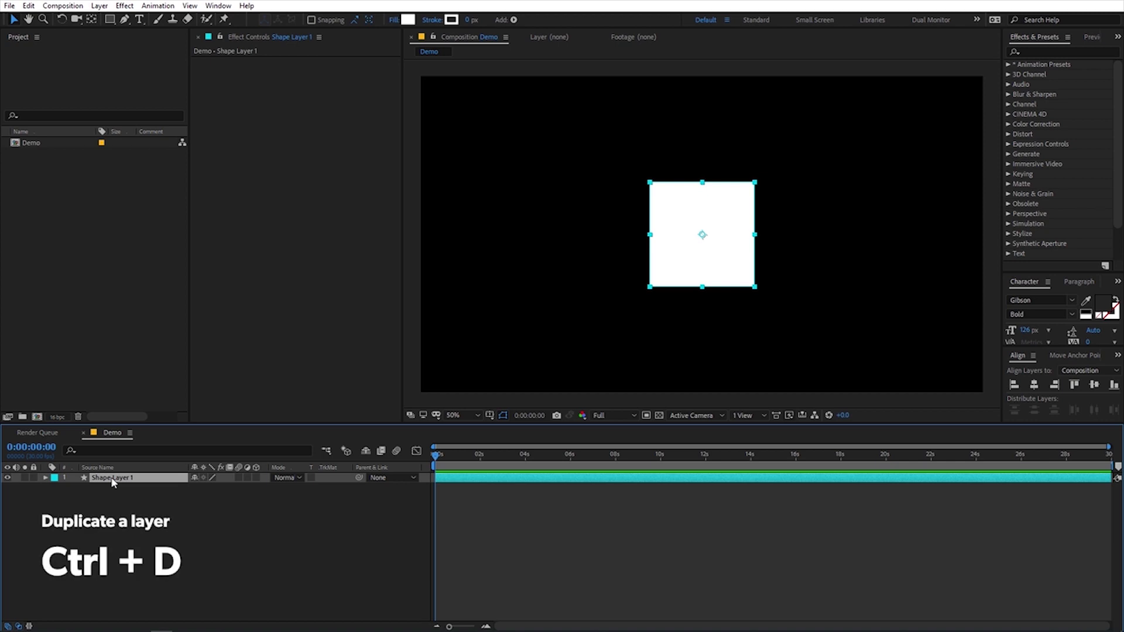
# - Duplicate Shape Layer 1 in the timeline
pyautogui.hotkey('ctrl', 'd')
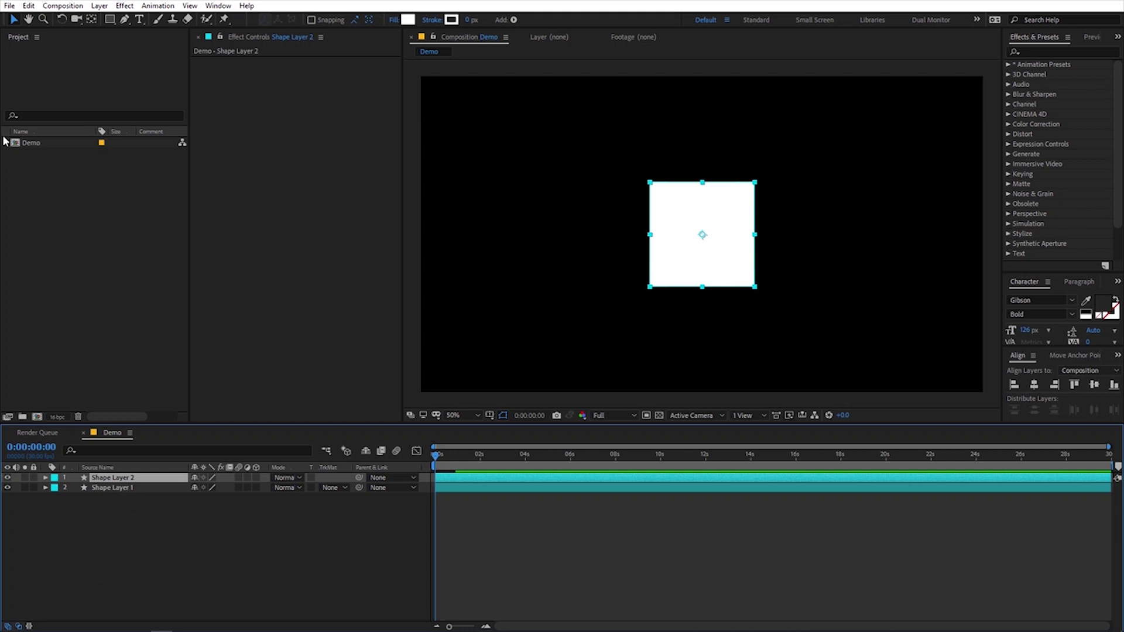
pyautogui.click(28, 6)
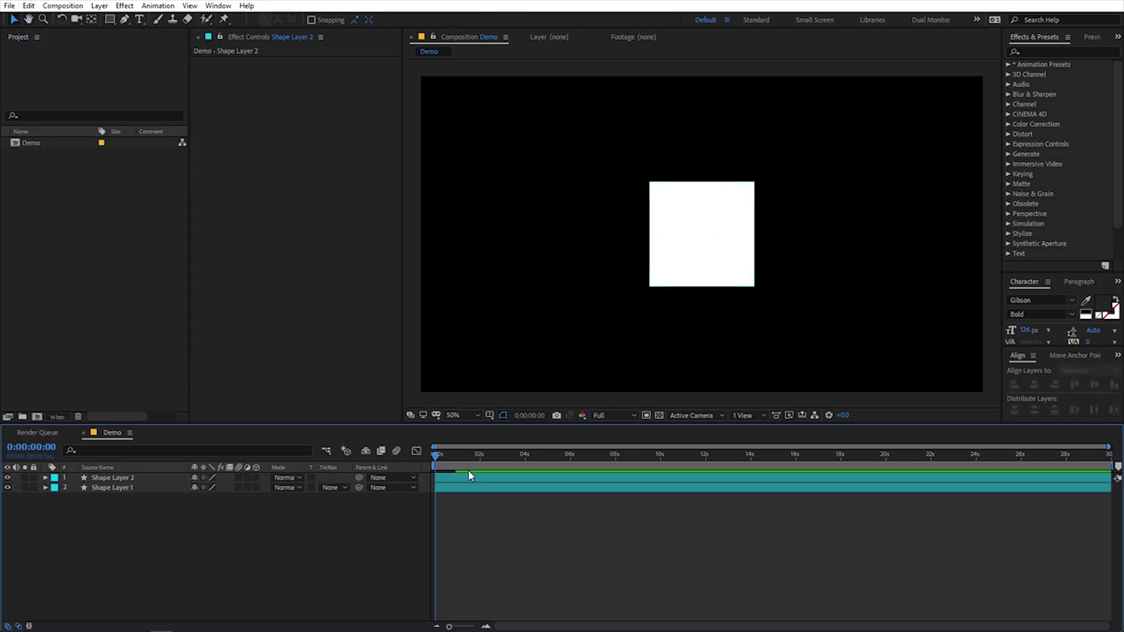
# - Split the duplicated shape layer at 0:00:03:28 and split its later segment again at 0:00:07:23
pyautogui.moveTo(462, 456); pyautogui.dragTo(525, 462)
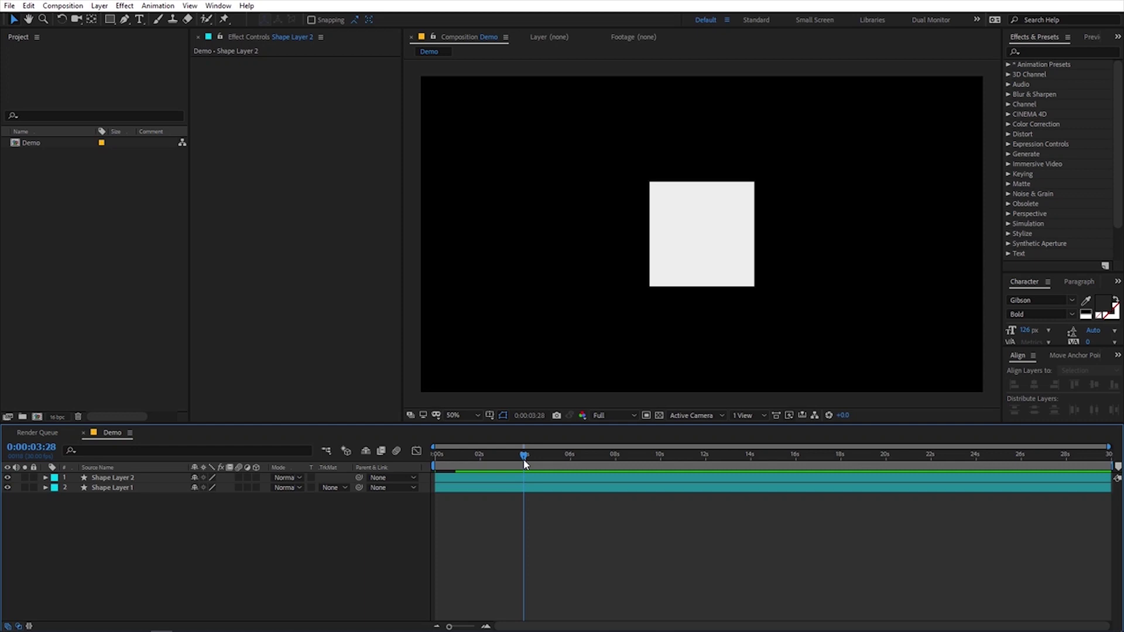
pyautogui.click(131, 478)
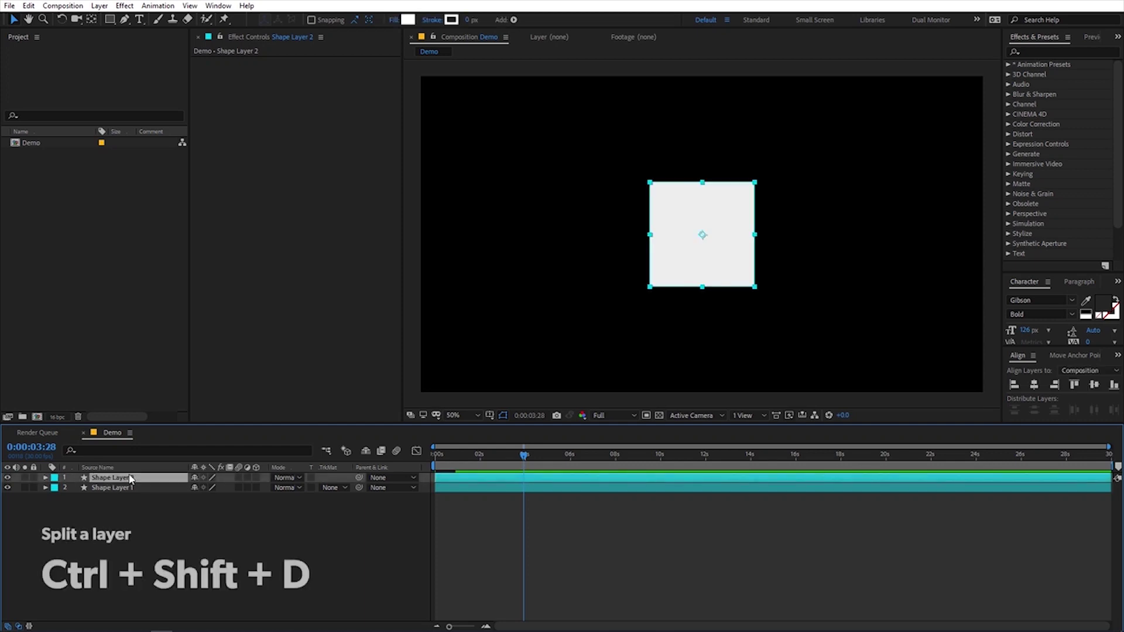
pyautogui.hotkey('ctrl', 'shift', 'd')
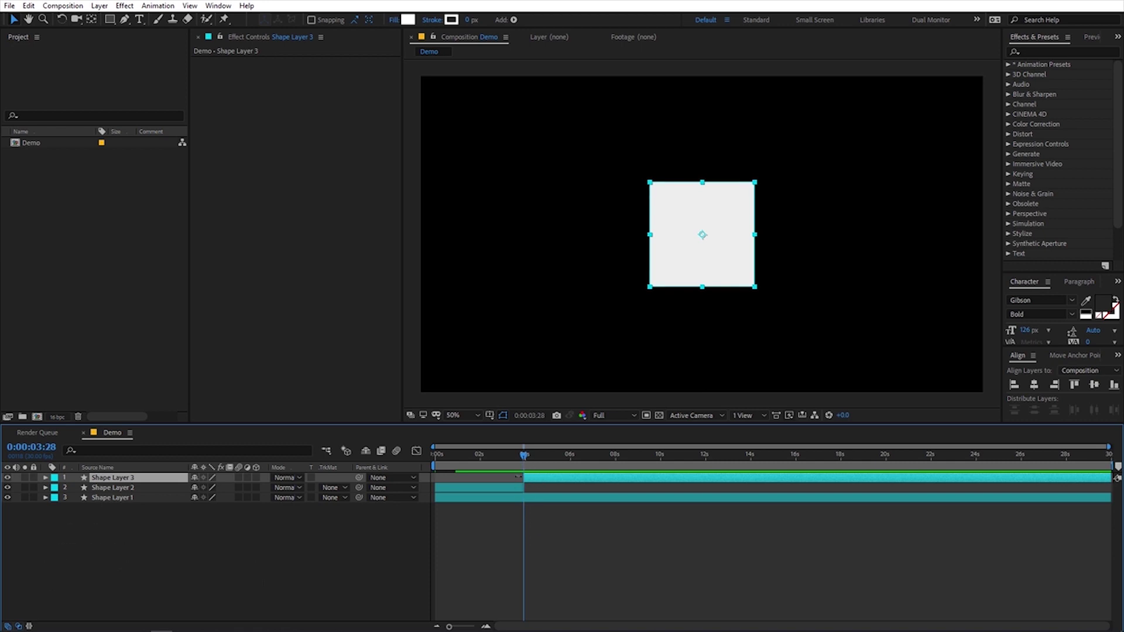
pyautogui.moveTo(525, 496); pyautogui.dragTo(613, 478)
pyautogui.hotkey('ctrl', 'shift', 'd')
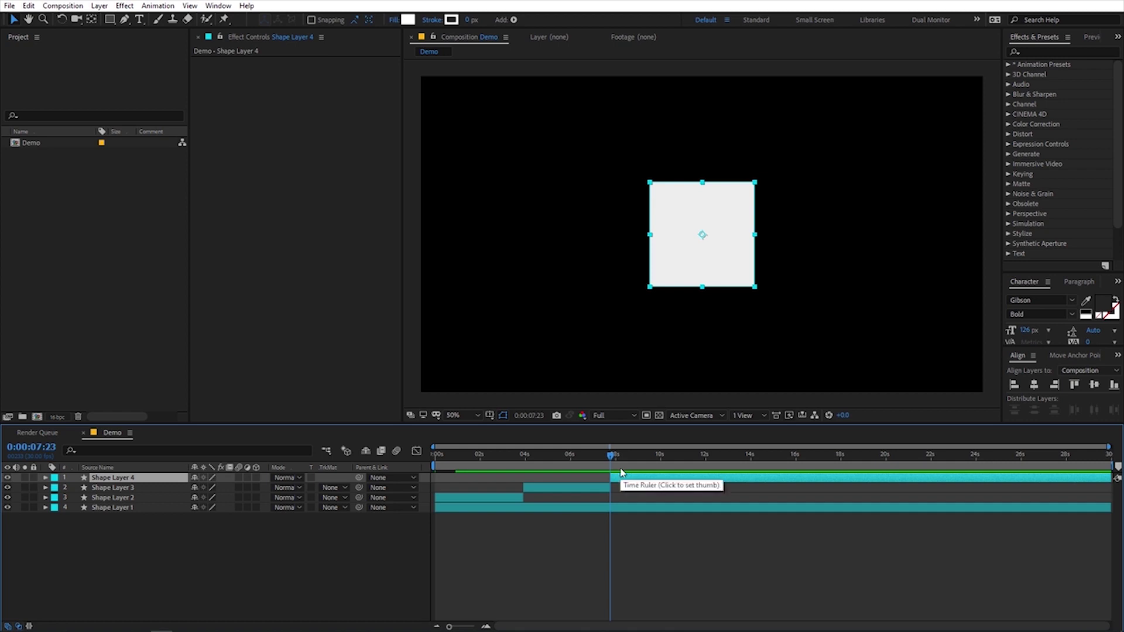
# - Trim the start of Shape Layer 4 to 0:00:12:02
pyautogui.moveTo(613, 459); pyautogui.dragTo(708, 467)
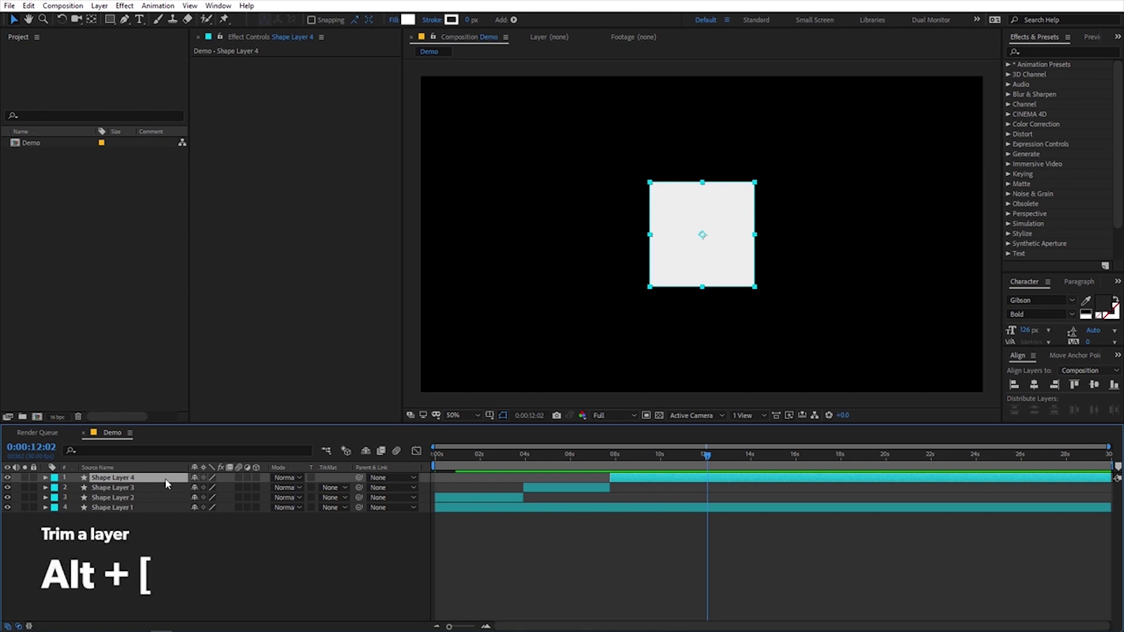
pyautogui.hotkey('alt', '[')
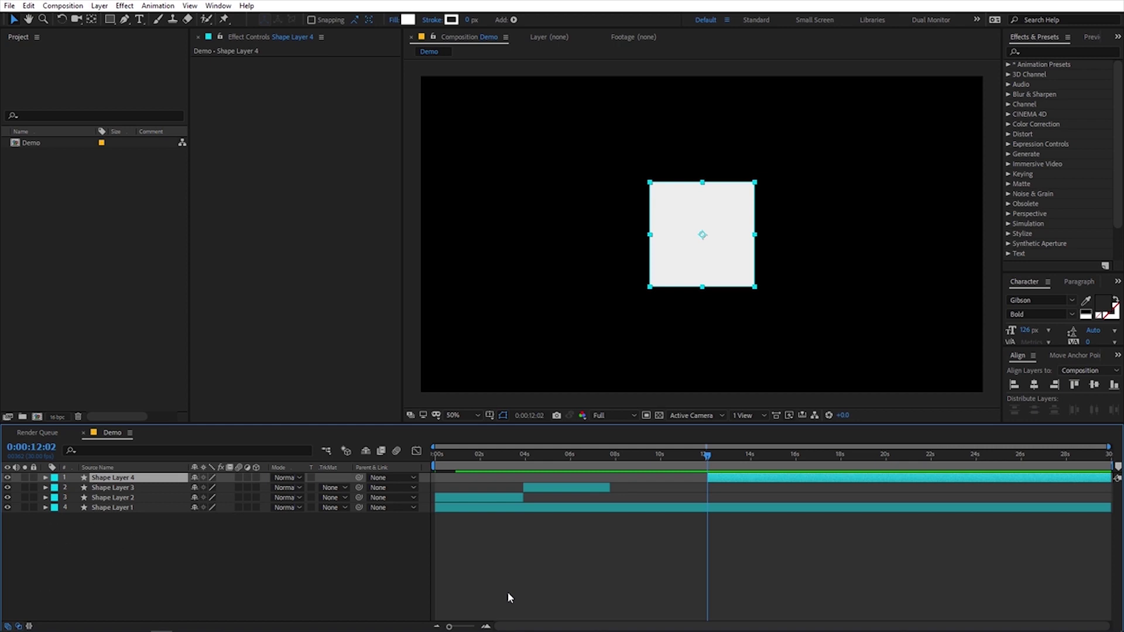
# - Trim the end of Shape Layer 4 to 0:00:13:28
pyautogui.click(749, 454)
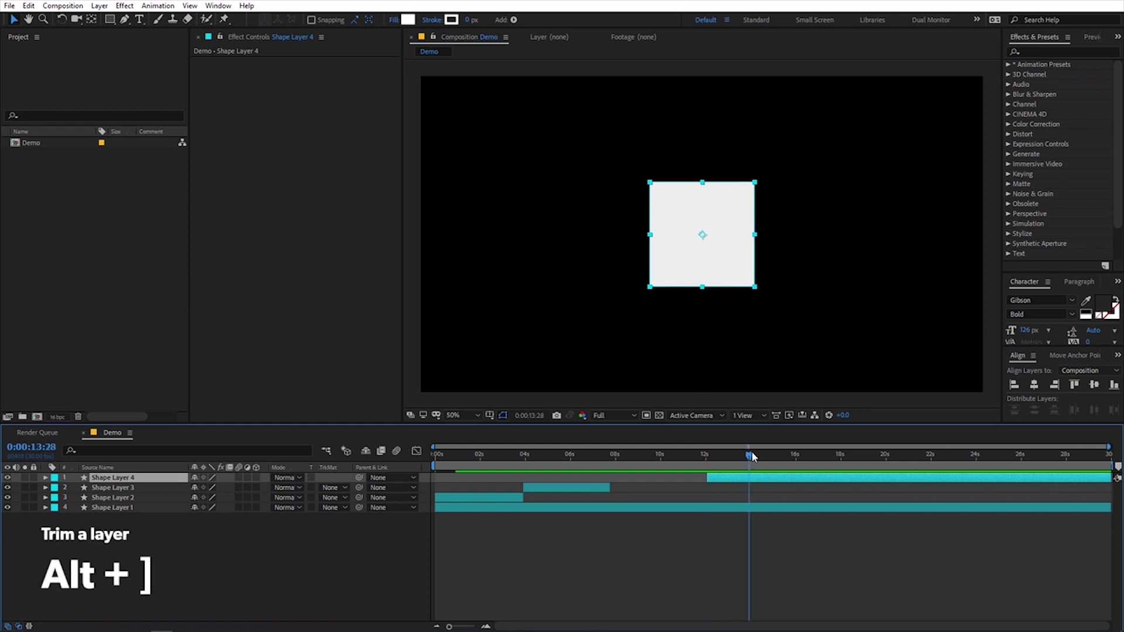
pyautogui.hotkey('alt', ']')
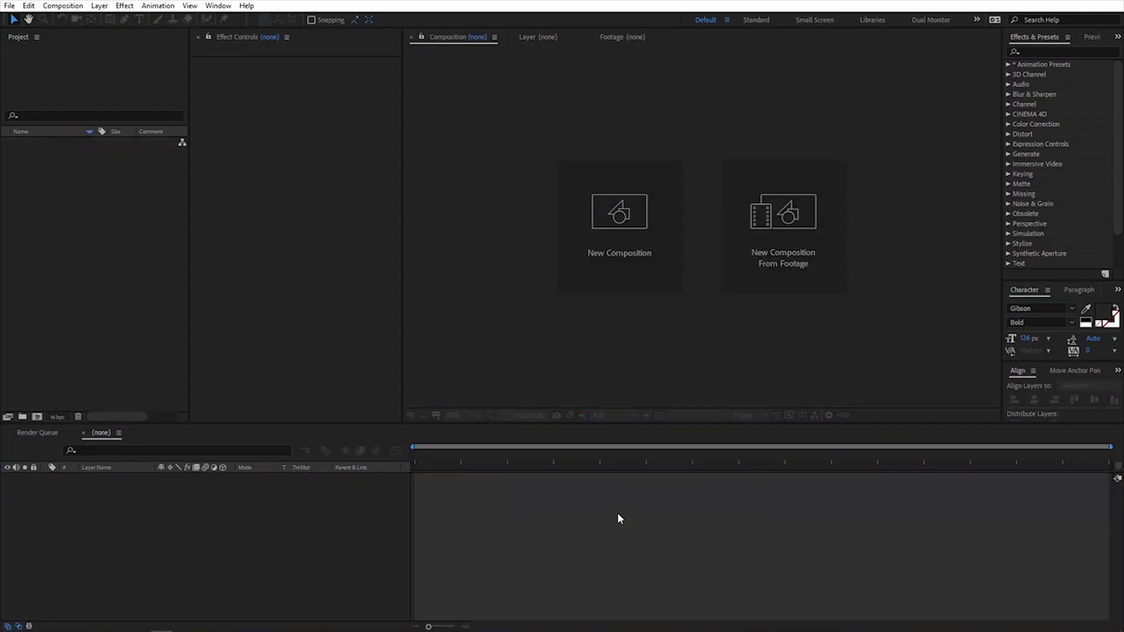
# - Create a new composition named Base Animation 1 at 1920 x 1080, 30 frames per second and a duration of 0:00:05:00
pyautogui.click(64, 6)
pyautogui.click(80, 22)
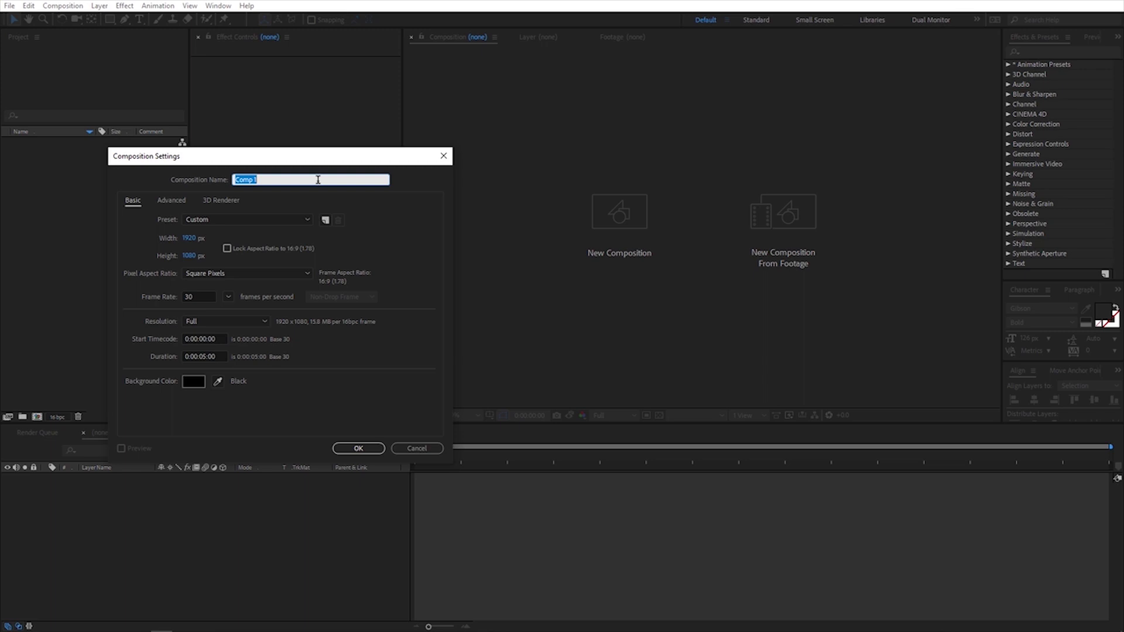
pyautogui.write('Base Animation 1')
pyautogui.click(229, 296)
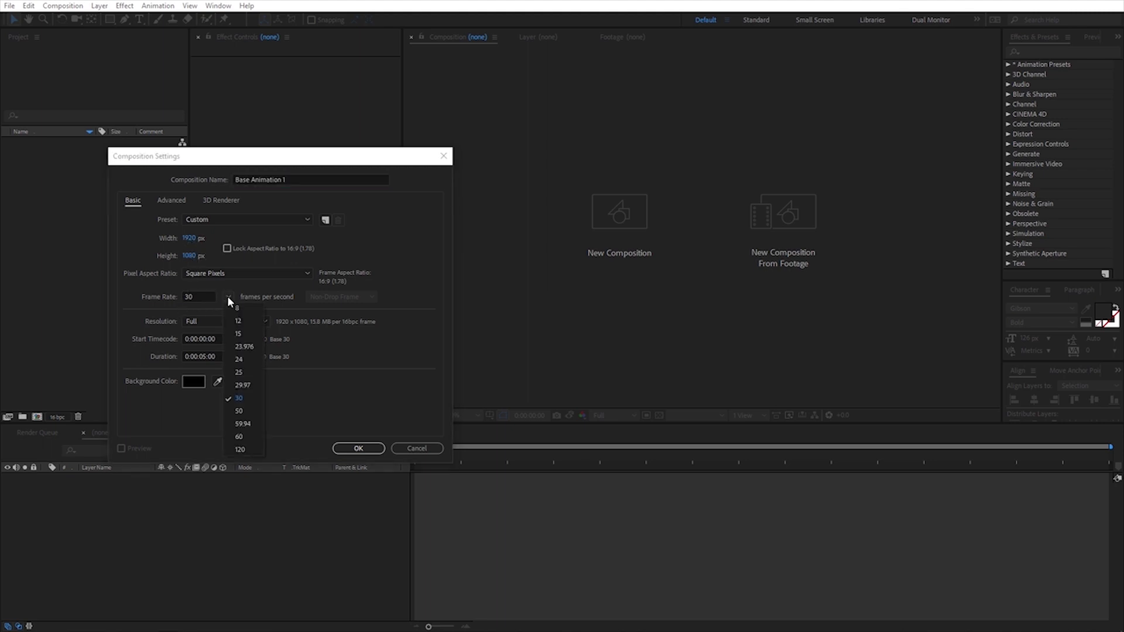
pyautogui.click(248, 397)
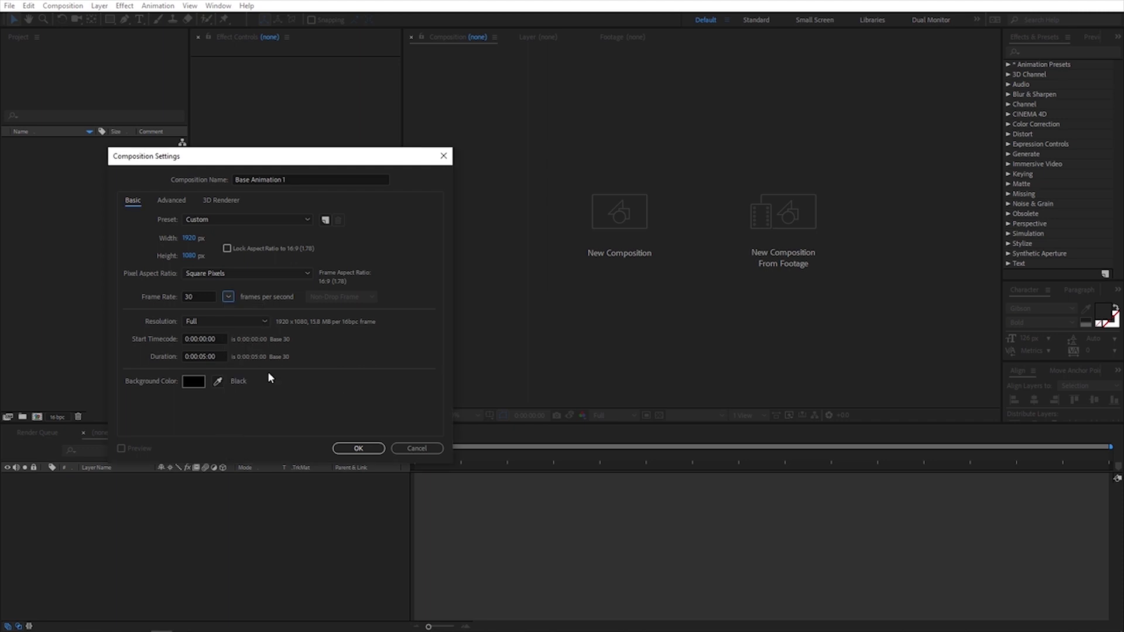
pyautogui.click(207, 356)
pyautogui.click(312, 395)
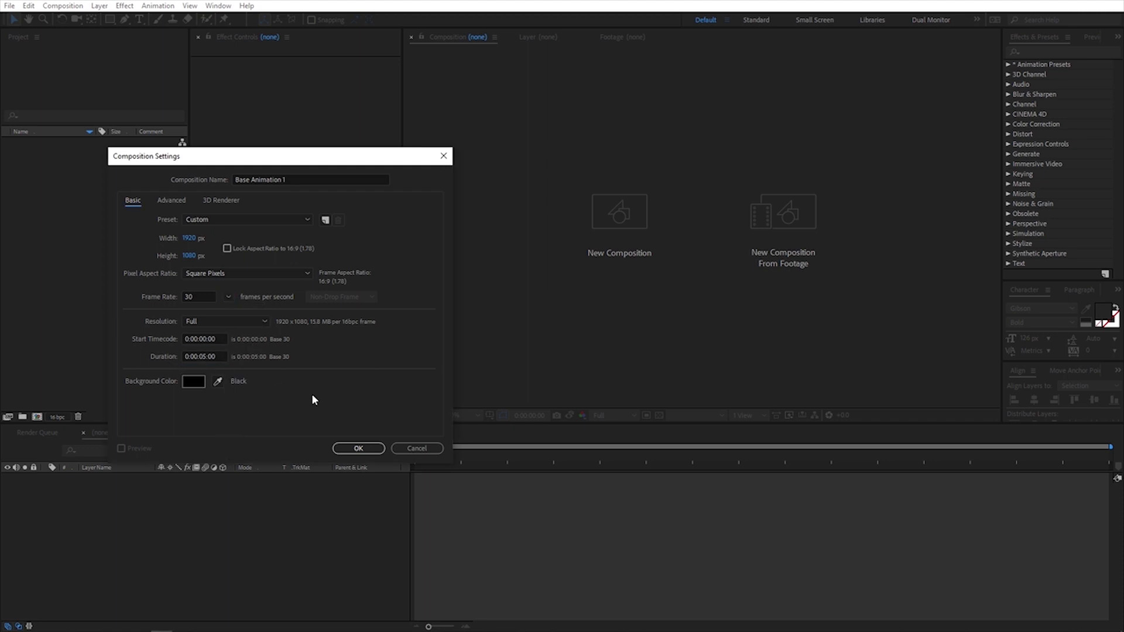
pyautogui.click(359, 448)
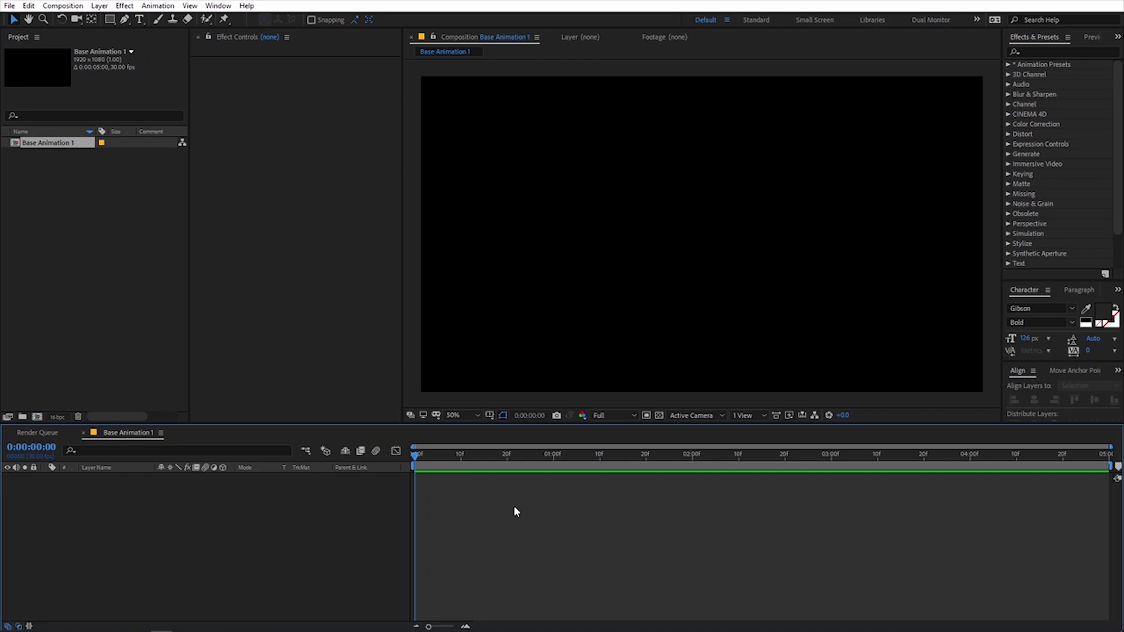
# - Draw an upright white triangle near the centre of the composition with the Polygon Tool
pyautogui.click(109, 20)
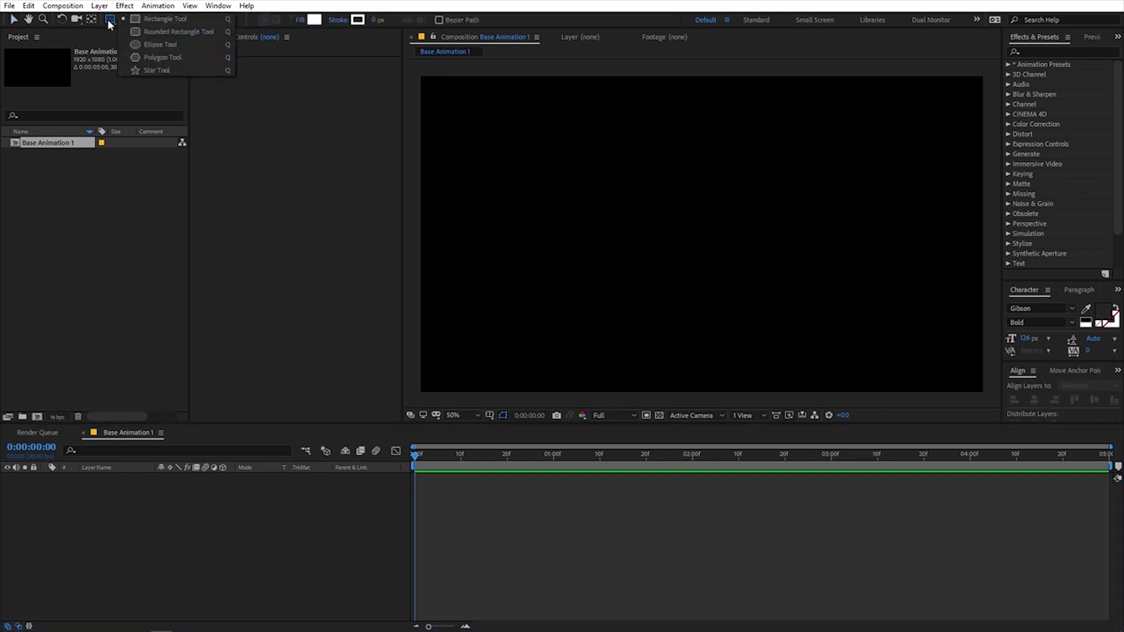
pyautogui.click(162, 57)
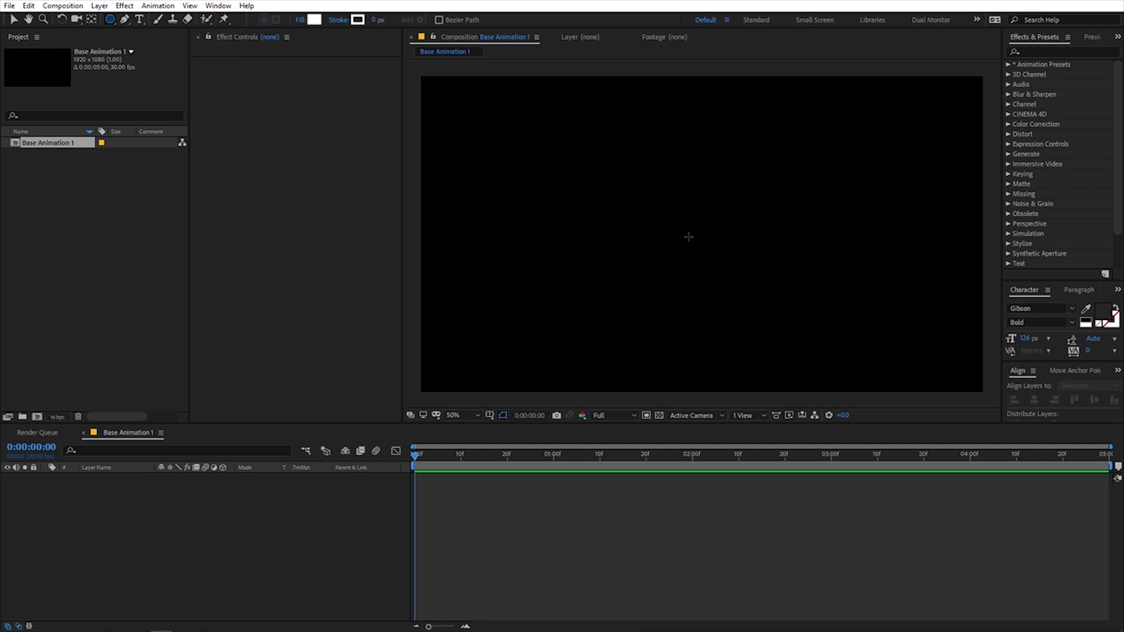
pyautogui.moveTo(705, 239); pyautogui.dragTo(729, 203)
pyautogui.press('shift')
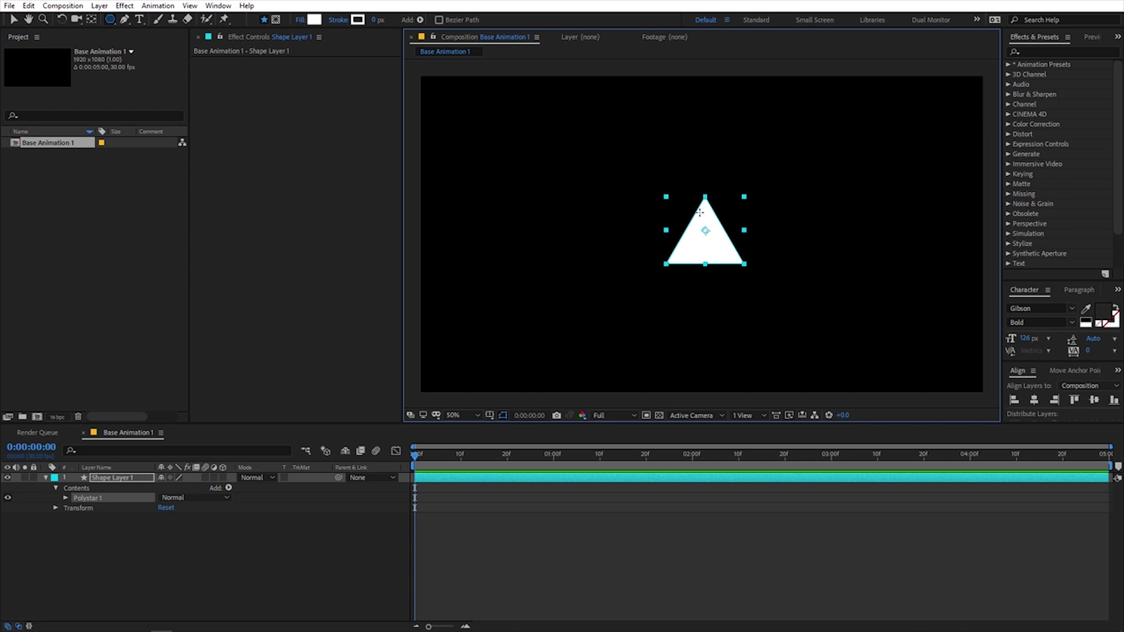
# - Reveal the Polystar Path 1 properties and set the polygon's Points to 5
pyautogui.click(66, 498)
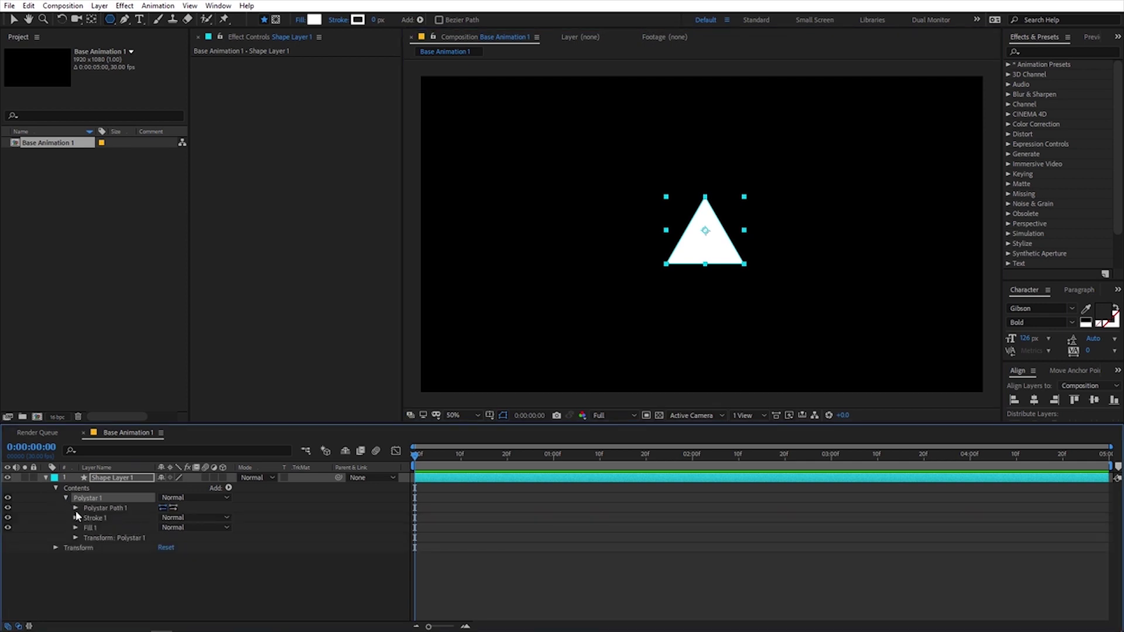
pyautogui.click(76, 509)
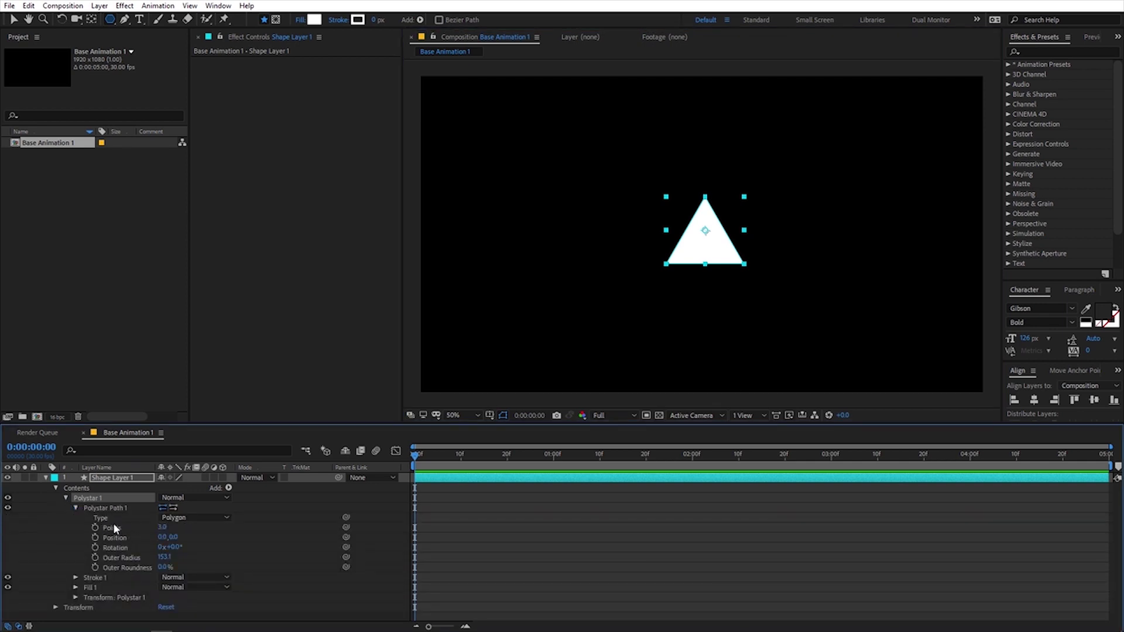
pyautogui.click(162, 529)
pyautogui.write('5')
pyautogui.press('Return')
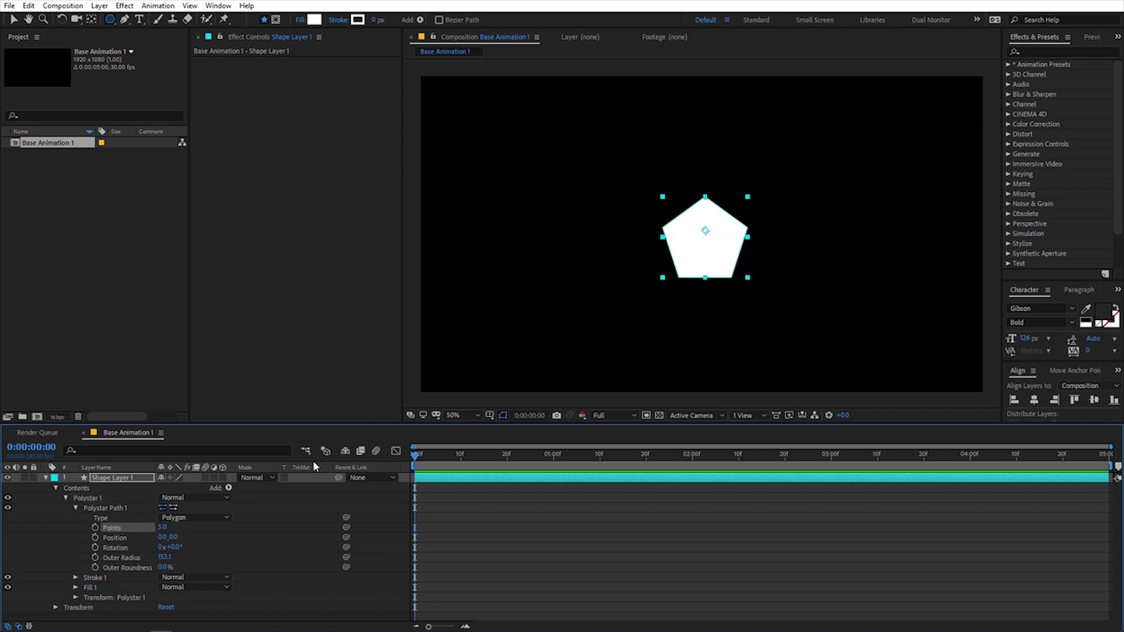
# - Try 4 Points for the polygon, then set its Points back to 3
pyautogui.click(167, 526)
pyautogui.write('4')
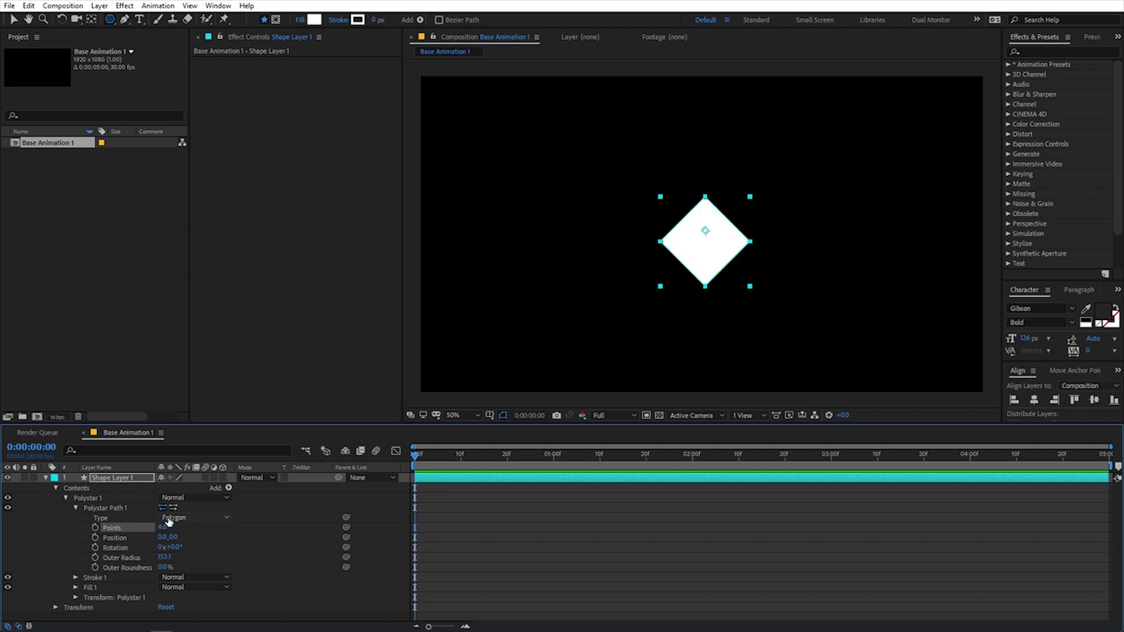
pyautogui.press('Return')
pyautogui.click(165, 527)
pyautogui.write('3')
pyautogui.press('Return')
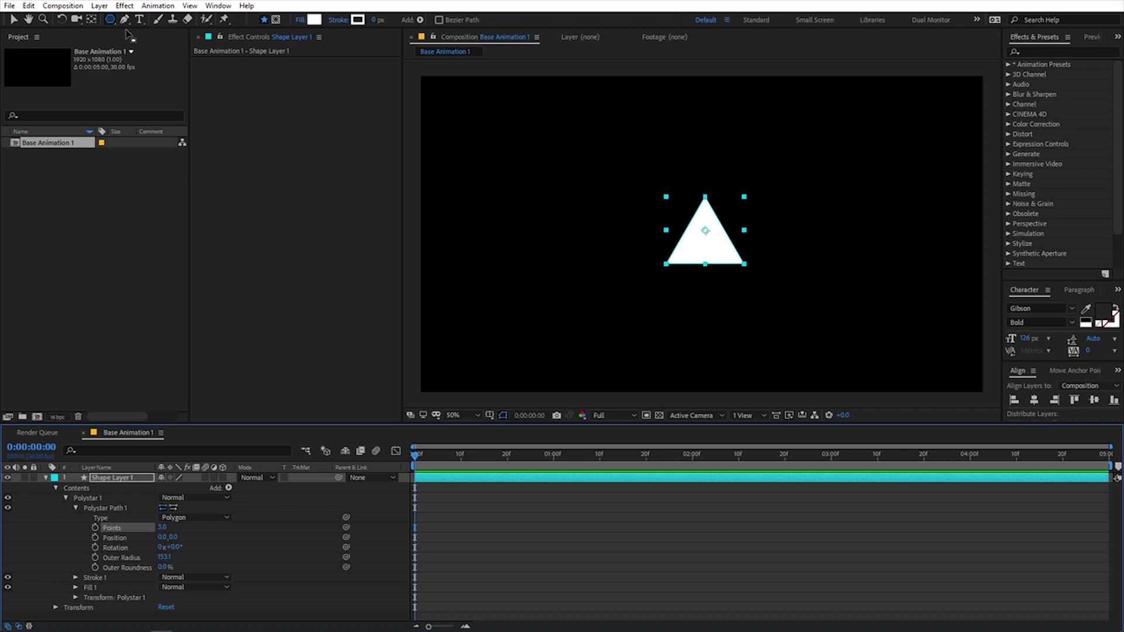
# - Centre the anchor point of Shape Layer 1 on the large triangle and return to the Selection tool
pyautogui.click(120, 479)
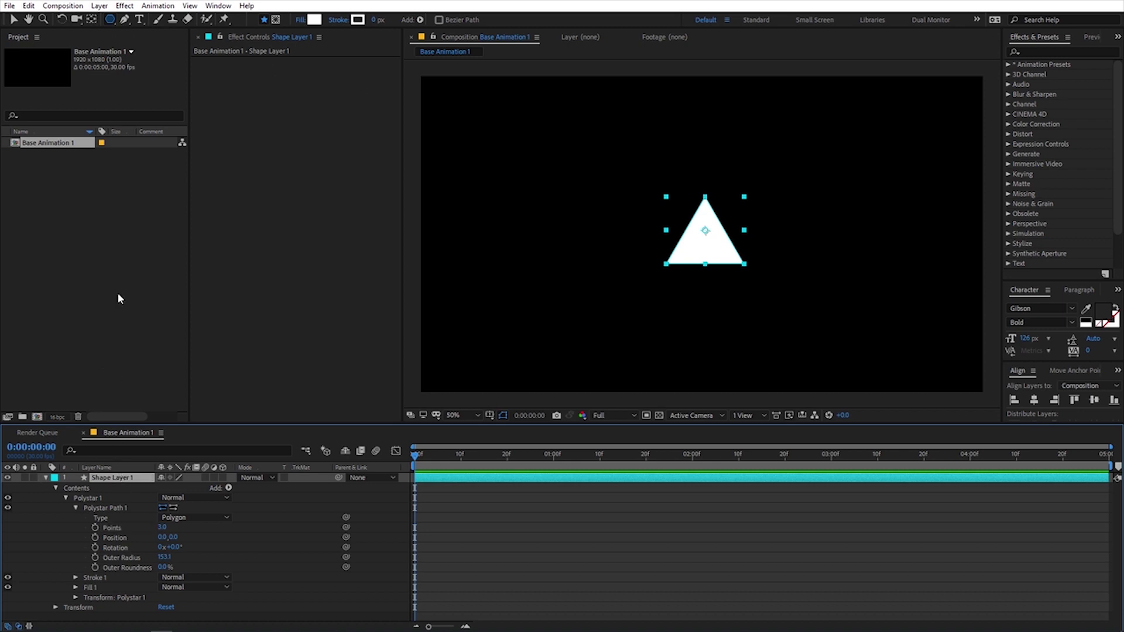
pyautogui.click(92, 21)
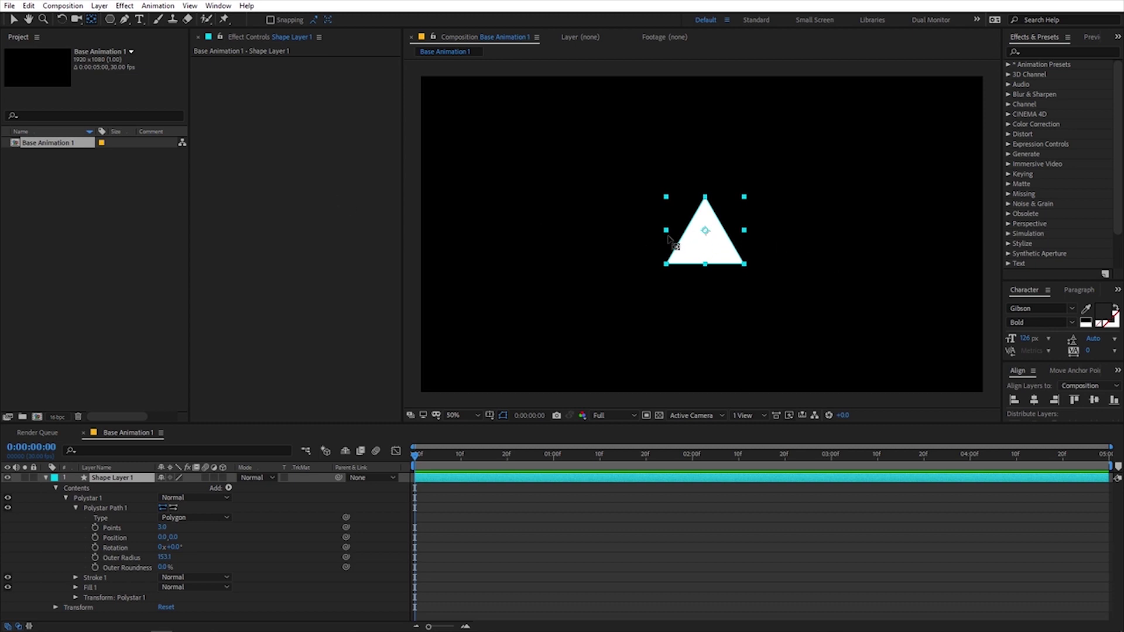
pyautogui.press('v')
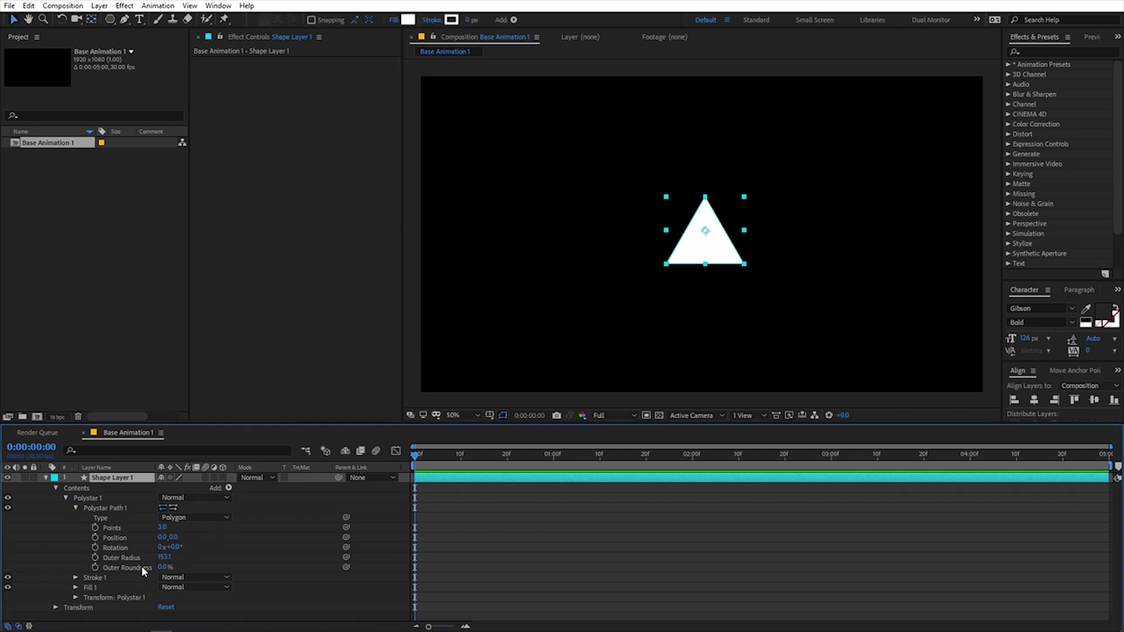
# - Scale Polystar 1 down to 22% in its own transform and move the small triangle slightly up and to the left
pyautogui.click(75, 597)
pyautogui.scroll(-3, 71, 585)
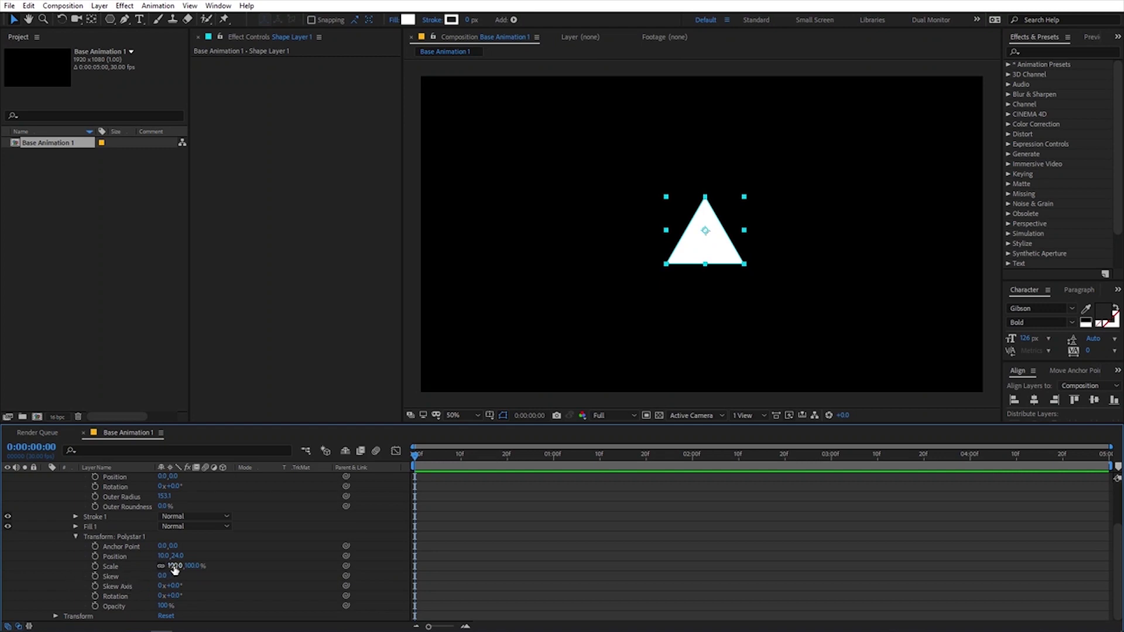
pyautogui.moveTo(174, 567)
pyautogui.mouseDown()
pyautogui.moveTo(130, 567)
pyautogui.moveTo(161, 568)
pyautogui.mouseUp()
pyautogui.click(728, 526)
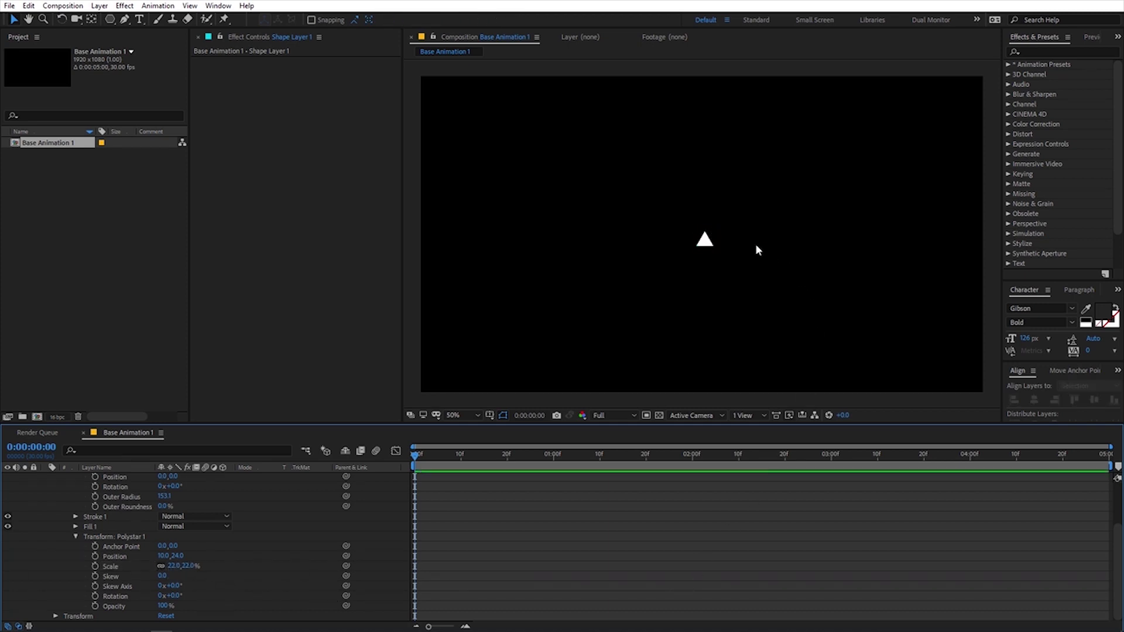
pyautogui.click(706, 240)
pyautogui.moveTo(705, 240); pyautogui.dragTo(700, 223)
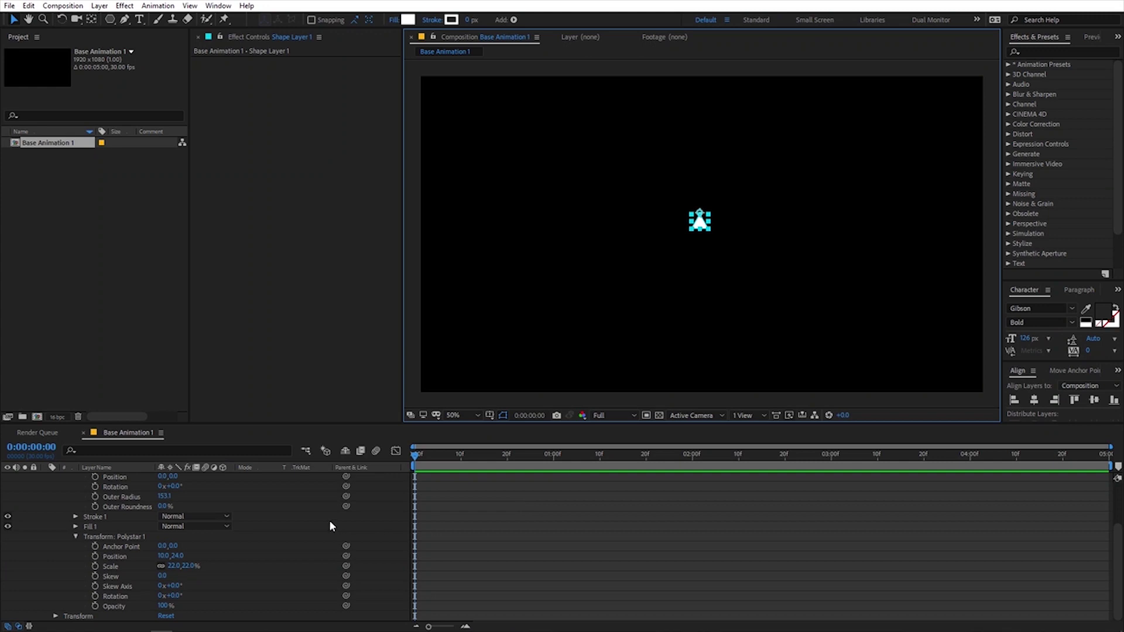
# - Recentre the anchor point of Shape Layer 1 on the scaled-down triangle
pyautogui.scroll(3, 329, 520)
pyautogui.press('.')
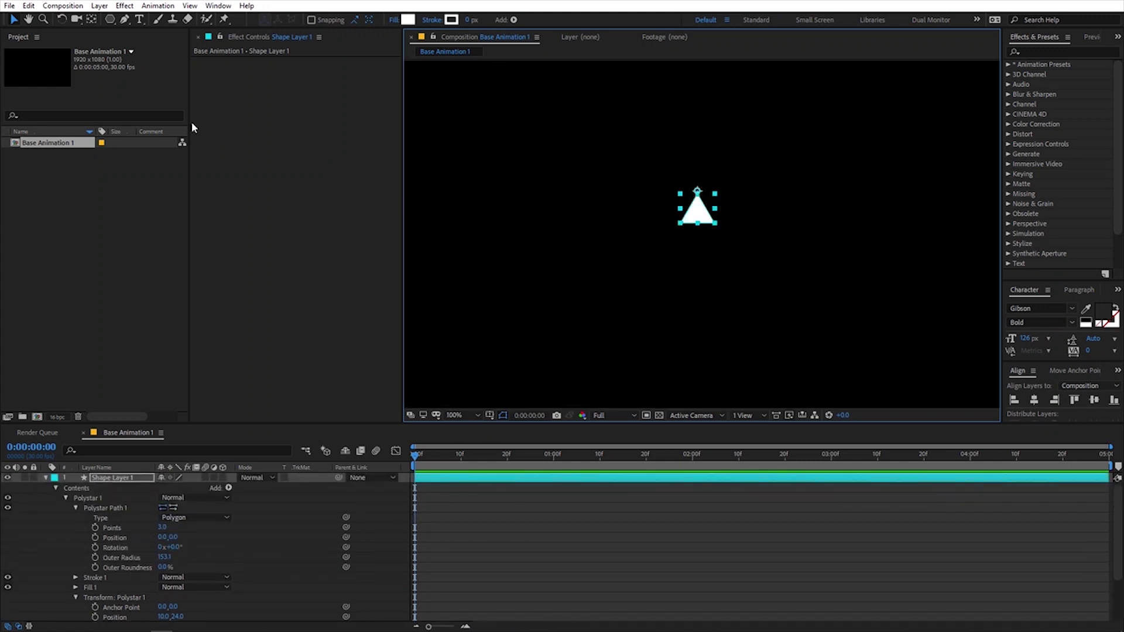
pyautogui.click(117, 479)
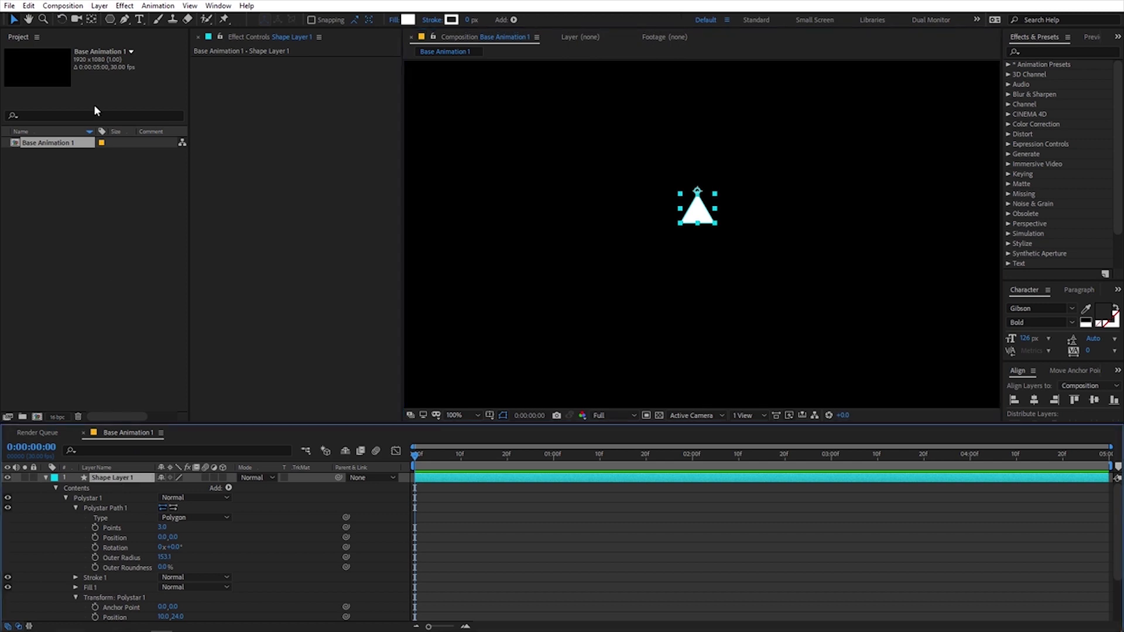
pyautogui.click(91, 20)
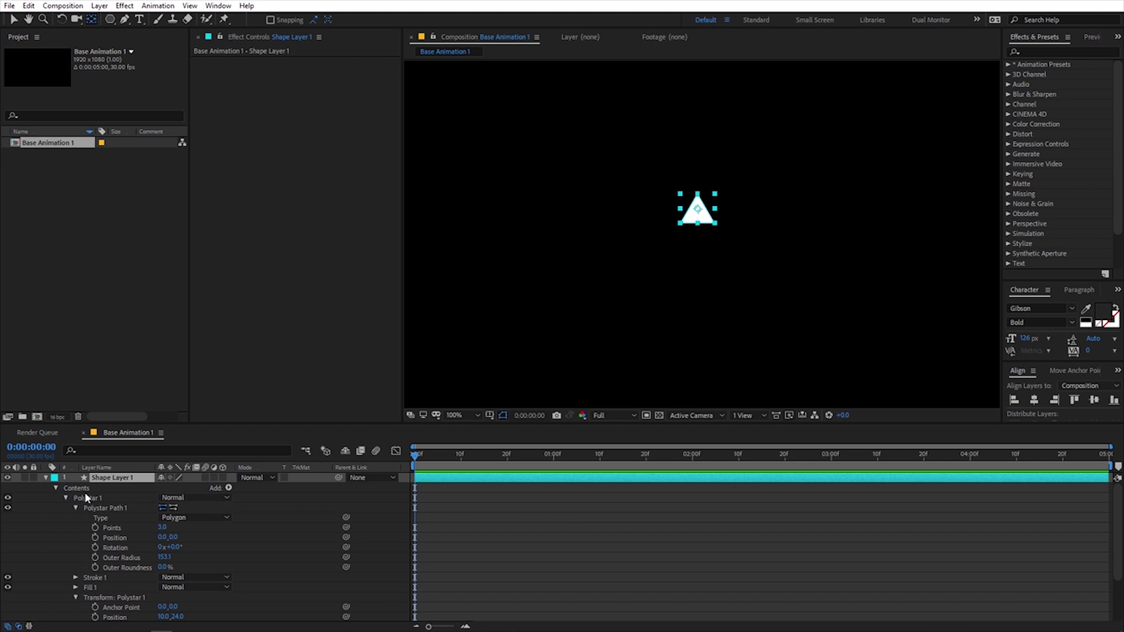
# - Collapse Polystar 1 and add a Repeater to the contents of Shape Layer 1
pyautogui.click(66, 499)
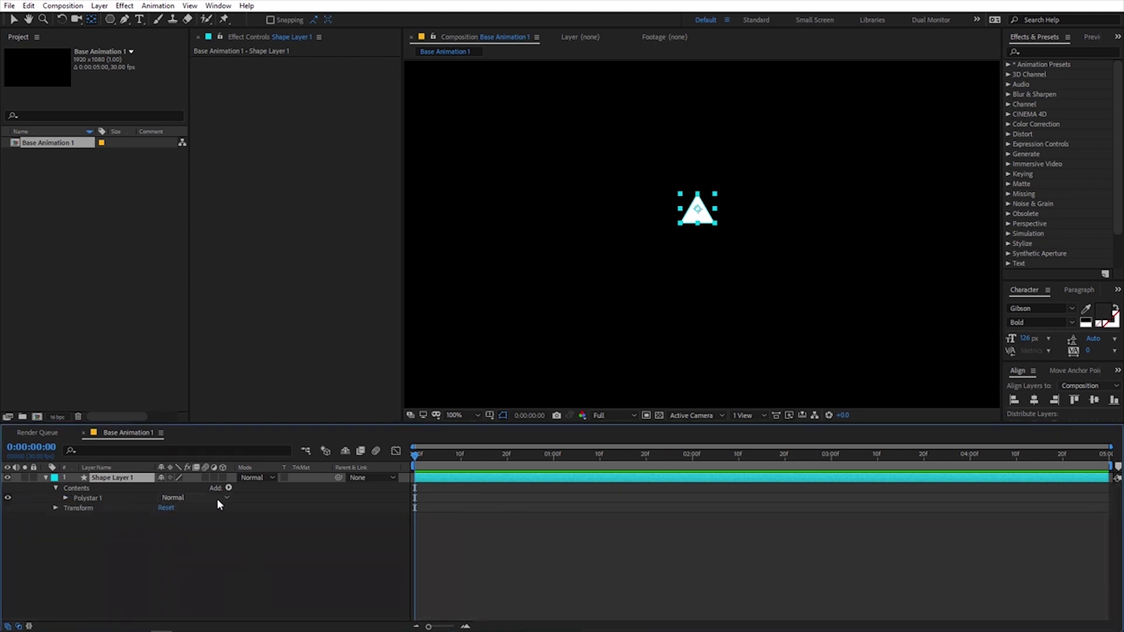
pyautogui.click(229, 488)
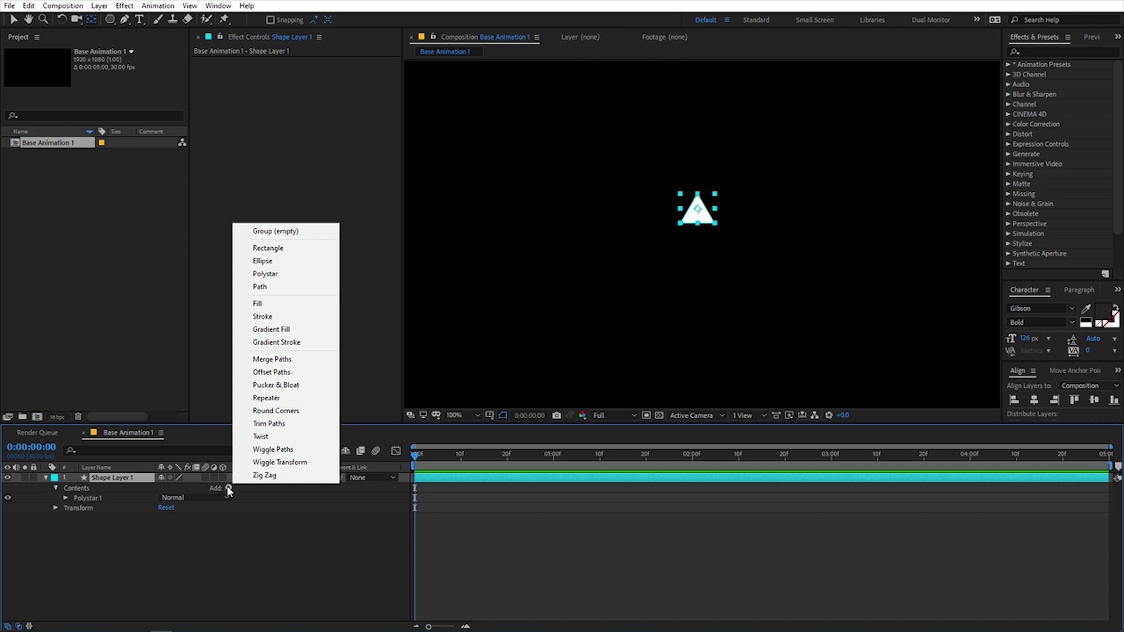
pyautogui.click(267, 398)
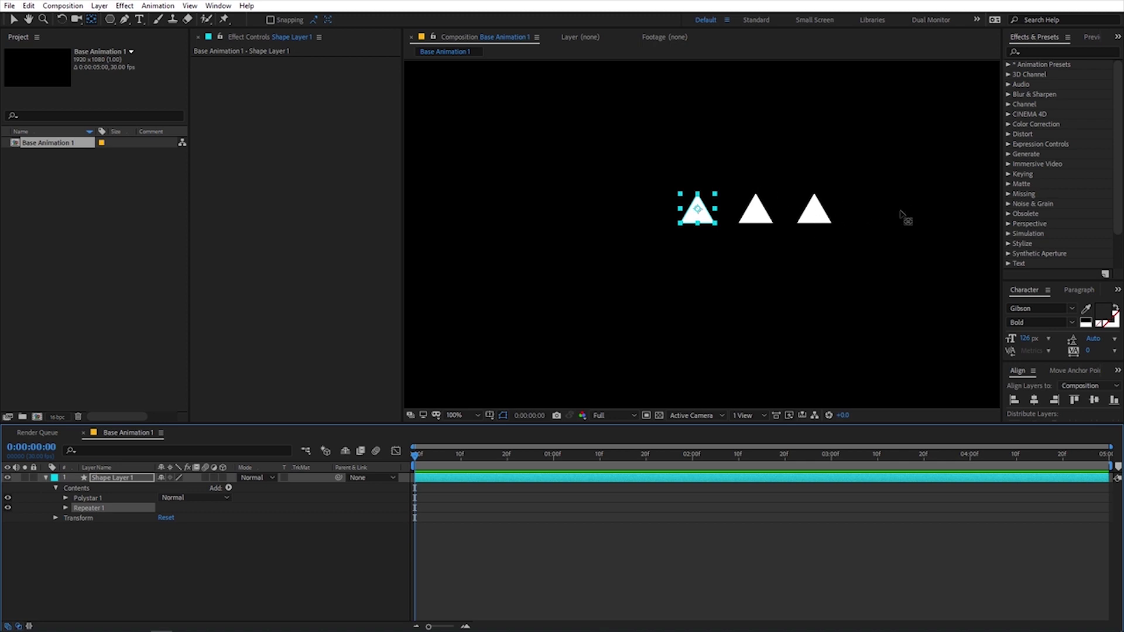
# - Set the Copies of Repeater 1 to 25
pyautogui.click(66, 508)
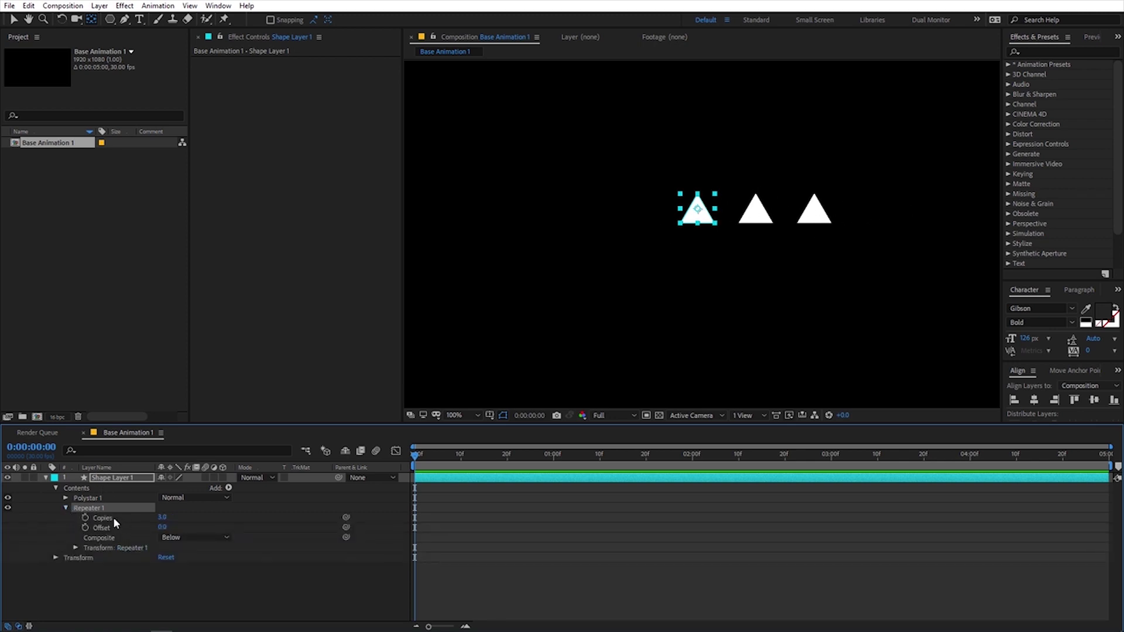
pyautogui.press(',')
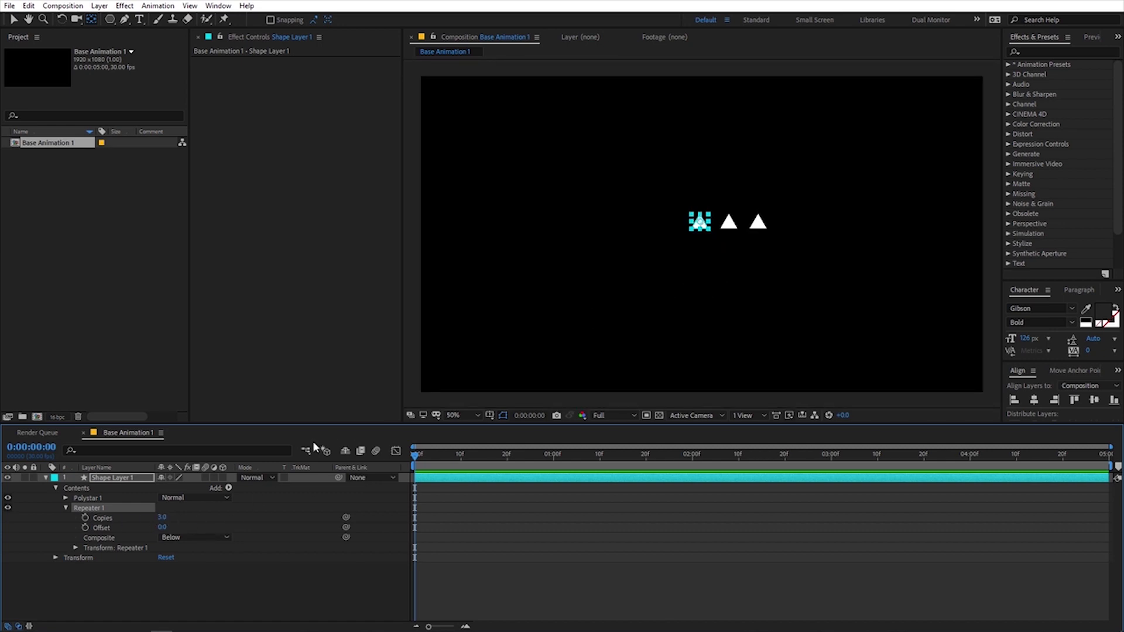
pyautogui.click(163, 517)
pyautogui.write('25')
pyautogui.press('Return')
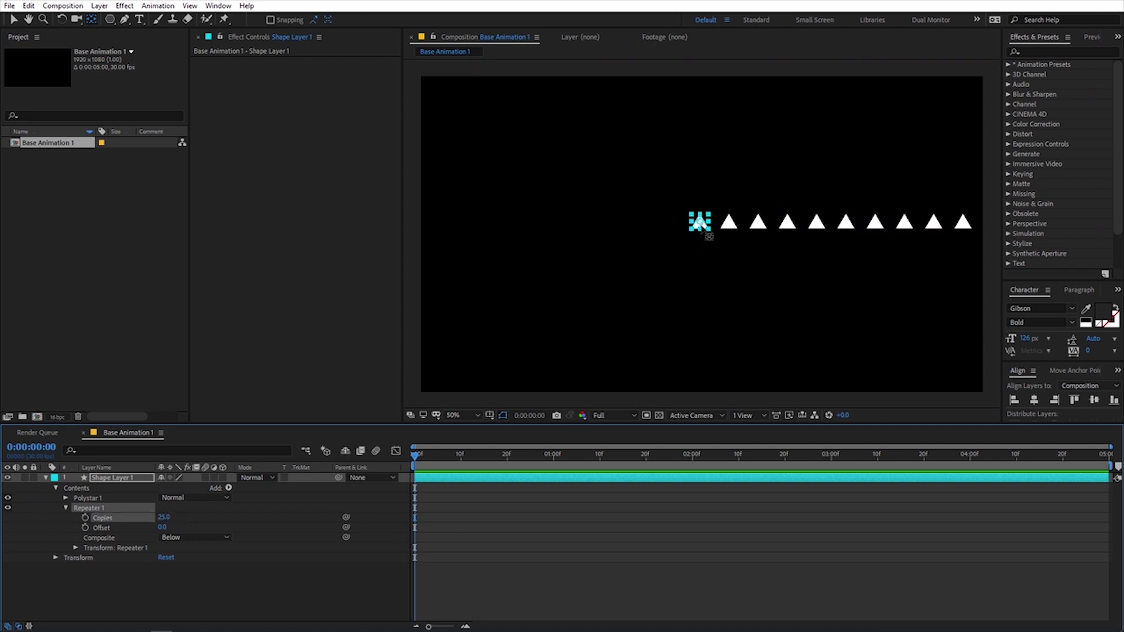
# - Move the row of triangles slightly left and down, and set the Offset of Repeater 1 to -10
pyautogui.moveTo(702, 227)
pyautogui.mouseDown()
pyautogui.moveTo(477, 212)
pyautogui.moveTo(53, 228)
pyautogui.moveTo(499, 243)
pyautogui.moveTo(681, 229)
pyautogui.mouseUp()
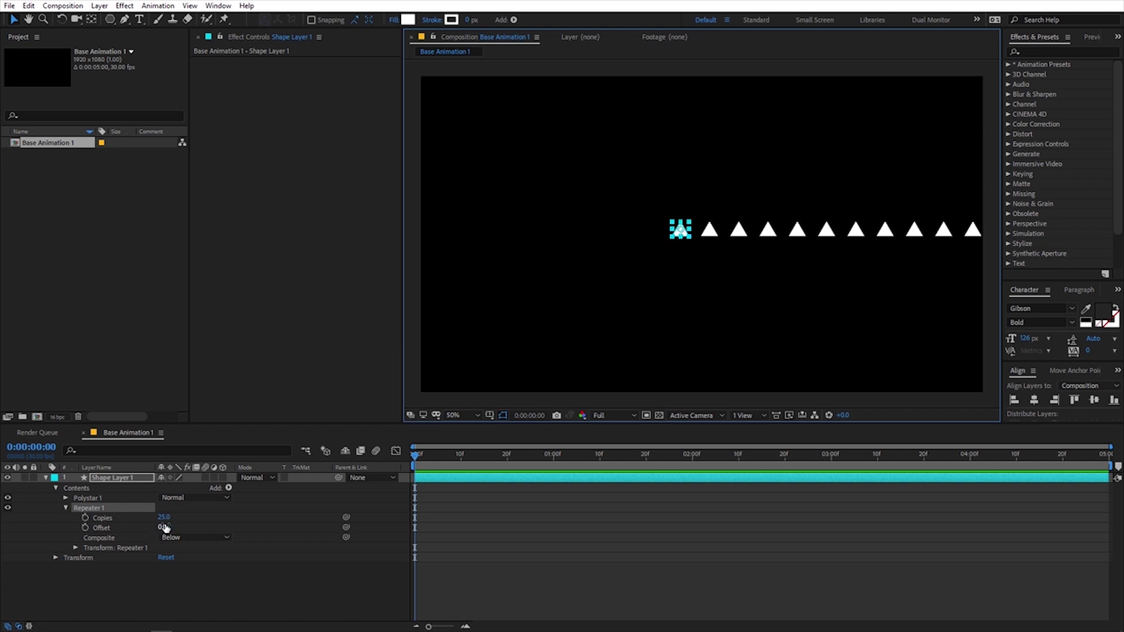
pyautogui.moveTo(162, 529); pyautogui.dragTo(143, 529)
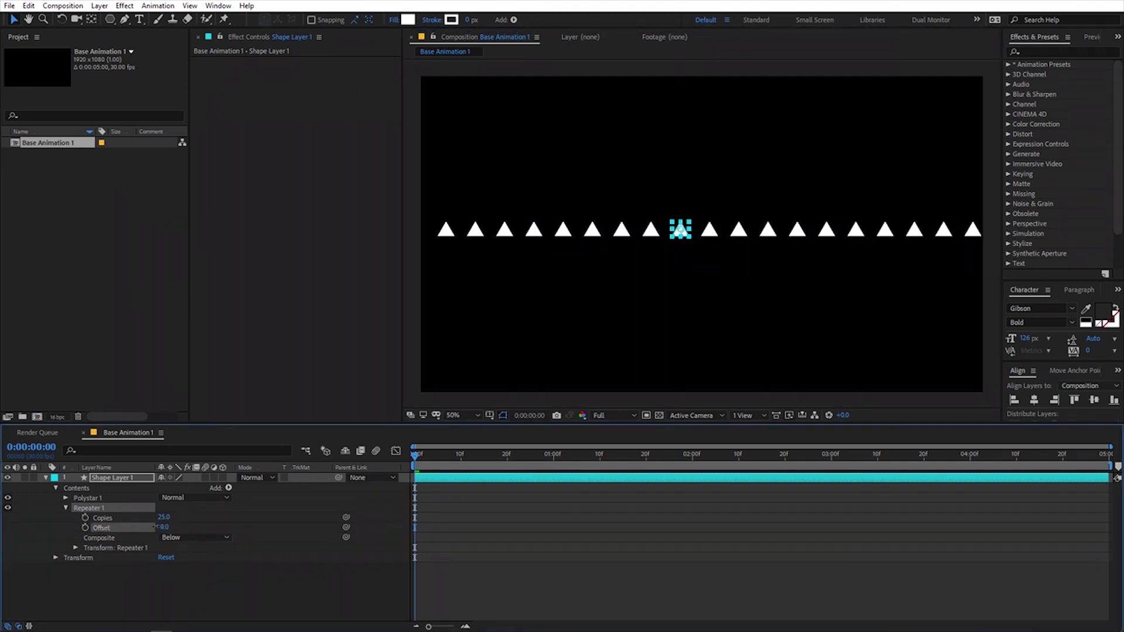
pyautogui.click(164, 527)
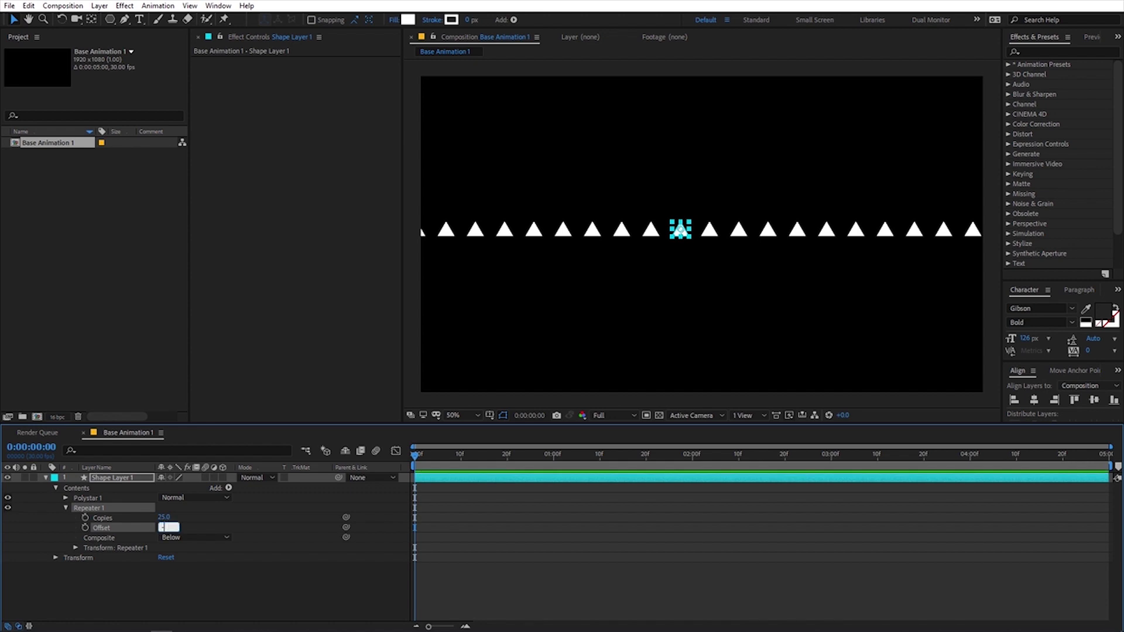
pyautogui.press('Return')
# - Move the row of triangles to the right so its original triangle sits right of the composition's centre
pyautogui.click(681, 234)
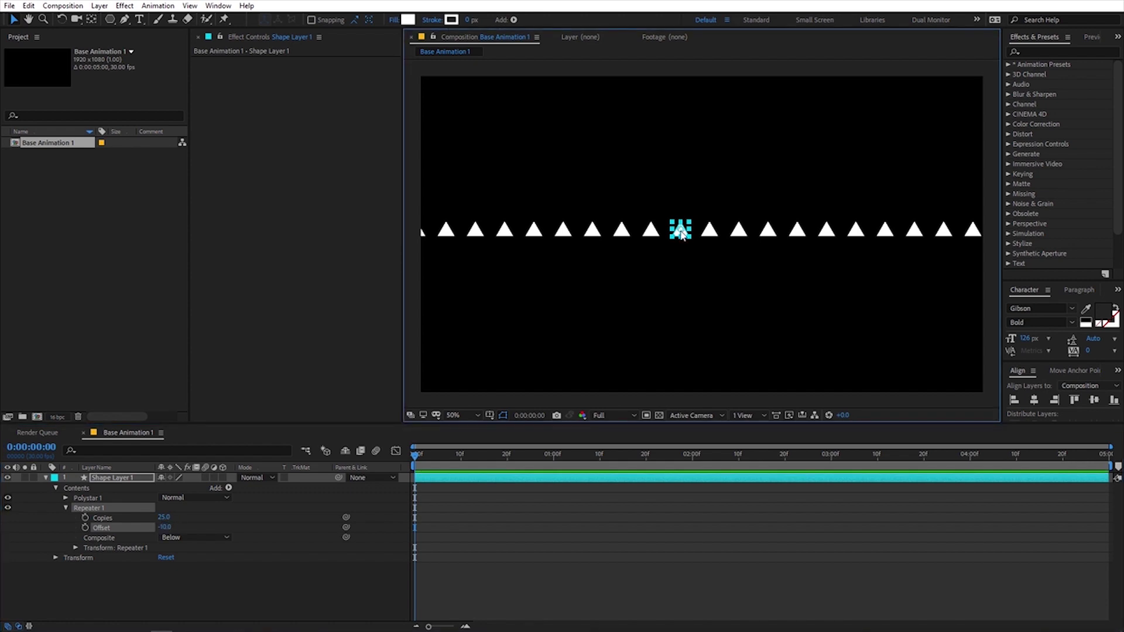
pyautogui.moveTo(681, 234); pyautogui.dragTo(758, 236)
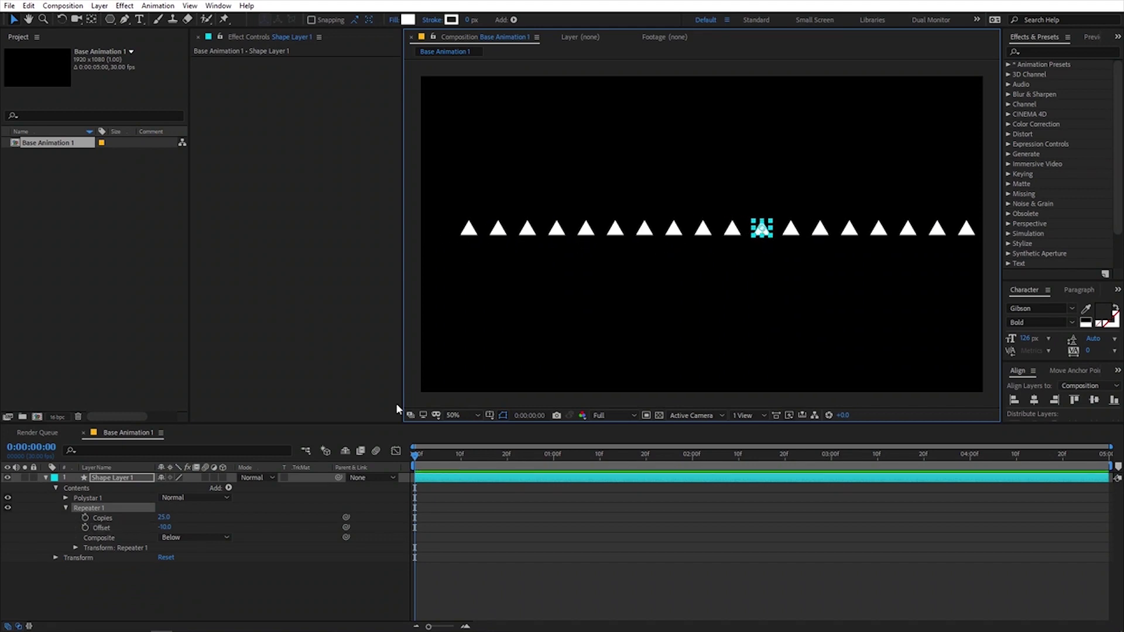
# - Expand the transform of Repeater 1 and set its horizontal Position to 150 to space the triangles wider
pyautogui.click(165, 531)
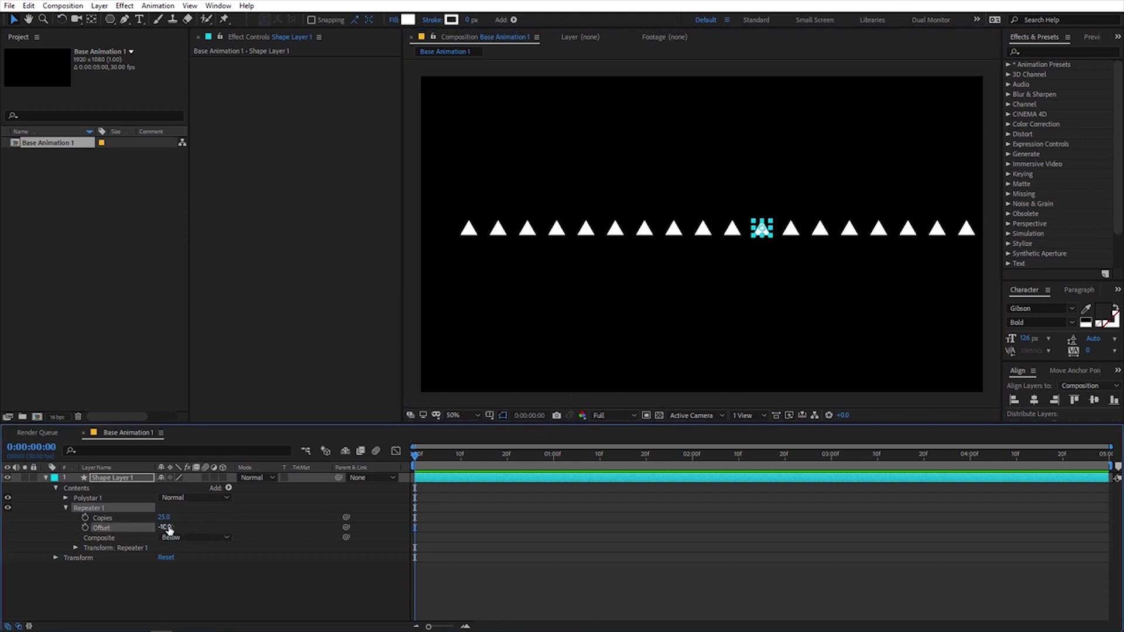
pyautogui.click(75, 548)
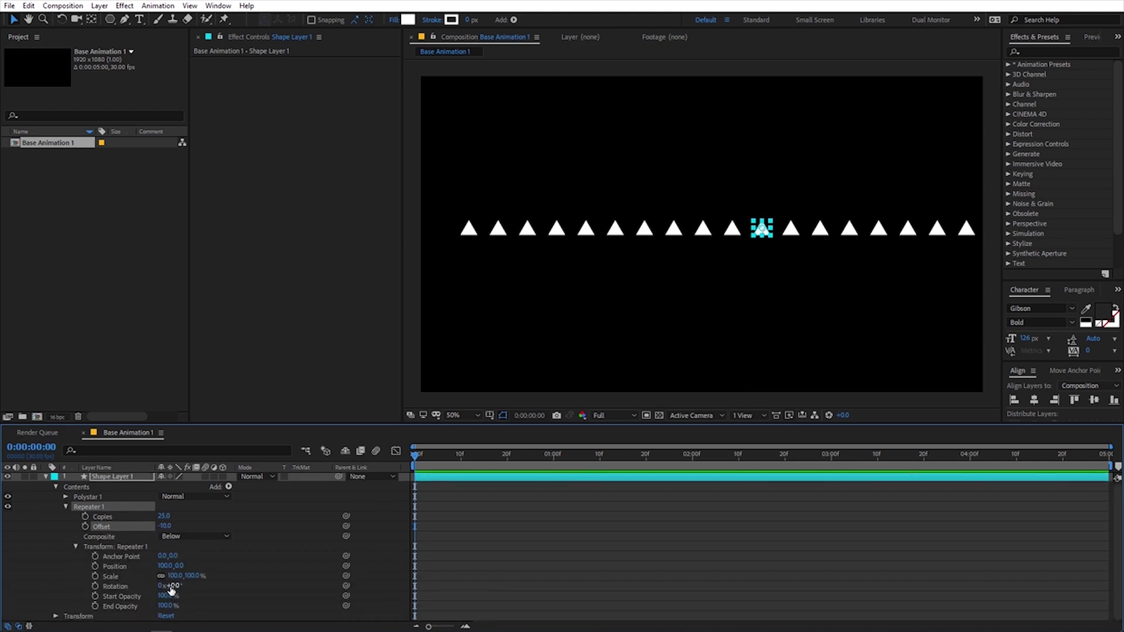
pyautogui.click(113, 567)
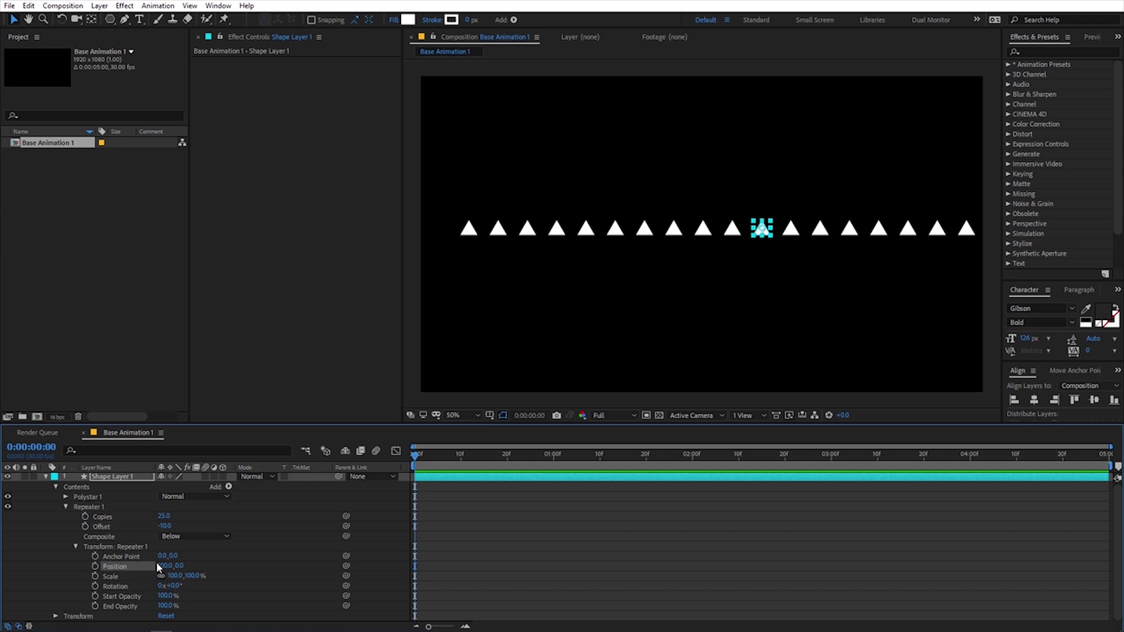
pyautogui.moveTo(158, 565)
pyautogui.mouseDown()
pyautogui.moveTo(282, 559)
pyautogui.moveTo(169, 573)
pyautogui.mouseUp()
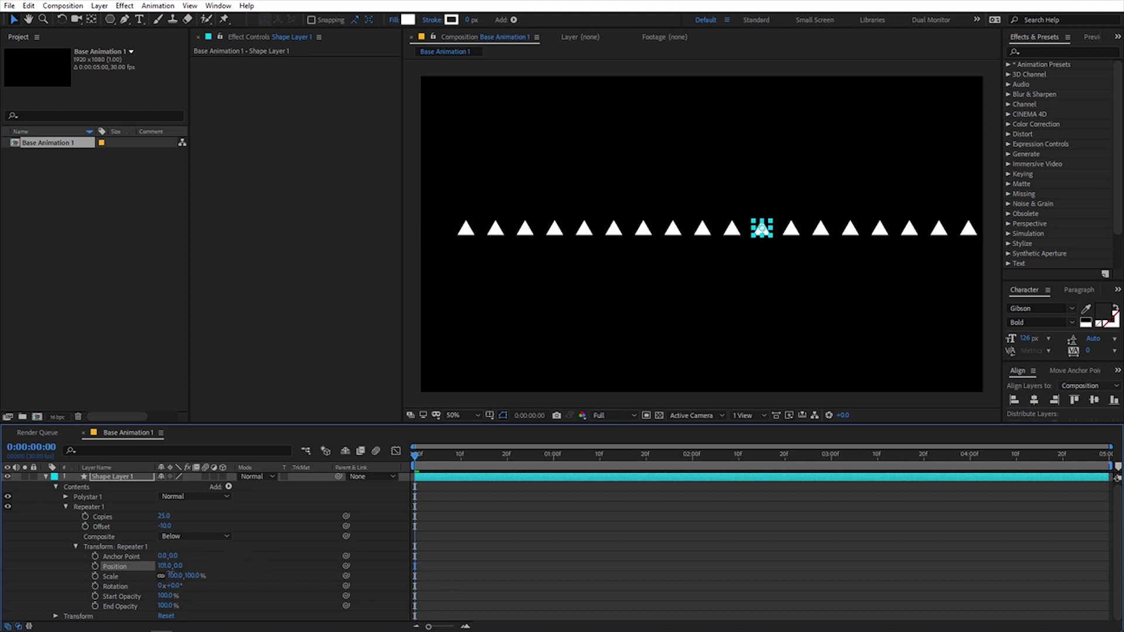
pyautogui.click(164, 566)
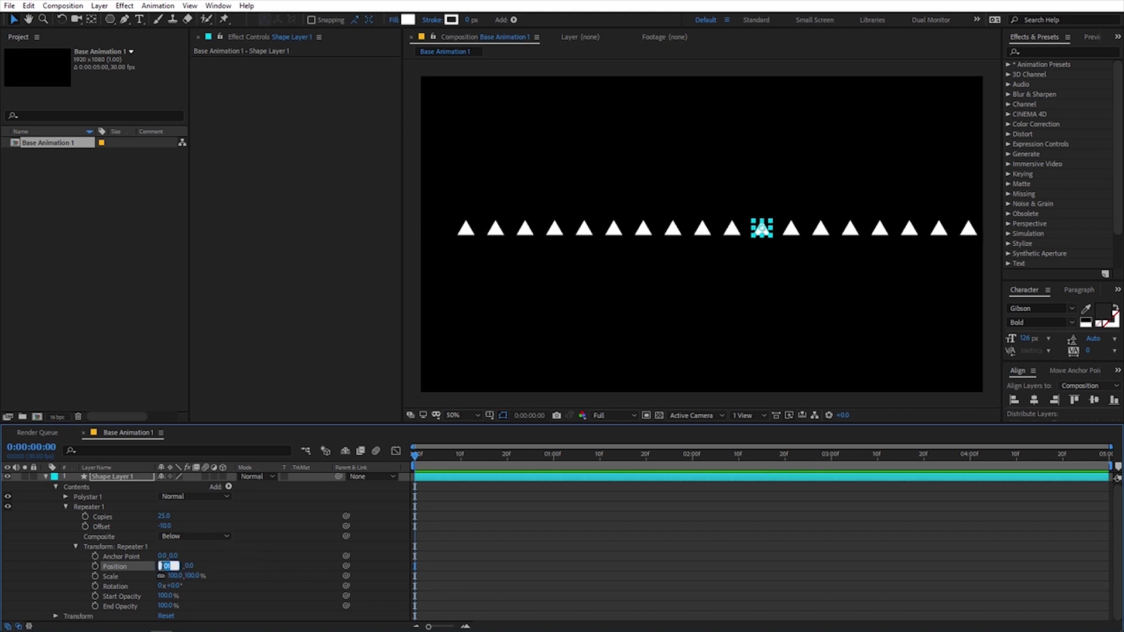
pyautogui.write('150')
pyautogui.press('Return')
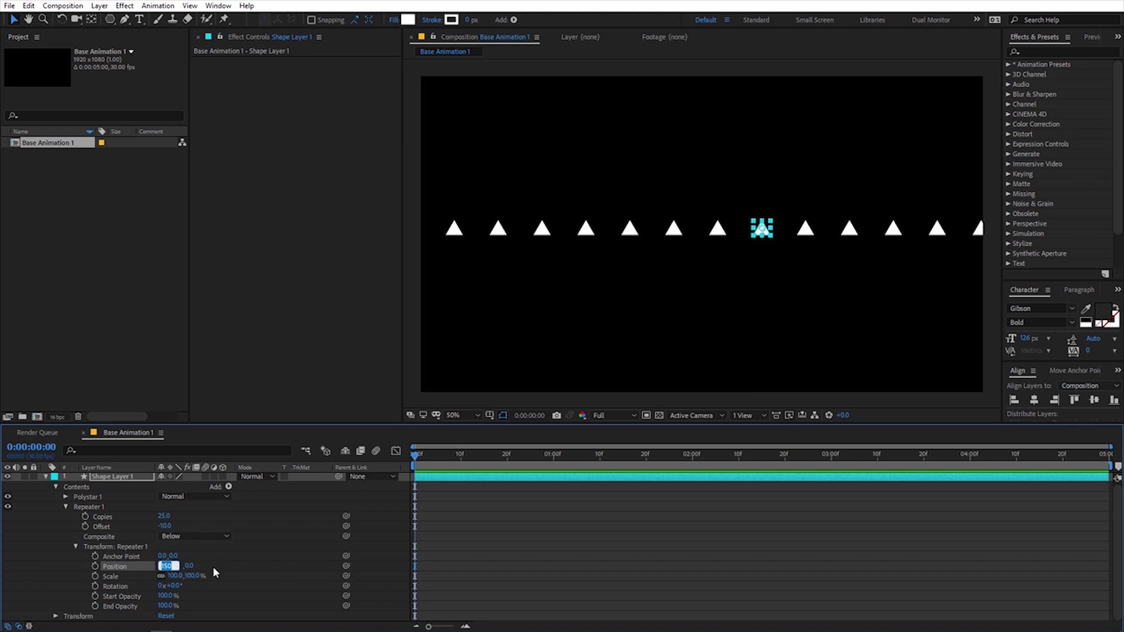
pyautogui.click(254, 568)
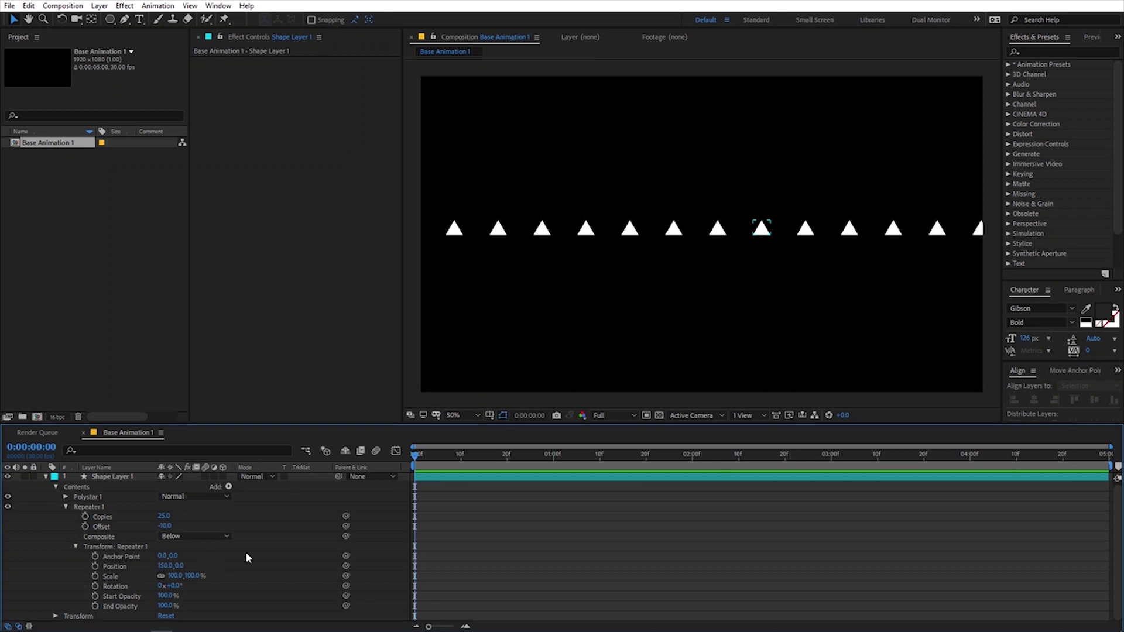
# - Collapse Repeater 1 and add a second Repeater to the contents of Shape Layer 1
pyautogui.click(65, 506)
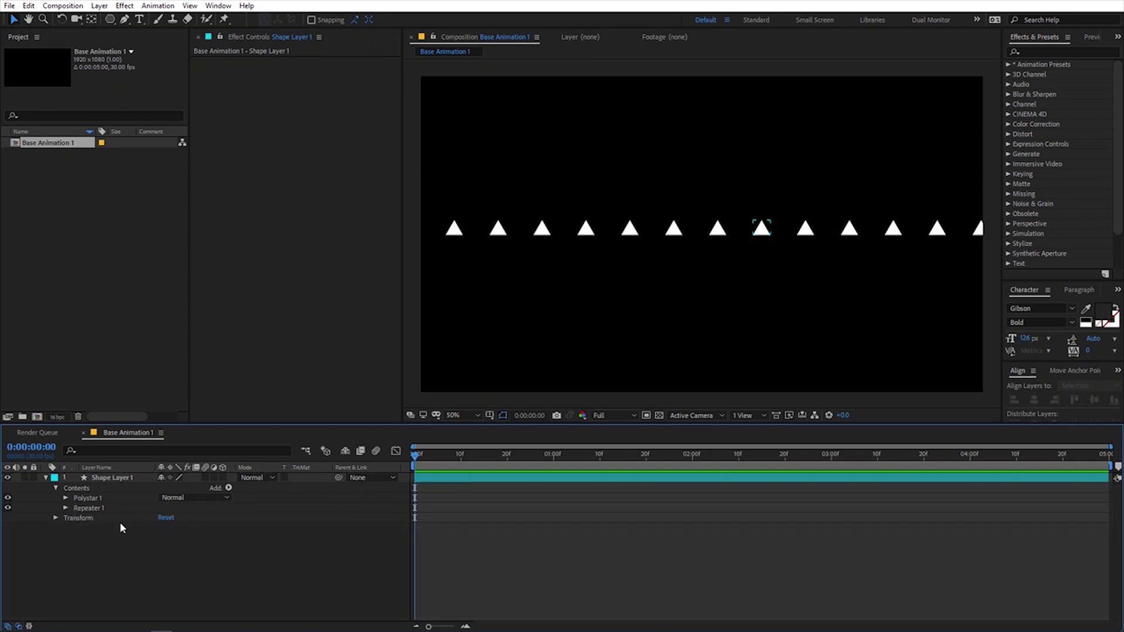
pyautogui.click(228, 489)
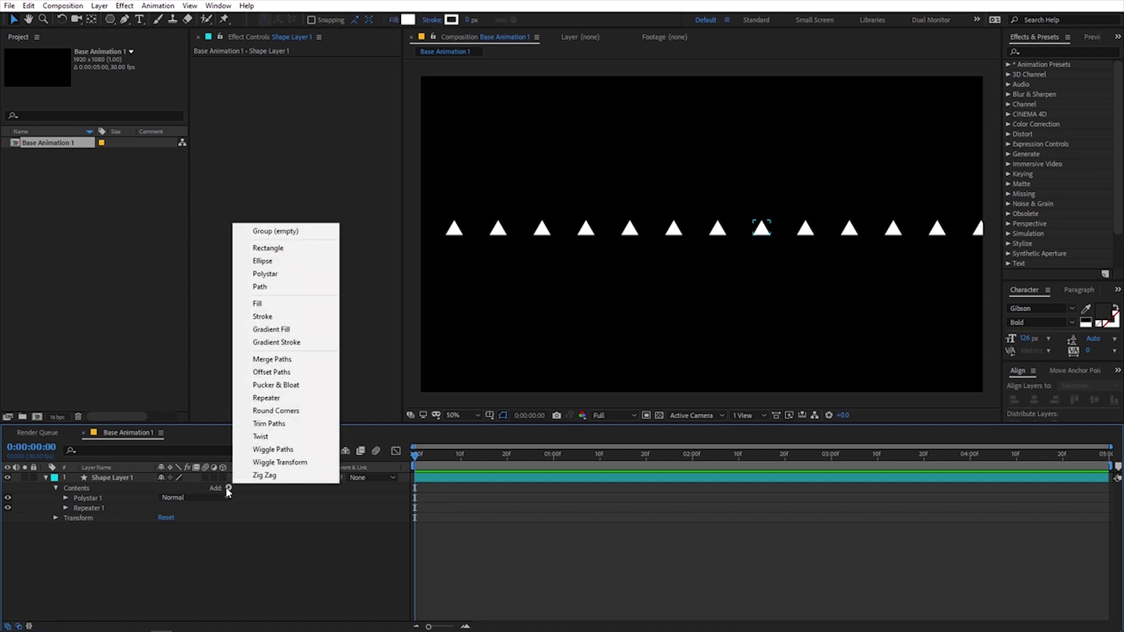
pyautogui.click(266, 397)
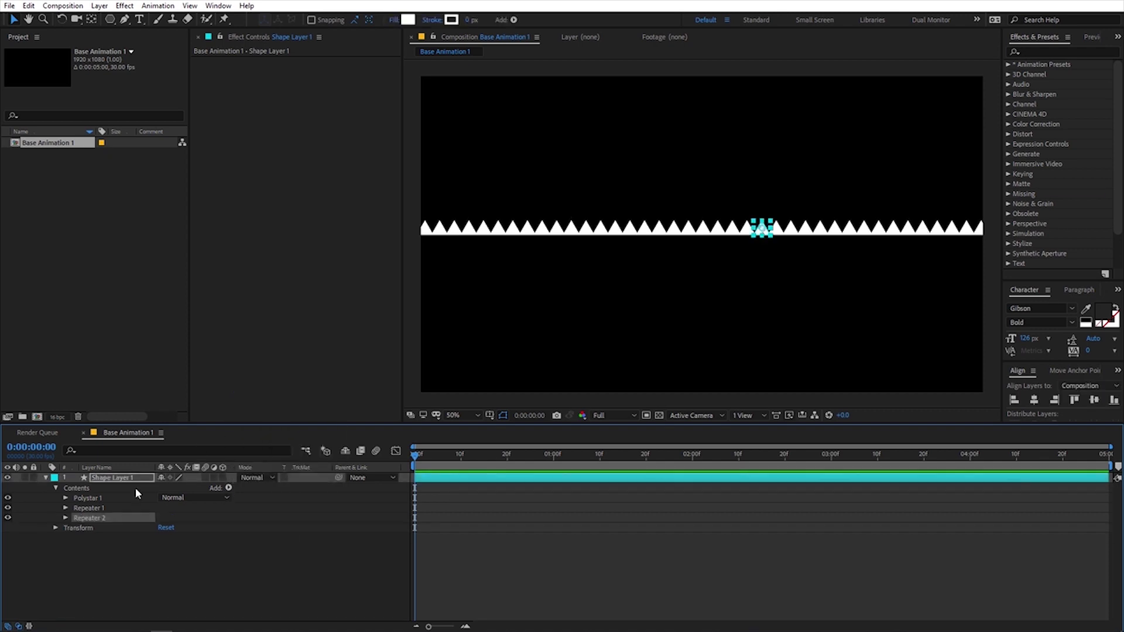
# - Set the Copies of Repeater 2 to 25 and its Offset to -10
pyautogui.click(65, 518)
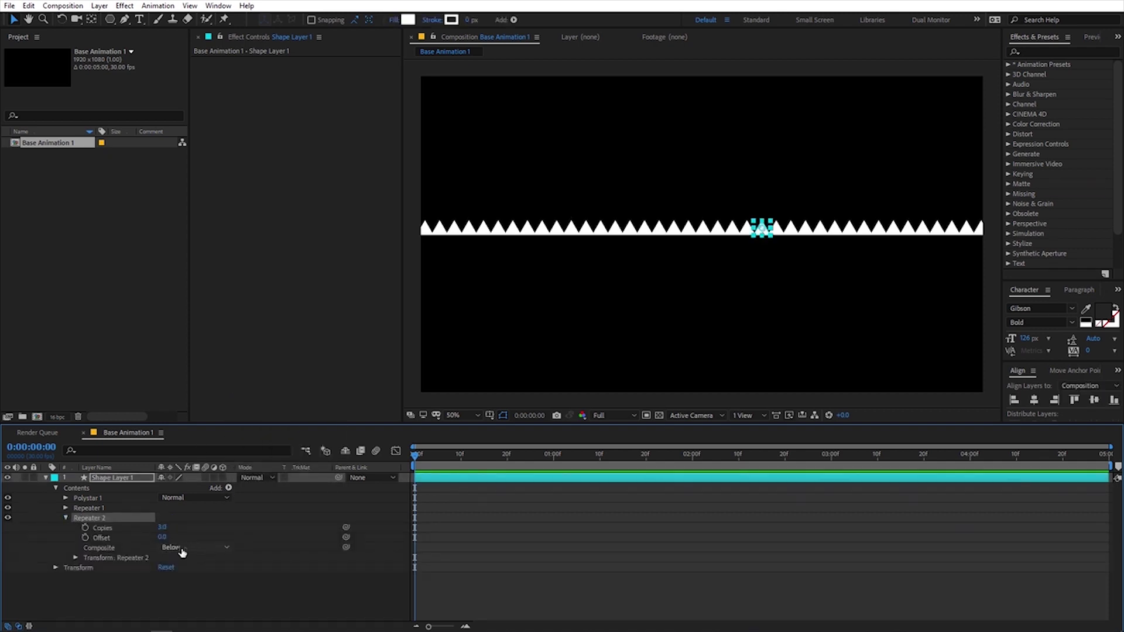
pyautogui.click(160, 530)
pyautogui.write('25')
pyautogui.press('Return')
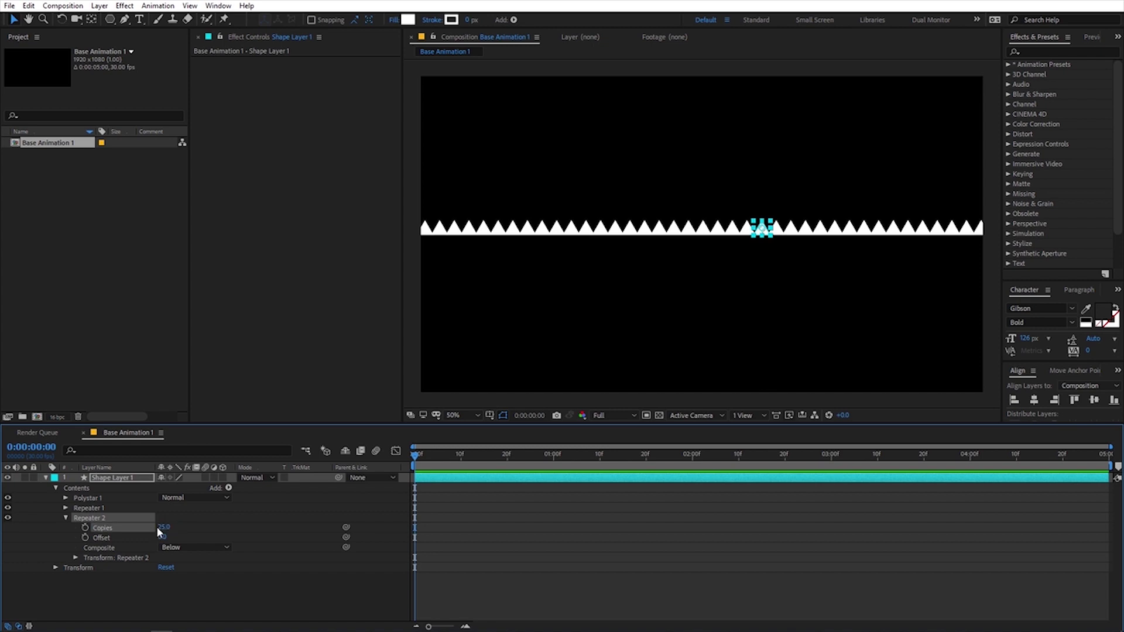
pyautogui.click(162, 538)
pyautogui.write('-10')
pyautogui.press('Return')
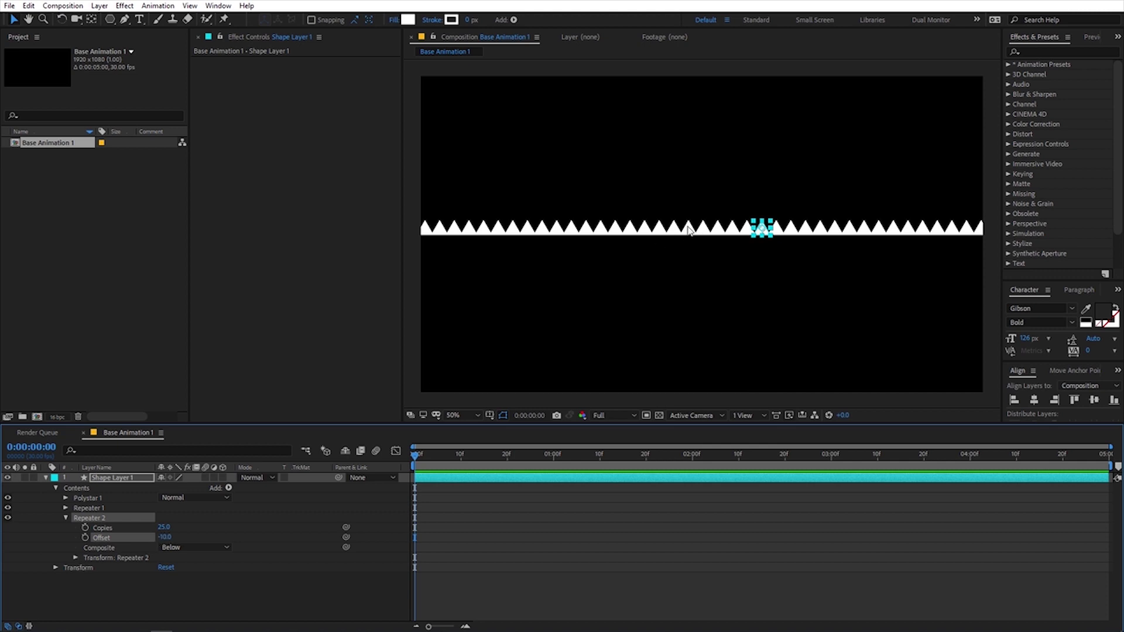
# - Set the transform Position of Repeater 2 to 0, 150 so the row repeats vertically as a grid
pyautogui.click(75, 558)
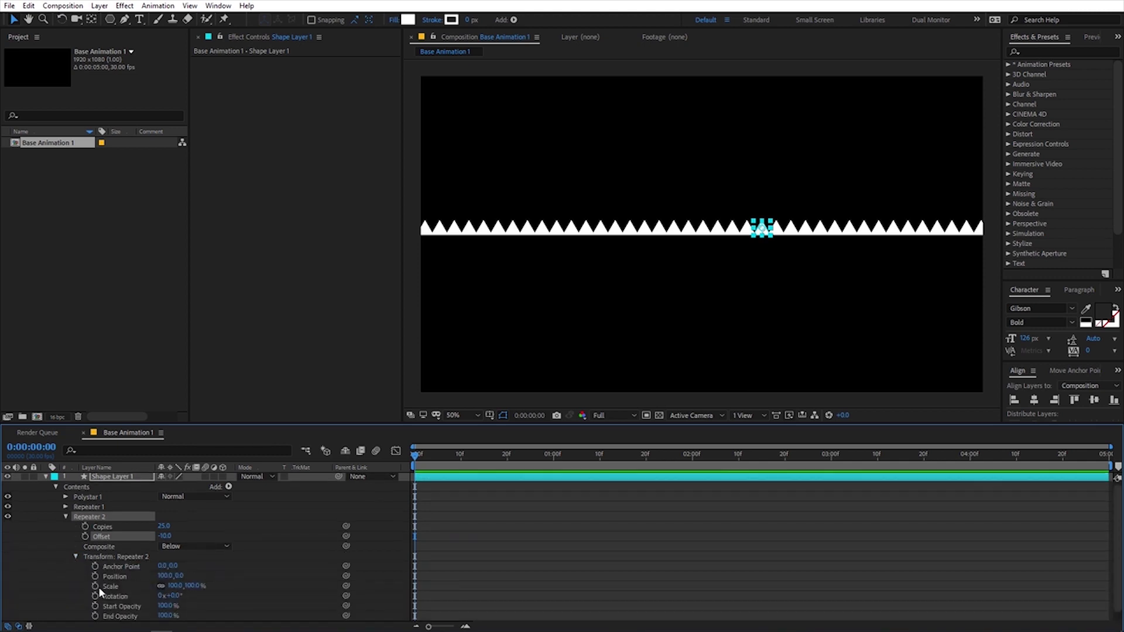
pyautogui.click(166, 577)
pyautogui.write('0')
pyautogui.press('Return')
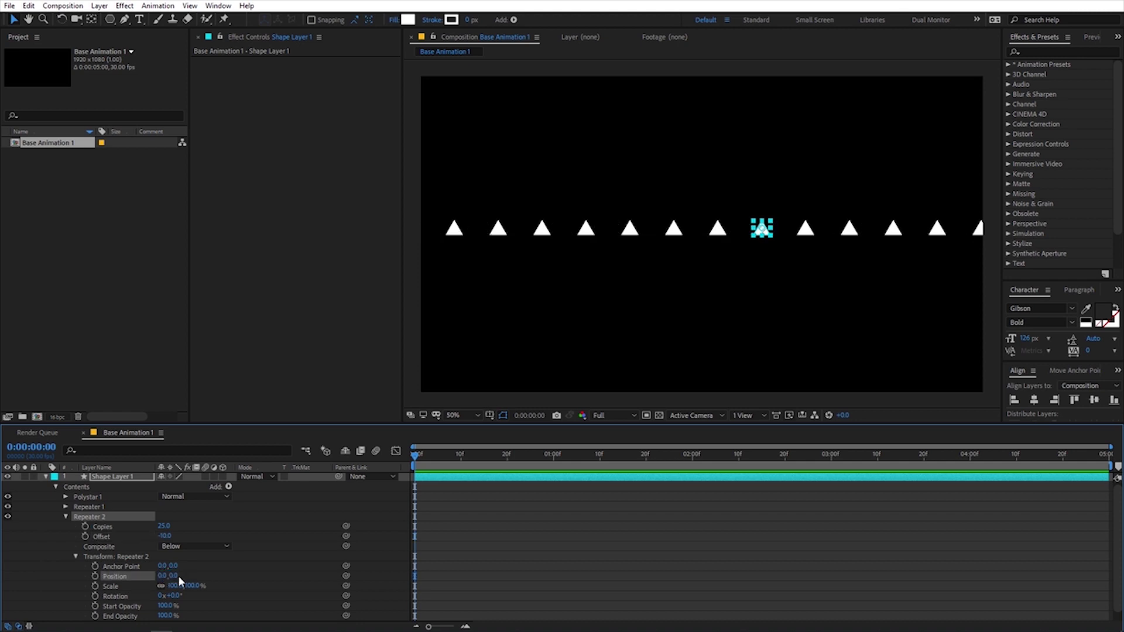
pyautogui.click(176, 576)
pyautogui.write('150')
pyautogui.press('Return')
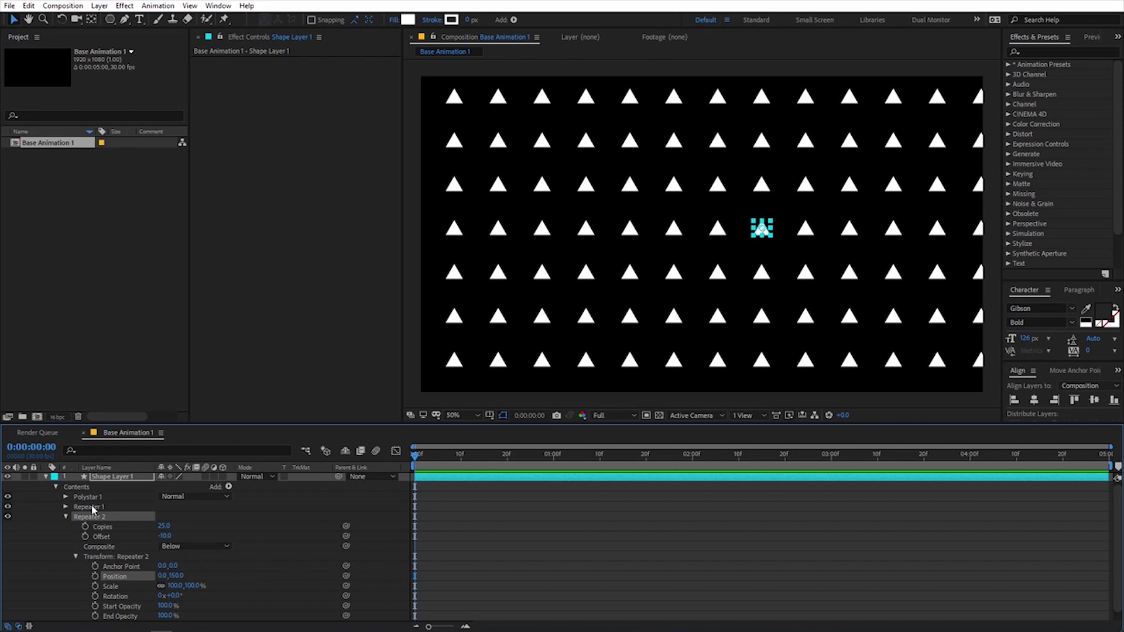
# - Move the triangle grid left and slightly up in the composition, placing its original triangle left of centre
pyautogui.scroll(-2, 704, 195)
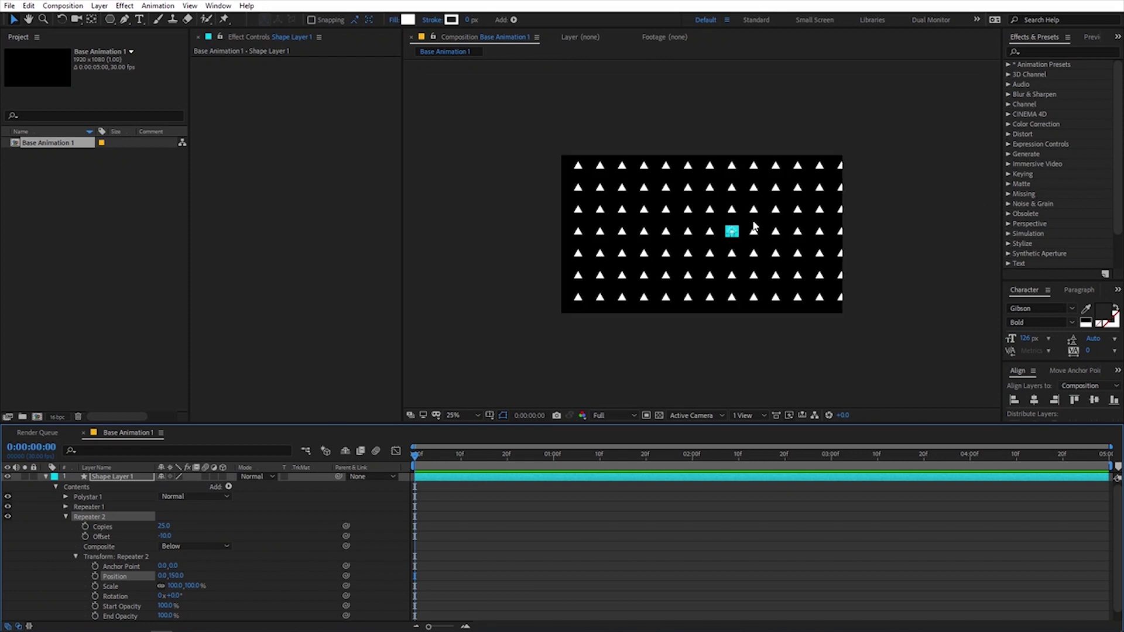
pyautogui.scroll(2, 754, 226)
pyautogui.moveTo(761, 230); pyautogui.dragTo(616, 228)
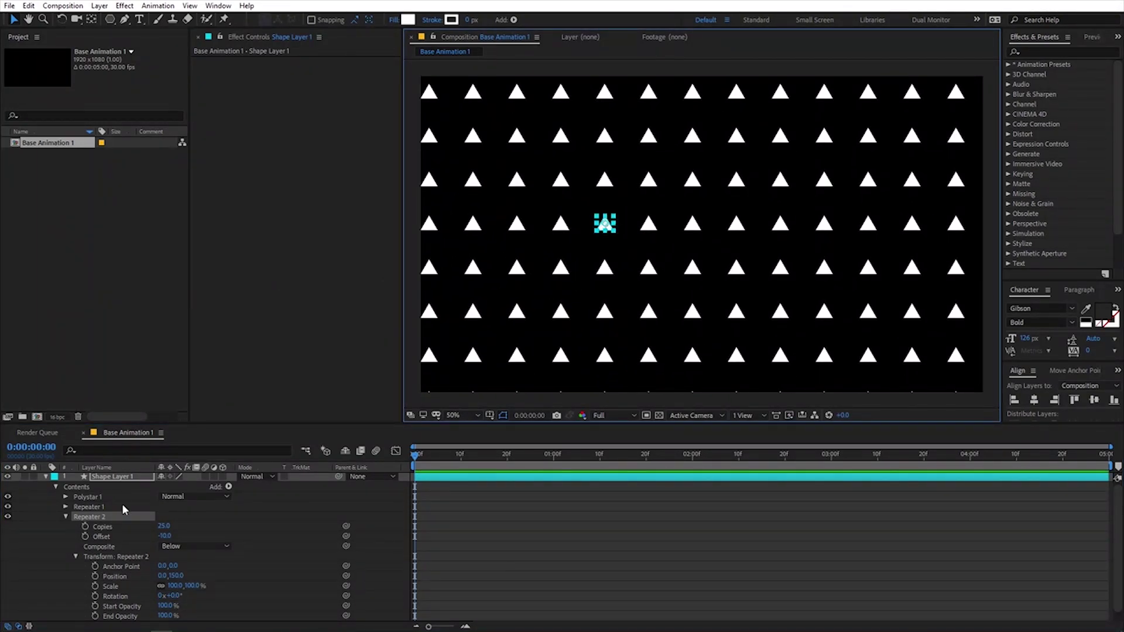
# - Reveal the Position of Shape Layer 1, set it to 0, 0, and deselect the layer
pyautogui.click(126, 479)
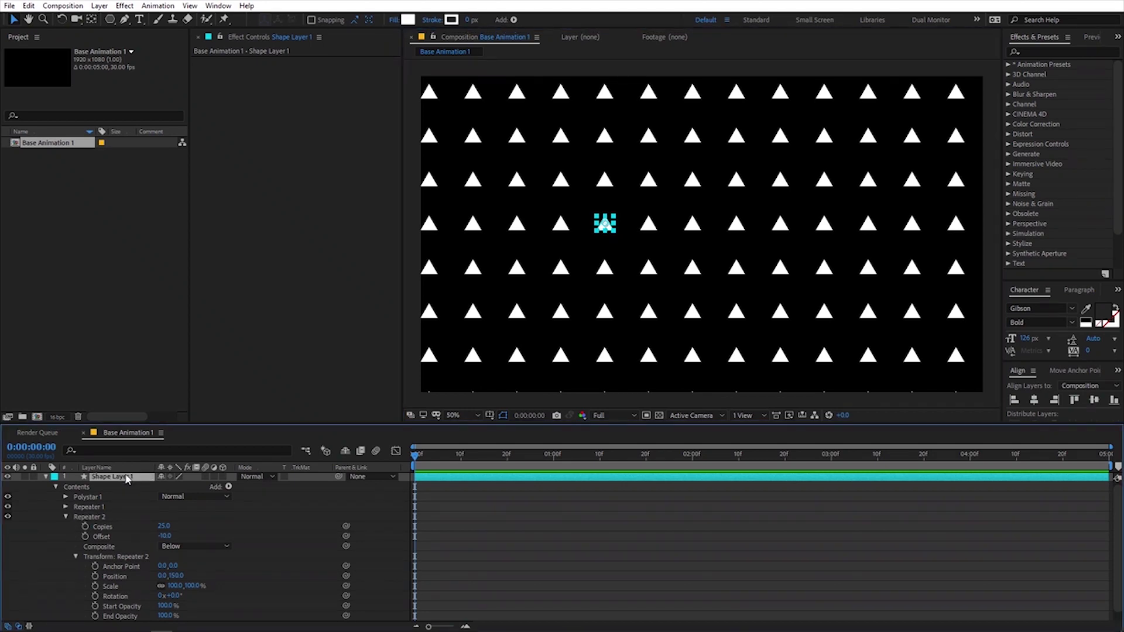
pyautogui.press('p')
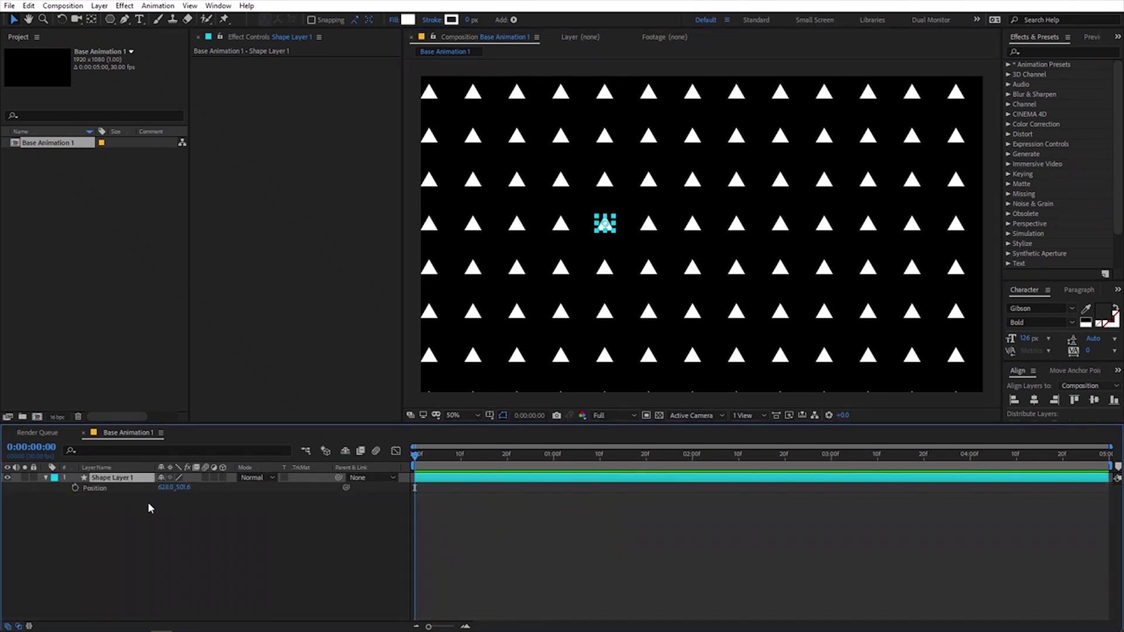
pyautogui.click(164, 489)
pyautogui.write('0')
pyautogui.press('Tab')
pyautogui.write('0')
pyautogui.press('Return')
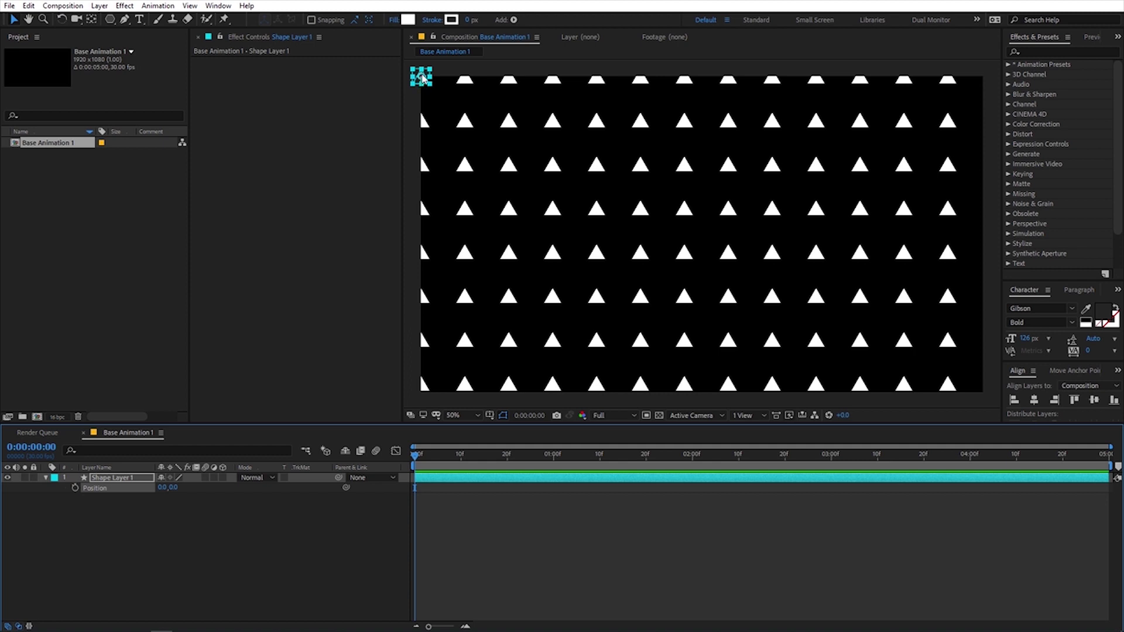
pyautogui.click(194, 526)
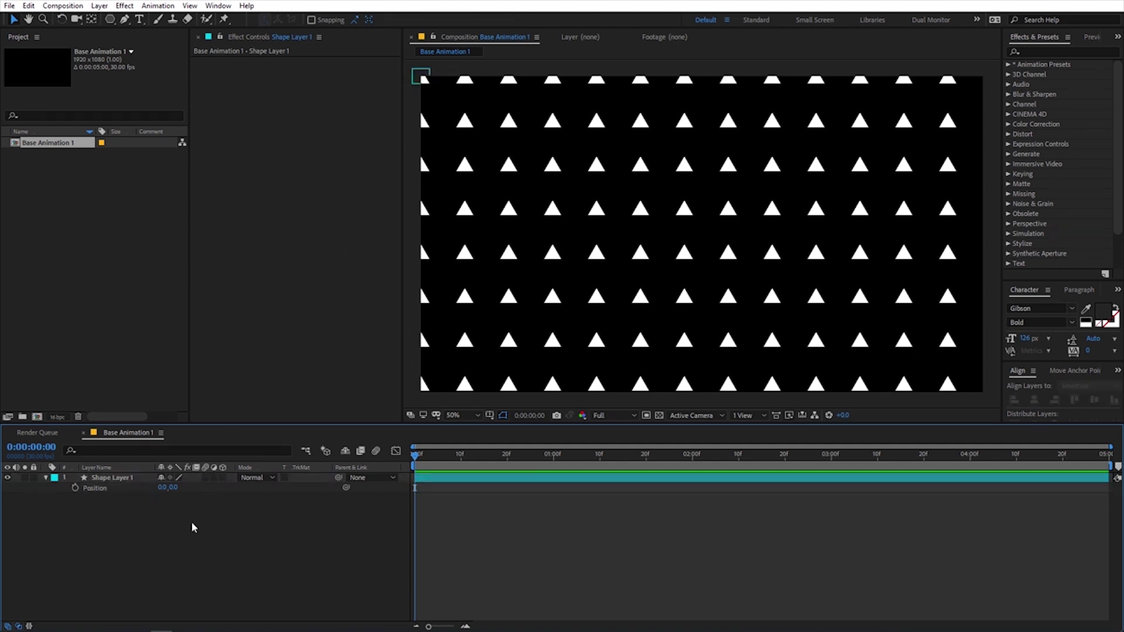
# - Keyframe the layer's Position from 0, 0 at the start to 150, 0 at 2 seconds, and preview the motion
pyautogui.click(425, 92)
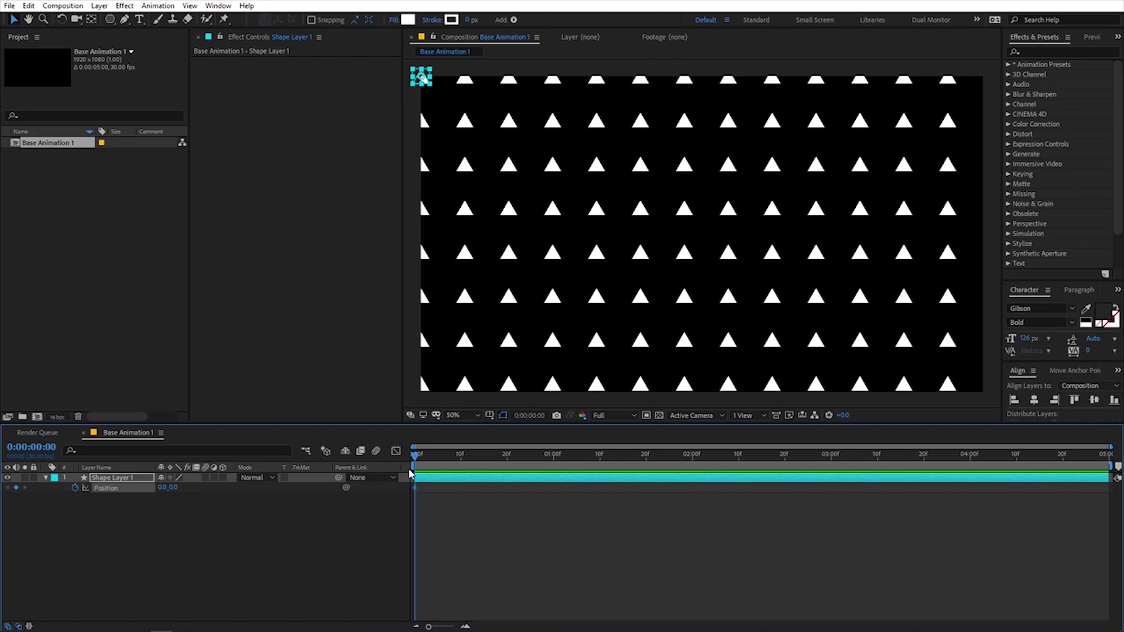
pyautogui.moveTo(422, 463); pyautogui.dragTo(693, 468)
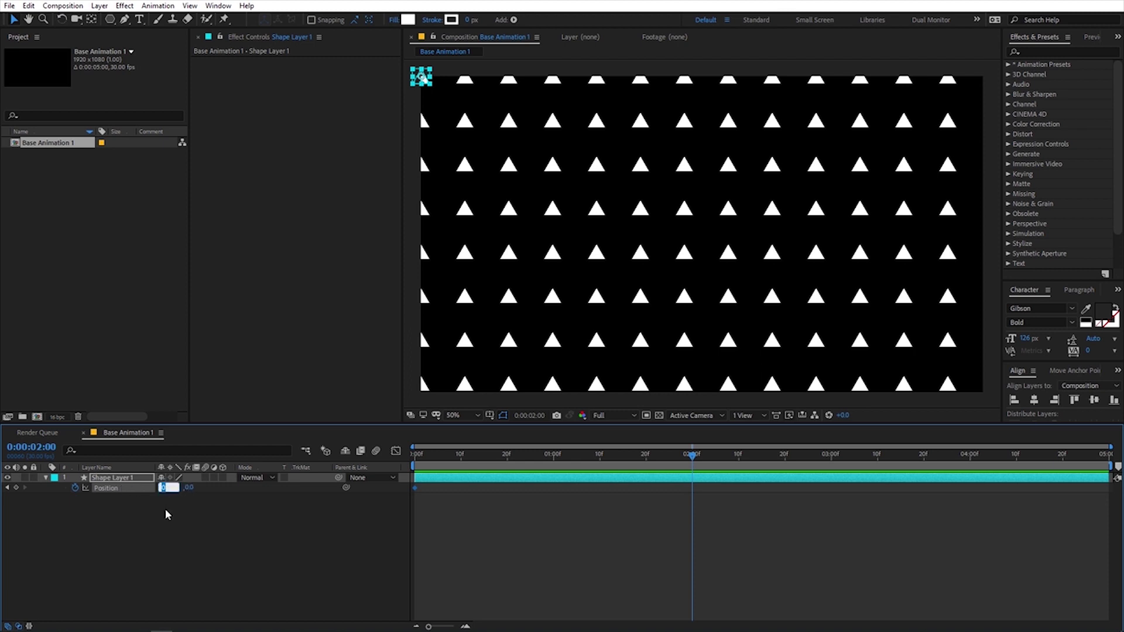
pyautogui.write('150')
pyautogui.press('Return')
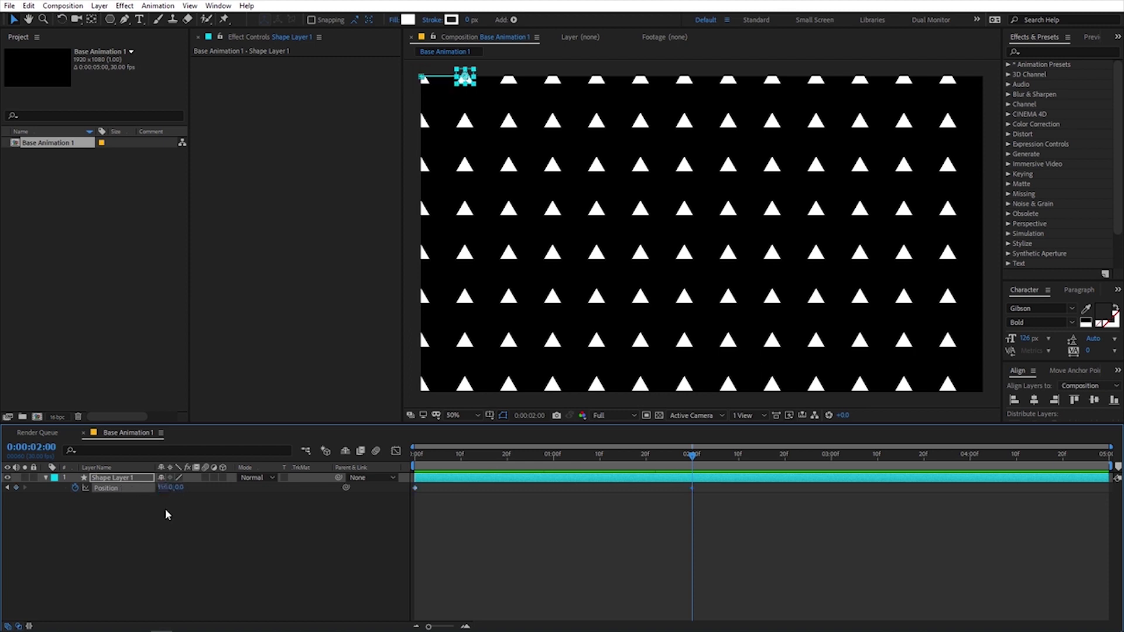
pyautogui.press('Home')
pyautogui.press('space')
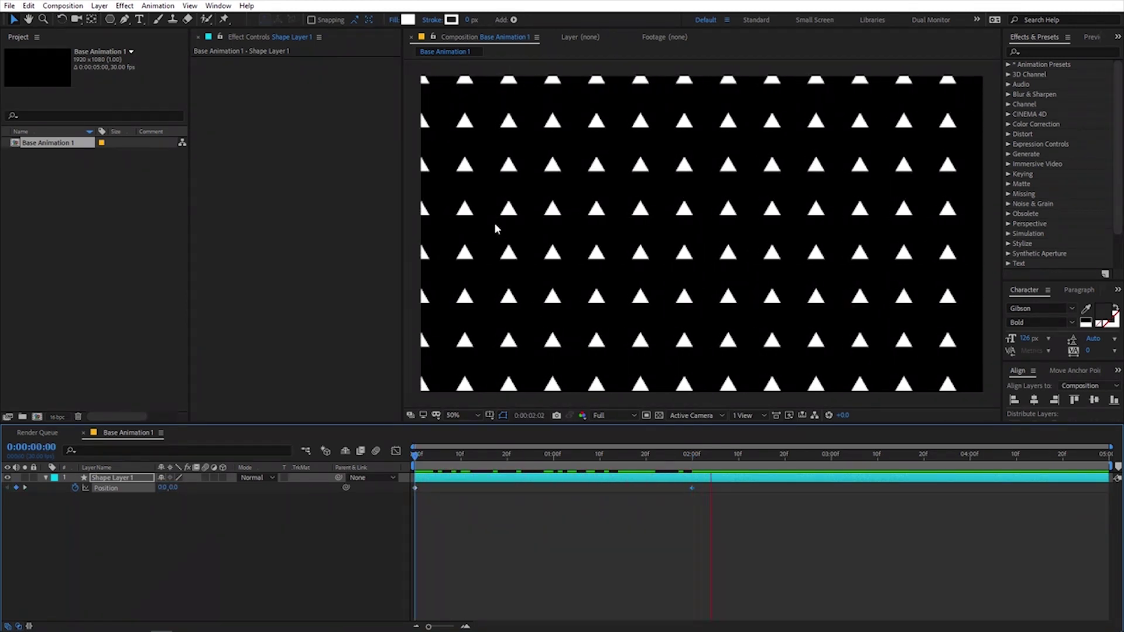
pyautogui.press('space')
# - Shorten the work area to end at the 2-second keyframe and play the loop
pyautogui.moveTo(675, 466)
pyautogui.mouseDown()
pyautogui.moveTo(784, 460)
pyautogui.moveTo(696, 464)
pyautogui.mouseUp()
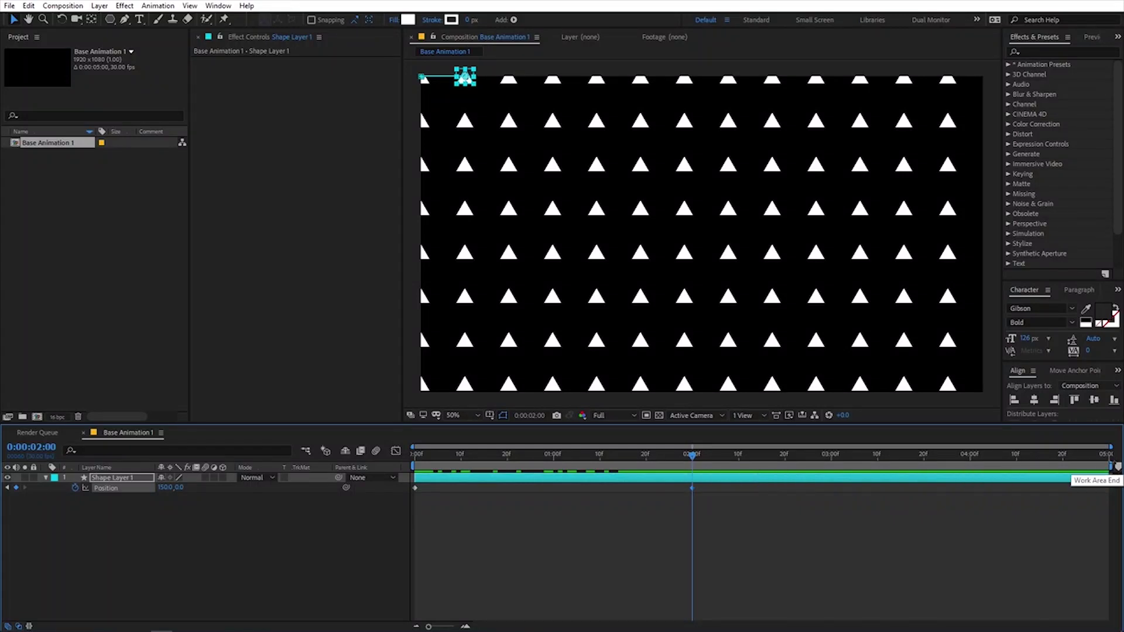
pyautogui.moveTo(1110, 465); pyautogui.dragTo(694, 465)
pyautogui.press('space')
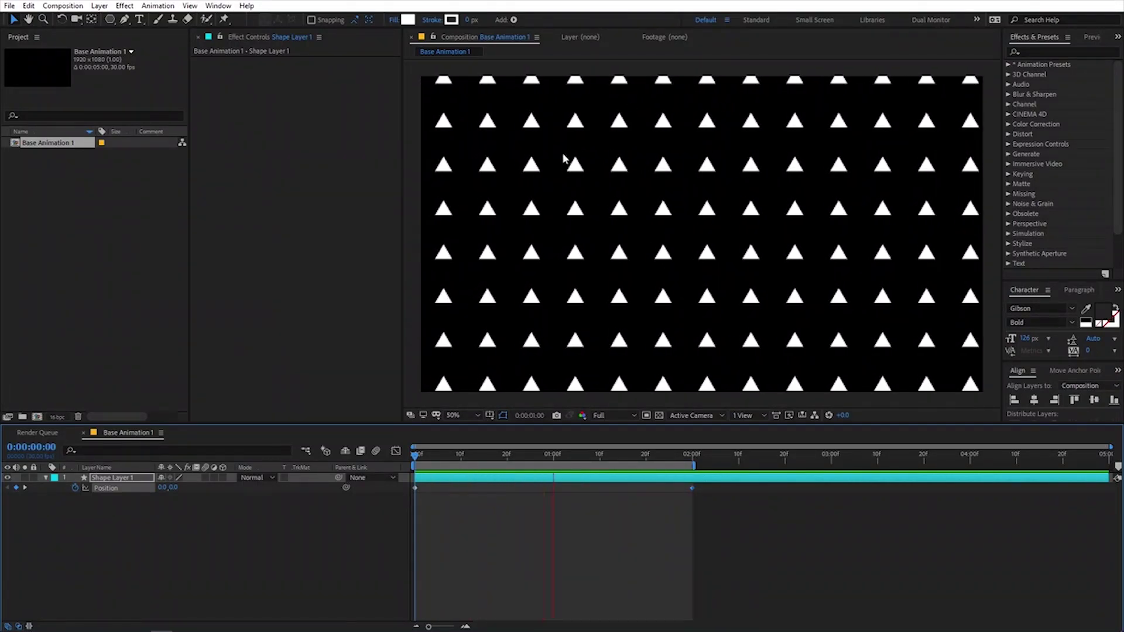
# - Set the horizontal Position at the 2-second keyframe to -150 and preview the reversed motion
pyautogui.moveTo(548, 455); pyautogui.dragTo(693, 469)
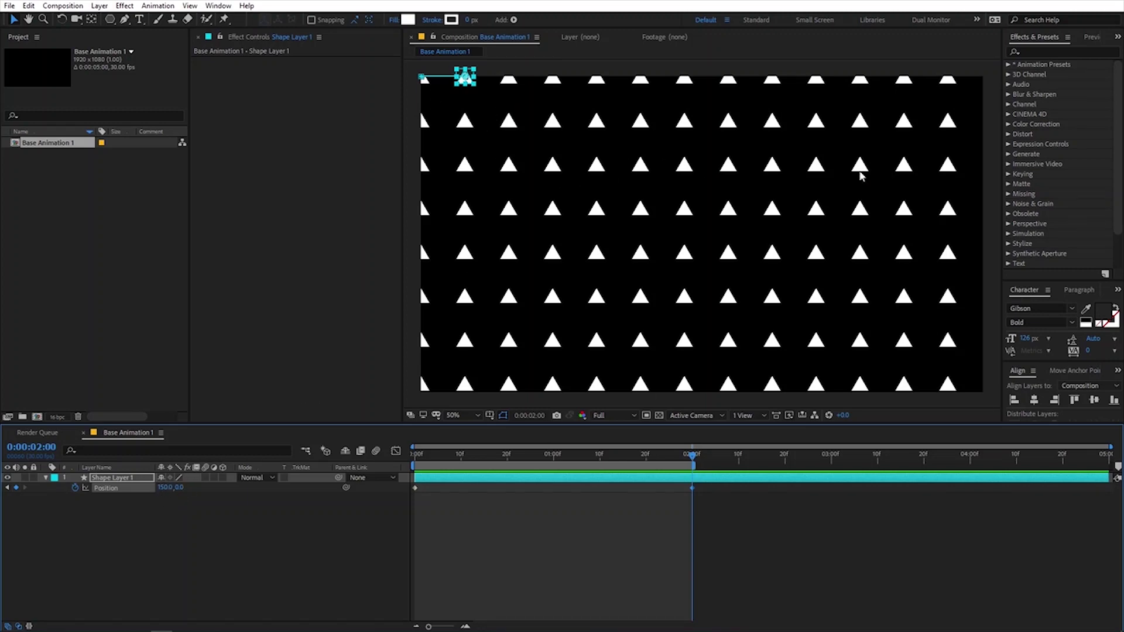
pyautogui.click(166, 488)
pyautogui.write('-1500')
pyautogui.press('Return')
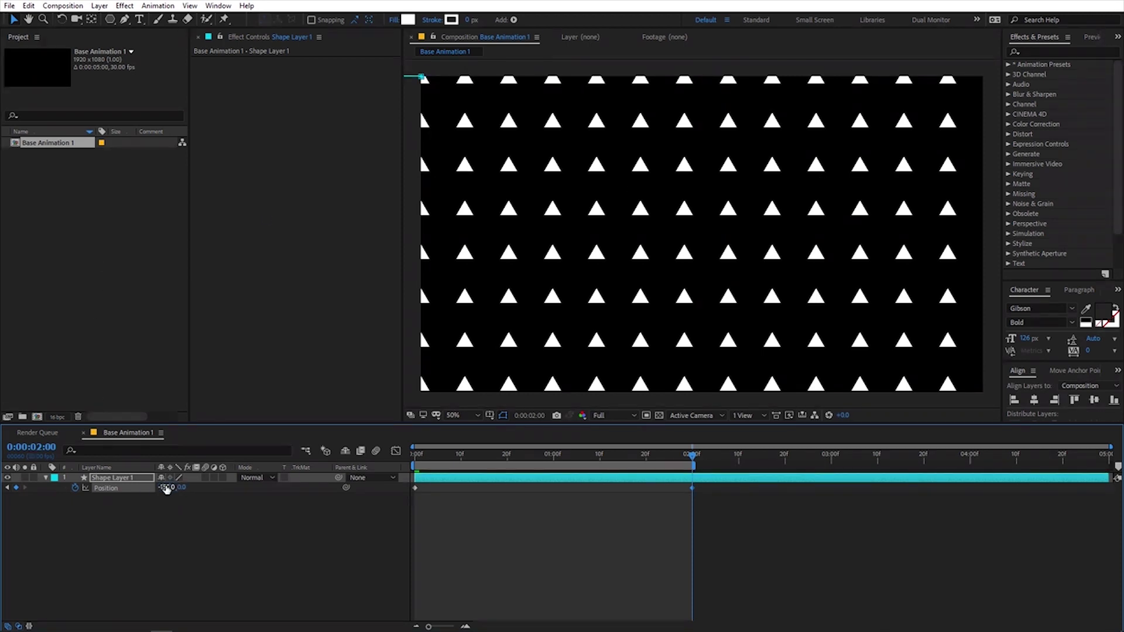
pyautogui.moveTo(543, 457); pyautogui.dragTo(352, 479)
pyautogui.press('space')
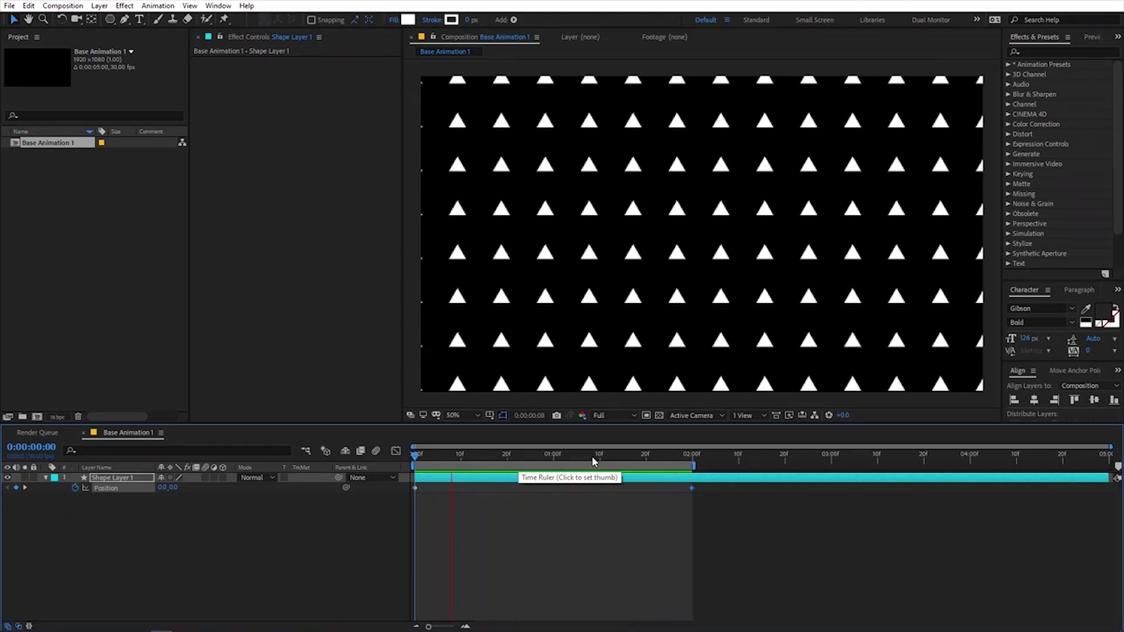
# - Set the Position at the 2-second keyframe to 0, 150 for downward motion, and return to the start of the timeline
pyautogui.moveTo(597, 455); pyautogui.dragTo(692, 469)
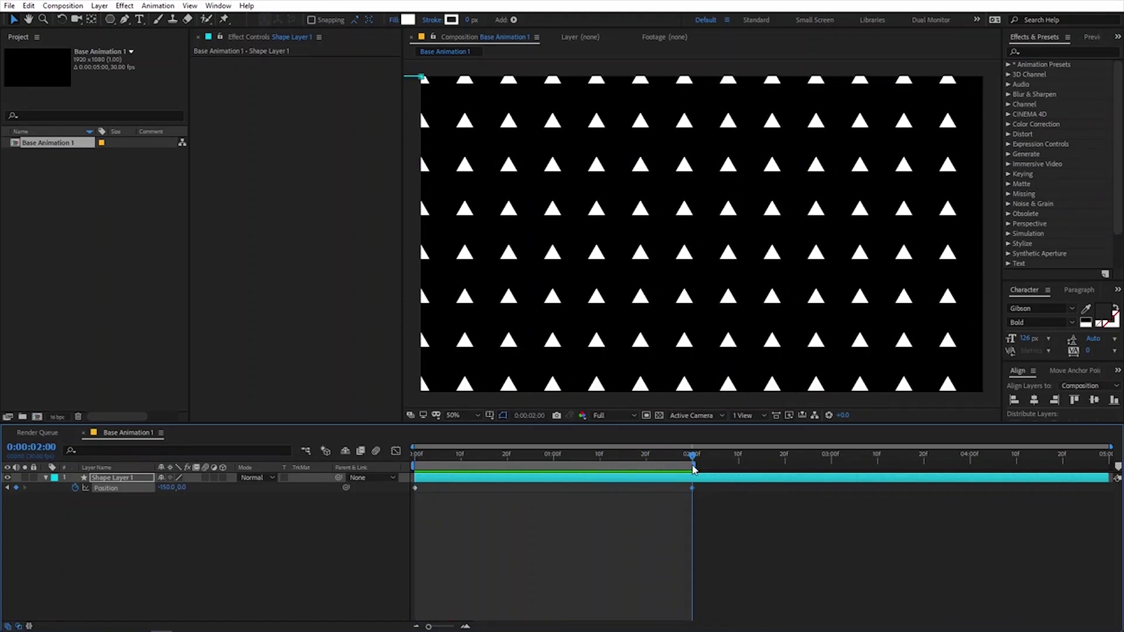
pyautogui.click(168, 488)
pyautogui.write('0')
pyautogui.press('Return')
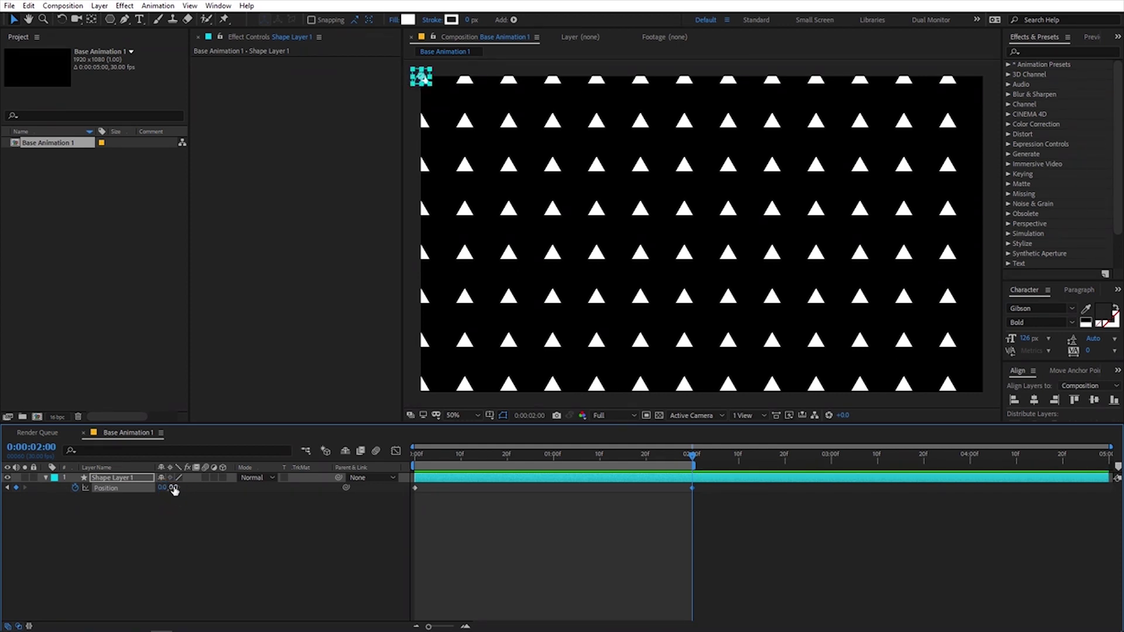
pyautogui.click(174, 488)
pyautogui.write('150')
pyautogui.press('Return')
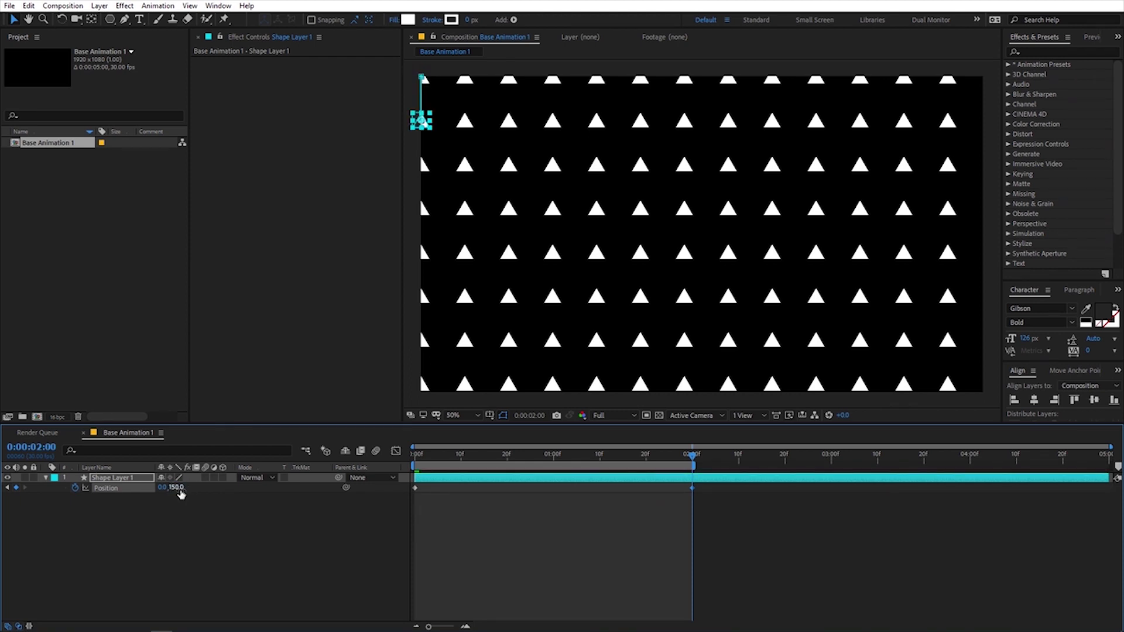
pyautogui.click(175, 488)
pyautogui.click(178, 488)
pyautogui.press('Return')
pyautogui.press('Home')
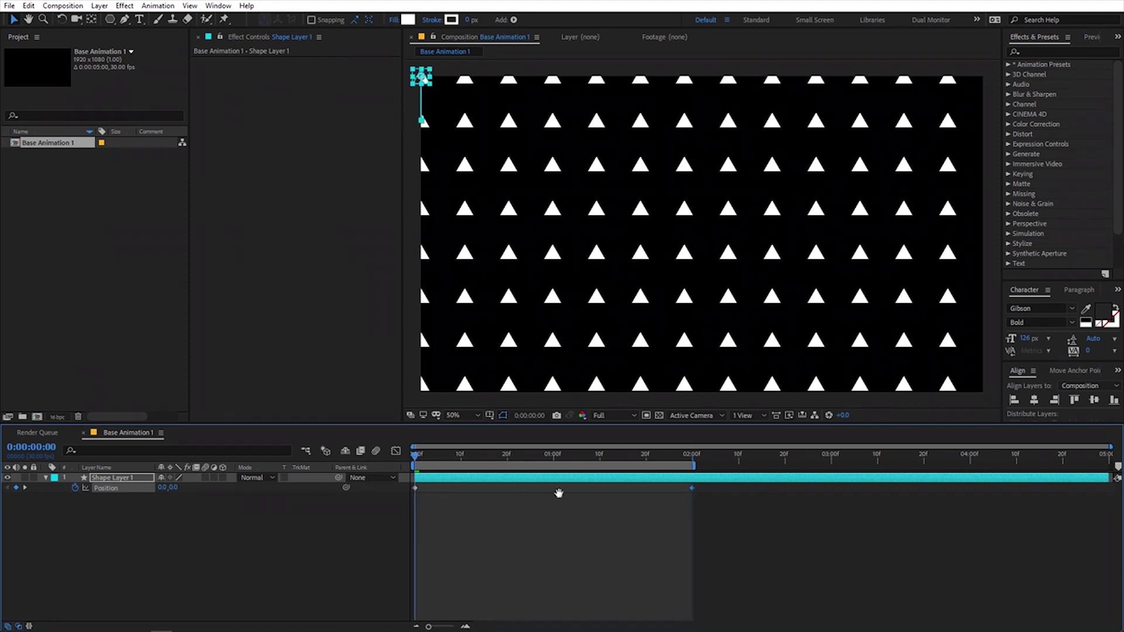
# - Preview the downward motion, set the vertical Position at the 2-second keyframe to -150, and preview the upward motion
pyautogui.press('space')
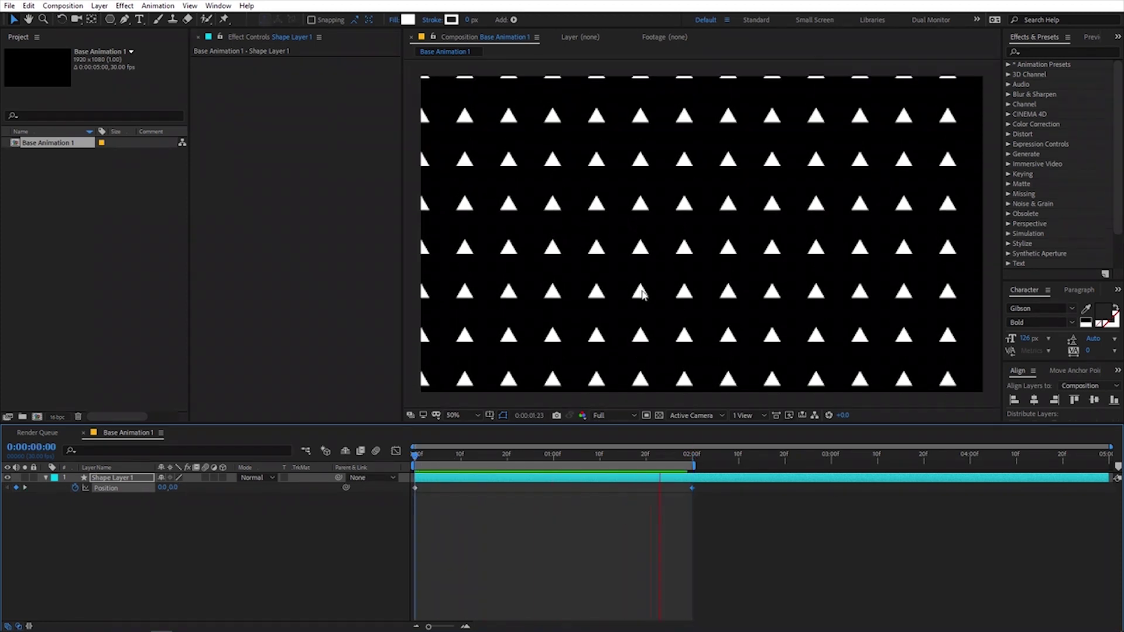
pyautogui.click(692, 454)
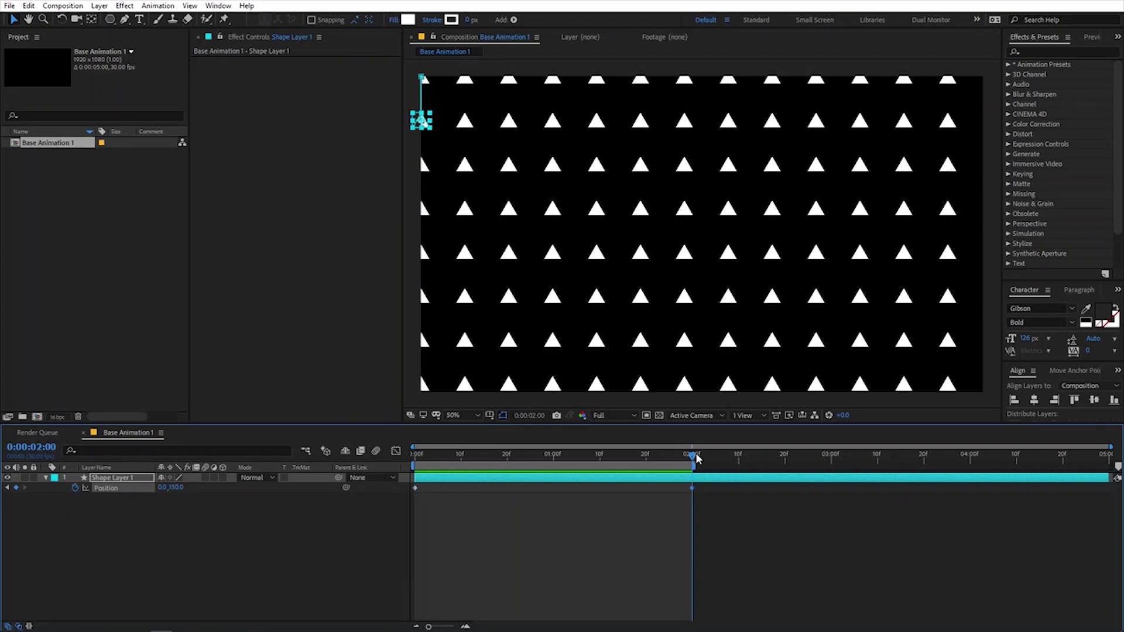
pyautogui.click(176, 487)
pyautogui.write('-150')
pyautogui.press('Return')
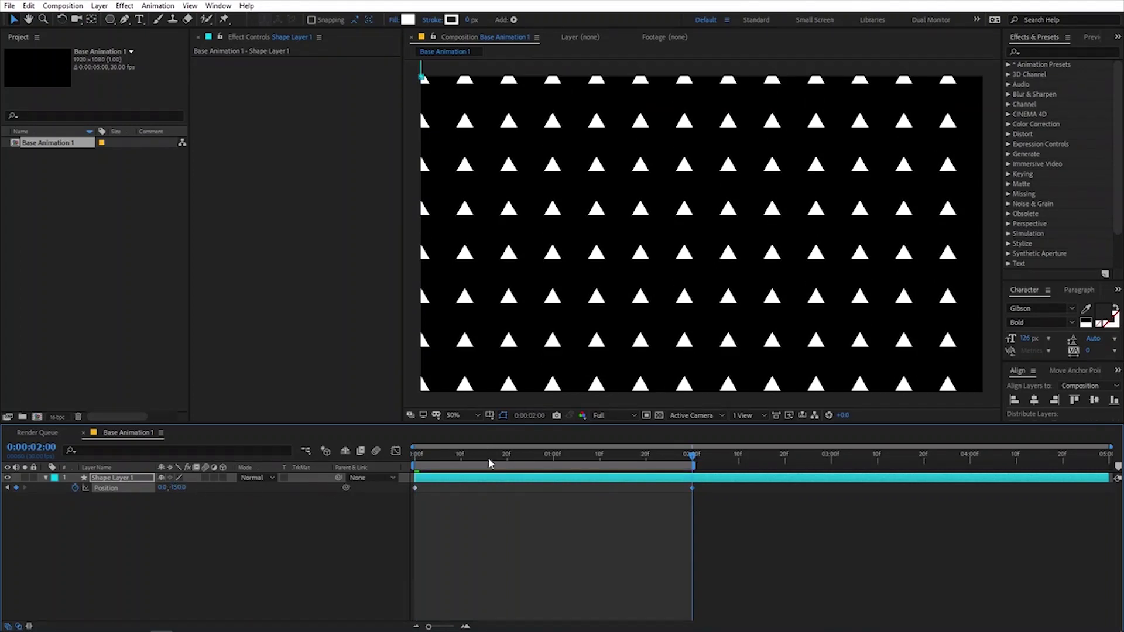
pyautogui.press('space')
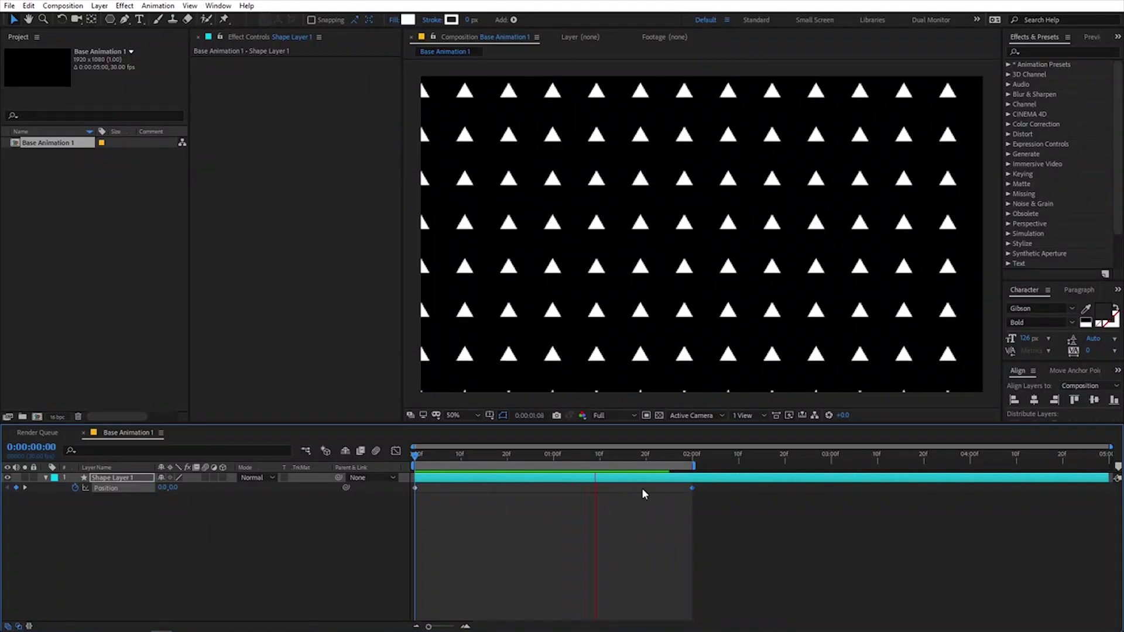
pyautogui.moveTo(598, 458); pyautogui.dragTo(604, 455)
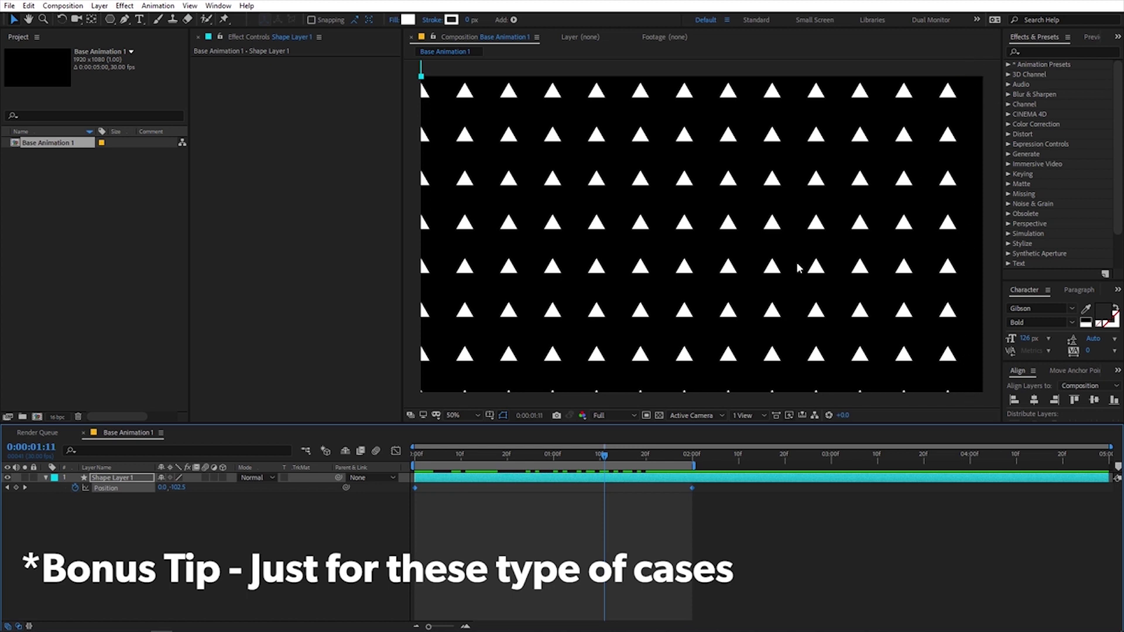
pyautogui.press('space')
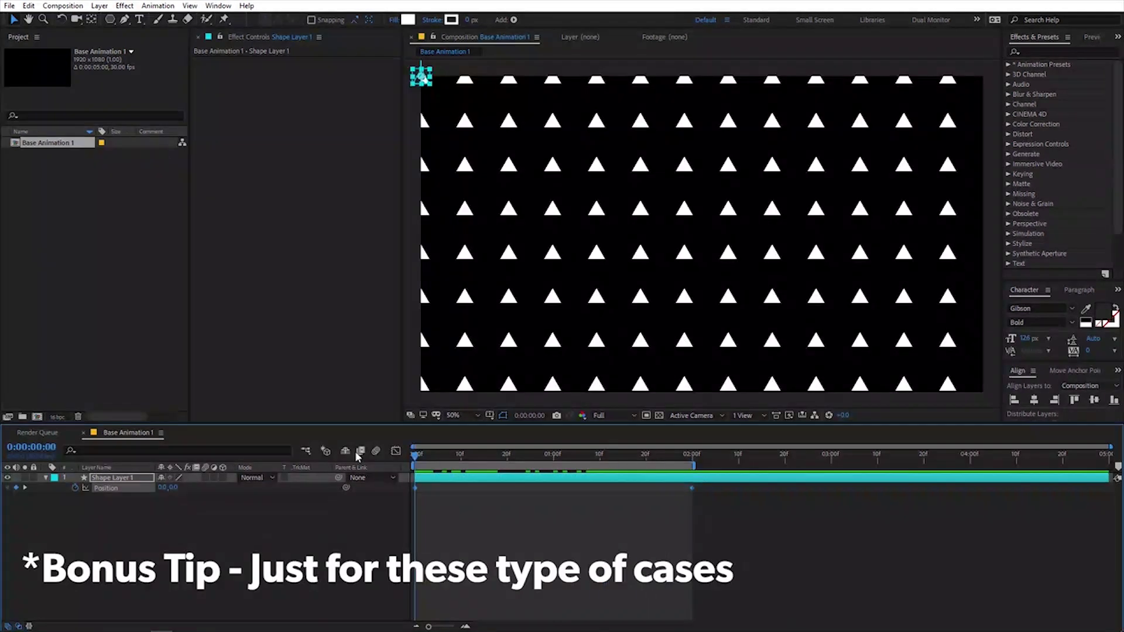
# - Set the horizontal Position to 50 at both the start and 2-second keyframes and preview the offset grid's motion
pyautogui.click(528, 514)
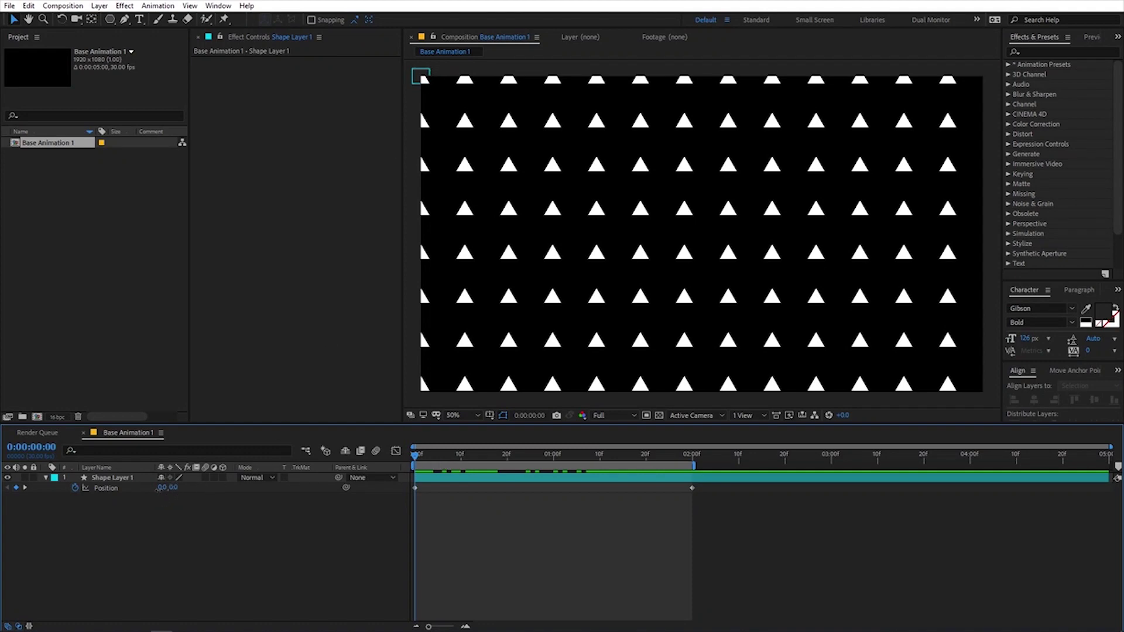
pyautogui.click(160, 488)
pyautogui.write('50')
pyautogui.press('Return')
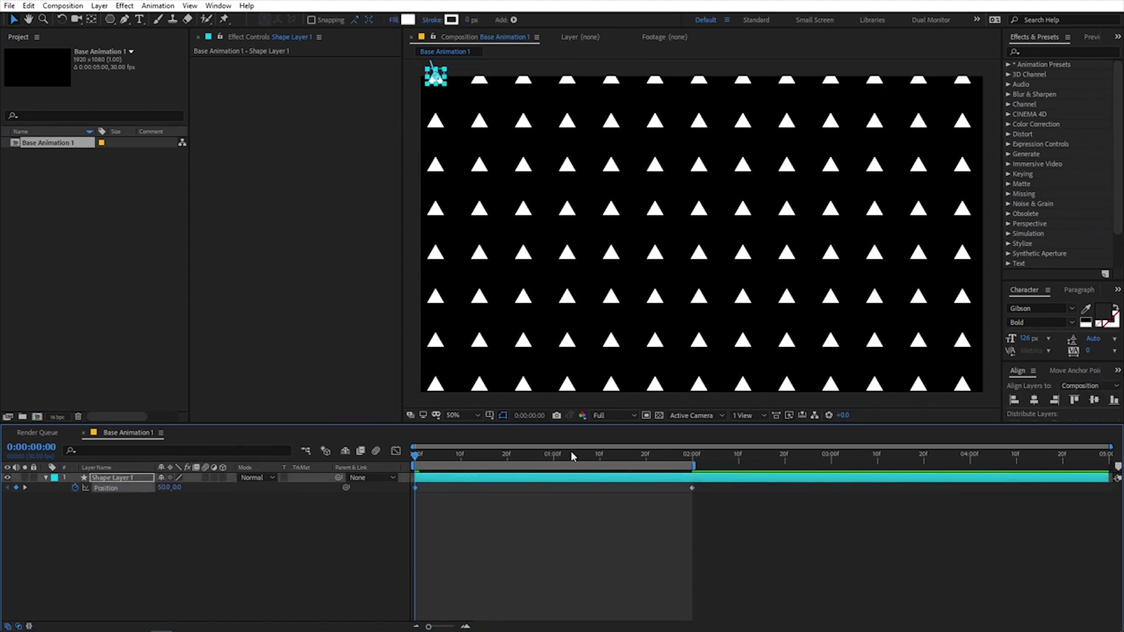
pyautogui.moveTo(571, 455); pyautogui.dragTo(692, 456)
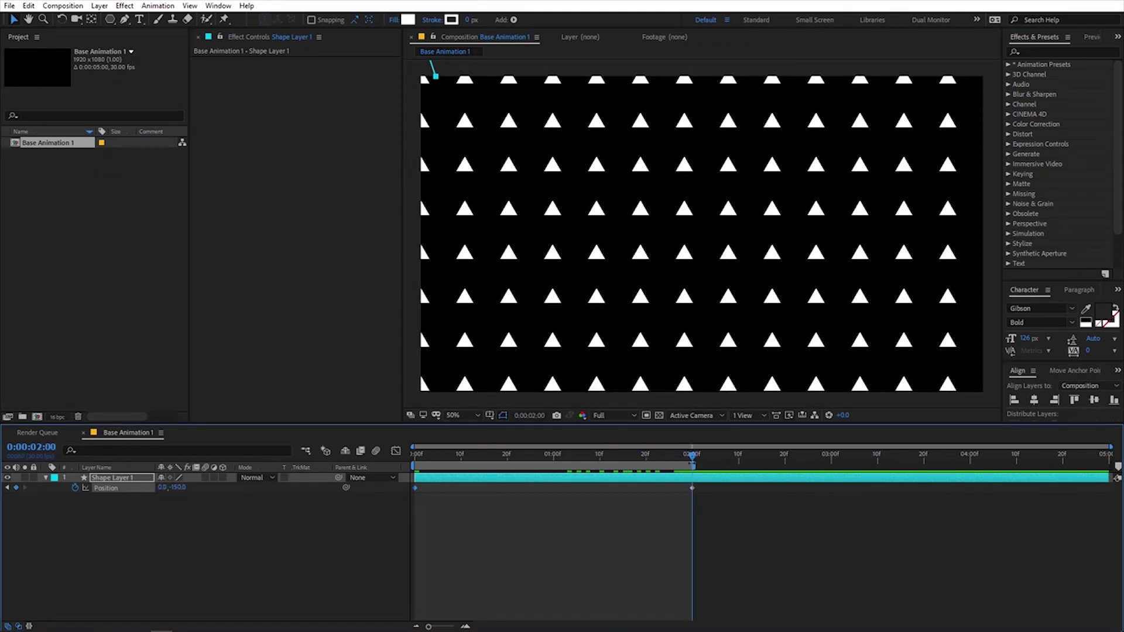
pyautogui.click(164, 495)
pyautogui.click(165, 487)
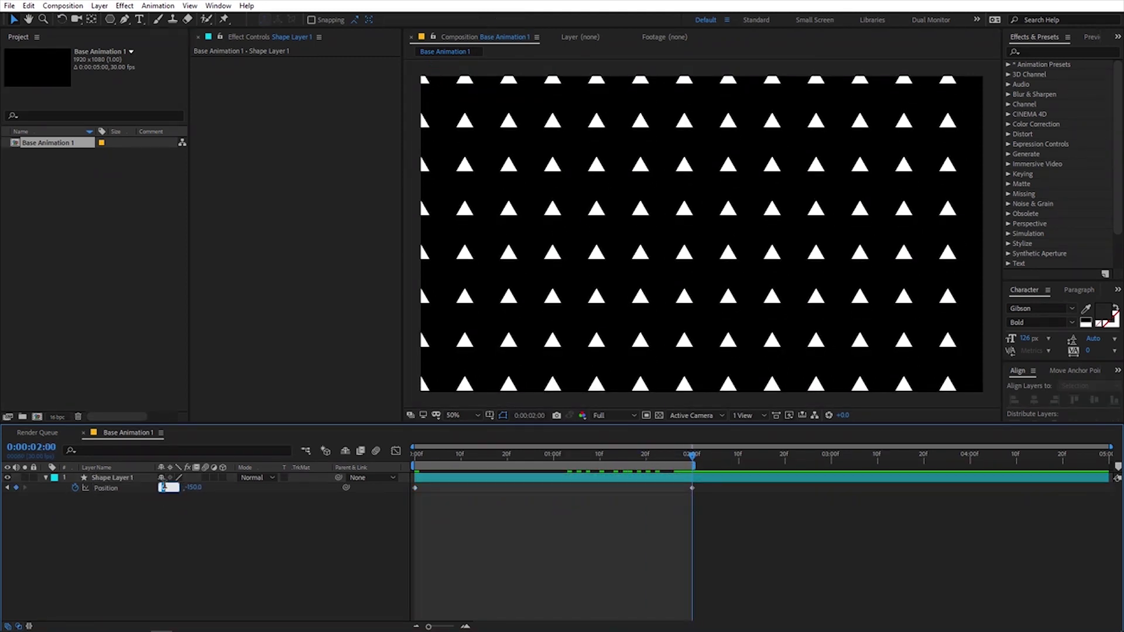
pyautogui.write('50')
pyautogui.press('Return')
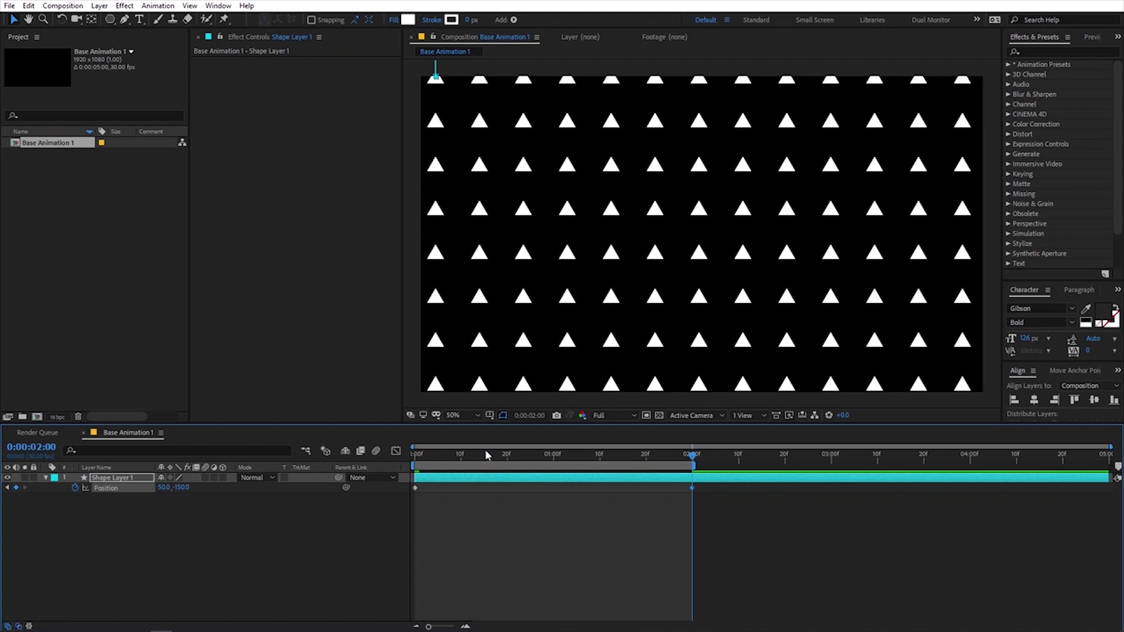
pyautogui.press('Home')
pyautogui.press('space')
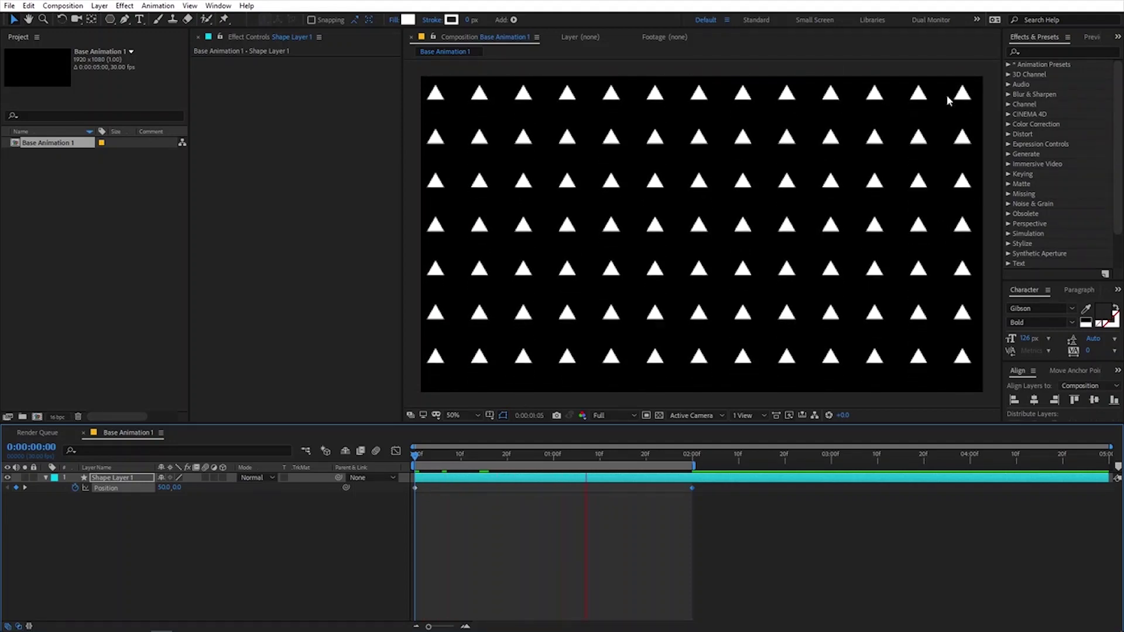
pyautogui.click(541, 522)
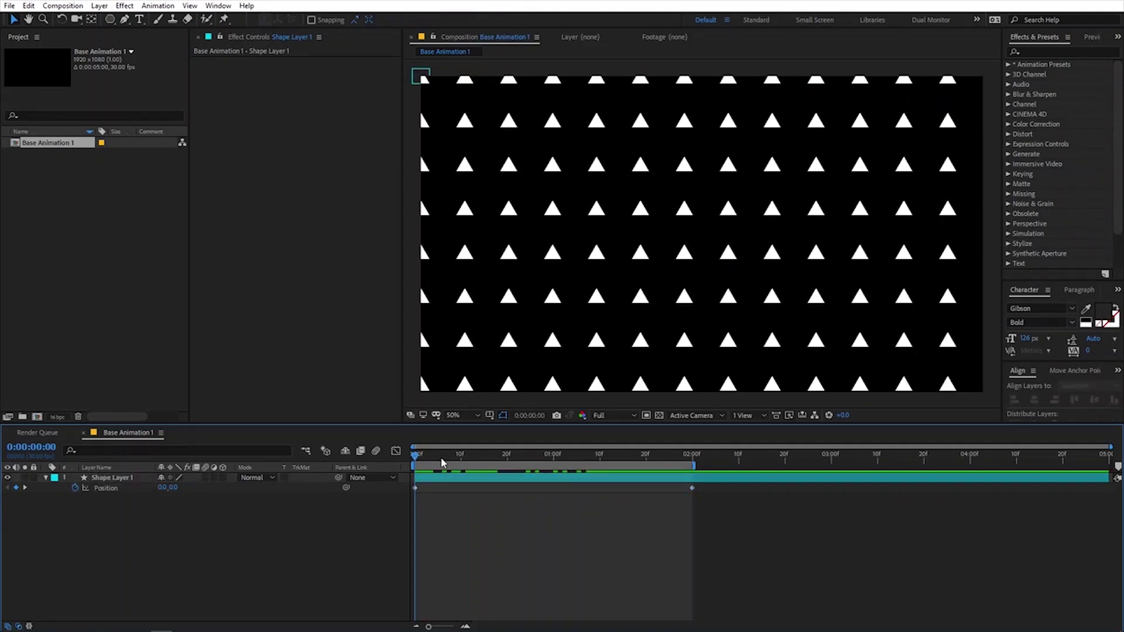
# - Set the horizontal Position at the 2-second keyframe to 150 and preview the diagonal motion from the start
pyautogui.moveTo(440, 458); pyautogui.dragTo(693, 460)
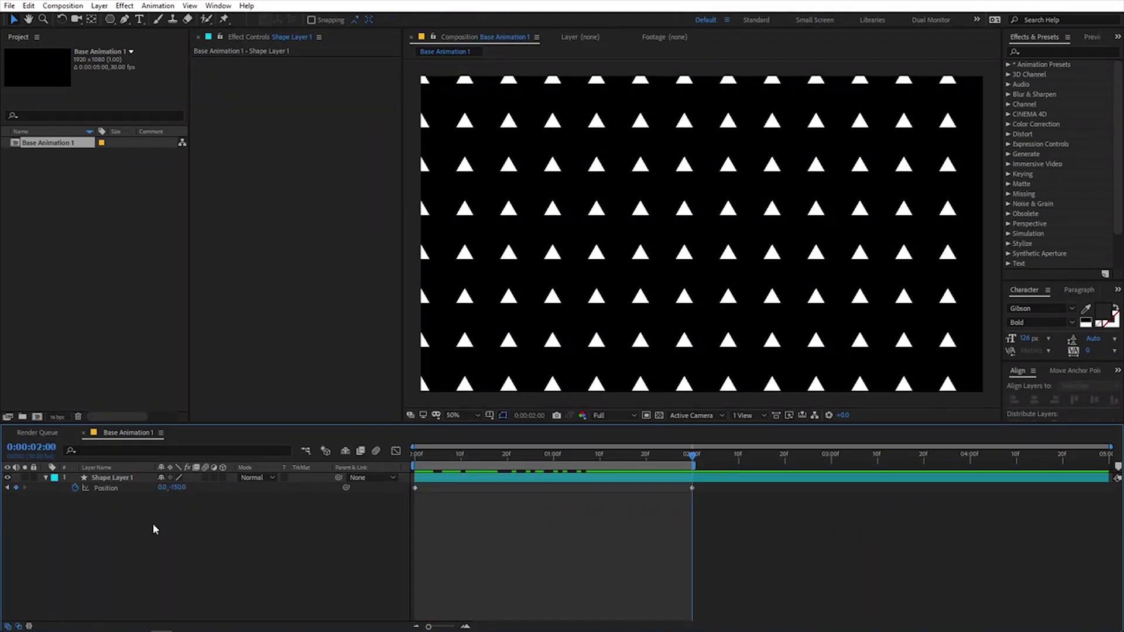
pyautogui.click(163, 487)
pyautogui.press('Escape')
pyautogui.click(160, 488)
pyautogui.write('150')
pyautogui.press('Return')
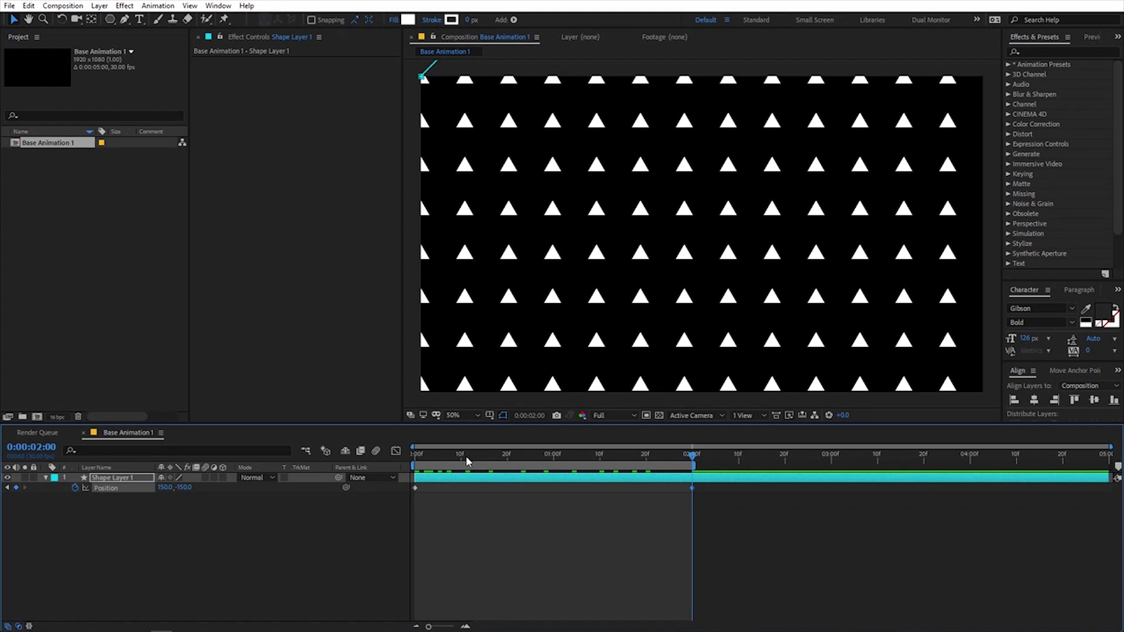
pyautogui.press('Home')
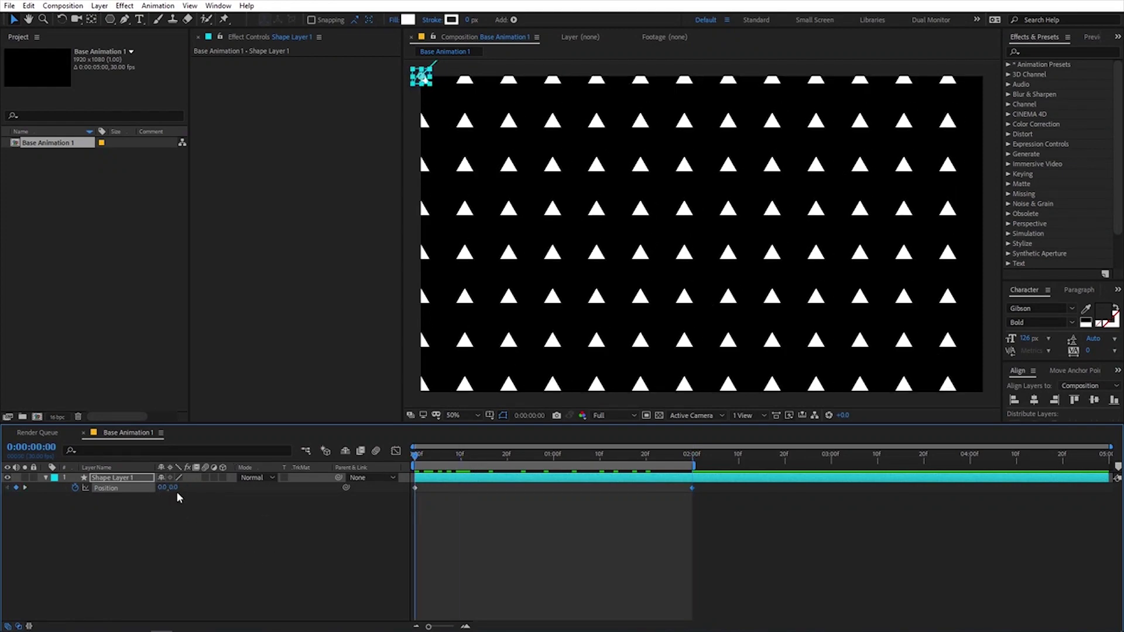
pyautogui.moveTo(678, 456); pyautogui.dragTo(693, 457)
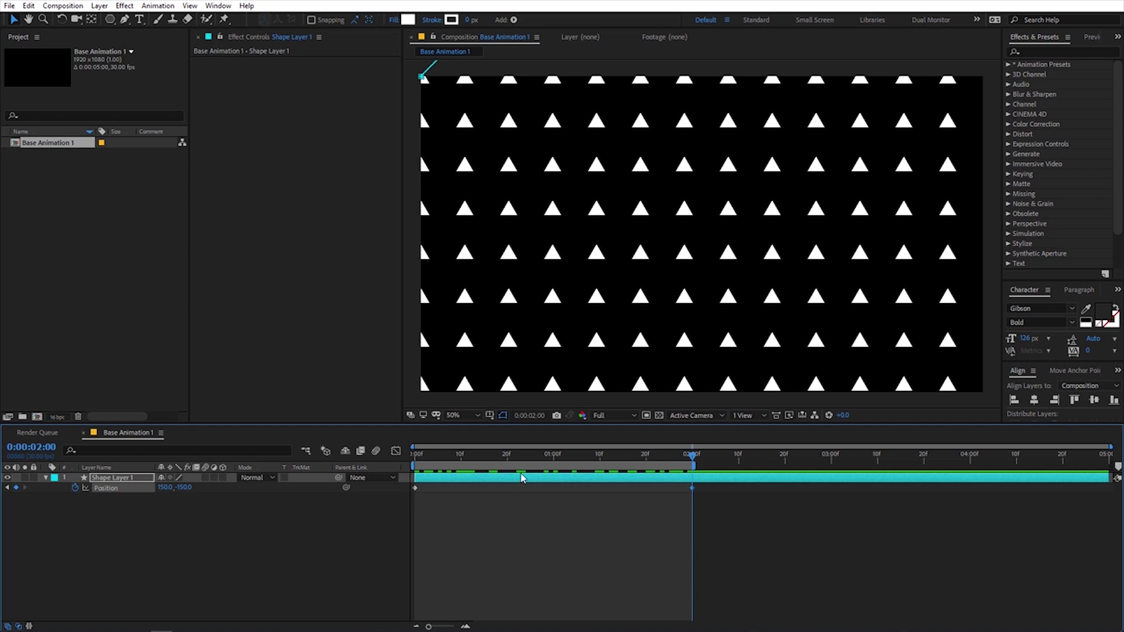
pyautogui.press('Home')
pyautogui.press('space')
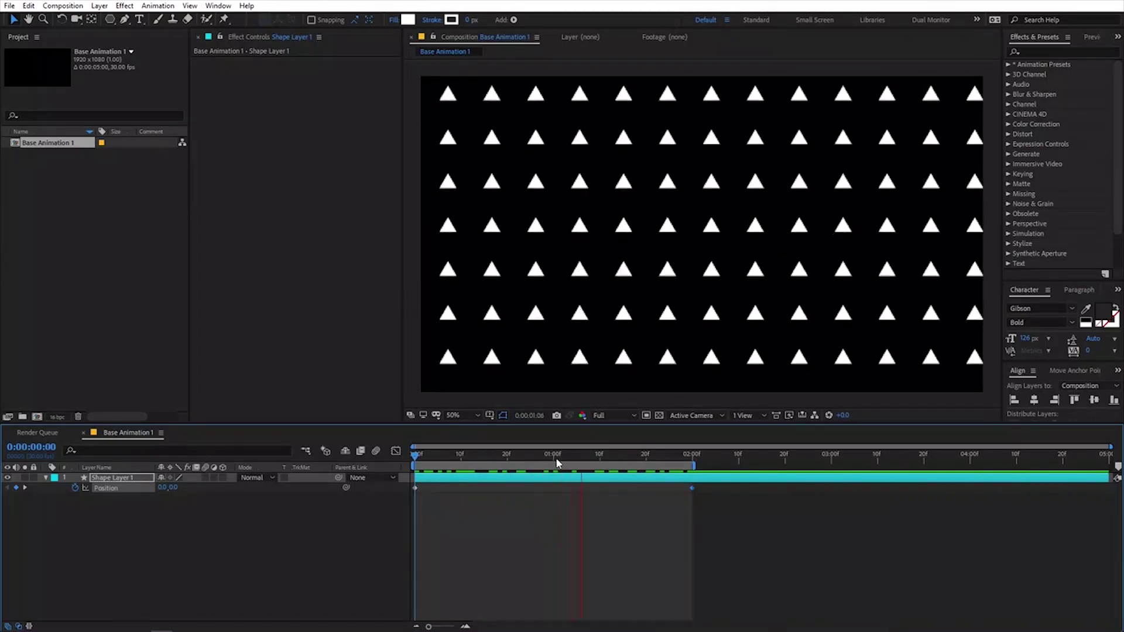
# - Set the vertical Position at the 2-second keyframe to 0 and preview the purely horizontal motion
pyautogui.moveTo(550, 458); pyautogui.dragTo(694, 469)
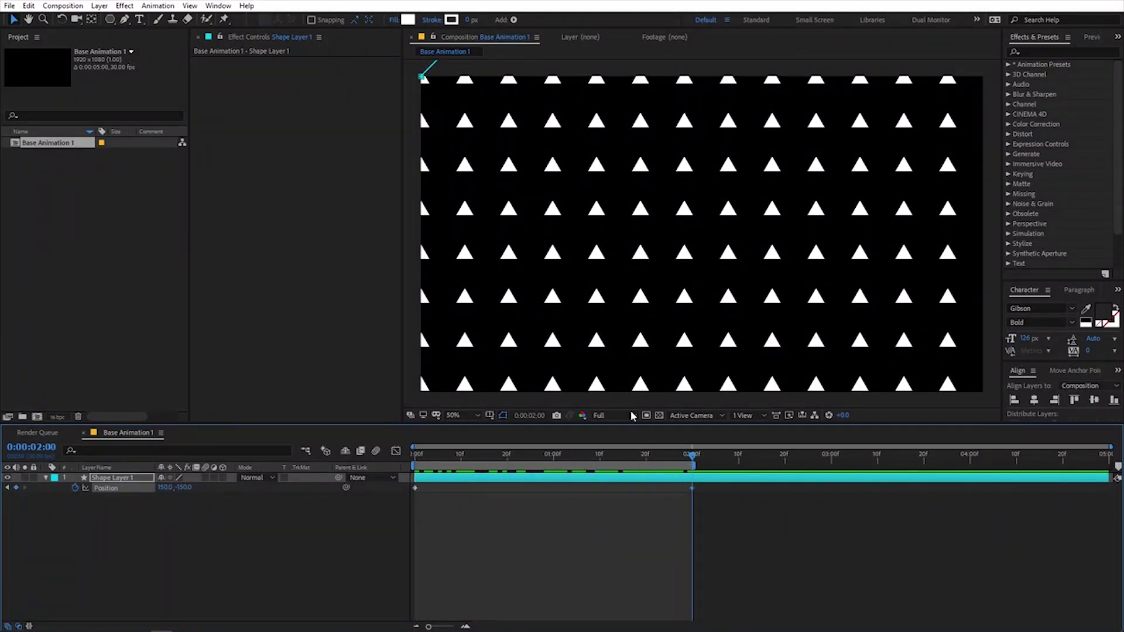
pyautogui.click(576, 520)
pyautogui.click(606, 457)
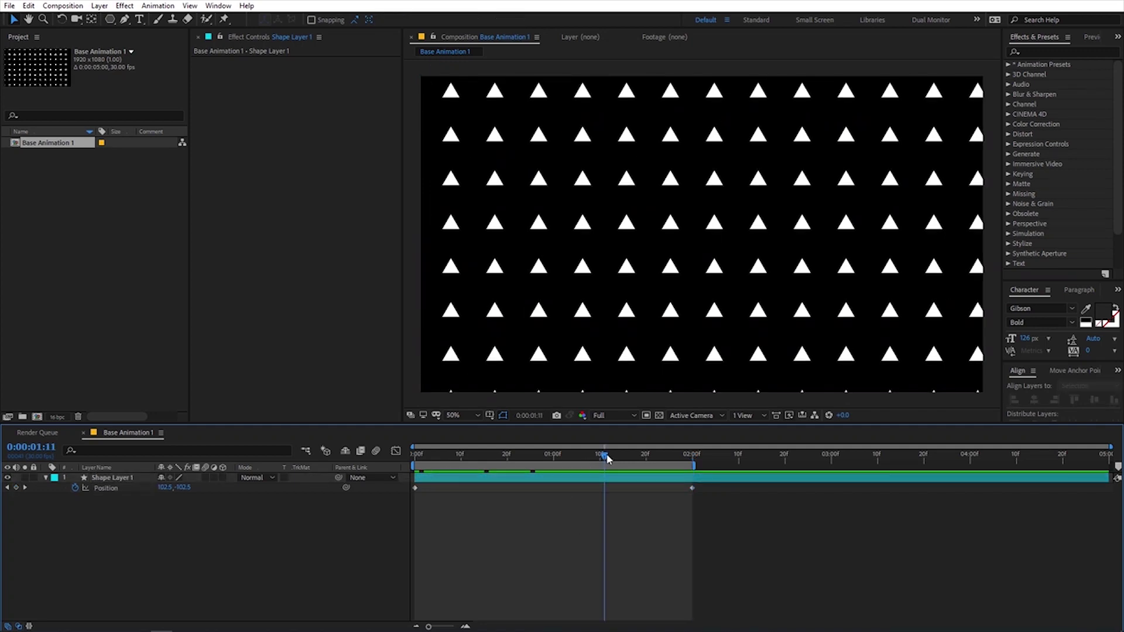
pyautogui.moveTo(608, 458); pyautogui.dragTo(693, 459)
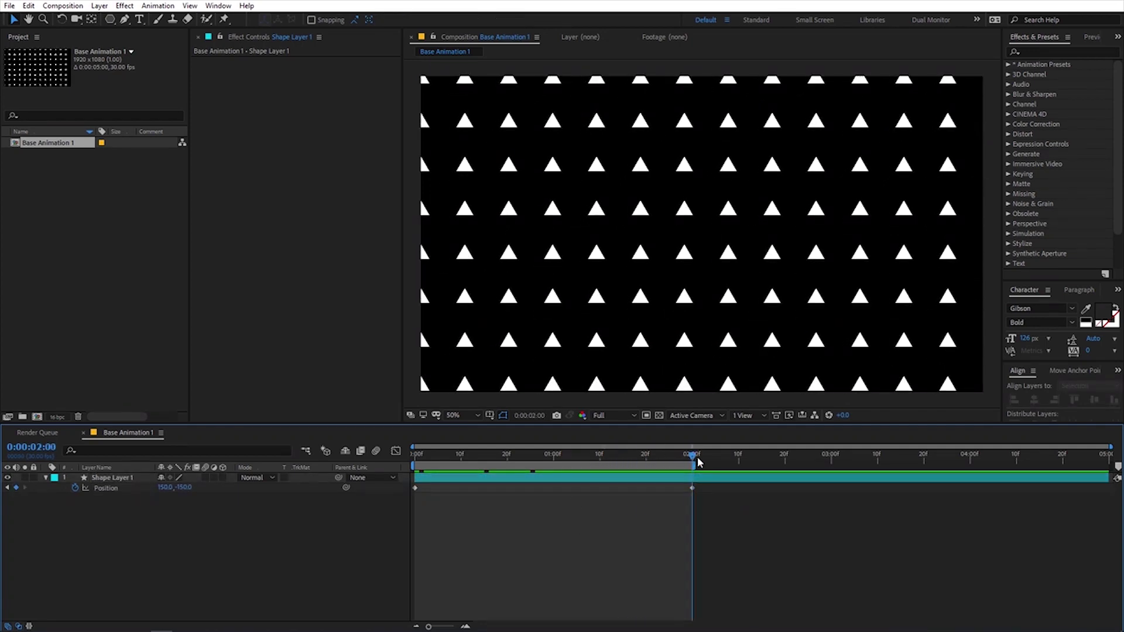
pyautogui.click(189, 488)
pyautogui.write('0')
pyautogui.press('Return')
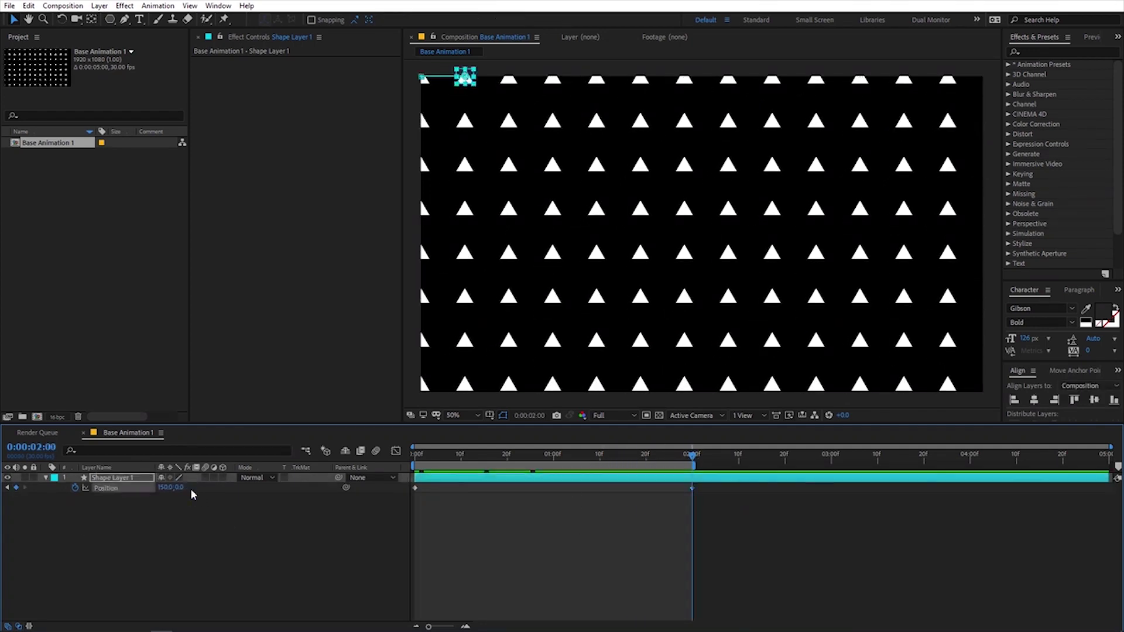
pyautogui.press('space')
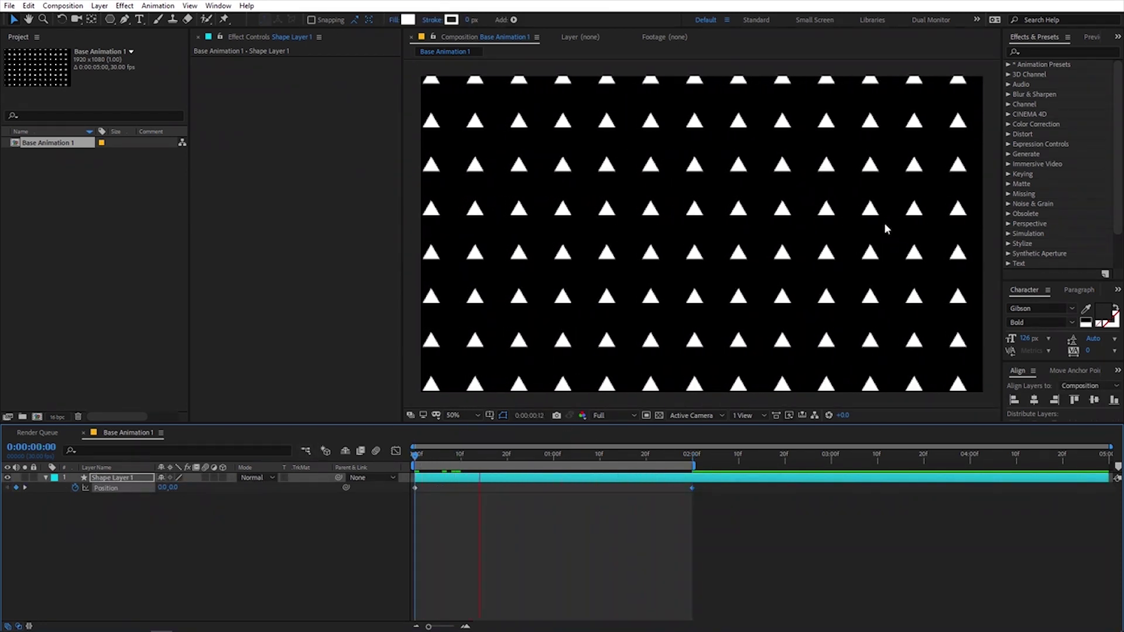
pyautogui.moveTo(656, 460)
pyautogui.mouseDown()
pyautogui.moveTo(485, 458)
pyautogui.moveTo(642, 460)
pyautogui.mouseUp()
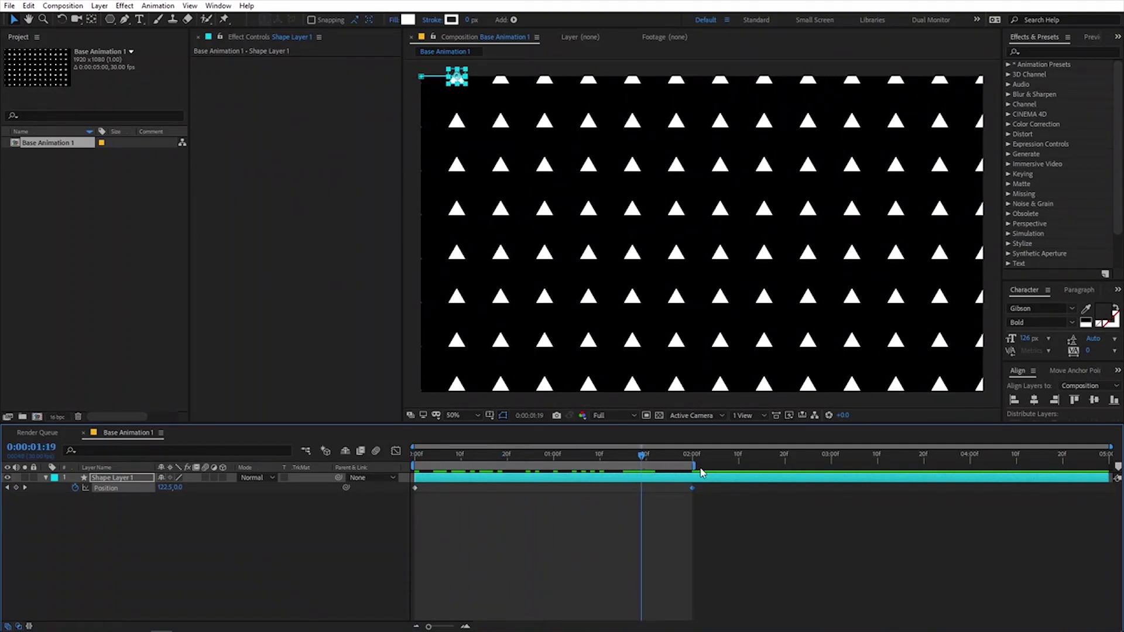
# - Trim the Base Animation 1 composition to its work area and play the loop from the start
pyautogui.rightClick(691, 464)
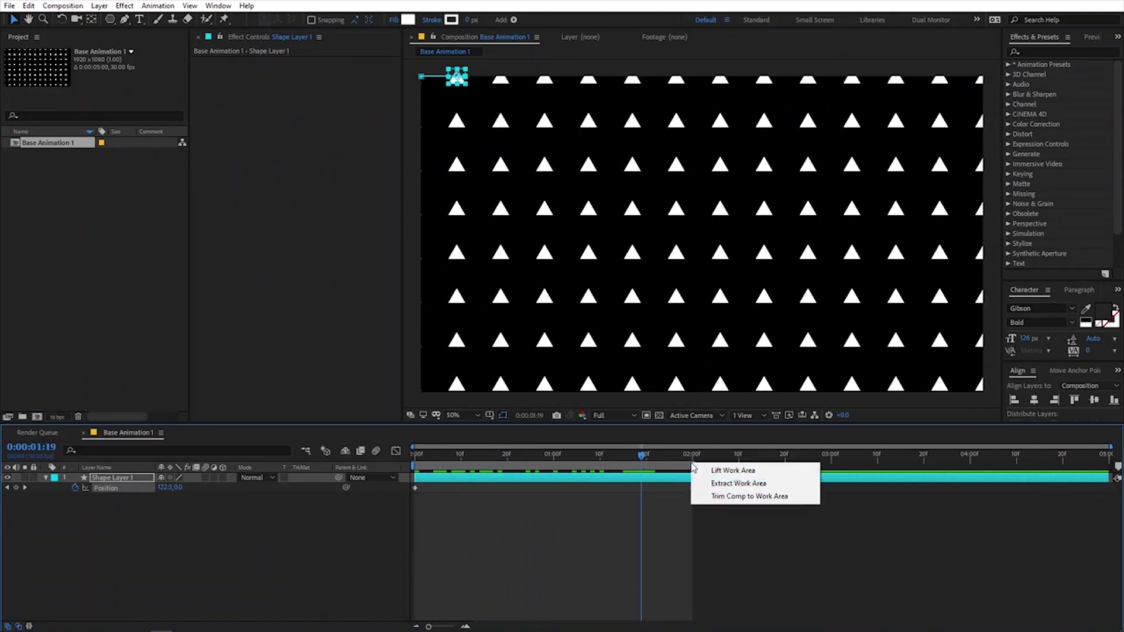
pyautogui.click(724, 496)
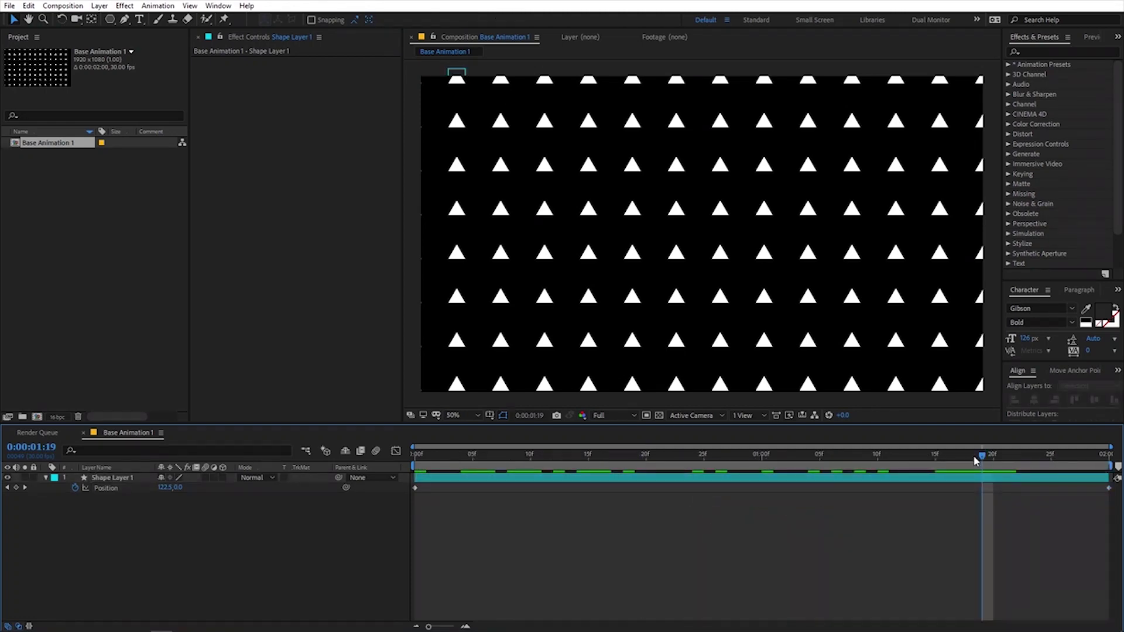
pyautogui.press('Home')
pyautogui.press('space')
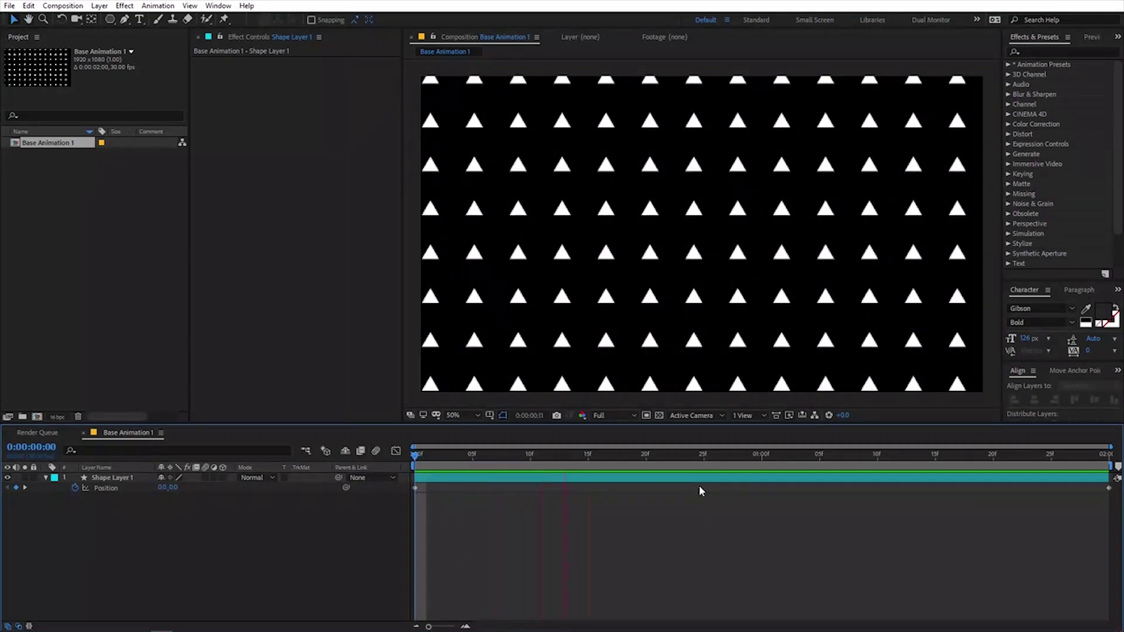
pyautogui.click(634, 460)
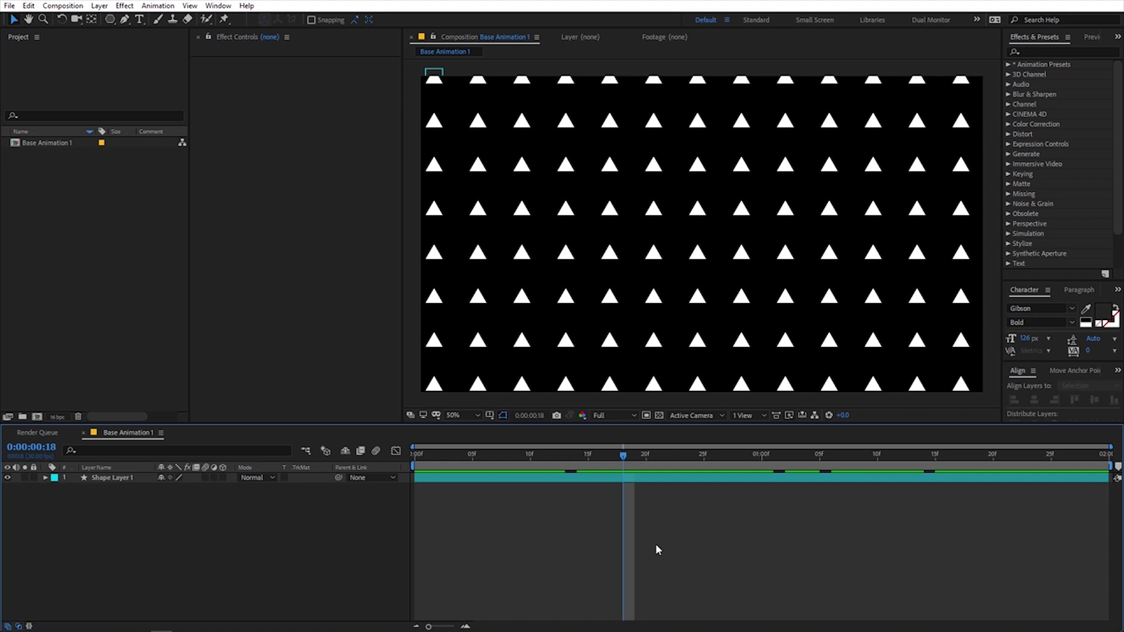
# - Create a new 1920 x 1080, 30 fps composition named Animation 1 with a 30-second duration
pyautogui.click(63, 5)
pyautogui.click(88, 17)
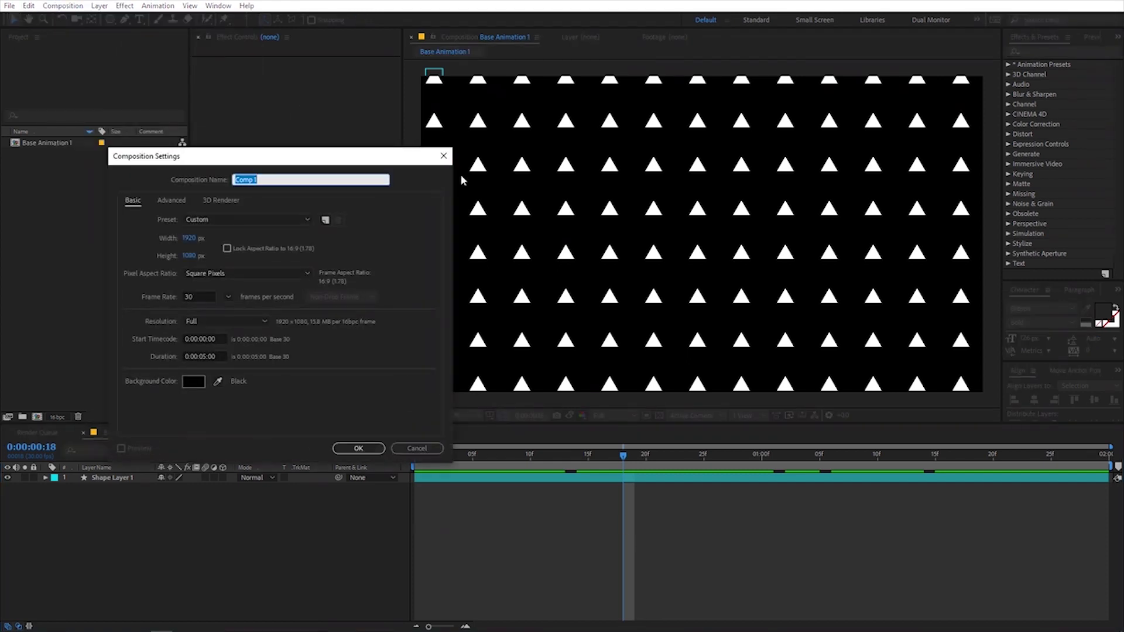
pyautogui.write('Animation 1')
pyautogui.click(211, 357)
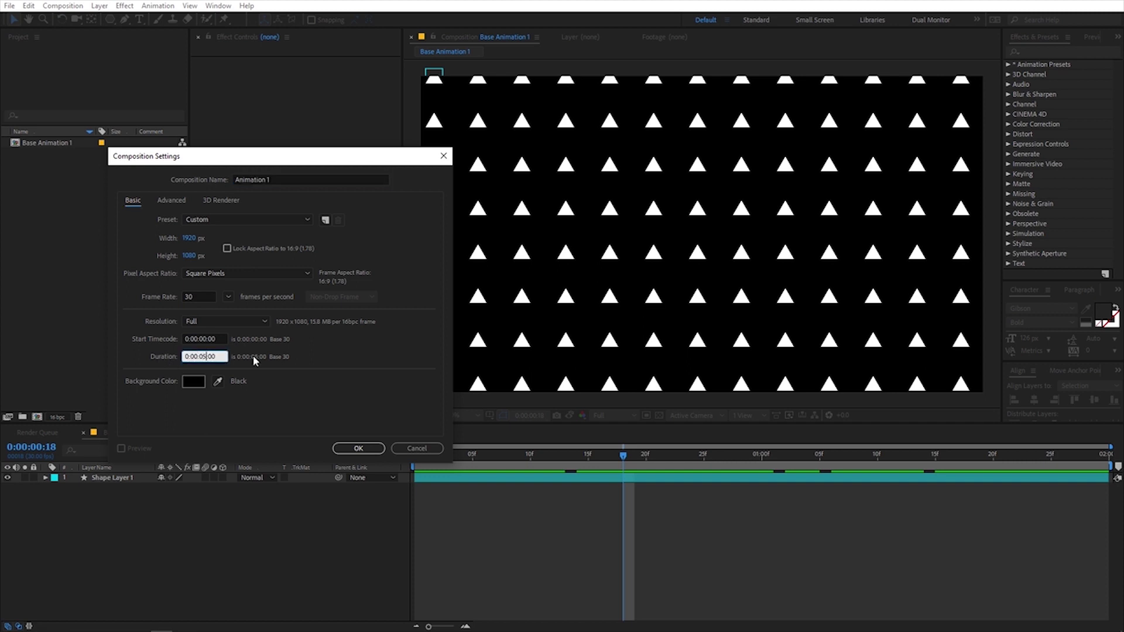
pyautogui.write('30')
pyautogui.click(352, 448)
# - Add Base Animation 1 as a layer in the Animation 1 composition and go to the layer's last frame
pyautogui.moveTo(47, 143); pyautogui.dragTo(94, 523)
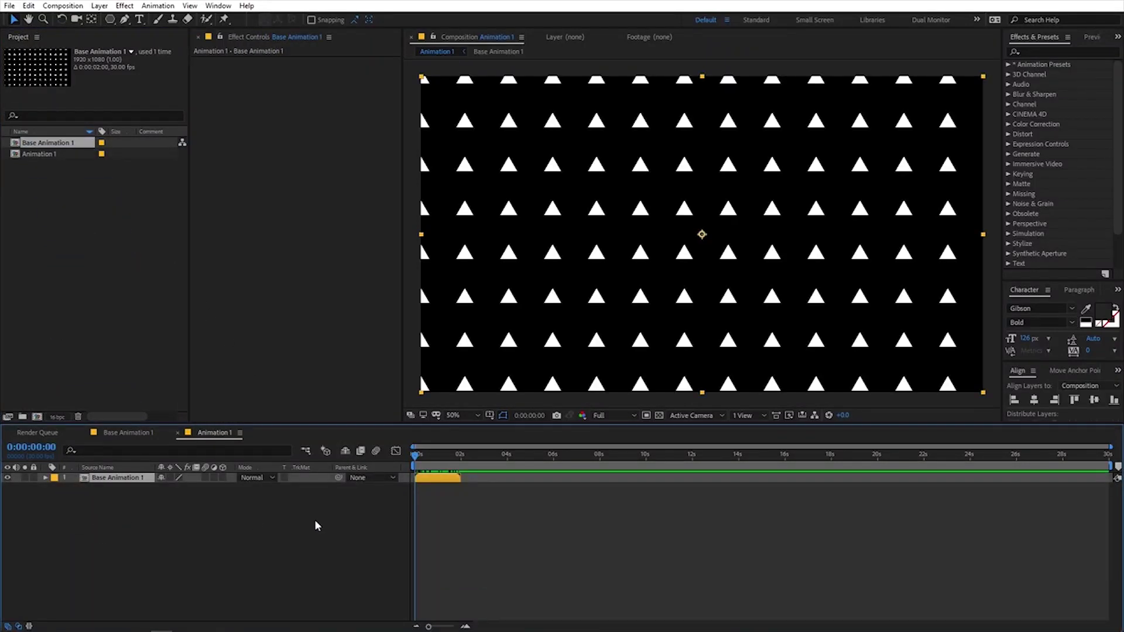
pyautogui.moveTo(415, 455); pyautogui.dragTo(459, 470)
pyautogui.click(528, 498)
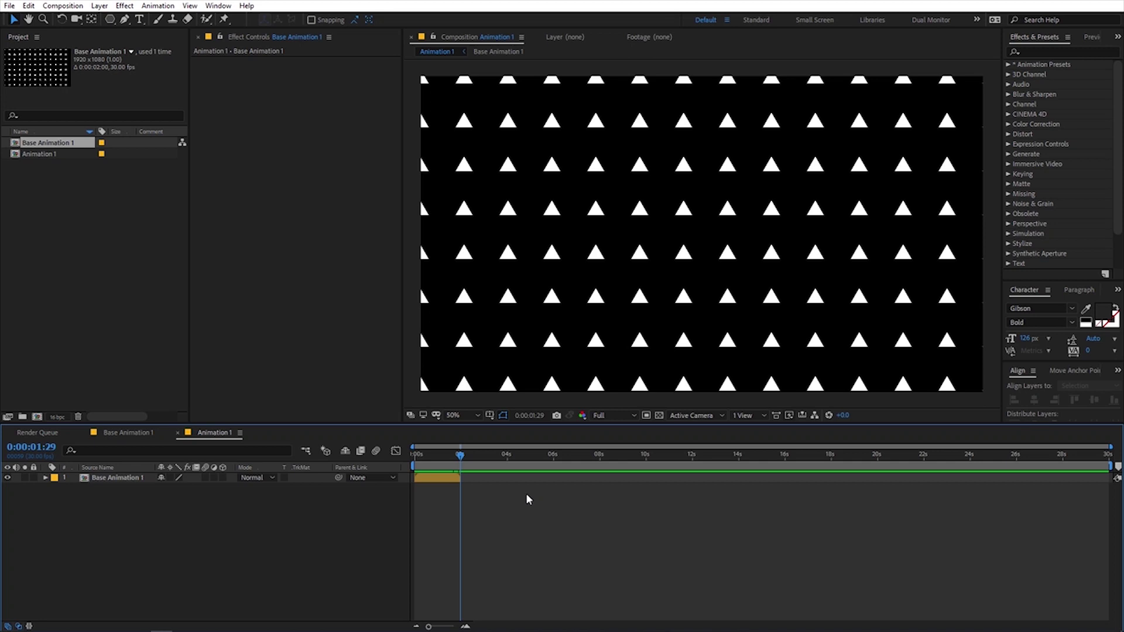
# - Duplicate the Base Animation 1 layer, start the copy at 2 seconds where the original ends, and play from the beginning
pyautogui.click(119, 479)
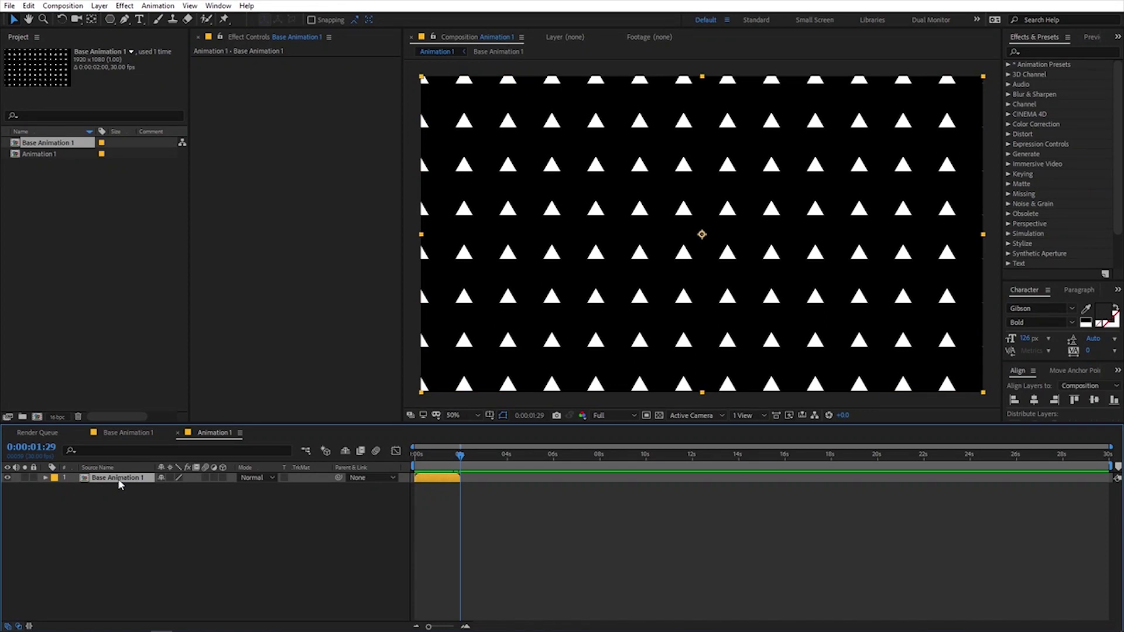
pyautogui.hotkey('ctrl', 'd')
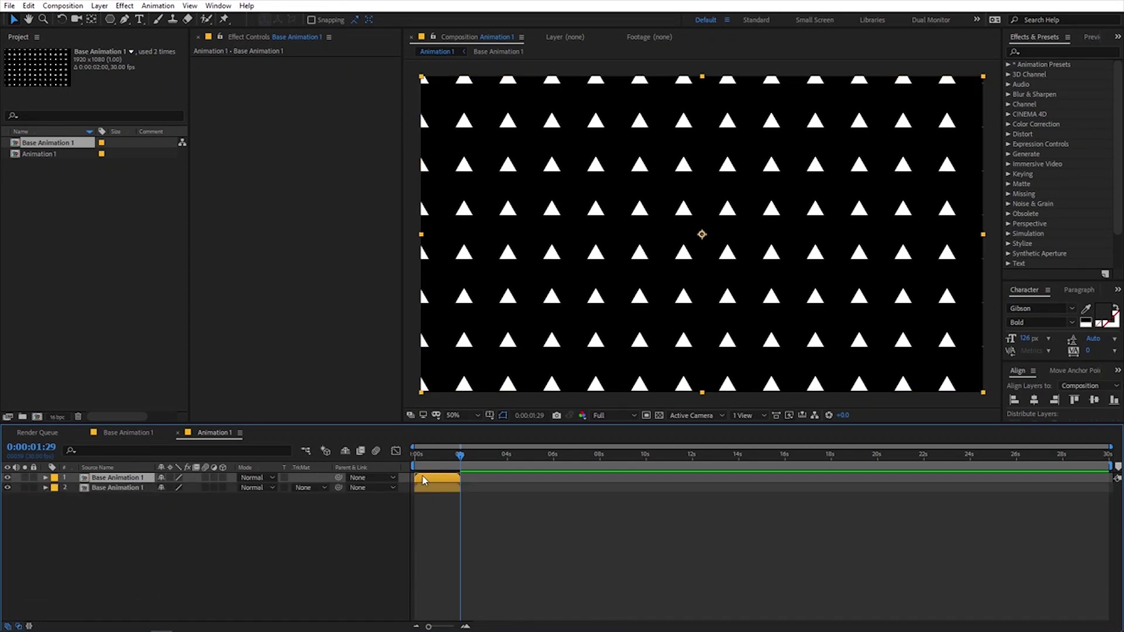
pyautogui.moveTo(424, 480); pyautogui.dragTo(474, 481)
pyautogui.moveTo(428, 626); pyautogui.dragTo(454, 626)
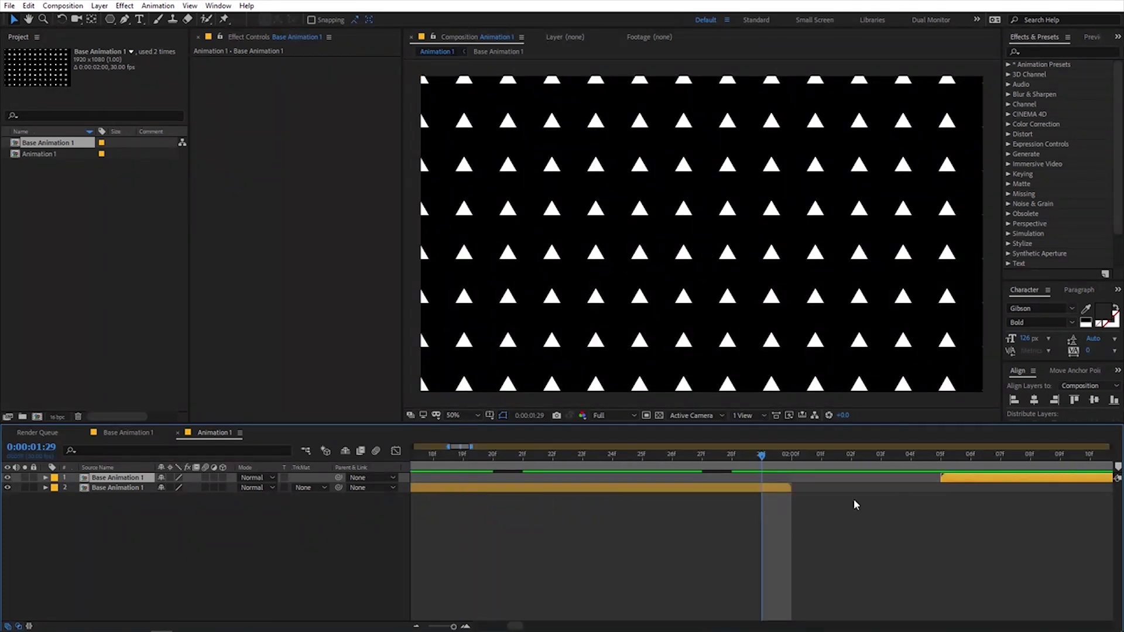
pyautogui.moveTo(955, 478); pyautogui.dragTo(804, 480)
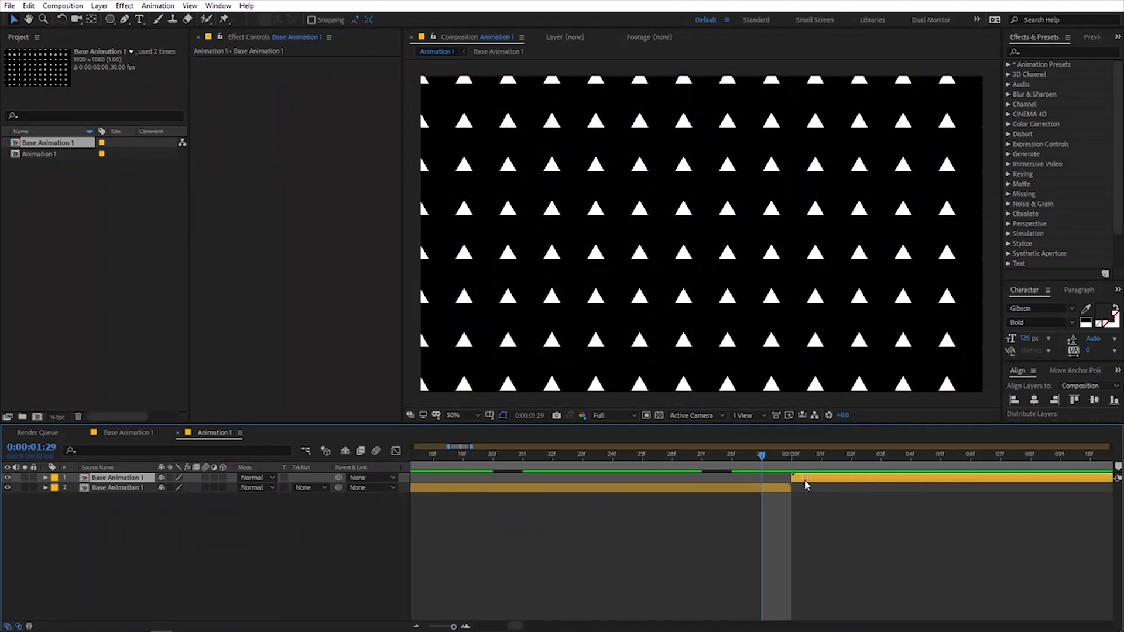
pyautogui.moveTo(453, 626); pyautogui.dragTo(428, 627)
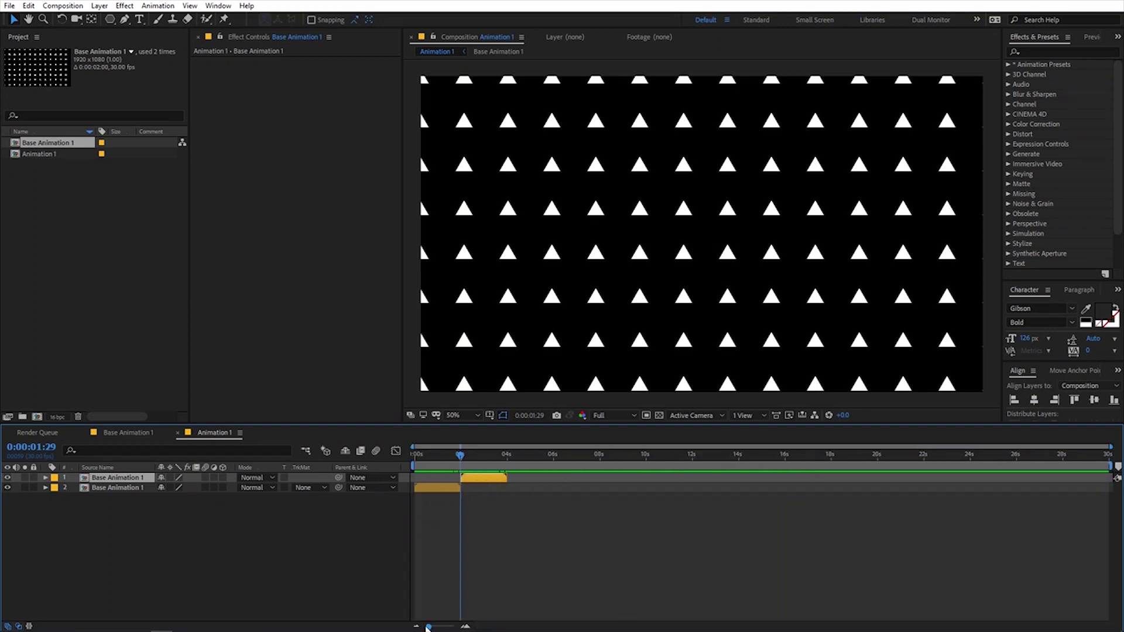
pyautogui.press('Home')
pyautogui.press('space')
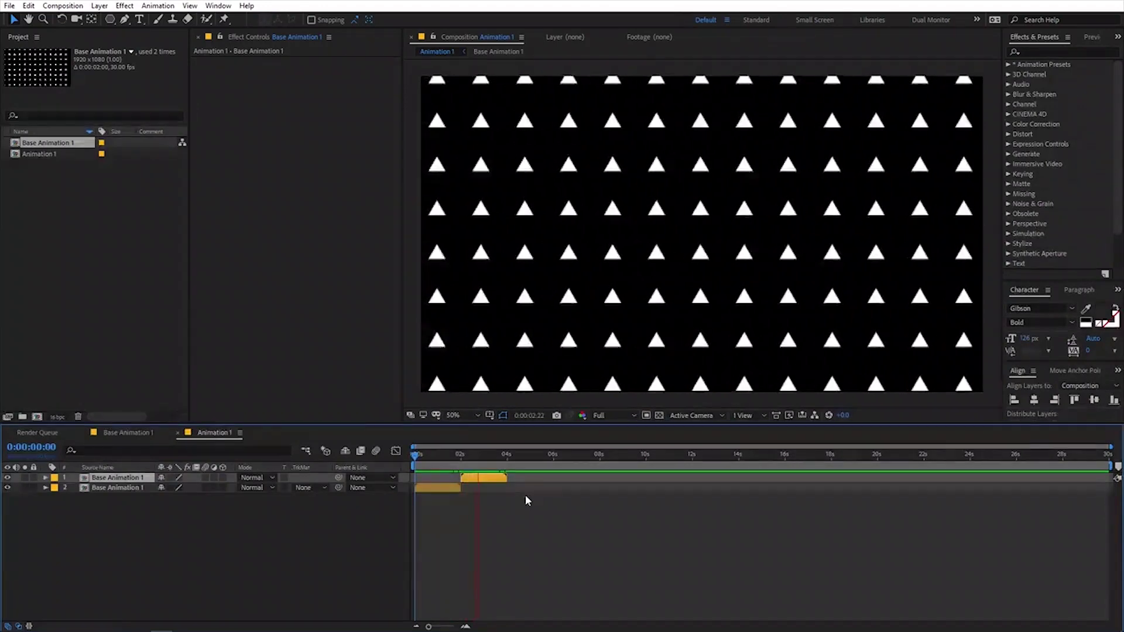
# - Duplicate the second Base Animation 1 layer, place the copy directly after it at 4 seconds, and preview the transition
pyautogui.click(507, 455)
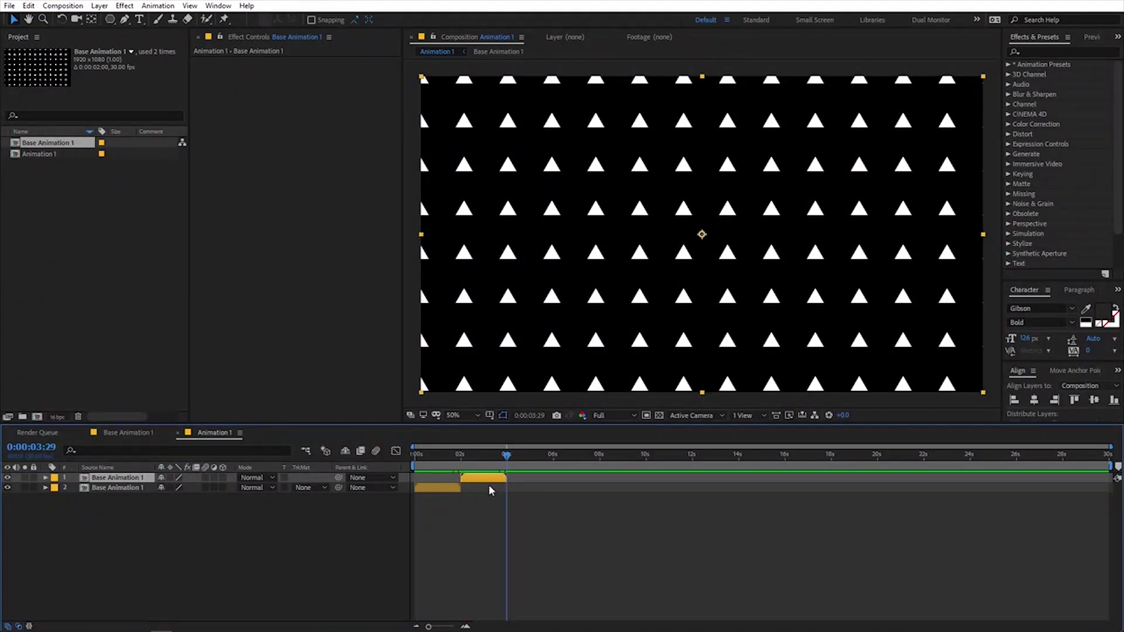
pyautogui.hotkey('ctrl', 'd')
pyautogui.moveTo(484, 480); pyautogui.dragTo(529, 484)
pyautogui.press('space')
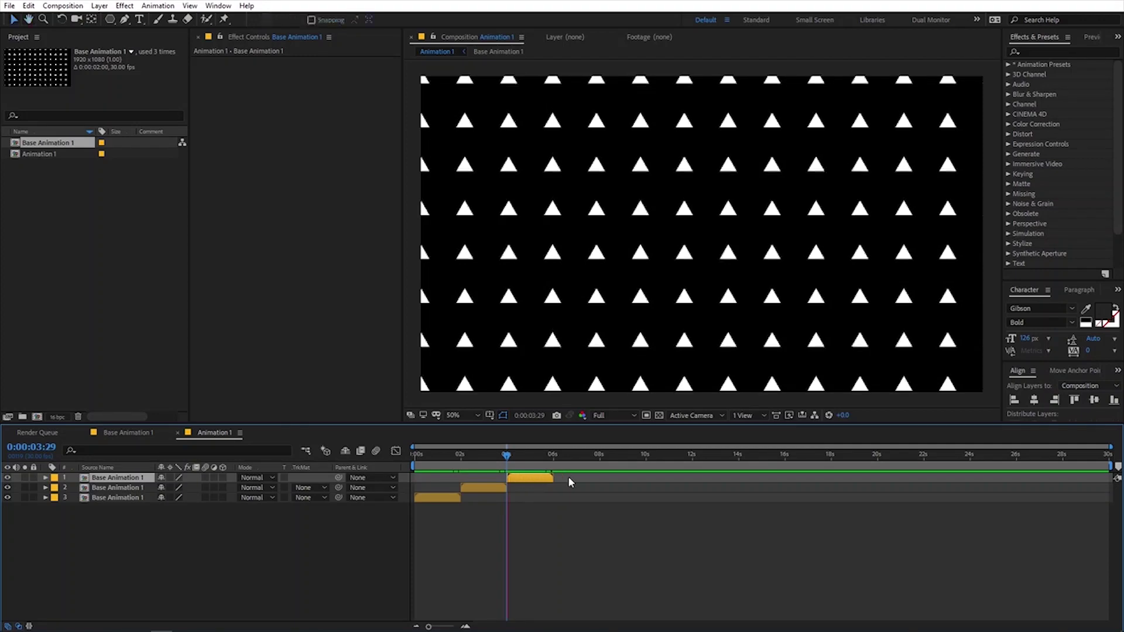
# - Duplicate all three Base Animation 1 layers and shift the copies to start at 6 seconds, extending the sequence to 12 seconds
pyautogui.click(554, 460)
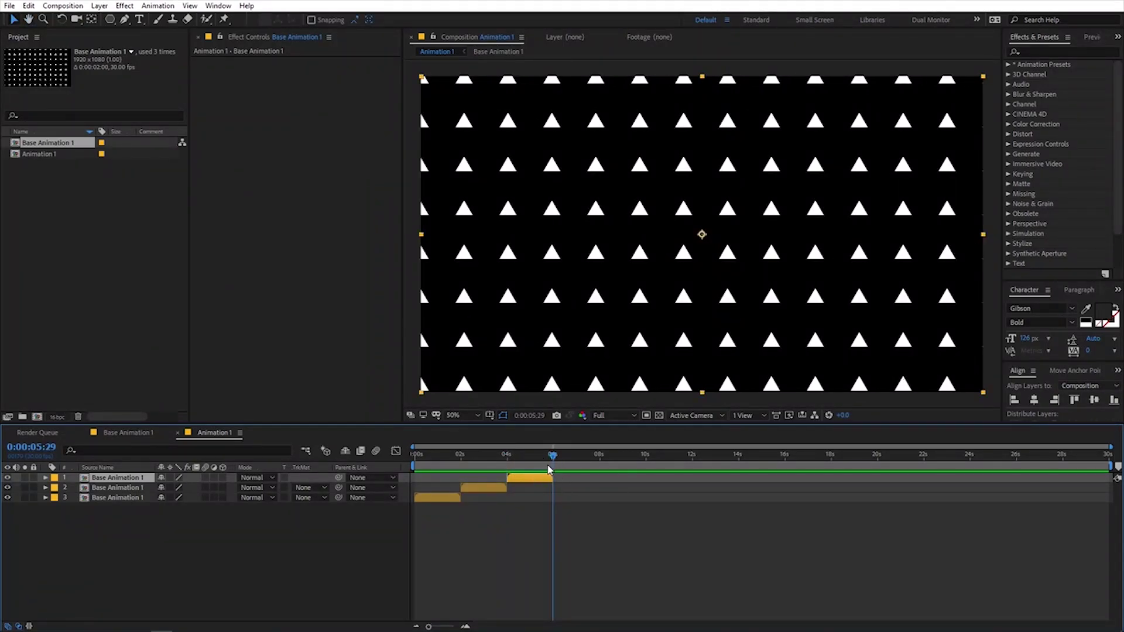
pyautogui.keyDown('shift'); pyautogui.click(125, 496); pyautogui.keyUp('shift')
pyautogui.hotkey('ctrl', 'd')
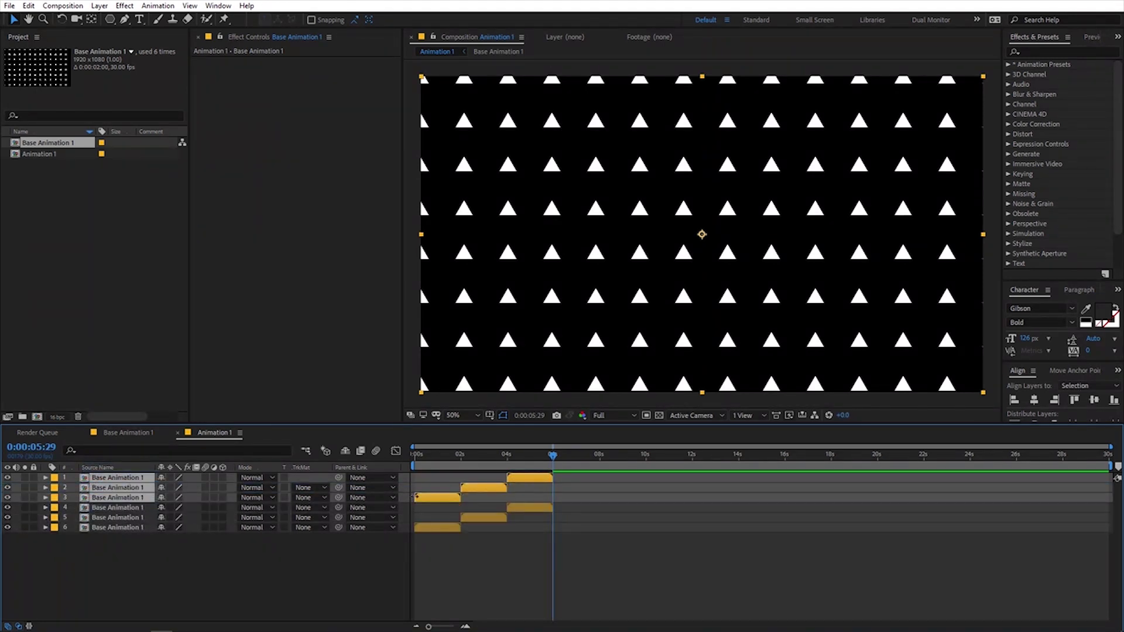
pyautogui.moveTo(455, 502); pyautogui.dragTo(574, 510)
pyautogui.press('o')
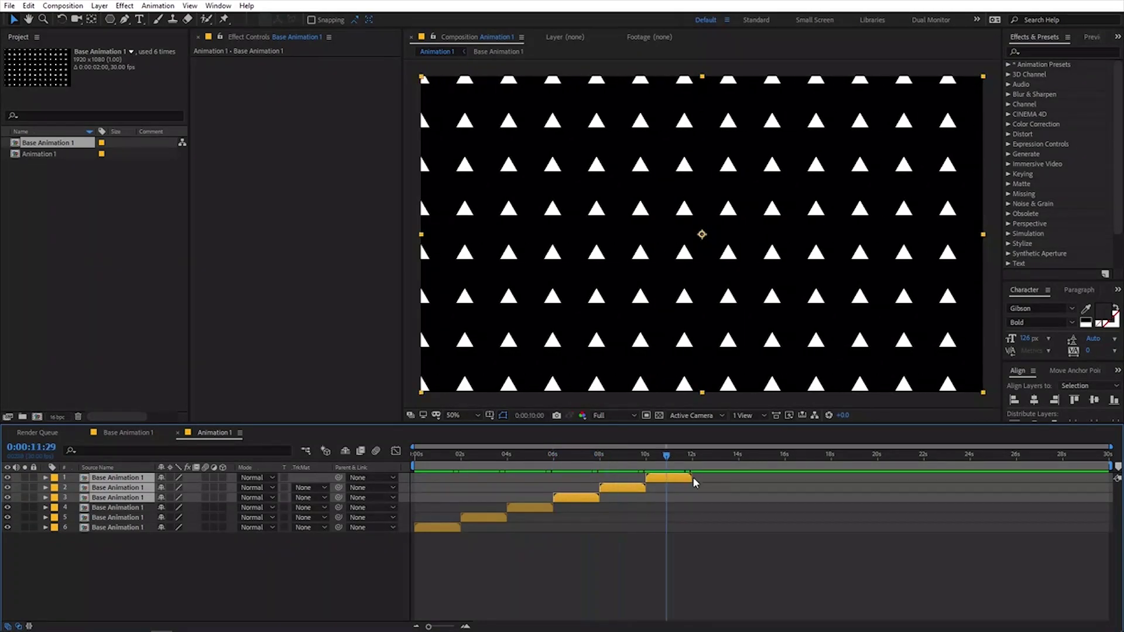
pyautogui.press('space')
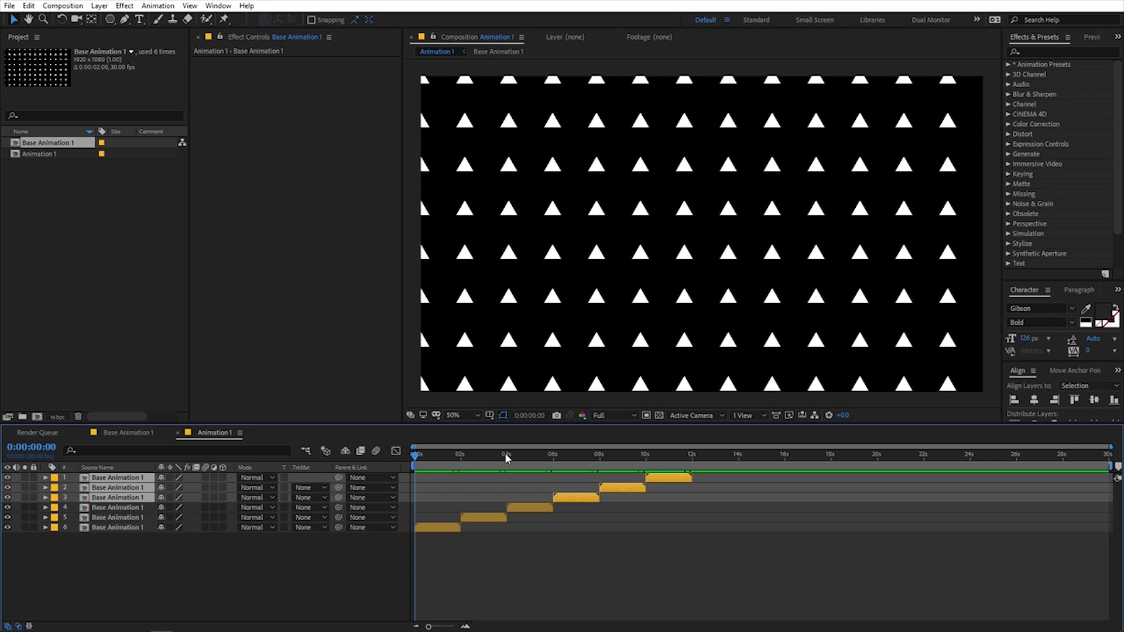
# - Delete all duplicated Base Animation 1 layers, keeping only the original one that starts at 0 seconds
pyautogui.keyDown('shift'); pyautogui.click(136, 518); pyautogui.keyUp('shift')
pyautogui.press('Delete')
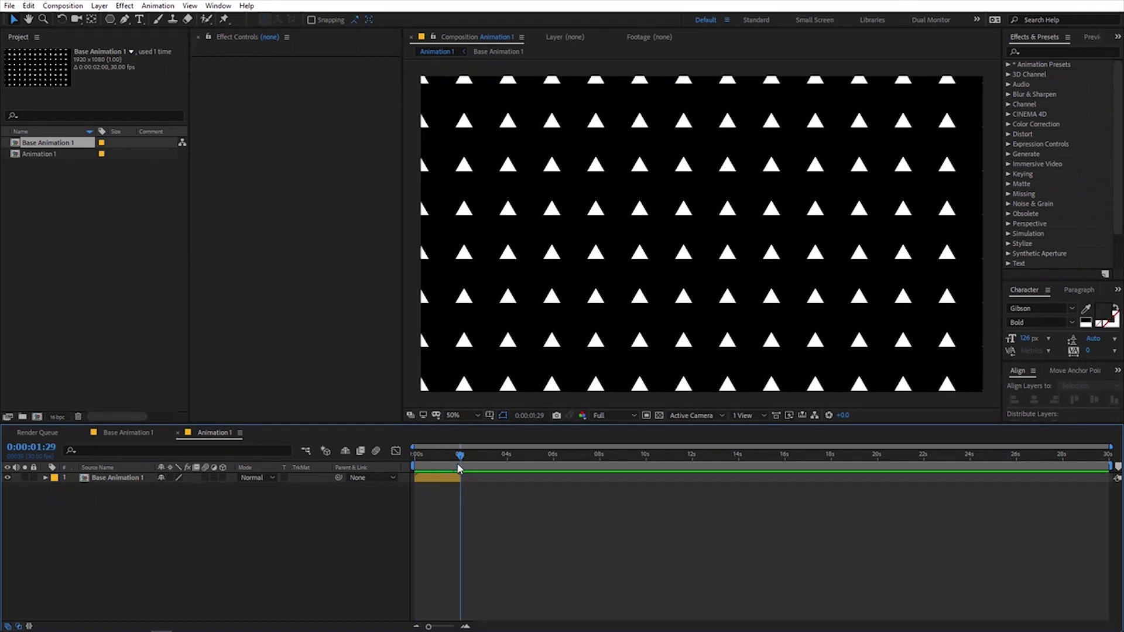
# - Enable time remapping on the Base Animation 1 layer
pyautogui.click(108, 478)
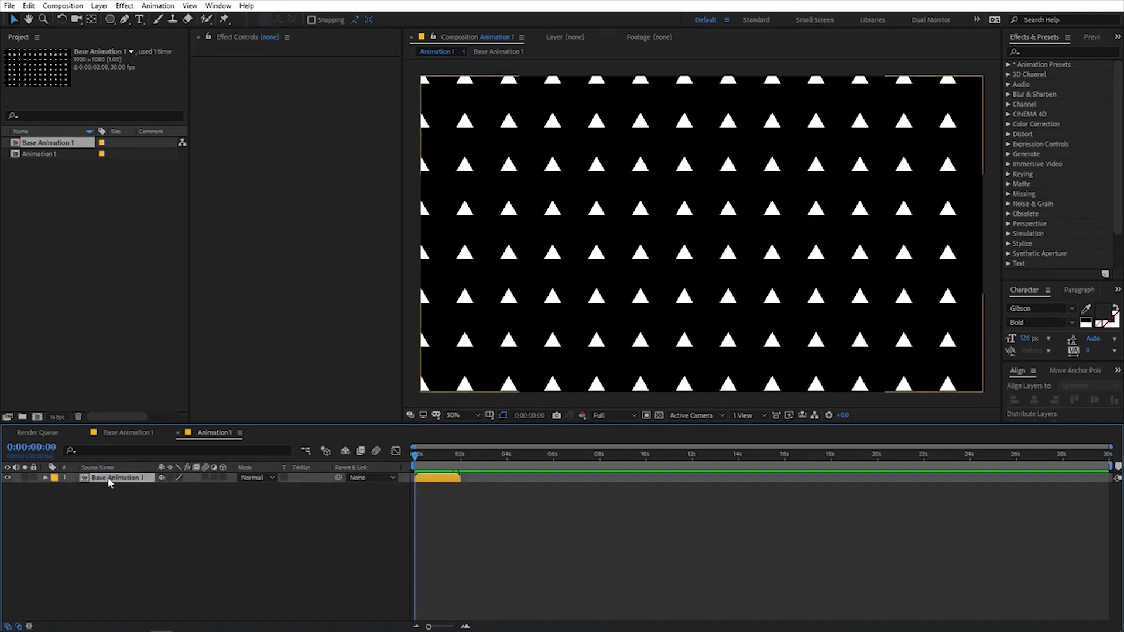
pyautogui.rightClick(108, 477)
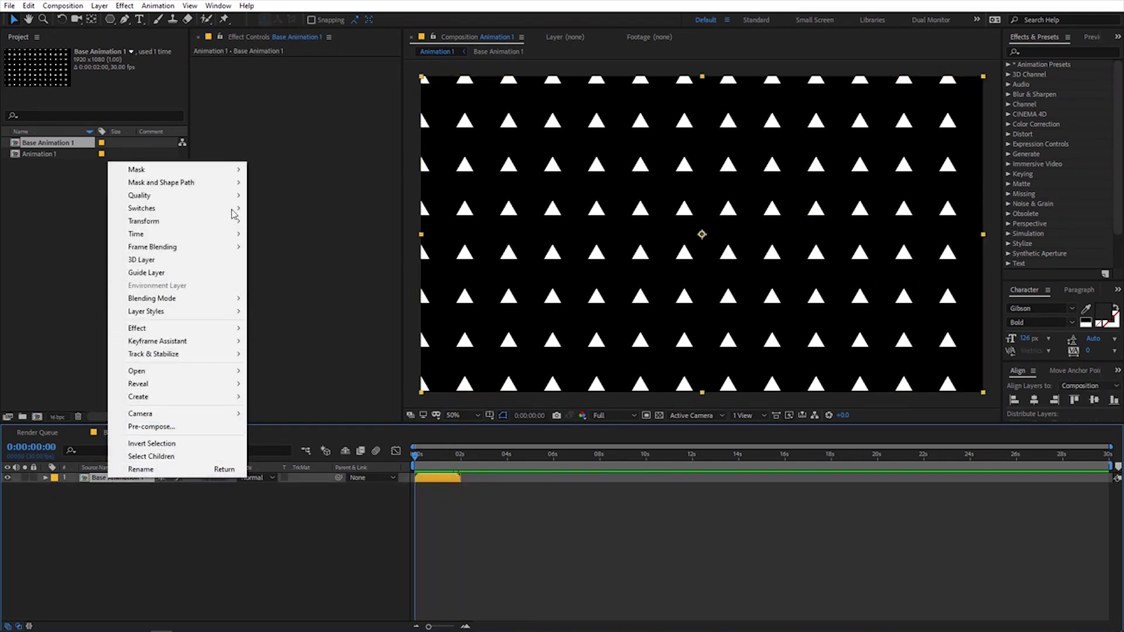
pyautogui.moveTo(214, 241)
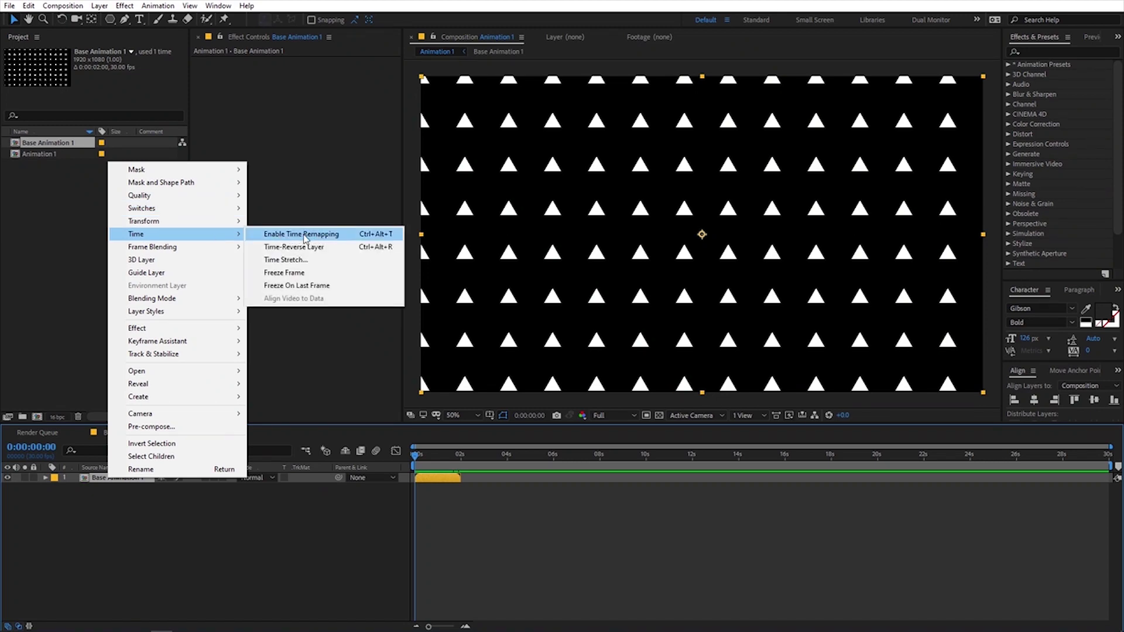
pyautogui.click(304, 237)
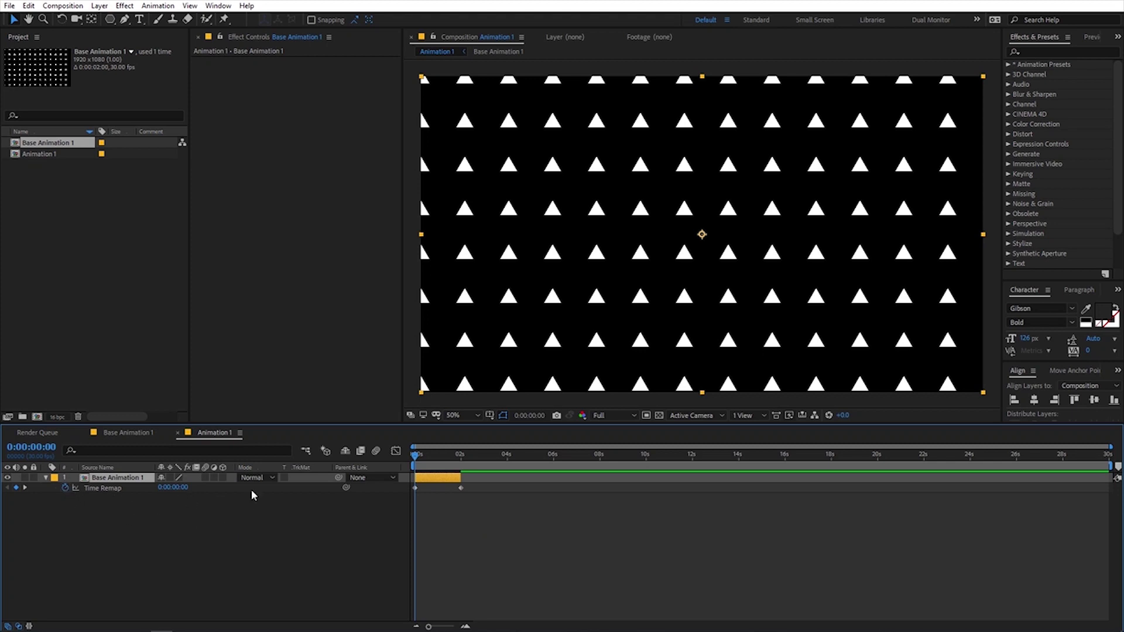
# - Add the expression loopOut() to the layer's Time Remap property
pyautogui.keyDown('alt'); pyautogui.click(65, 488); pyautogui.keyUp('alt')
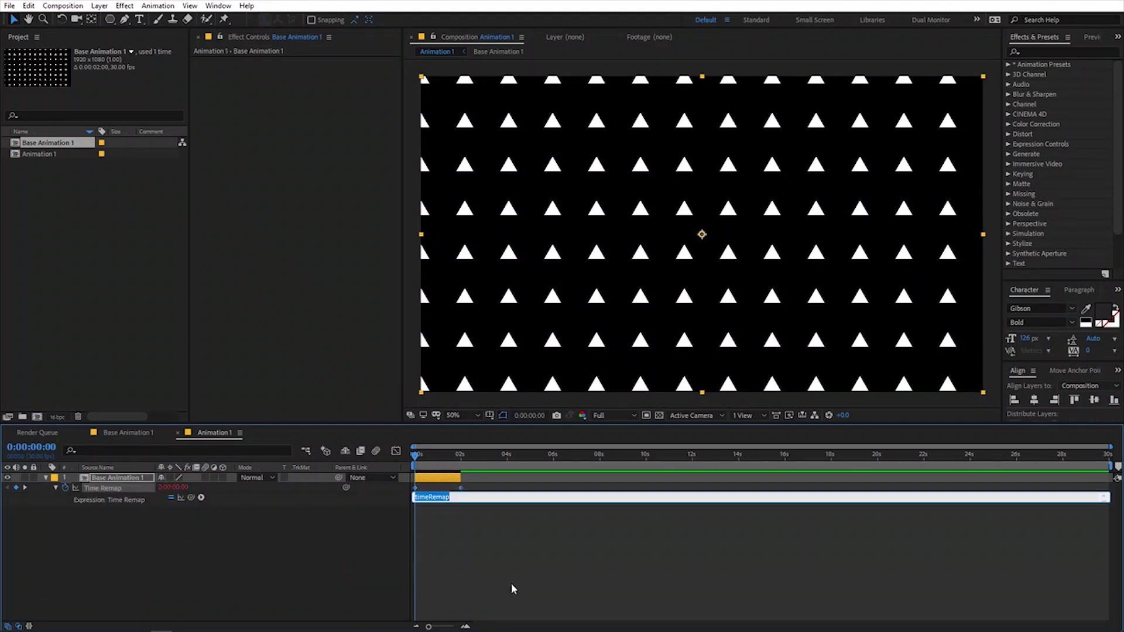
pyautogui.write('loopO')
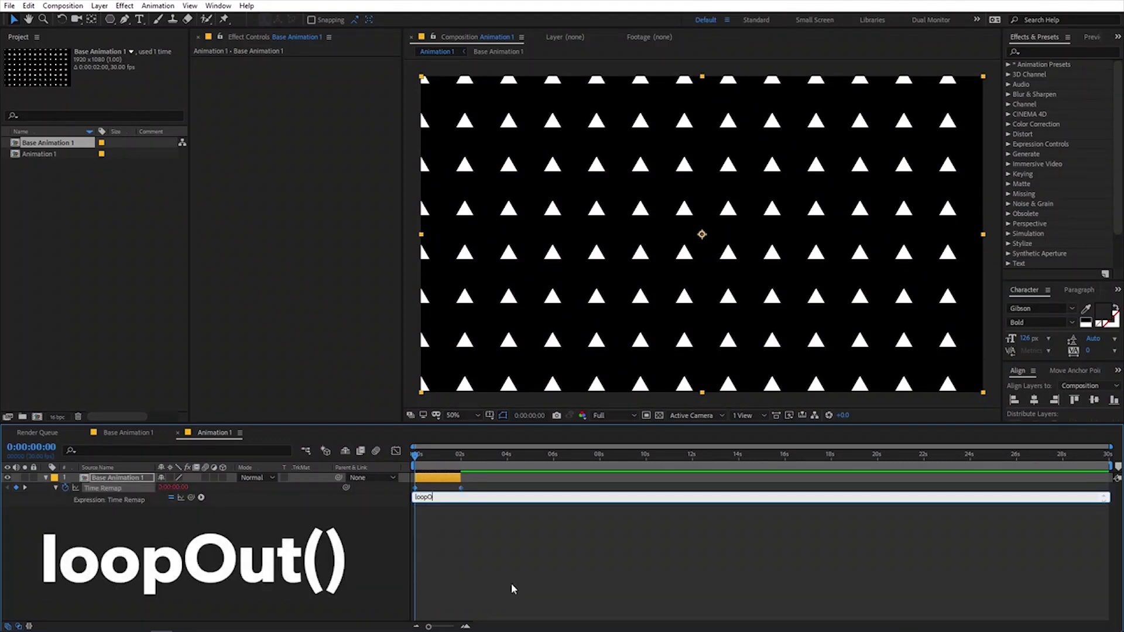
pyautogui.write('ut()')
pyautogui.click(511, 583)
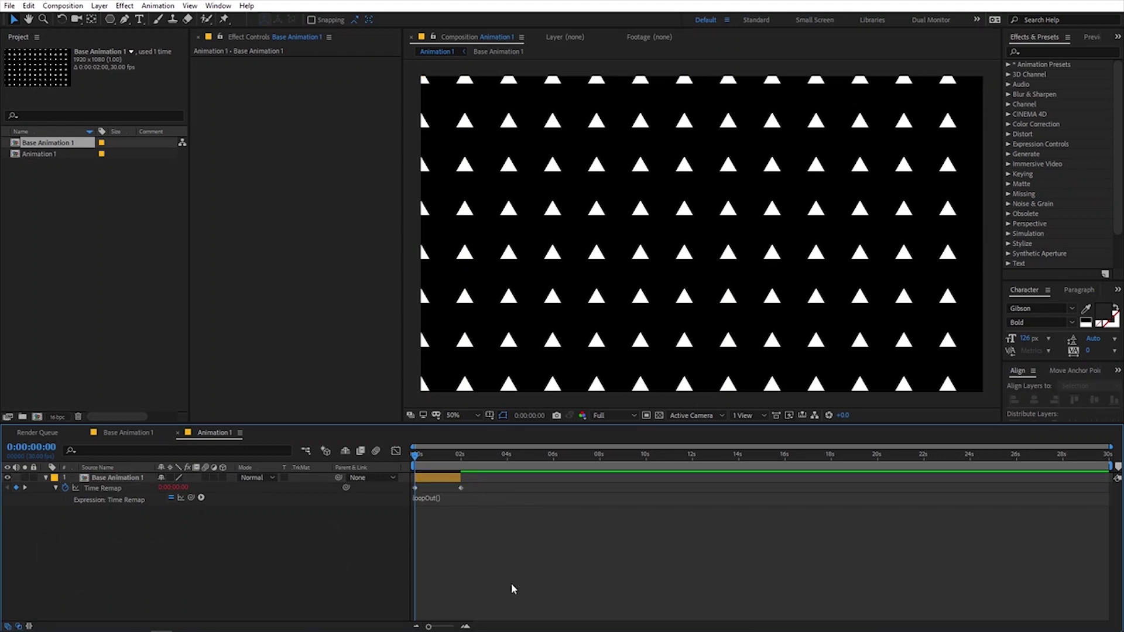
# - Extend the Base Animation 1 layer to the 30-second end of the composition and preview the loop at several points in time
pyautogui.moveTo(462, 479); pyautogui.dragTo(1111, 493)
pyautogui.moveTo(437, 458); pyautogui.dragTo(487, 458)
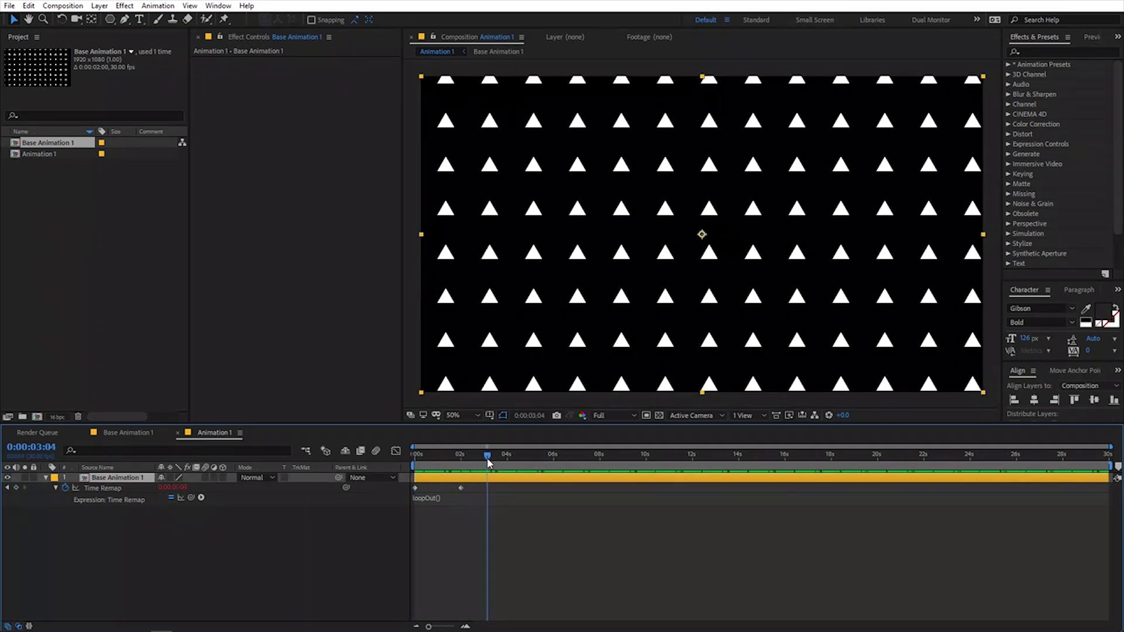
pyautogui.press('space')
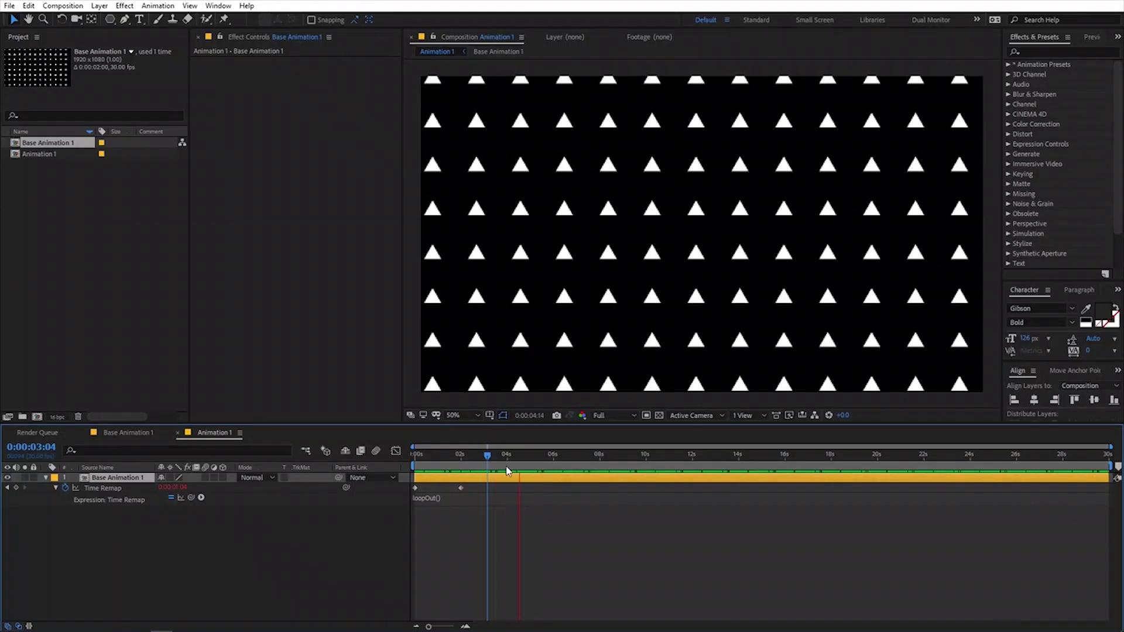
pyautogui.moveTo(514, 454); pyautogui.dragTo(1037, 456)
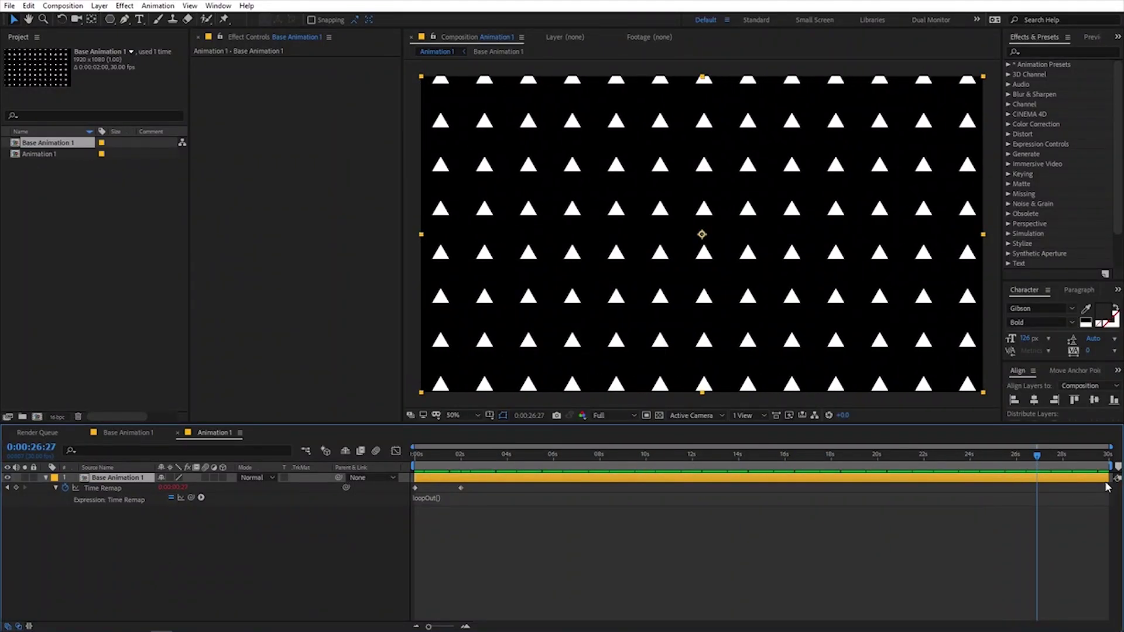
pyautogui.moveTo(1106, 478)
pyautogui.mouseDown()
pyautogui.moveTo(929, 478)
pyautogui.moveTo(938, 457)
pyautogui.moveTo(897, 461)
pyautogui.moveTo(1108, 478)
pyautogui.mouseUp()
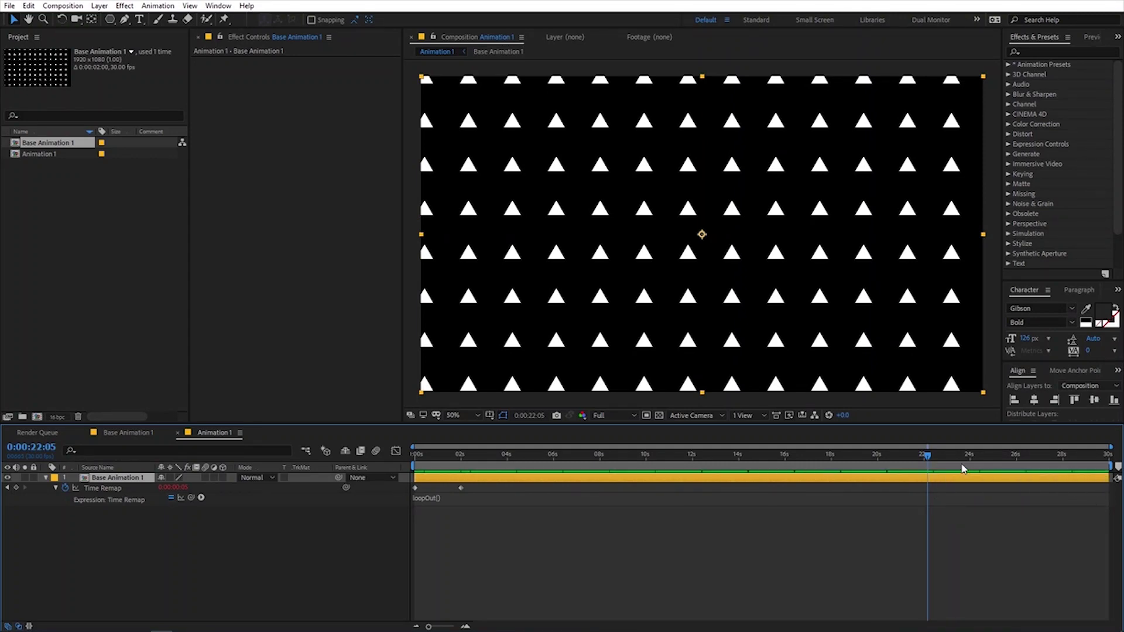
pyautogui.moveTo(929, 456); pyautogui.dragTo(550, 475)
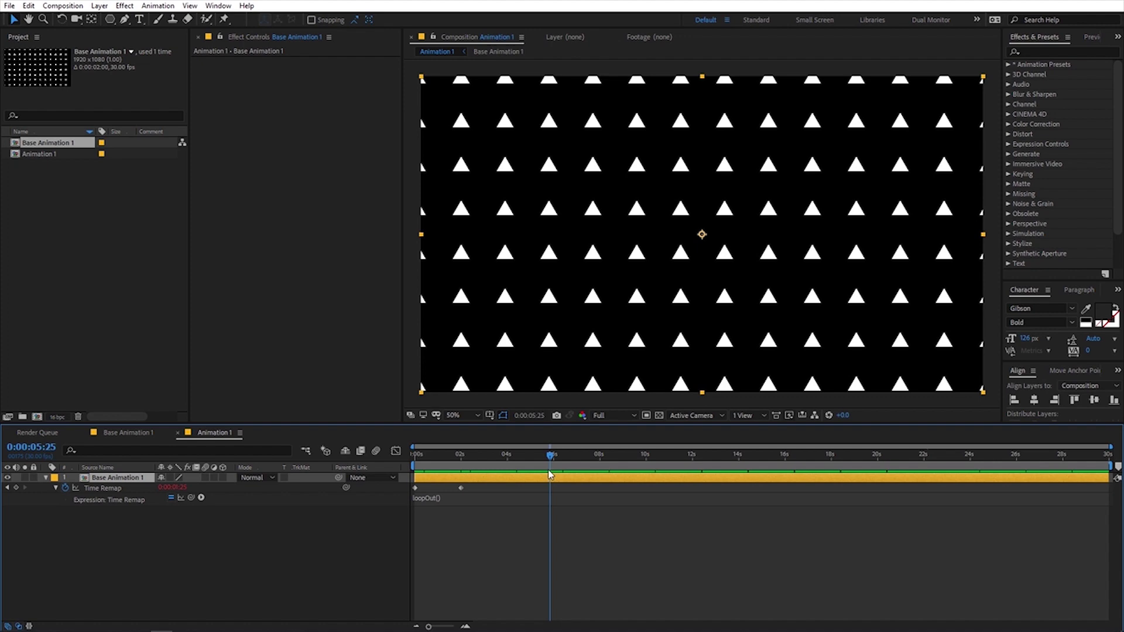
# - Collapse the Base Animation 1 layer's properties, then reveal only its keyframed Time Remap property for a closer look
pyautogui.click(47, 478)
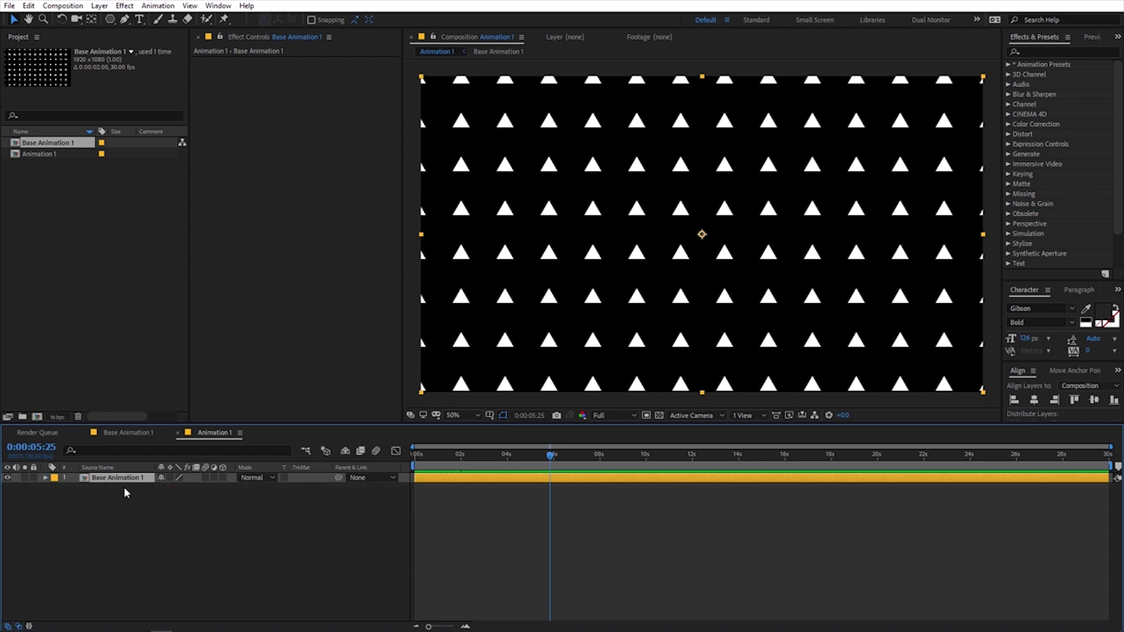
pyautogui.moveTo(554, 464); pyautogui.dragTo(504, 490)
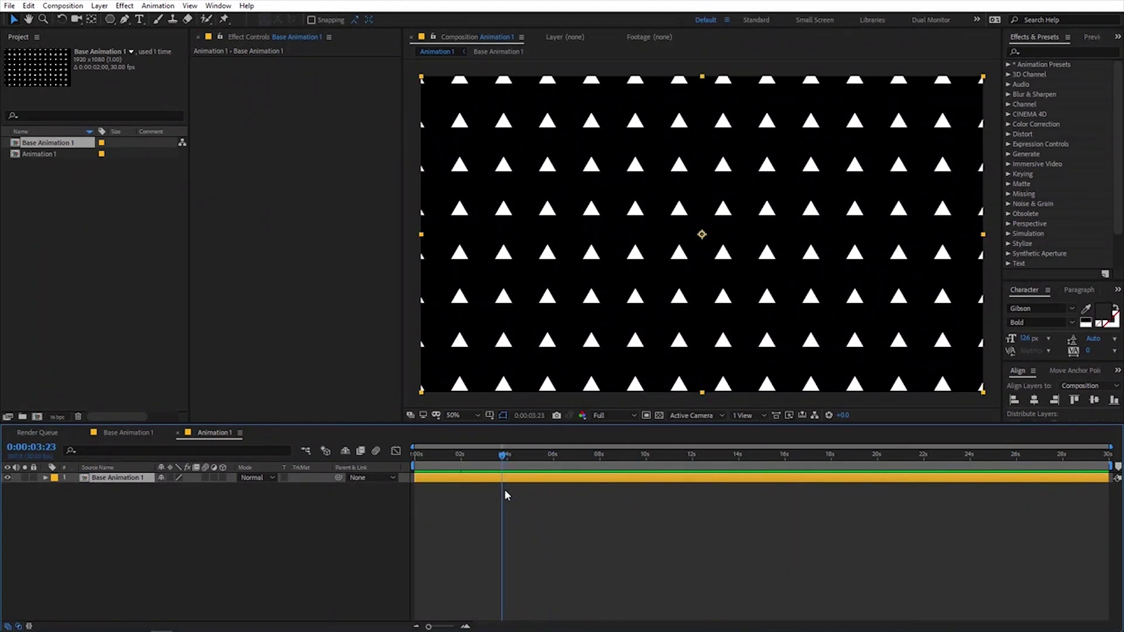
pyautogui.click(540, 539)
pyautogui.click(499, 479)
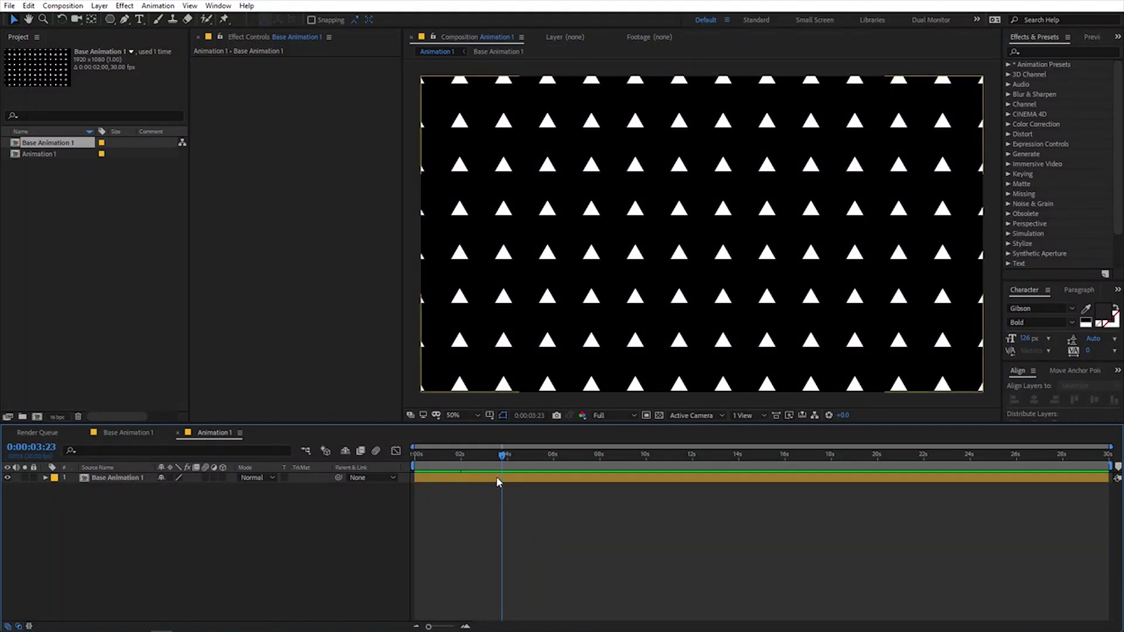
pyautogui.press('u')
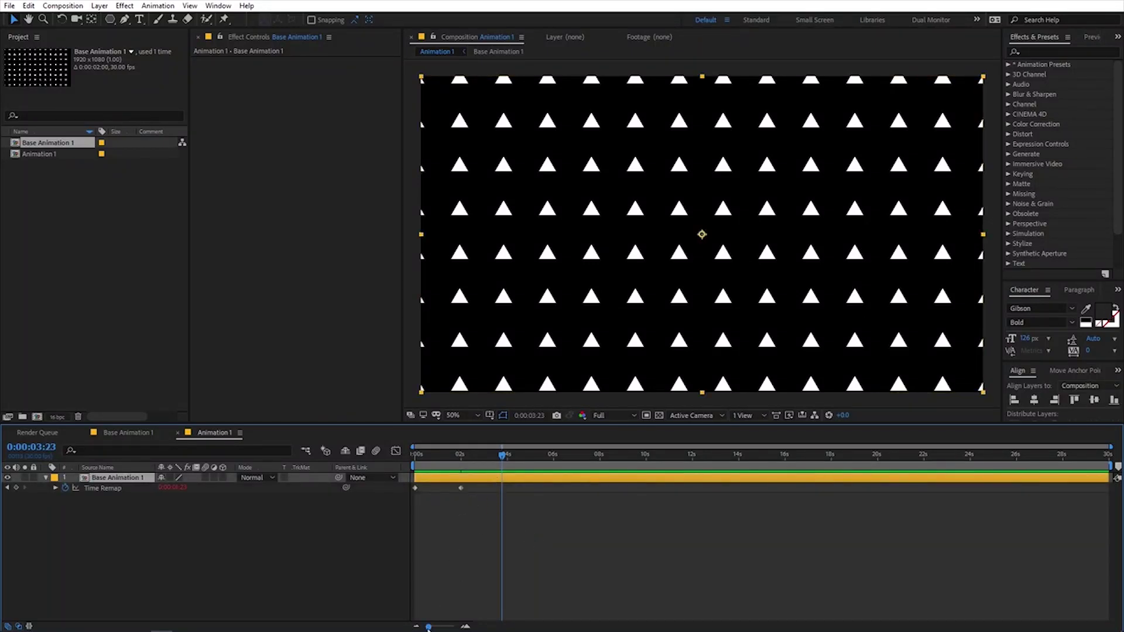
pyautogui.moveTo(429, 628)
pyautogui.mouseDown()
pyautogui.moveTo(454, 627)
pyautogui.moveTo(444, 628)
pyautogui.mouseUp()
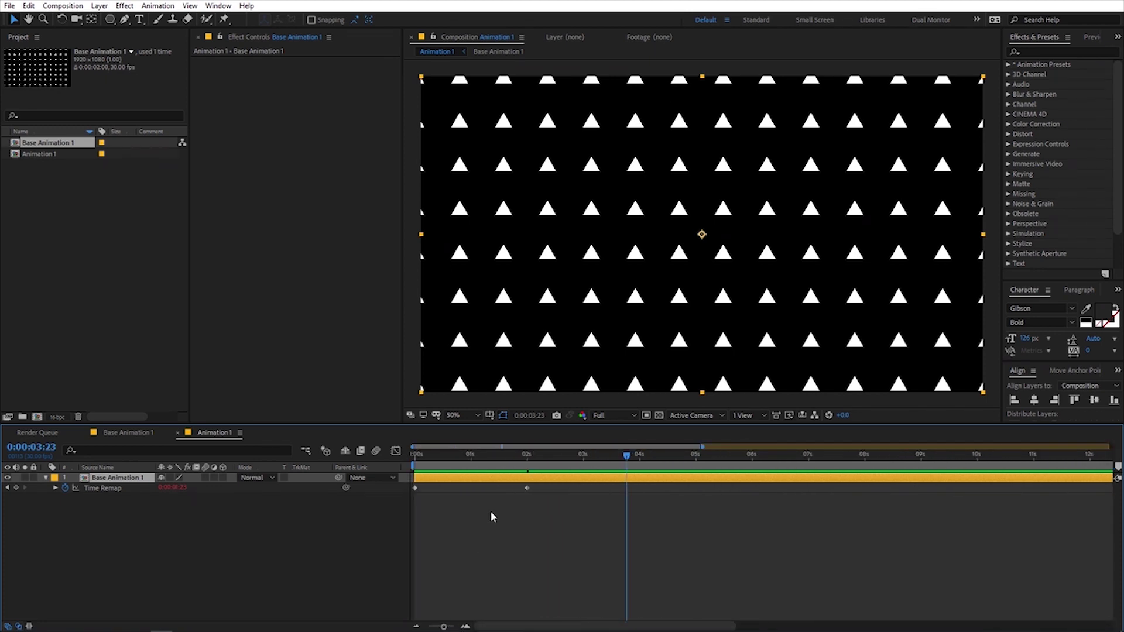
# - Examine the playback and individual frames around the Time Remap keyframe at 2 seconds
pyautogui.moveTo(509, 453); pyautogui.dragTo(517, 454)
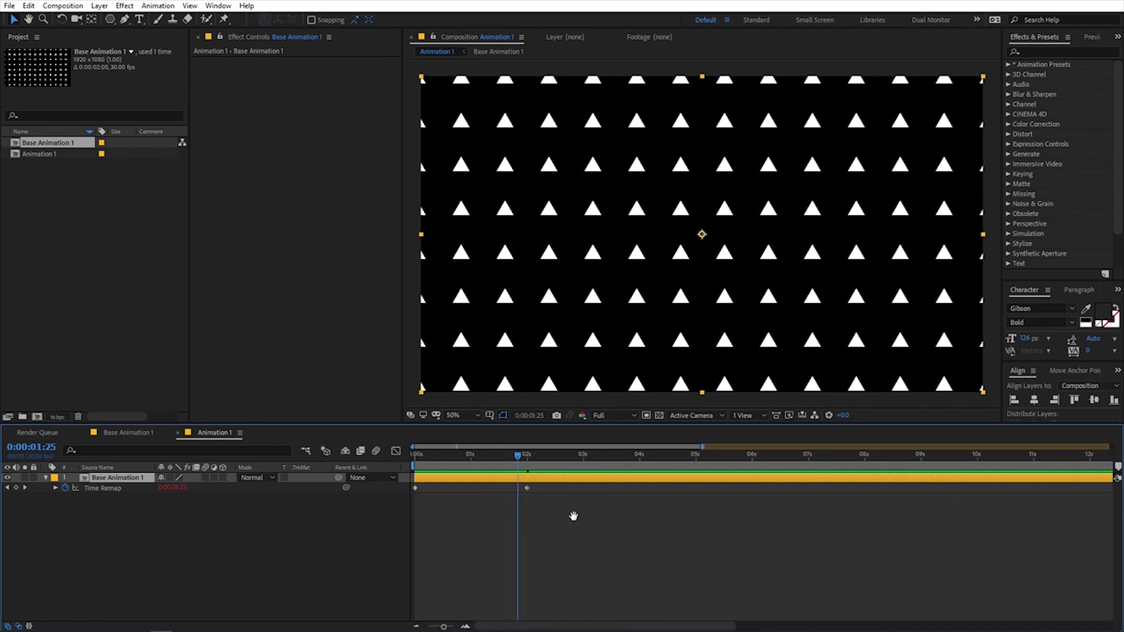
pyautogui.press('space')
pyautogui.press('space')
pyautogui.moveTo(517, 468)
pyautogui.mouseDown()
pyautogui.moveTo(527, 468)
pyautogui.moveTo(519, 458)
pyautogui.mouseUp()
pyautogui.press('space')
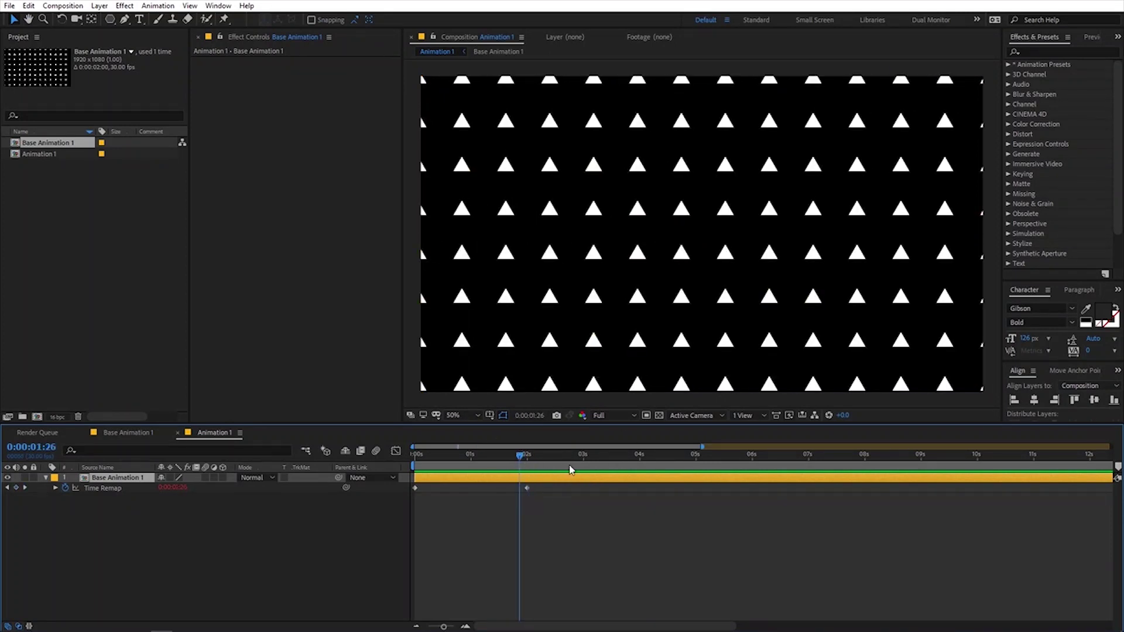
pyautogui.click(571, 470)
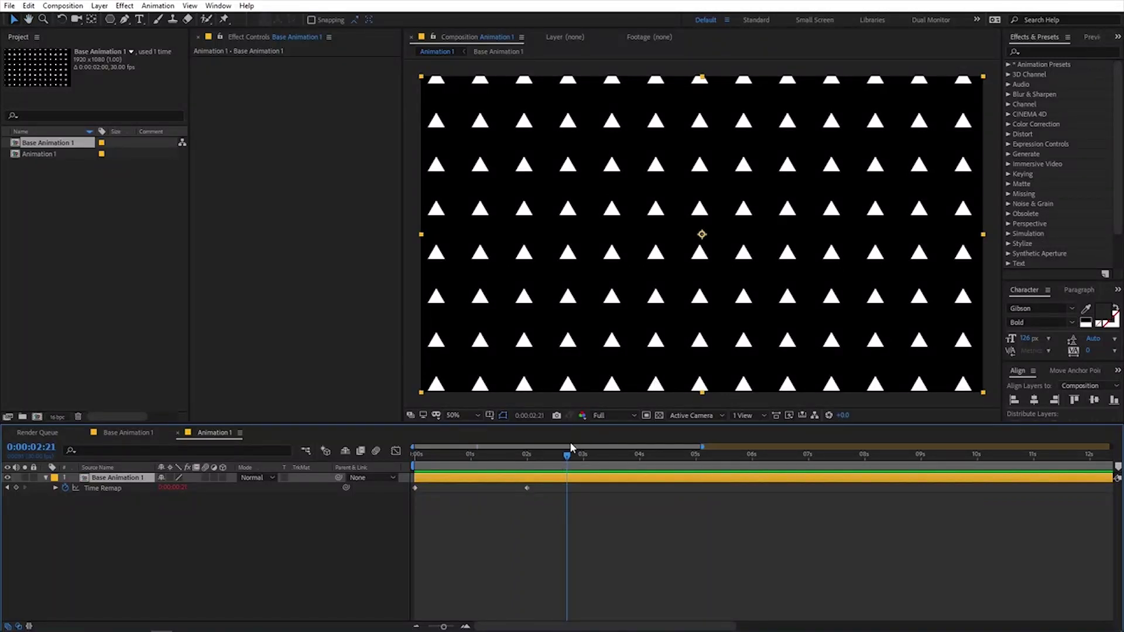
pyautogui.moveTo(565, 457); pyautogui.dragTo(528, 456)
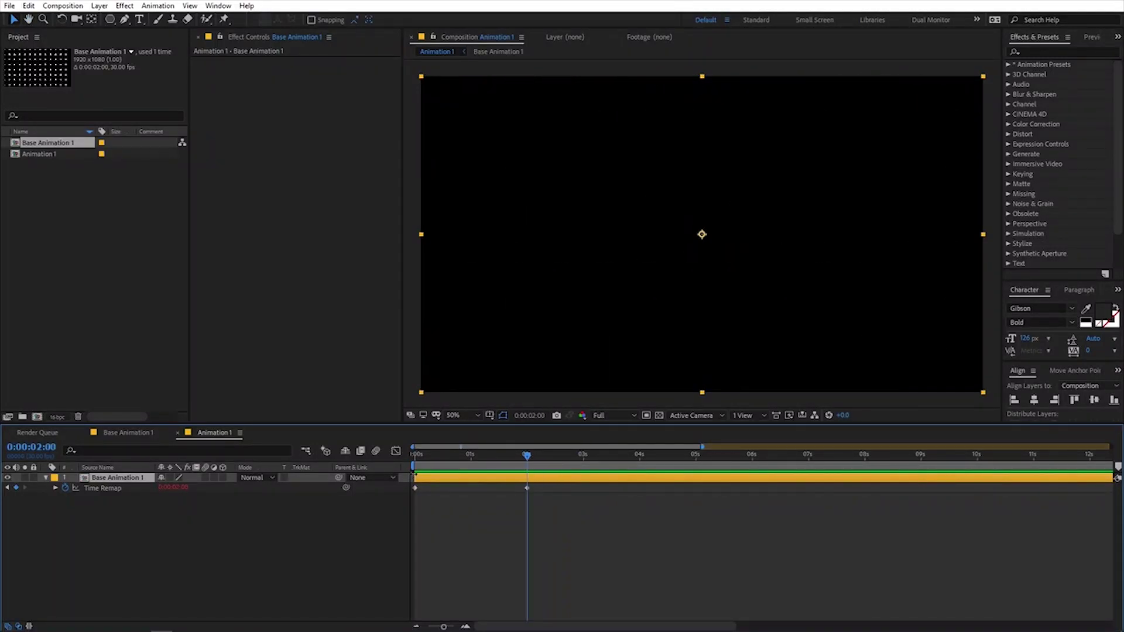
# - Slide the Base Animation 1 layer earlier so it begins before the composition starts, and return to the first frame
pyautogui.moveTo(415, 478)
pyautogui.mouseDown()
pyautogui.moveTo(526, 478)
pyautogui.moveTo(436, 486)
pyautogui.mouseUp()
pyautogui.press('Home')
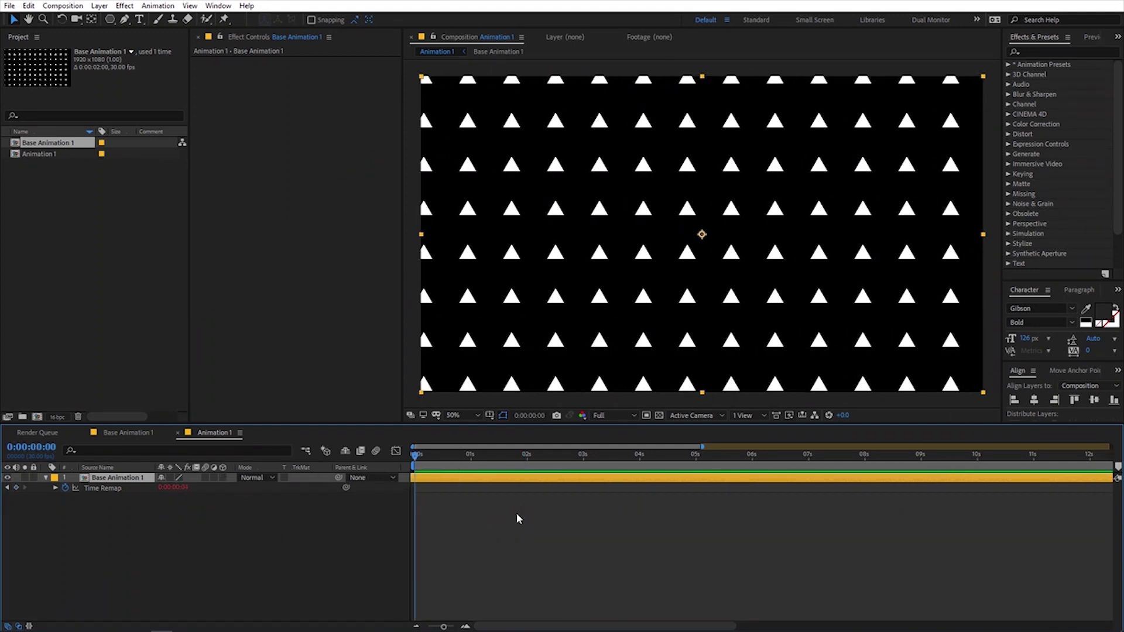
# - Preview the looping Animation 1 composition from its first frame, and clear the layer selection
pyautogui.press('space')
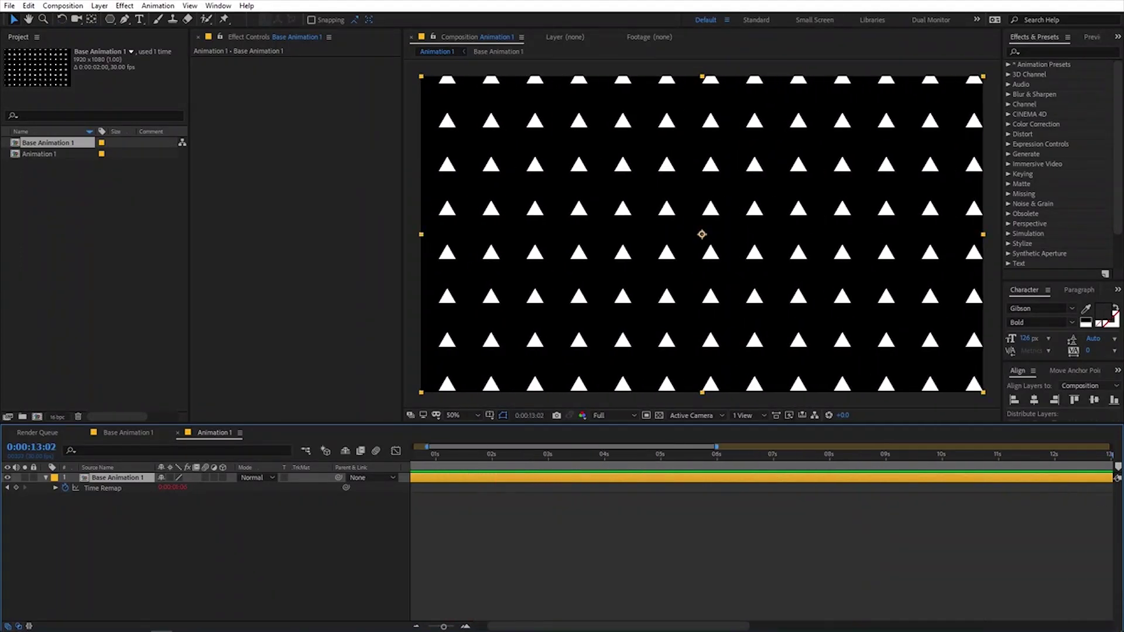
pyautogui.press('space')
pyautogui.click(572, 531)
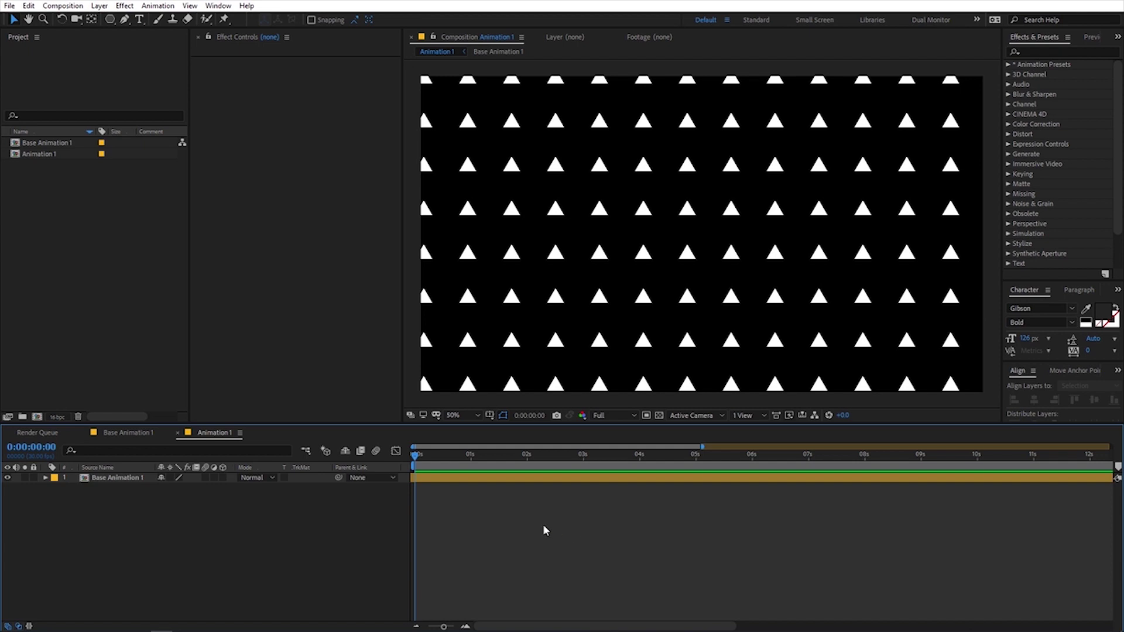
# - In the Base Animation 1 composition, set Shape Layer 1's Polystar Path Points to 4 and preview the change in Animation 1
pyautogui.click(140, 434)
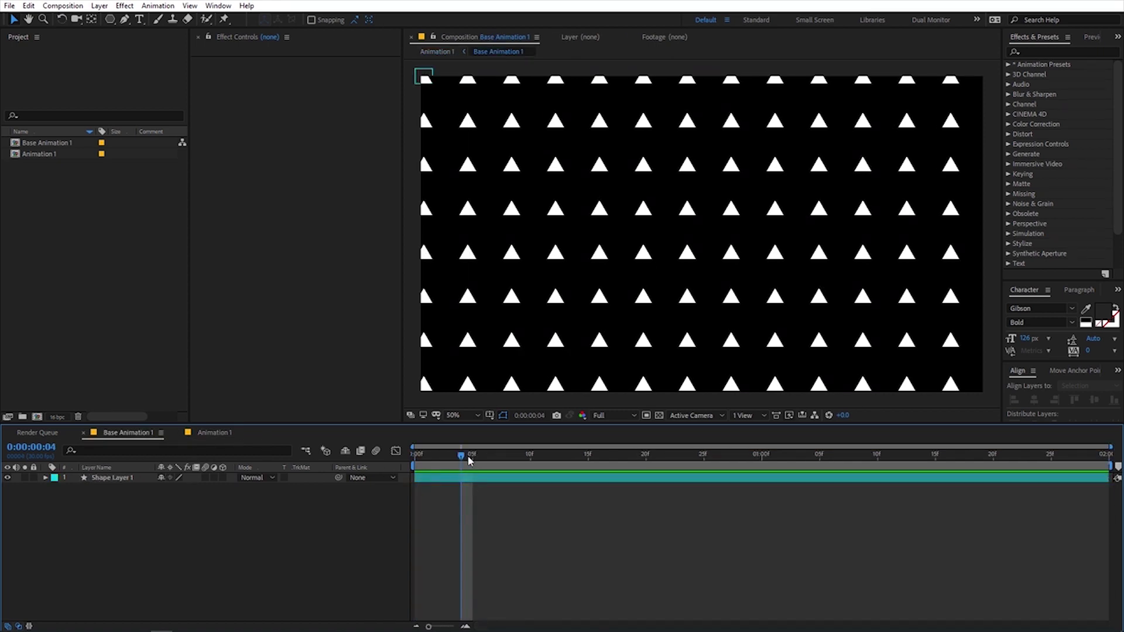
pyautogui.moveTo(467, 457)
pyautogui.mouseDown()
pyautogui.moveTo(977, 473)
pyautogui.moveTo(462, 473)
pyautogui.mouseUp()
pyautogui.click(46, 478)
pyautogui.click(56, 489)
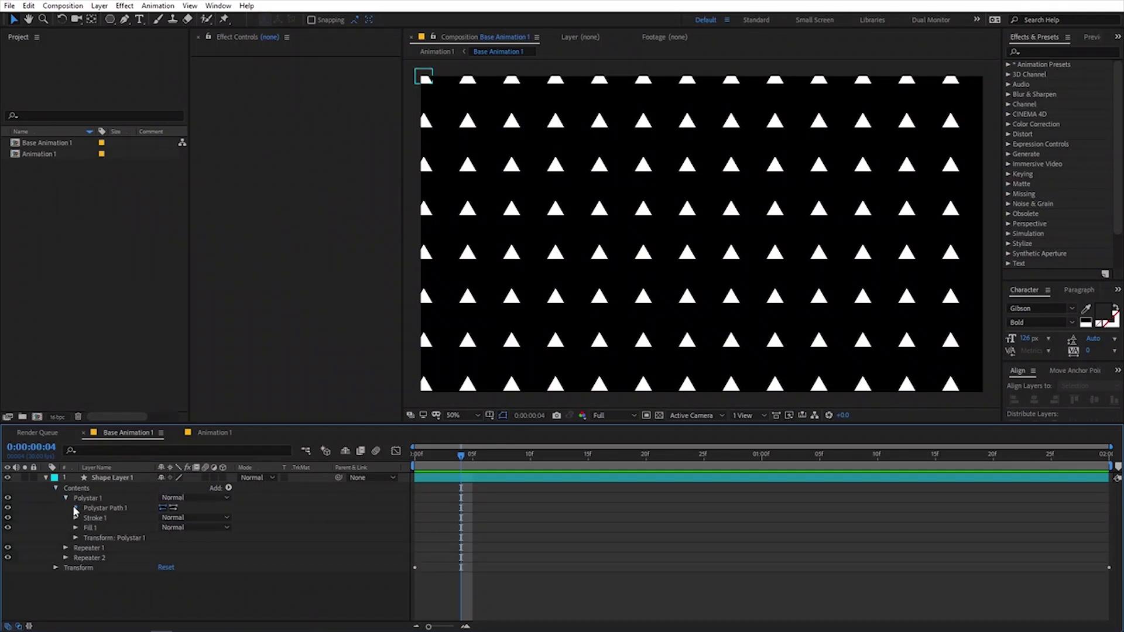
pyautogui.click(75, 509)
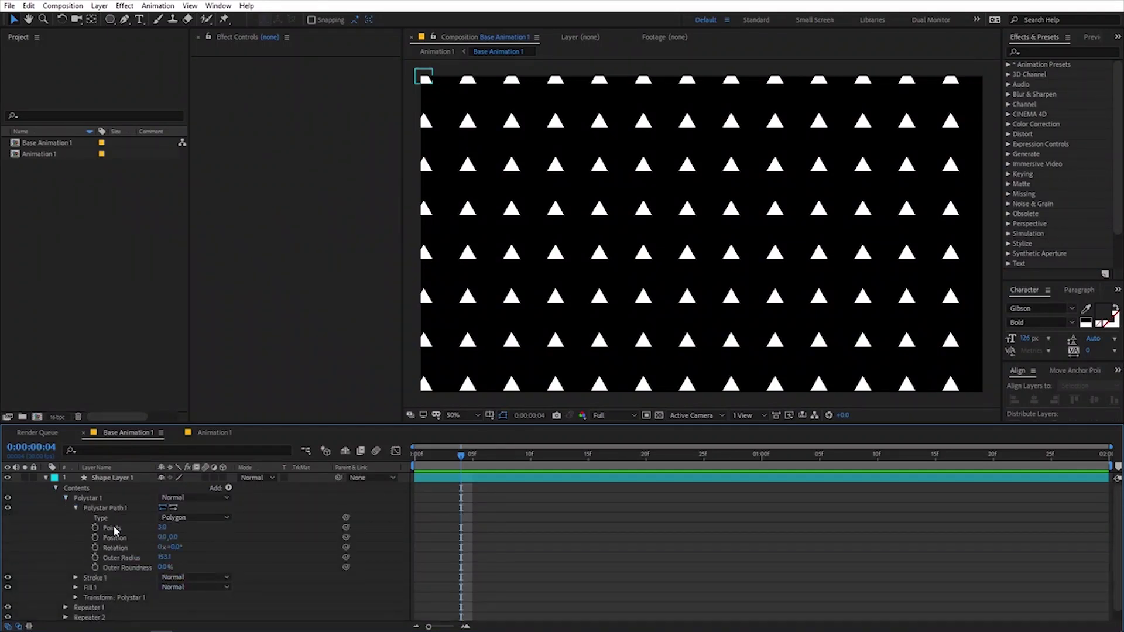
pyautogui.click(162, 527)
pyautogui.write('4')
pyautogui.press('Return')
pyautogui.click(595, 498)
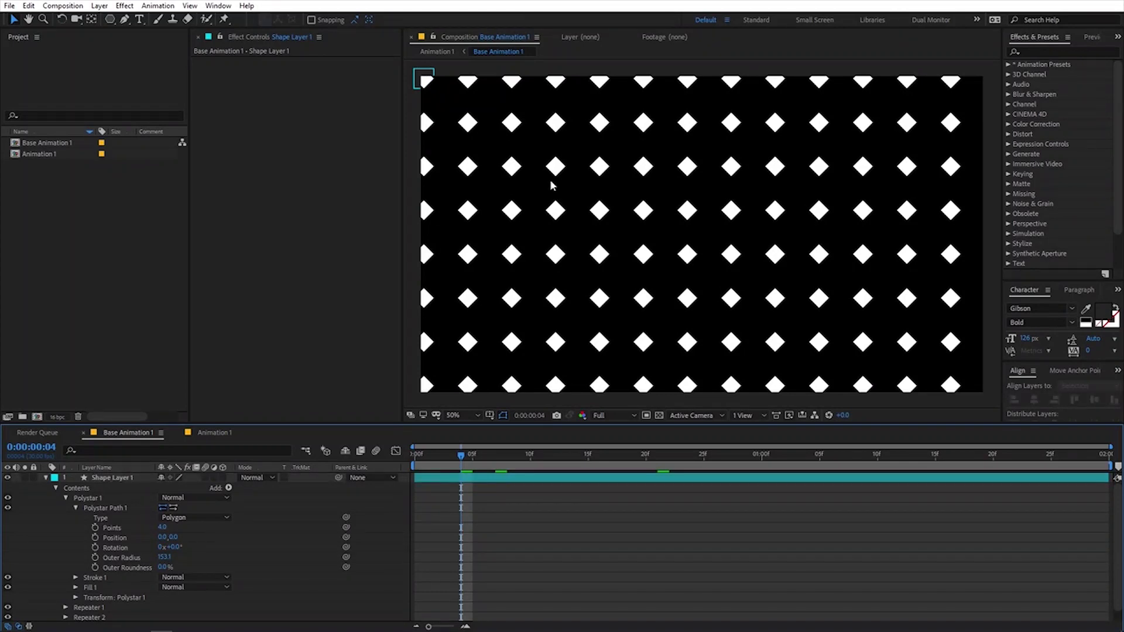
pyautogui.click(233, 436)
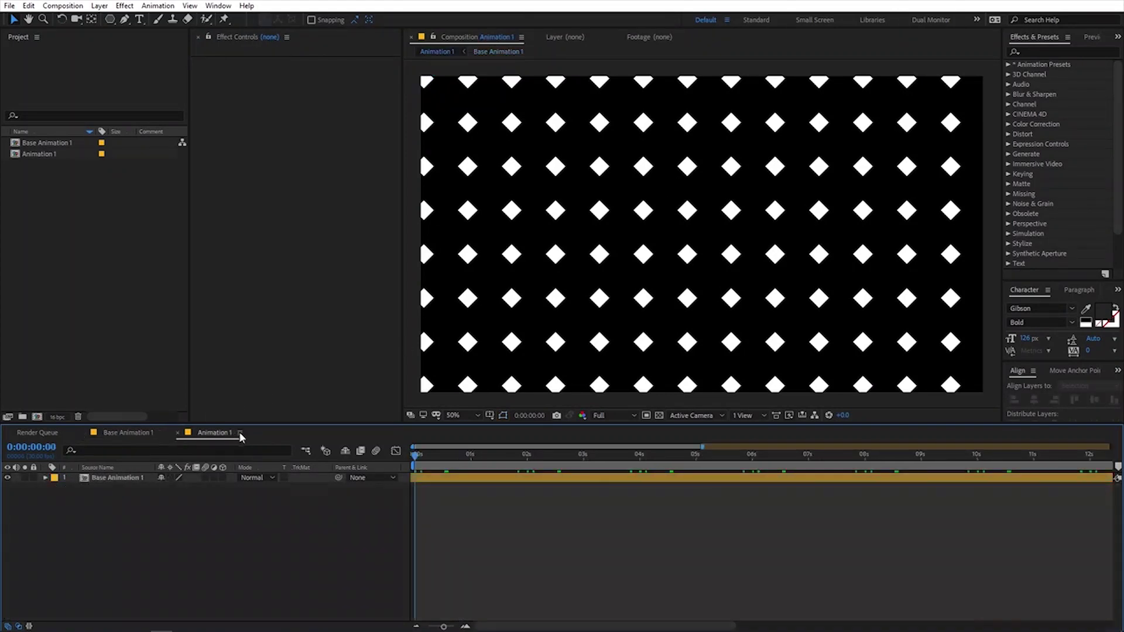
pyautogui.press('space')
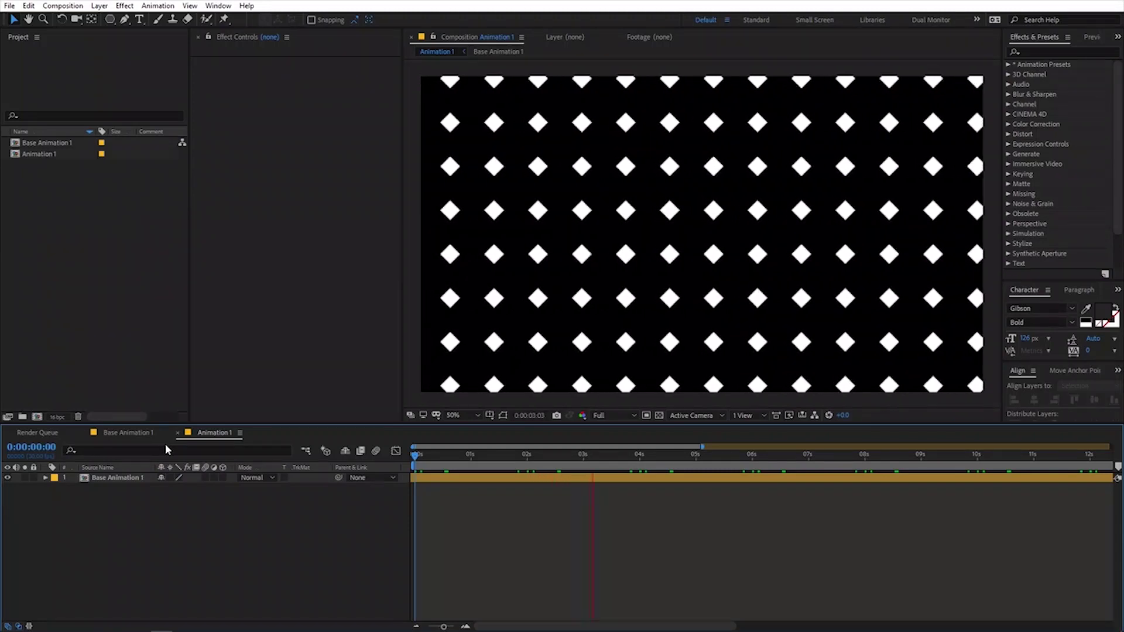
# - Raise the Polystar Path Points to 18 in Base Animation 1 and preview the resulting pattern in Animation 1
pyautogui.click(130, 433)
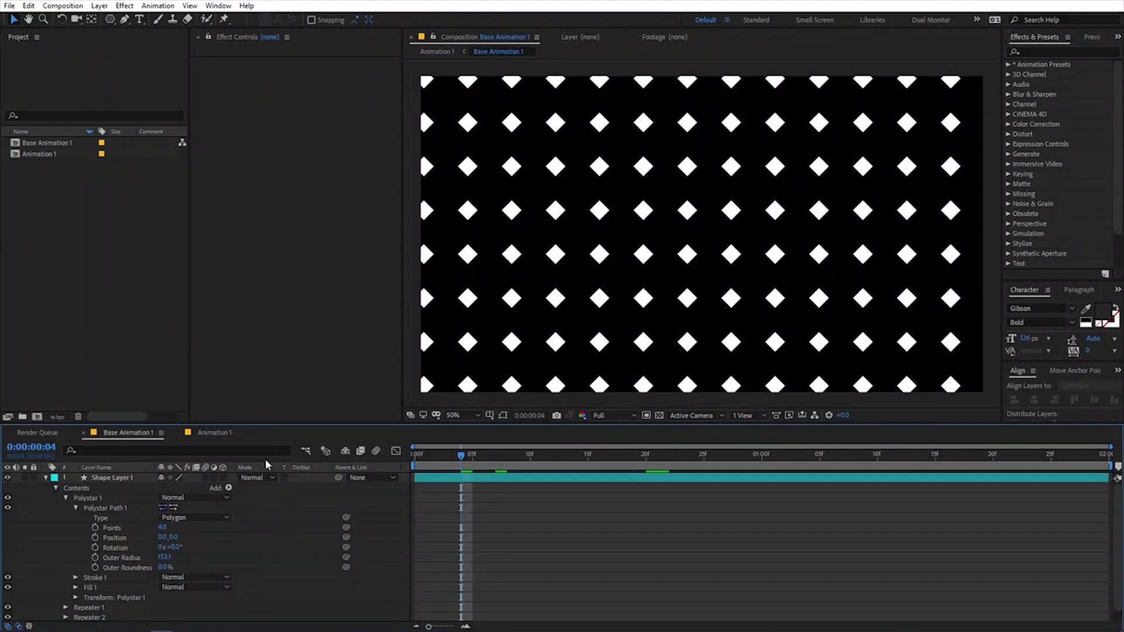
pyautogui.moveTo(161, 527); pyautogui.dragTo(171, 530)
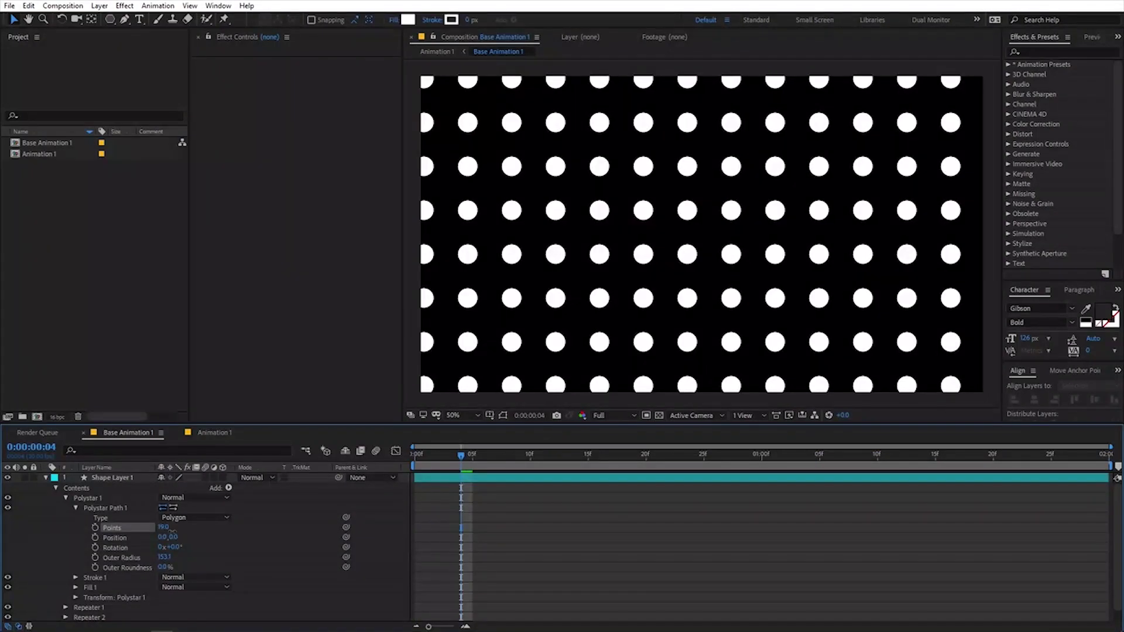
pyautogui.click(212, 433)
pyautogui.press('space')
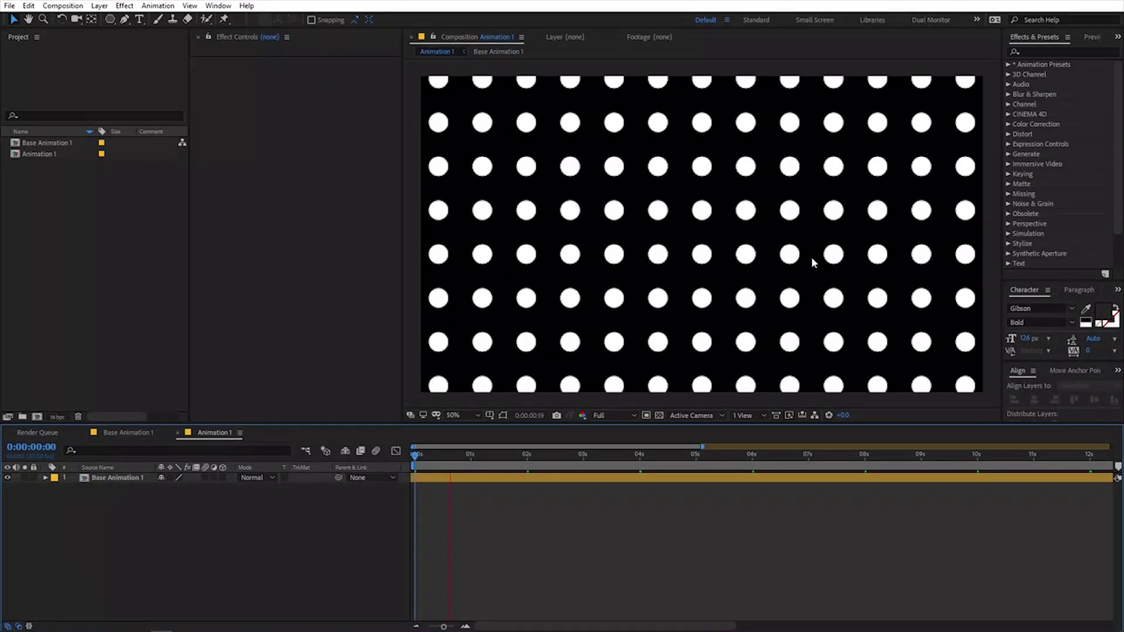
# - Shrink the Scale in Polystar 1's transform to about 3% in Base Animation 1 and preview the loop in Animation 1
pyautogui.click(129, 432)
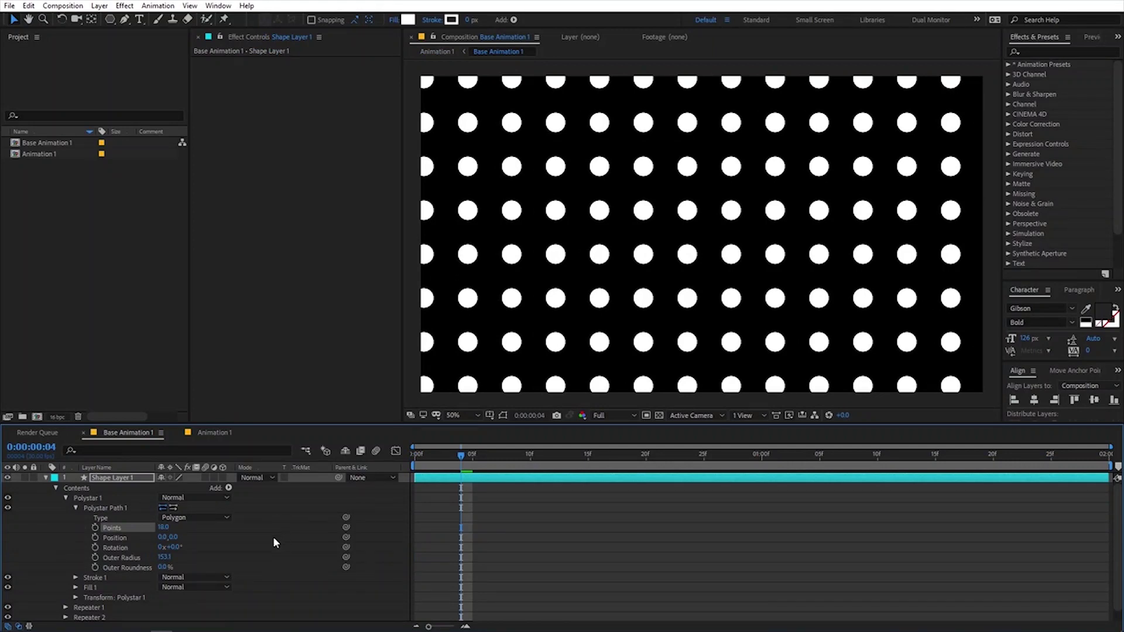
pyautogui.scroll(-1, 87, 576)
pyautogui.click(75, 586)
pyautogui.scroll(-2, 228, 586)
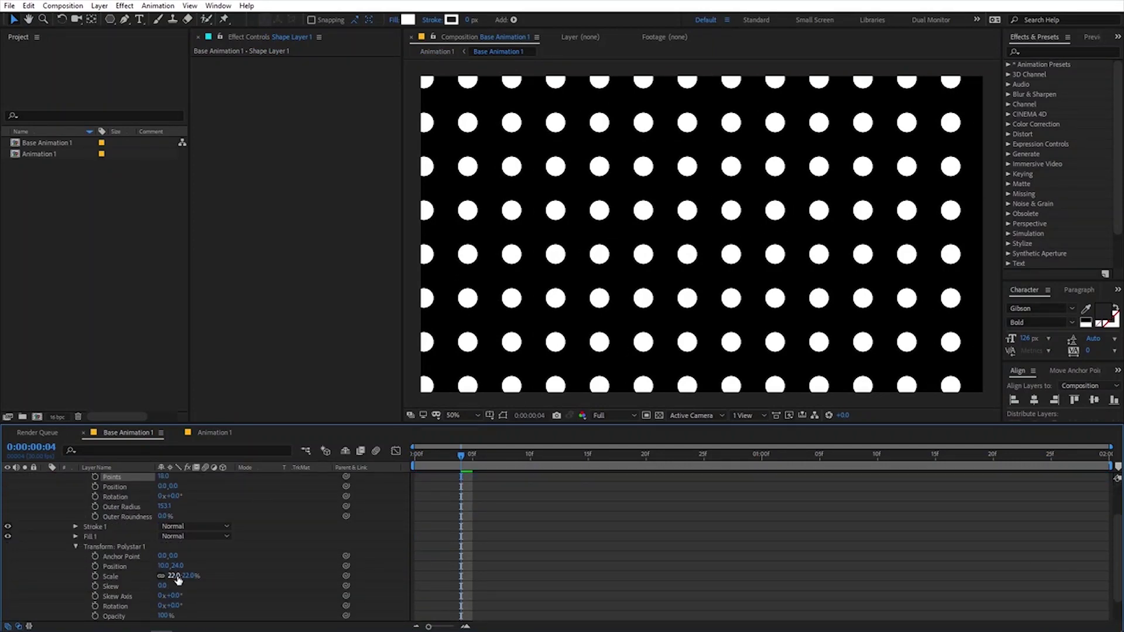
pyautogui.moveTo(179, 580); pyautogui.dragTo(80, 592)
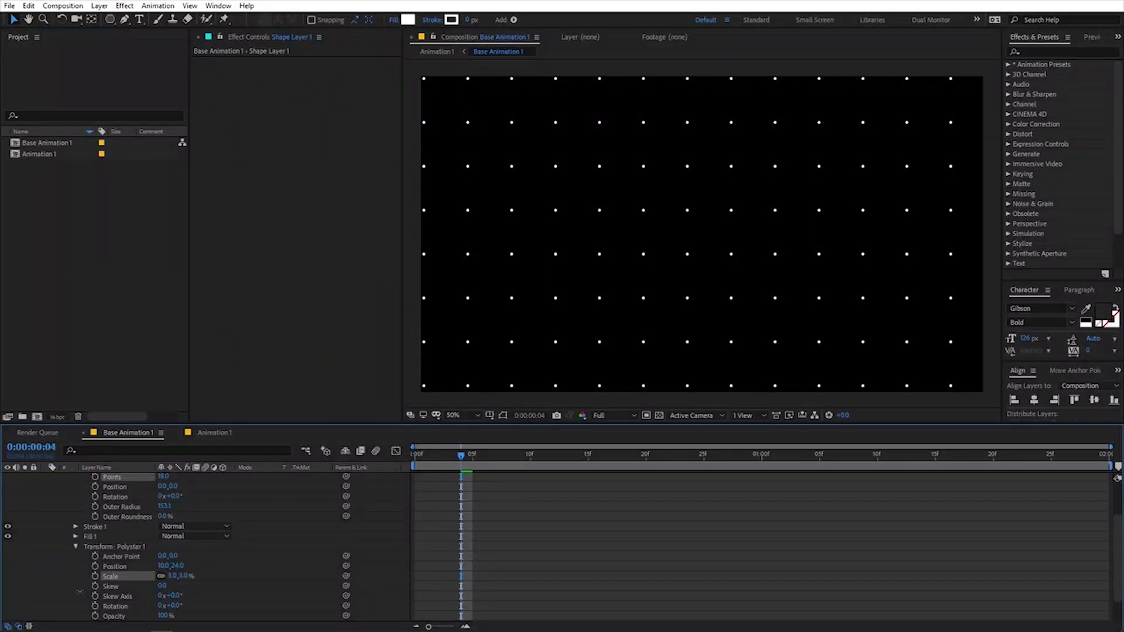
pyautogui.click(215, 433)
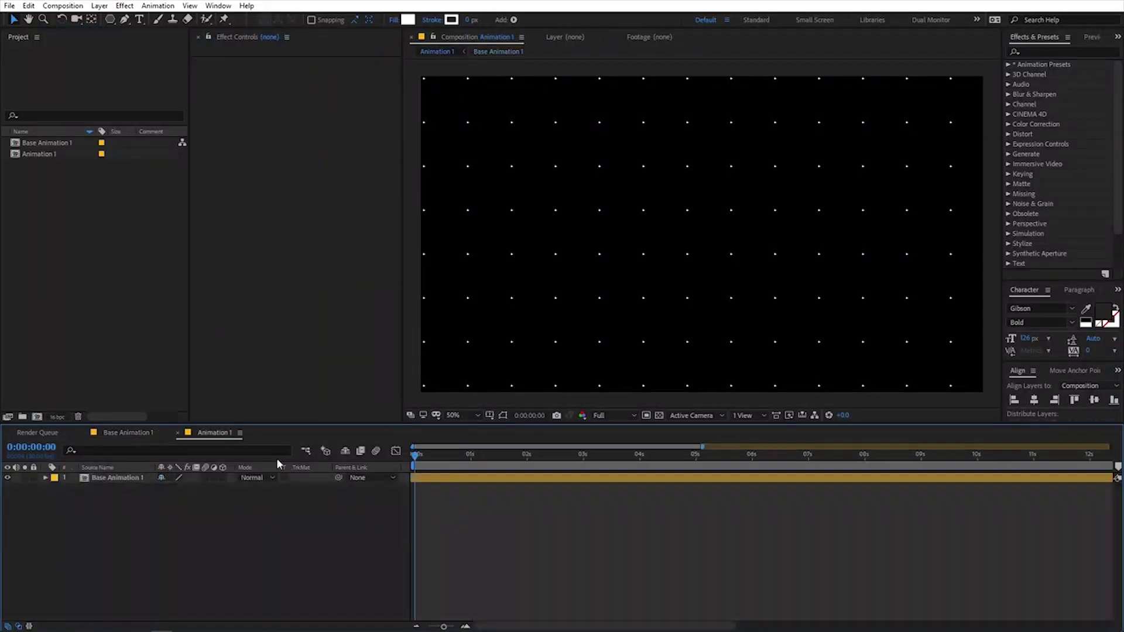
pyautogui.press('space')
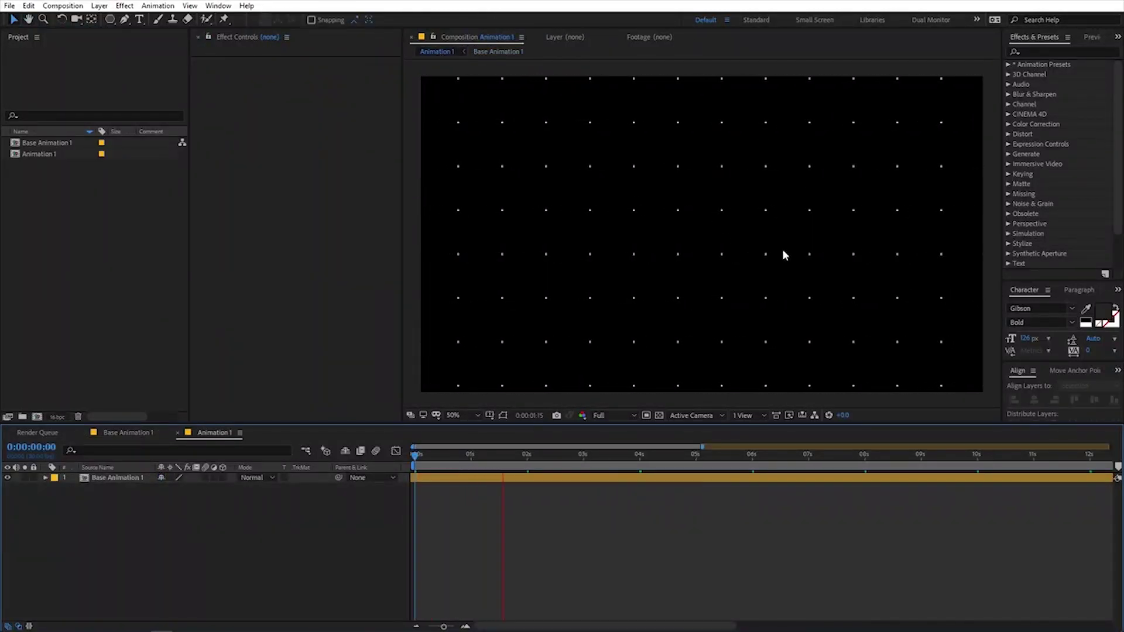
# - Restore Polystar 1's transform Scale to 22% in Base Animation 1 and set the Polystar Path Points to 4
pyautogui.click(138, 433)
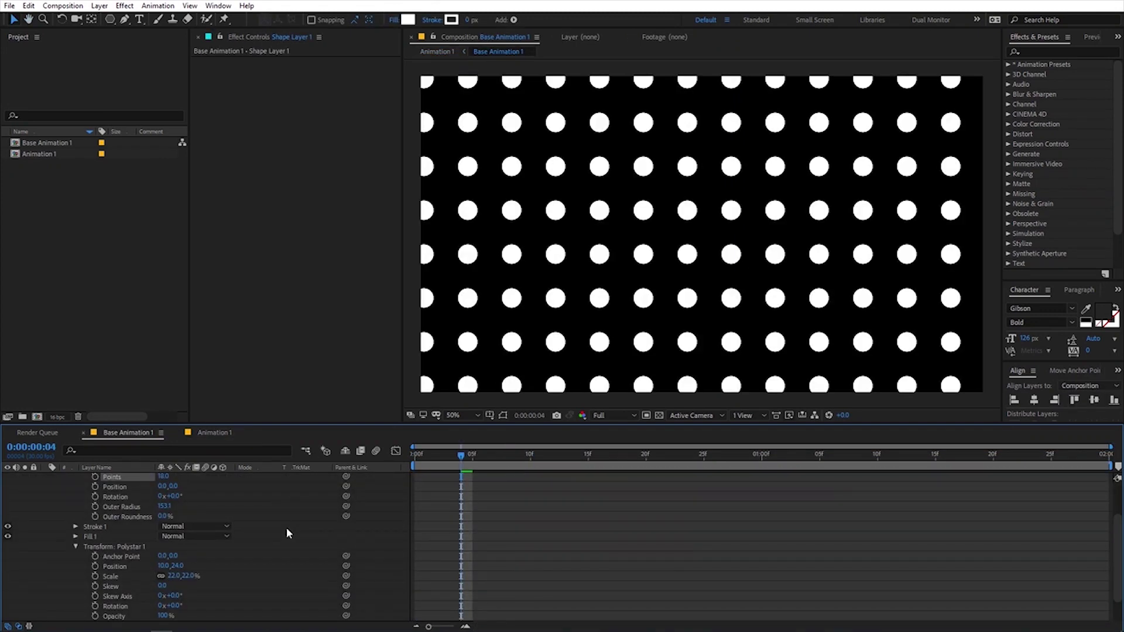
pyautogui.click(164, 527)
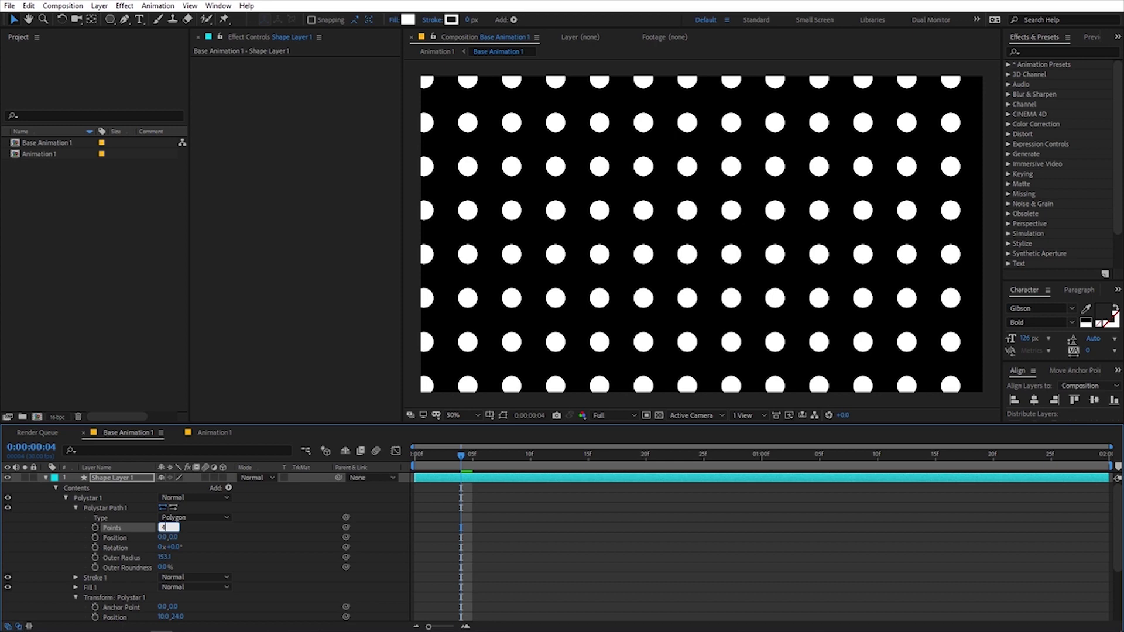
pyautogui.write('4')
pyautogui.press('Return')
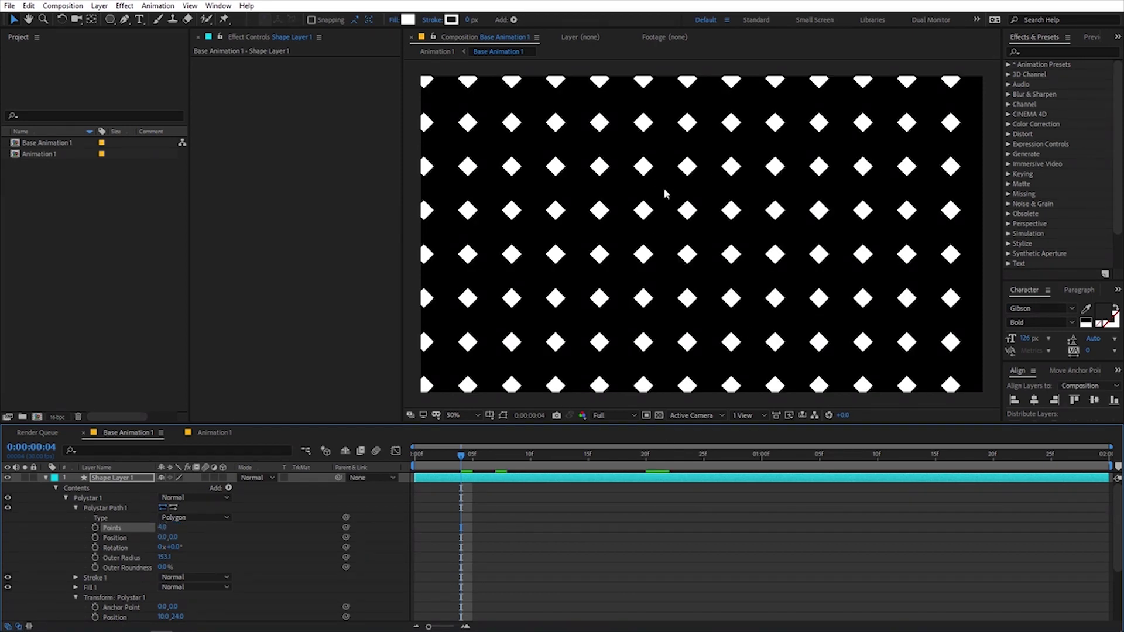
# - Keyframe the Polystar Path Rotation at 0° on the first frame and at 360/4 degrees at 0:00:01:29
pyautogui.press('Home')
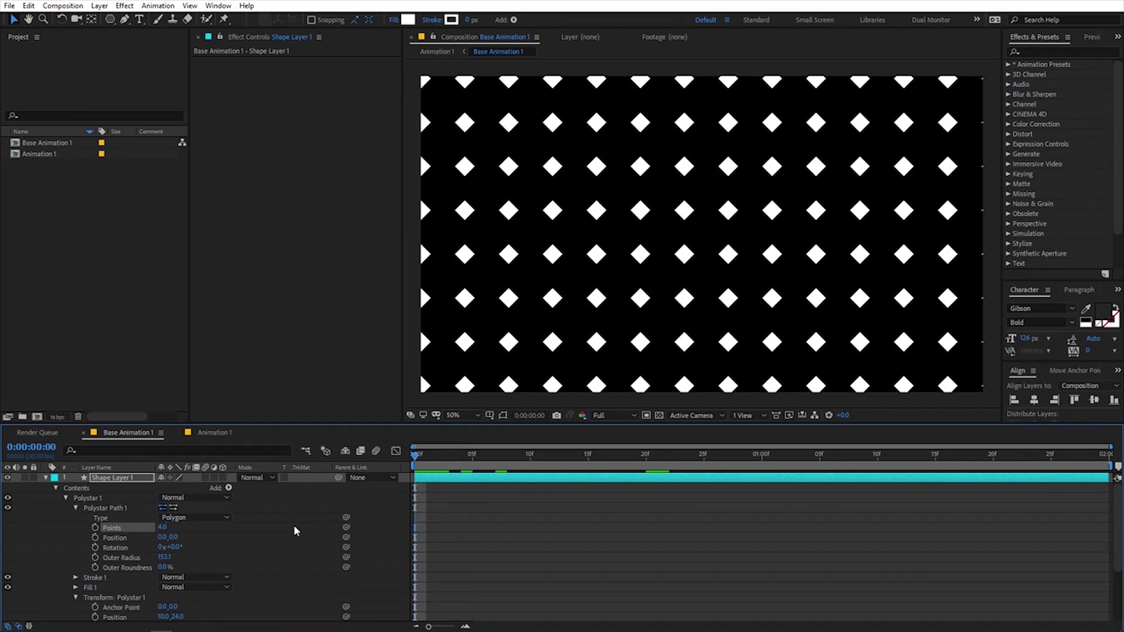
pyautogui.moveTo(176, 548); pyautogui.dragTo(248, 543)
pyautogui.hotkey('ctrl', 'z')
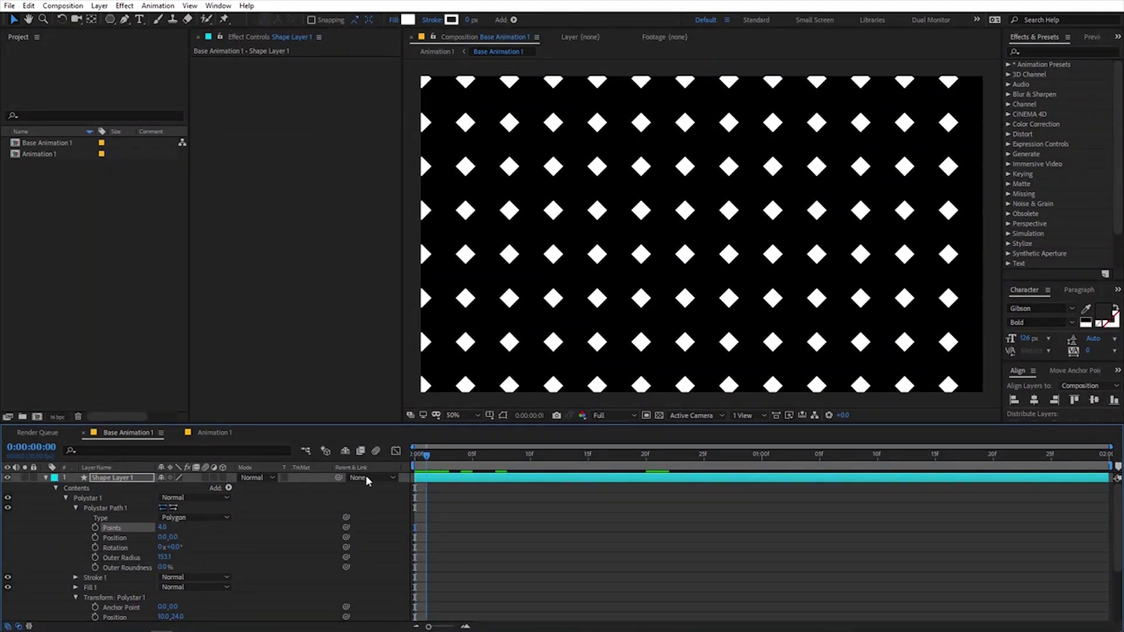
pyautogui.click(95, 548)
pyautogui.moveTo(435, 455); pyautogui.dragTo(1098, 456)
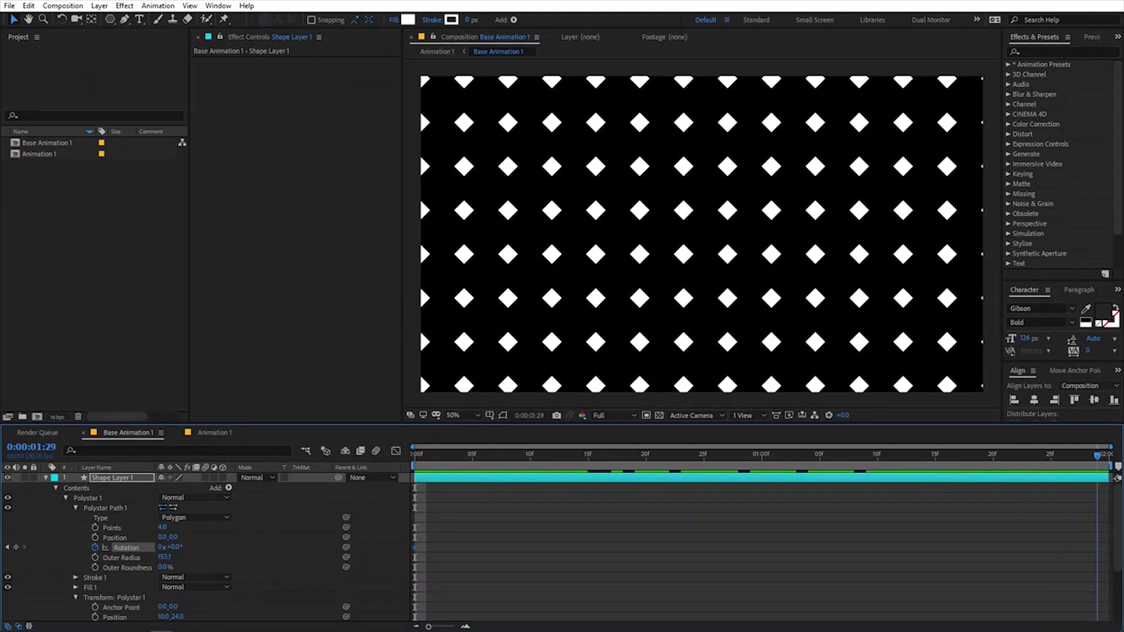
pyautogui.click(177, 548)
pyautogui.write('360/4')
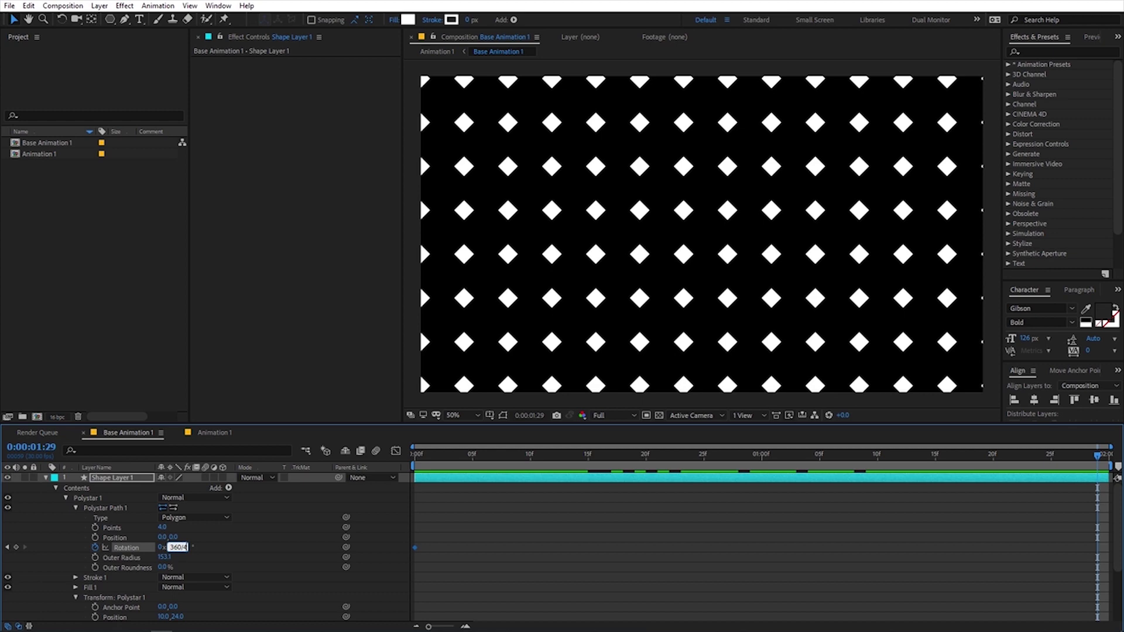
pyautogui.press('Return')
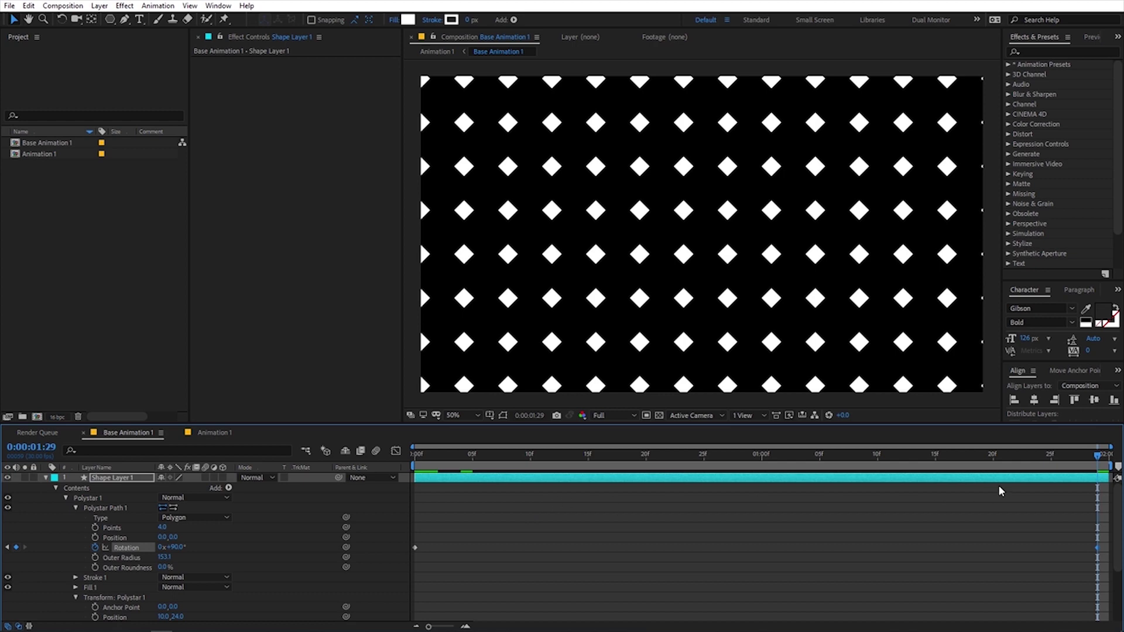
# - Preview the rotating squares, move the ending Rotation keyframe one frame later to the 2-second mark, and replay the loop
pyautogui.press('space')
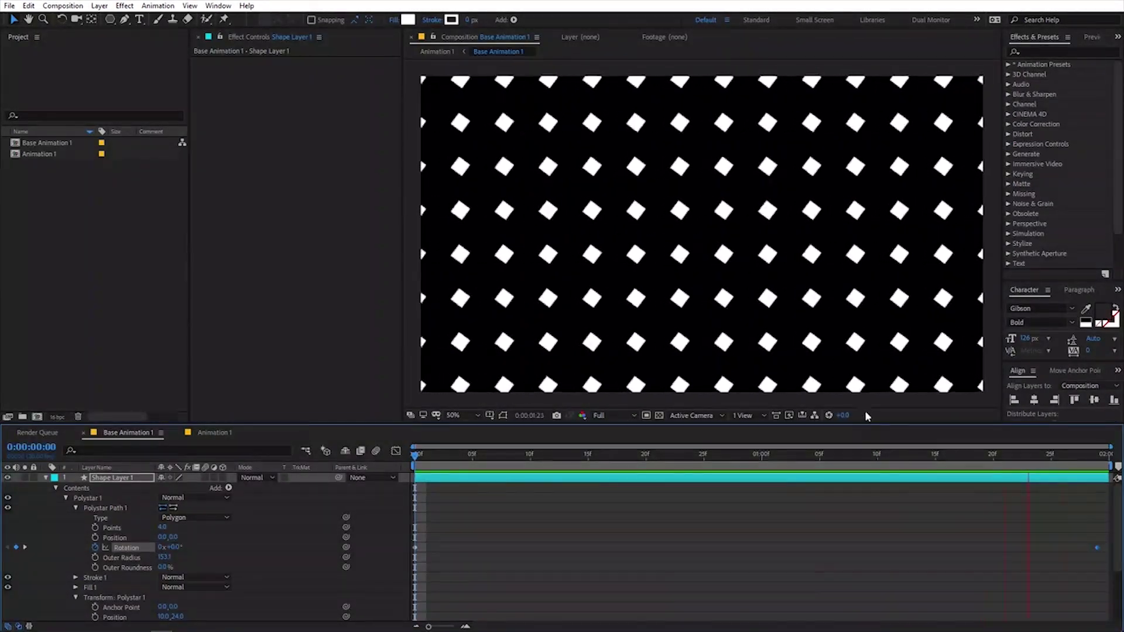
pyautogui.press('space')
pyautogui.click(1083, 547)
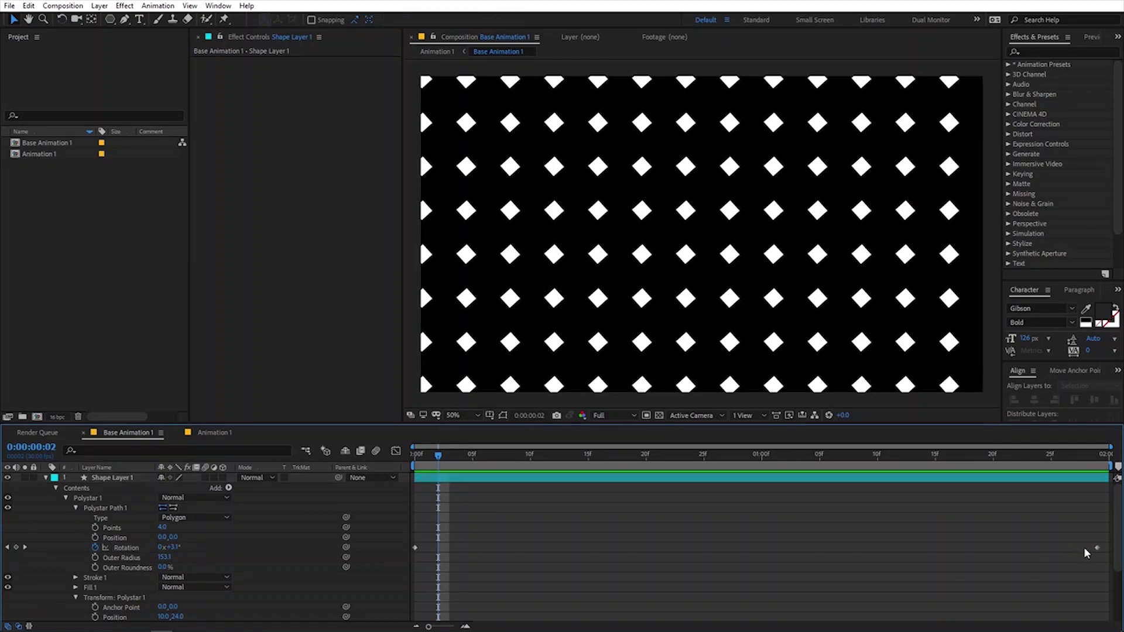
pyautogui.moveTo(1097, 548); pyautogui.dragTo(1108, 549)
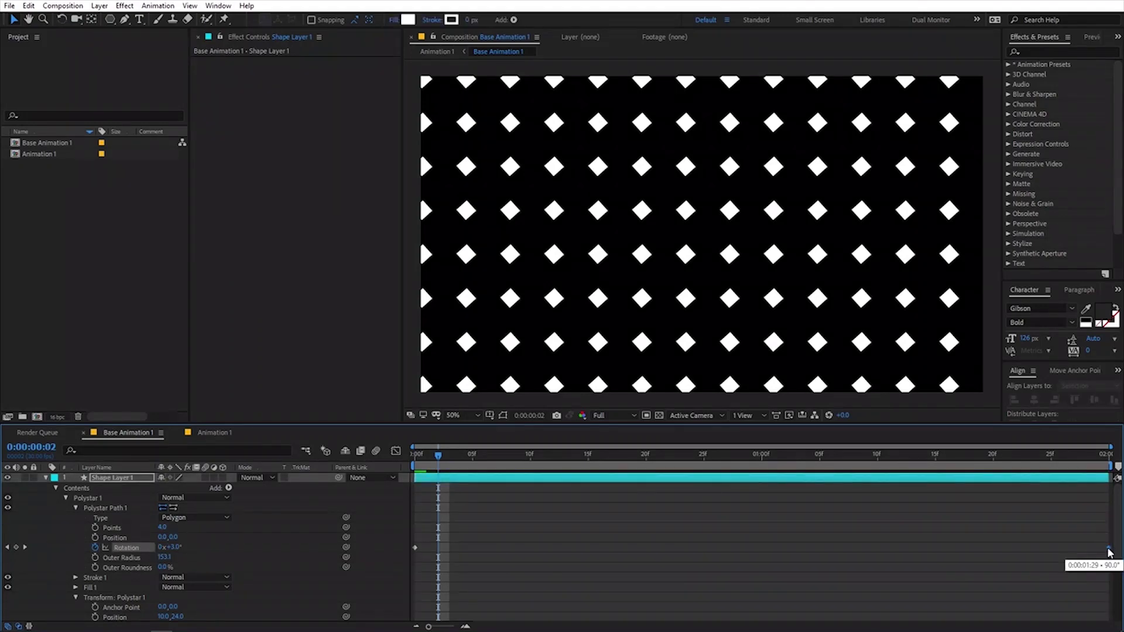
pyautogui.press('Home')
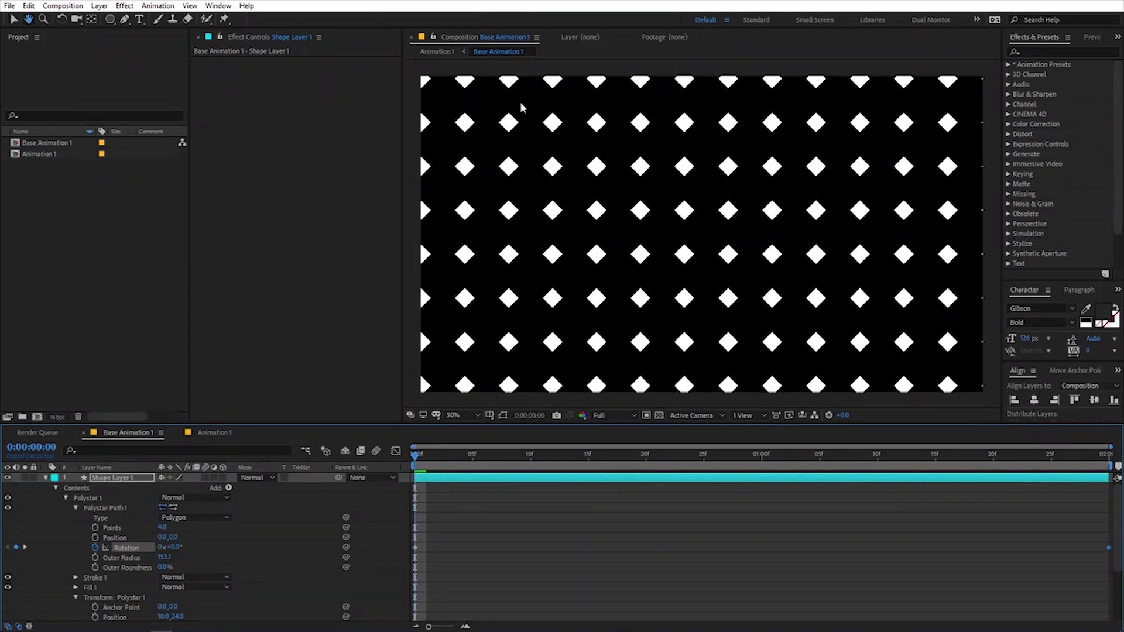
pyautogui.press('space')
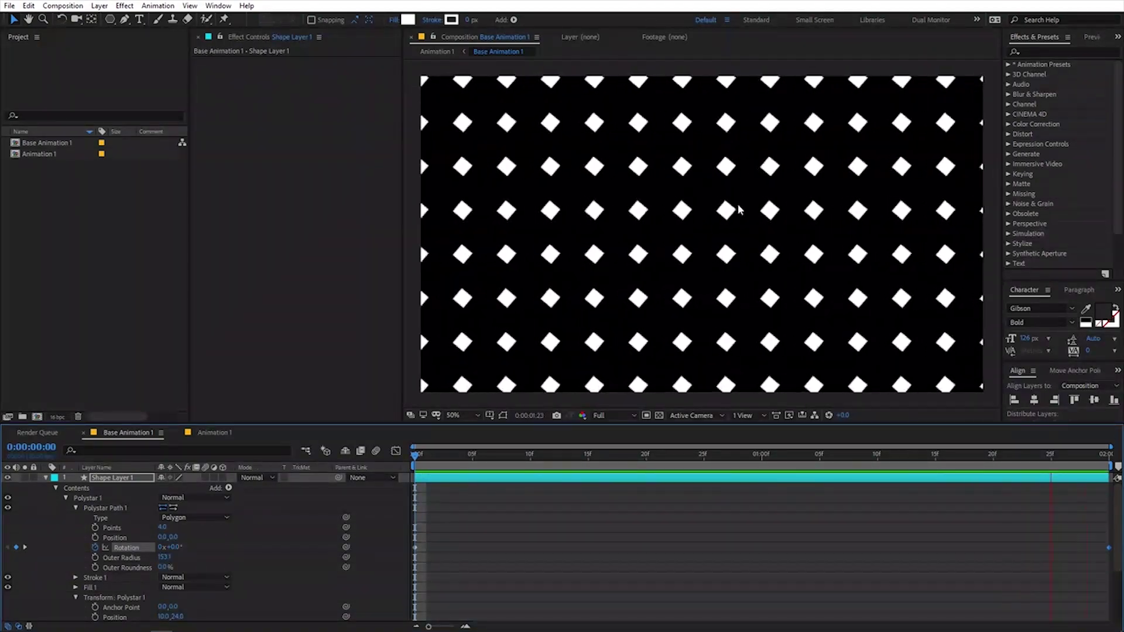
pyautogui.press('space')
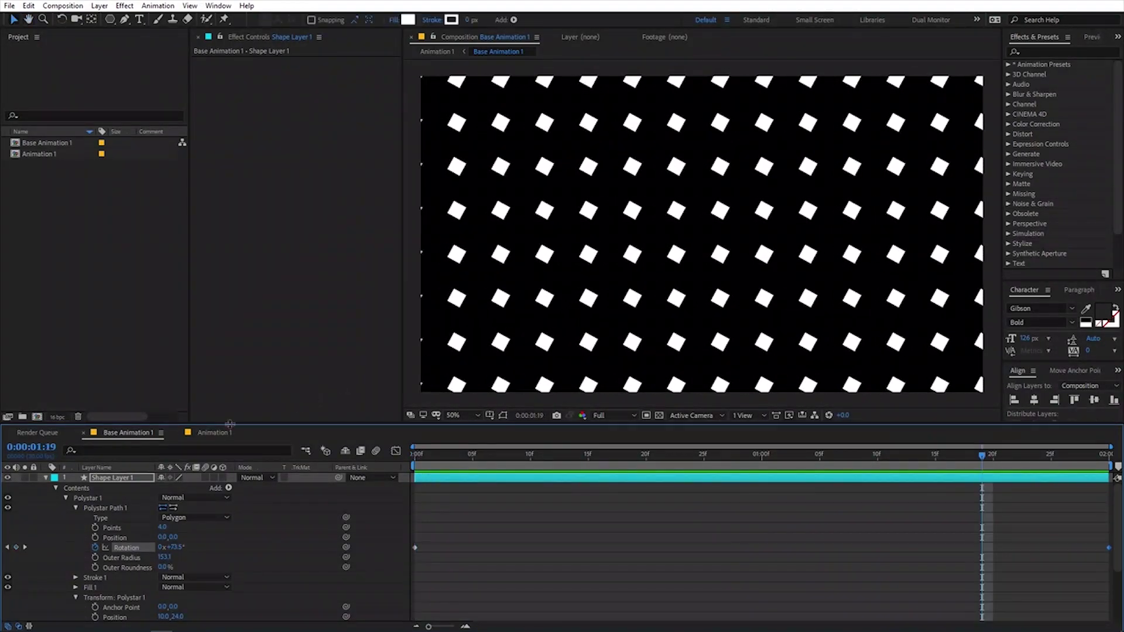
# - Preview the rotating-square loop from the start of the Animation 1 composition
pyautogui.click(202, 434)
pyautogui.moveTo(445, 457); pyautogui.dragTo(412, 458)
pyautogui.press('space')
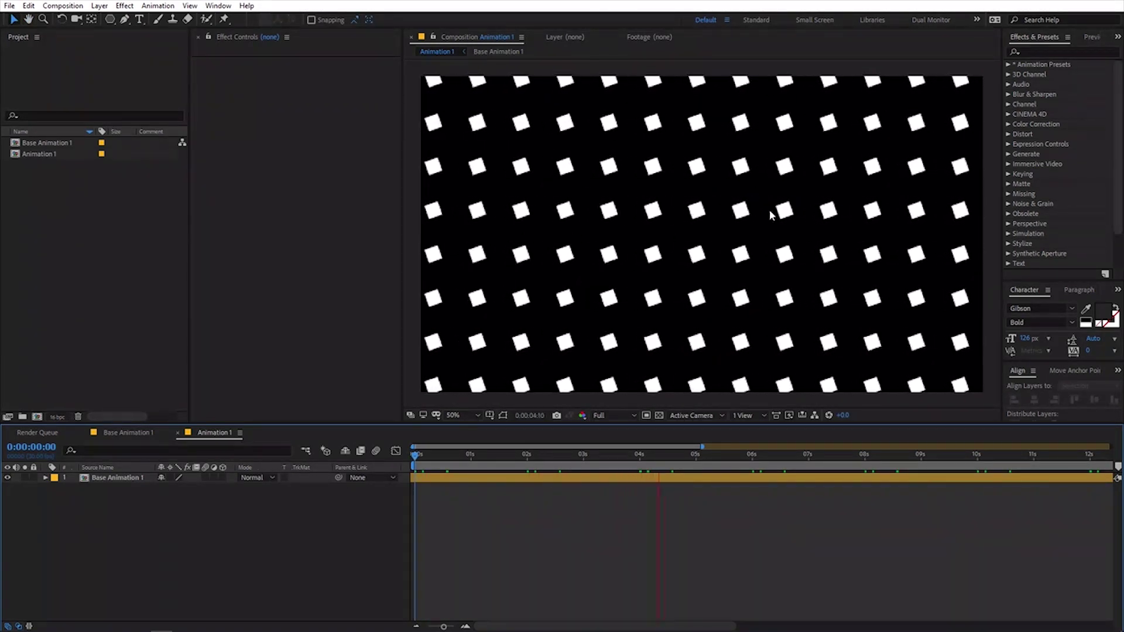
# - Reveal Shape Layer 1's keyframed properties in Base Animation 1 and move the ending Rotation and Position keyframes to 0:00:01:29
pyautogui.click(130, 434)
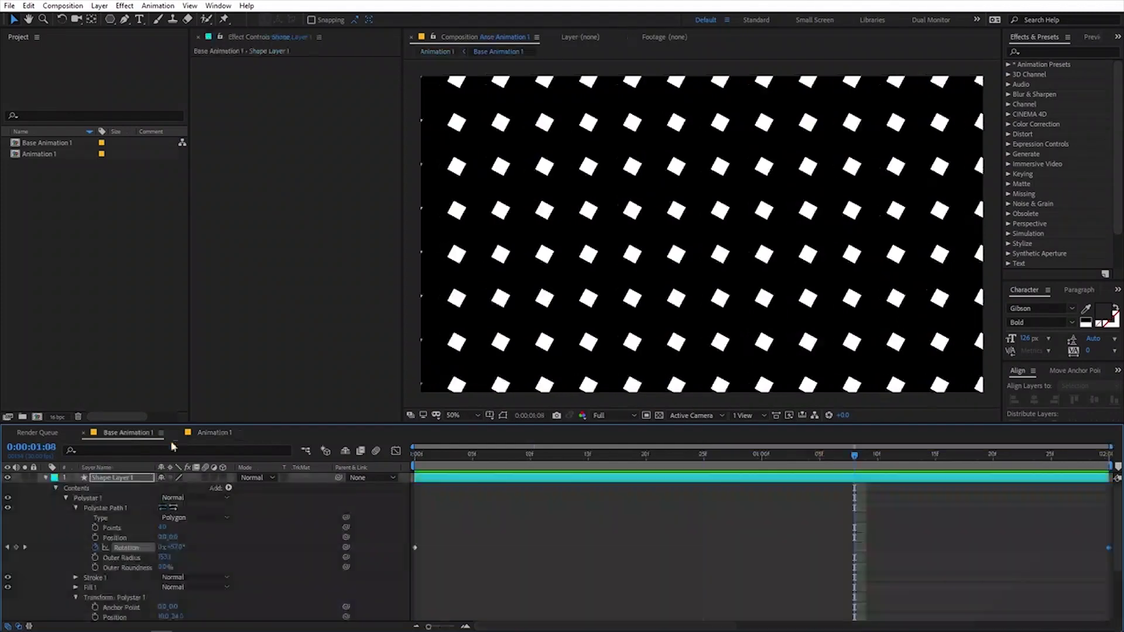
pyautogui.click(779, 479)
pyautogui.press('u')
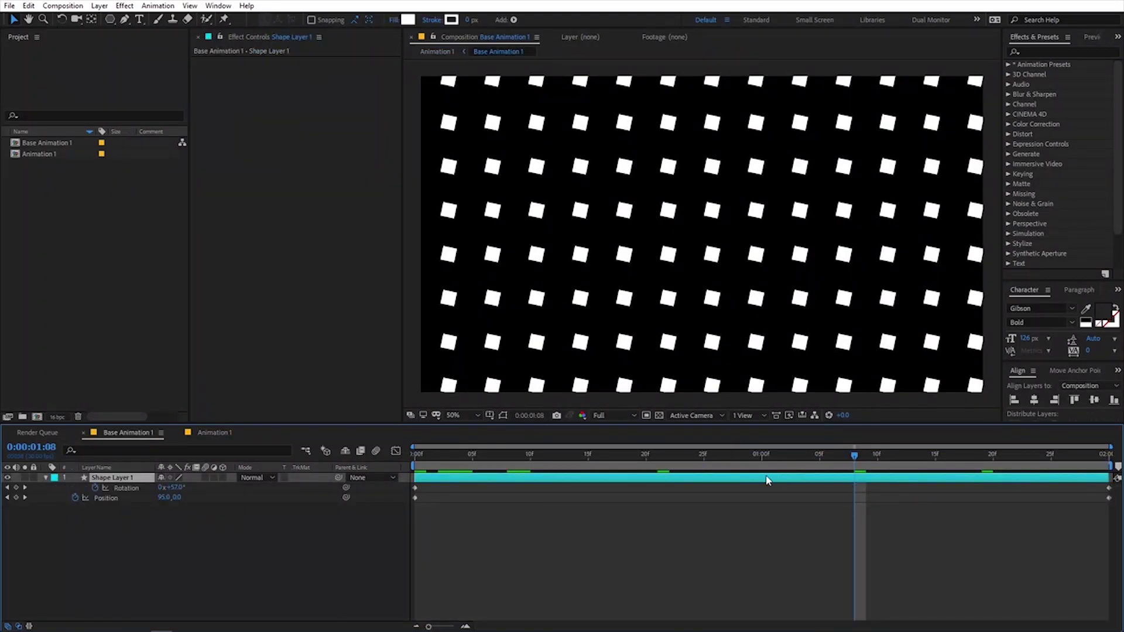
pyautogui.moveTo(878, 455); pyautogui.dragTo(1099, 455)
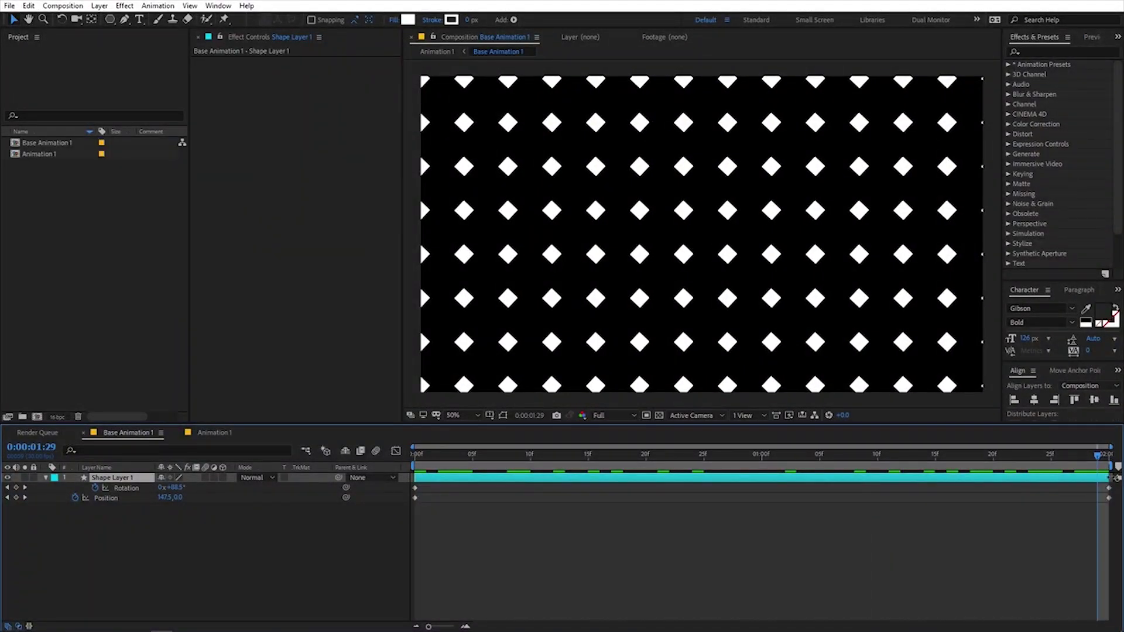
pyautogui.moveTo(1096, 489)
pyautogui.mouseDown()
pyautogui.moveTo(1111, 508)
pyautogui.moveTo(1098, 493)
pyautogui.mouseUp()
pyautogui.click(871, 545)
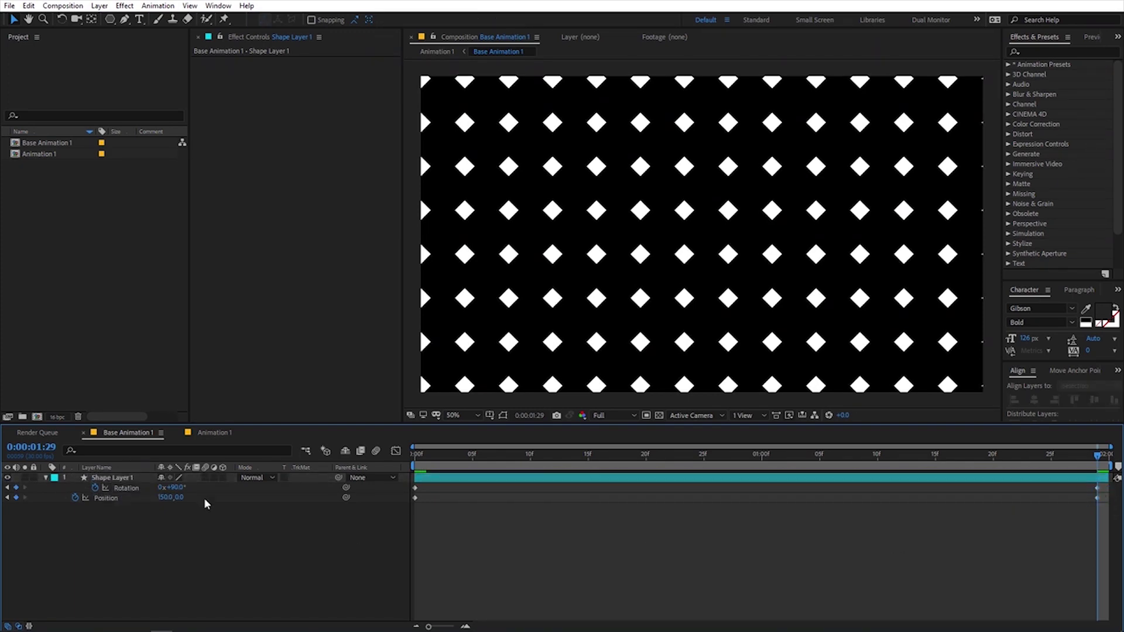
# - Set the ending Position keyframe of Shape Layer 1 to 0, 150 and move the ending Rotation and Position keyframes to the 2-second mark
pyautogui.click(166, 498)
pyautogui.write('150')
pyautogui.press('Return')
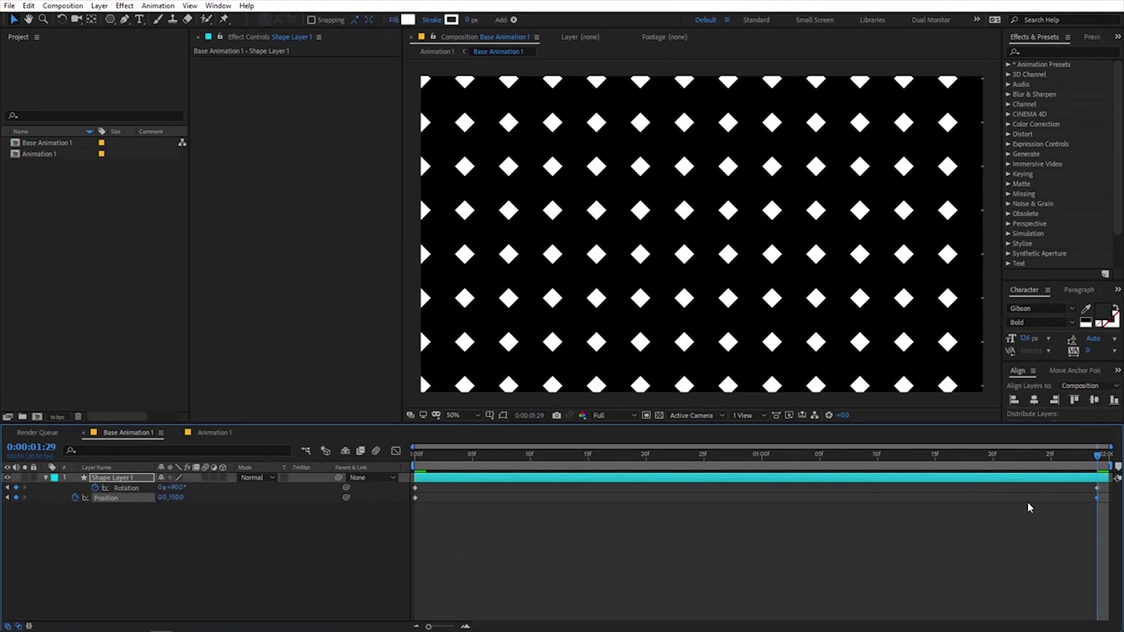
pyautogui.moveTo(1057, 518); pyautogui.dragTo(1113, 488)
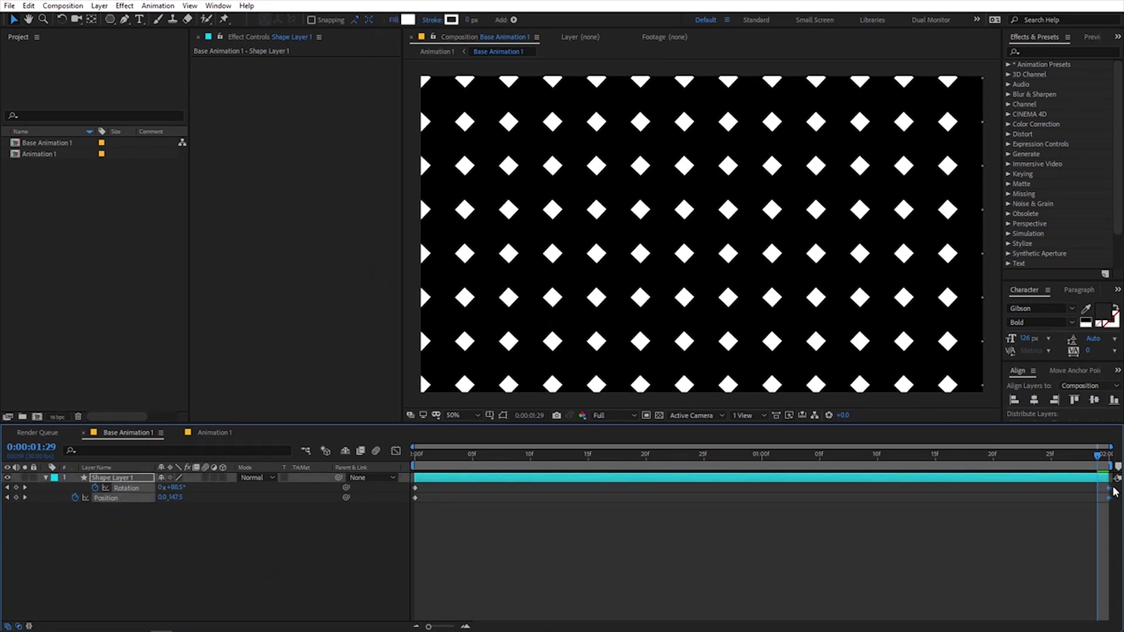
pyautogui.click(1046, 524)
# - Switch to the Animation 1 composition and preview the vertically moving, rotating squares from the first frame
pyautogui.click(205, 435)
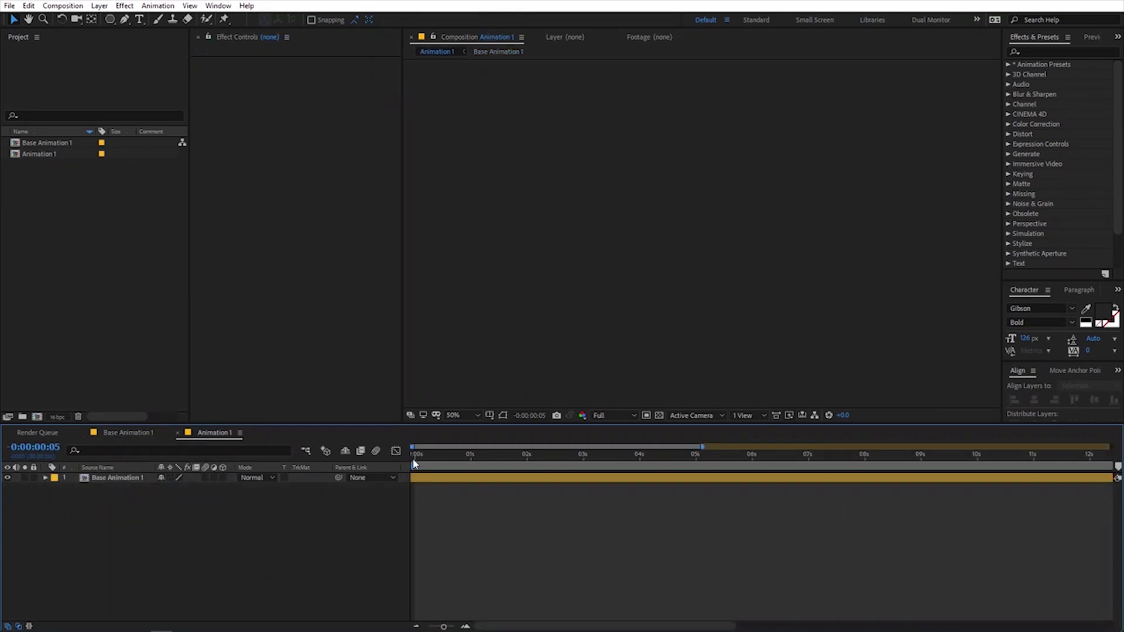
pyautogui.click(414, 454)
pyautogui.press('space')
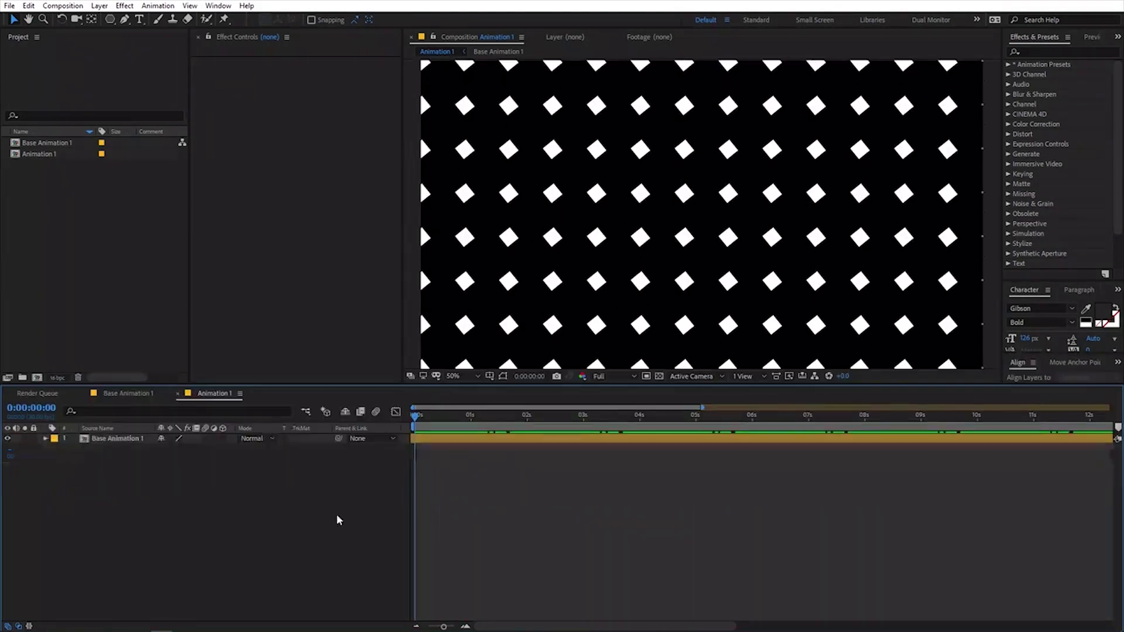
# - Add a 1920 × 1080 blue solid to Animation 1 and place it beneath the Base Animation 1 layer
pyautogui.rightClick(273, 500)
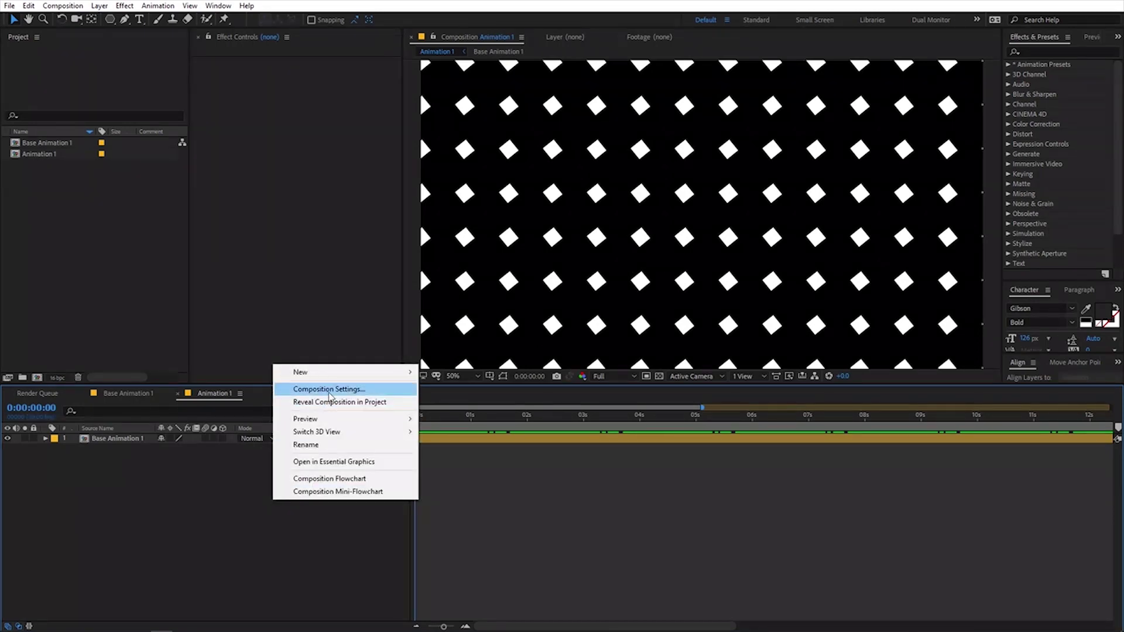
pyautogui.moveTo(348, 373)
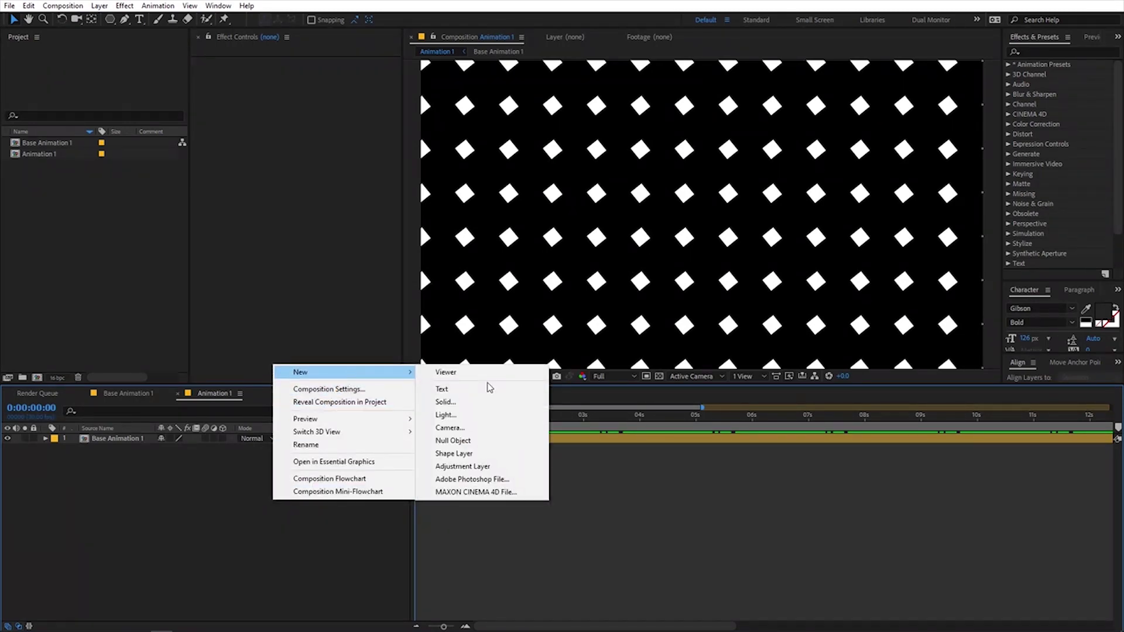
pyautogui.click(455, 408)
pyautogui.click(133, 205)
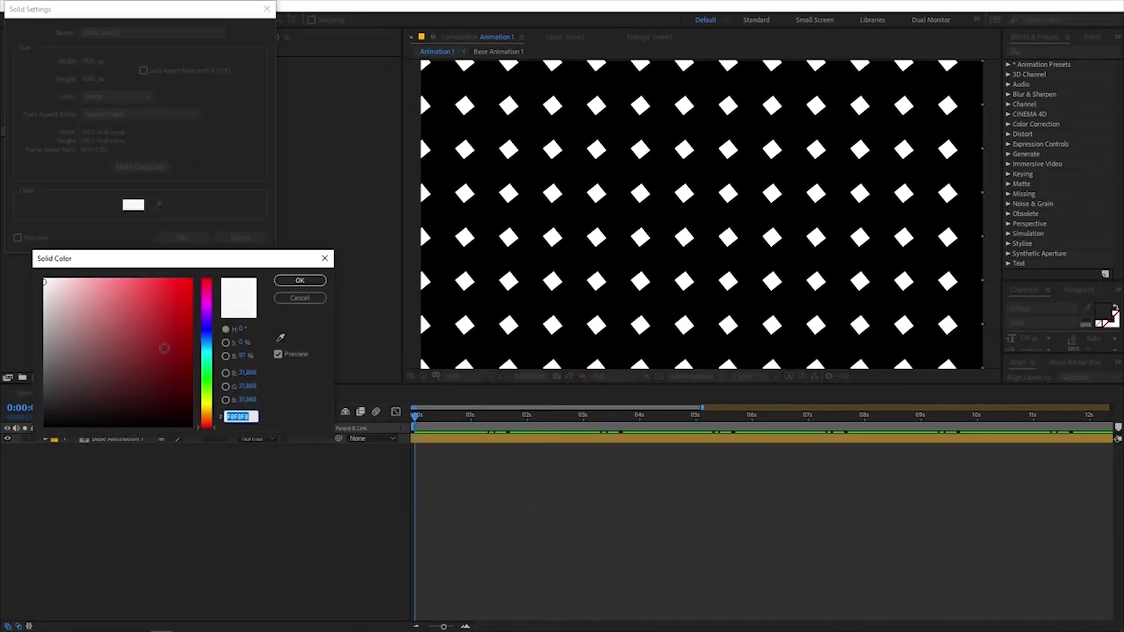
pyautogui.click(145, 280)
pyautogui.moveTo(207, 373)
pyautogui.mouseDown()
pyautogui.moveTo(214, 326)
pyautogui.moveTo(181, 270)
pyautogui.moveTo(170, 273)
pyautogui.mouseUp()
pyautogui.click(280, 282)
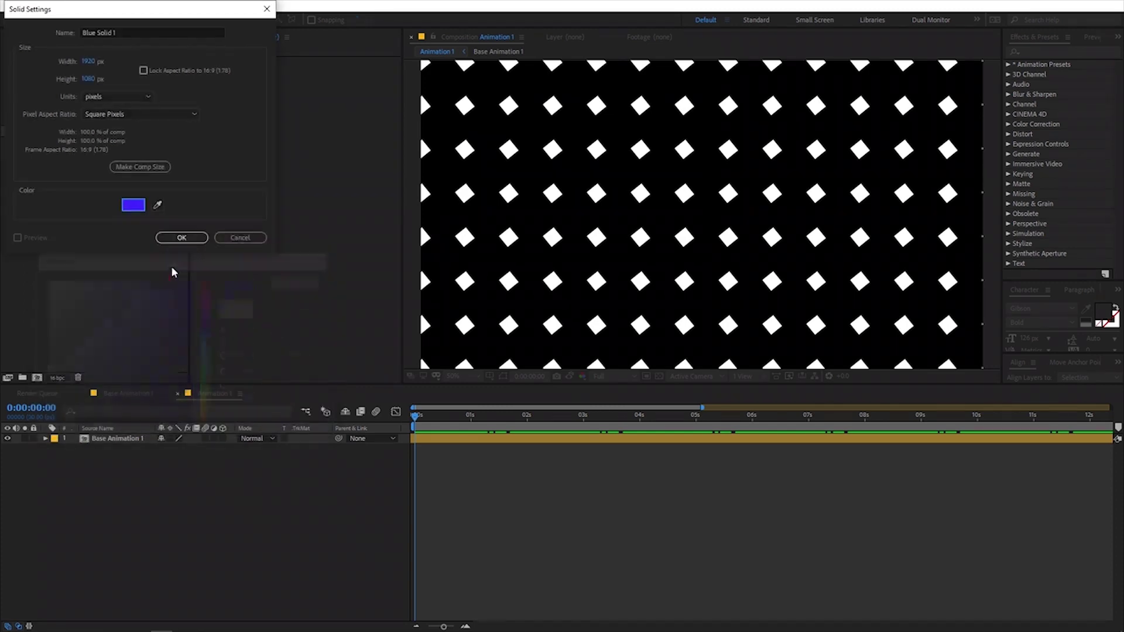
pyautogui.click(179, 238)
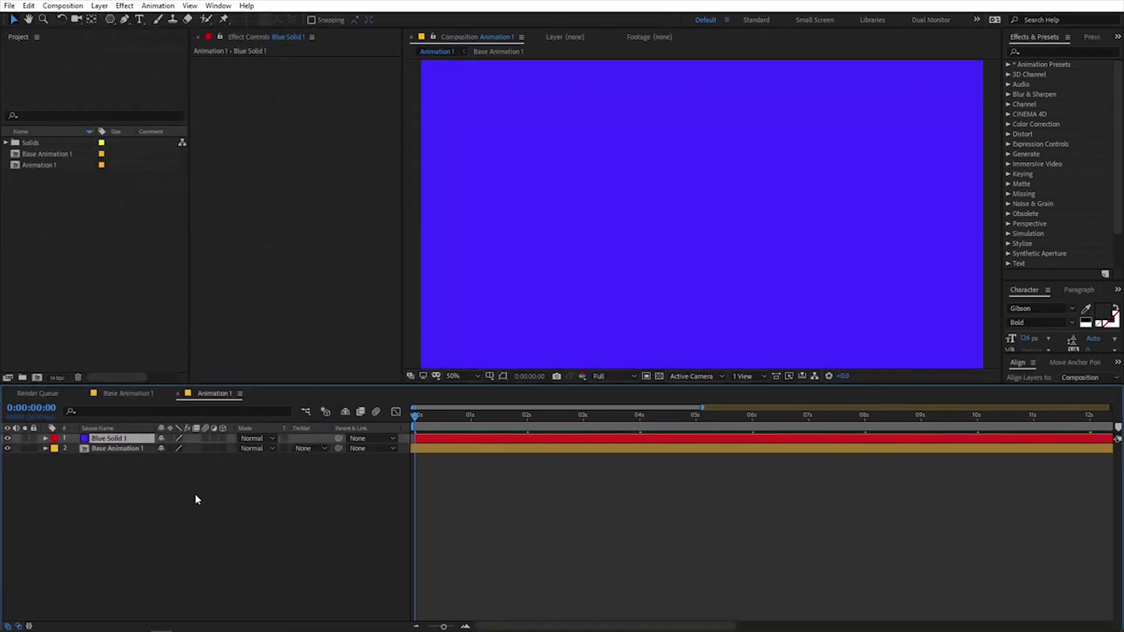
pyautogui.moveTo(119, 452); pyautogui.dragTo(122, 438)
pyautogui.click(123, 441)
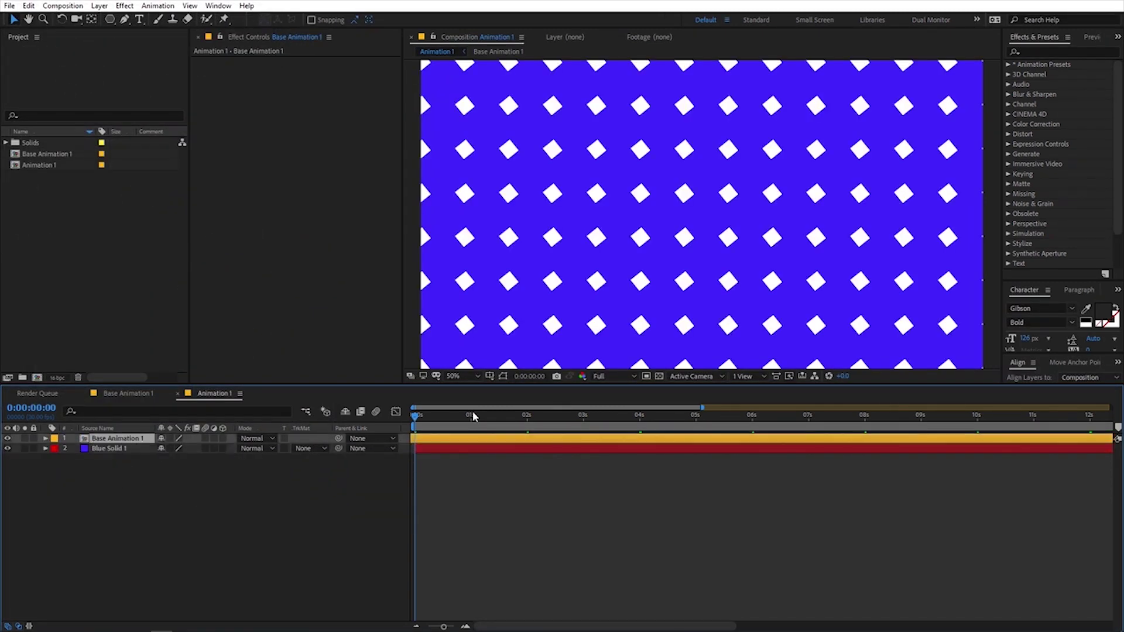
# - Apply the Fill effect to the Base Animation 1 layer and sample the blue background as its color
pyautogui.click(1037, 51)
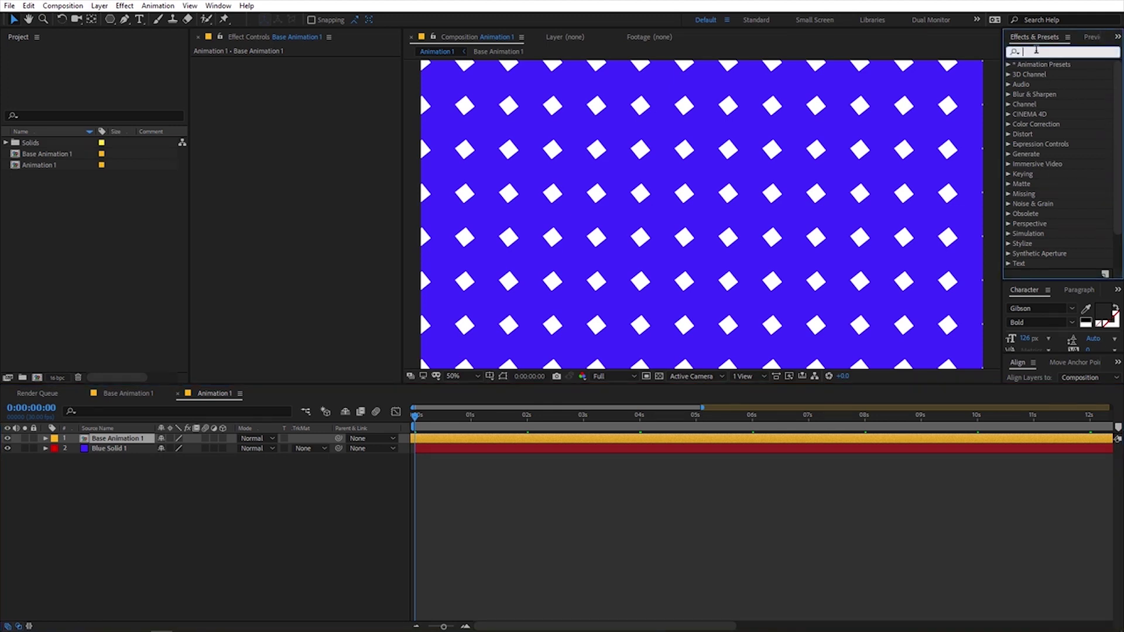
pyautogui.write('fill')
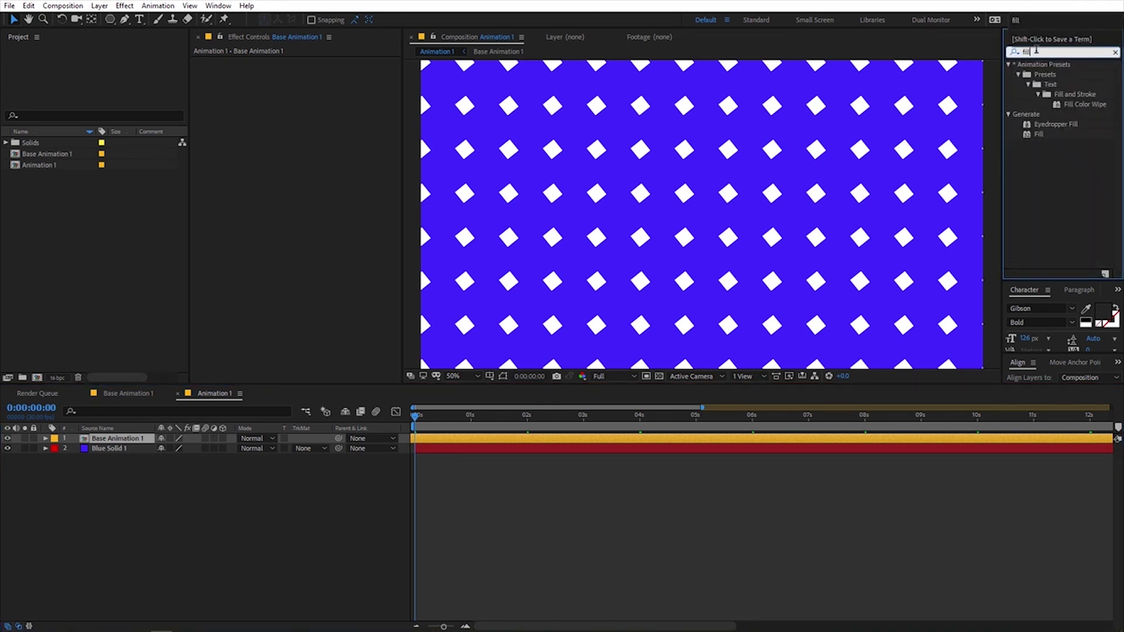
pyautogui.moveTo(1038, 134); pyautogui.dragTo(179, 442)
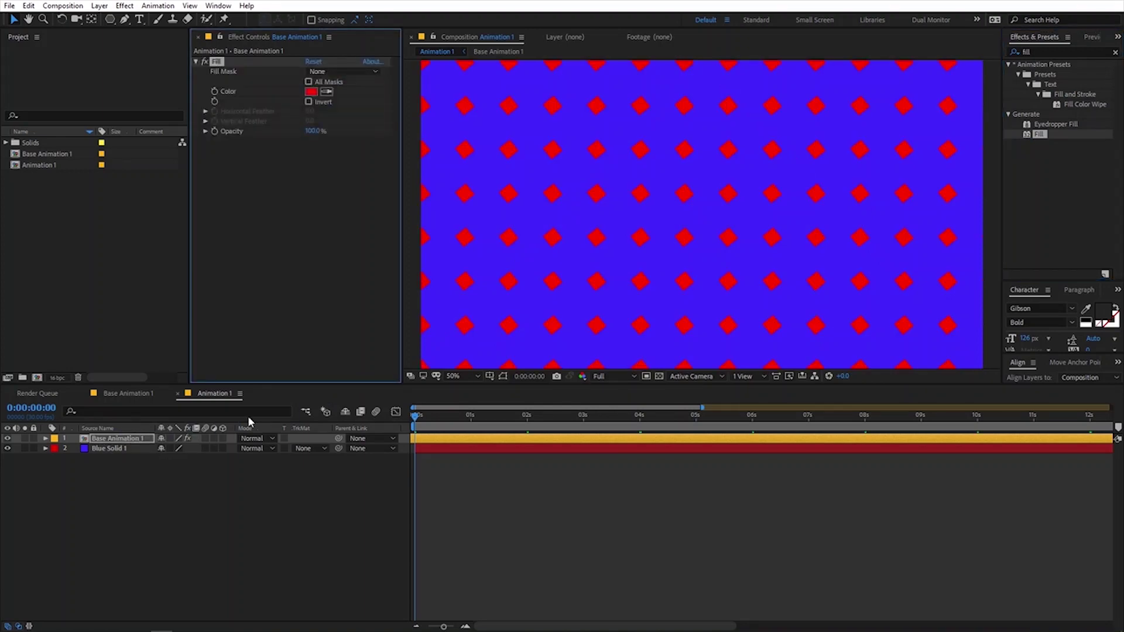
pyautogui.click(326, 91)
pyautogui.click(464, 88)
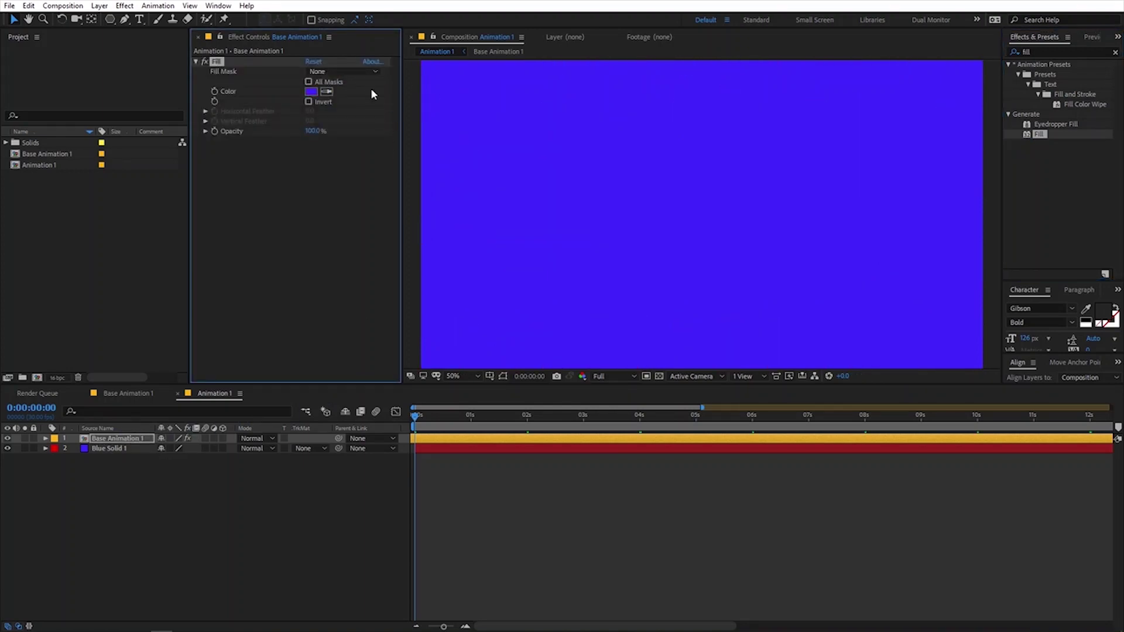
# - Darken the Fill color of the squares to 1600B9 and preview the animation
pyautogui.click(311, 91)
pyautogui.moveTo(167, 278)
pyautogui.mouseDown()
pyautogui.moveTo(148, 278)
pyautogui.moveTo(187, 282)
pyautogui.moveTo(219, 323)
pyautogui.mouseUp()
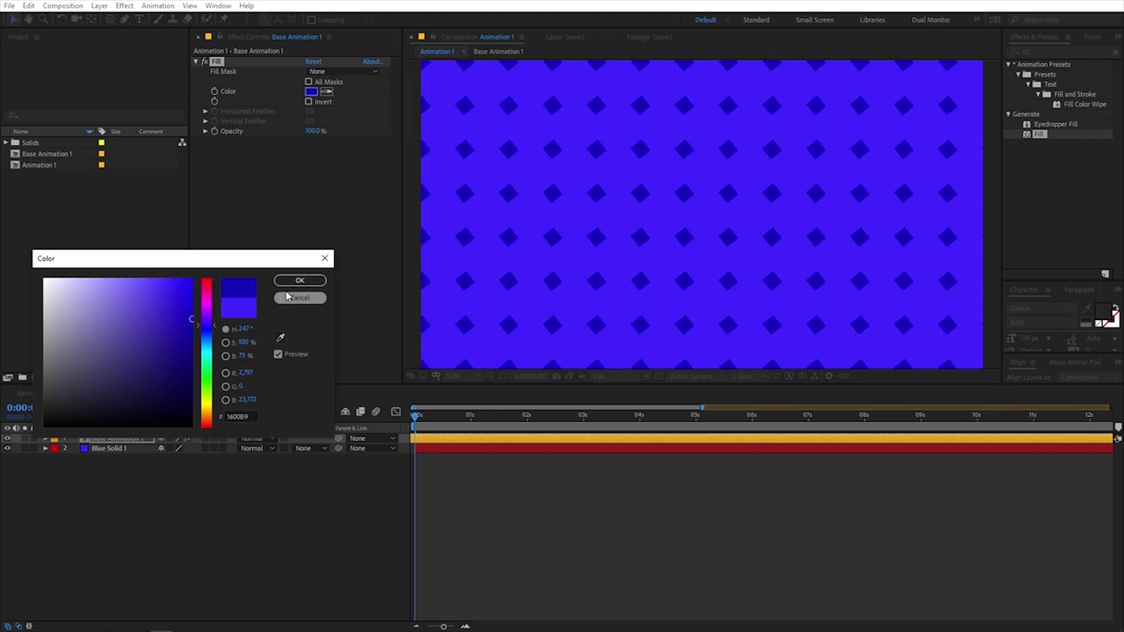
pyautogui.click(300, 280)
pyautogui.press('space')
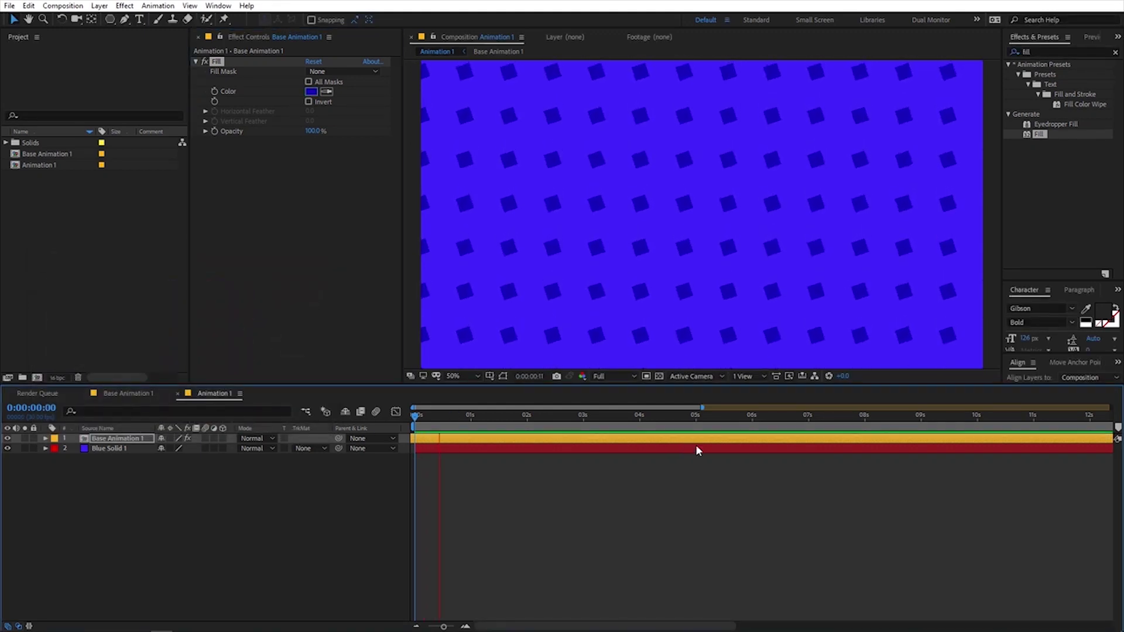
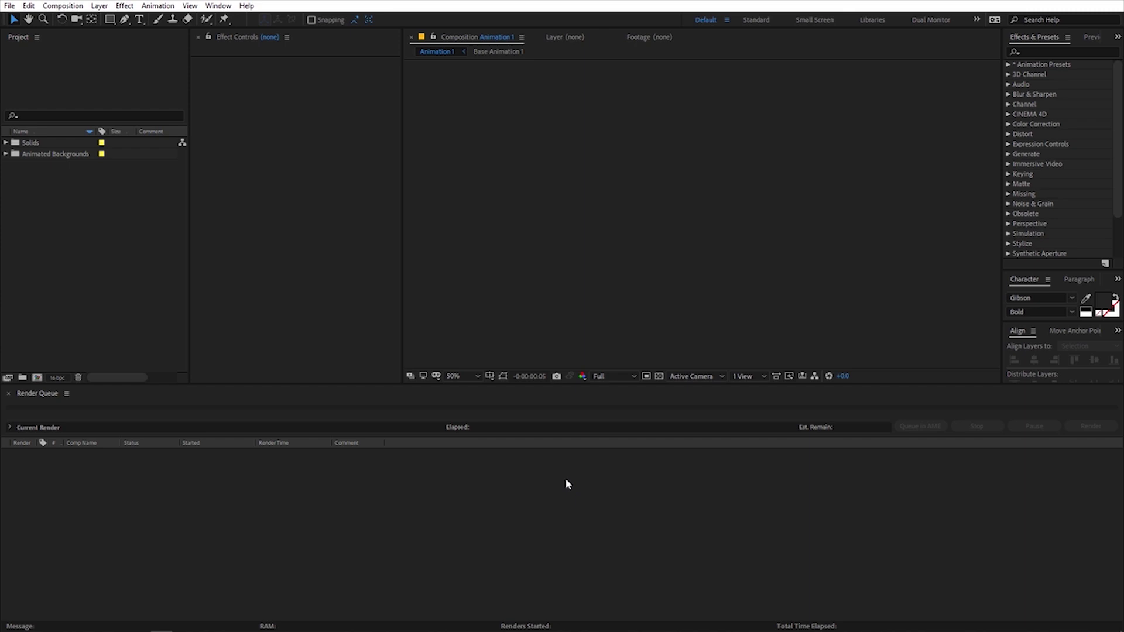
# - Create a 500 × 500 px composition named Base Animation 2 with a duration of 0:00:05:00
pyautogui.click(62, 6)
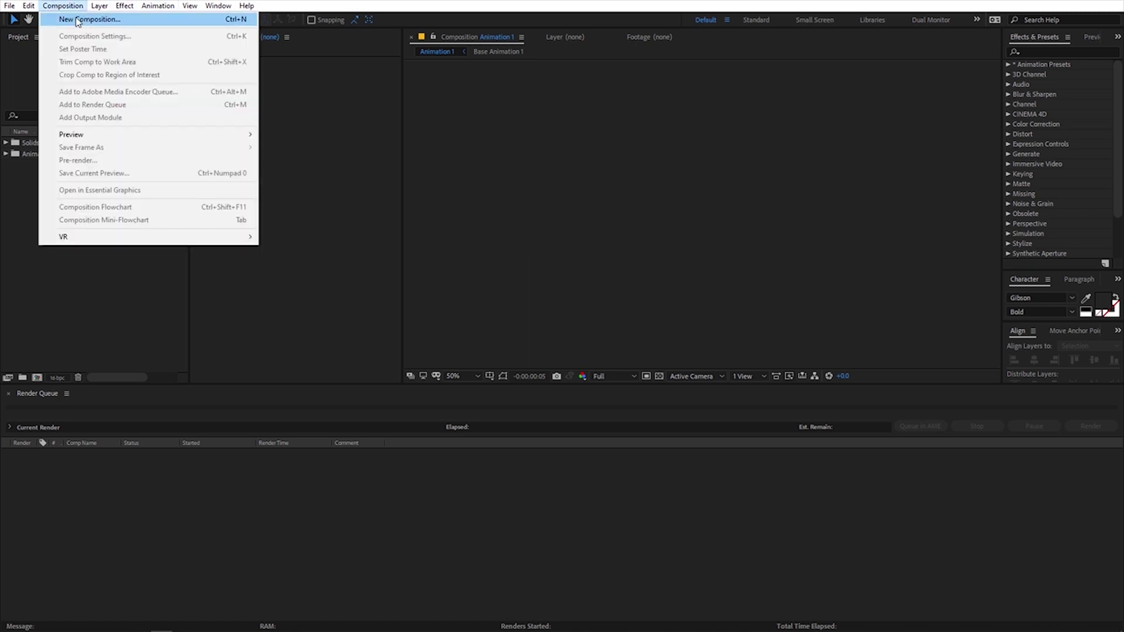
pyautogui.click(78, 21)
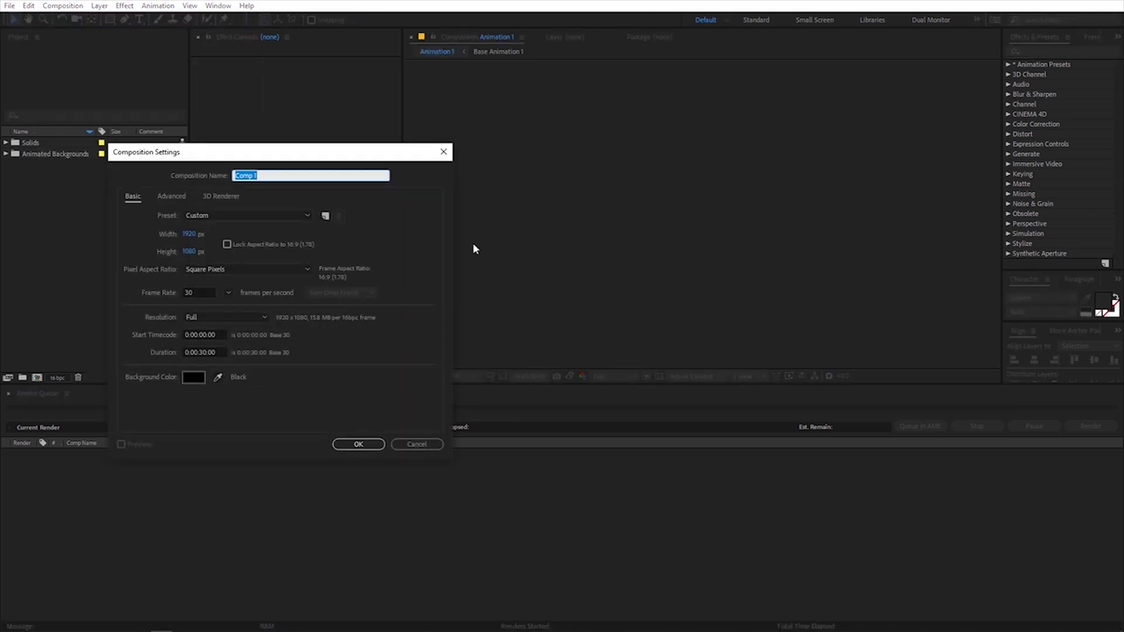
pyautogui.write('Base Animation 2')
pyautogui.click(190, 234)
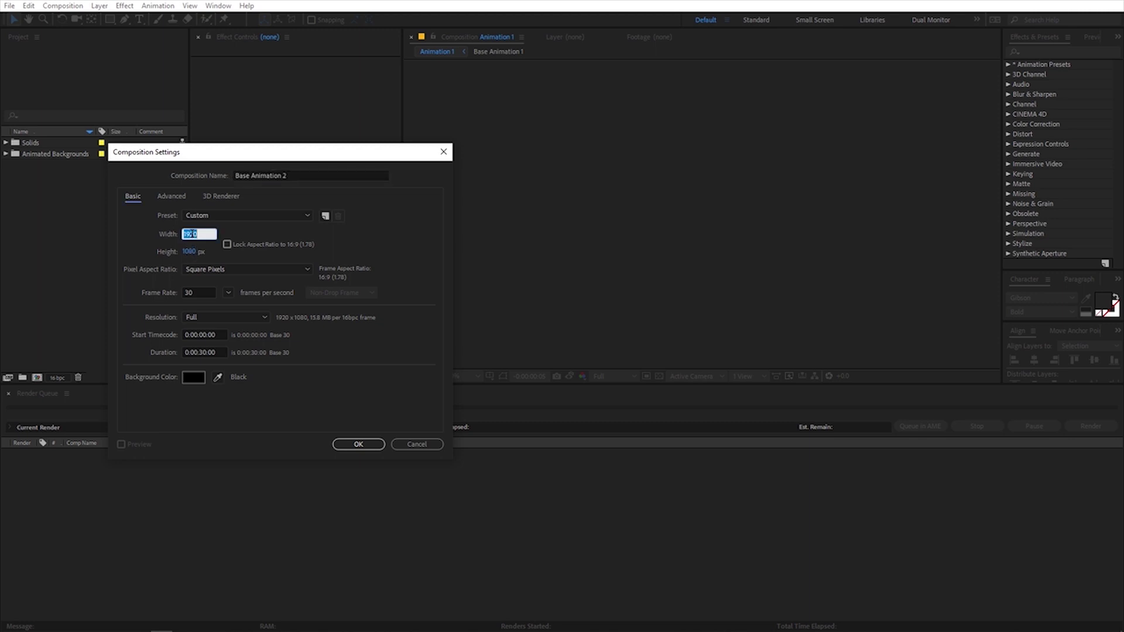
pyautogui.write('500')
pyautogui.press('Tab')
pyautogui.write('500')
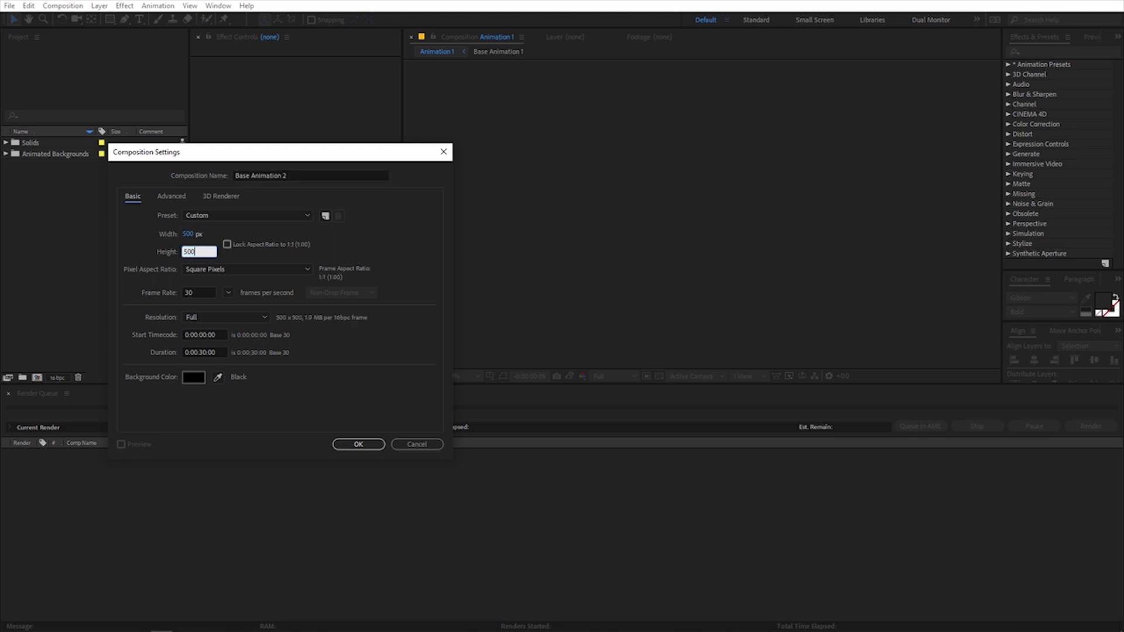
pyautogui.click(204, 351)
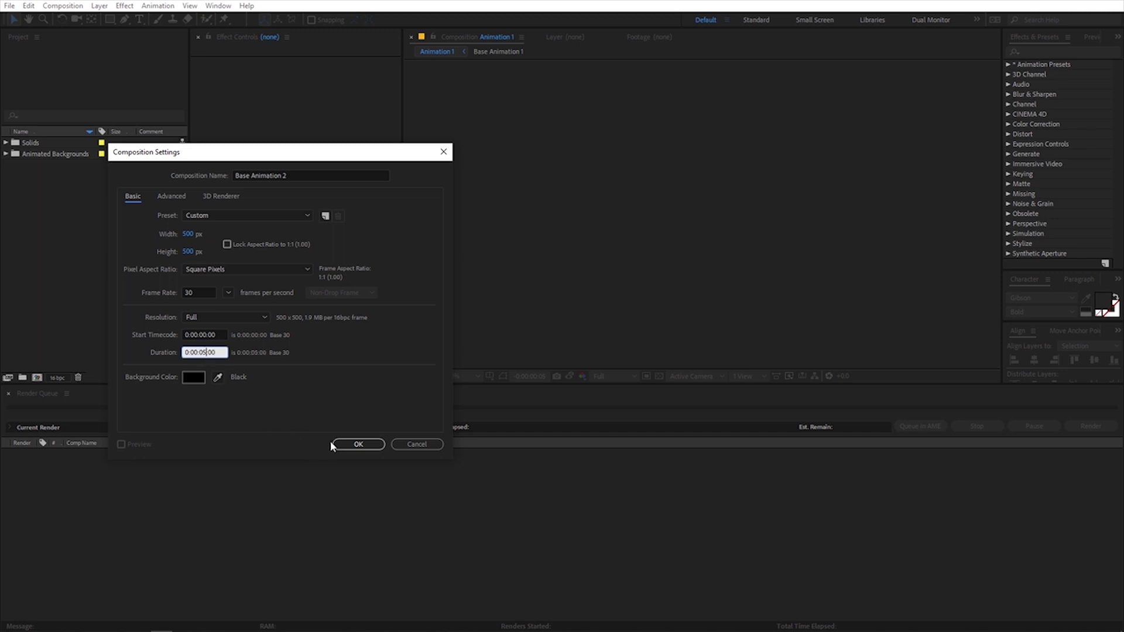
pyautogui.click(363, 446)
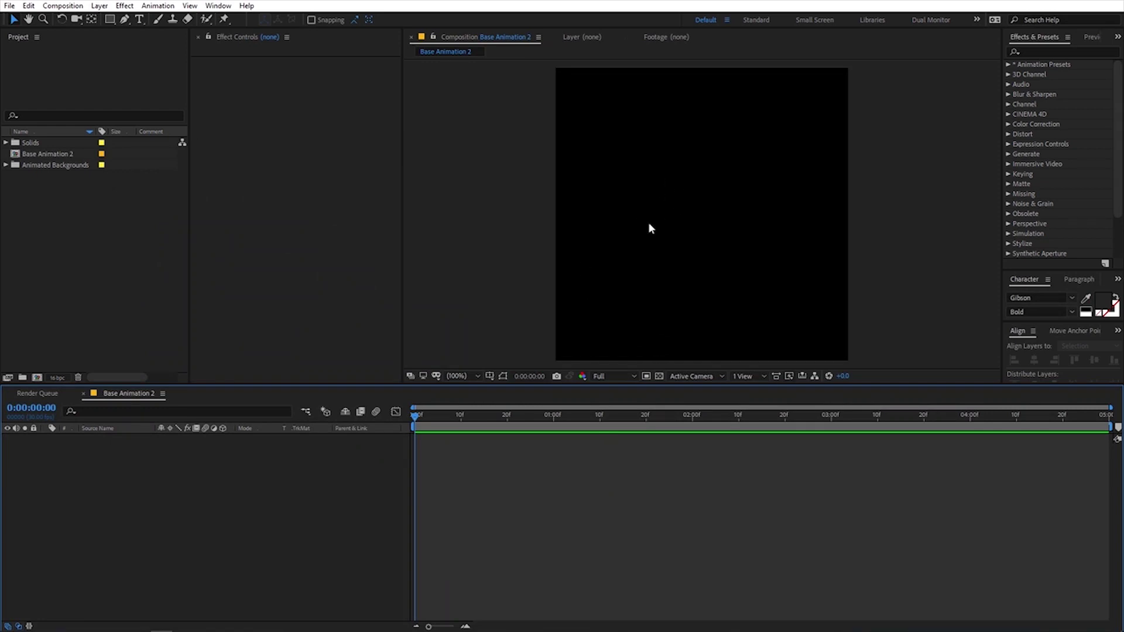
# - Draw an upright white triangle of about 257 px outer radius with the Polygon tool and center it horizontally and vertically in the composition
pyautogui.click(109, 20)
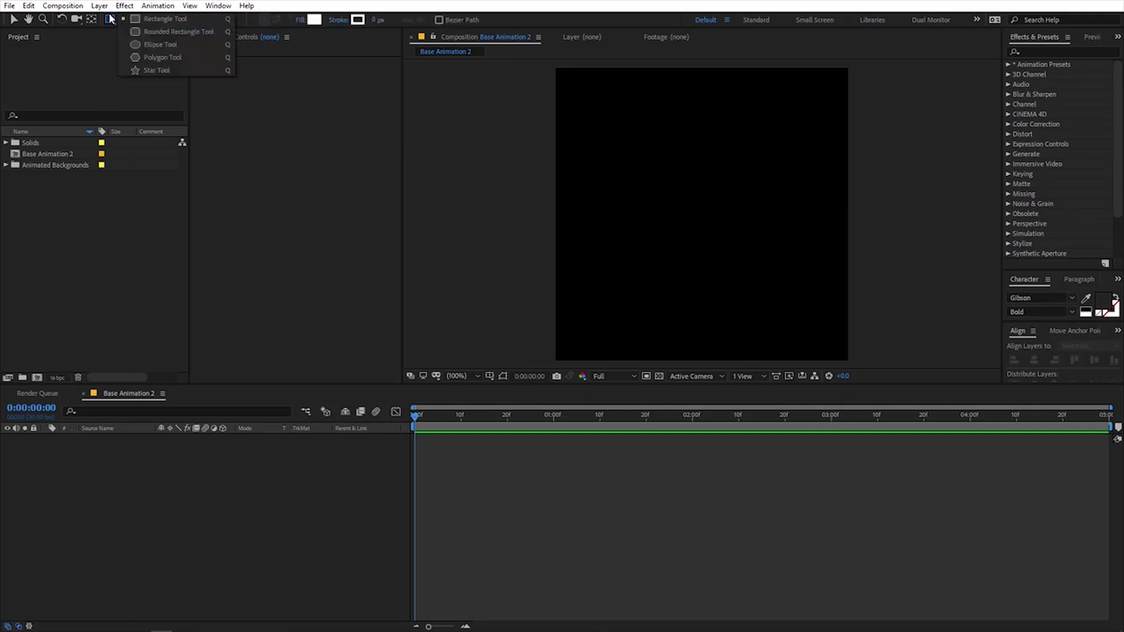
pyautogui.click(148, 57)
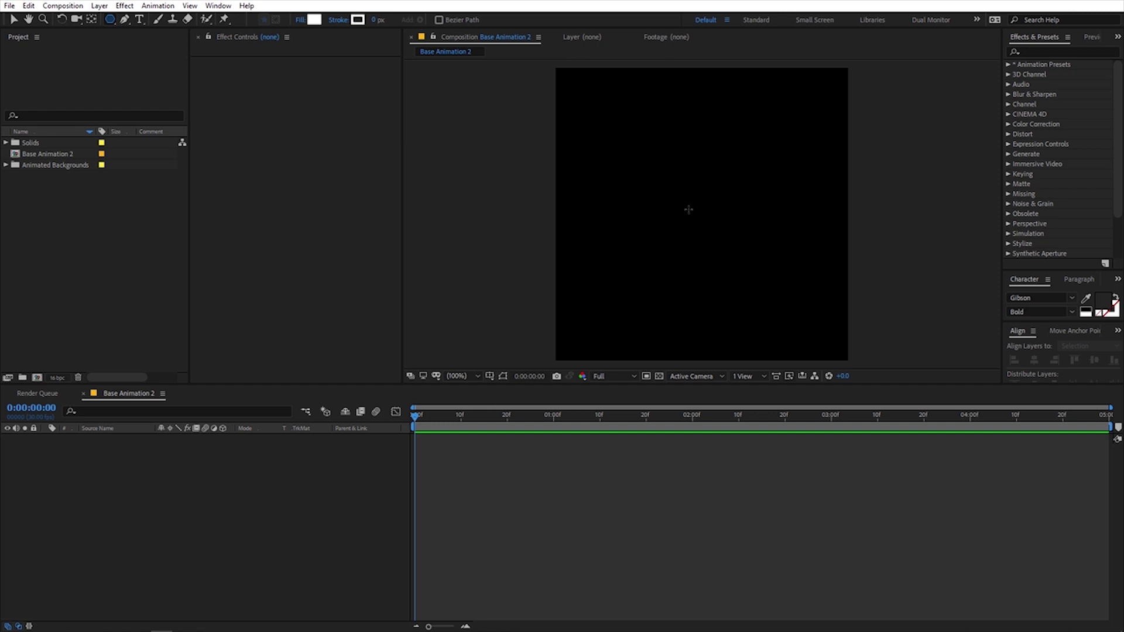
pyautogui.moveTo(701, 221); pyautogui.dragTo(755, 217)
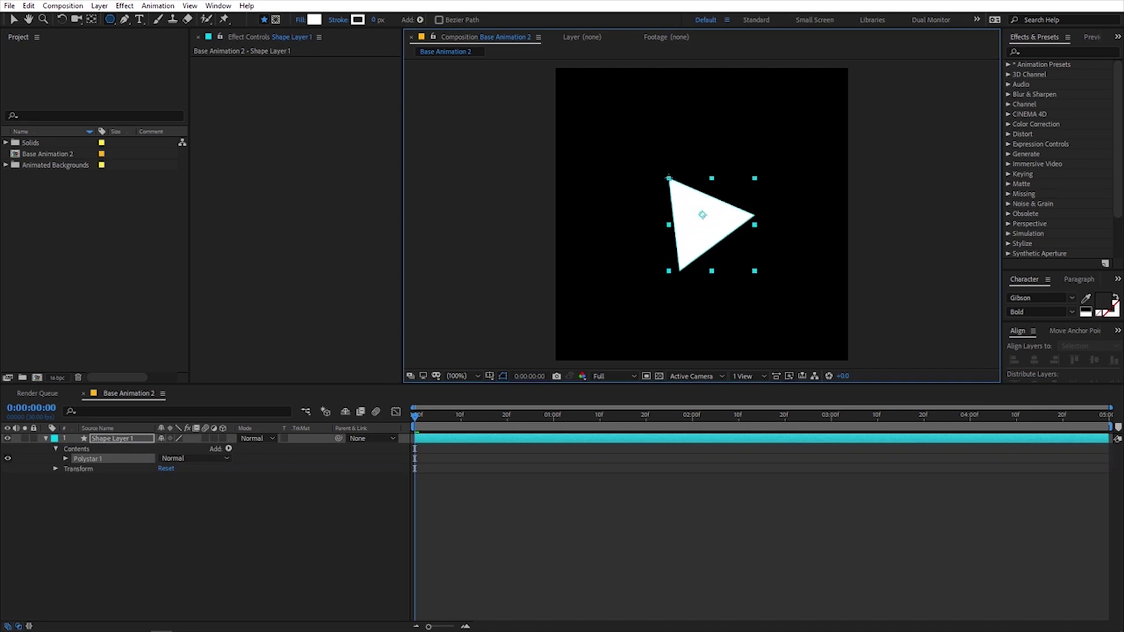
pyautogui.moveTo(668, 177); pyautogui.dragTo(653, 79)
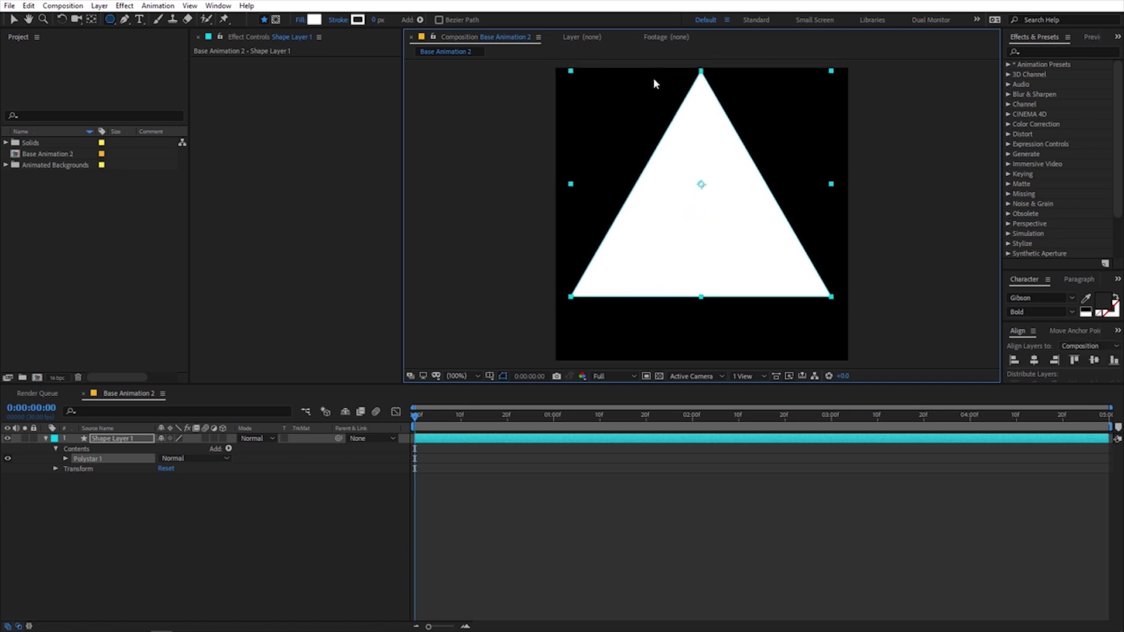
pyautogui.click(1034, 360)
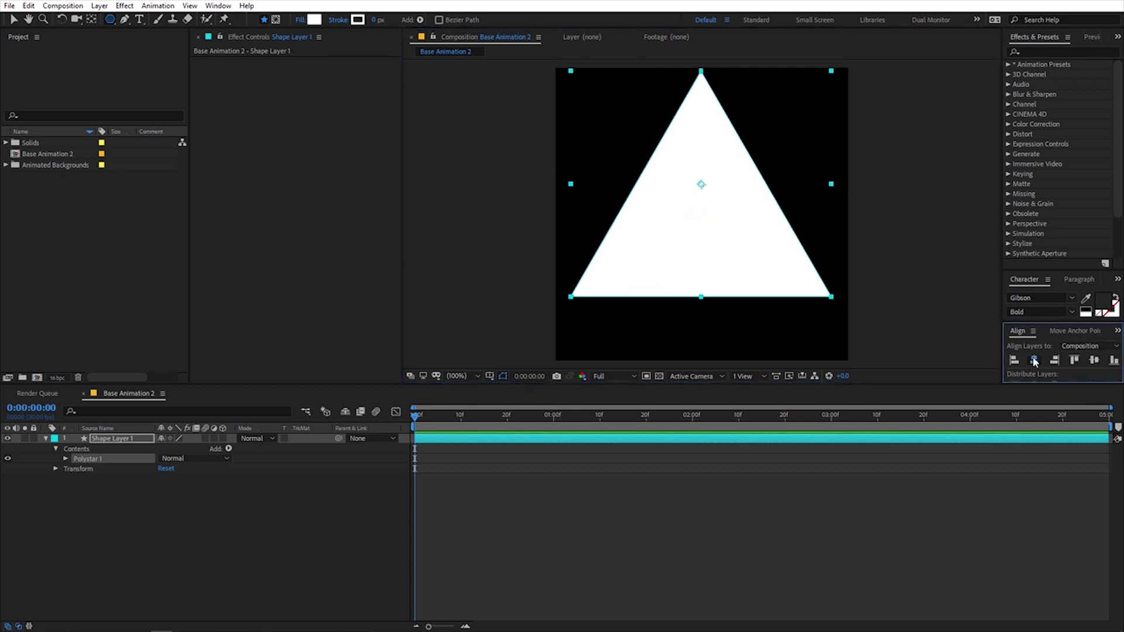
pyautogui.click(1095, 361)
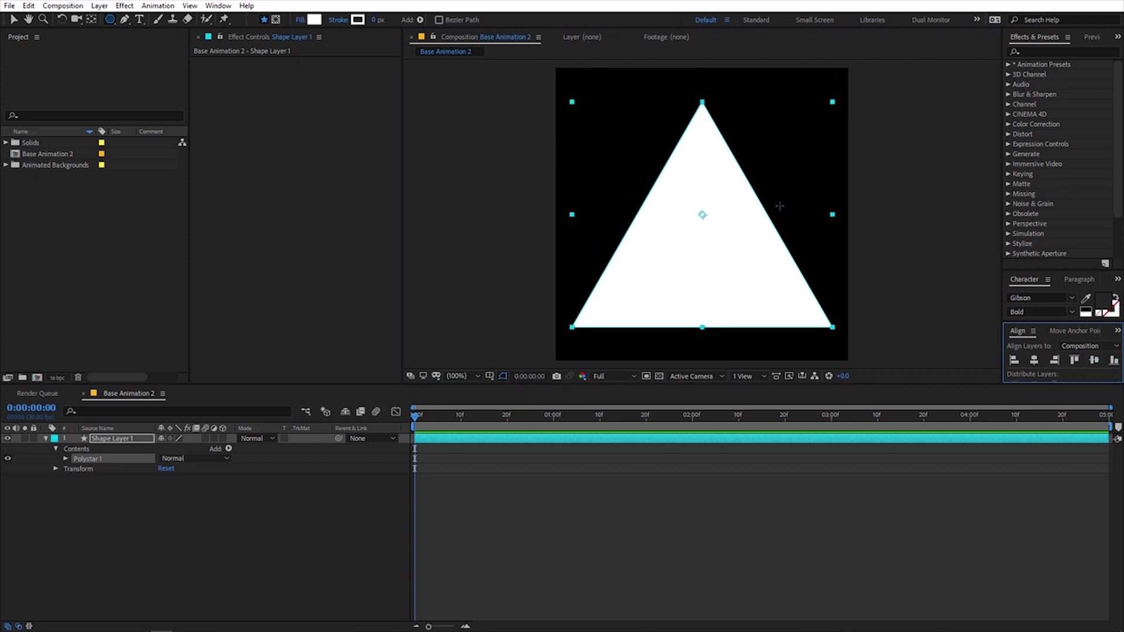
# - Set the Polystar Path's Points to 4 and its Rotation to 45° to make an upright square, and select Shape Layer 1
pyautogui.click(65, 459)
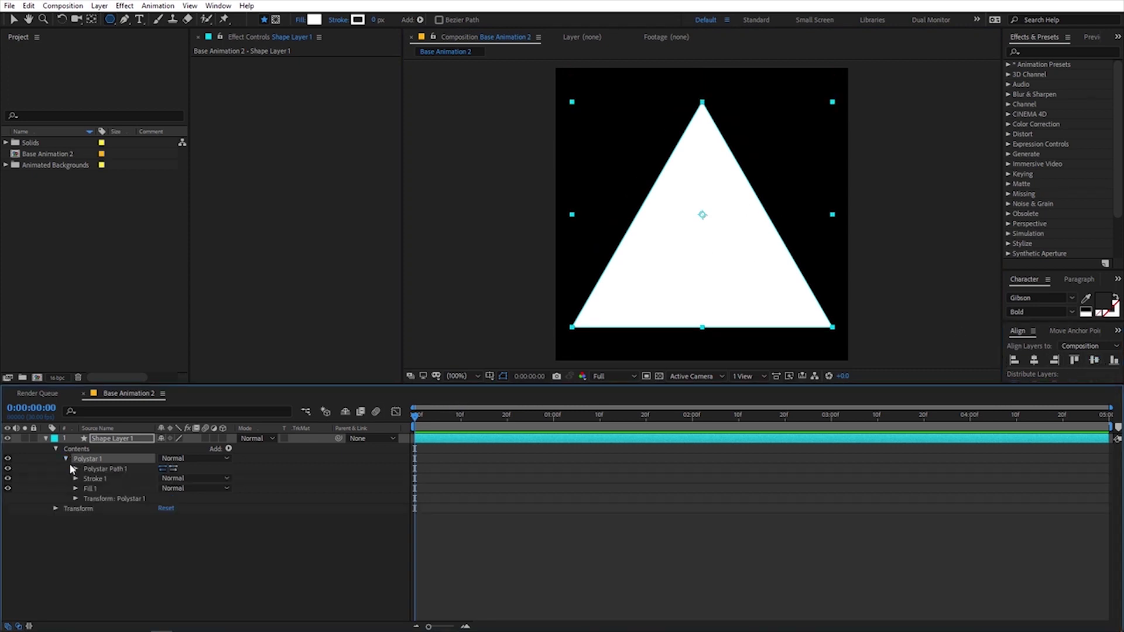
pyautogui.click(75, 468)
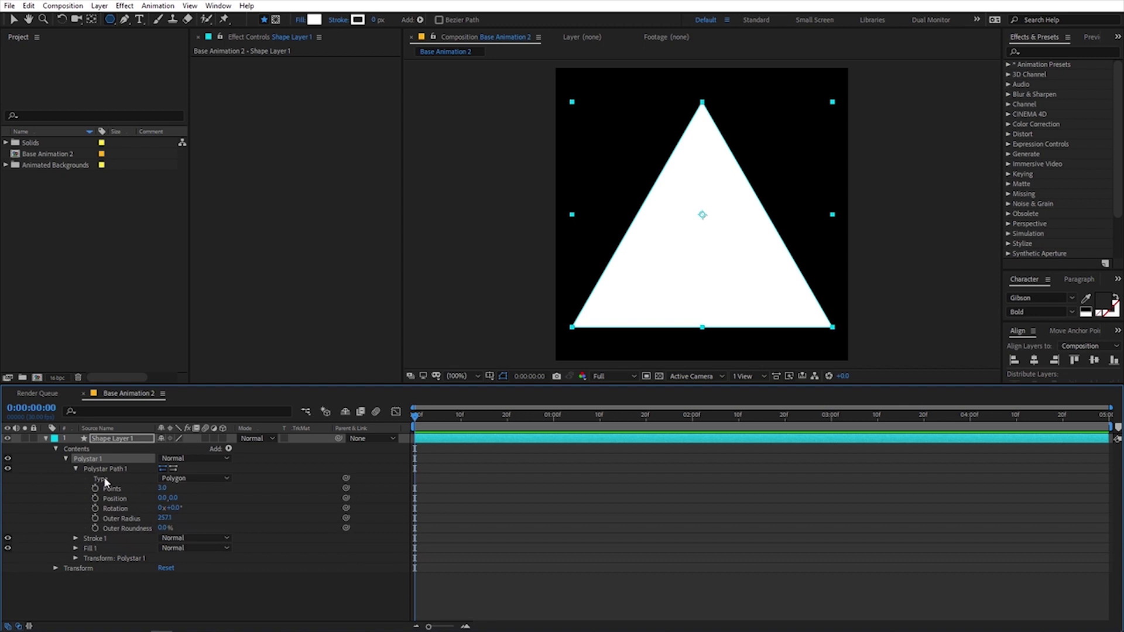
pyautogui.click(169, 487)
pyautogui.press('Return')
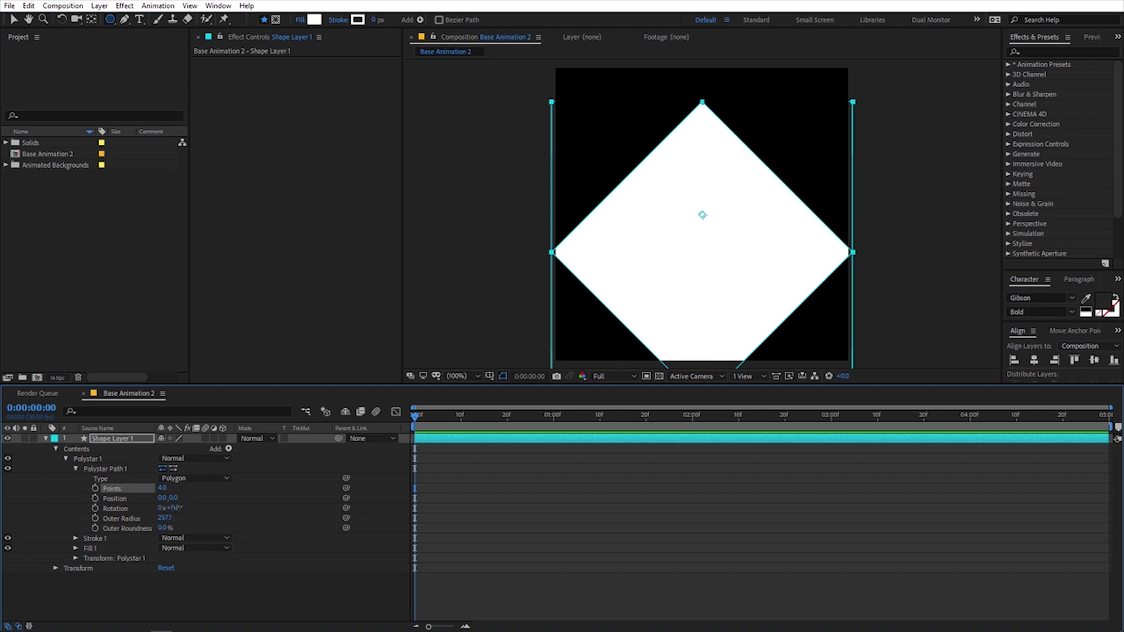
pyautogui.moveTo(174, 509); pyautogui.dragTo(182, 509)
pyautogui.click(176, 509)
pyautogui.write('4')
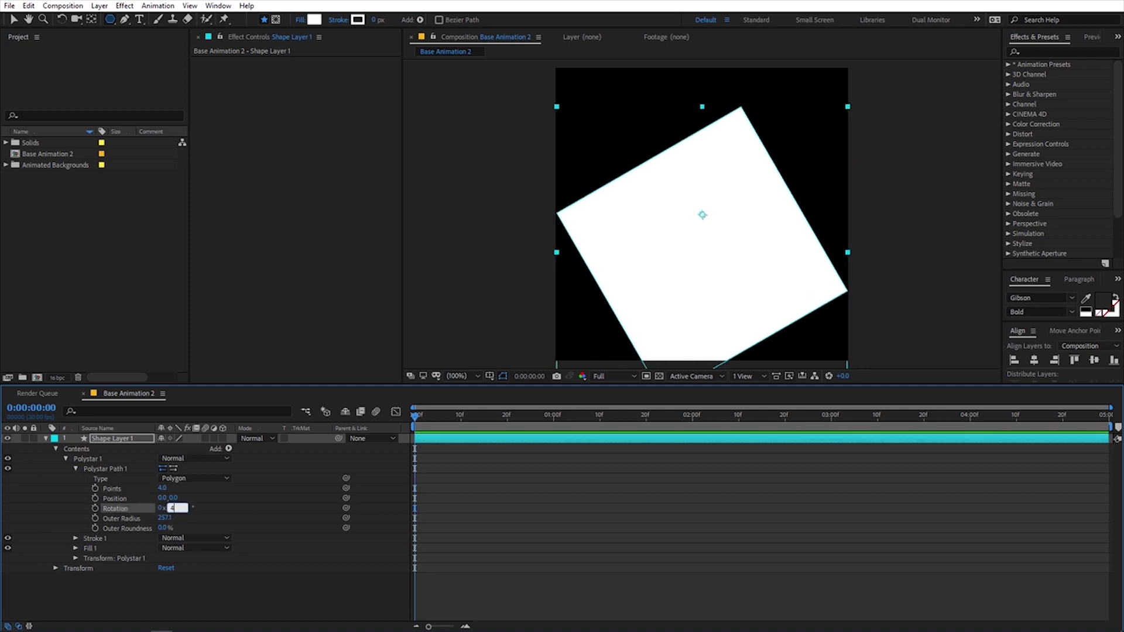
pyautogui.write('5')
pyautogui.press('Return')
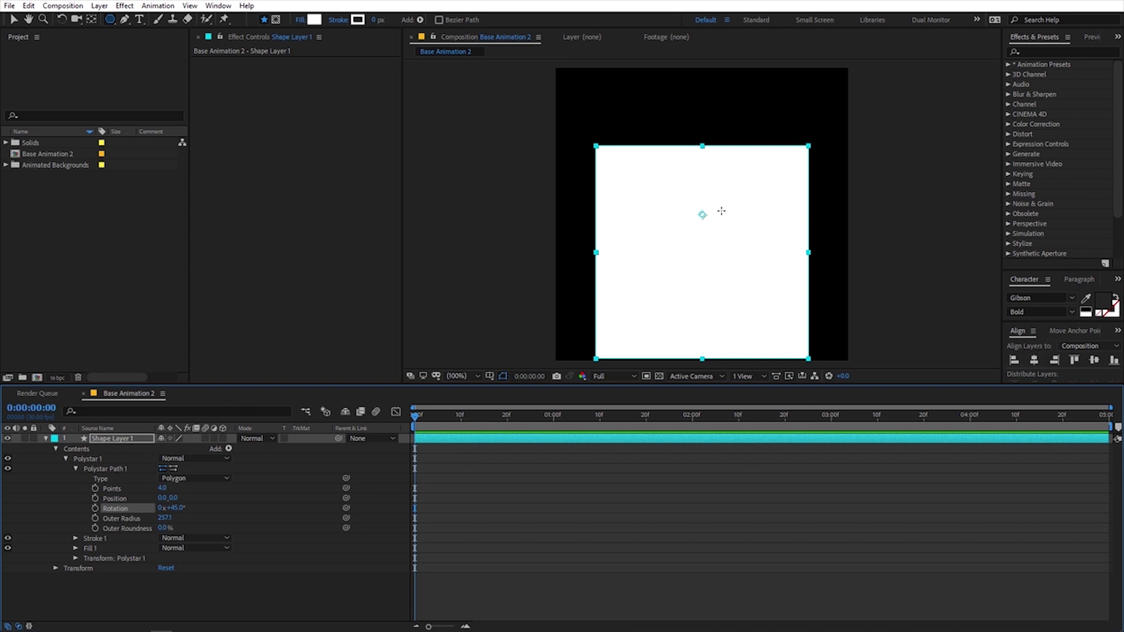
pyautogui.click(109, 439)
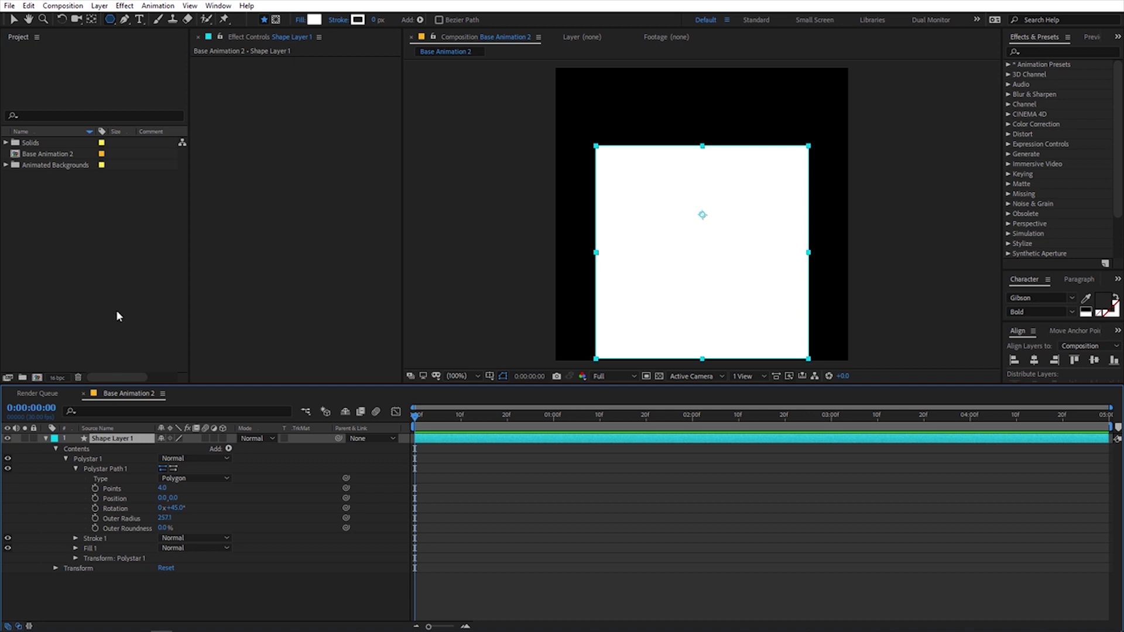
# - Center Shape Layer 1's anchor point on the square and align the layer horizontally and vertically to the composition's center
pyautogui.click(90, 21)
pyautogui.hotkey('ctrl', 'alt', 'Home')
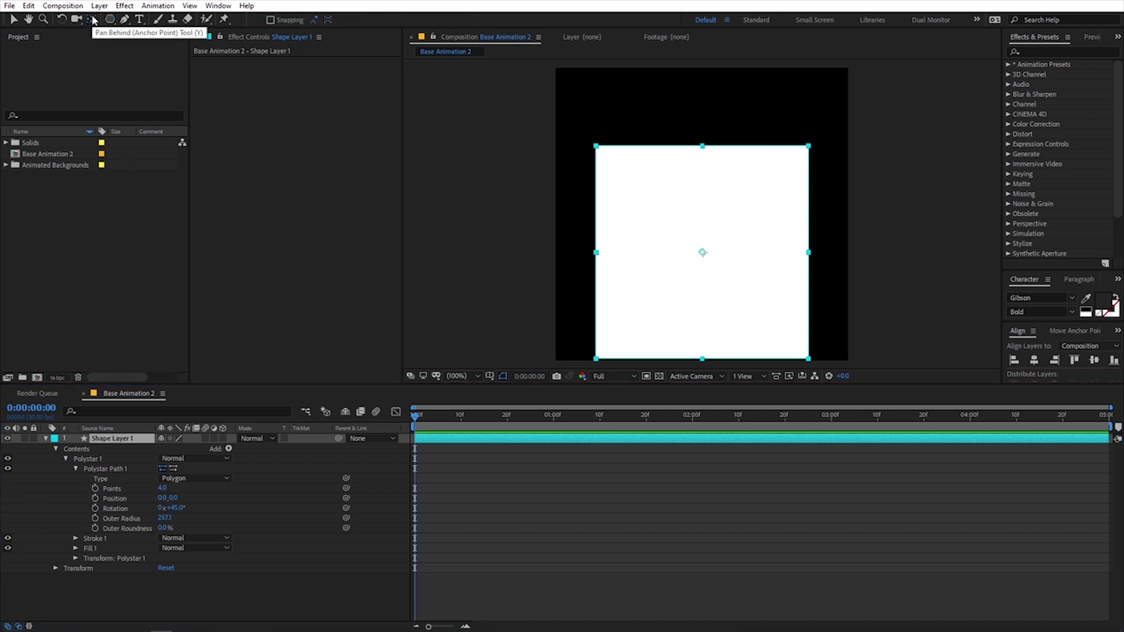
pyautogui.click(1036, 362)
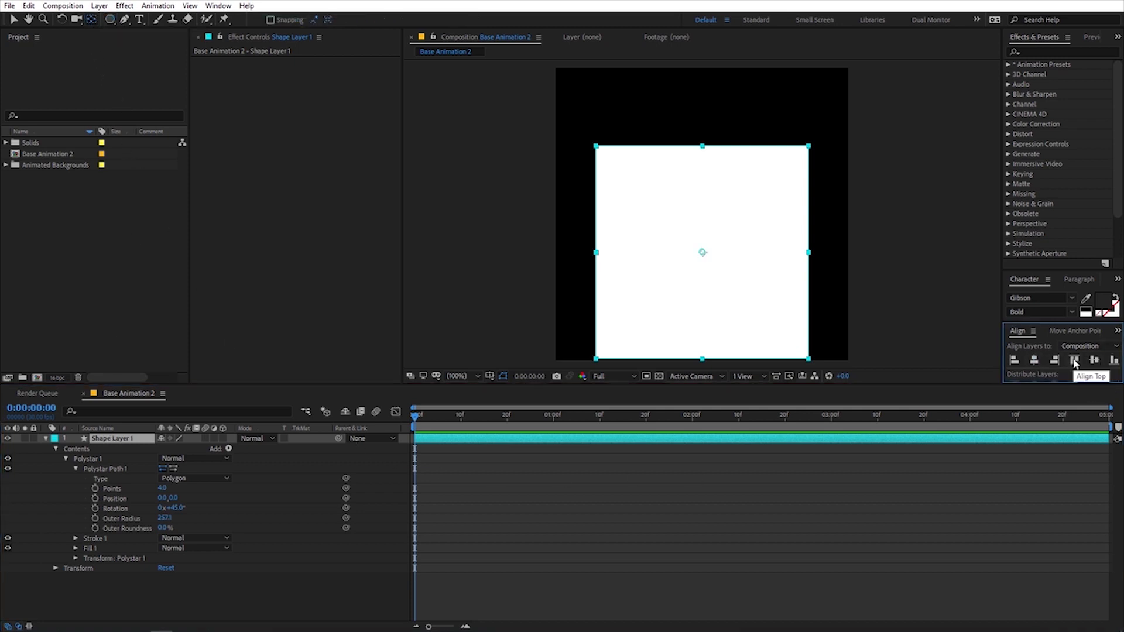
pyautogui.click(1096, 363)
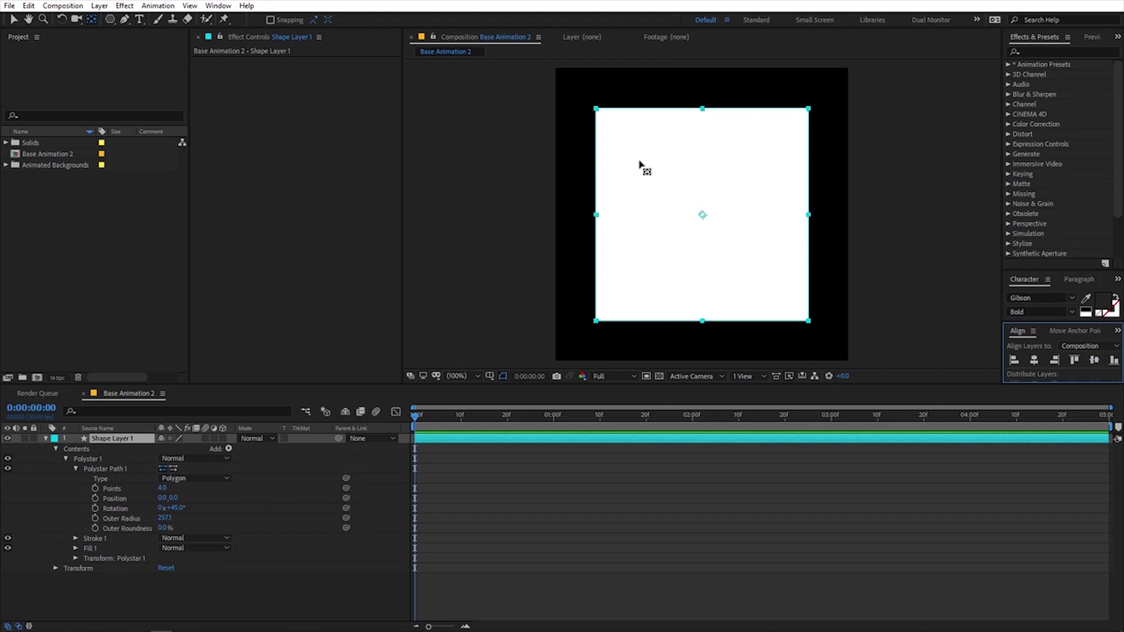
pyautogui.click(45, 439)
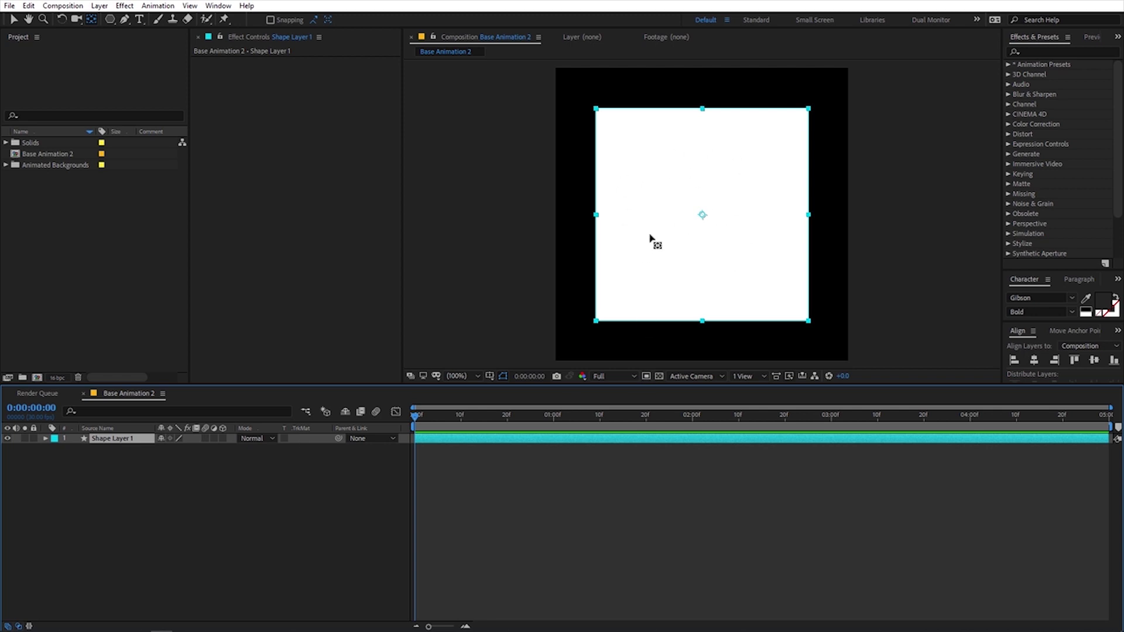
# - Remove the square's fill by setting its Fill Options to None
pyautogui.press('v')
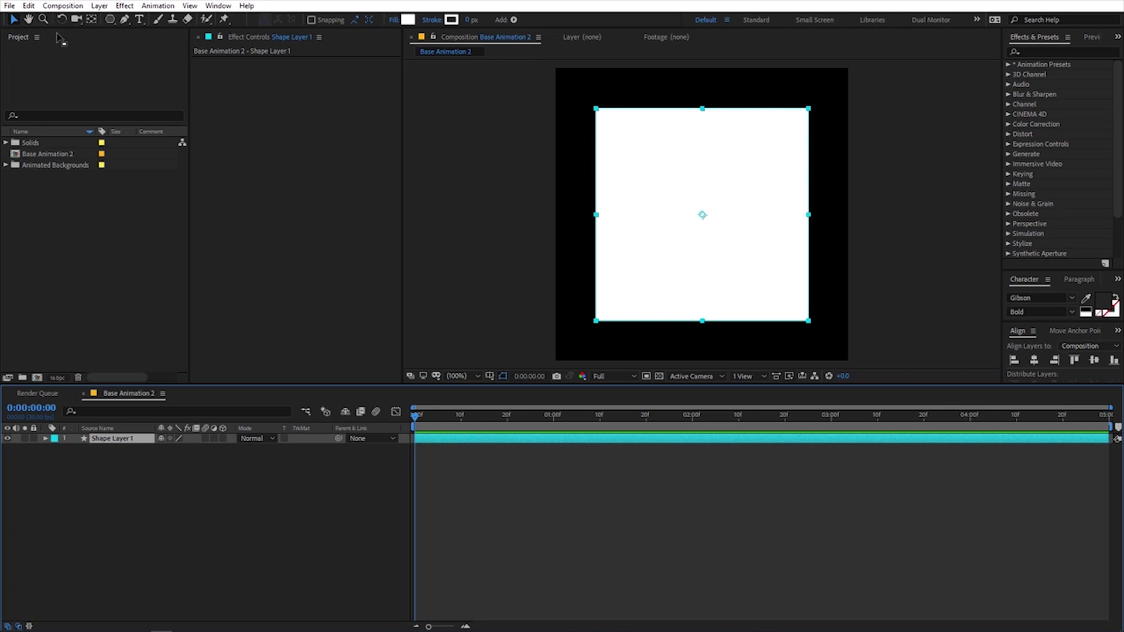
pyautogui.click(393, 20)
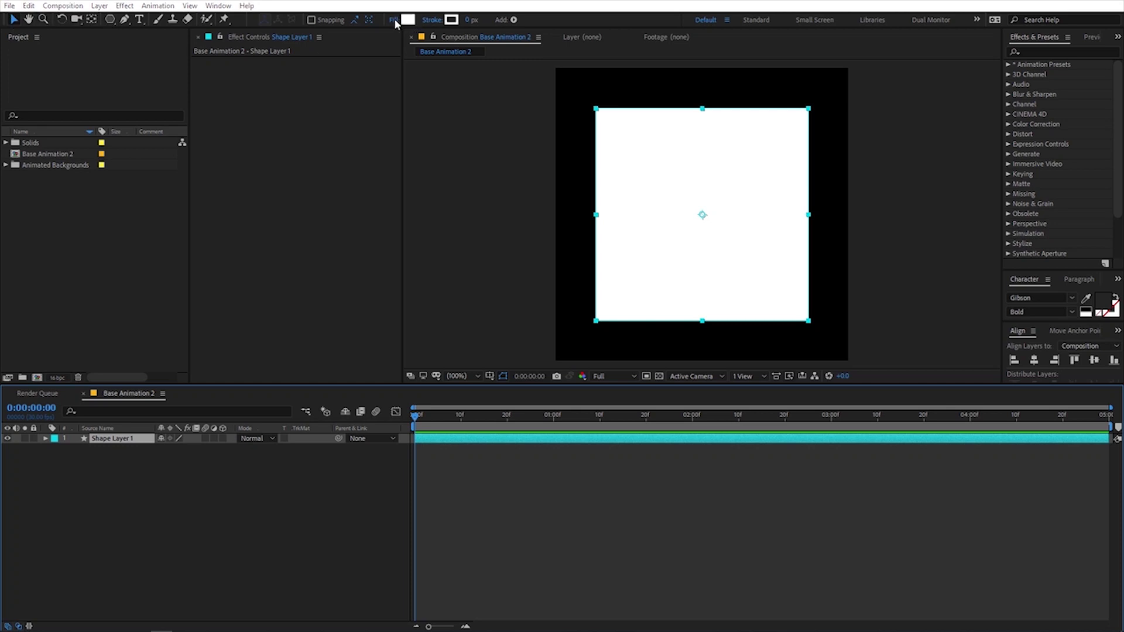
pyautogui.click(88, 56)
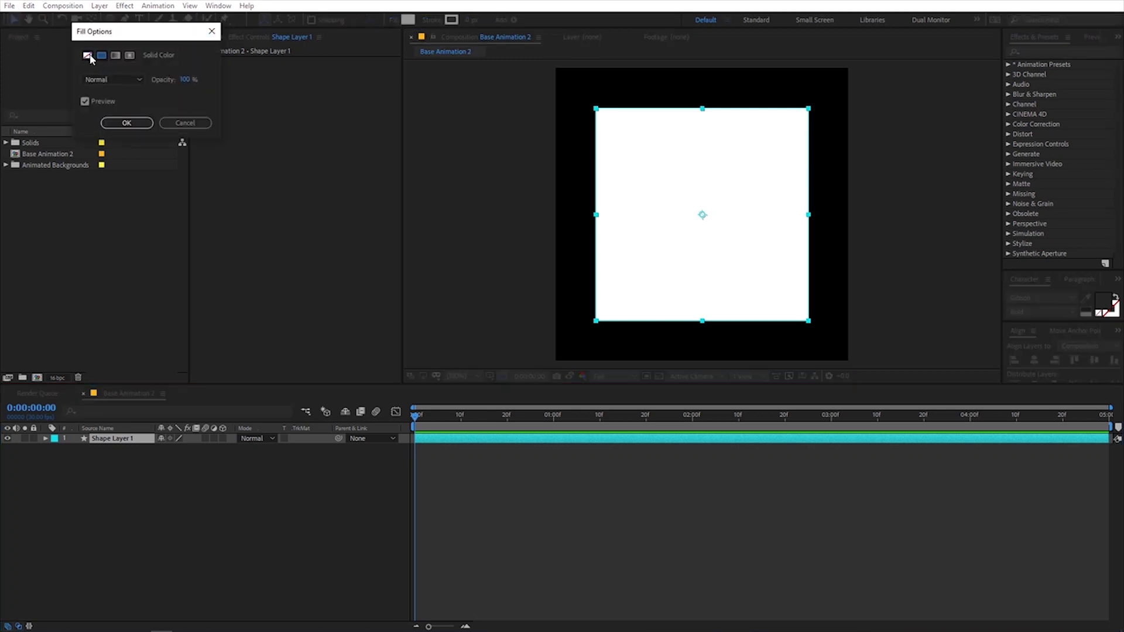
pyautogui.click(120, 121)
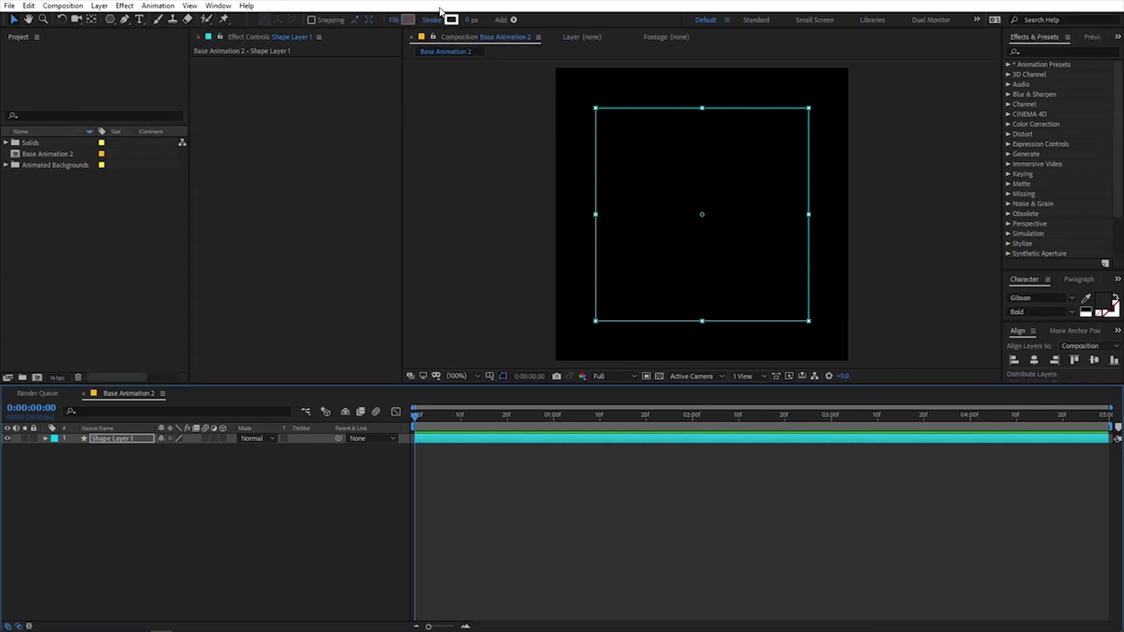
# - Give the square a 30 px white stroke and align it to the composition's horizontal center
pyautogui.moveTo(469, 20); pyautogui.dragTo(490, 20)
pyautogui.click(473, 20)
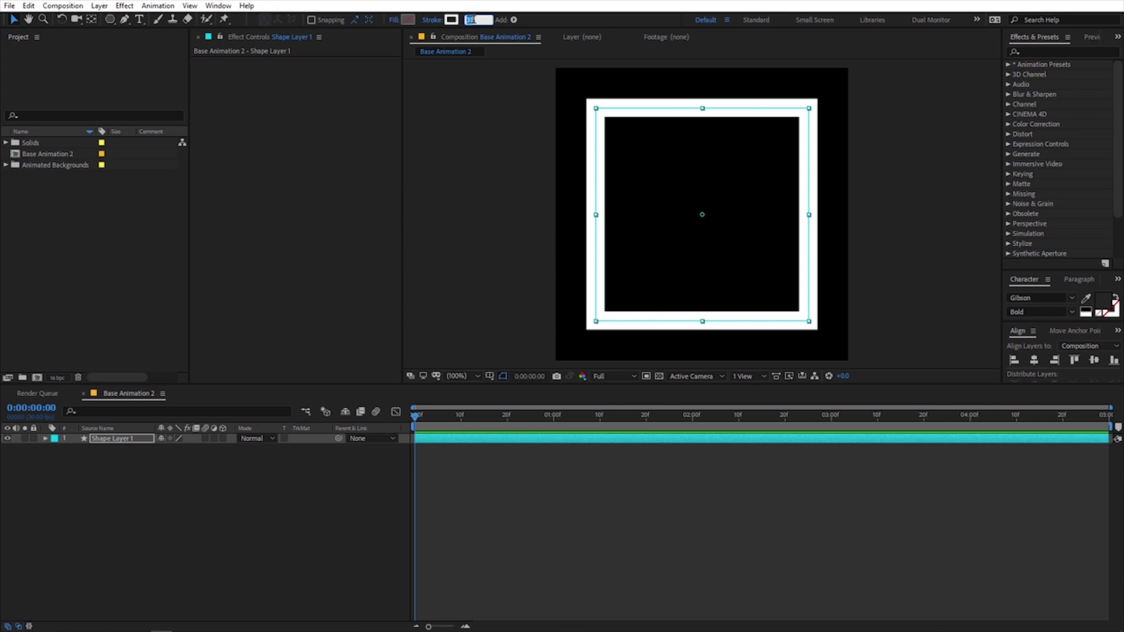
pyautogui.write('30')
pyautogui.press('Return')
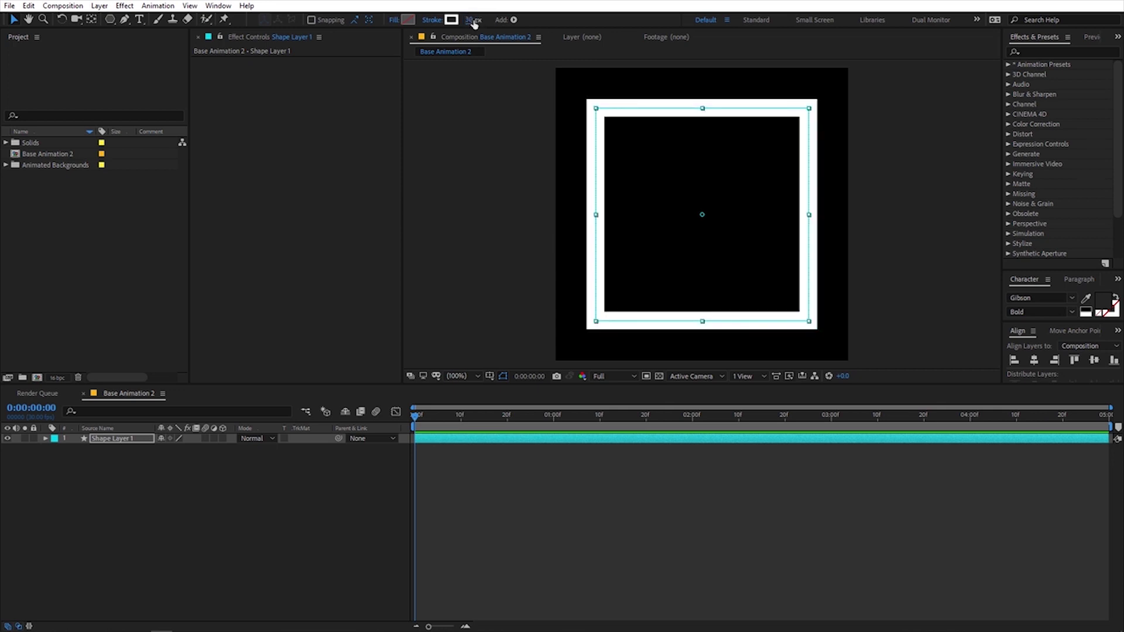
pyautogui.click(1035, 363)
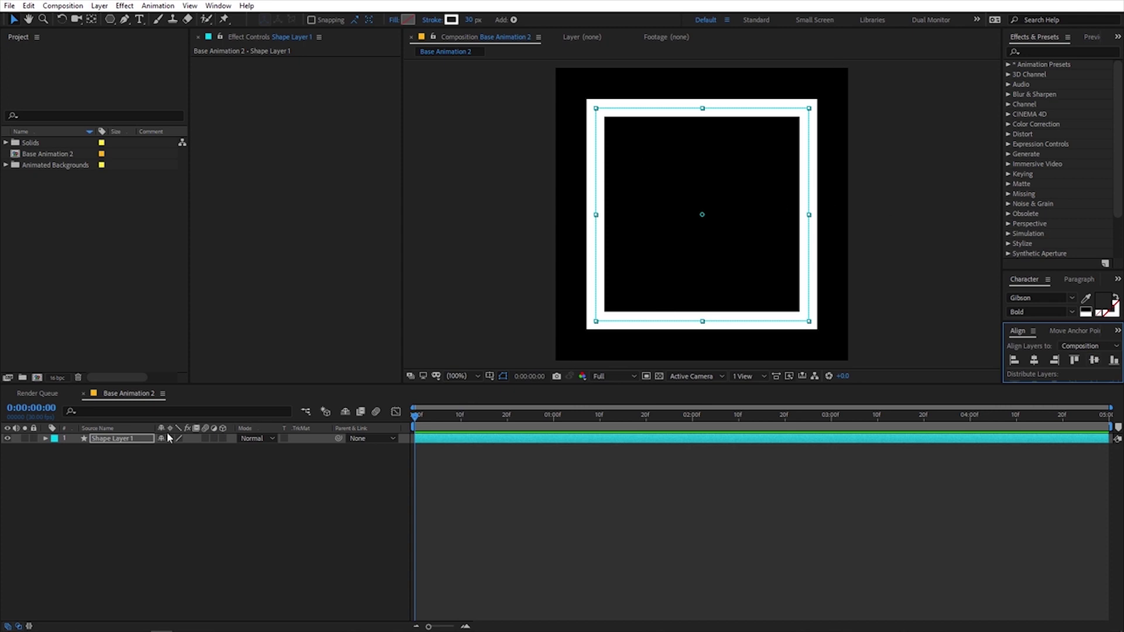
pyautogui.click(111, 438)
pyautogui.press('s')
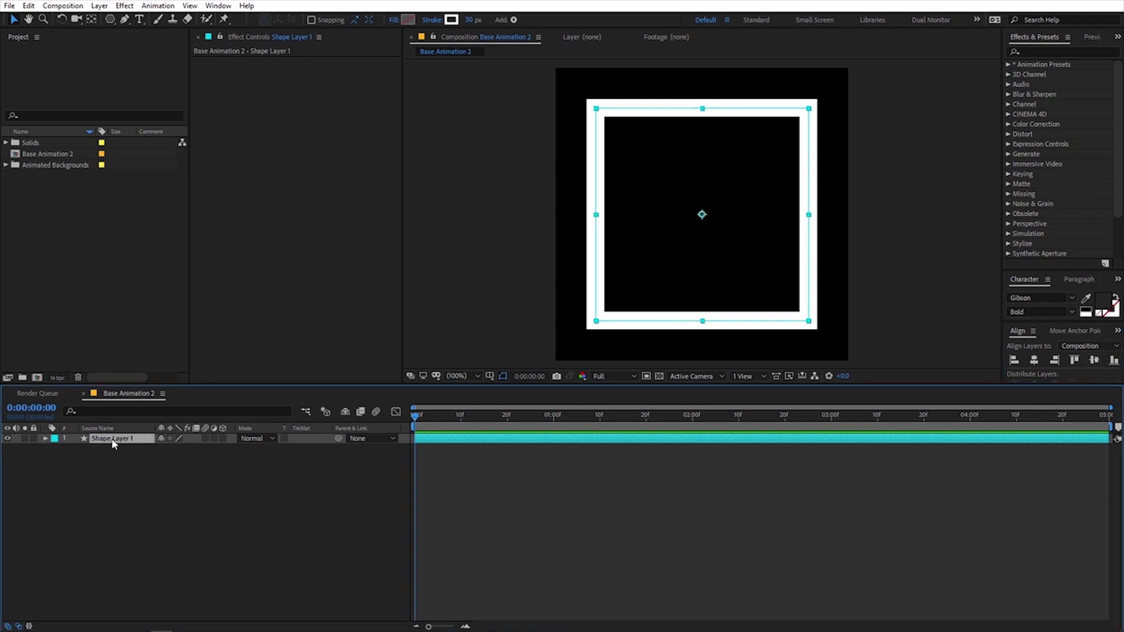
pyautogui.moveTo(175, 452); pyautogui.dragTo(170, 451)
pyautogui.hotkey('ctrl', 'z')
# - Add a Trim Paths operator to Shape Layer 1 and show its properties
pyautogui.click(45, 440)
pyautogui.click(46, 439)
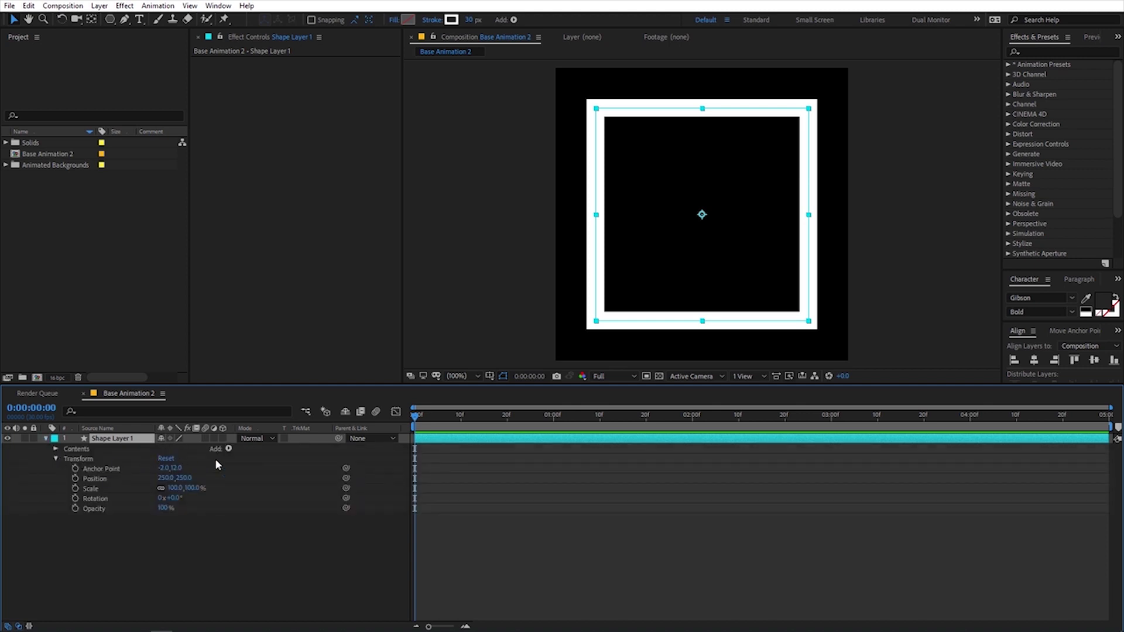
pyautogui.click(229, 449)
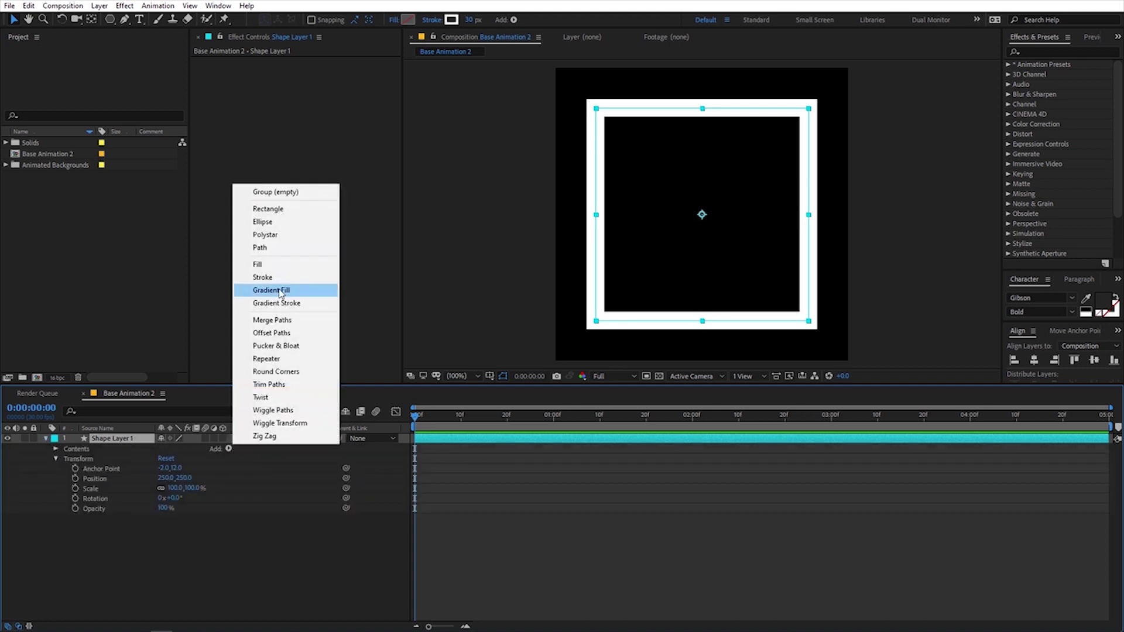
pyautogui.click(278, 389)
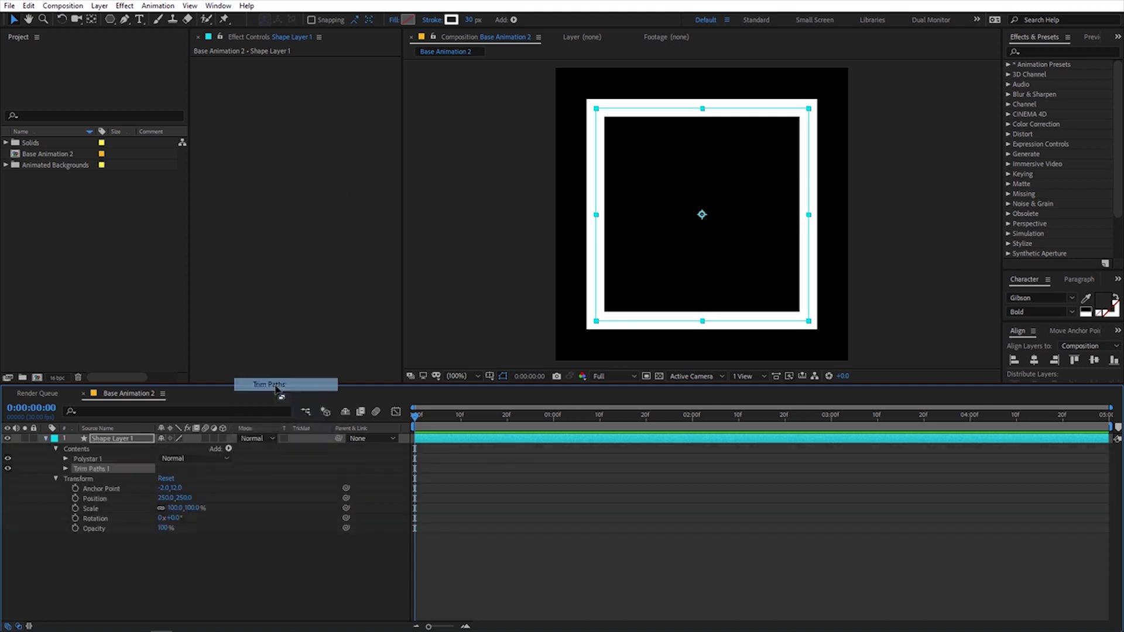
pyautogui.click(66, 469)
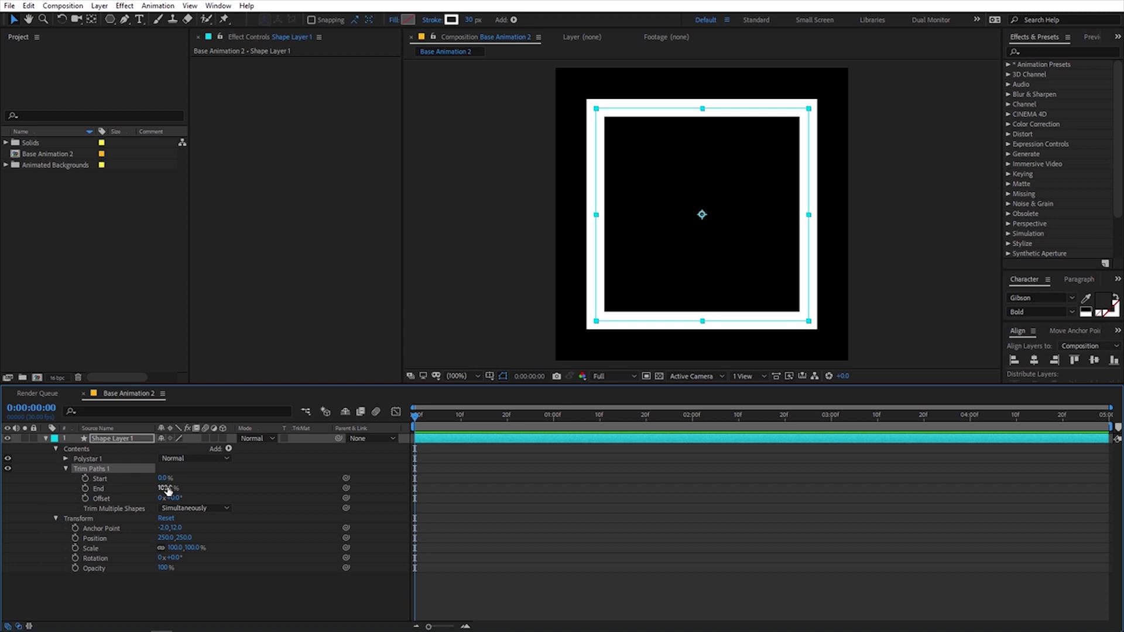
# - Set the Trim Paths End to 0% and start keyframing both Start and End at 0:00:00:00
pyautogui.moveTo(162, 489)
pyautogui.mouseDown()
pyautogui.moveTo(95, 497)
pyautogui.moveTo(182, 508)
pyautogui.moveTo(91, 521)
pyautogui.mouseUp()
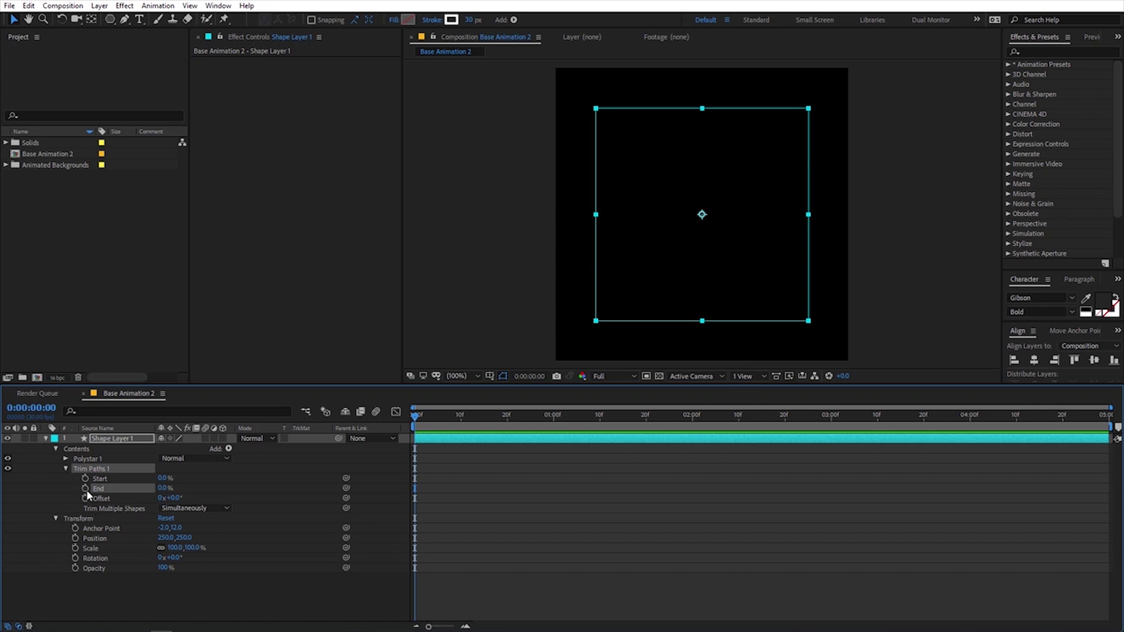
pyautogui.click(85, 489)
pyautogui.click(85, 478)
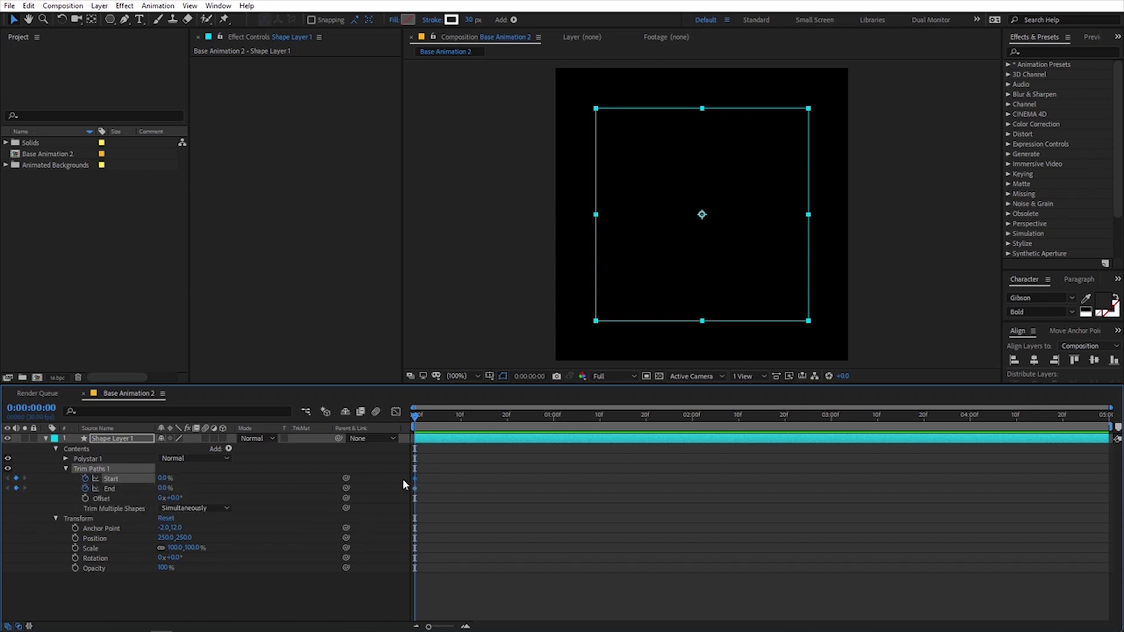
# - Keyframe both the Trim Paths End and Start at 100% at 0:00:03:00
pyautogui.moveTo(416, 415); pyautogui.dragTo(832, 433)
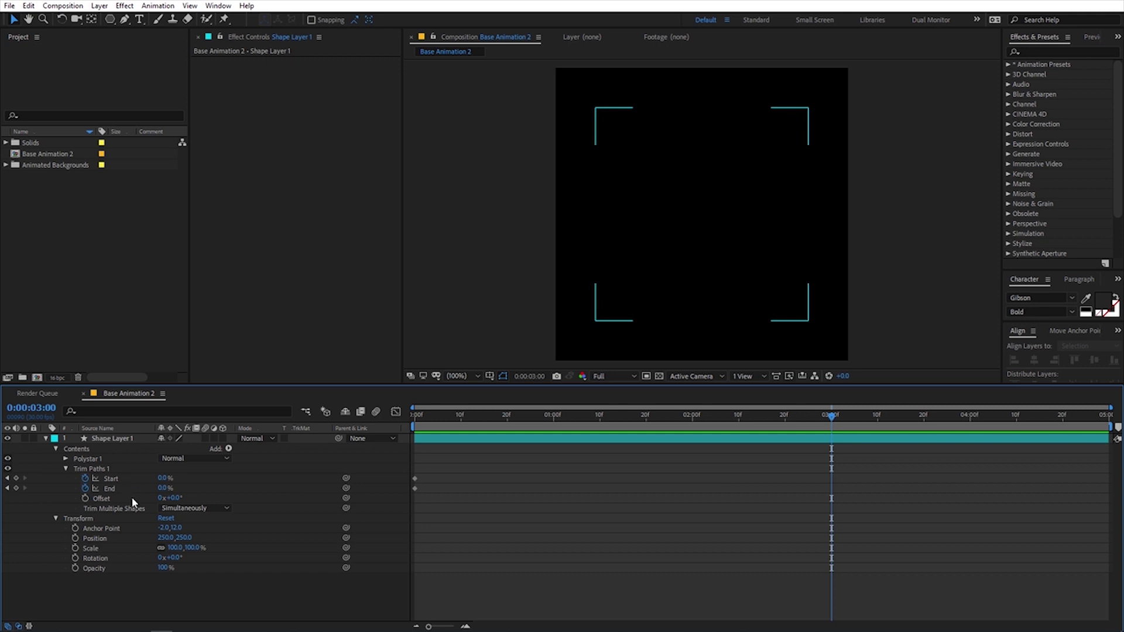
pyautogui.moveTo(163, 487); pyautogui.dragTo(270, 487)
pyautogui.click(515, 438)
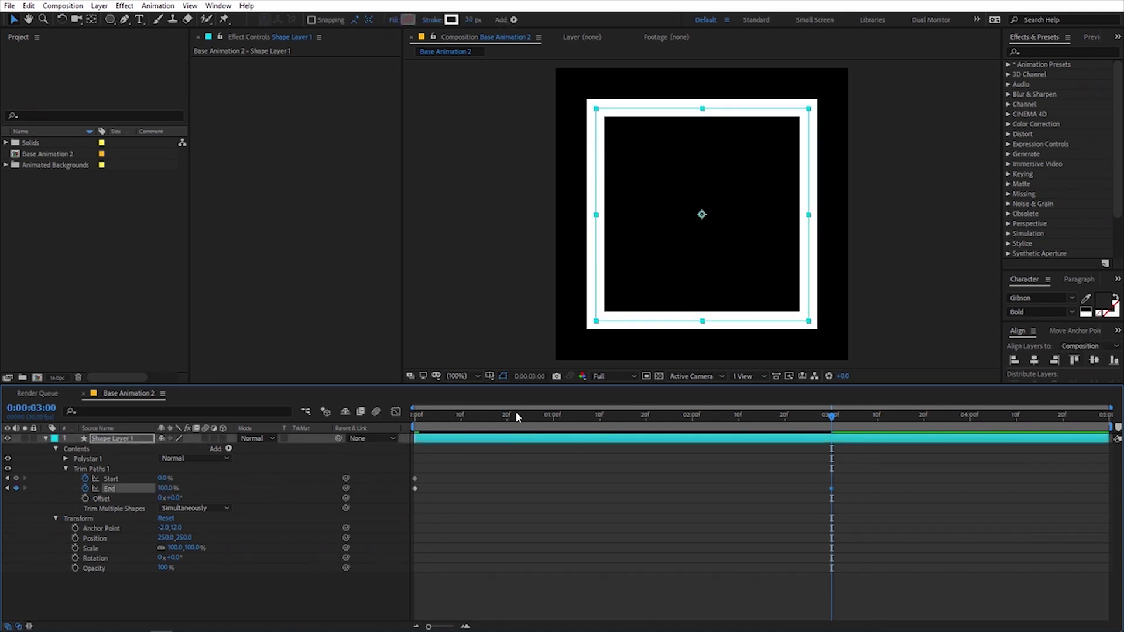
pyautogui.moveTo(515, 412)
pyautogui.mouseDown()
pyautogui.moveTo(392, 420)
pyautogui.moveTo(836, 429)
pyautogui.mouseUp()
pyautogui.moveTo(165, 479); pyautogui.dragTo(246, 479)
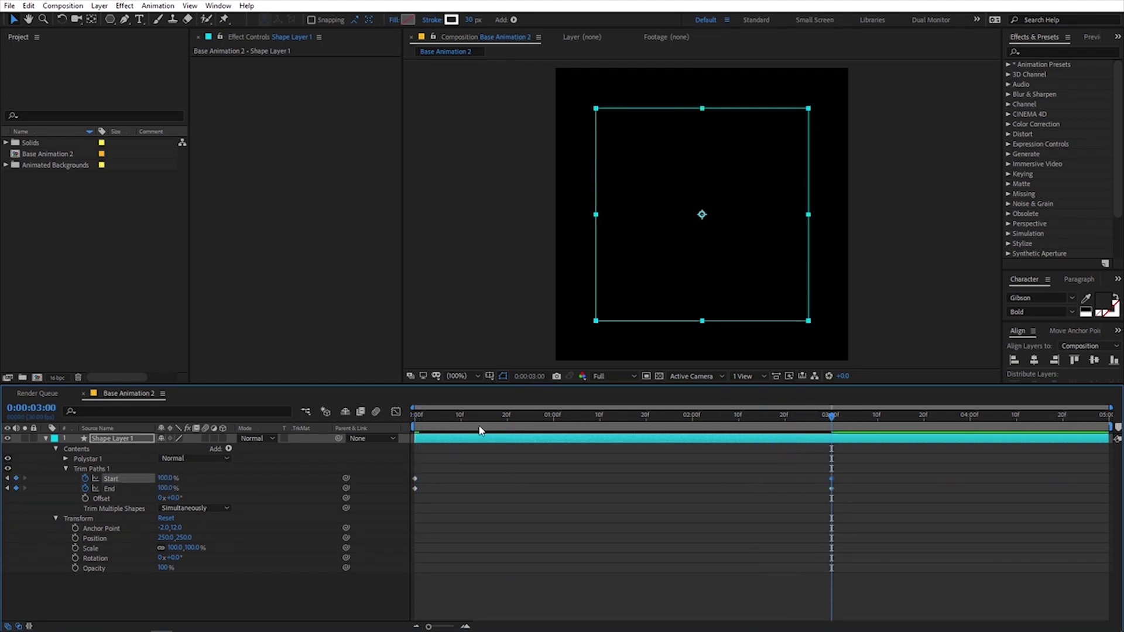
# - Preview the Trim Paths animation from the start of the composition
pyautogui.moveTo(480, 419); pyautogui.dragTo(411, 421)
pyautogui.press('space')
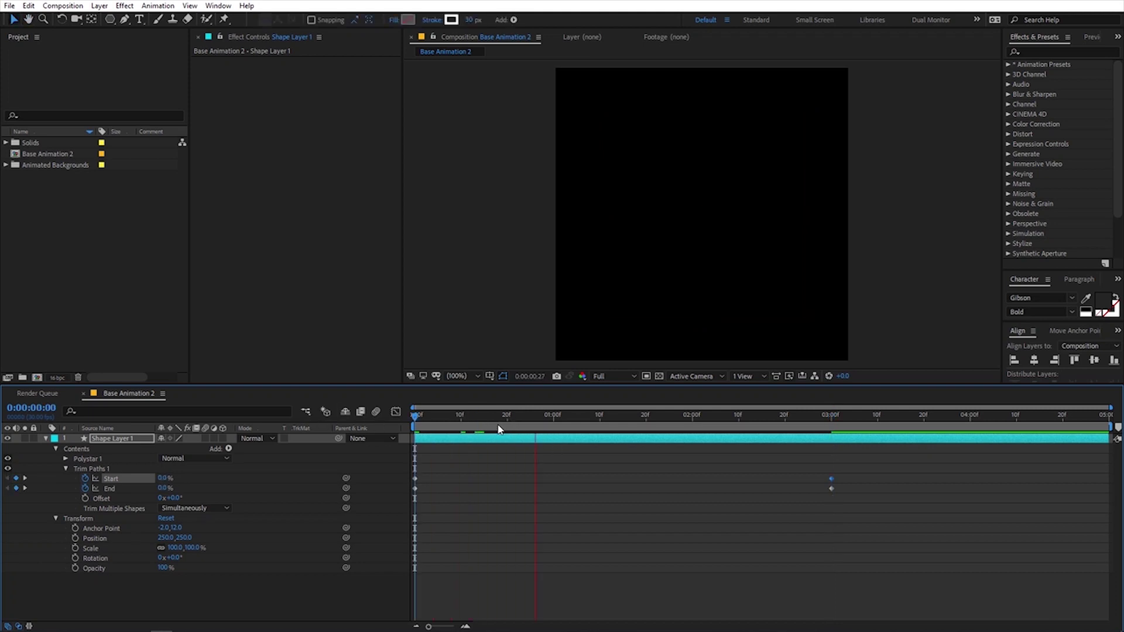
pyautogui.moveTo(499, 431)
pyautogui.mouseDown()
pyautogui.moveTo(767, 431)
pyautogui.moveTo(484, 437)
pyautogui.mouseUp()
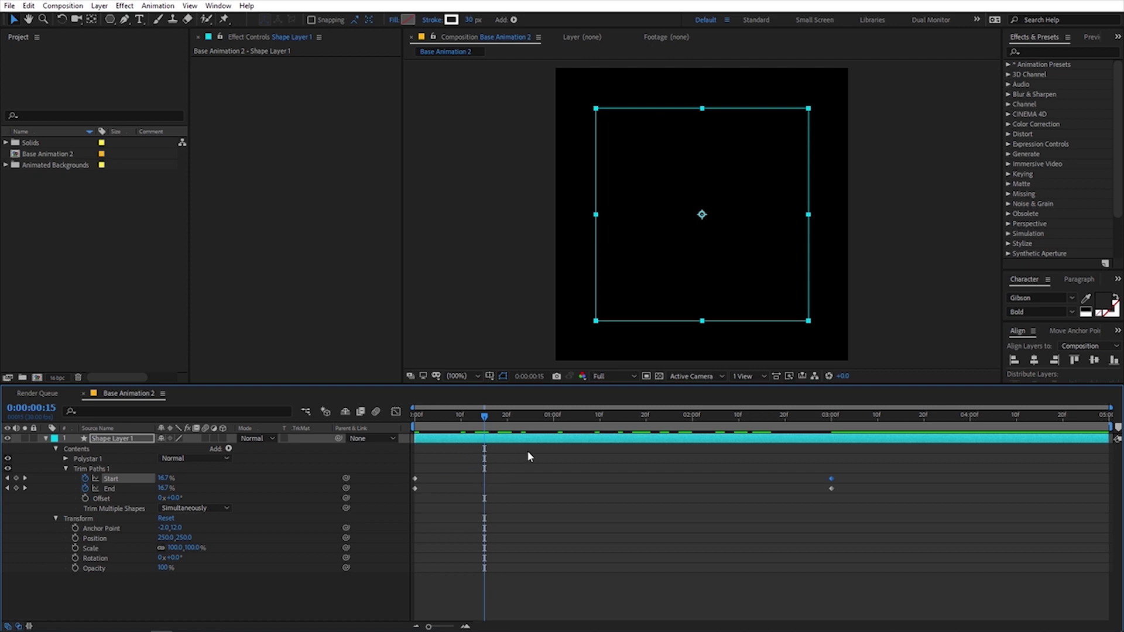
# - Move the first Start keyframe to 0:00:01:00 and the last End keyframe to about 2 seconds
pyautogui.click(521, 474)
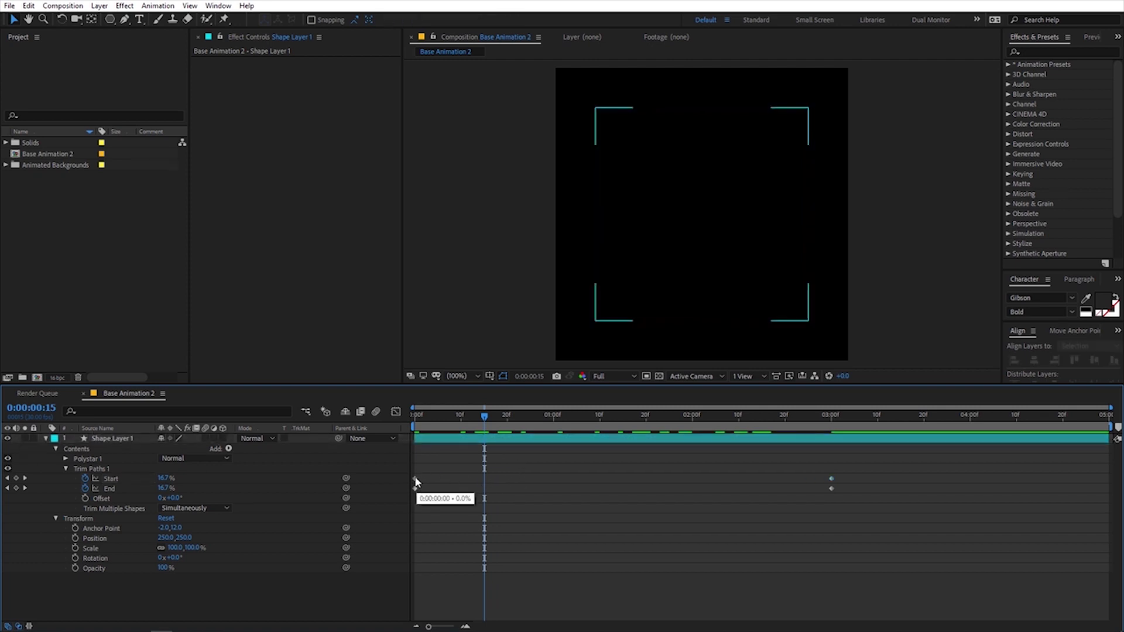
pyautogui.moveTo(416, 479); pyautogui.dragTo(560, 480)
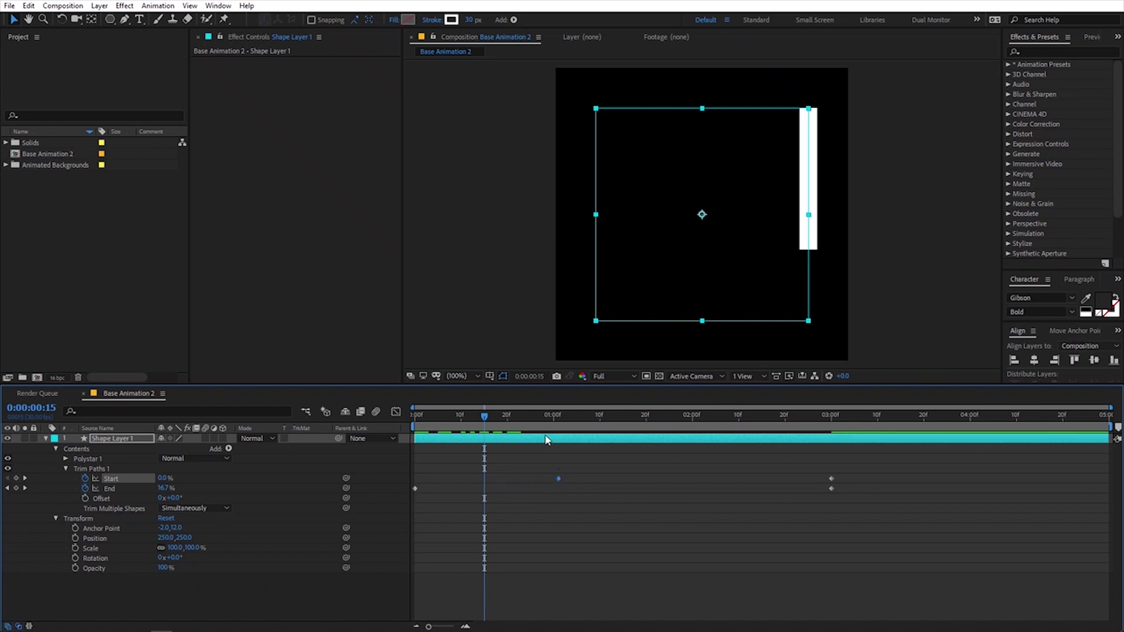
pyautogui.moveTo(534, 418); pyautogui.dragTo(555, 420)
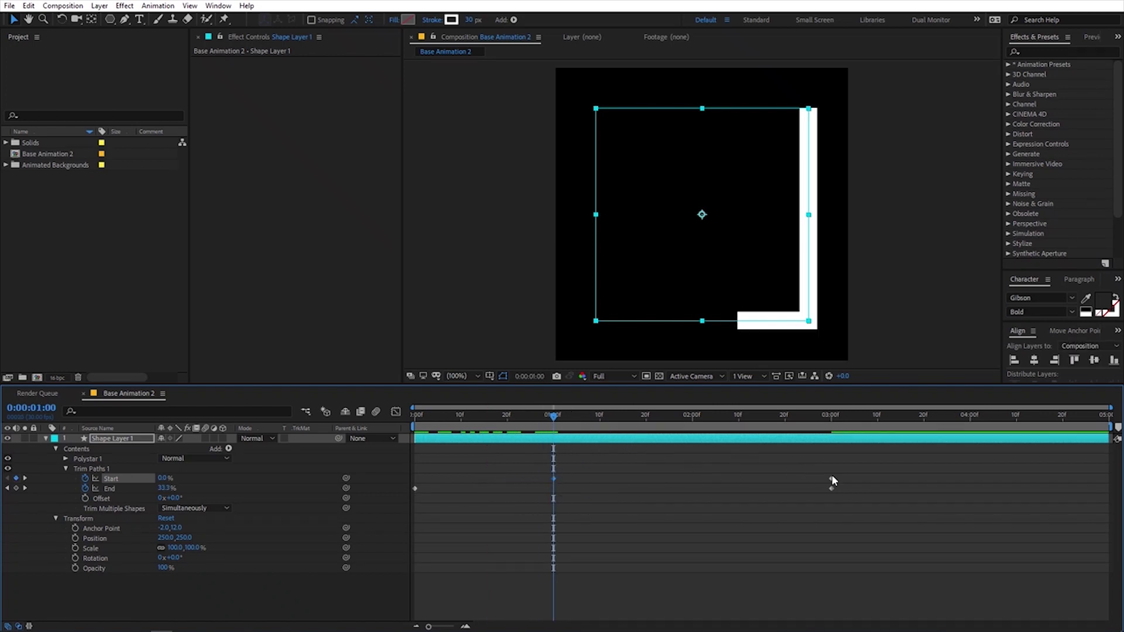
pyautogui.click(831, 489)
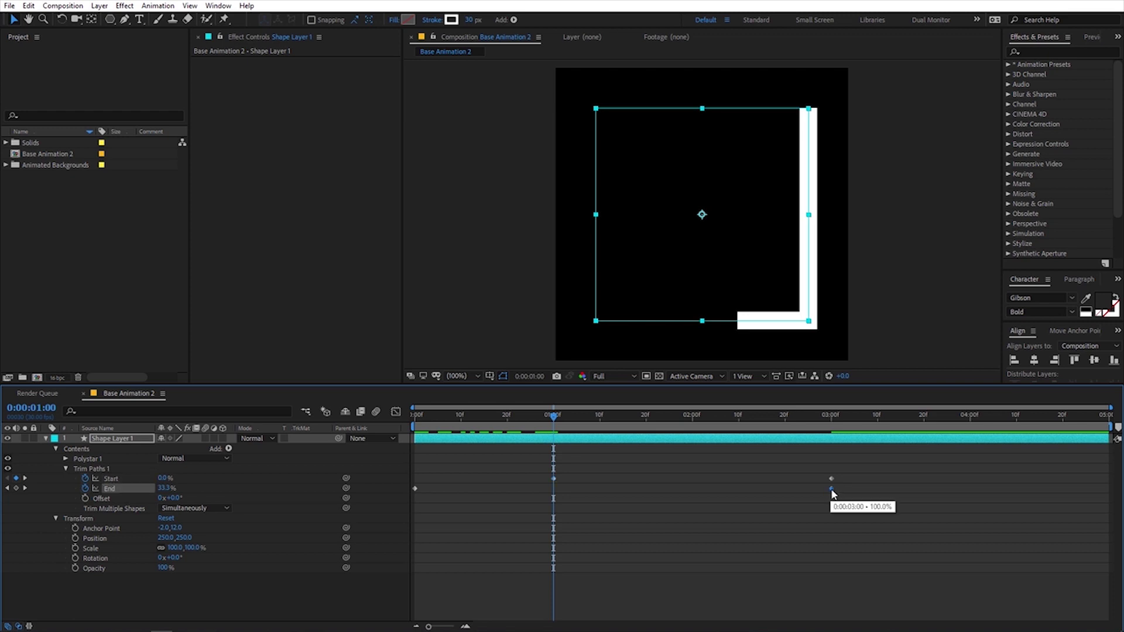
pyautogui.moveTo(830, 491); pyautogui.dragTo(697, 487)
# - Scrub through the offset Start and End keyframes and play the animation from the beginning
pyautogui.moveTo(685, 419)
pyautogui.mouseDown()
pyautogui.moveTo(698, 422)
pyautogui.moveTo(395, 433)
pyautogui.moveTo(834, 442)
pyautogui.mouseUp()
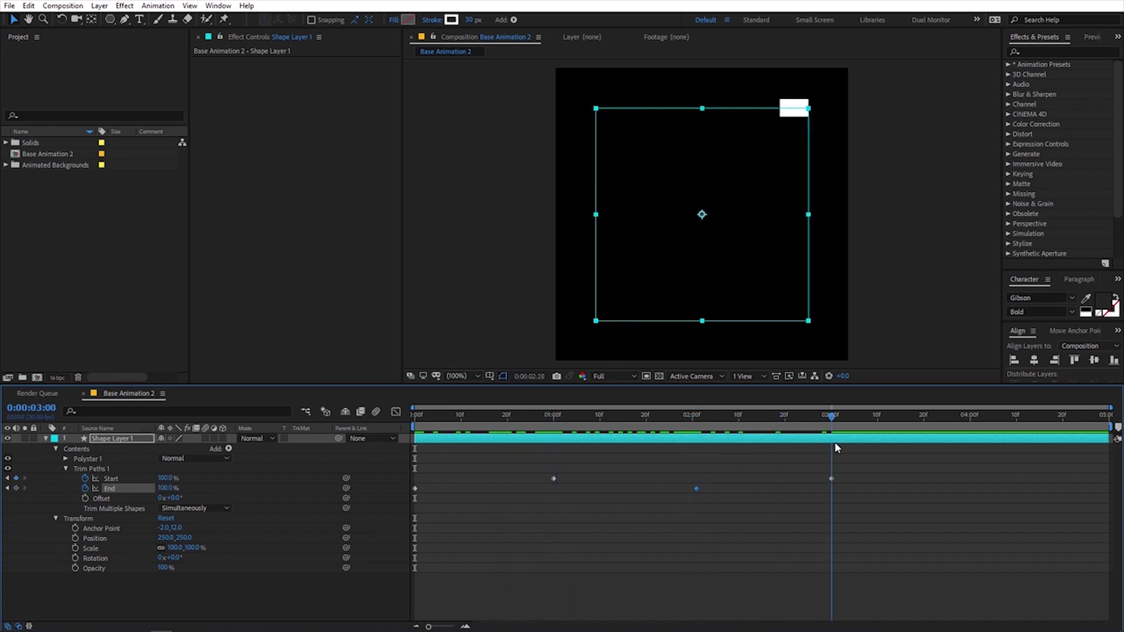
pyautogui.press('Home')
pyautogui.press('space')
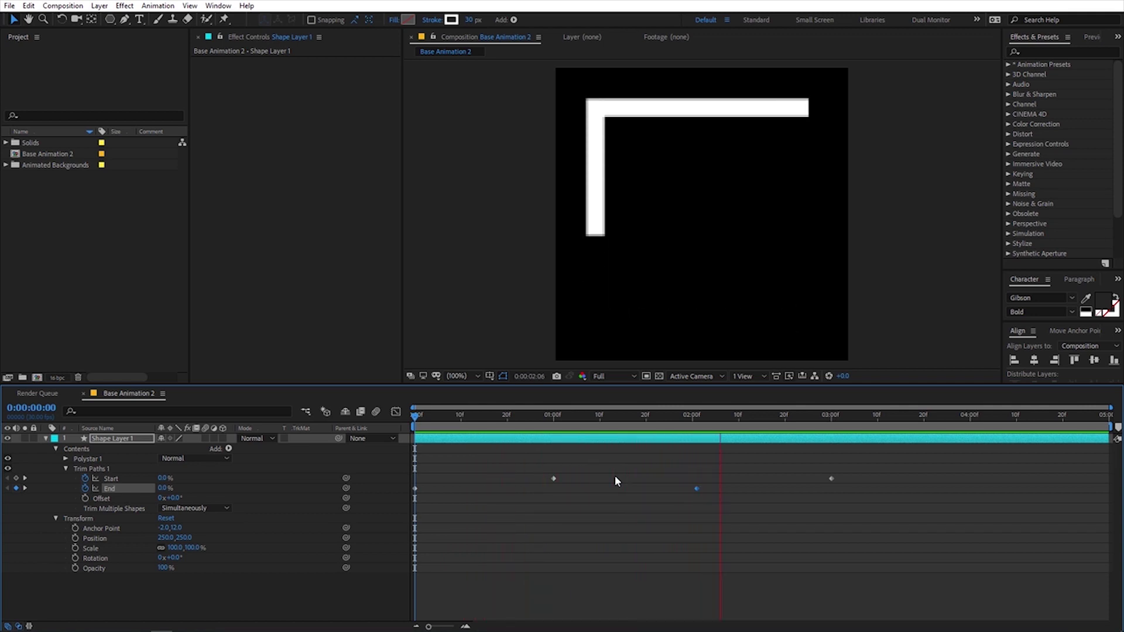
pyautogui.press('space')
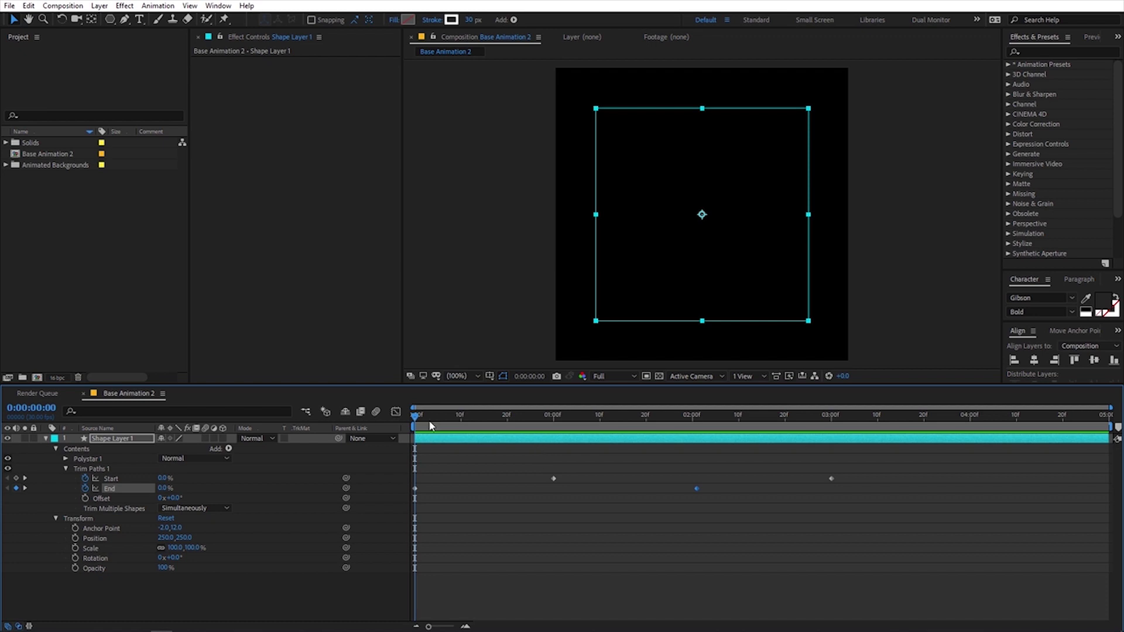
pyautogui.moveTo(431, 426)
pyautogui.mouseDown()
pyautogui.moveTo(544, 415)
pyautogui.moveTo(474, 417)
pyautogui.moveTo(428, 436)
pyautogui.mouseUp()
# - Apply Easy Ease to all Trim Paths Start and End keyframes and display their curves in the Graph Editor
pyautogui.moveTo(852, 466); pyautogui.dragTo(398, 505)
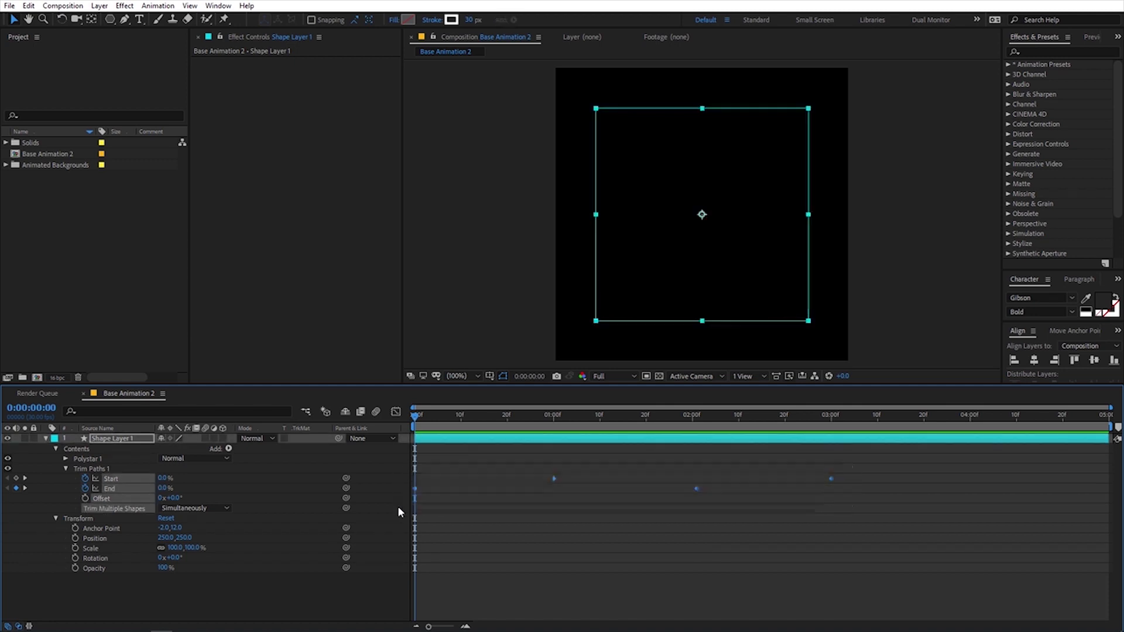
pyautogui.press('F9')
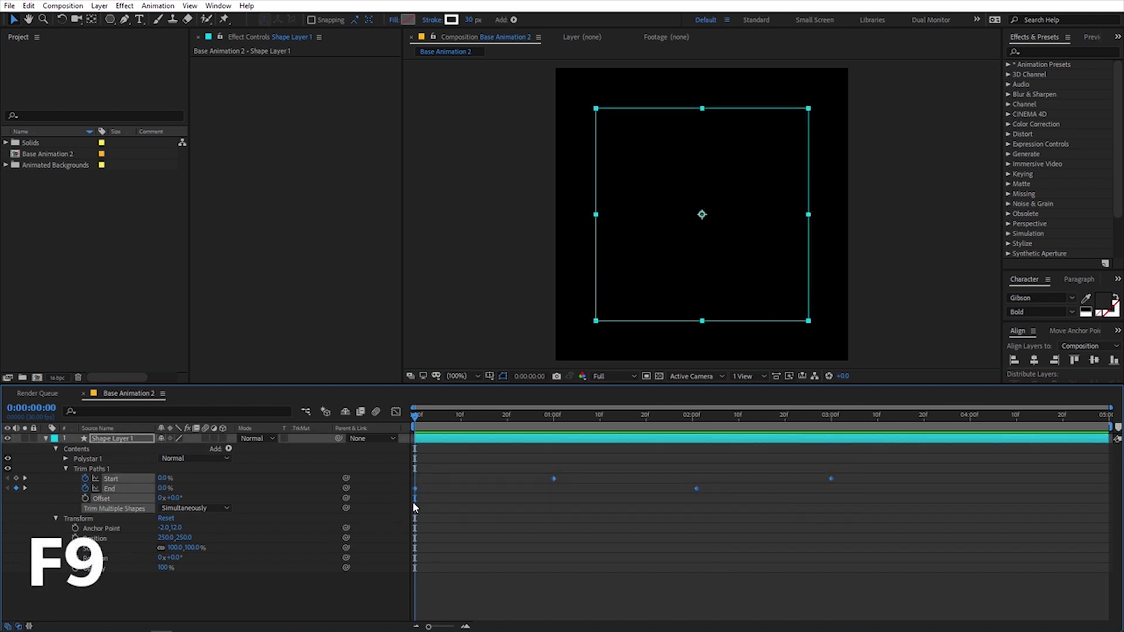
pyautogui.rightClick(415, 489)
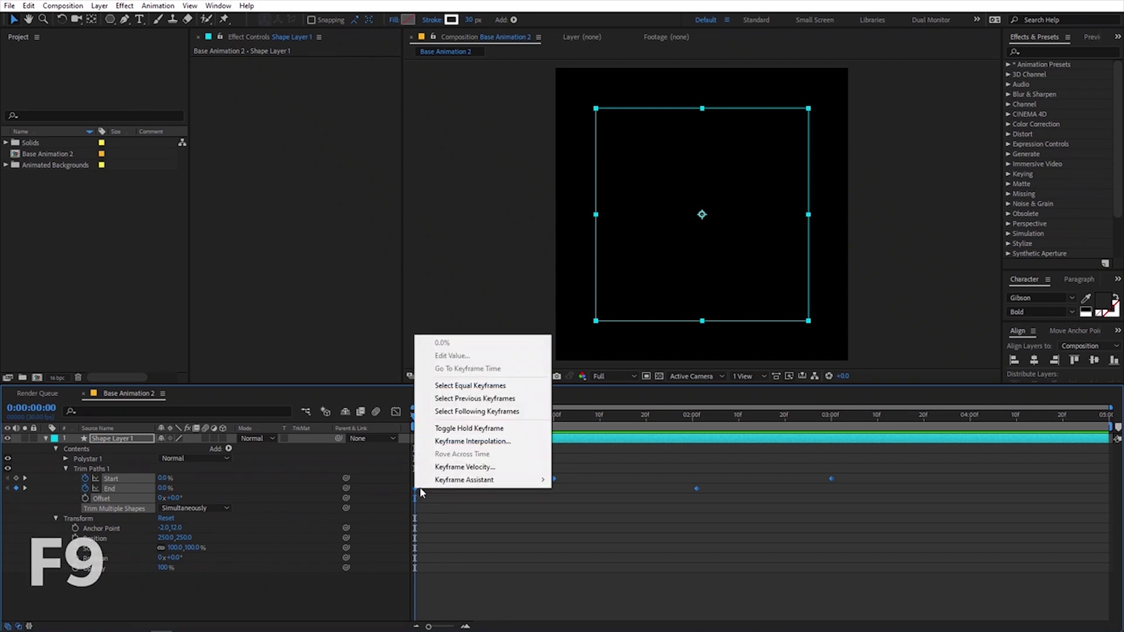
pyautogui.moveTo(466, 483)
pyautogui.click(592, 531)
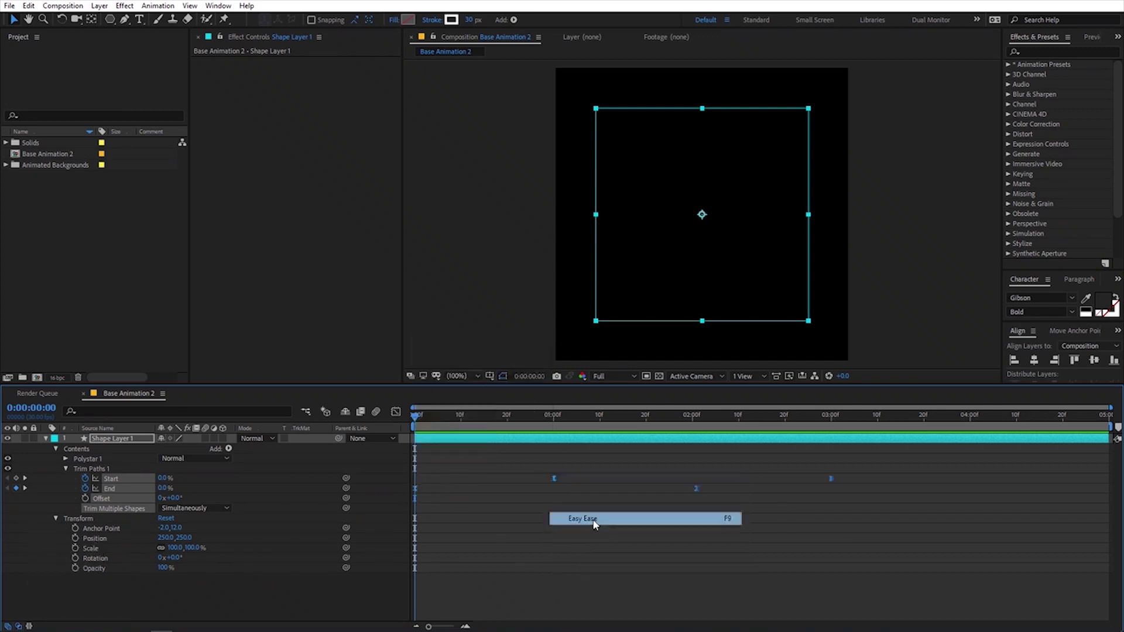
pyautogui.click(398, 413)
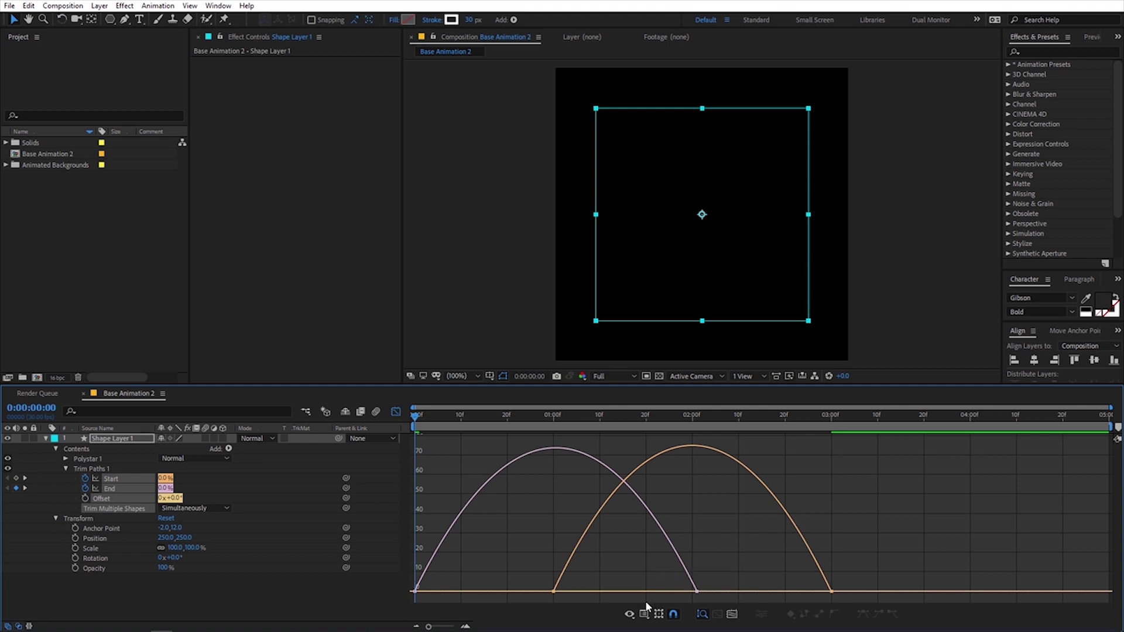
# - Lengthen the influence handles of the Trim Paths Start and End keyframes in the speed graph for stronger easing, and preview the result
pyautogui.click(643, 616)
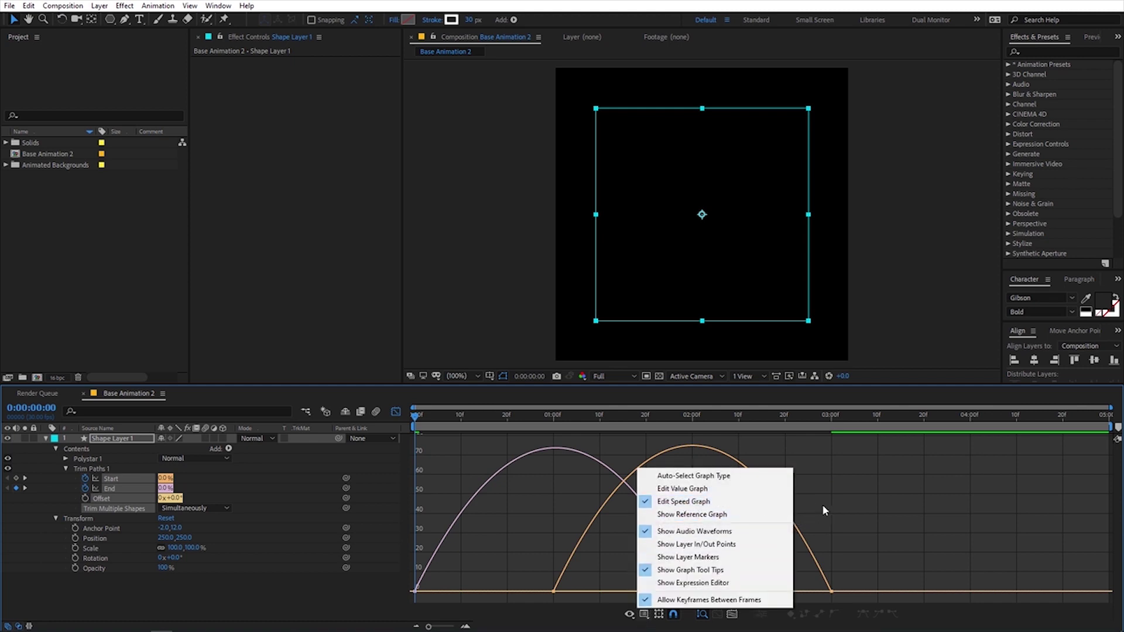
pyautogui.click(852, 501)
pyautogui.moveTo(897, 543); pyautogui.dragTo(491, 592)
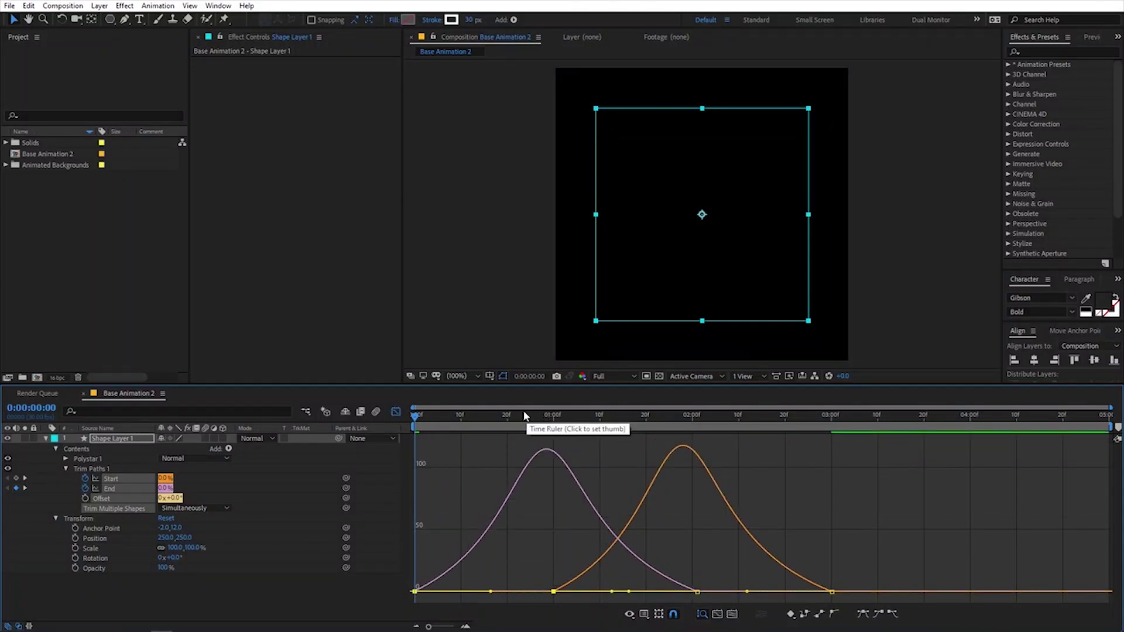
pyautogui.press('space')
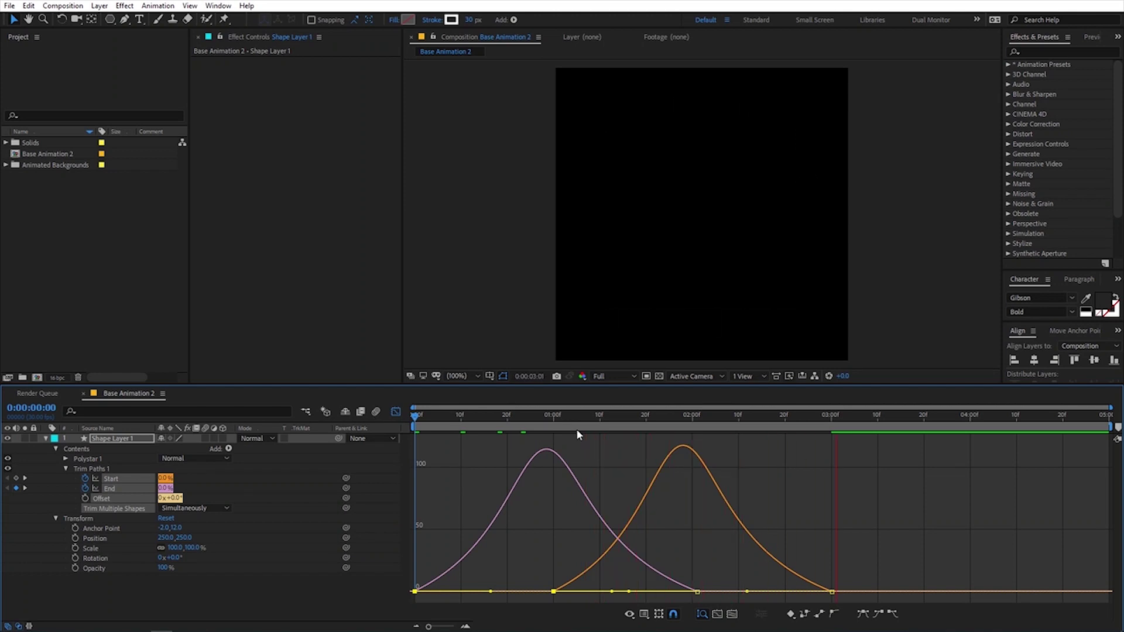
pyautogui.press('space')
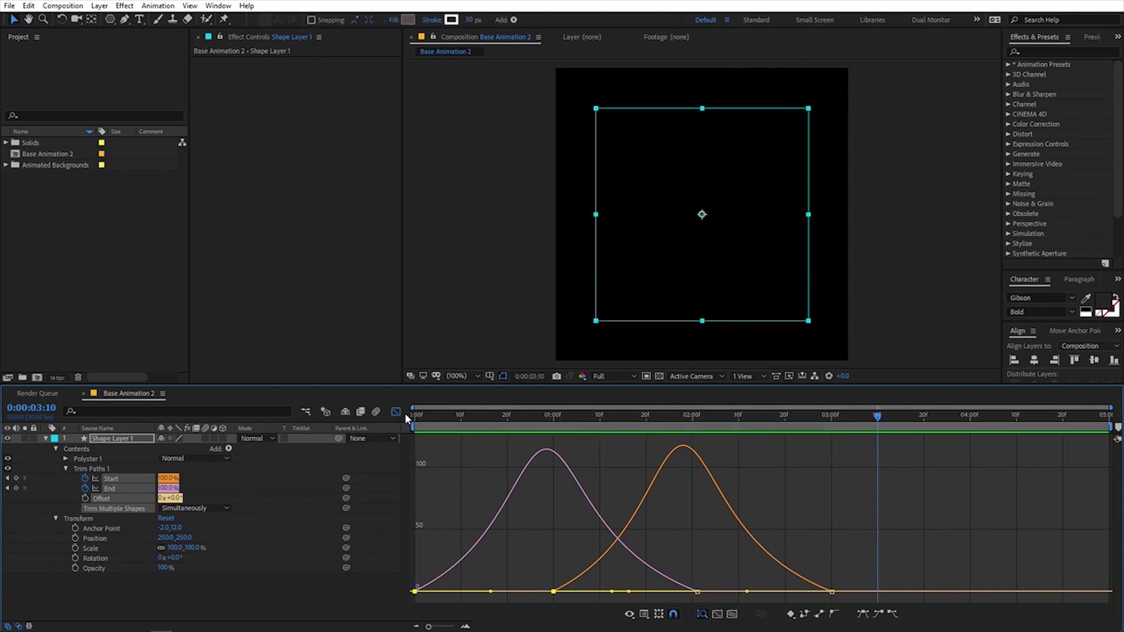
# - Leave the Graph Editor, collapse Shape Layer 1, and play the outline animation from the start of the composition
pyautogui.click(395, 412)
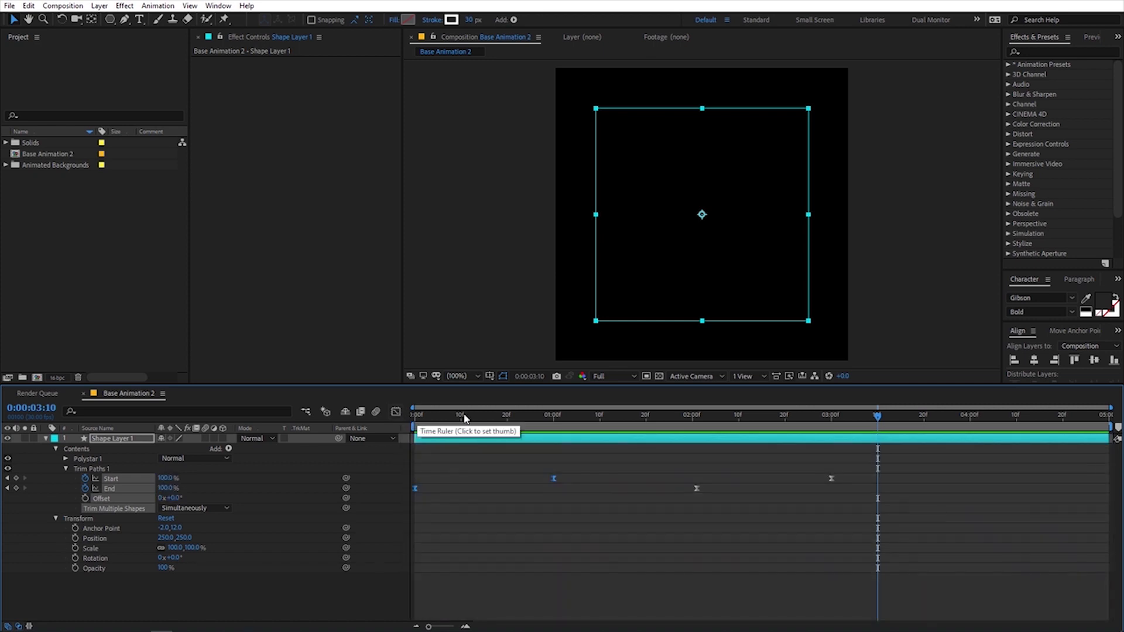
pyautogui.click(45, 438)
pyautogui.press('Home')
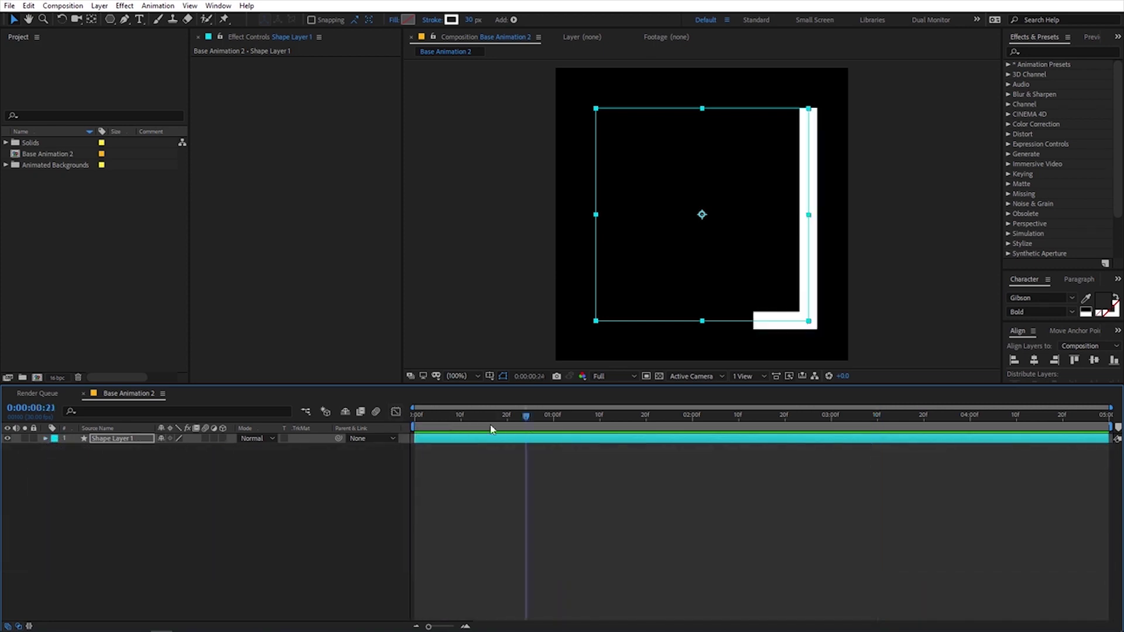
pyautogui.press('space')
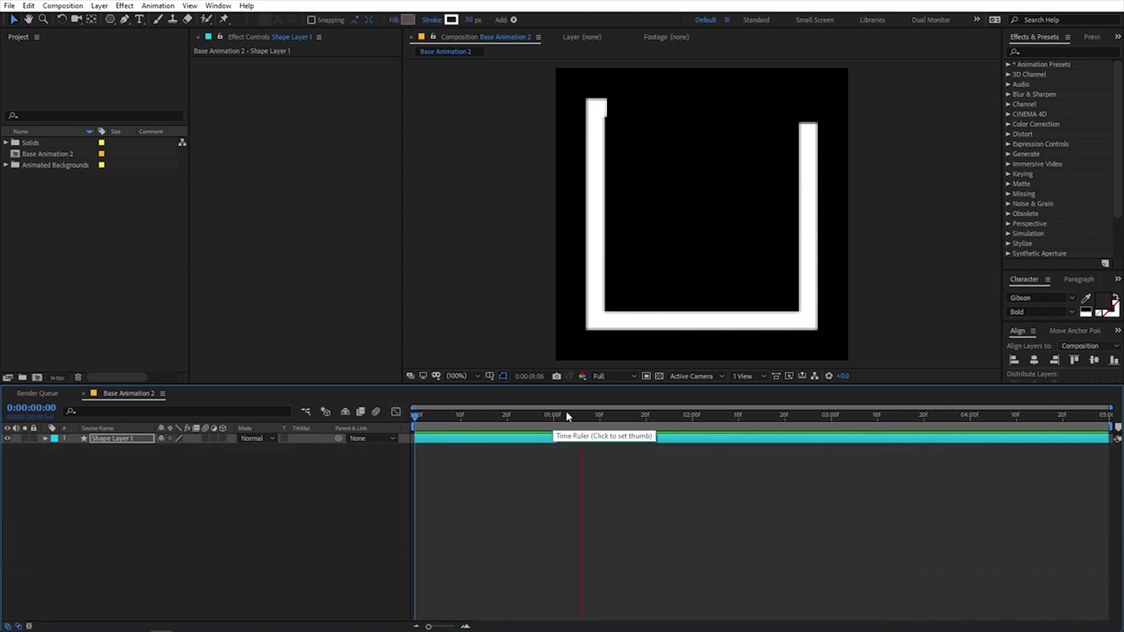
pyautogui.press('space')
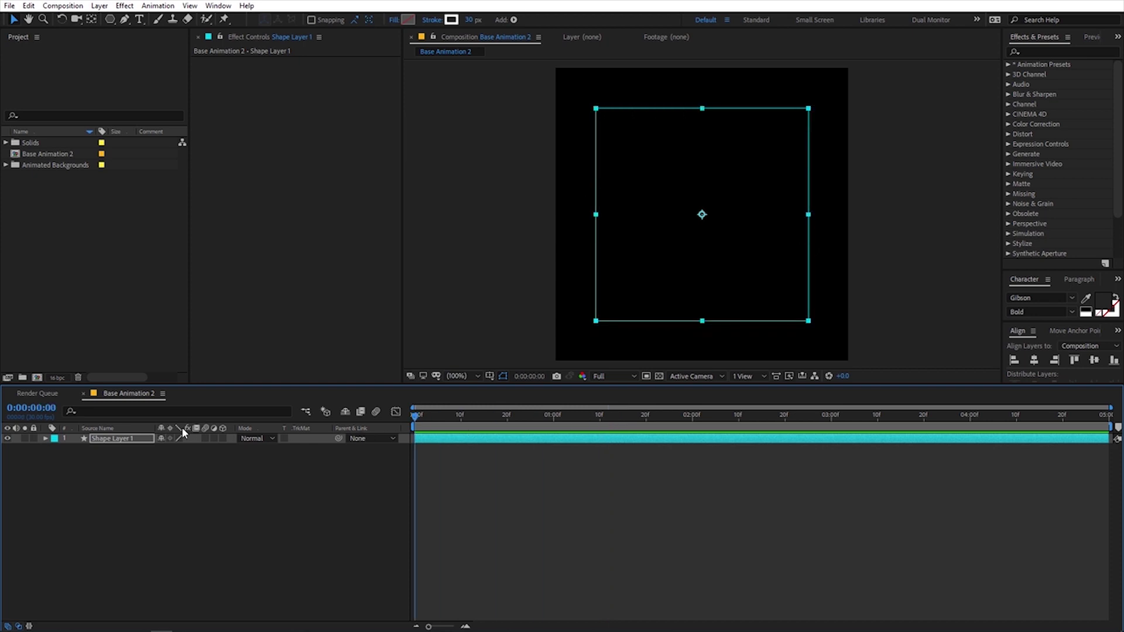
# - Animate Shape Layer 1's Rotation with keyframes from 0° at 0:00:00:00 to 90° at 0:00:03:00
pyautogui.press('r')
pyautogui.click(74, 449)
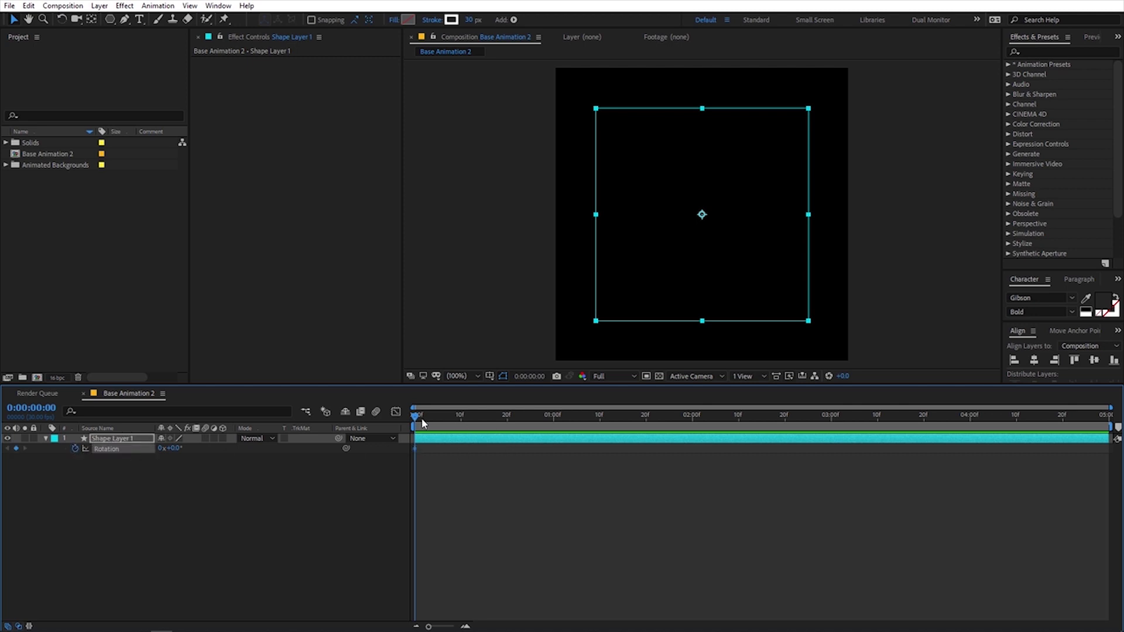
pyautogui.moveTo(420, 417); pyautogui.dragTo(834, 429)
pyautogui.click(174, 448)
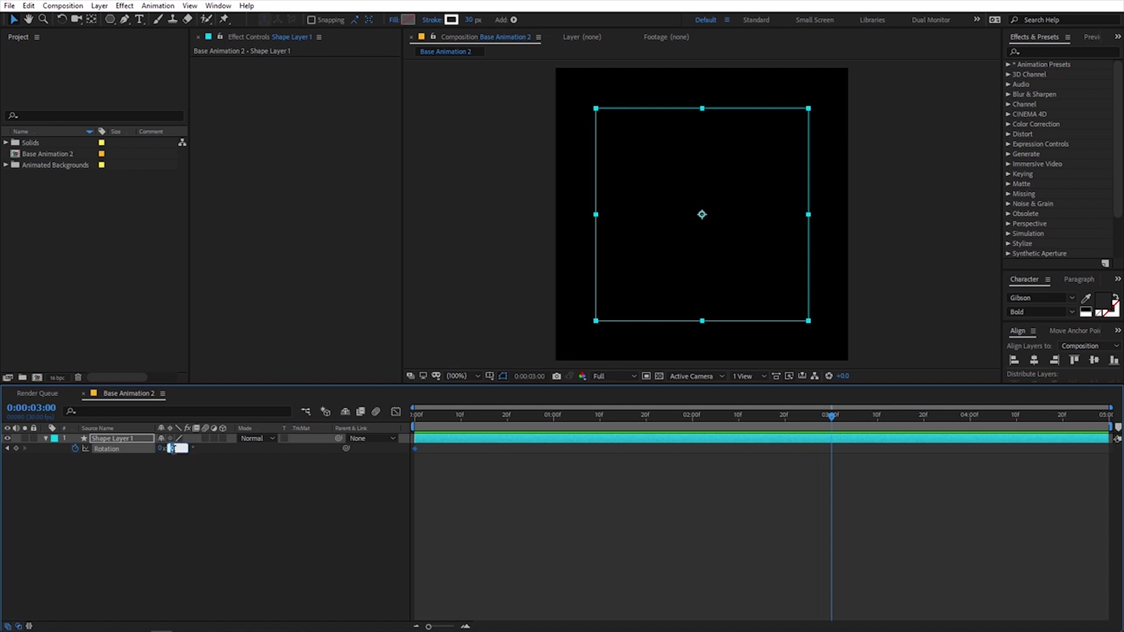
pyautogui.write('90')
pyautogui.press('Return')
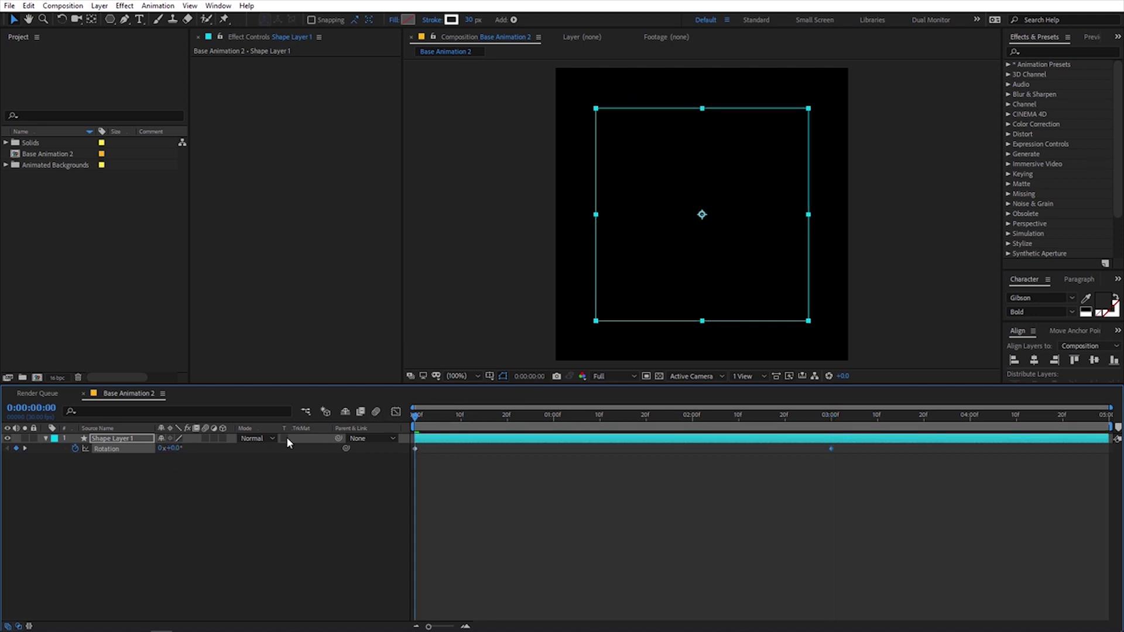
# - Preview the rotating outline from the start and park the current time at 0:00:01:19
pyautogui.press('Home')
pyautogui.press('space')
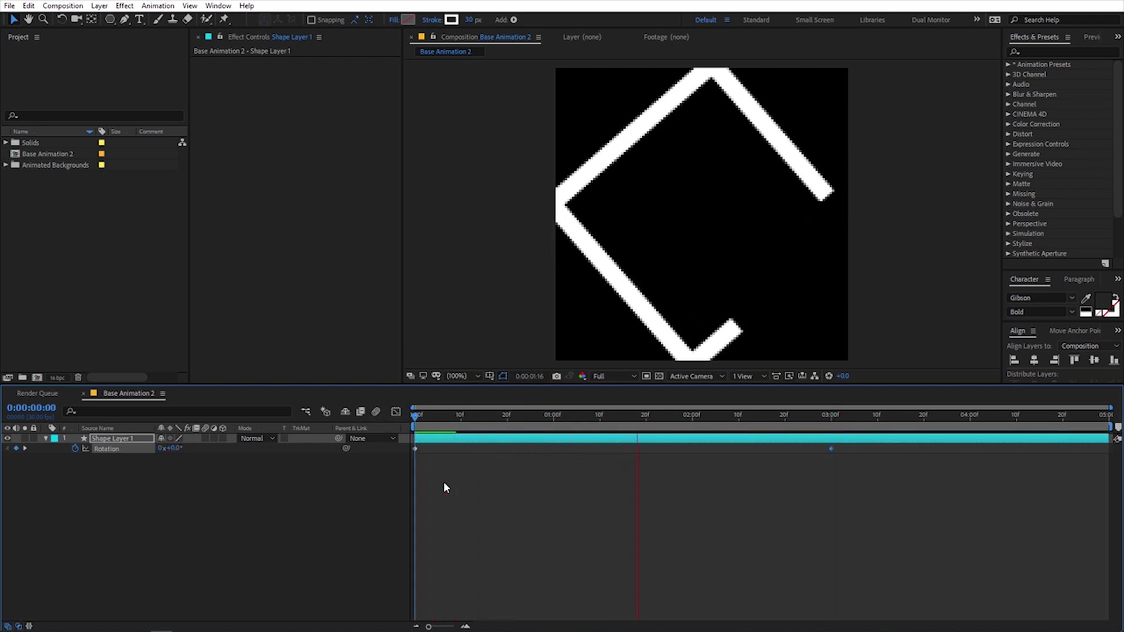
pyautogui.press('space')
pyautogui.click(654, 416)
pyautogui.moveTo(654, 417); pyautogui.dragTo(642, 416)
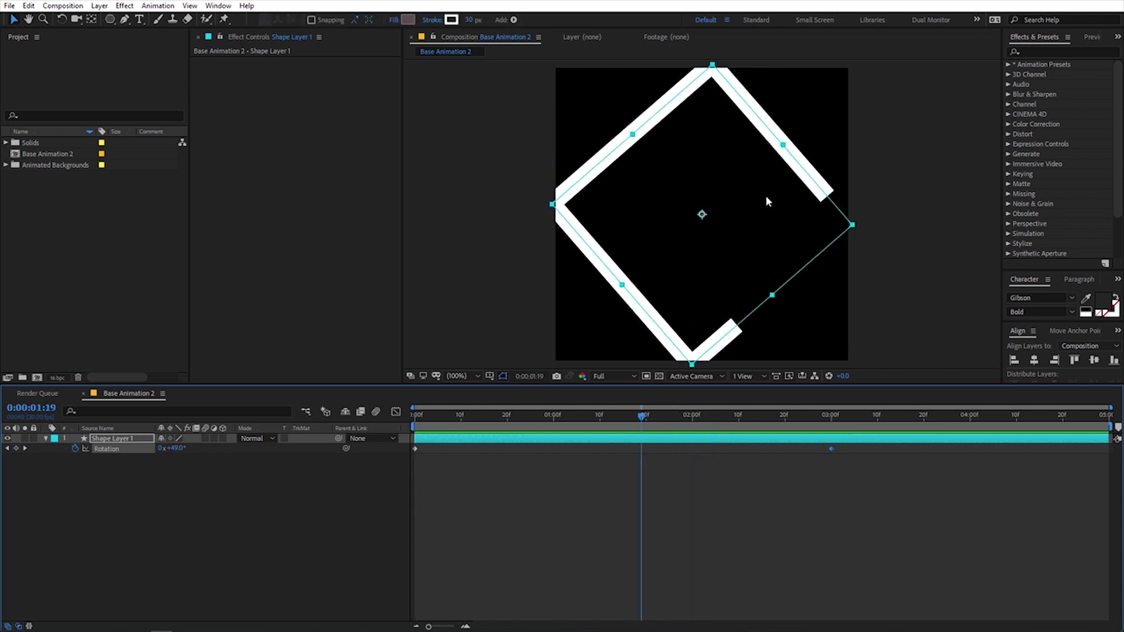
# - Scale Shape Layer 1 down uniformly to 84.3% so the rotated square fits inside the composition, keeping the stroke at 30 px
pyautogui.click(135, 441)
pyautogui.press('s')
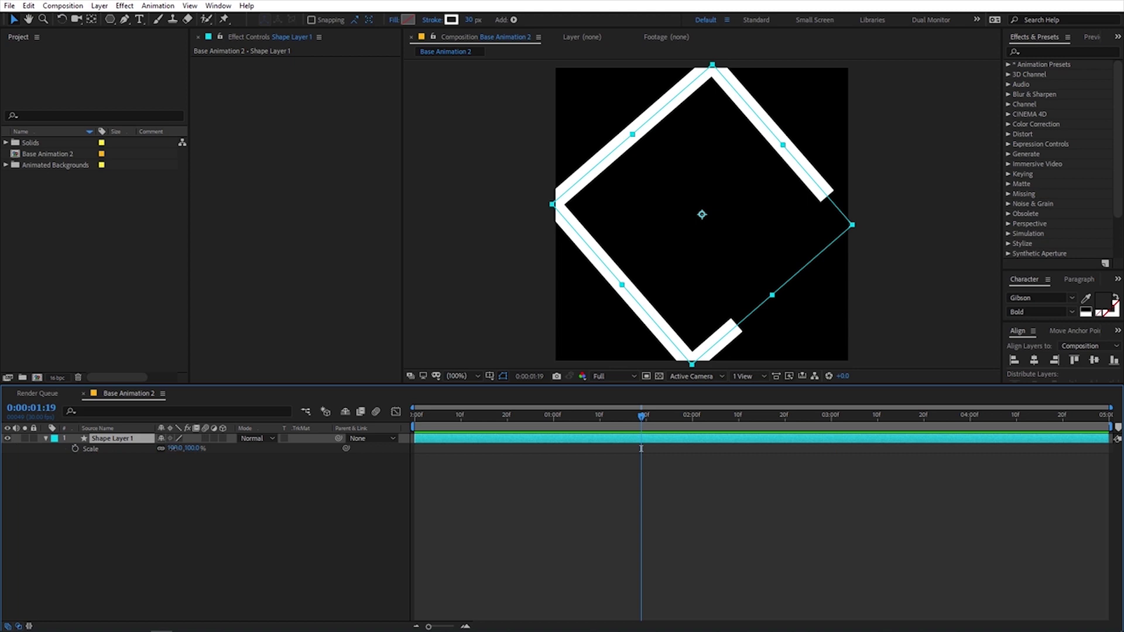
pyautogui.moveTo(175, 450); pyautogui.dragTo(99, 466)
pyautogui.click(562, 534)
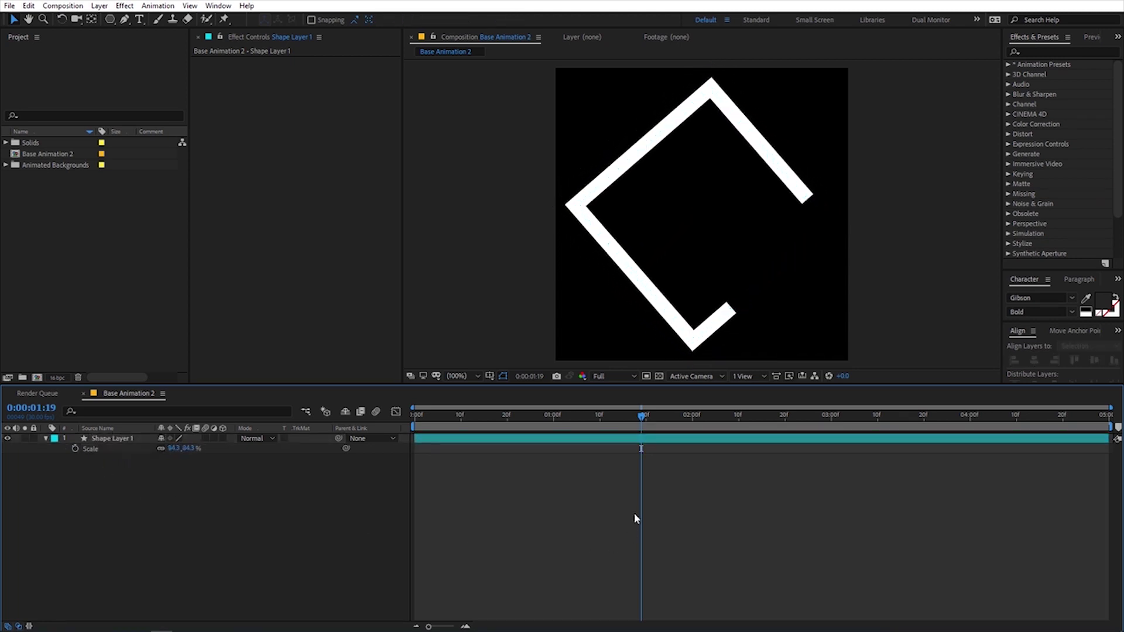
pyautogui.click(508, 438)
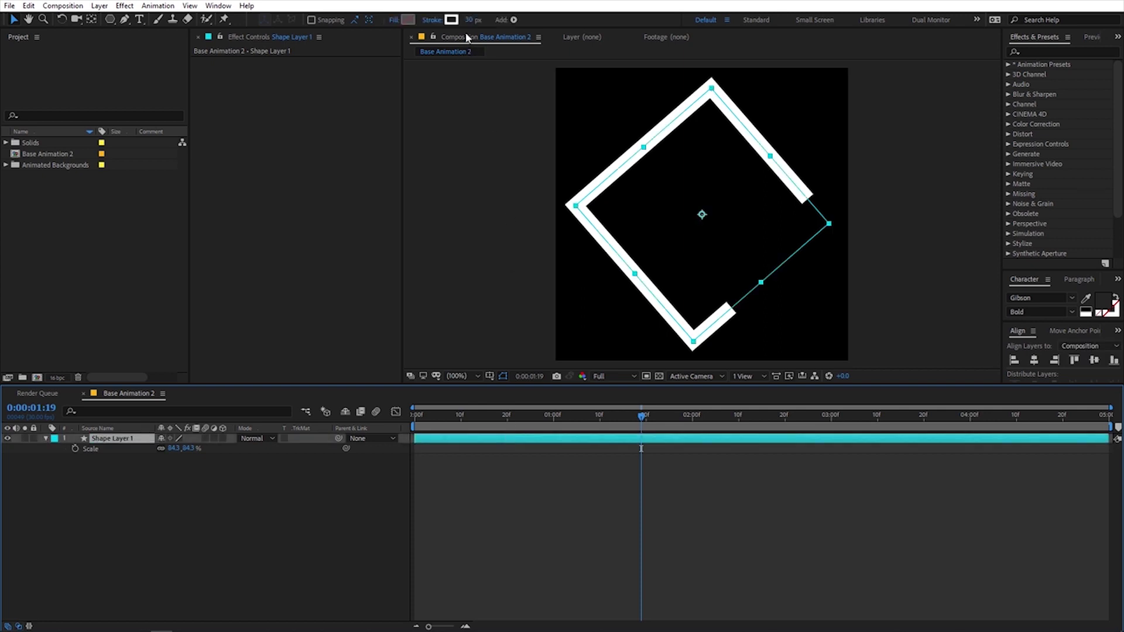
pyautogui.moveTo(470, 20); pyautogui.dragTo(478, 28)
# - End the work area at 0:00:03:00, trim the composition to it, and preview the loop
pyautogui.moveTo(645, 421)
pyautogui.mouseDown()
pyautogui.moveTo(836, 422)
pyautogui.moveTo(392, 433)
pyautogui.moveTo(837, 436)
pyautogui.mouseUp()
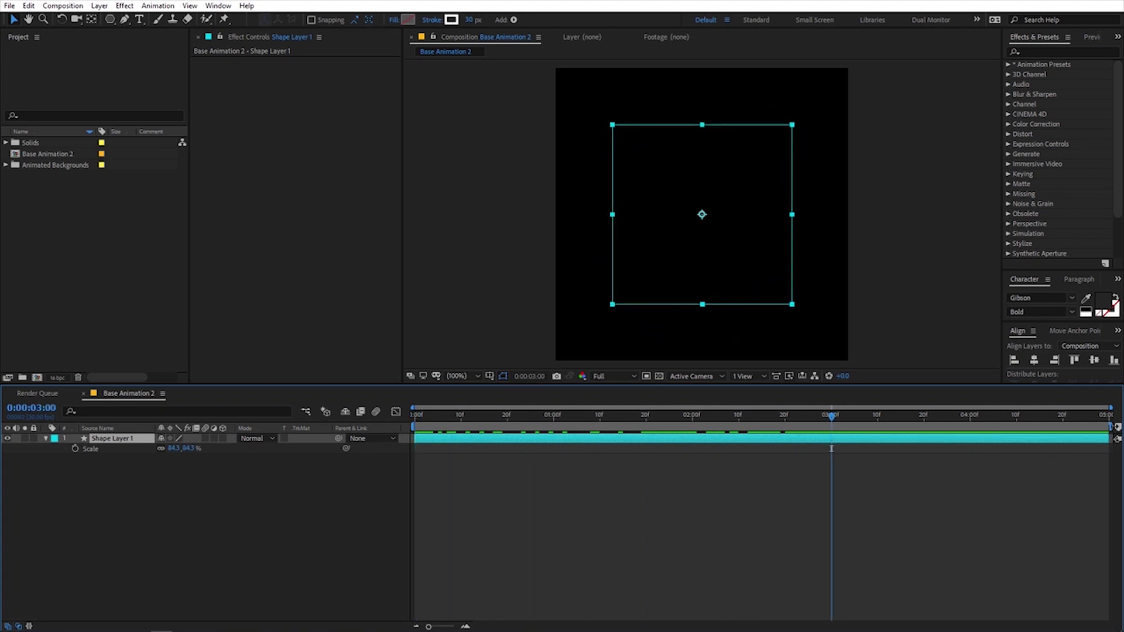
pyautogui.moveTo(1109, 438); pyautogui.dragTo(835, 438)
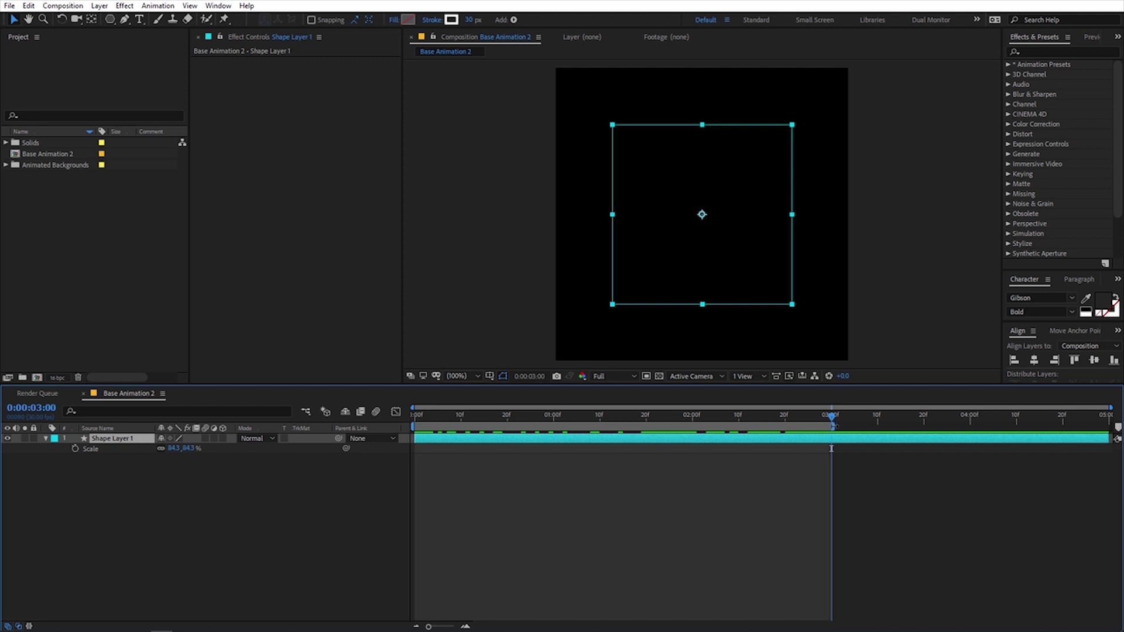
pyautogui.rightClick(832, 430)
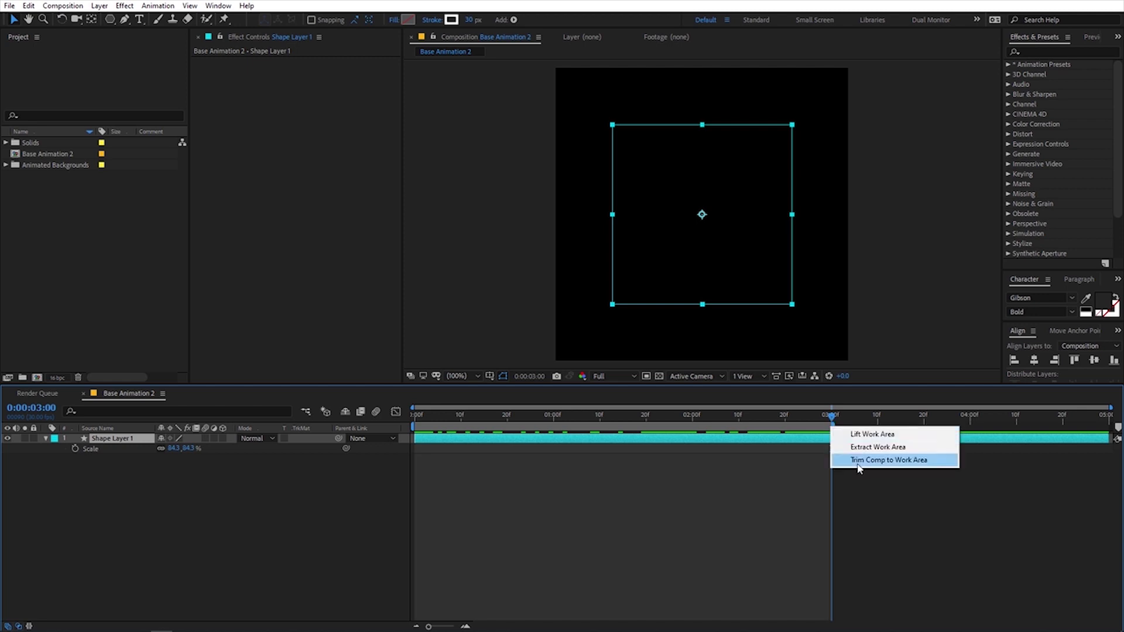
pyautogui.click(859, 462)
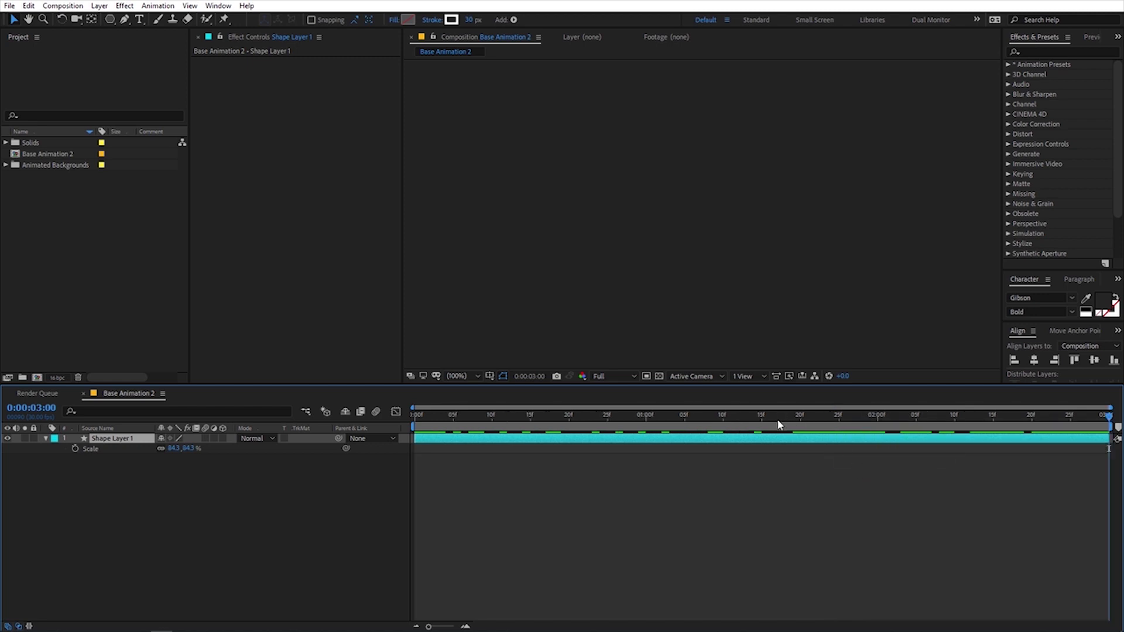
pyautogui.press('space')
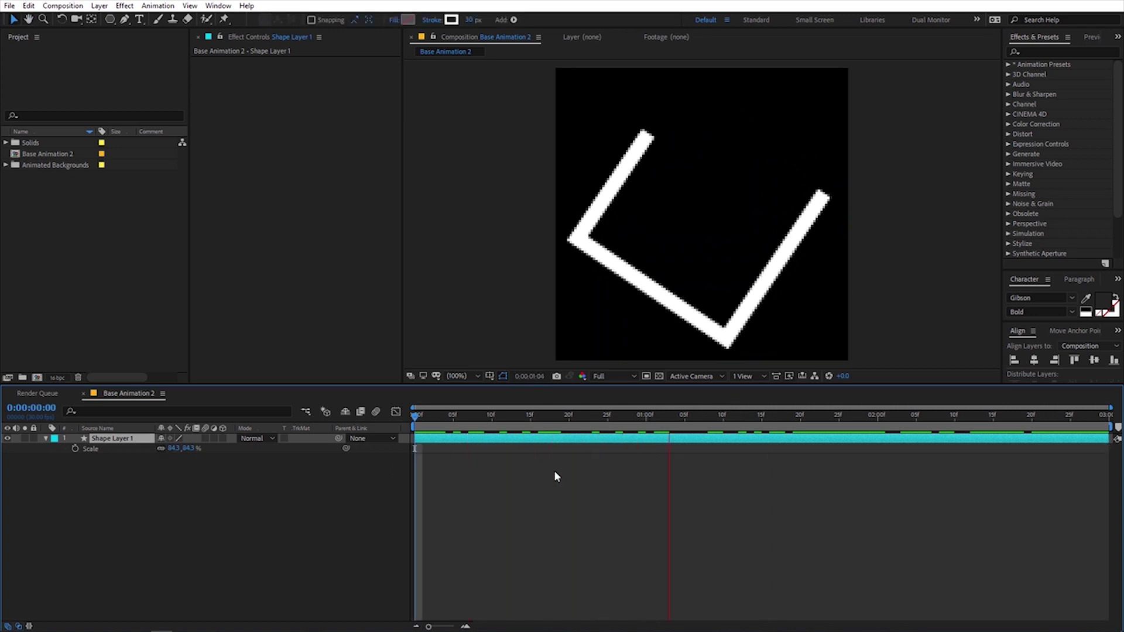
pyautogui.press('space')
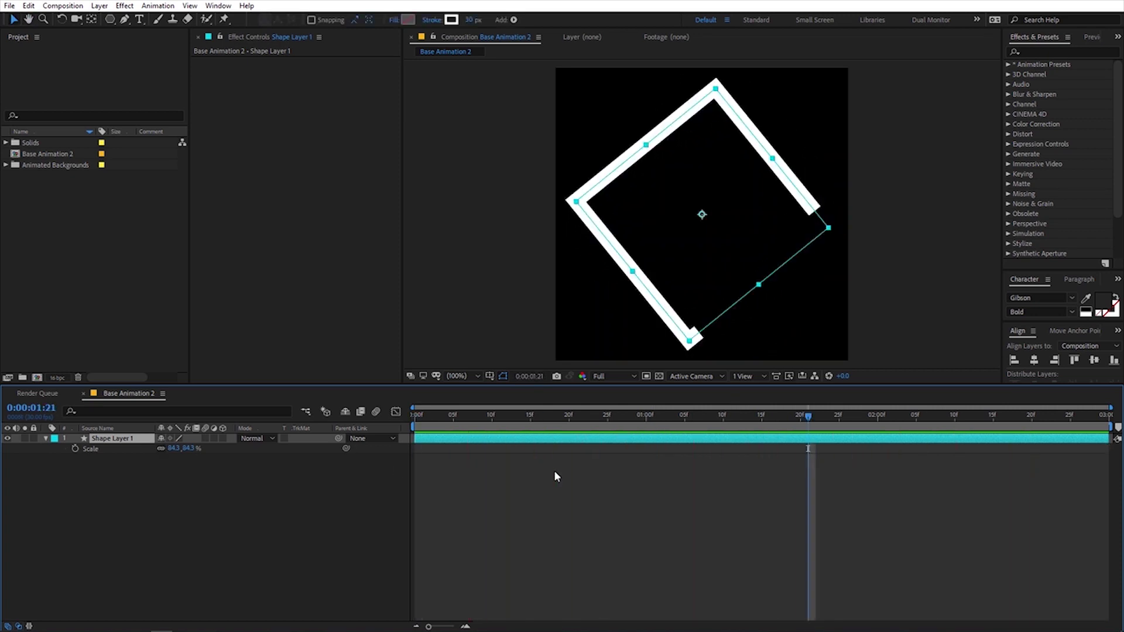
# - Create a new composition named Animation 2 at 1920 × 1080 px with a duration of 0:00:30:00
pyautogui.click(63, 6)
pyautogui.click(81, 21)
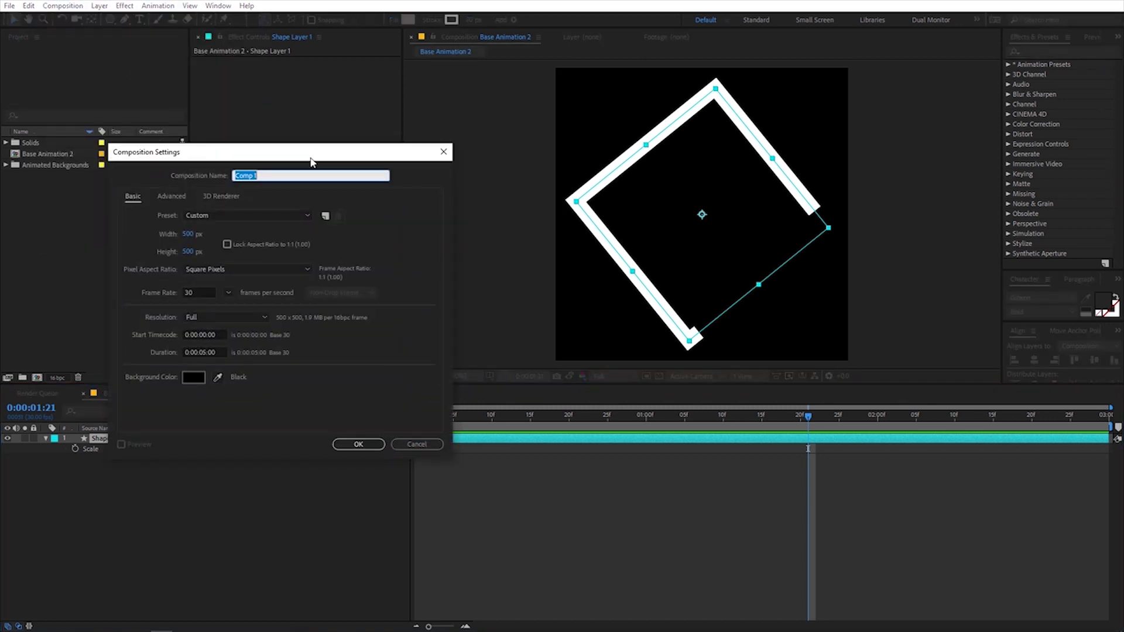
pyautogui.write('Animation 2')
pyautogui.click(188, 234)
pyautogui.write('1')
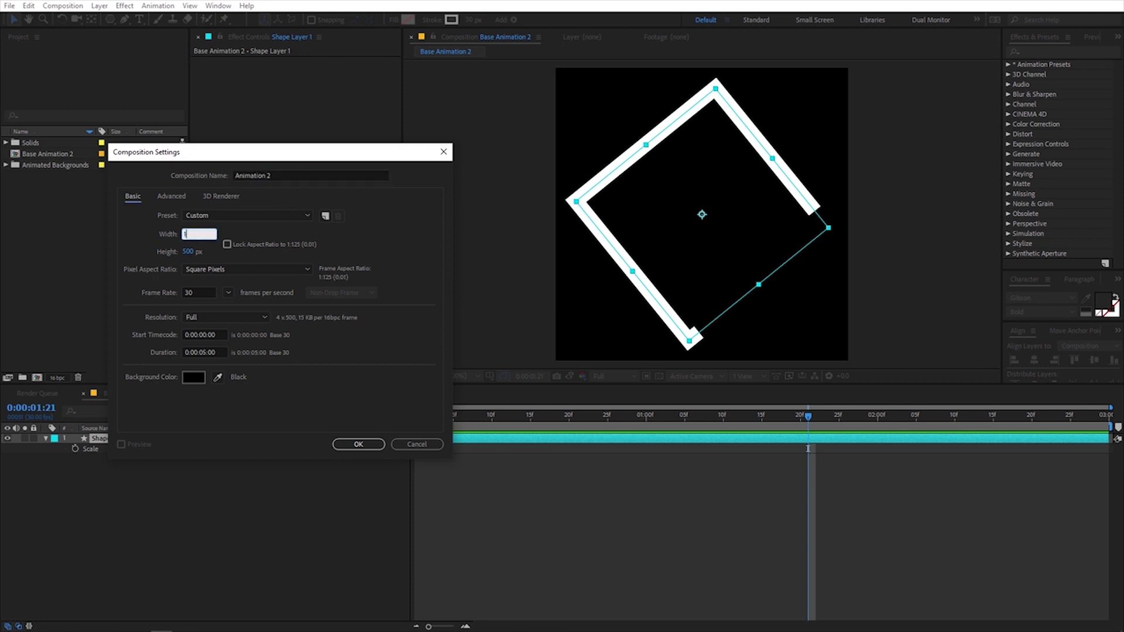
pyautogui.write('920')
pyautogui.press('Tab')
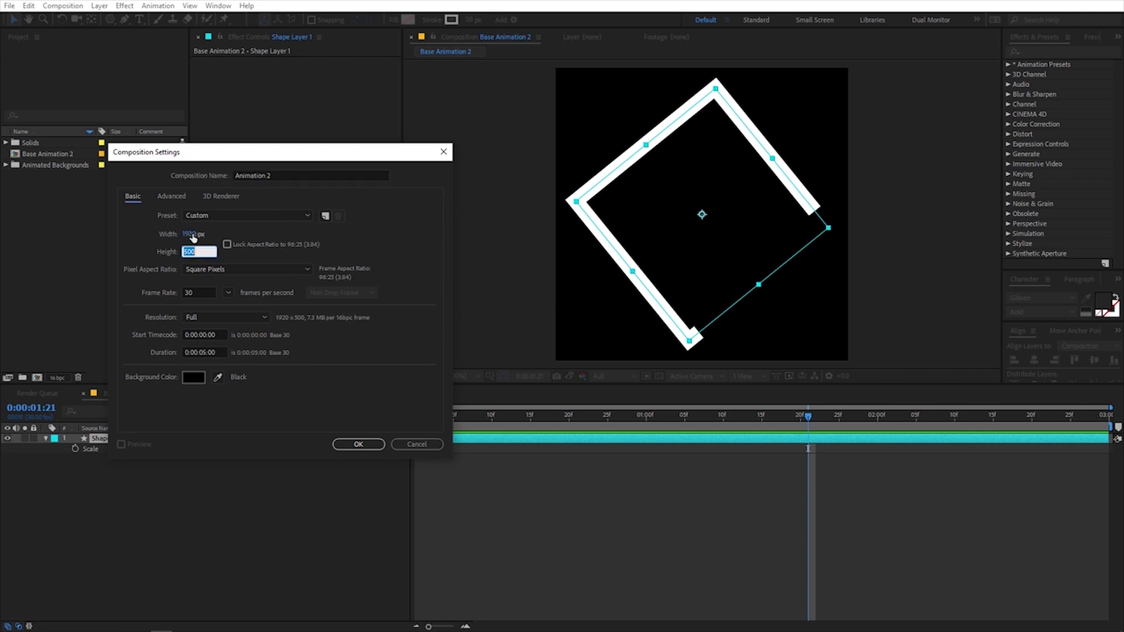
pyautogui.write('1080')
pyautogui.click(202, 353)
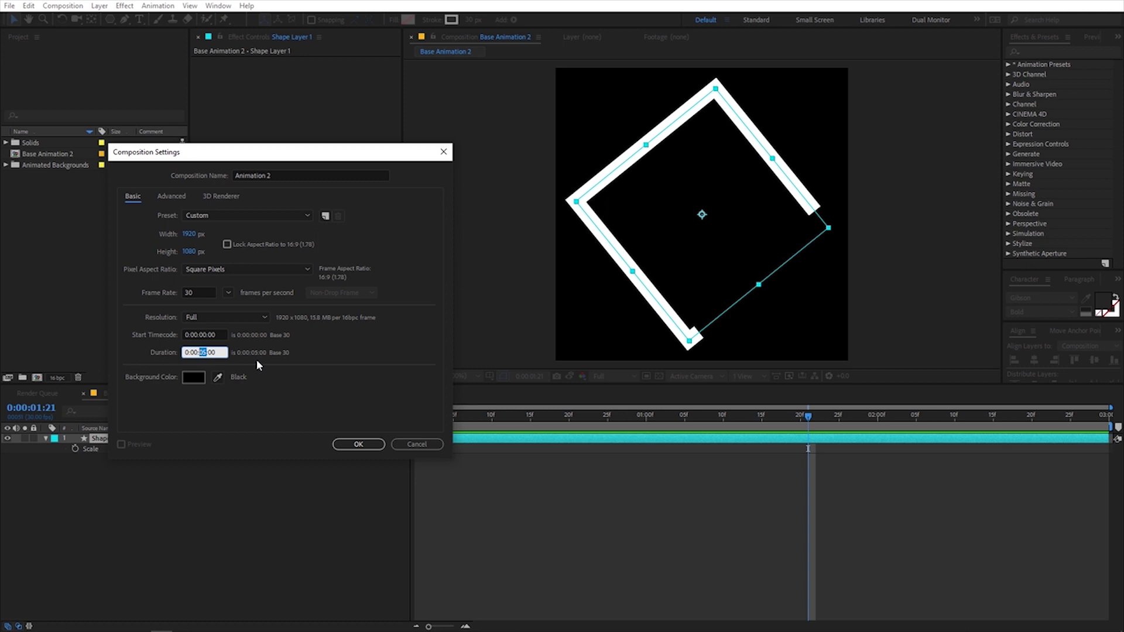
pyautogui.write('30')
pyautogui.click(358, 443)
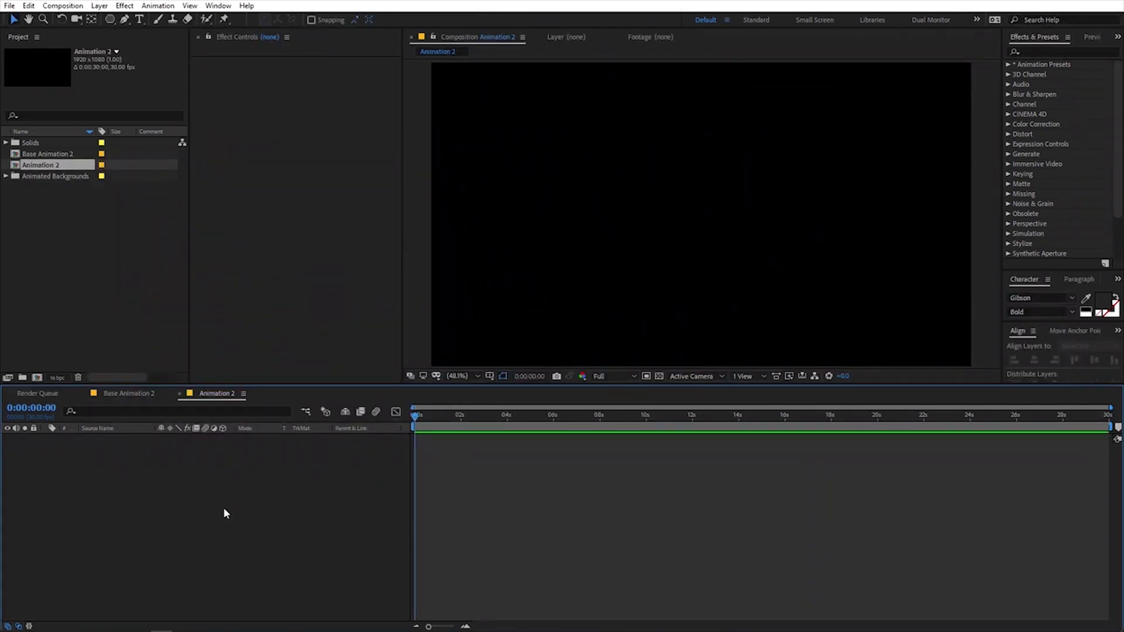
# - Add the Base Animation 2 composition as a layer in Animation 2, preview it, and park the current time at 0:00:01:11
pyautogui.click(87, 292)
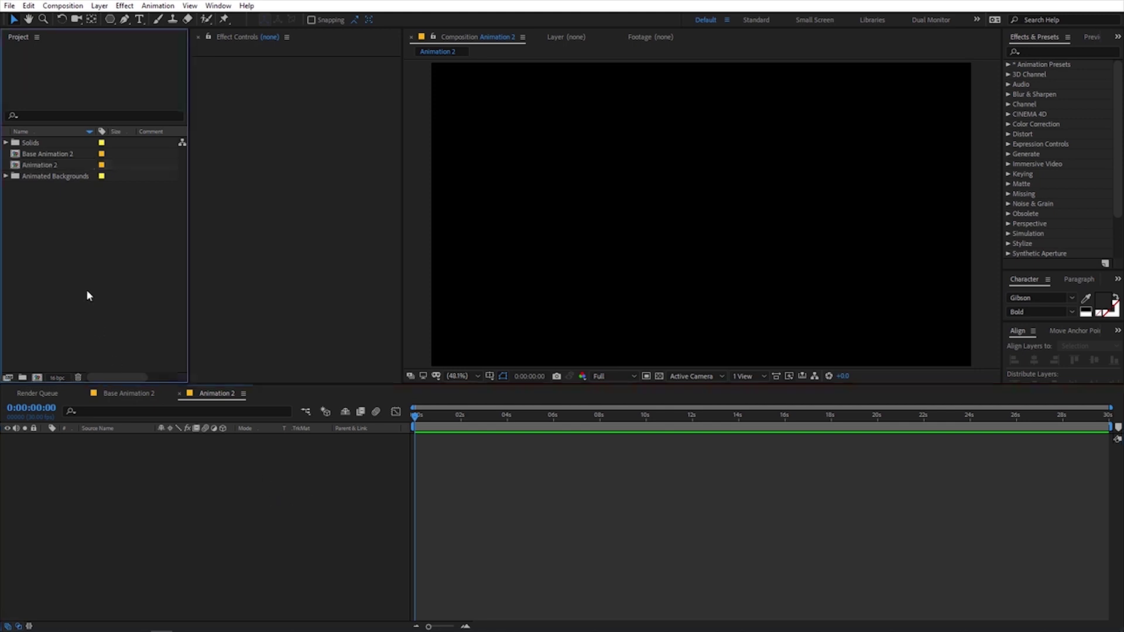
pyautogui.click(44, 154)
pyautogui.moveTo(93, 243); pyautogui.dragTo(133, 471)
pyautogui.press('space')
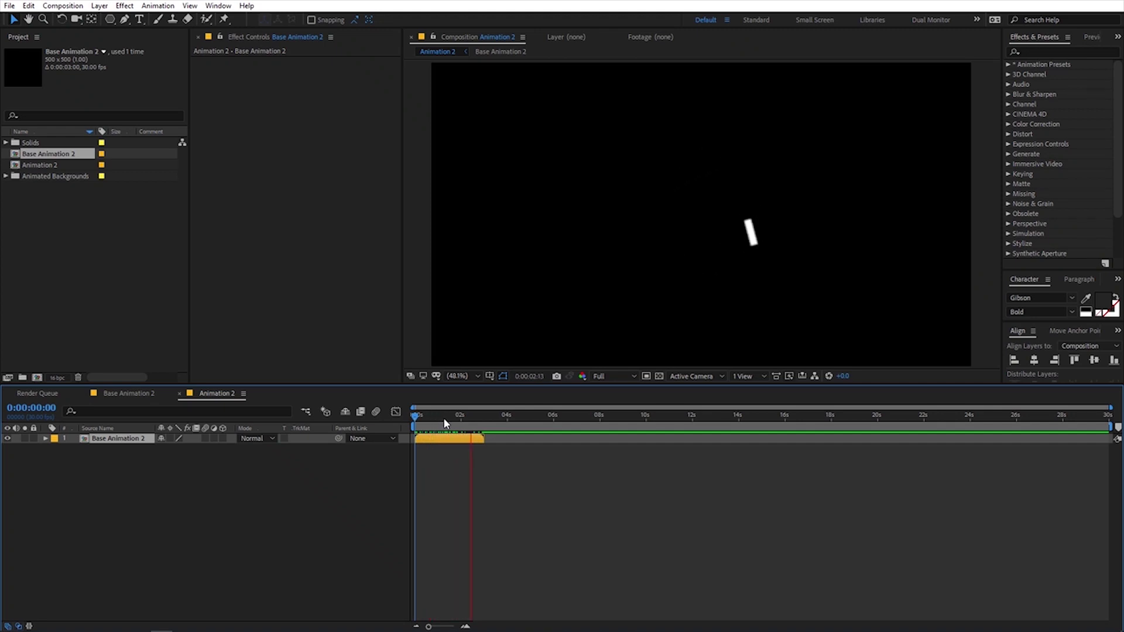
pyautogui.moveTo(445, 417); pyautogui.dragTo(447, 423)
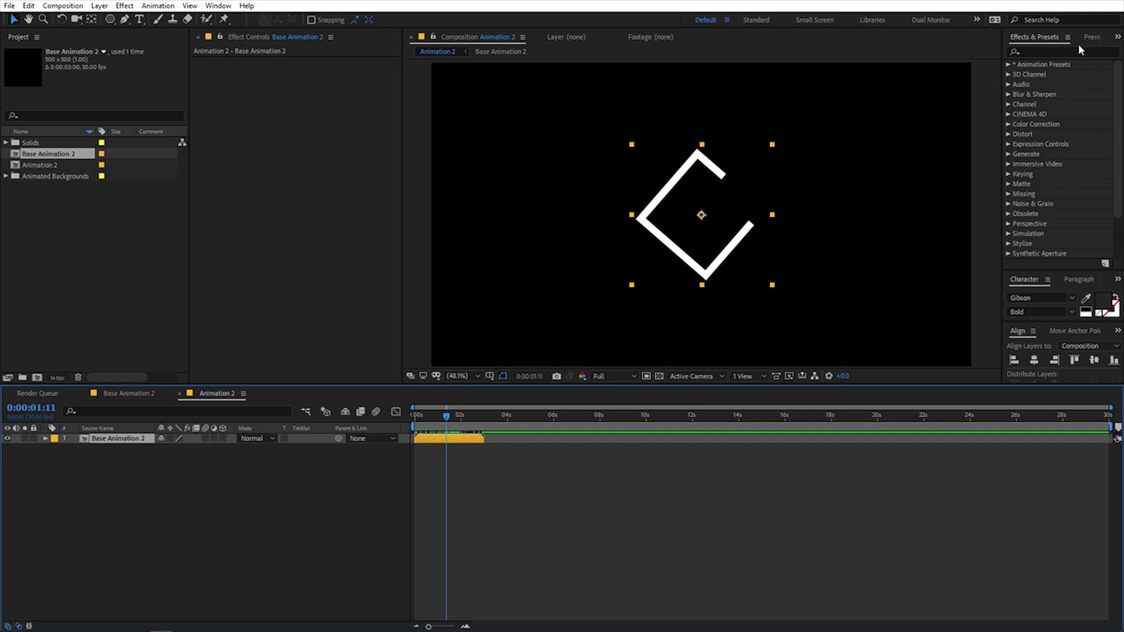
# - Find the CC RepeTile effect and apply it to the Base Animation 2 layer
pyautogui.click(1057, 51)
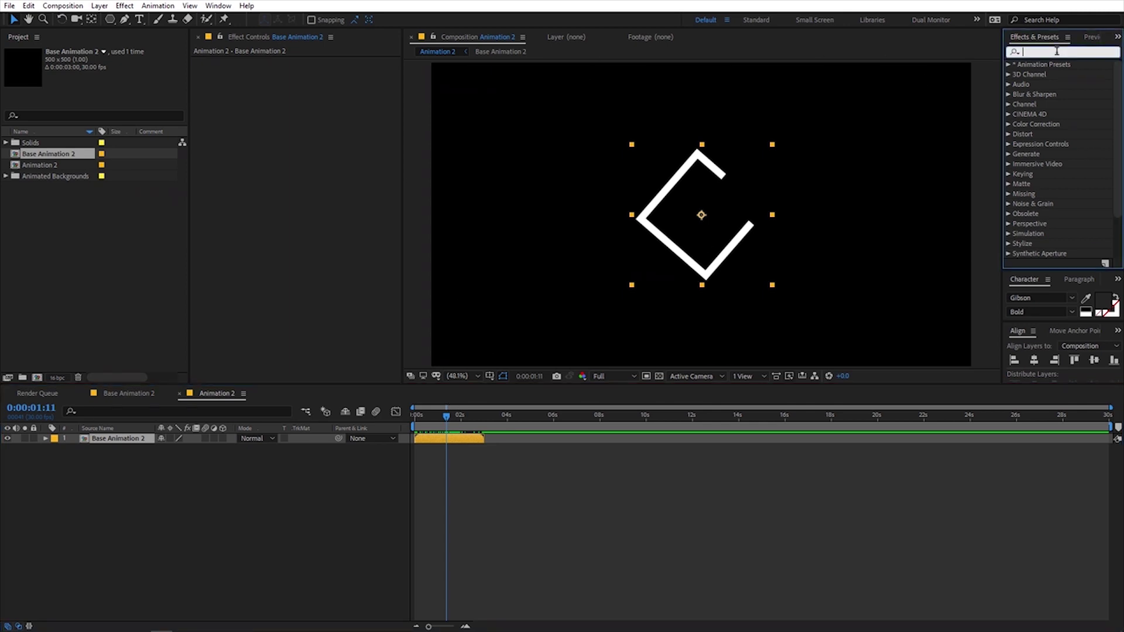
pyautogui.write('cc re')
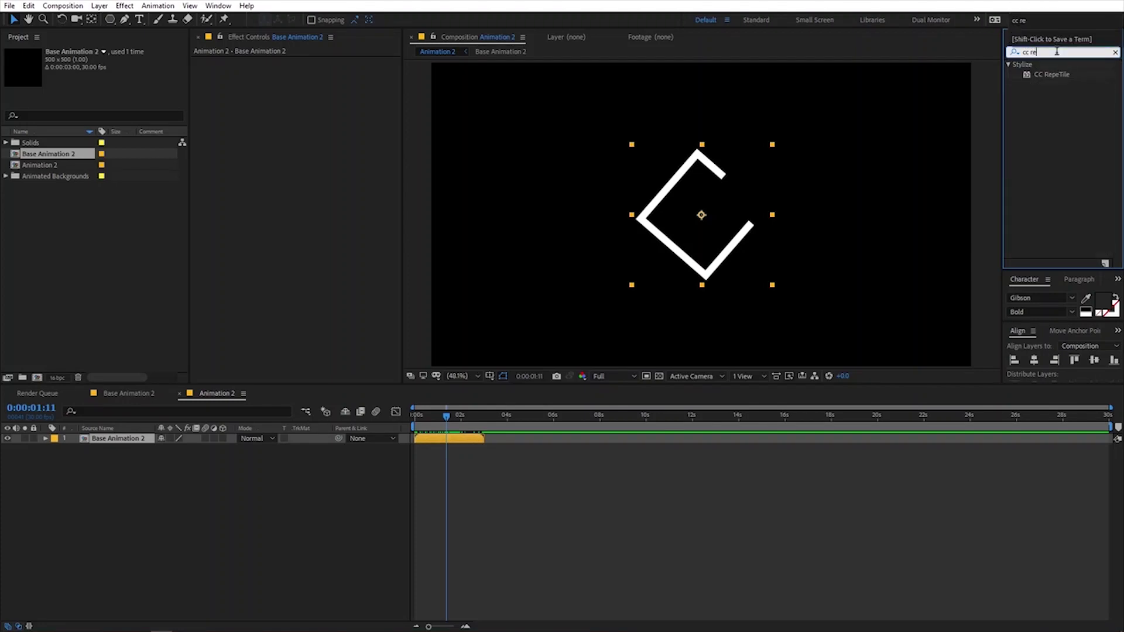
pyautogui.moveTo(1054, 75); pyautogui.dragTo(111, 442)
pyautogui.click(189, 501)
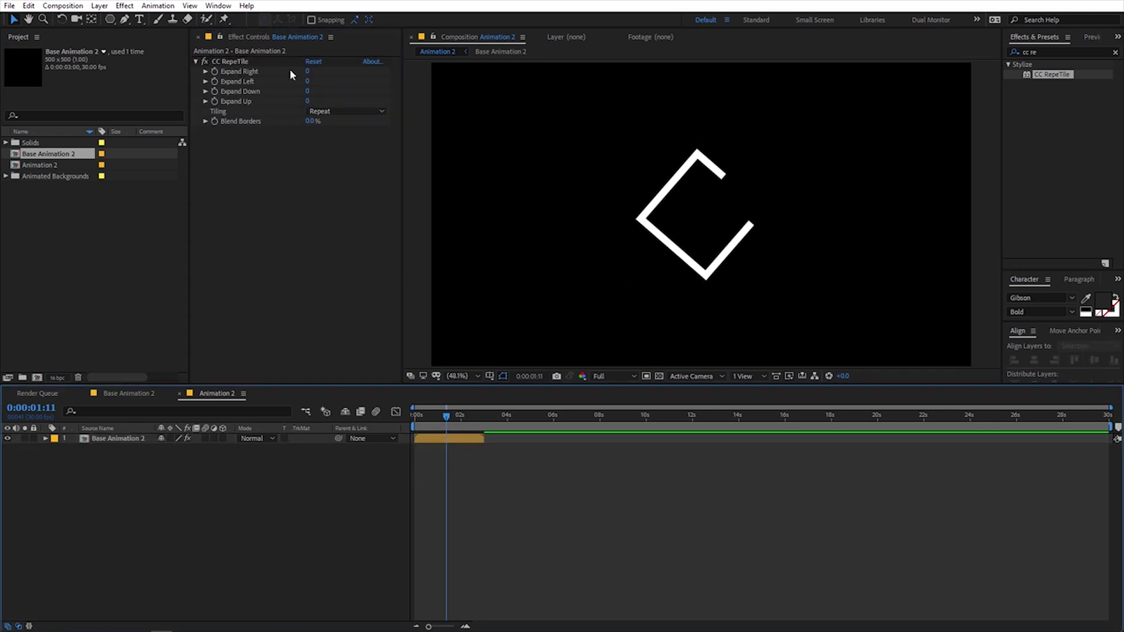
# - Set CC RepeTile's Expand Right and Expand Left to 3000 on the Base Animation 2 layer
pyautogui.moveTo(308, 69); pyautogui.dragTo(798, 88)
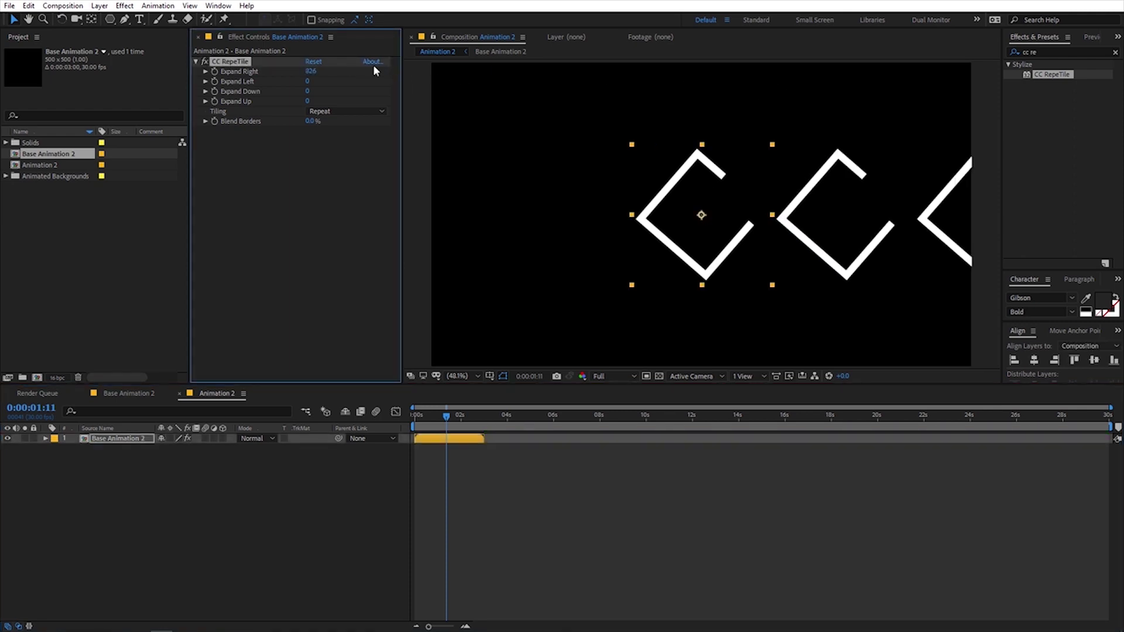
pyautogui.write('30')
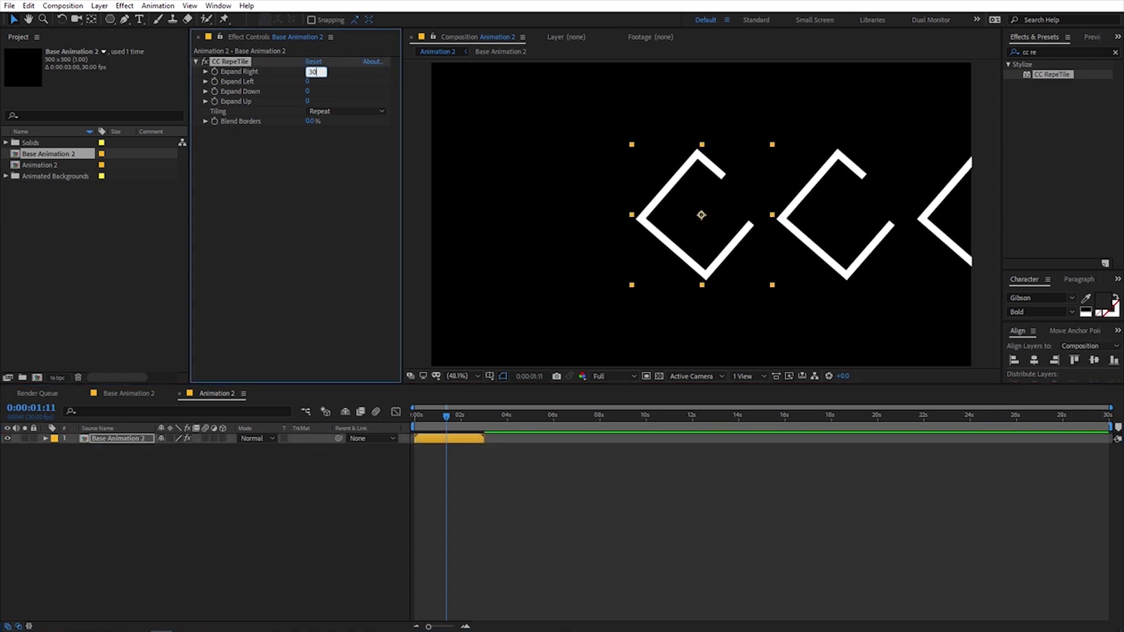
pyautogui.write('00')
pyautogui.press('Tab')
pyautogui.write('300')
pyautogui.press('Tab')
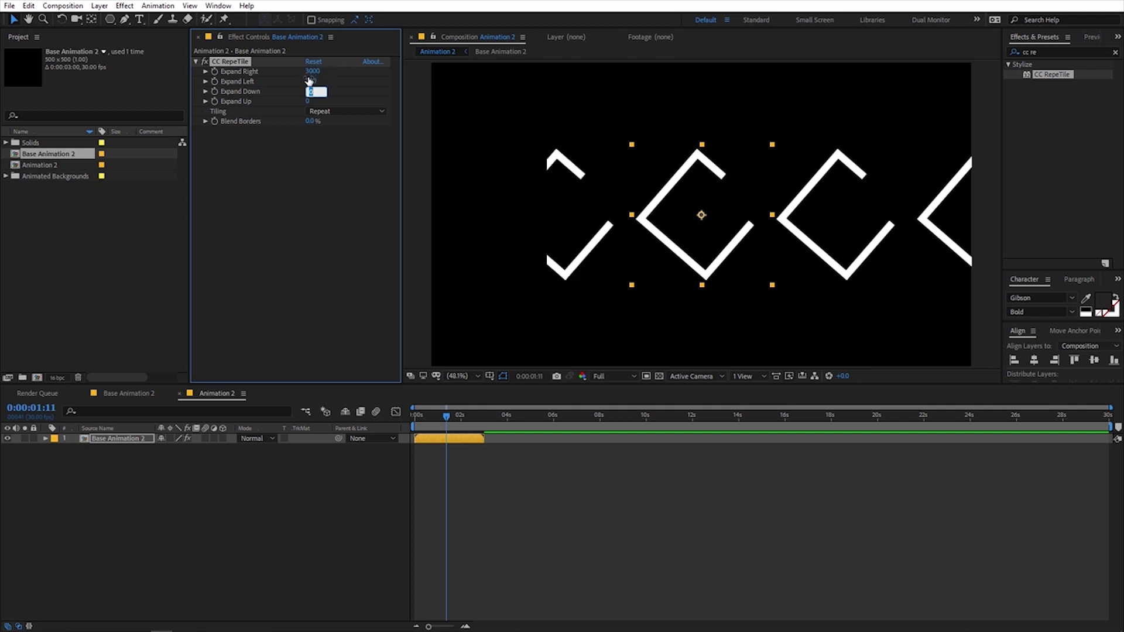
pyautogui.hotkey('shift', 'Tab')
pyautogui.write('30')
pyautogui.press('Tab')
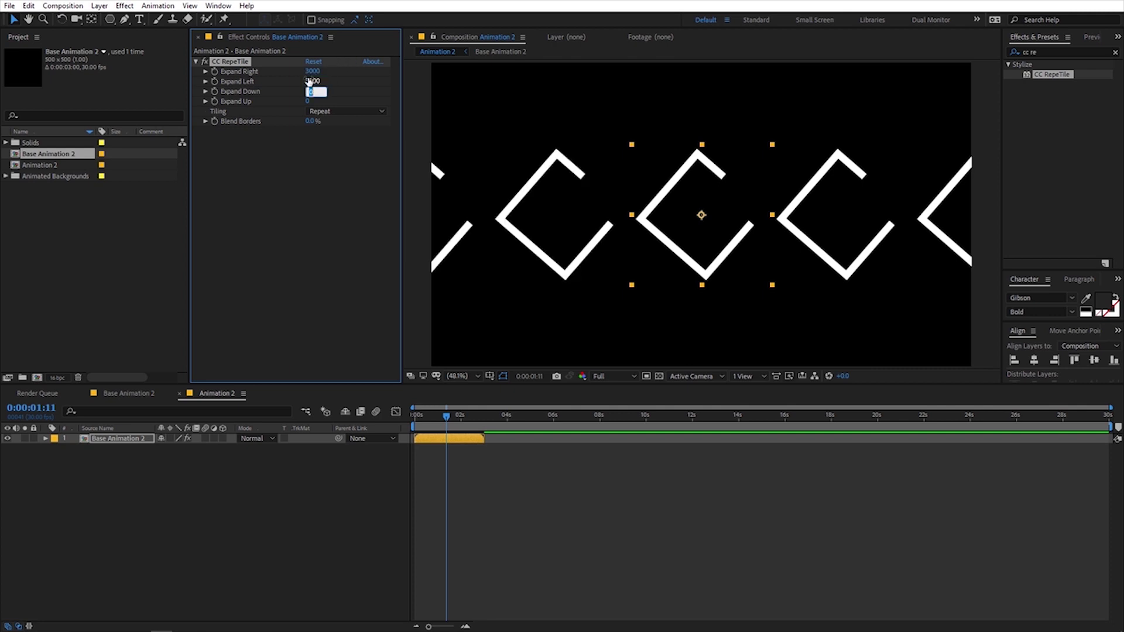
# - Set CC RepeTile's Expand Down and Expand Up to 2000
pyautogui.write('2000')
pyautogui.press('Tab')
pyautogui.write('20')
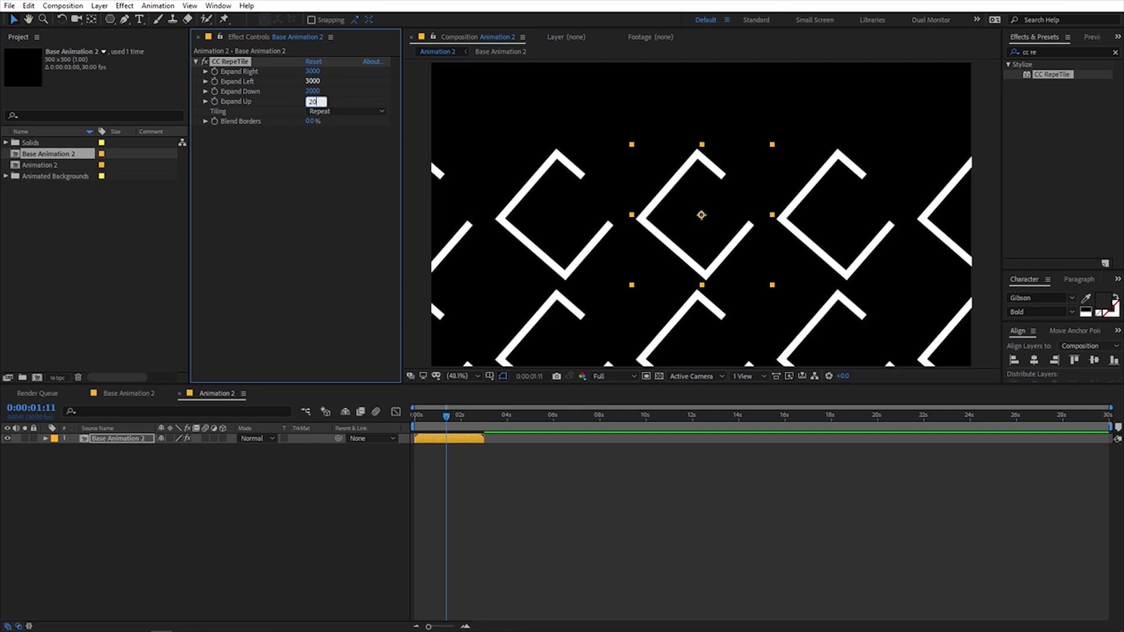
pyautogui.write('00')
pyautogui.press('Return')
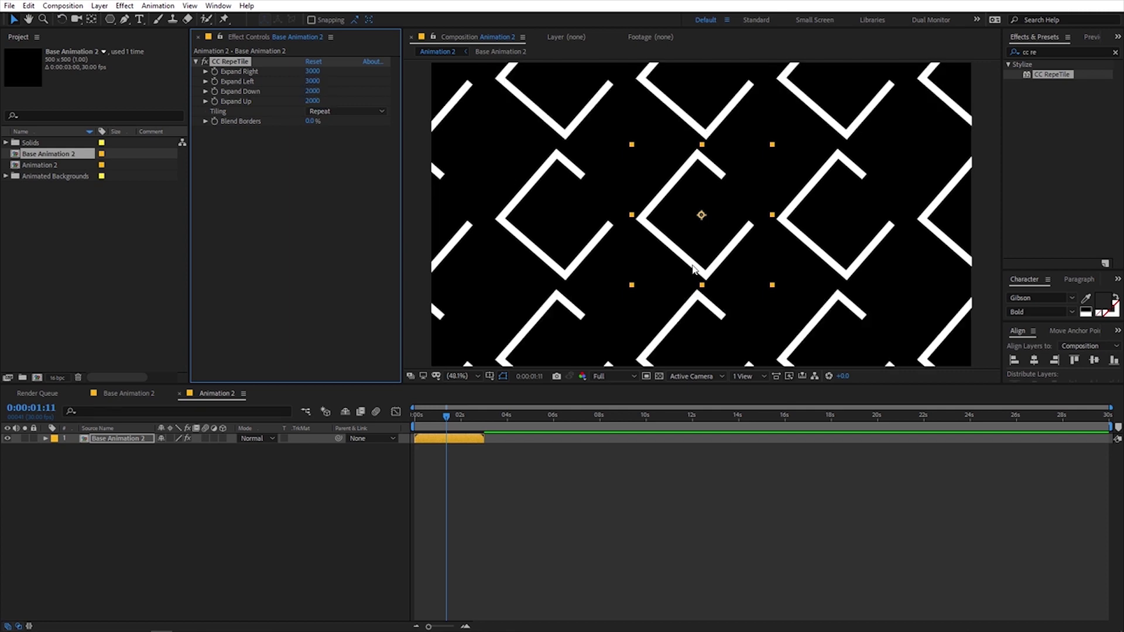
# - Try scaling the Base Animation 2 layer down to 16% and raising Expand Right to 4301, undoing the expansion change
pyautogui.scroll(-2, 696, 245)
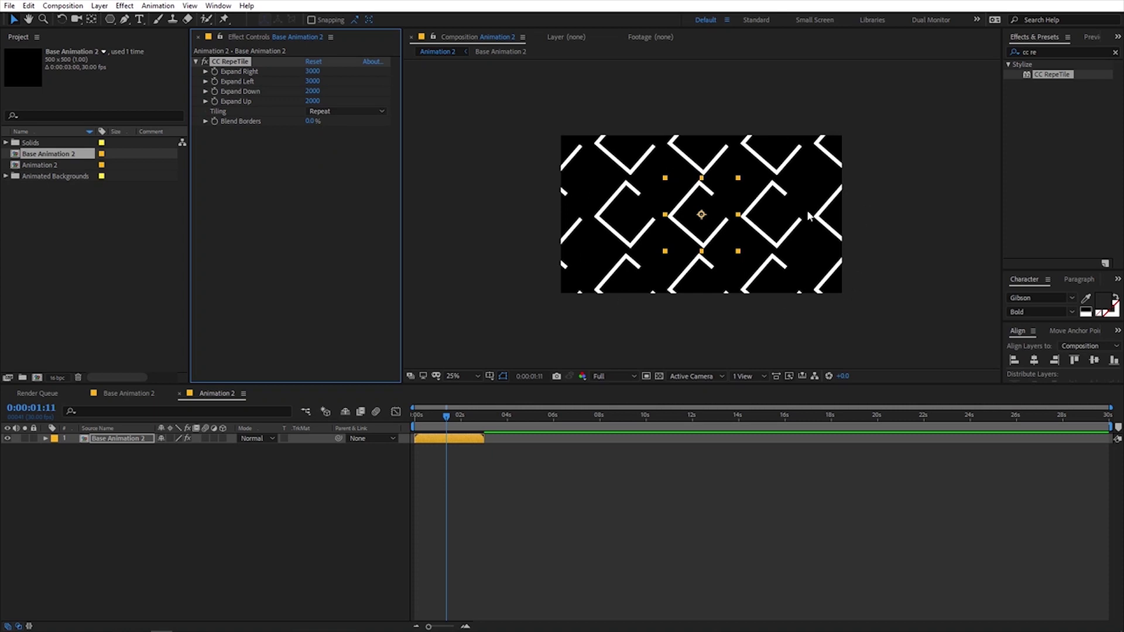
pyautogui.scroll(4, 756, 224)
pyautogui.scroll(-4, 757, 227)
pyautogui.scroll(1, 758, 230)
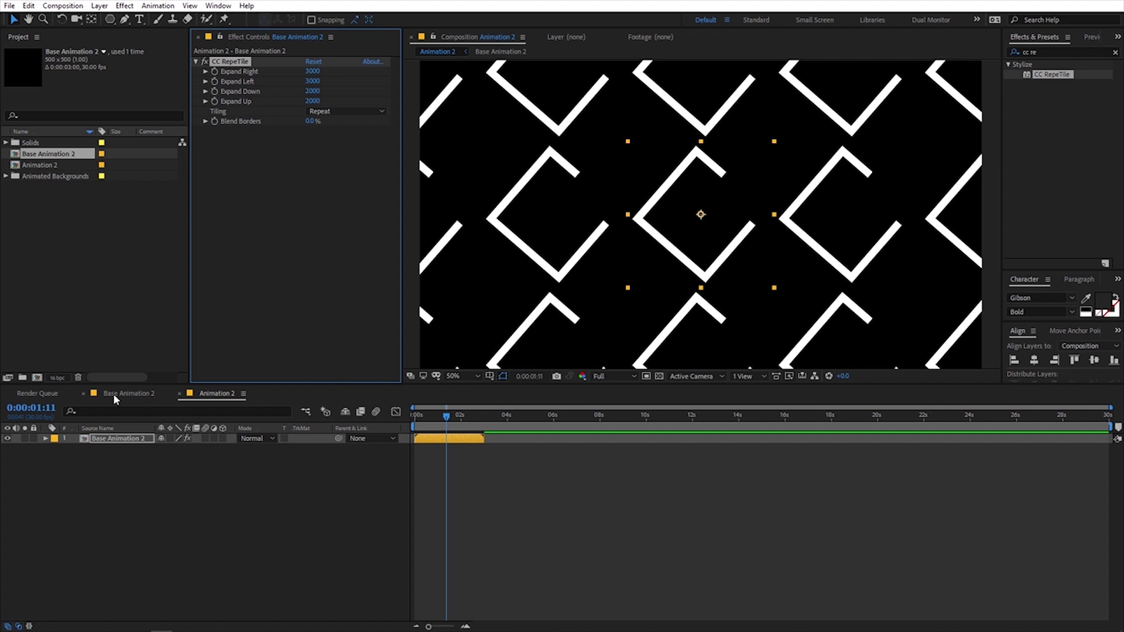
pyautogui.click(109, 438)
pyautogui.press('s')
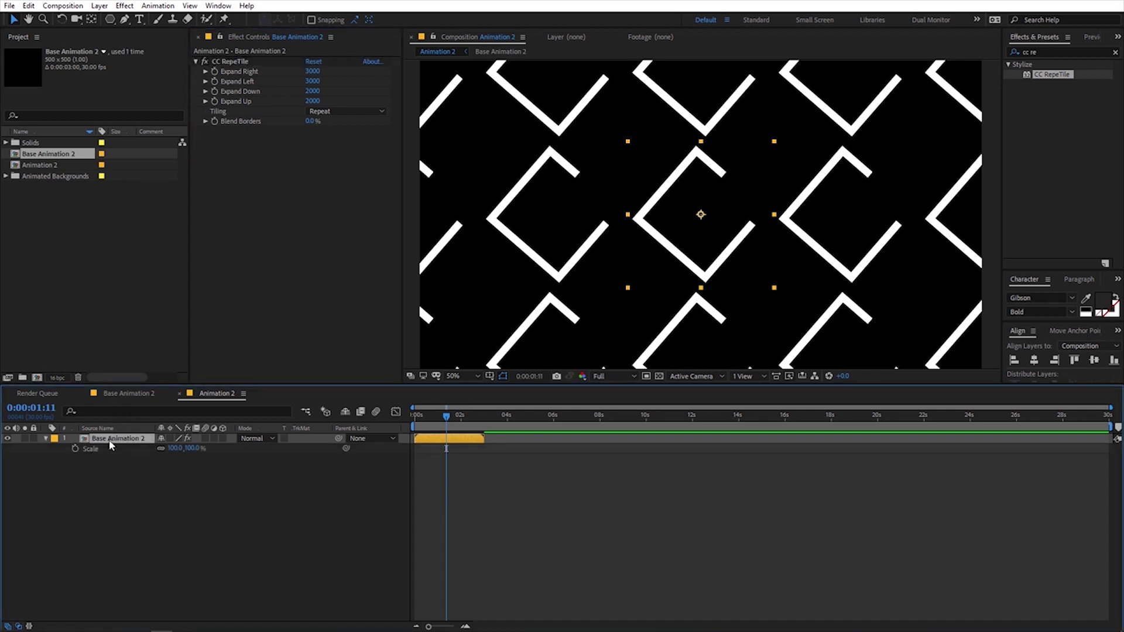
pyautogui.moveTo(175, 447); pyautogui.dragTo(139, 460)
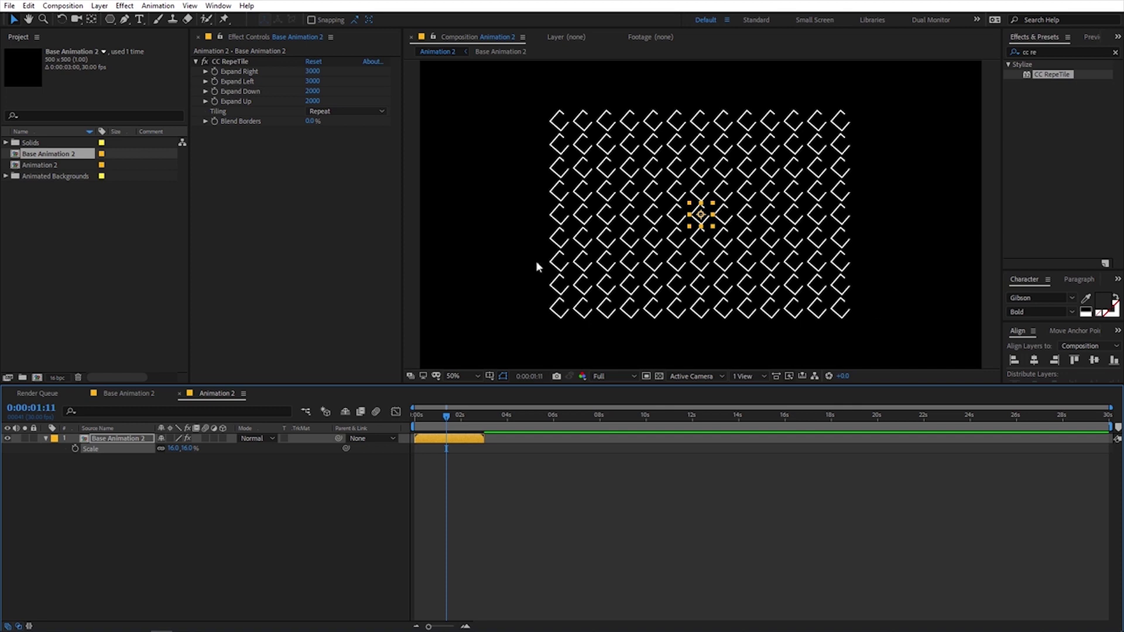
pyautogui.click(552, 487)
pyautogui.moveTo(302, 70); pyautogui.dragTo(375, 70)
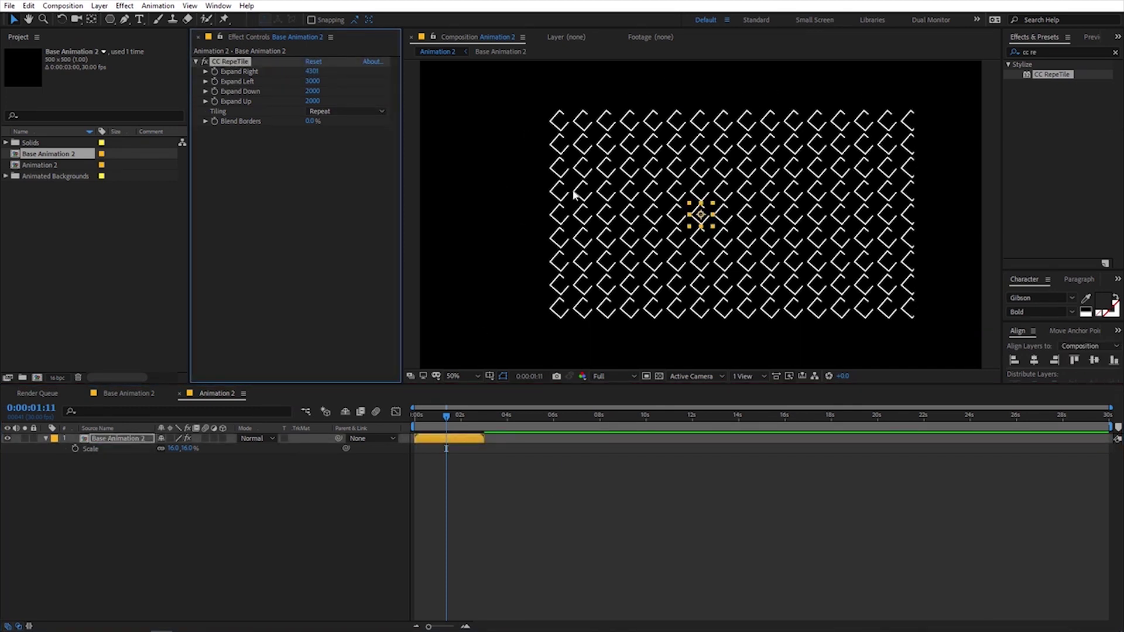
pyautogui.hotkey('ctrl', 'z')
# - Try a scale of 38% for the Base Animation 2 layer
pyautogui.moveTo(176, 449); pyautogui.dragTo(185, 448)
pyautogui.click(173, 449)
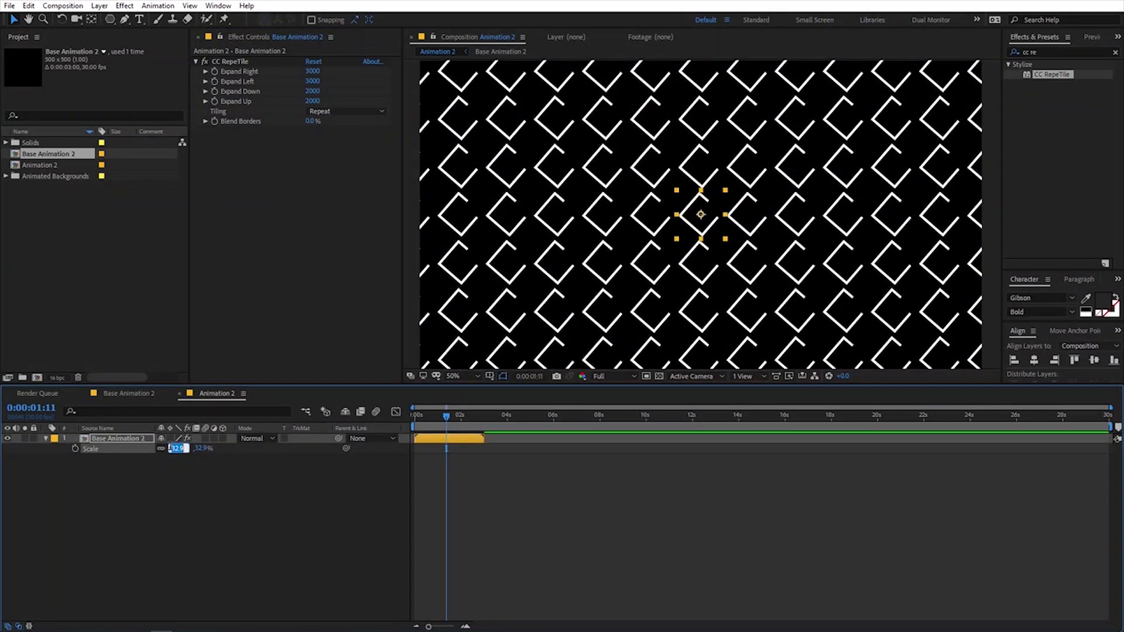
pyautogui.write('38')
pyautogui.press('Return')
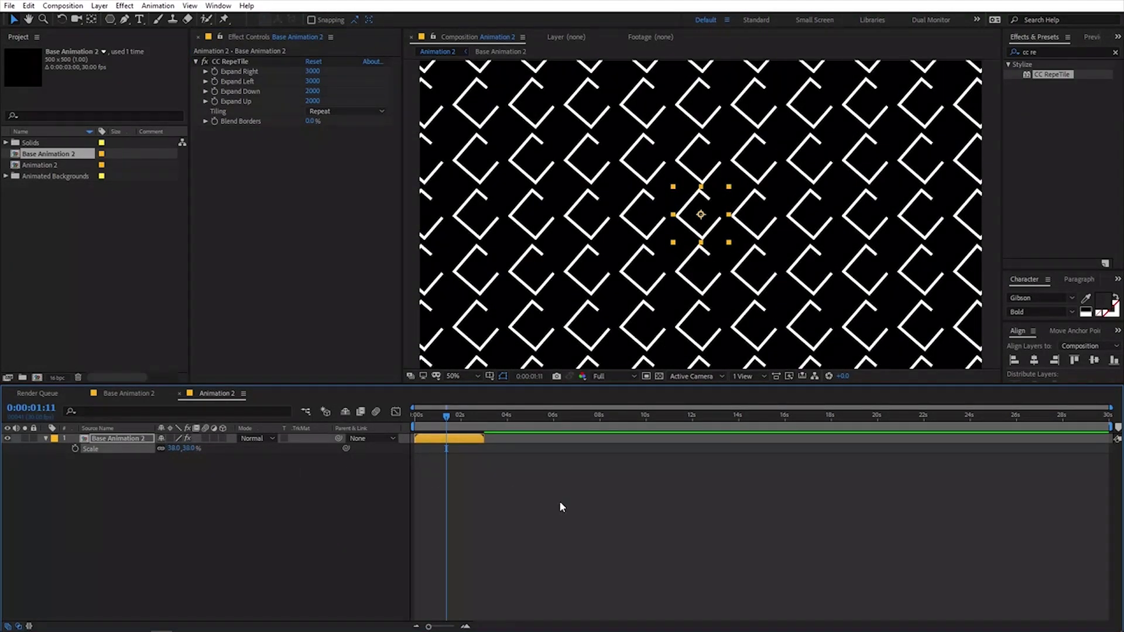
pyautogui.click(559, 501)
# - Set the Base Animation 2 layer's scale to 40%
pyautogui.click(176, 448)
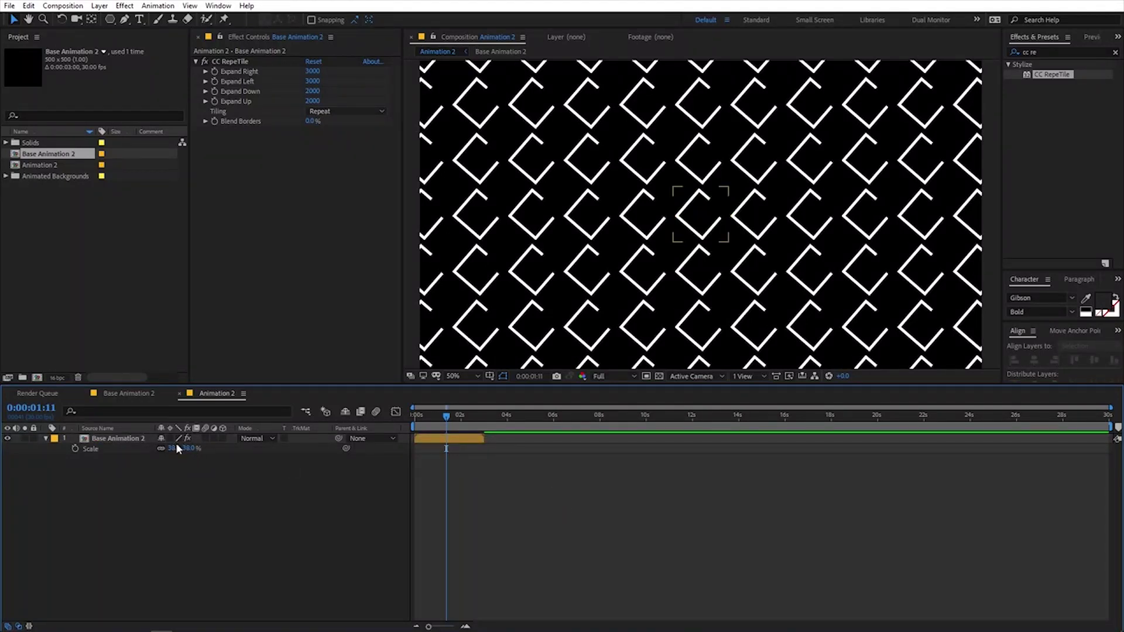
pyautogui.click(175, 449)
pyautogui.write('40')
pyautogui.press('Return')
# - Preview the tiled pattern from the start, scrub through it, and park the current time at 0:00:01:21
pyautogui.press('Home')
pyautogui.press('space')
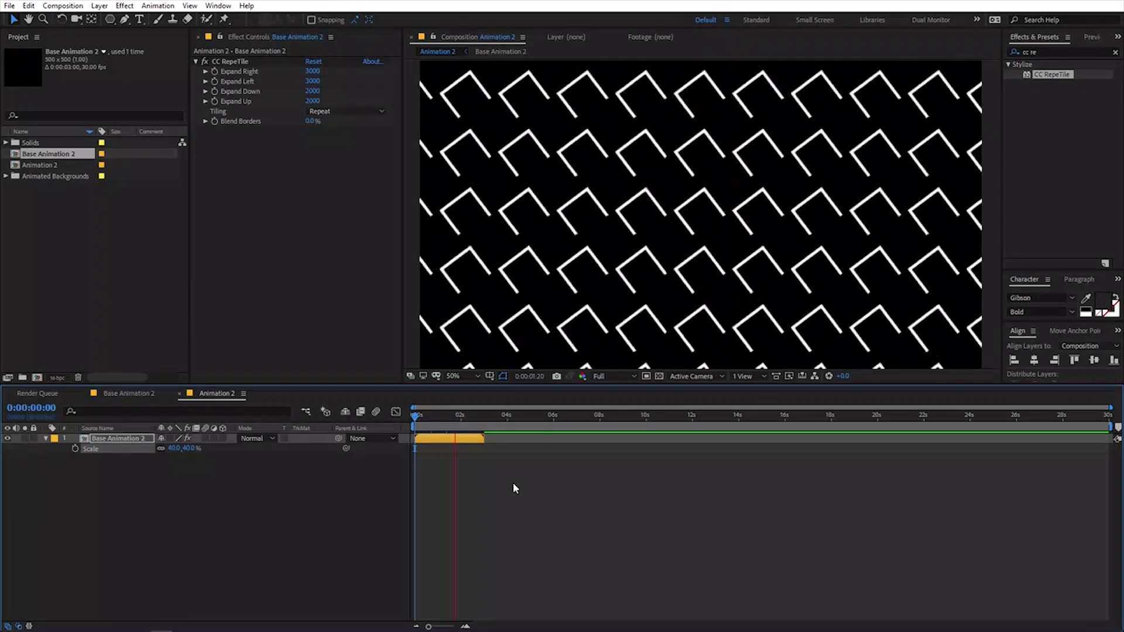
pyautogui.press('space')
pyautogui.moveTo(469, 416); pyautogui.dragTo(419, 434)
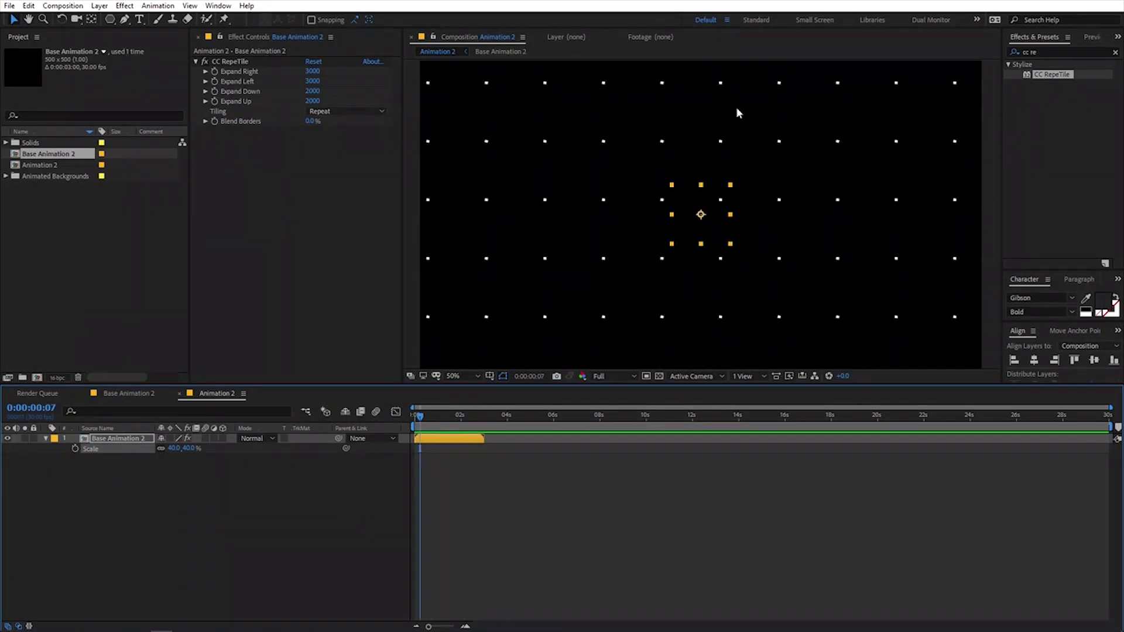
pyautogui.press('space')
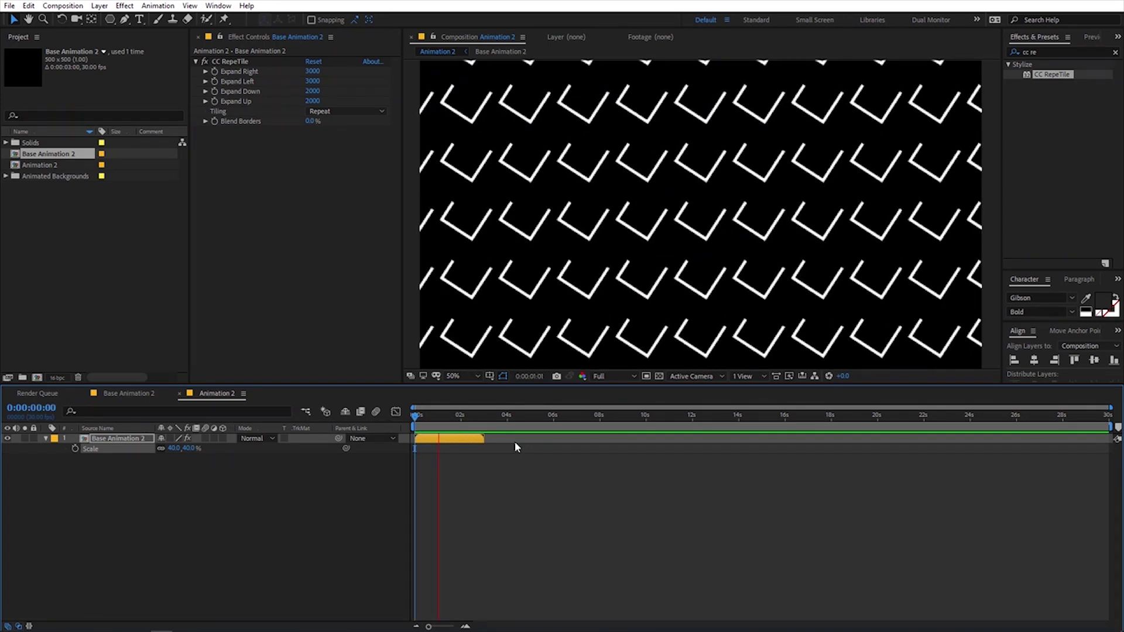
pyautogui.press('space')
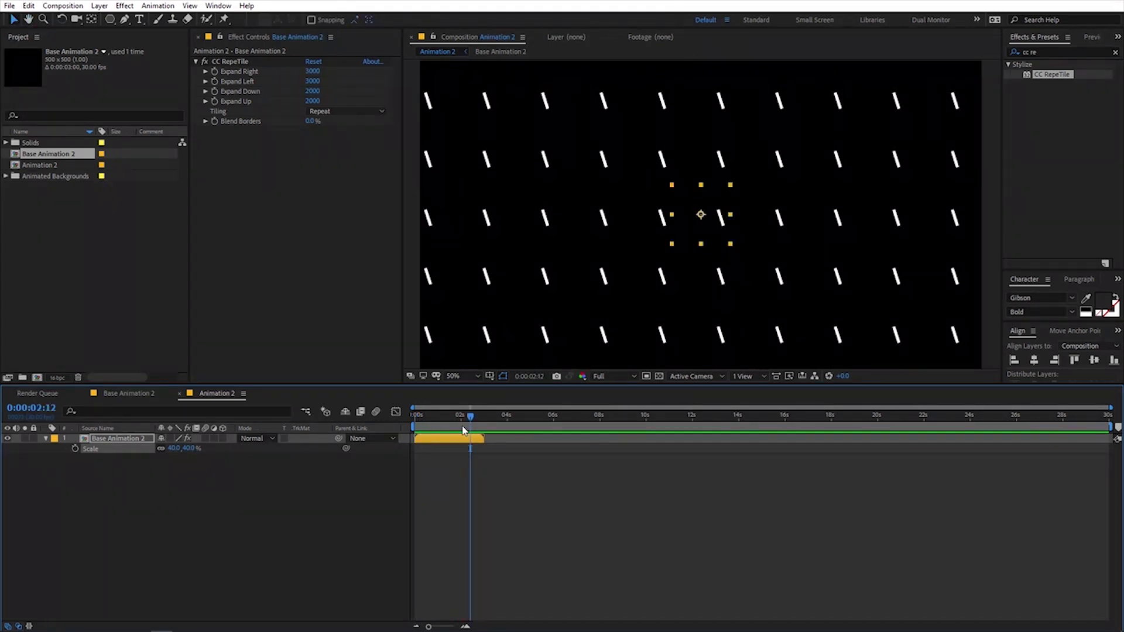
pyautogui.moveTo(463, 430); pyautogui.dragTo(455, 430)
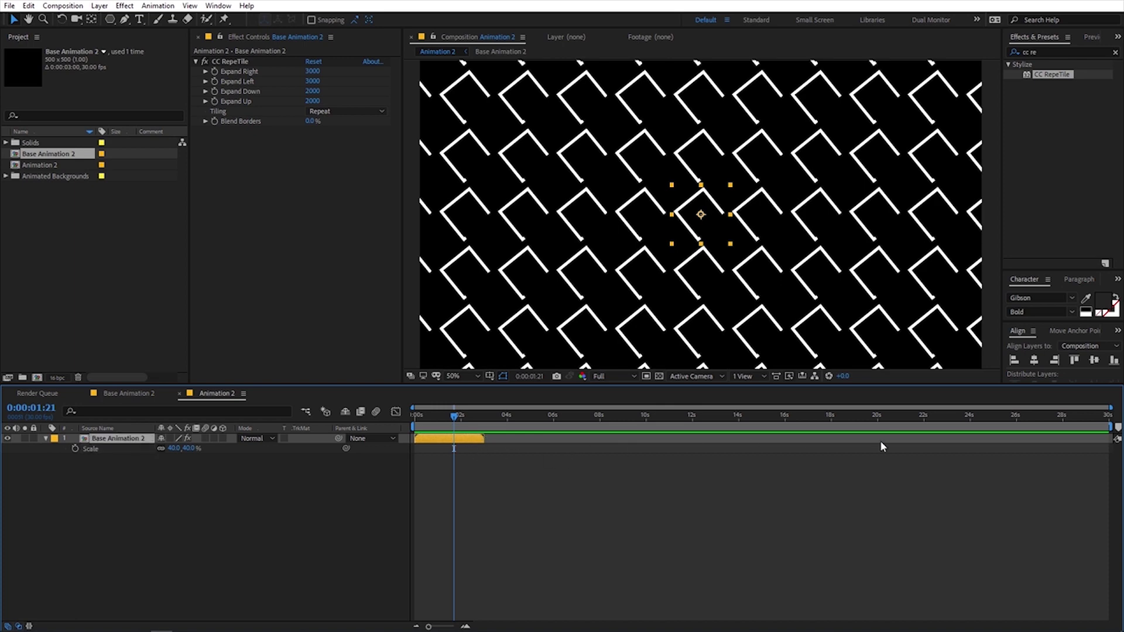
# - Enable time remapping on the Base Animation 2 layer
pyautogui.rightClick(100, 440)
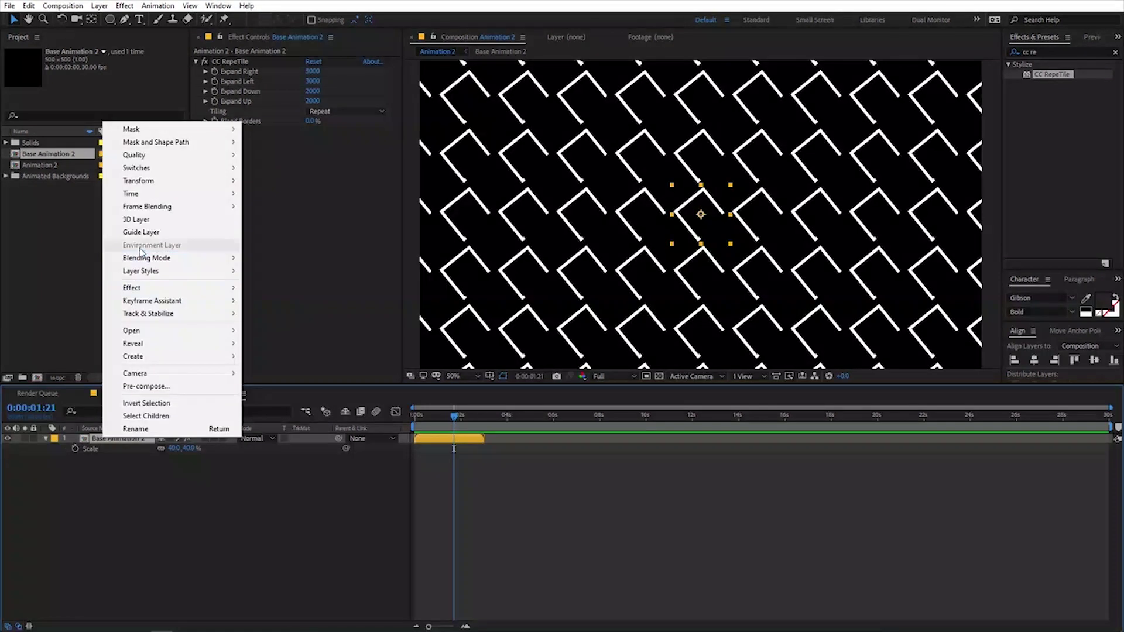
pyautogui.moveTo(197, 196)
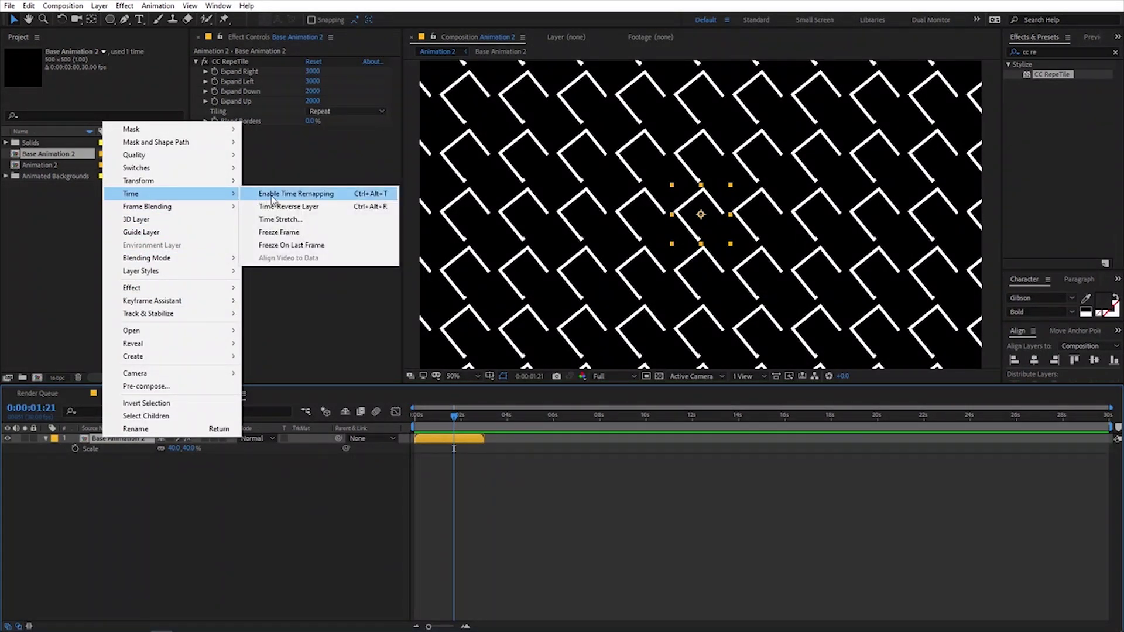
pyautogui.click(273, 194)
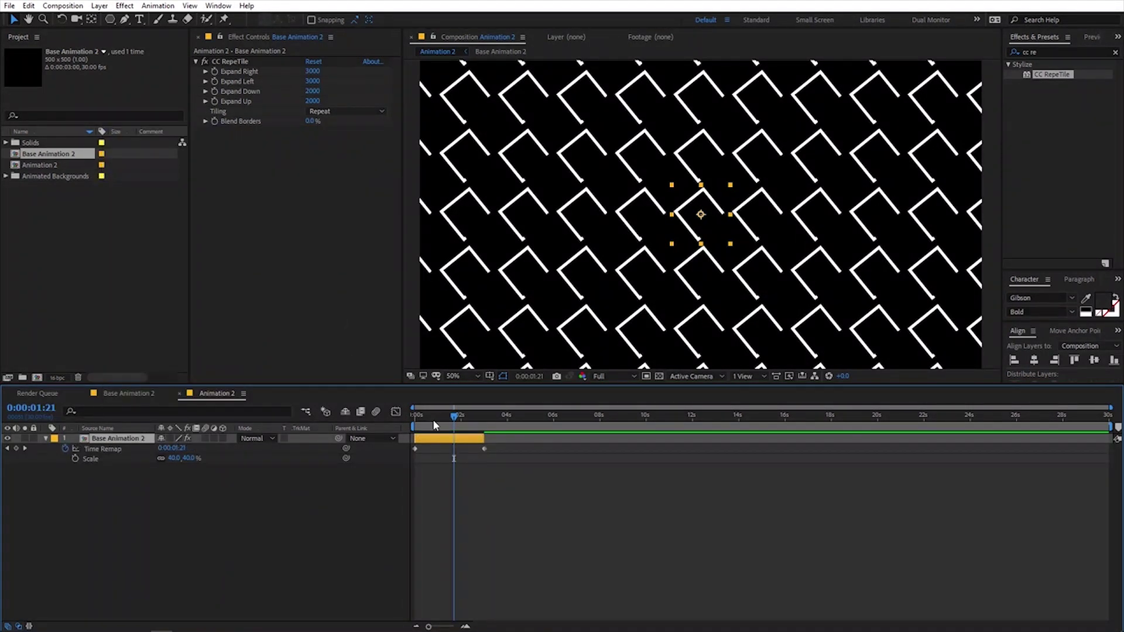
# - Return to 0:00:00:00 and replace the Time Remap property's expression with loopOut()
pyautogui.moveTo(433, 417); pyautogui.dragTo(375, 427)
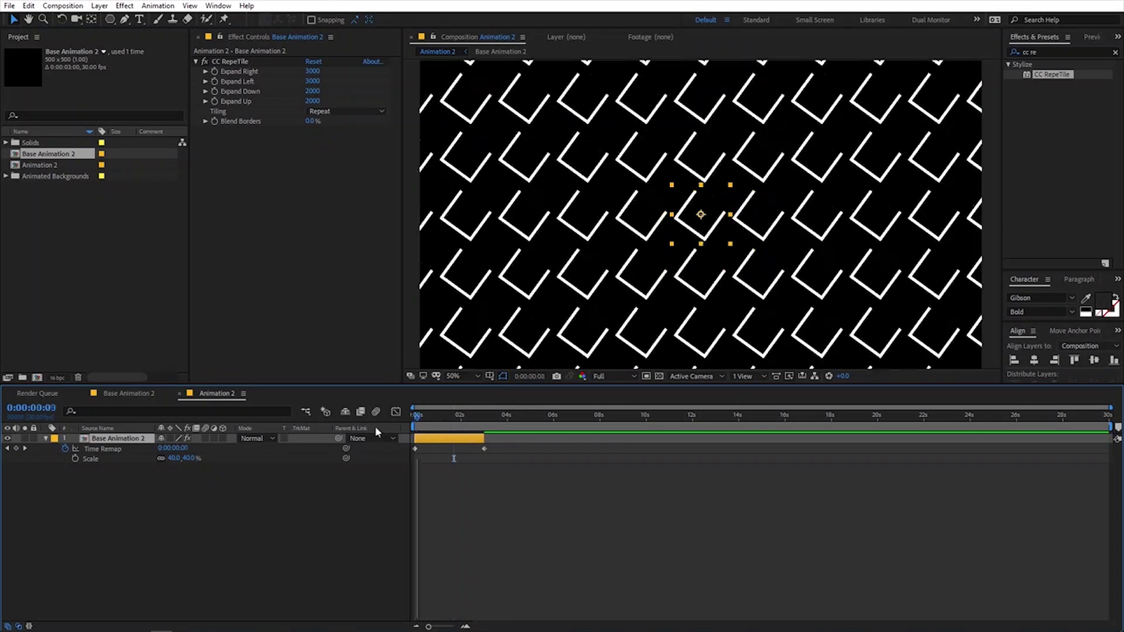
pyautogui.keyDown('alt'); pyautogui.click(65, 449); pyautogui.keyUp('alt')
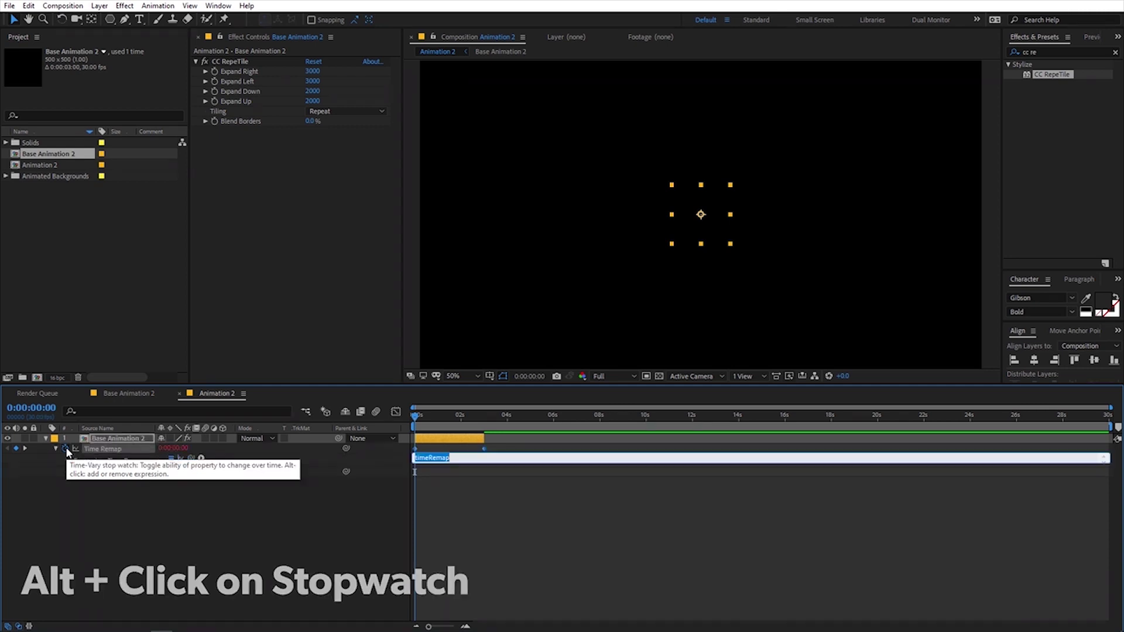
pyautogui.press('BackSpace')
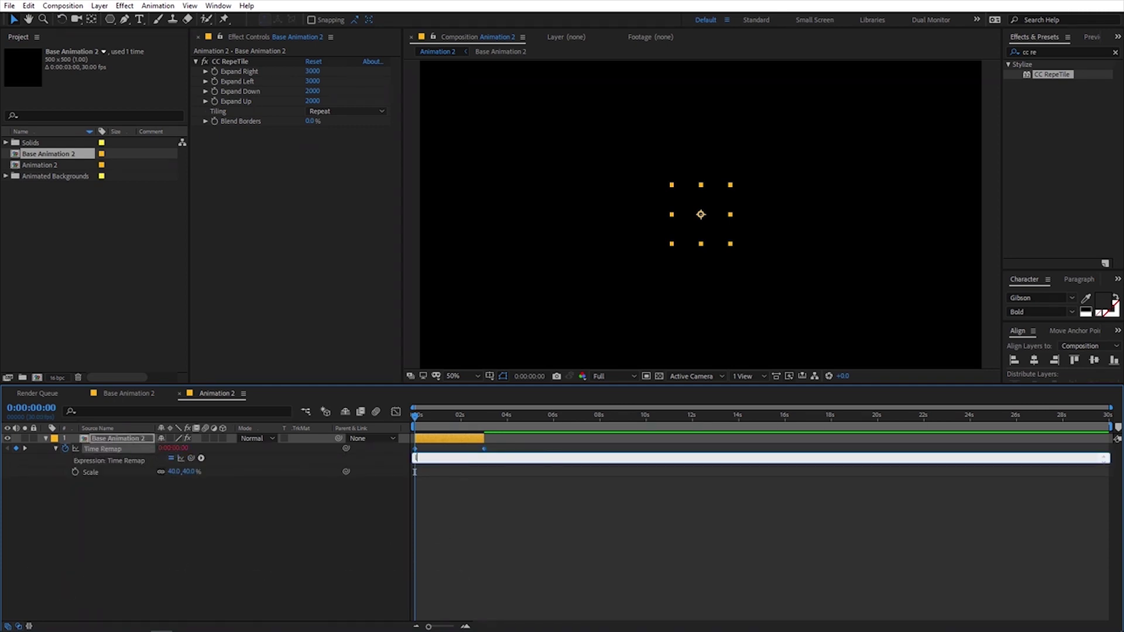
pyautogui.write('loopOut(')
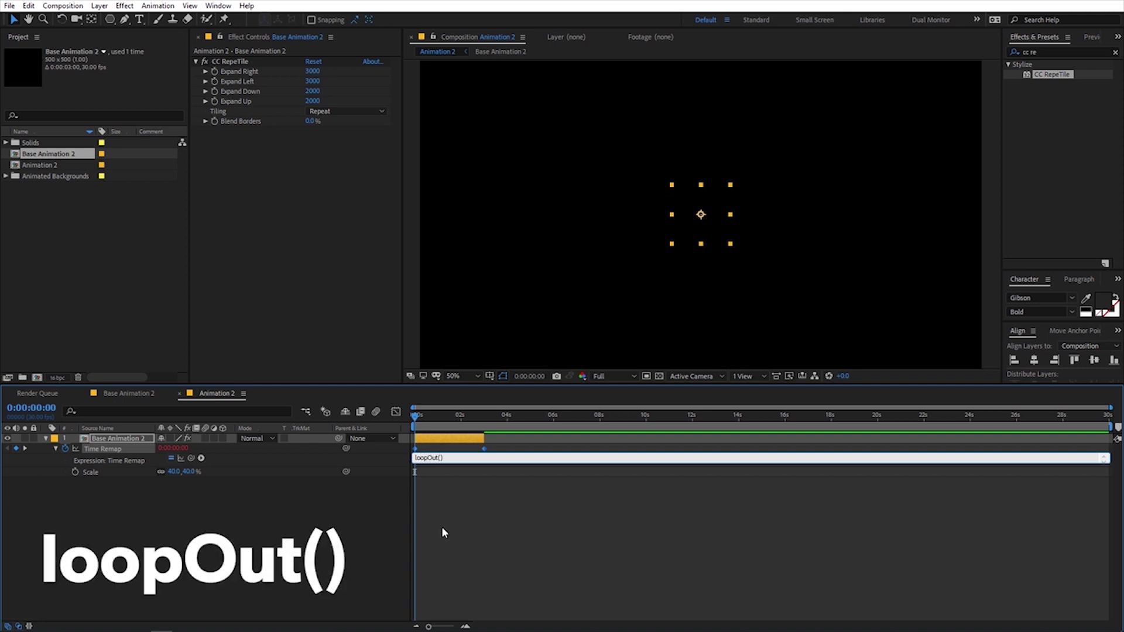
pyautogui.click(441, 526)
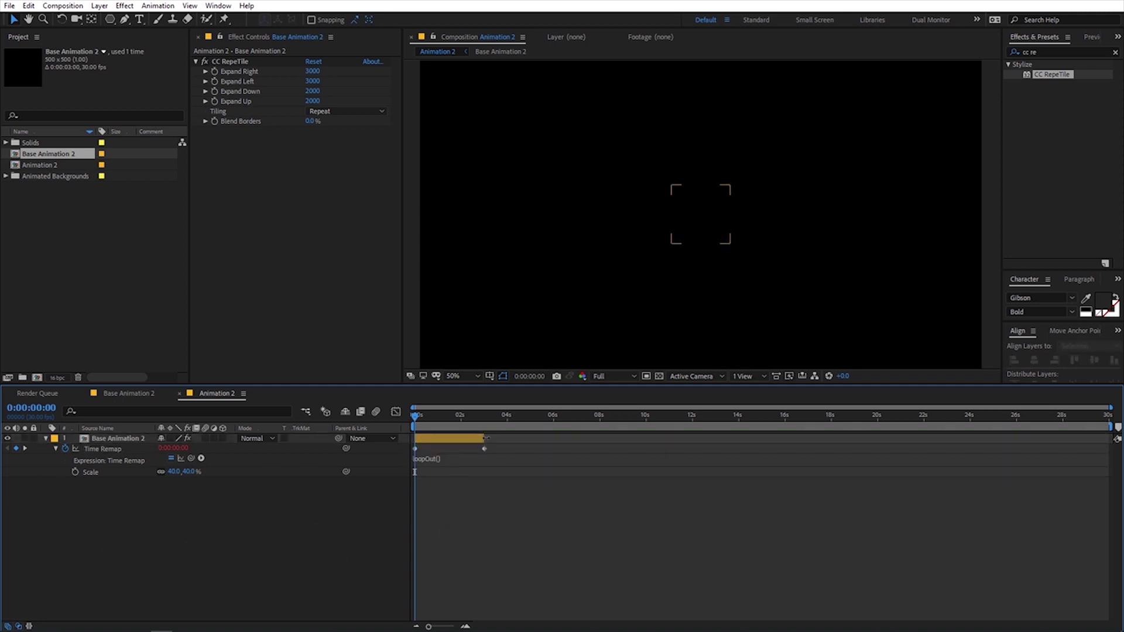
# - Shift the Base Animation 2 layer about 3 seconds earlier, extend its out point to the composition's end, and preview the loop
pyautogui.moveTo(486, 438); pyautogui.dragTo(1109, 438)
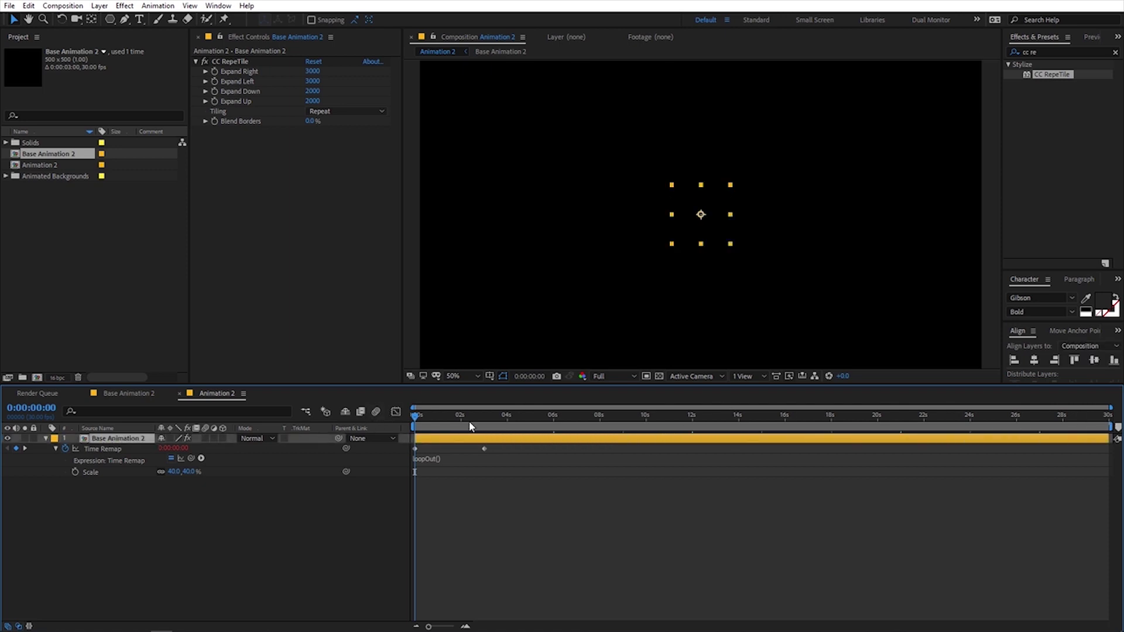
pyautogui.moveTo(456, 417); pyautogui.dragTo(485, 417)
pyautogui.moveTo(490, 442); pyautogui.dragTo(362, 424)
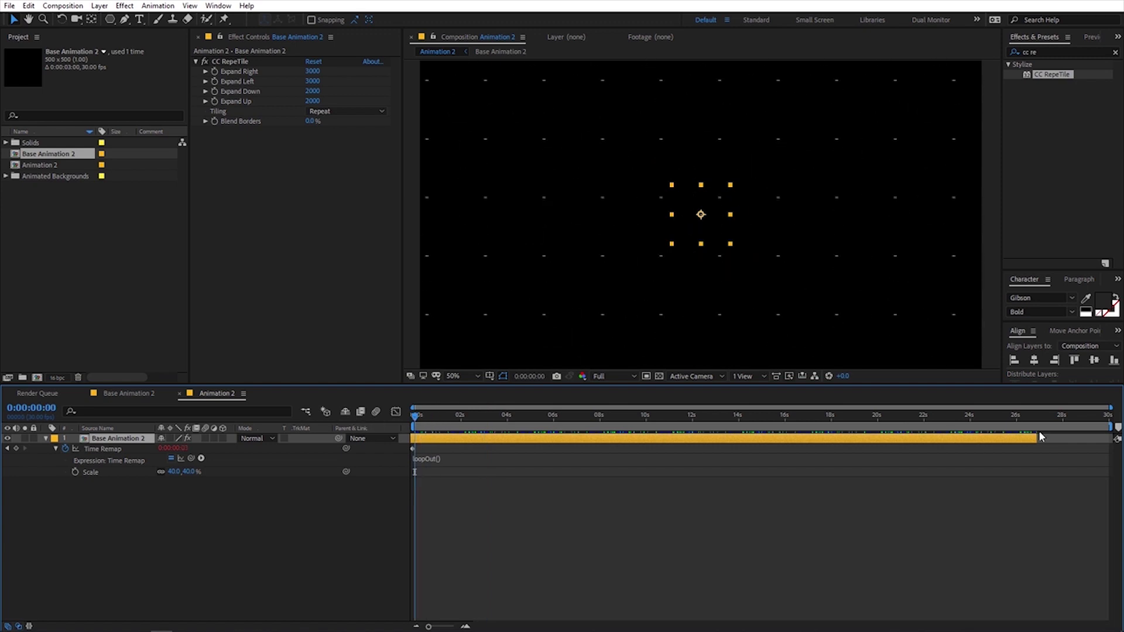
pyautogui.moveTo(1040, 438); pyautogui.dragTo(1110, 438)
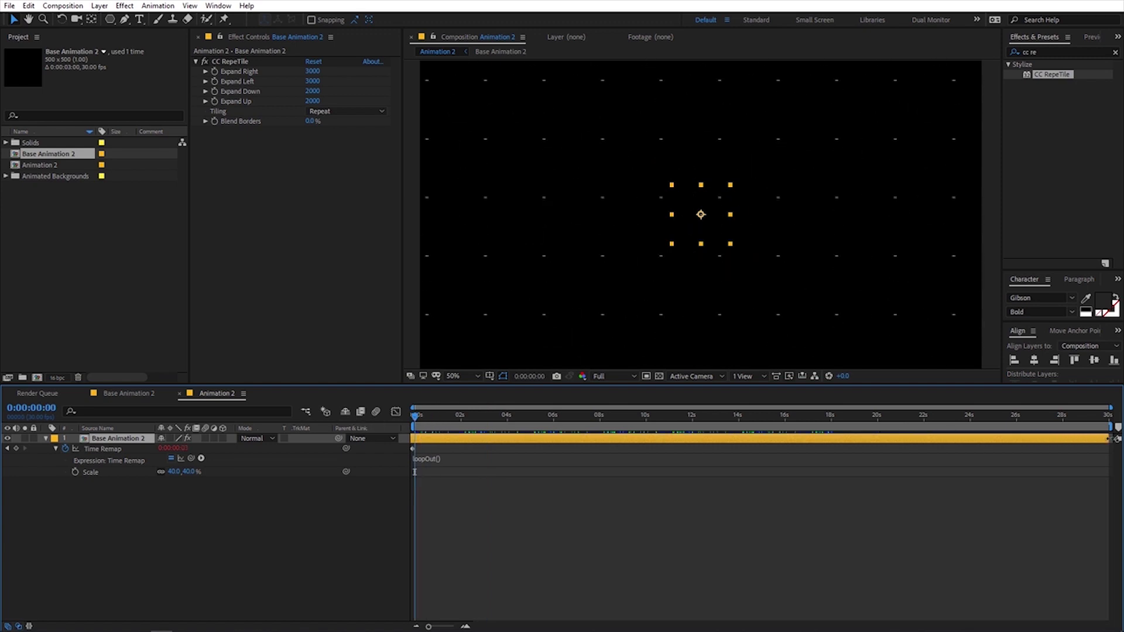
pyautogui.click(716, 547)
pyautogui.press('space')
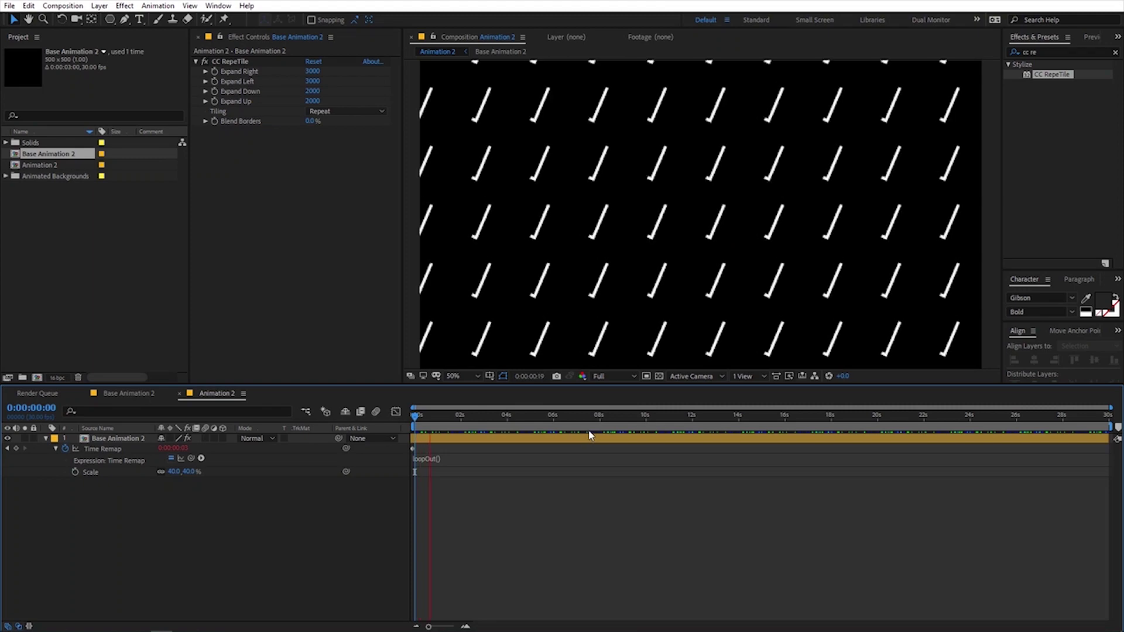
# - At 0:00:01:09, set CC RepeTile's tiling to Checker Flip H and preview the pattern from the start
pyautogui.click(445, 415)
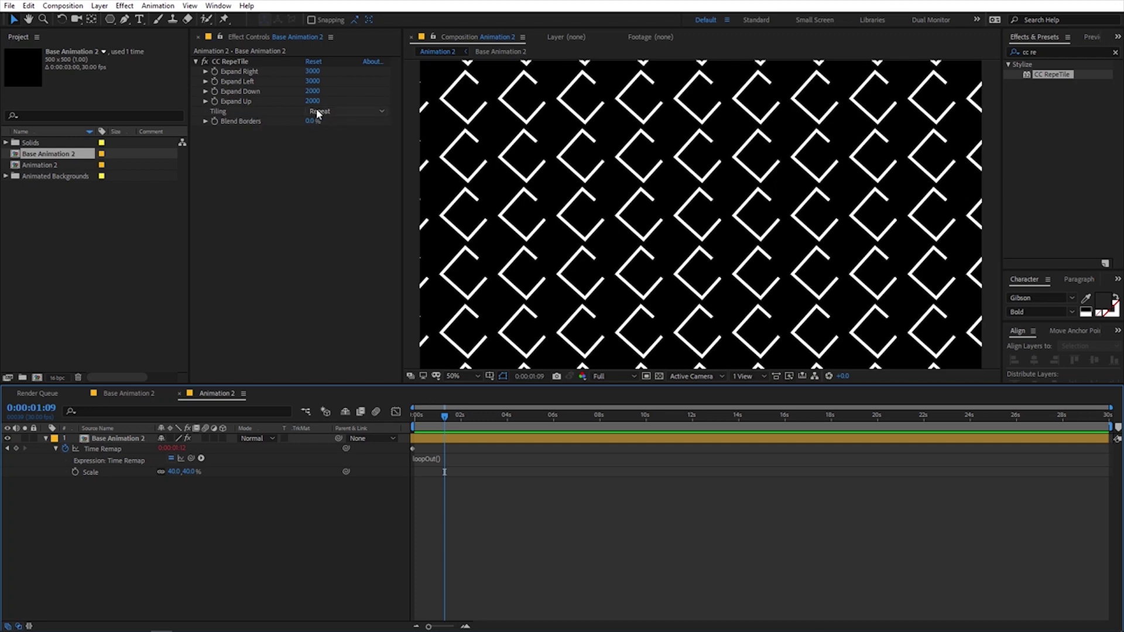
pyautogui.click(318, 113)
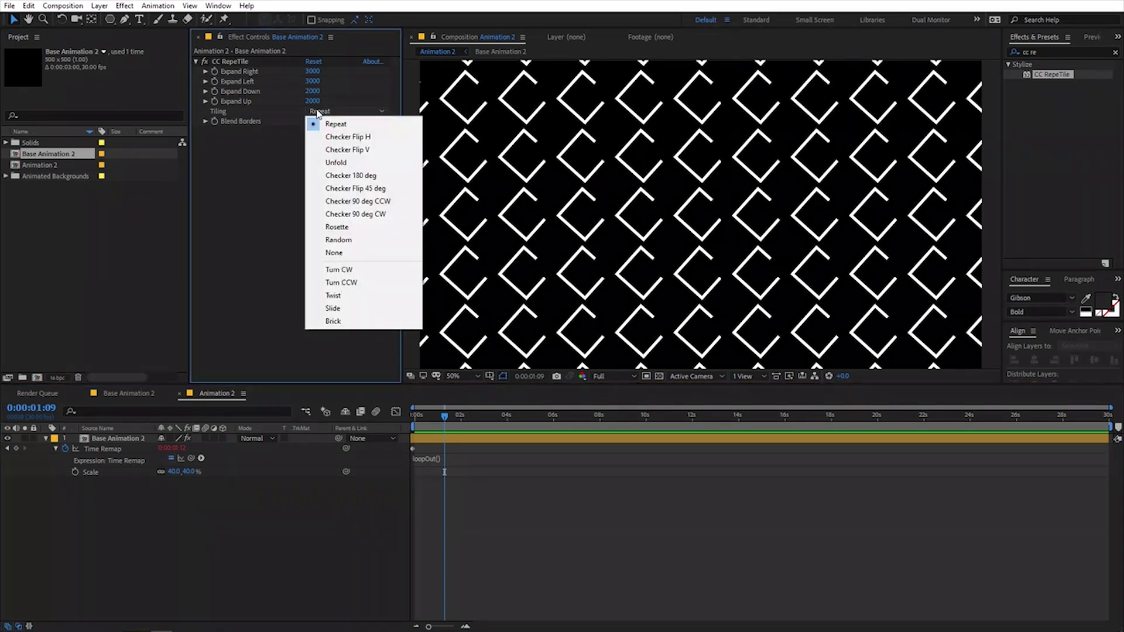
pyautogui.click(344, 138)
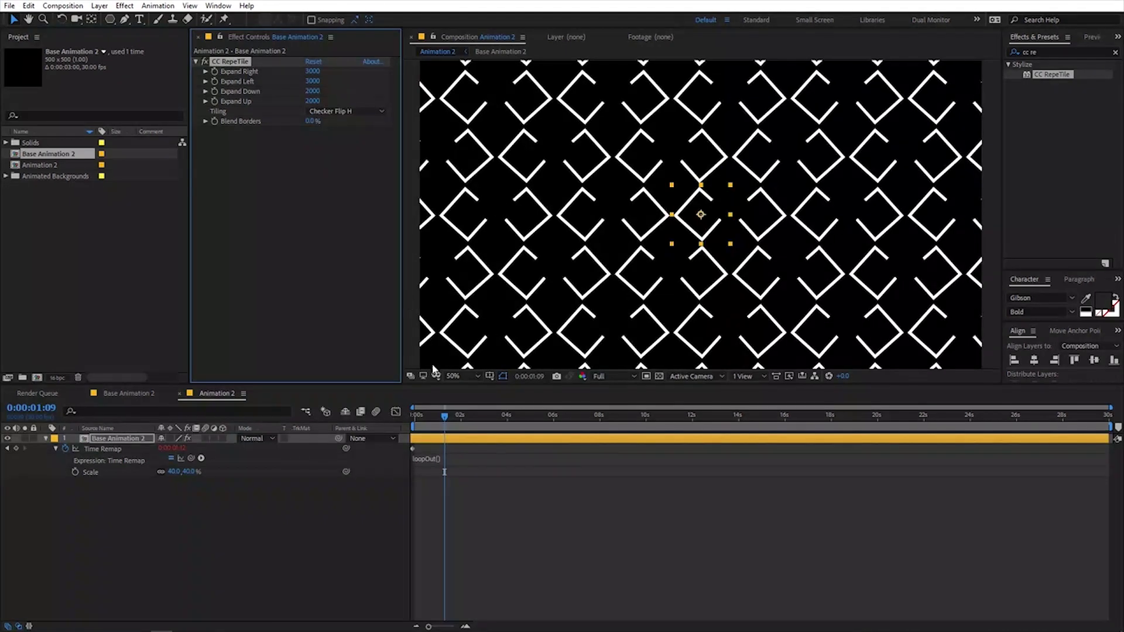
pyautogui.moveTo(444, 418); pyautogui.dragTo(416, 416)
pyautogui.press('space')
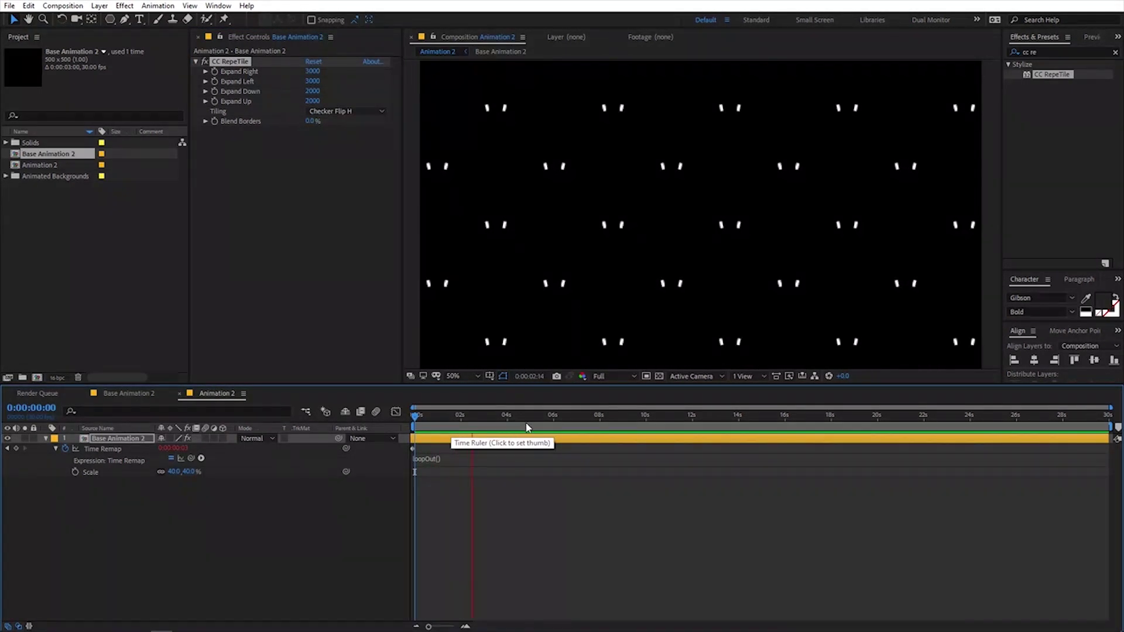
# - Set CC RepeTile's tiling to Checker Flip V and preview the pattern
pyautogui.press('space')
pyautogui.click(339, 111)
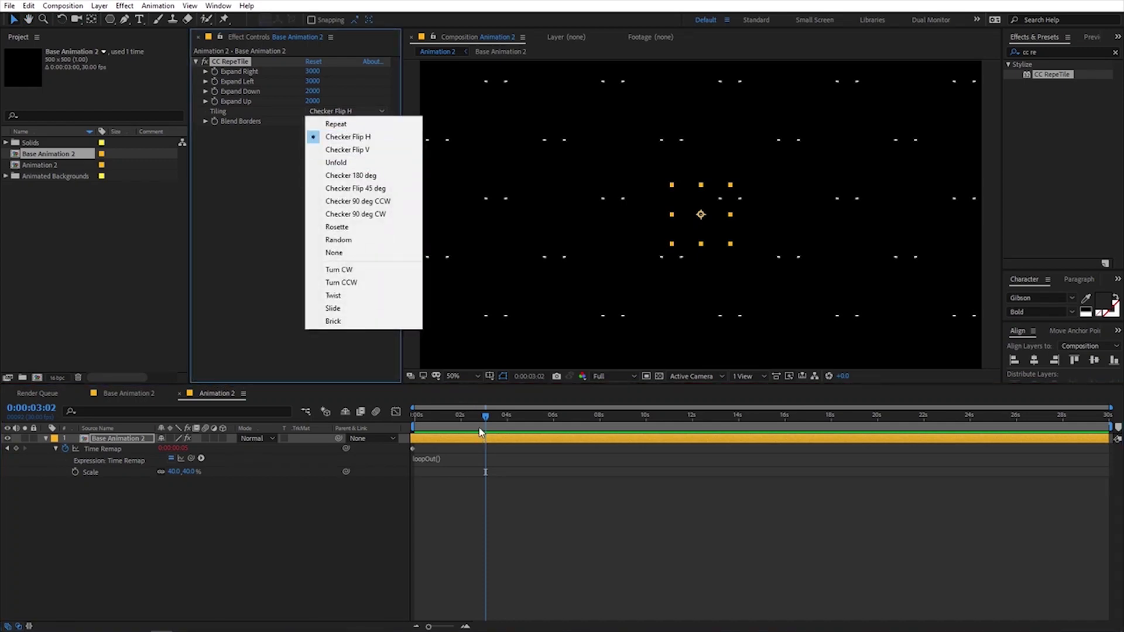
pyautogui.press('space')
pyautogui.click(342, 111)
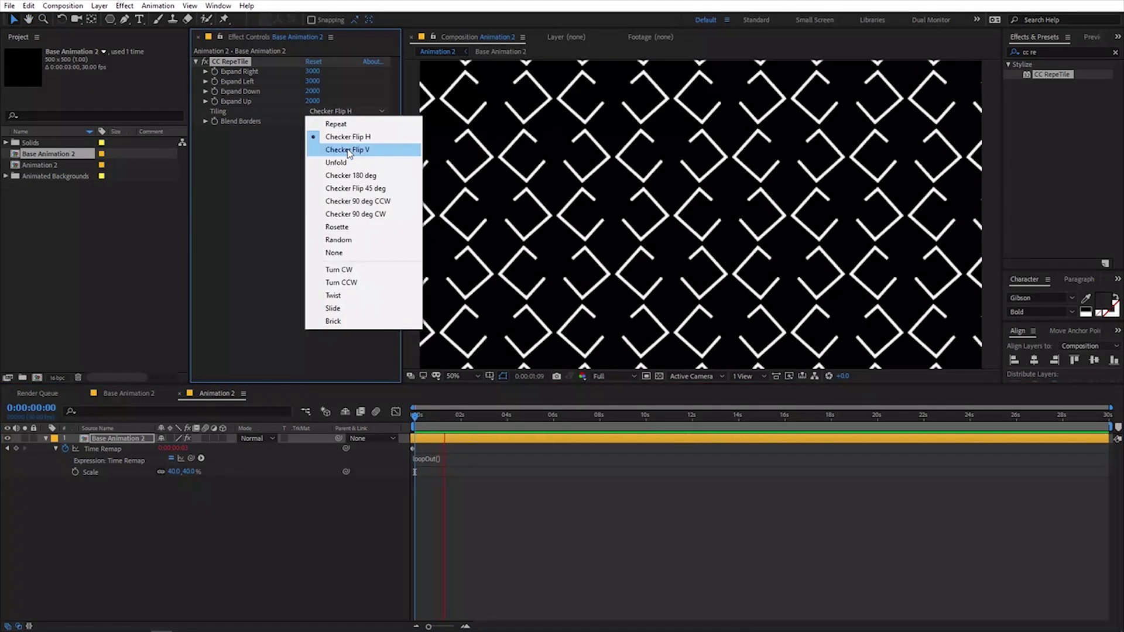
pyautogui.click(347, 149)
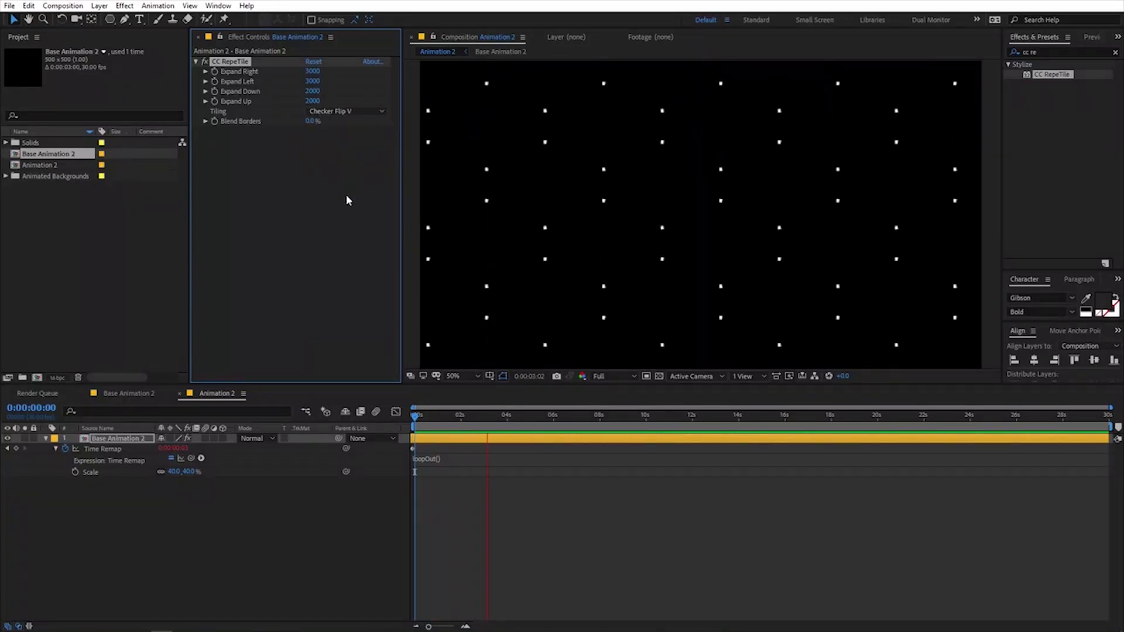
# - Change CC RepeTile's tiling to Unfold and play the mirrored pattern from the start
pyautogui.click(340, 112)
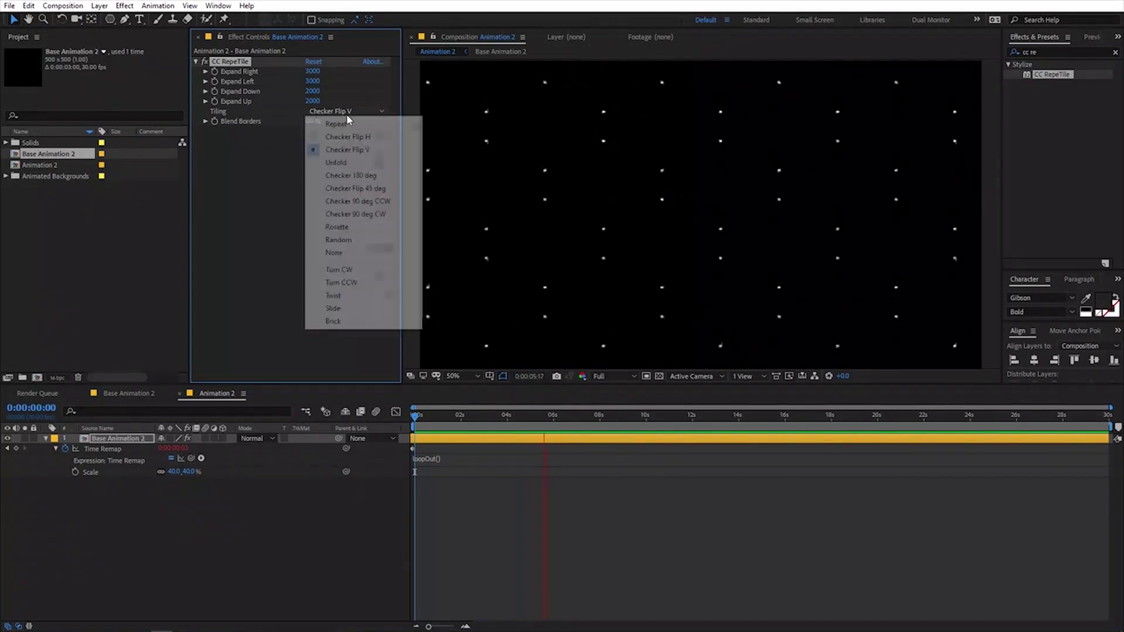
pyautogui.click(345, 168)
pyautogui.click(493, 426)
pyautogui.press('space')
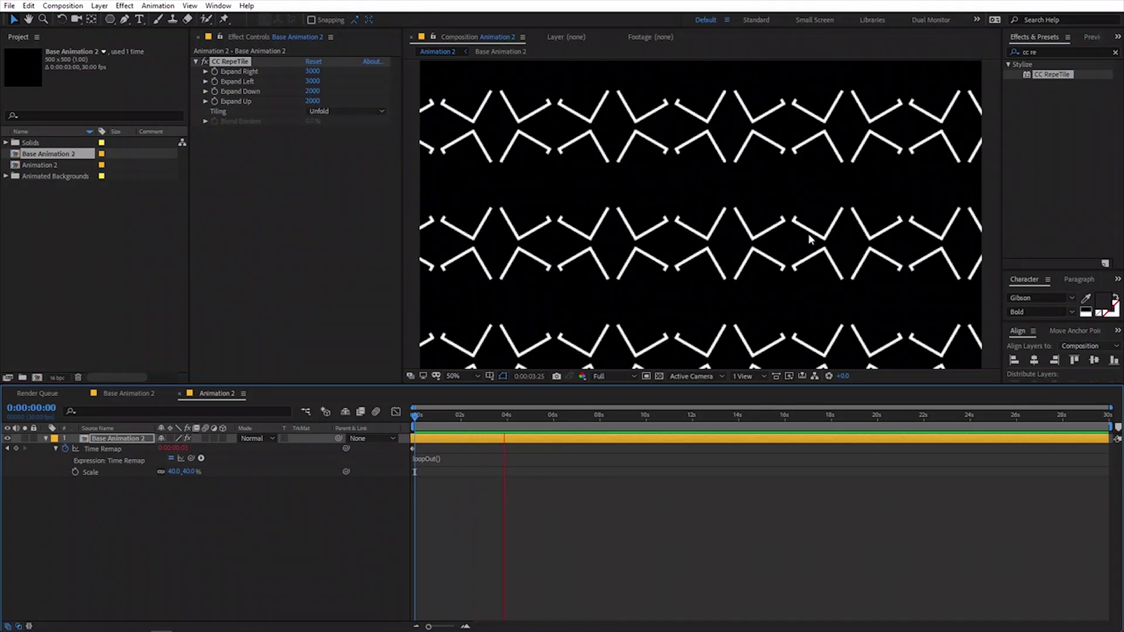
# - Try CC RepeTile's Random tiling in the running preview and switch the tiling to Slide
pyautogui.click(372, 113)
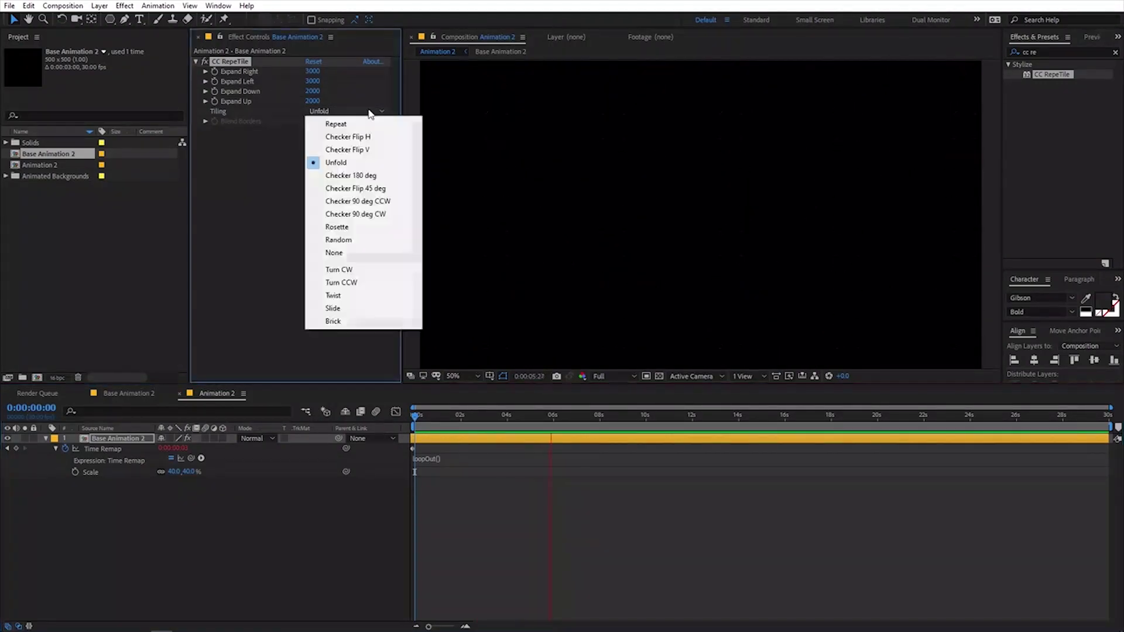
pyautogui.click(343, 240)
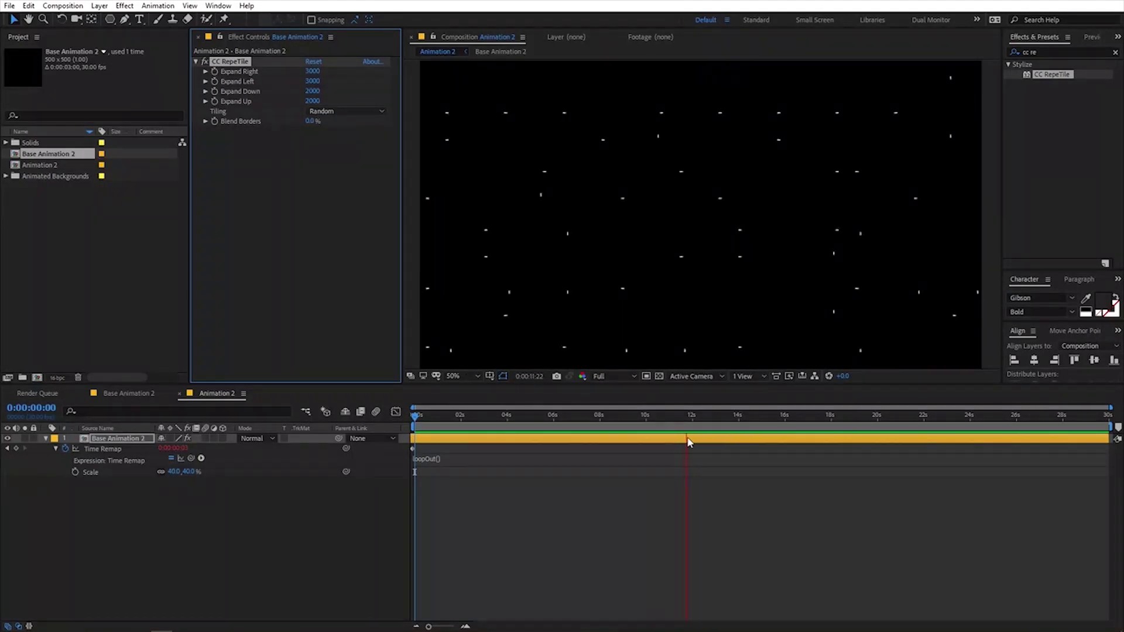
pyautogui.click(362, 109)
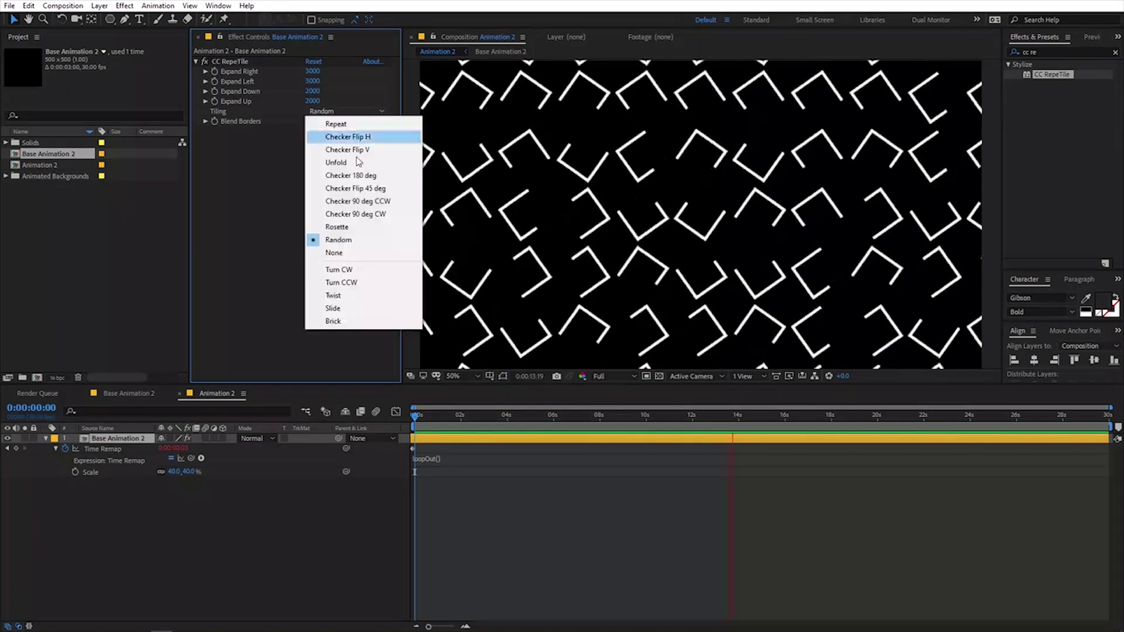
pyautogui.click(346, 309)
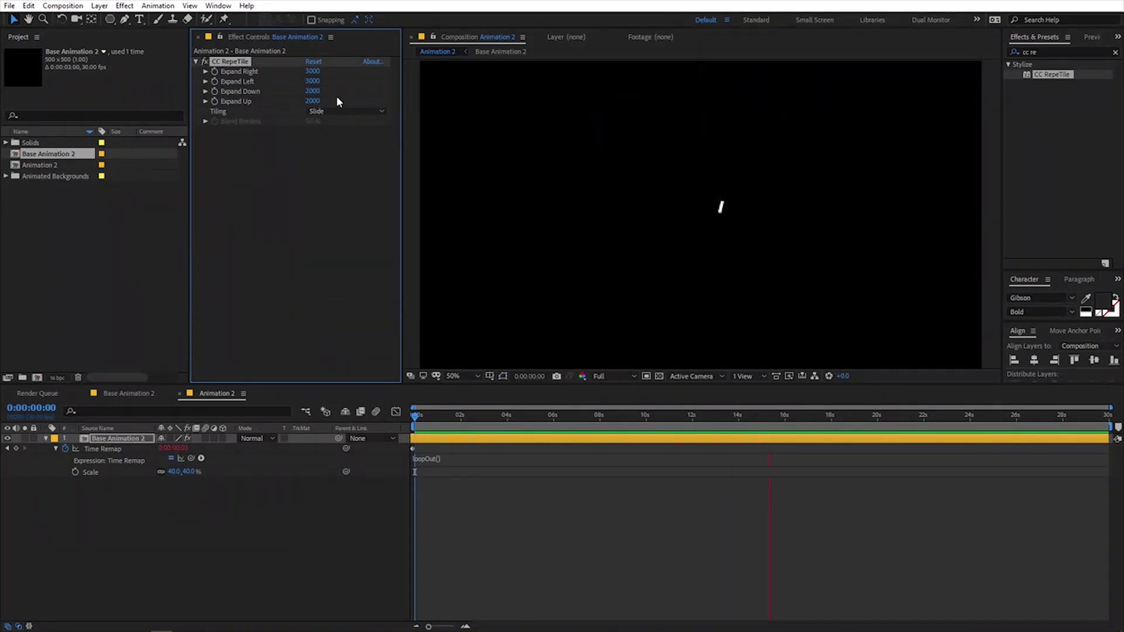
# - Try Brick tiling in the CC RepeTile effect on the Base Animation 2 layer and settle on Unfold
pyautogui.click(345, 110)
pyautogui.click(331, 320)
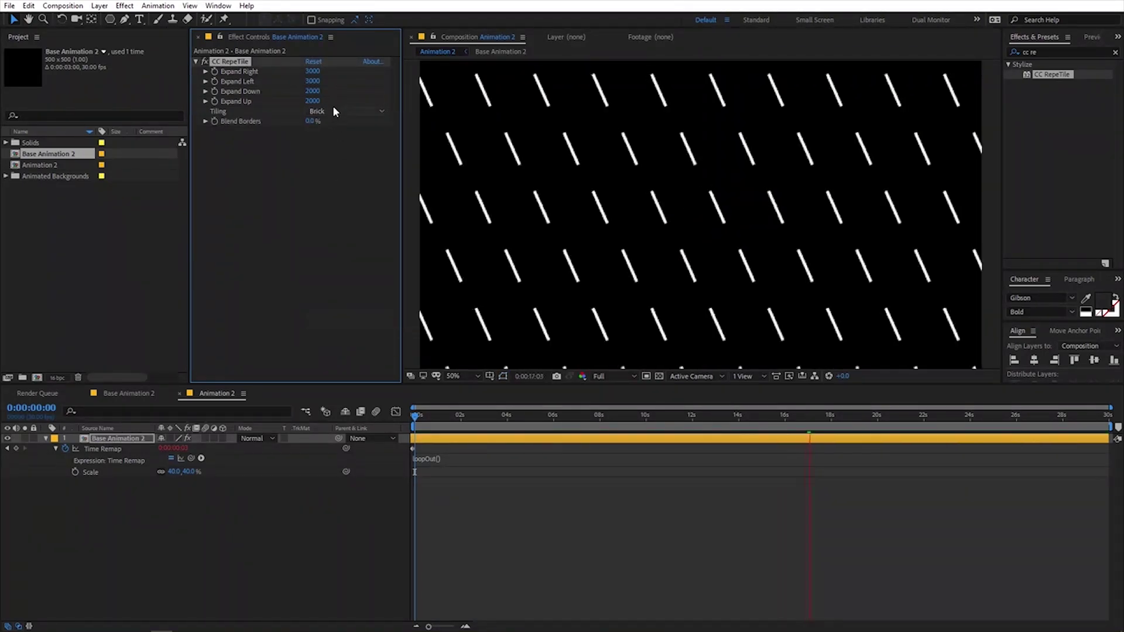
pyautogui.click(332, 109)
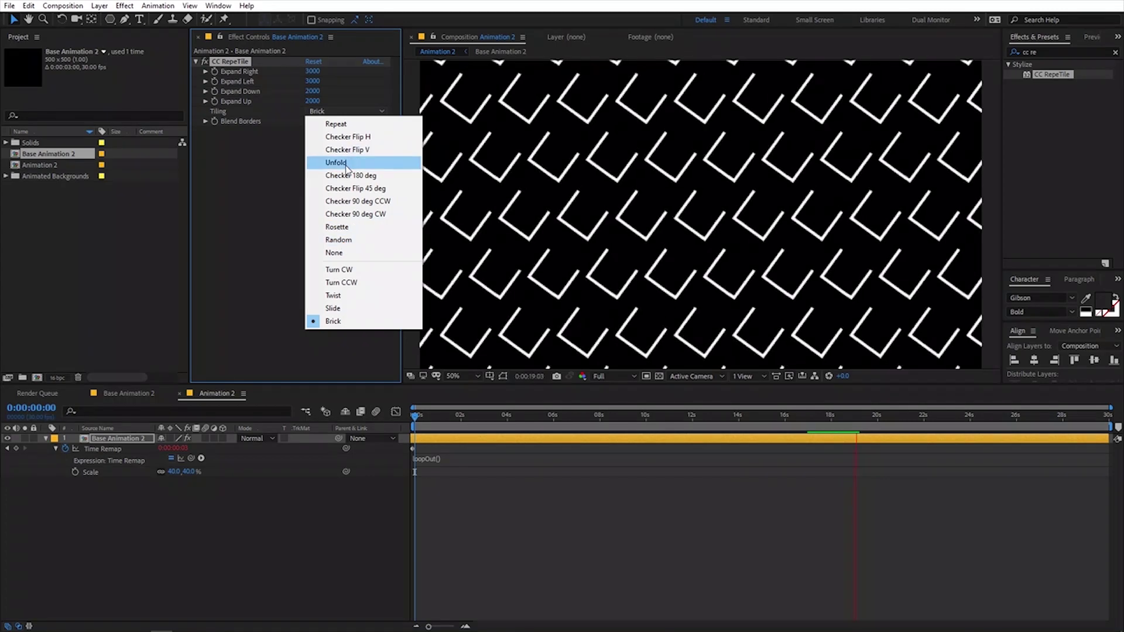
pyautogui.click(343, 162)
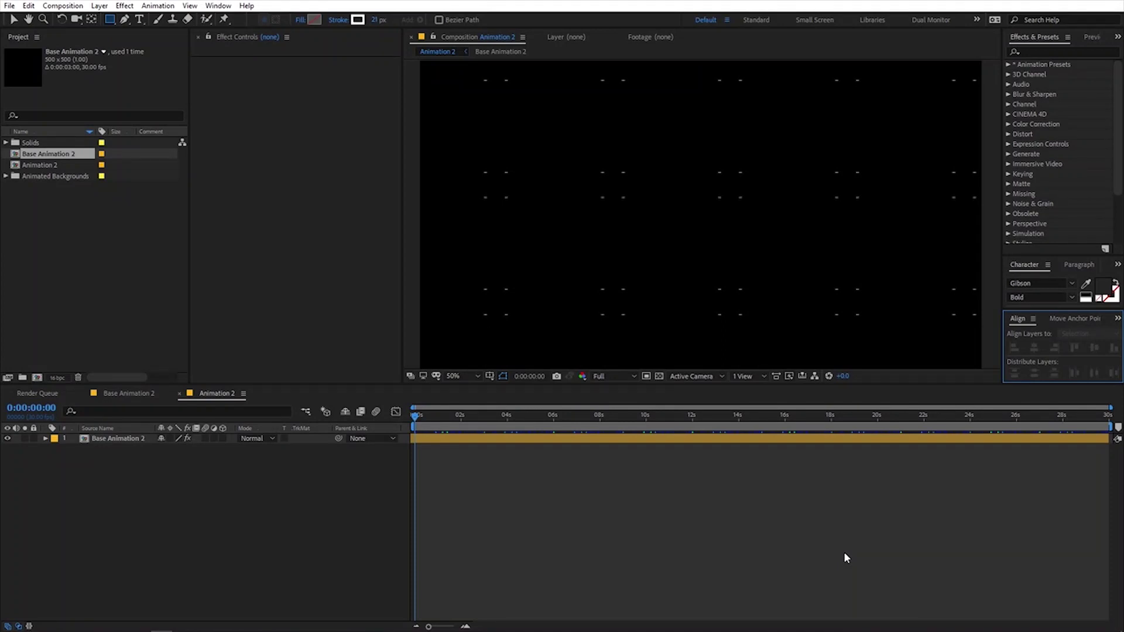
# - Open the nested Base Animation 2 composition and preview its shape animation up to 0:00:01:18
pyautogui.doubleClick(130, 438)
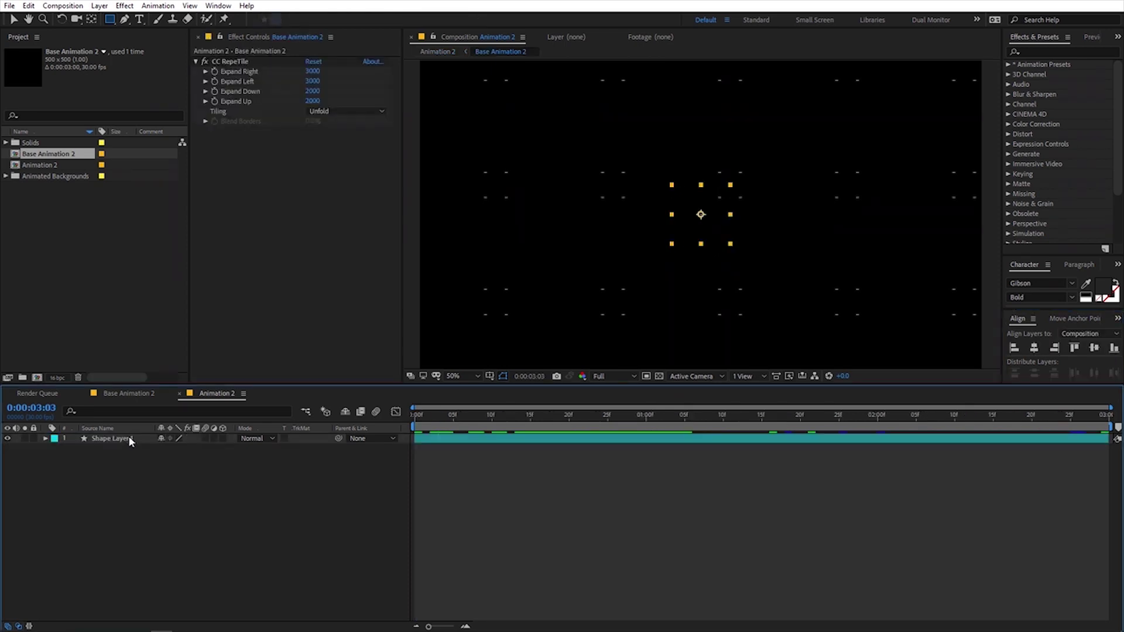
pyautogui.press('space')
pyautogui.moveTo(470, 421); pyautogui.dragTo(787, 416)
pyautogui.scroll(1, 761, 251)
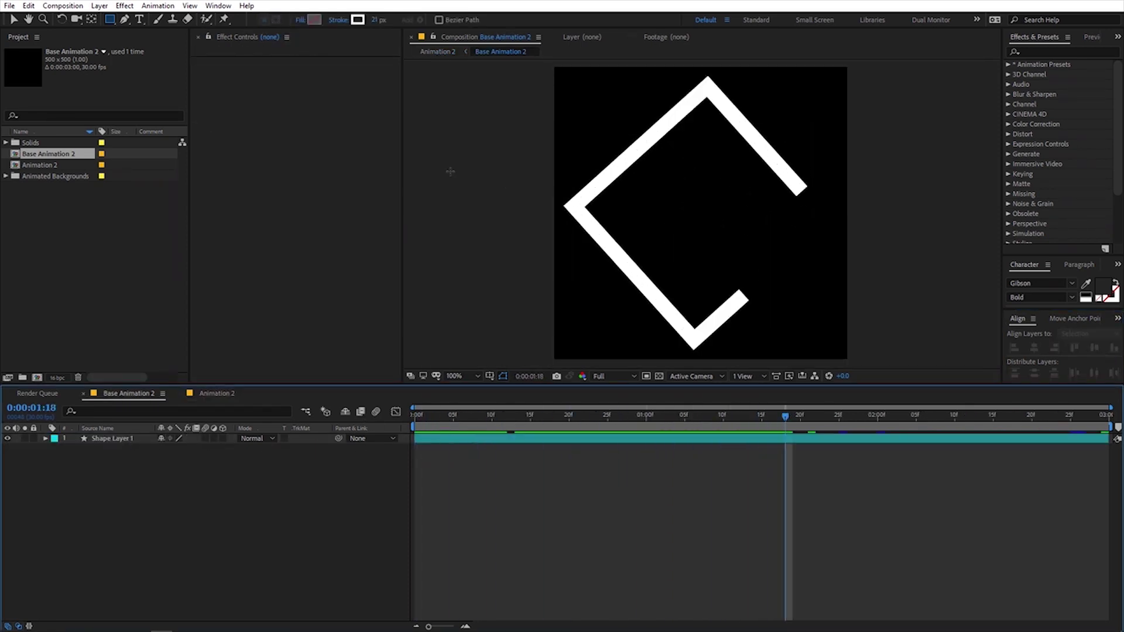
# - Turn the polygon in Shape Layer 1 into a triangle by setting its points to 3
pyautogui.click(115, 438)
pyautogui.click(47, 439)
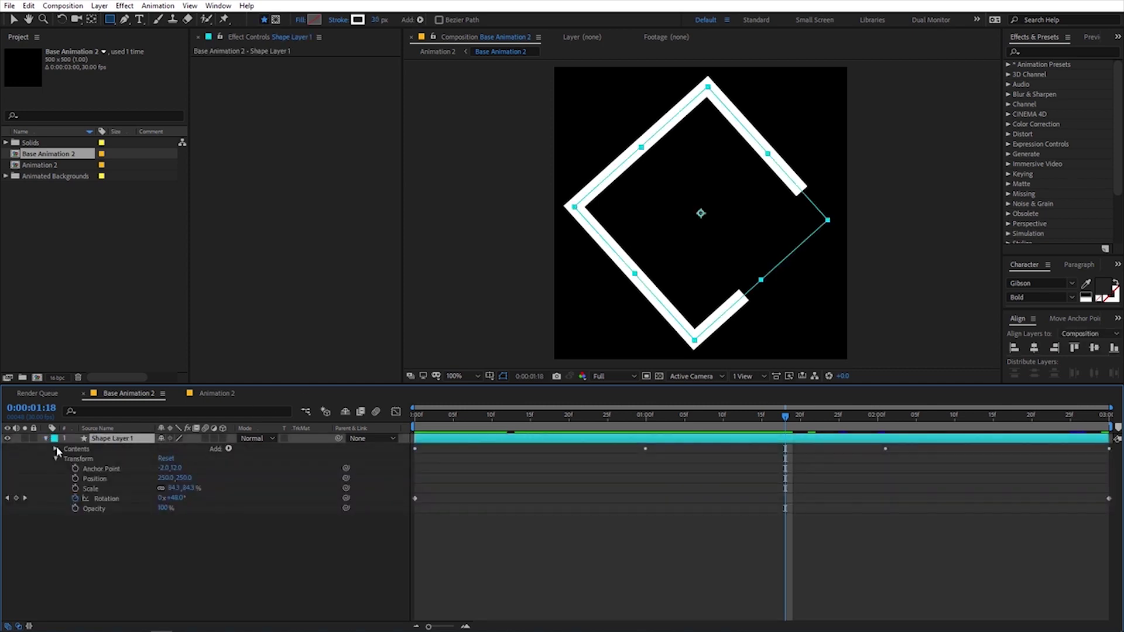
pyautogui.click(56, 449)
pyautogui.click(65, 460)
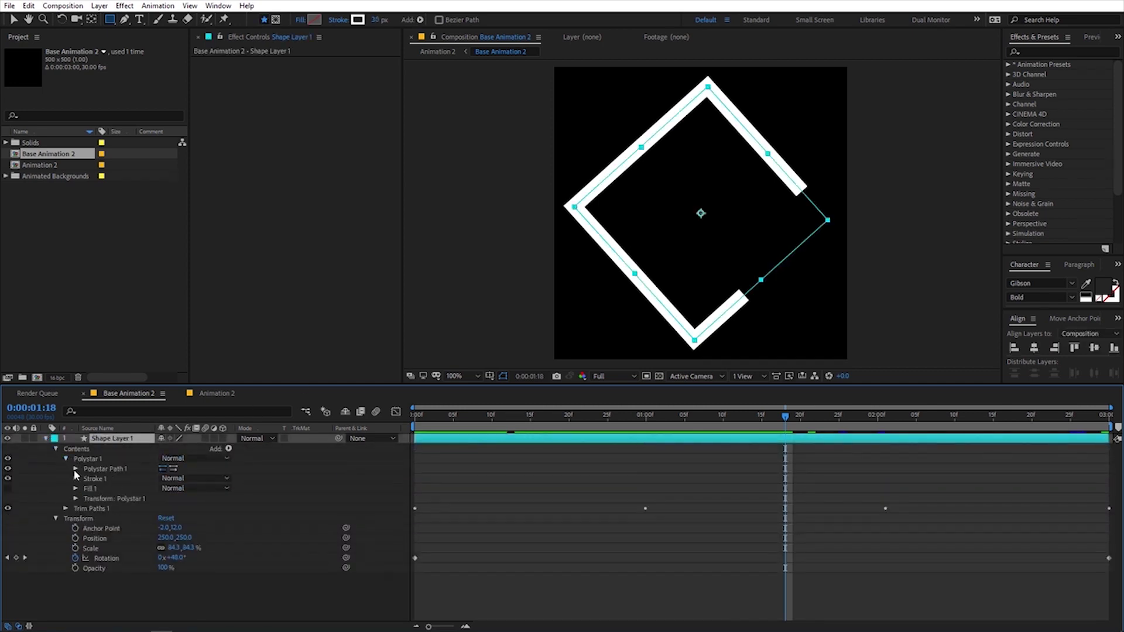
pyautogui.click(75, 470)
pyautogui.click(162, 489)
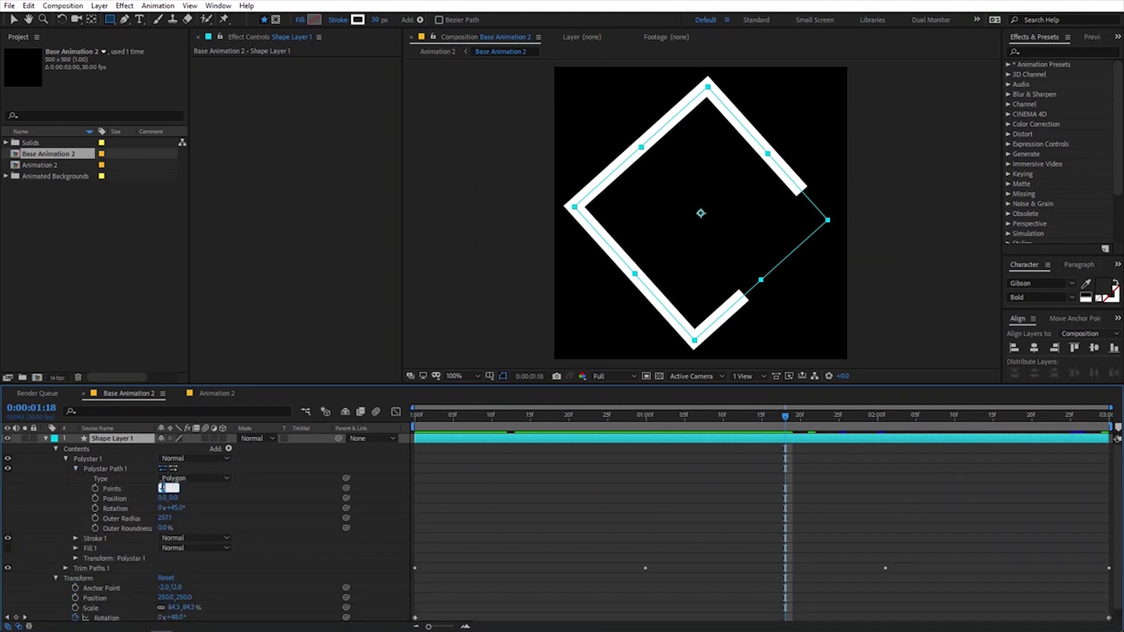
pyautogui.press('Return')
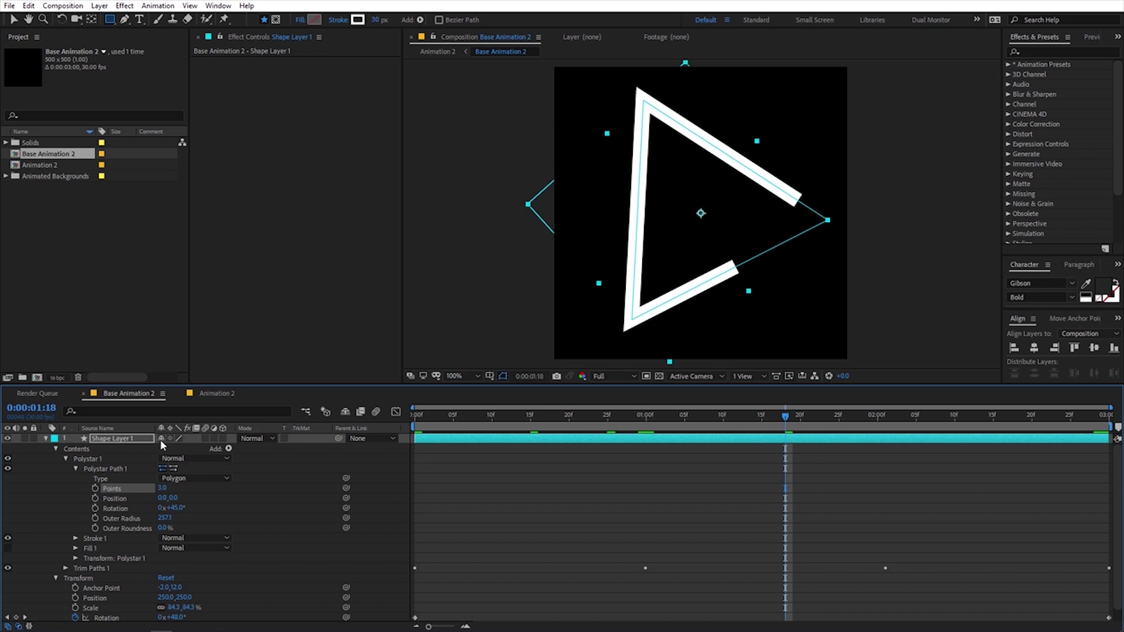
# - Move Shape Layer 1's last Rotation keyframe to 0:00:02:29 and set its value to 360/3 degrees
pyautogui.click(114, 438)
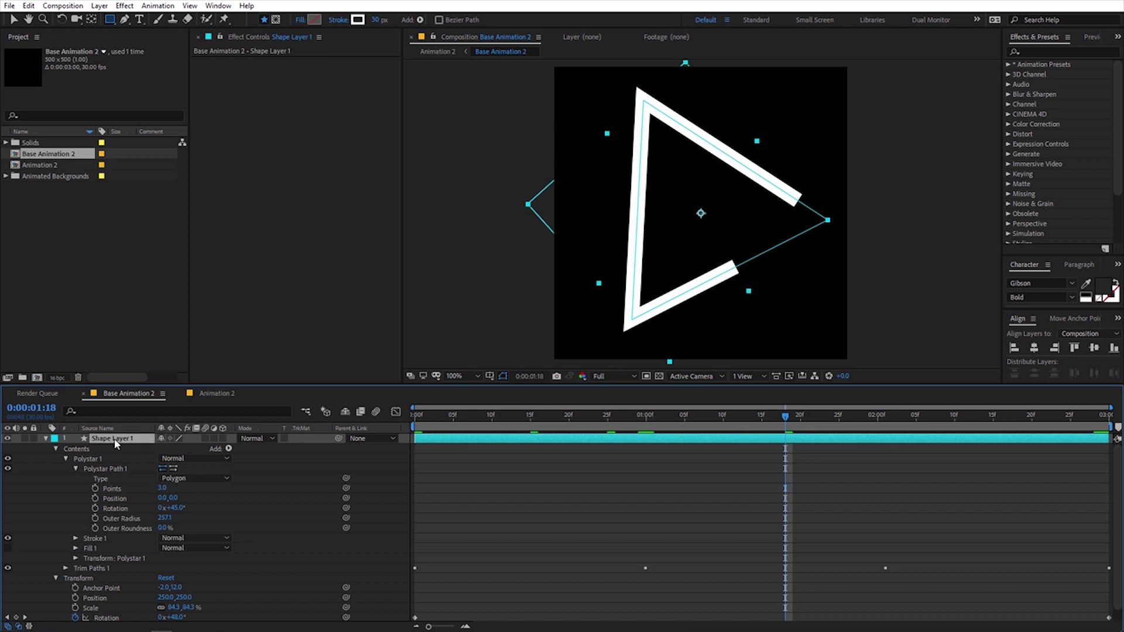
pyautogui.press('u')
pyautogui.press('space')
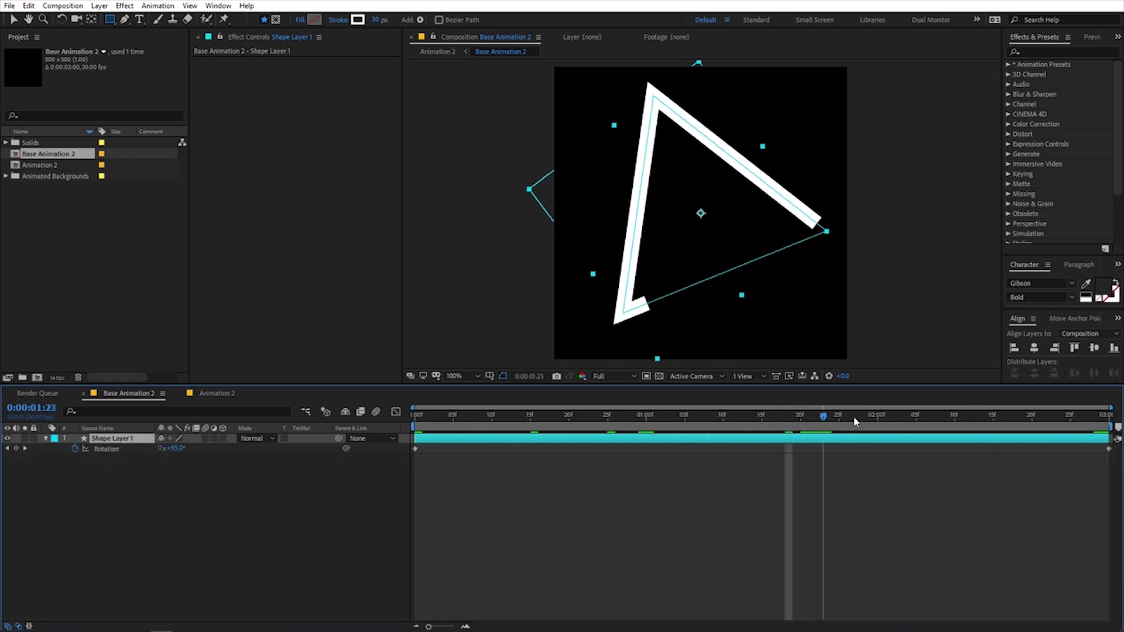
pyautogui.click(1109, 450)
pyautogui.moveTo(1107, 450); pyautogui.dragTo(1101, 450)
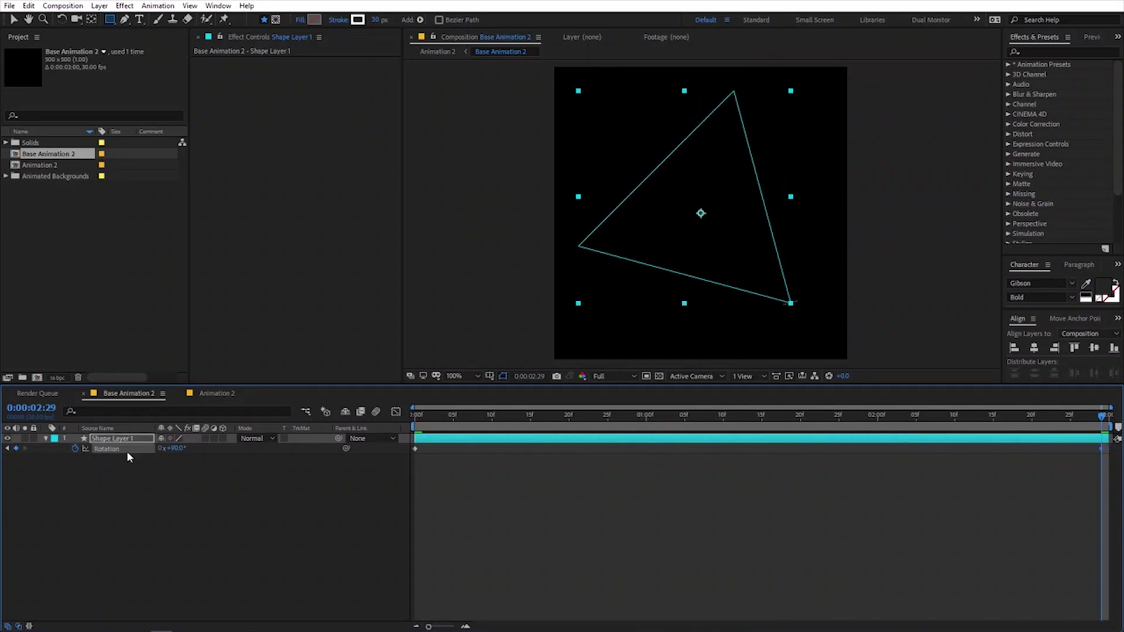
pyautogui.click(176, 448)
pyautogui.write('3')
pyautogui.write('60/3')
pyautogui.click(218, 514)
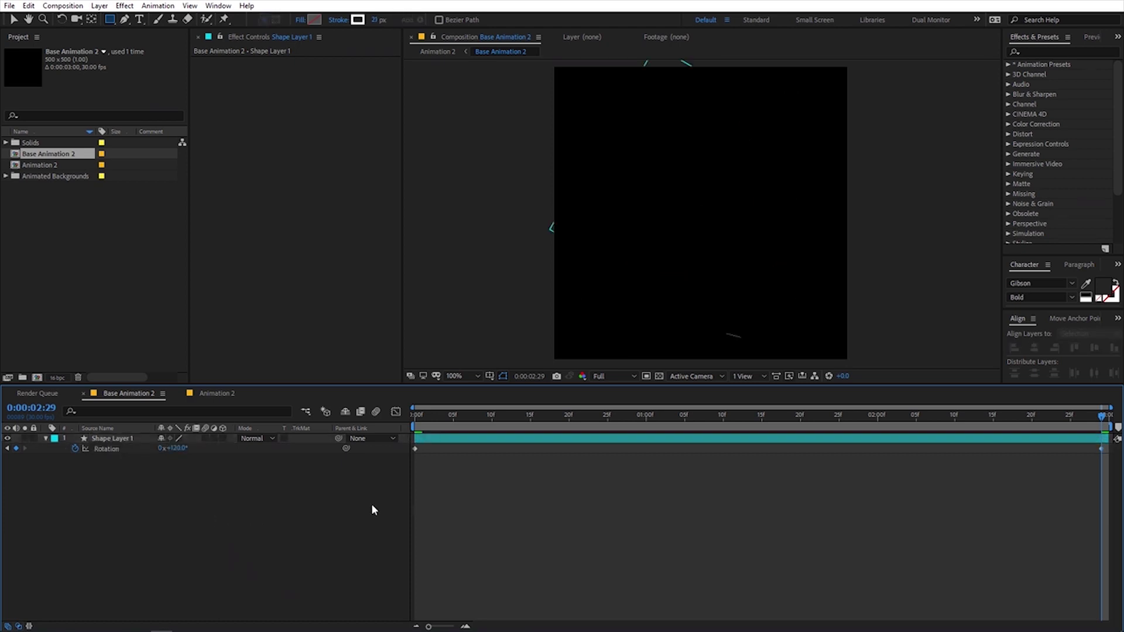
# - Move the last Rotation keyframe to the very end of the timeline and preview the tiled result in Animation 2
pyautogui.click(1098, 450)
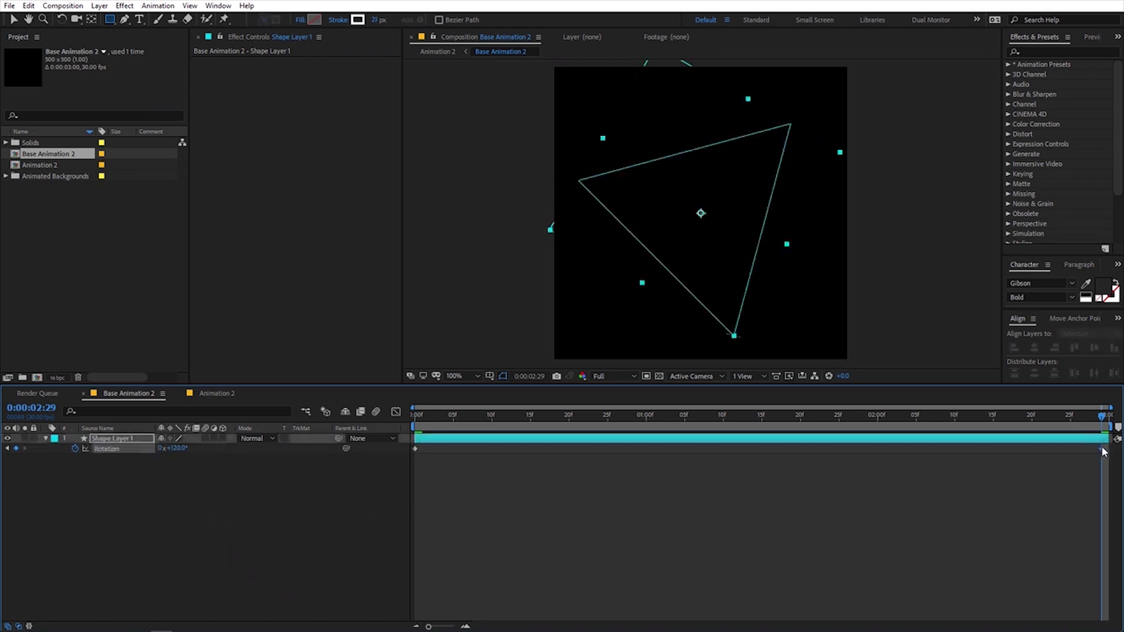
pyautogui.press('space')
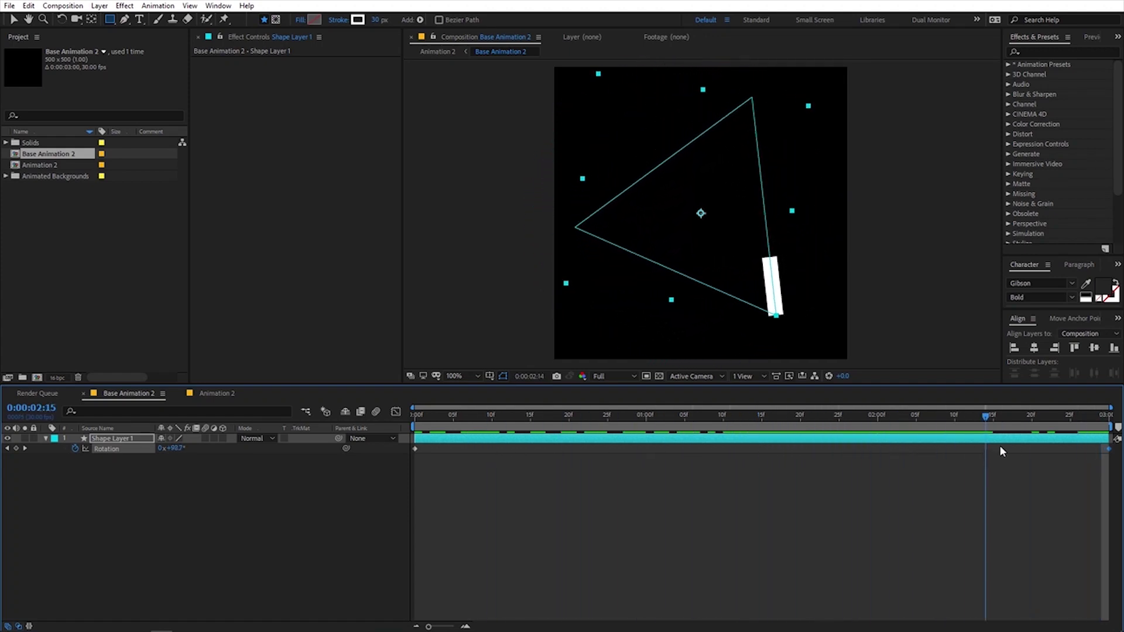
pyautogui.click(220, 393)
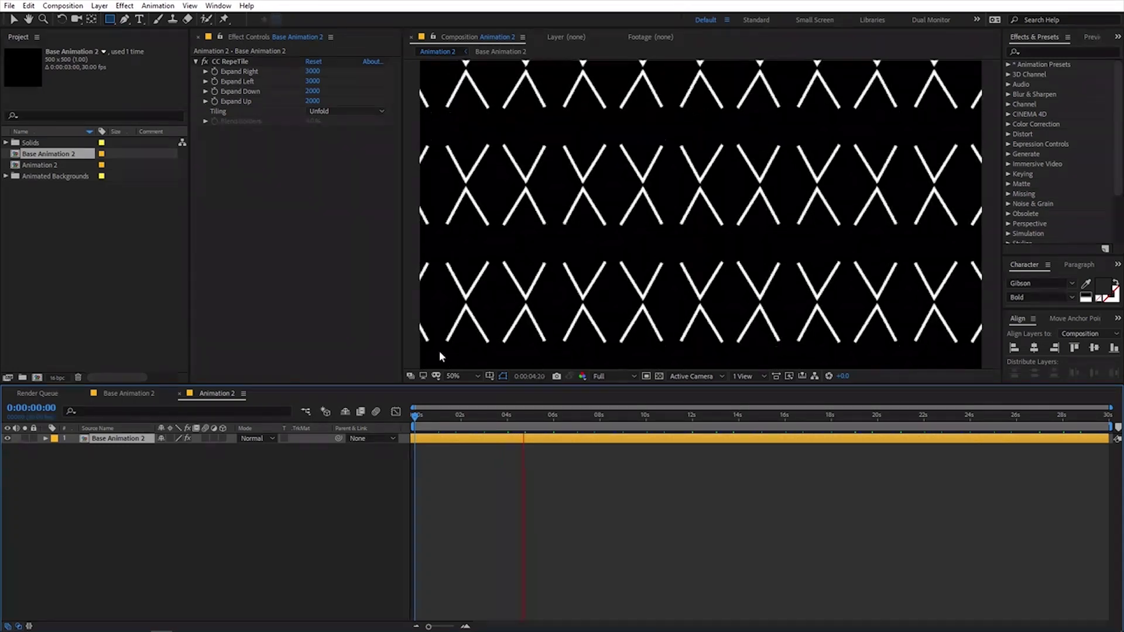
# - Return to the start of Base Animation 2, hide Shape Layer 1 and leave no layer selected
pyautogui.click(132, 393)
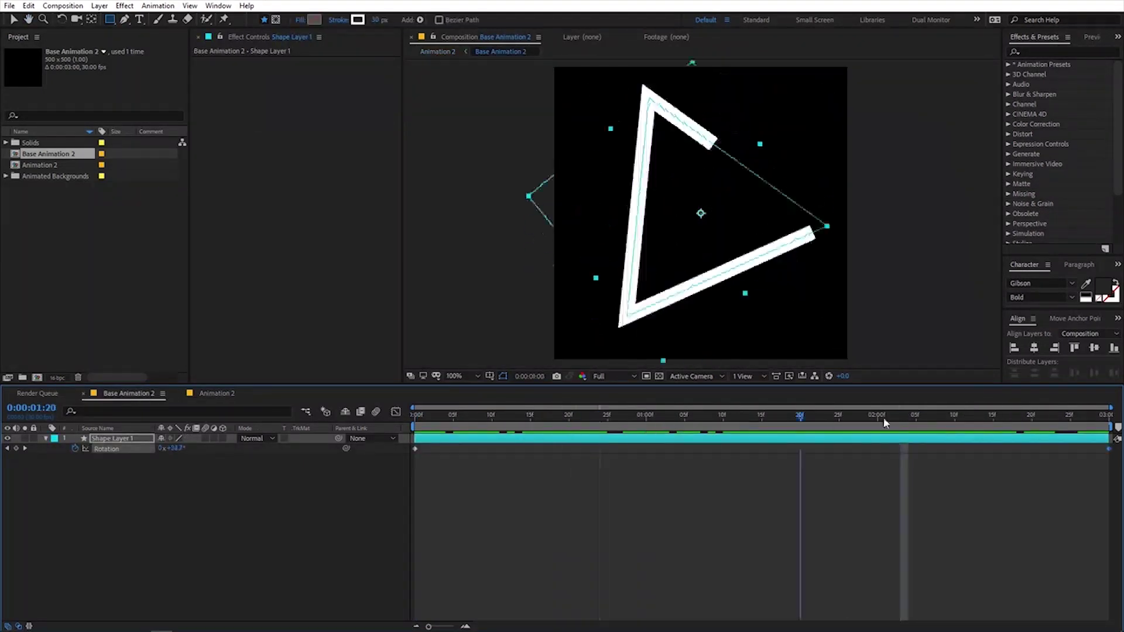
pyautogui.moveTo(884, 420); pyautogui.dragTo(307, 435)
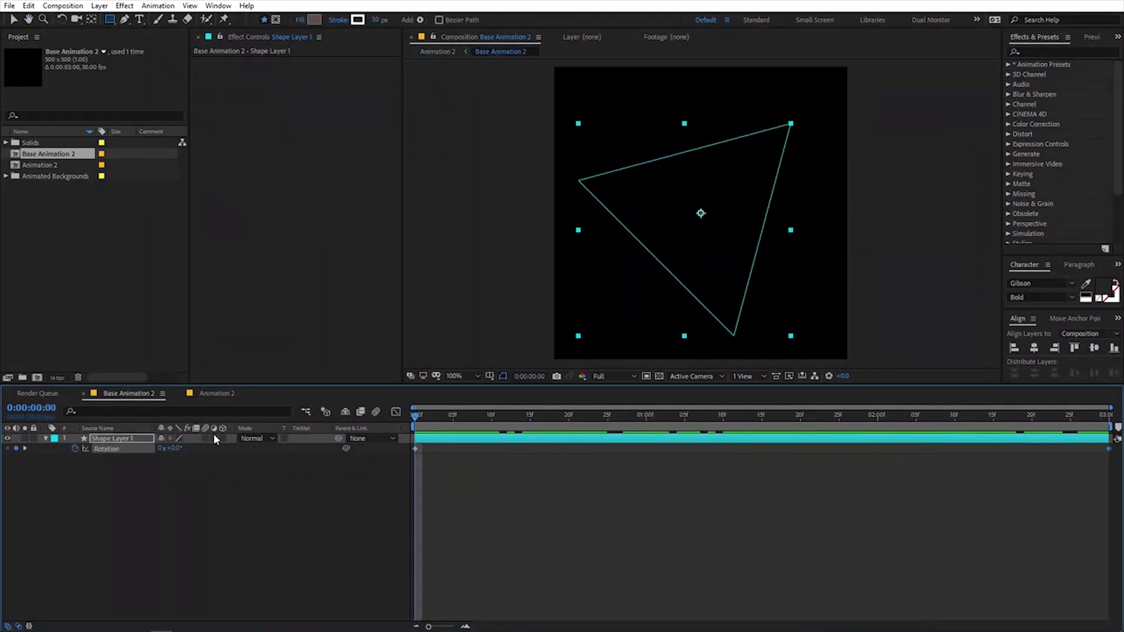
pyautogui.click(8, 438)
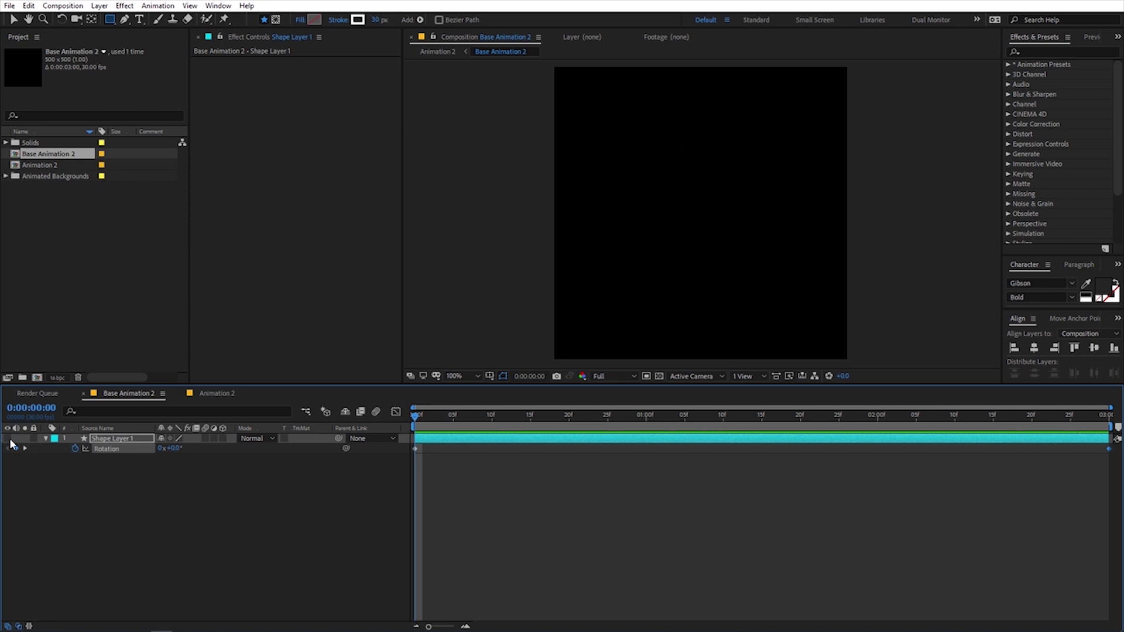
pyautogui.click(121, 454)
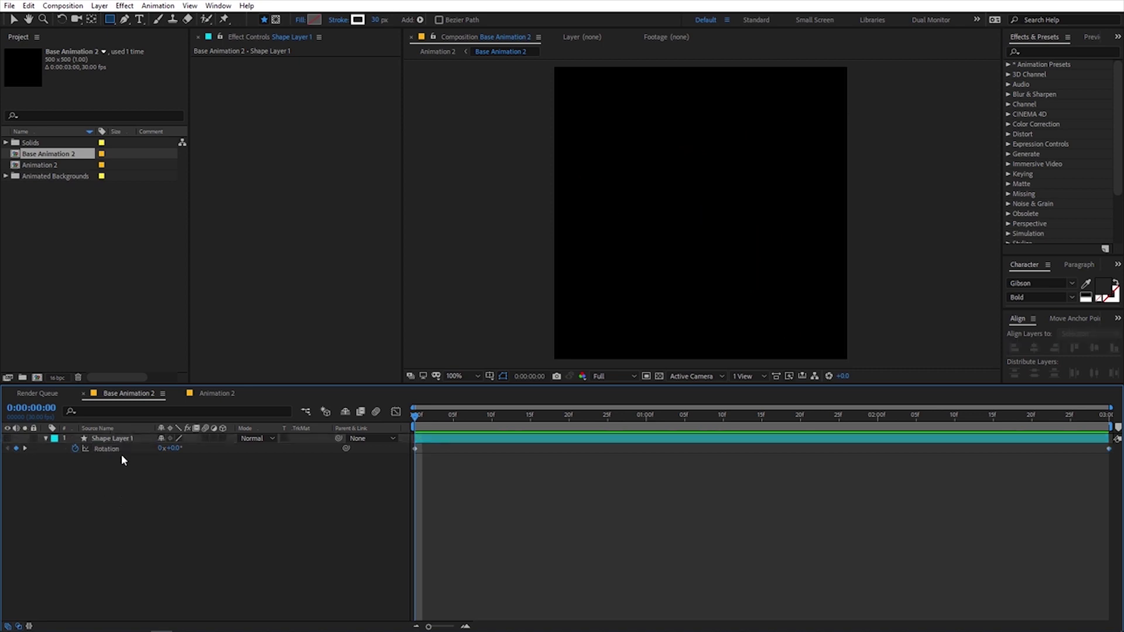
# - Draw a five-point star with an outer radius of about 234 near the composition's center and set its inner radius to 116.4
pyautogui.click(111, 22)
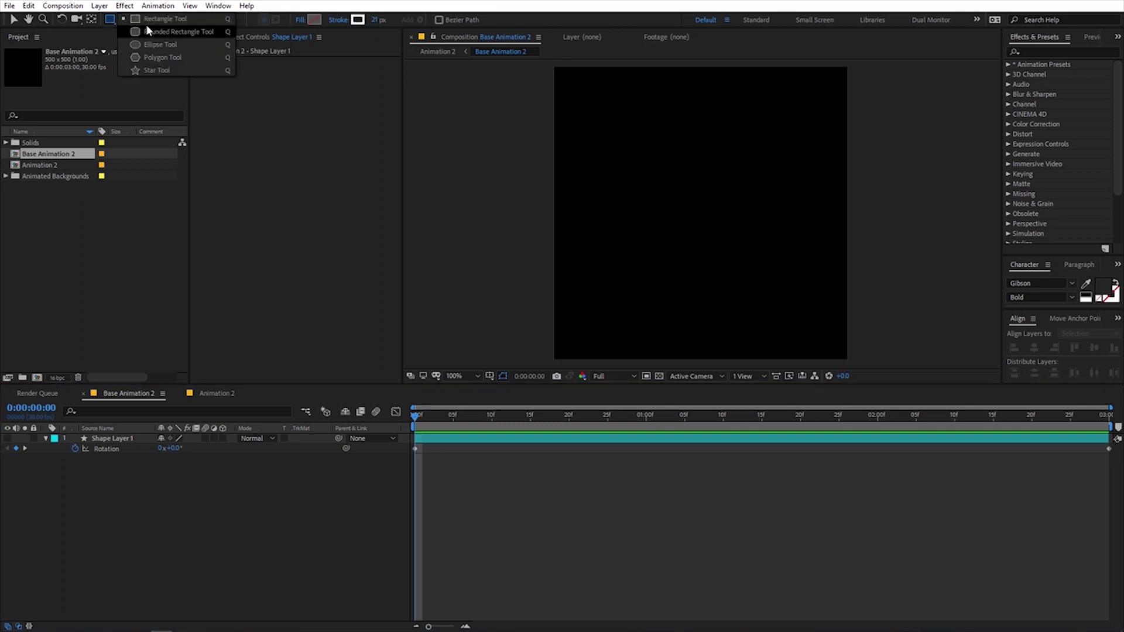
pyautogui.click(156, 71)
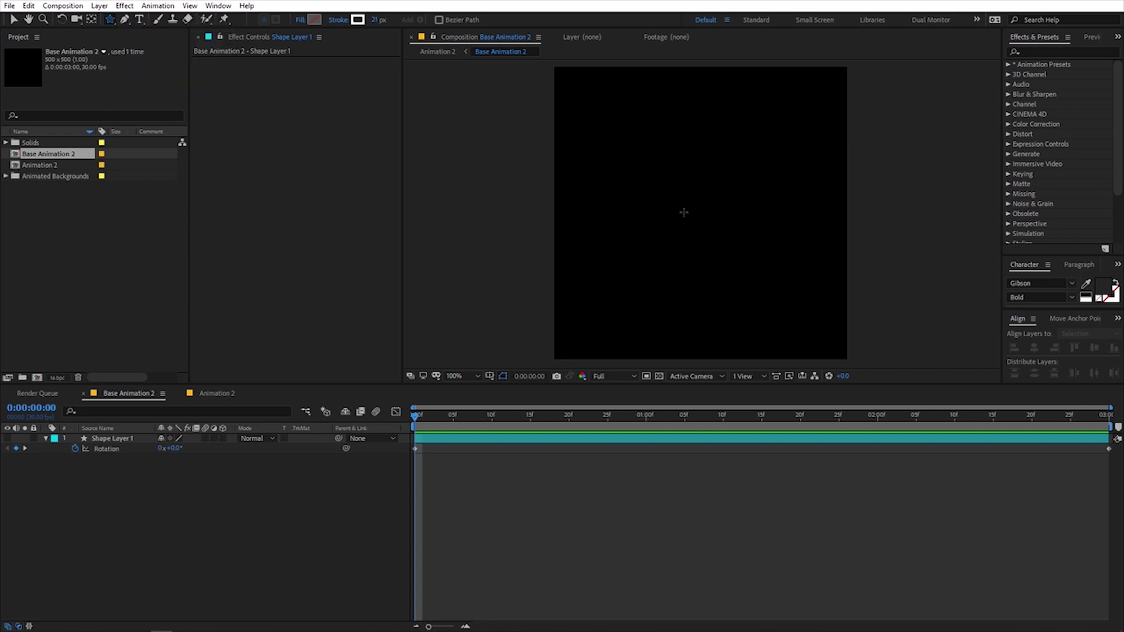
pyautogui.moveTo(698, 210); pyautogui.dragTo(676, 75)
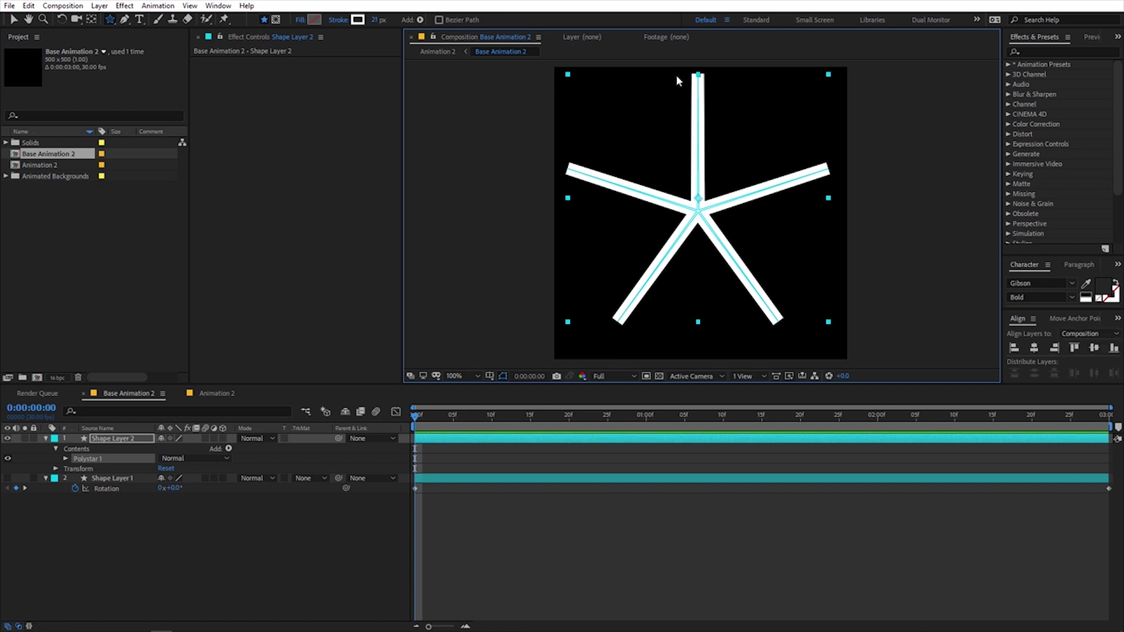
pyautogui.click(65, 459)
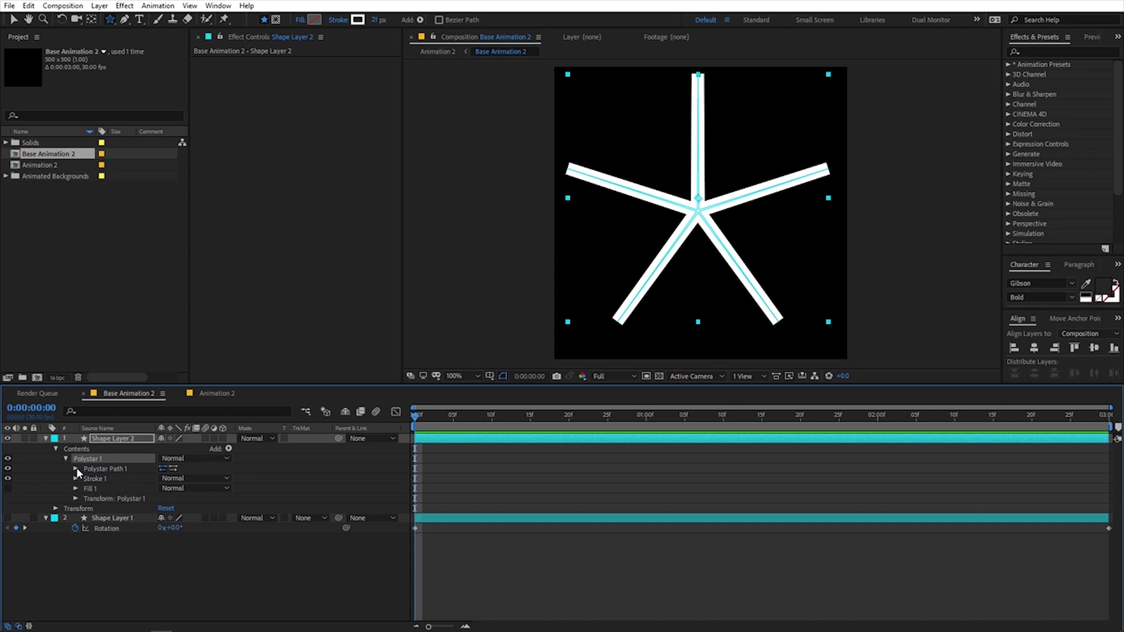
pyautogui.click(76, 469)
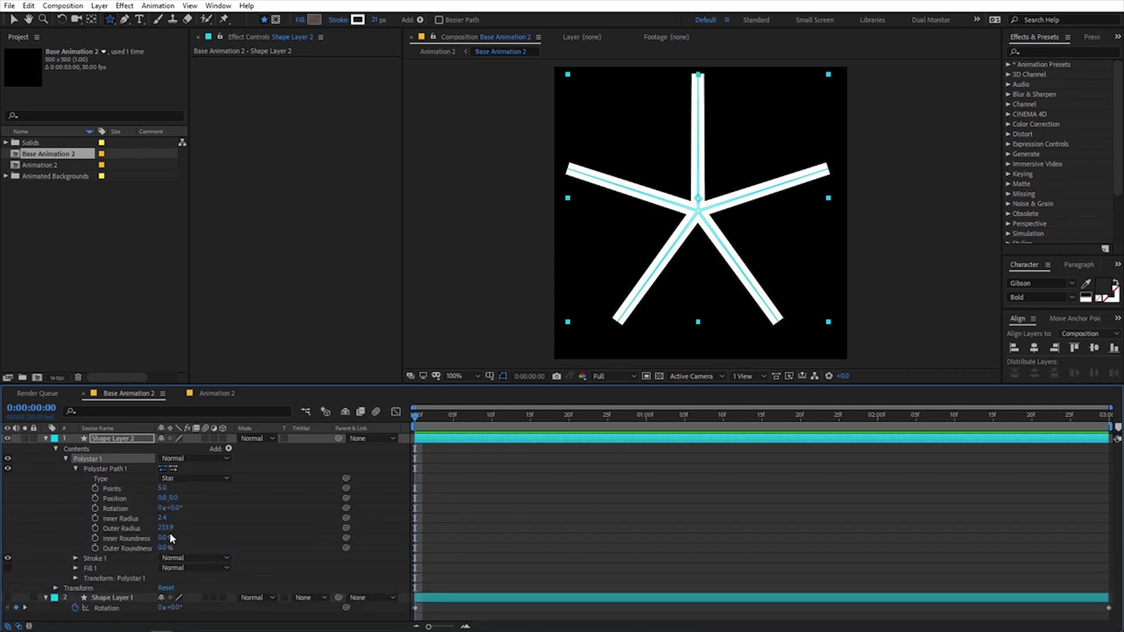
pyautogui.moveTo(163, 518); pyautogui.dragTo(230, 522)
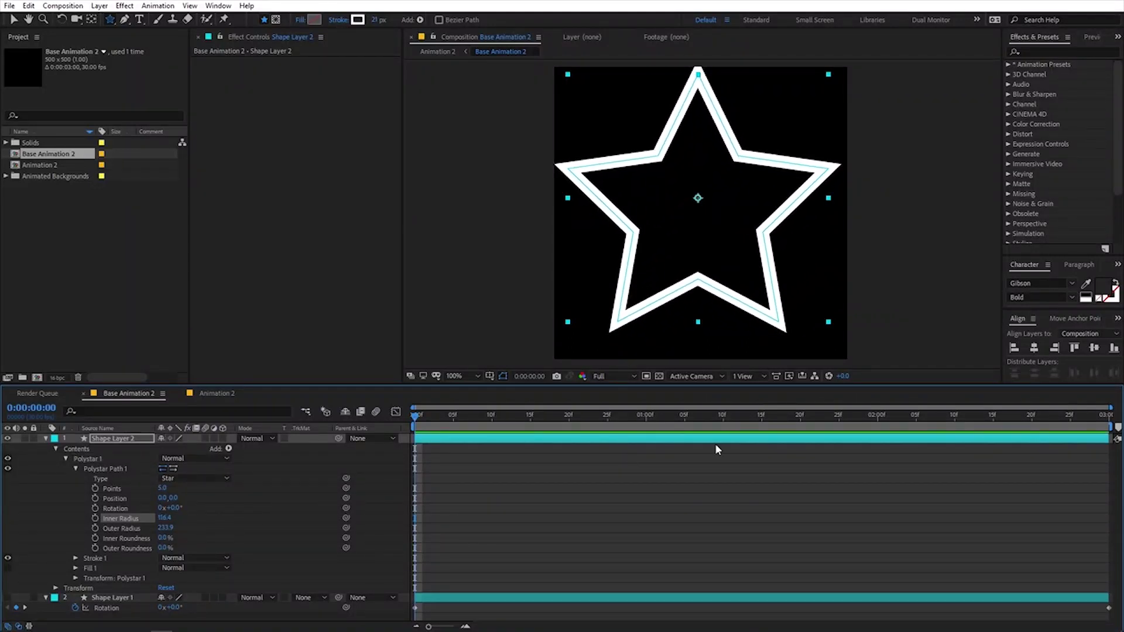
# - Align the star layer horizontally and vertically to the center of the composition
pyautogui.click(1034, 349)
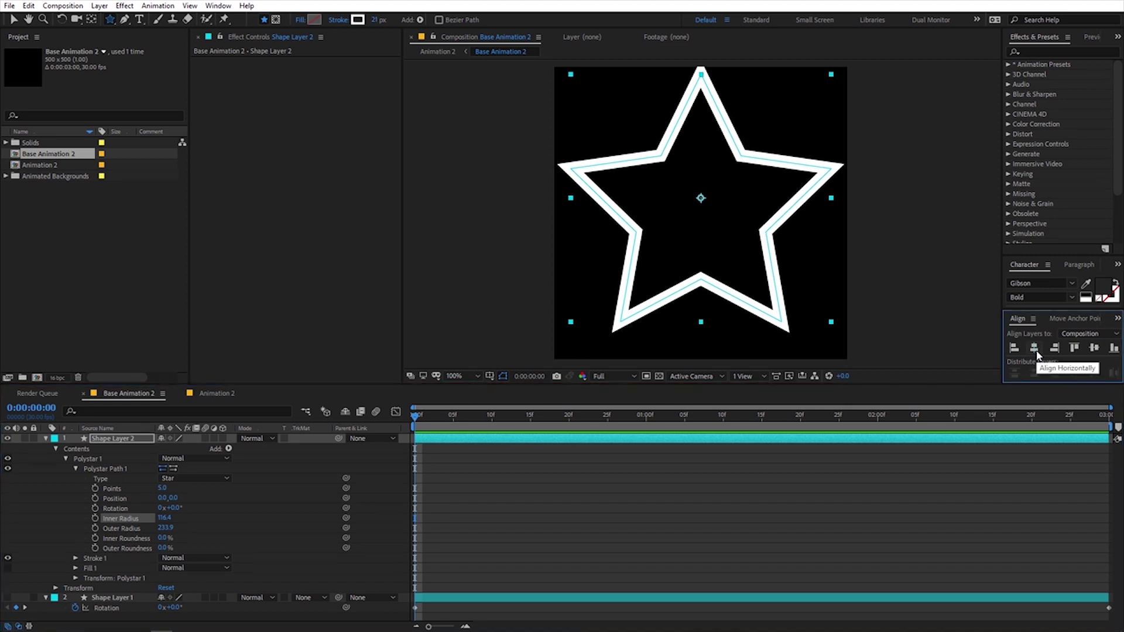
pyautogui.click(1095, 348)
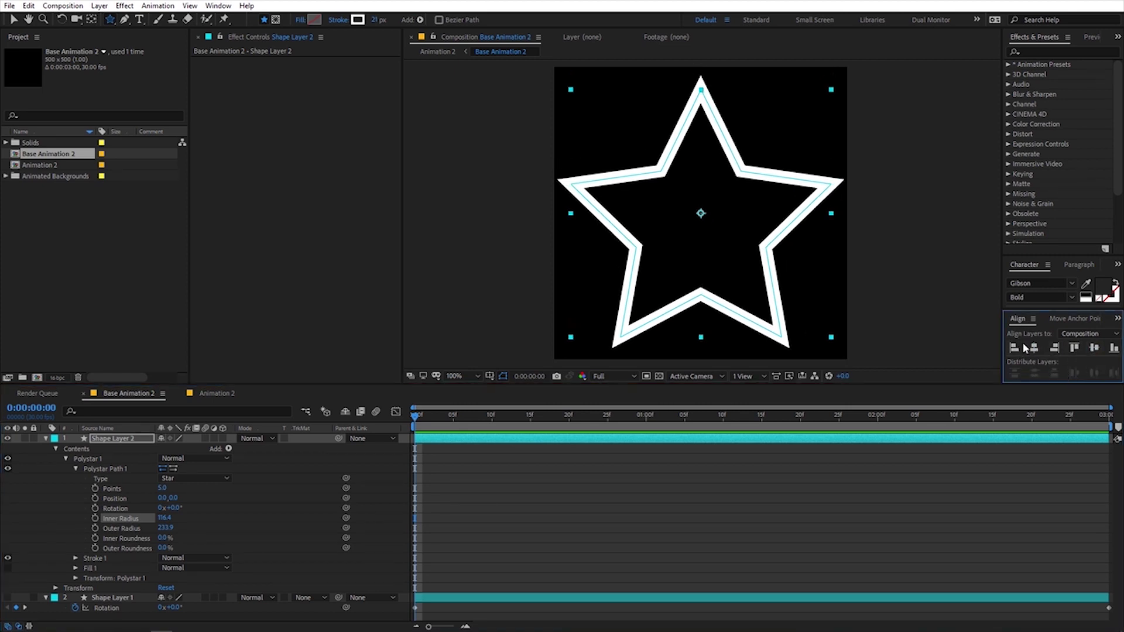
pyautogui.click(218, 6)
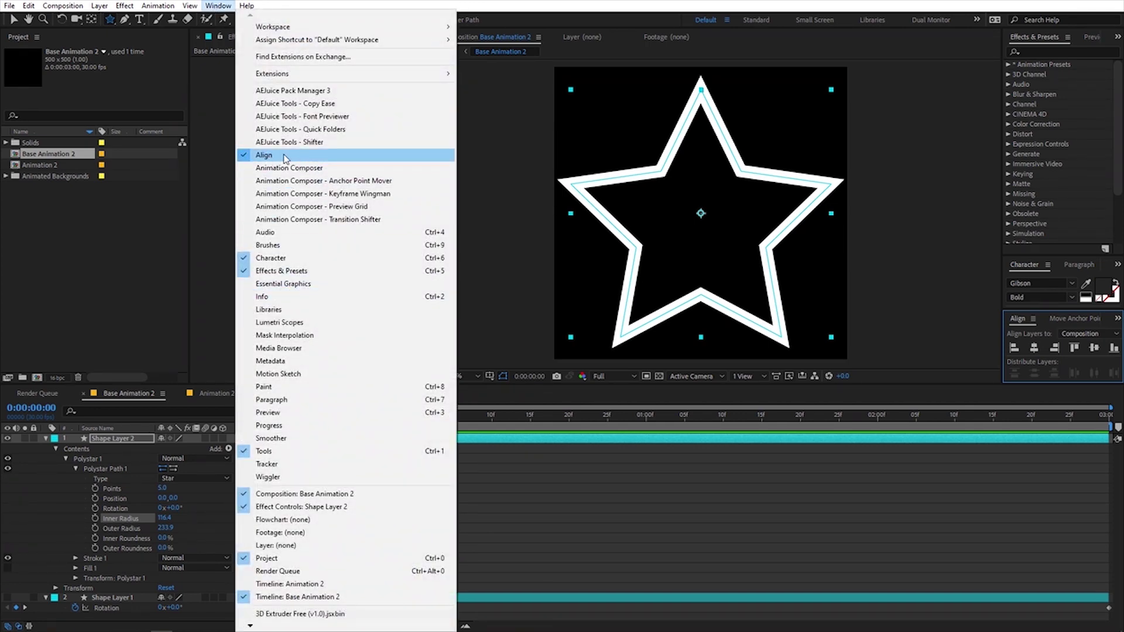
pyautogui.click(587, 536)
# - Set Shape Layer 2's anchor point to 0, 0 and center the star in the composition again on both axes
pyautogui.click(111, 440)
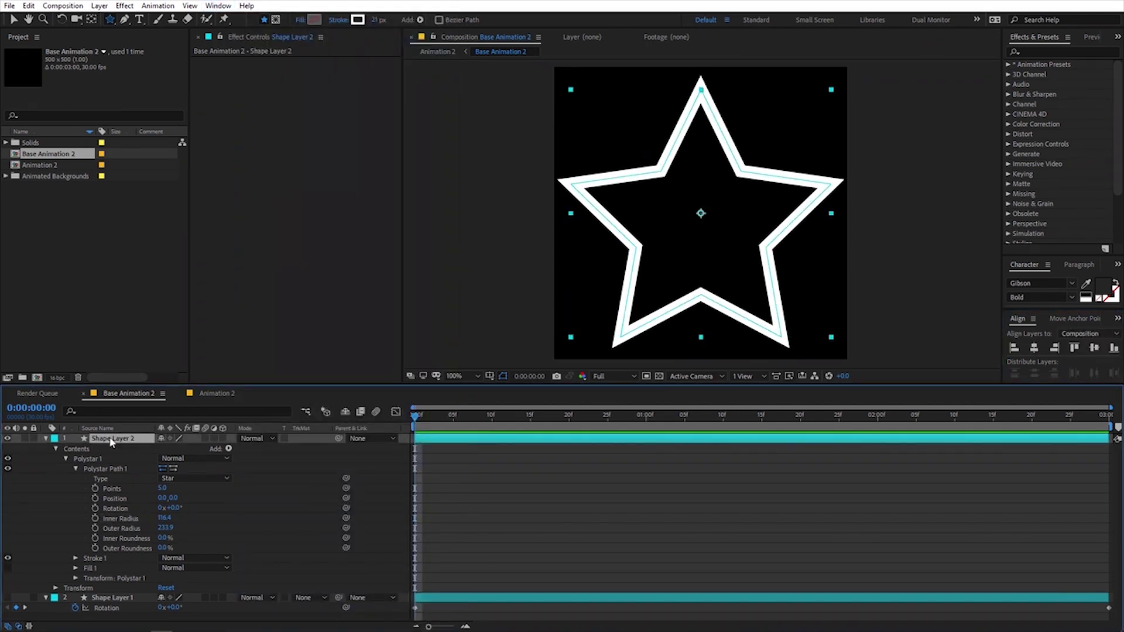
pyautogui.press('a')
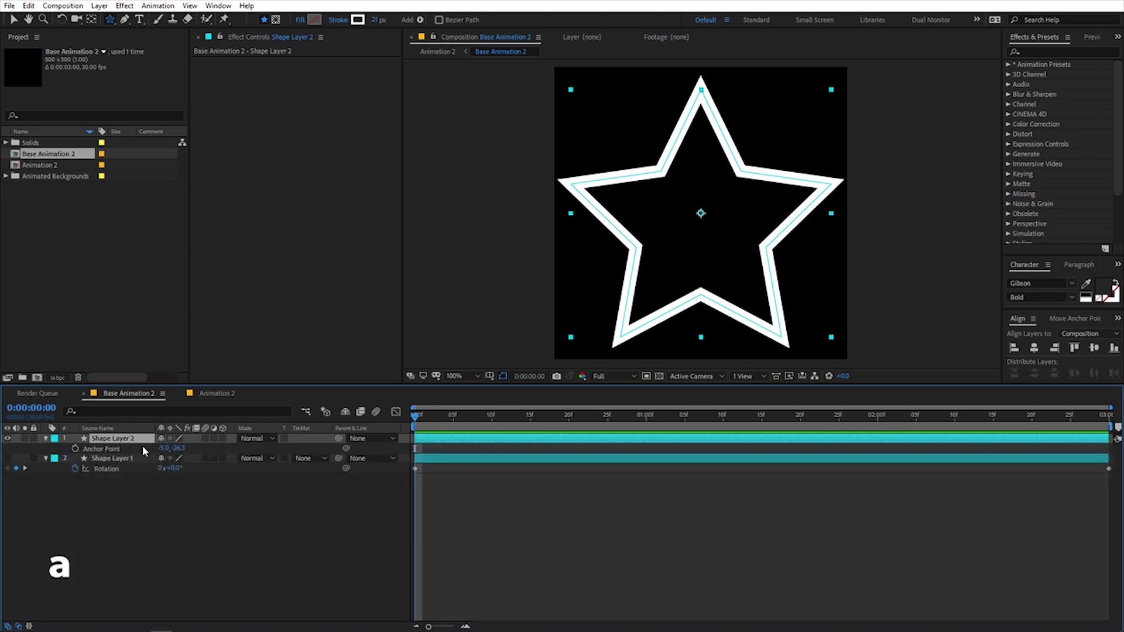
pyautogui.click(168, 448)
pyautogui.write('0')
pyautogui.press('Return')
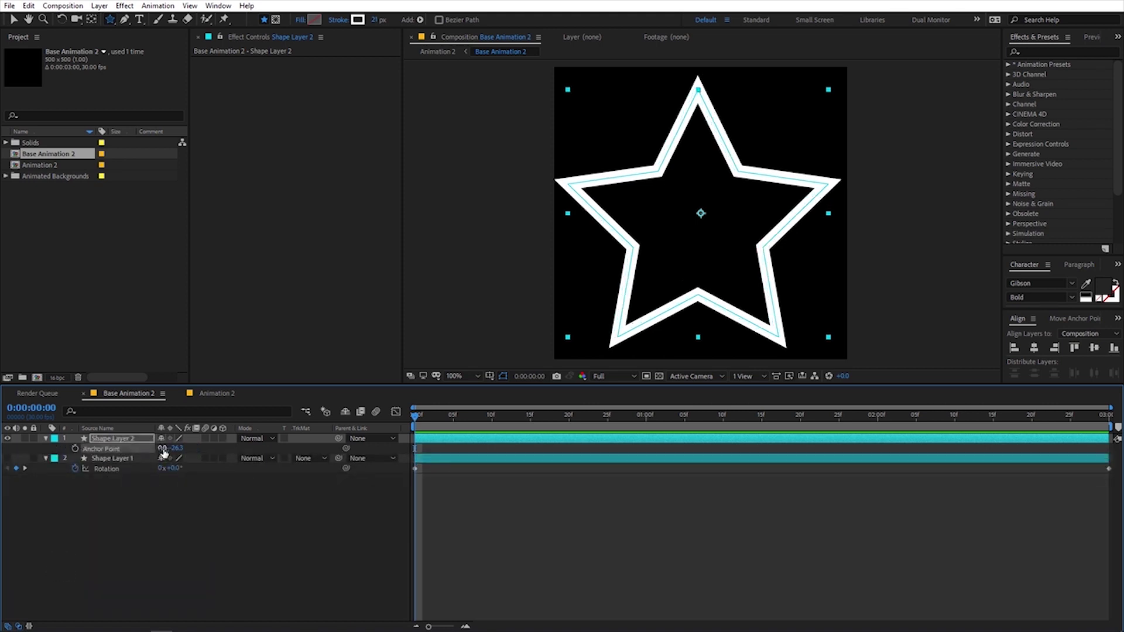
pyautogui.click(181, 449)
pyautogui.write('0')
pyautogui.press('Return')
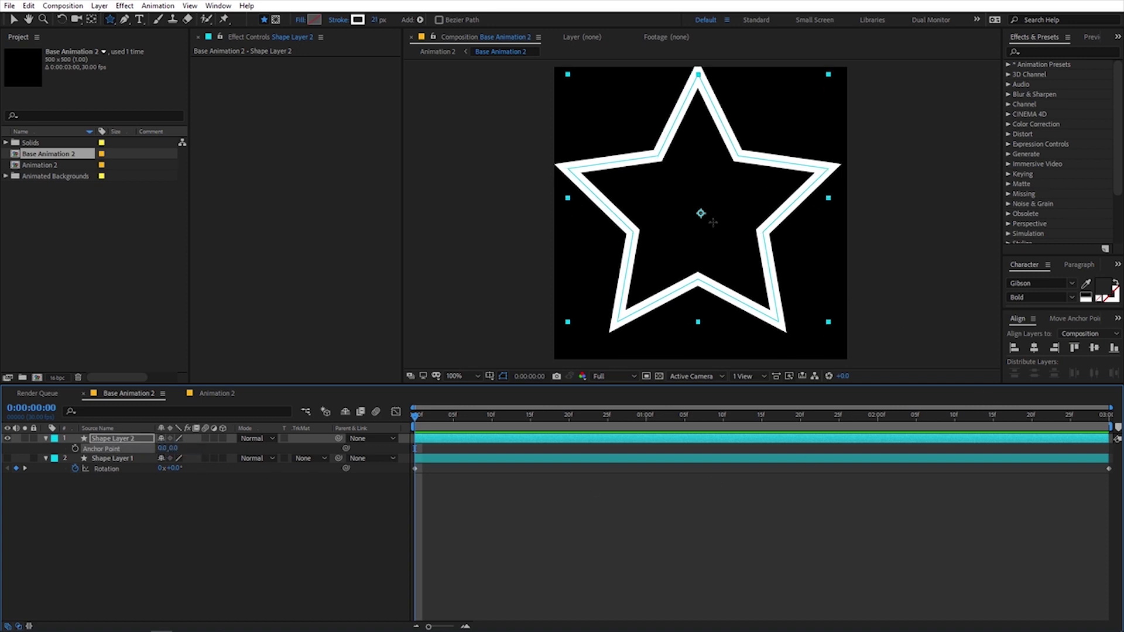
pyautogui.click(1038, 347)
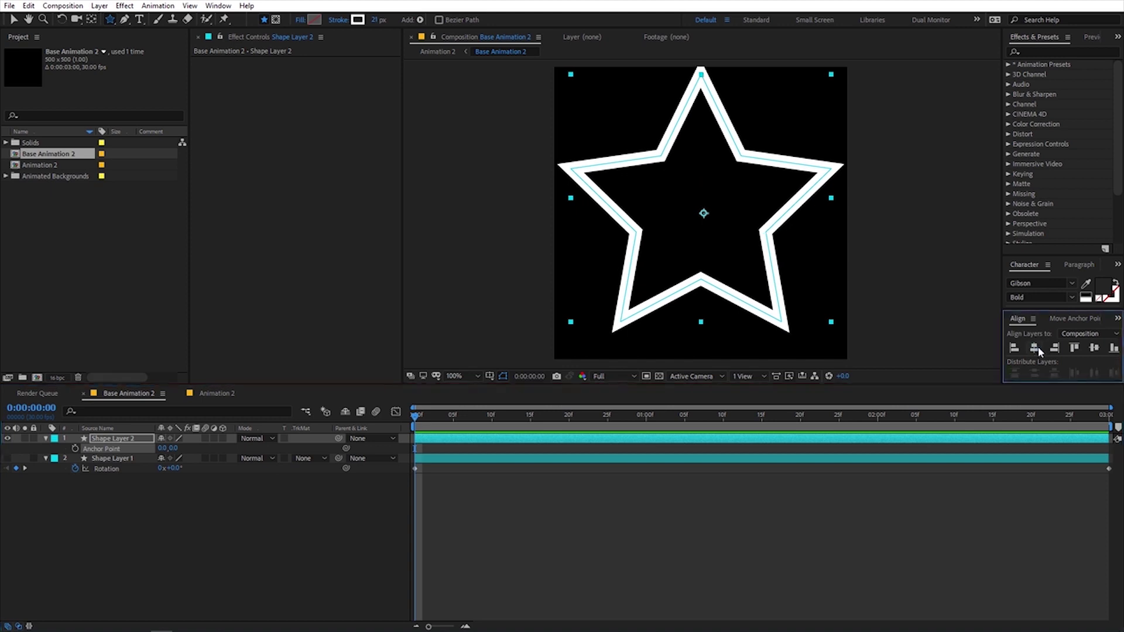
pyautogui.click(1092, 347)
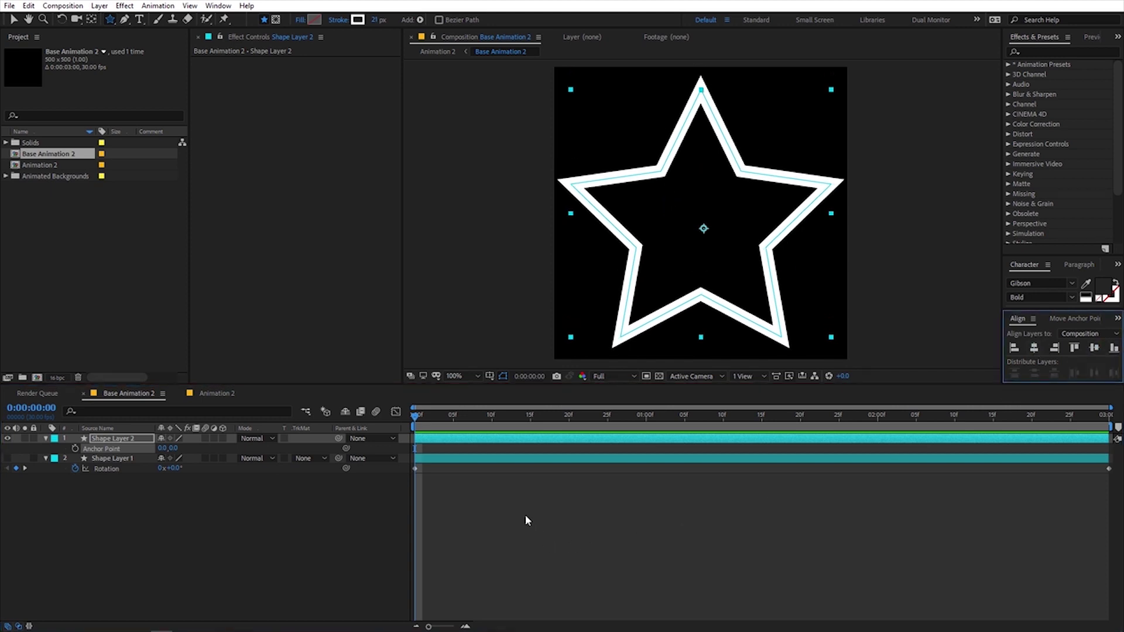
# - Add a Scale keyframe of 0% to Shape Layer 2 at the start of the composition
pyautogui.moveTo(431, 419); pyautogui.dragTo(385, 427)
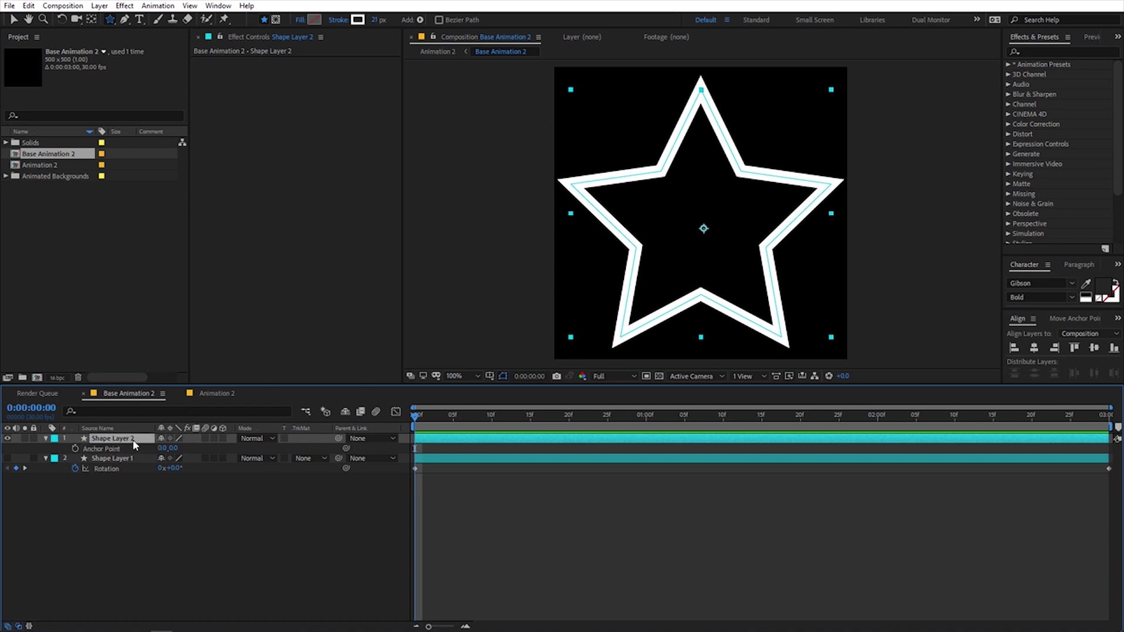
pyautogui.press('s')
pyautogui.click(74, 449)
pyautogui.click(174, 448)
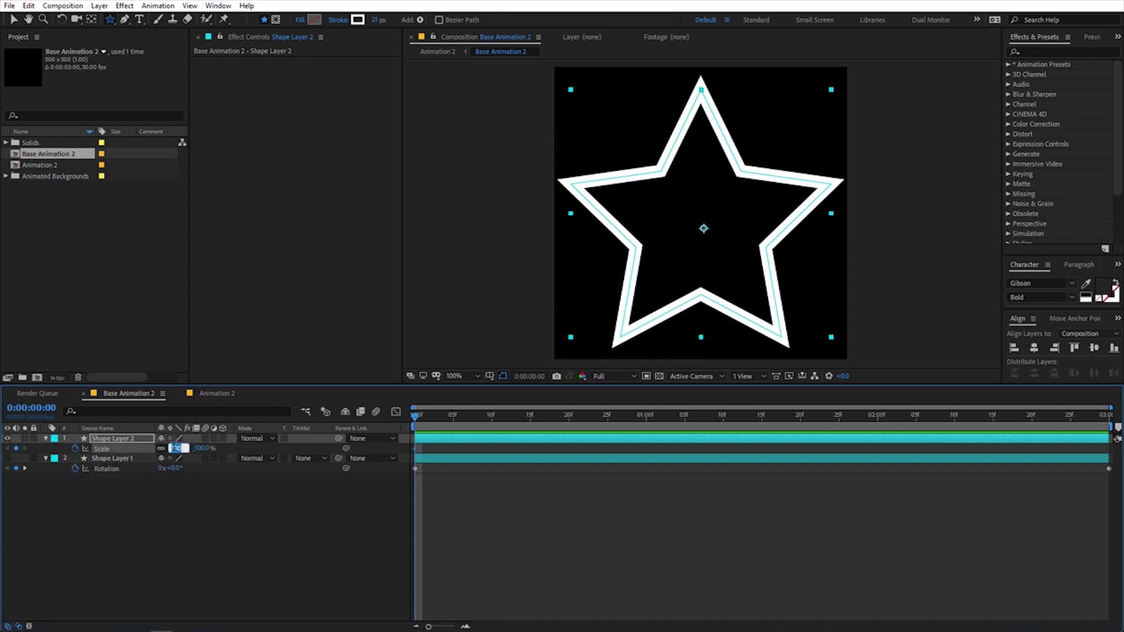
pyautogui.write('0')
pyautogui.press('Return')
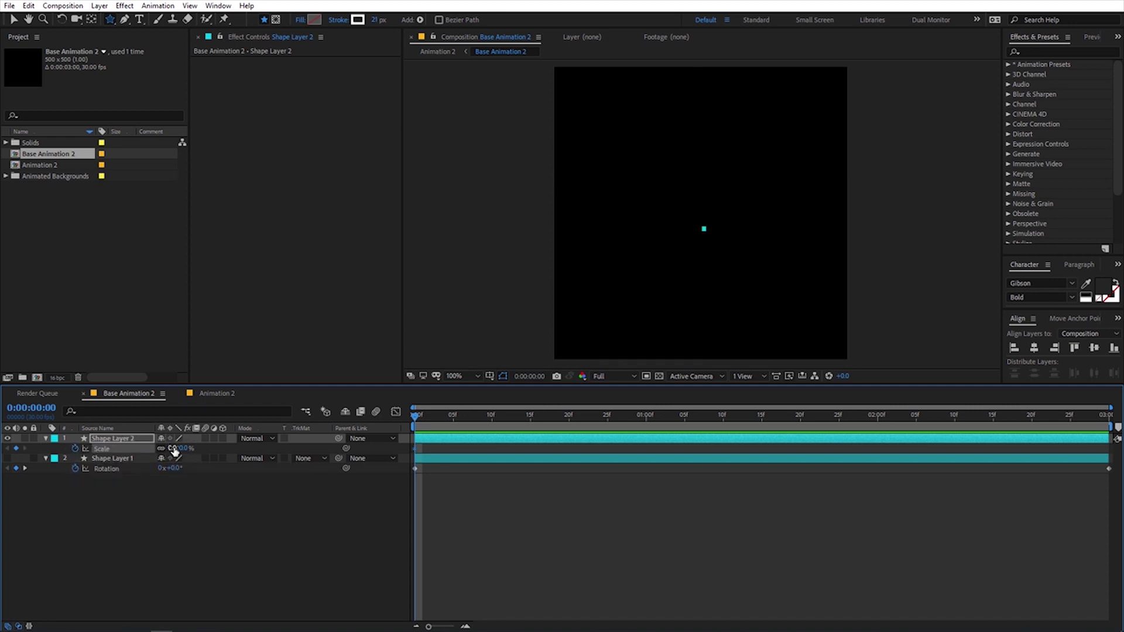
# - Keyframe the star's Scale at about 343% near the end, move that keyframe to the composition's end and preview the growth
pyautogui.moveTo(418, 417); pyautogui.dragTo(1118, 428)
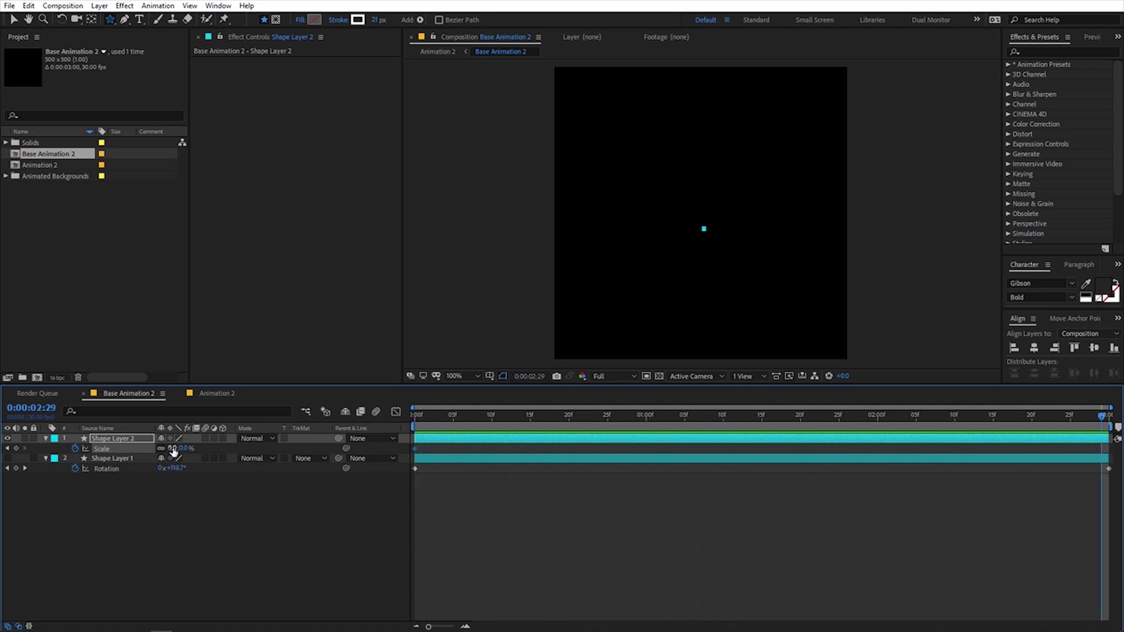
pyautogui.moveTo(173, 450); pyautogui.dragTo(375, 450)
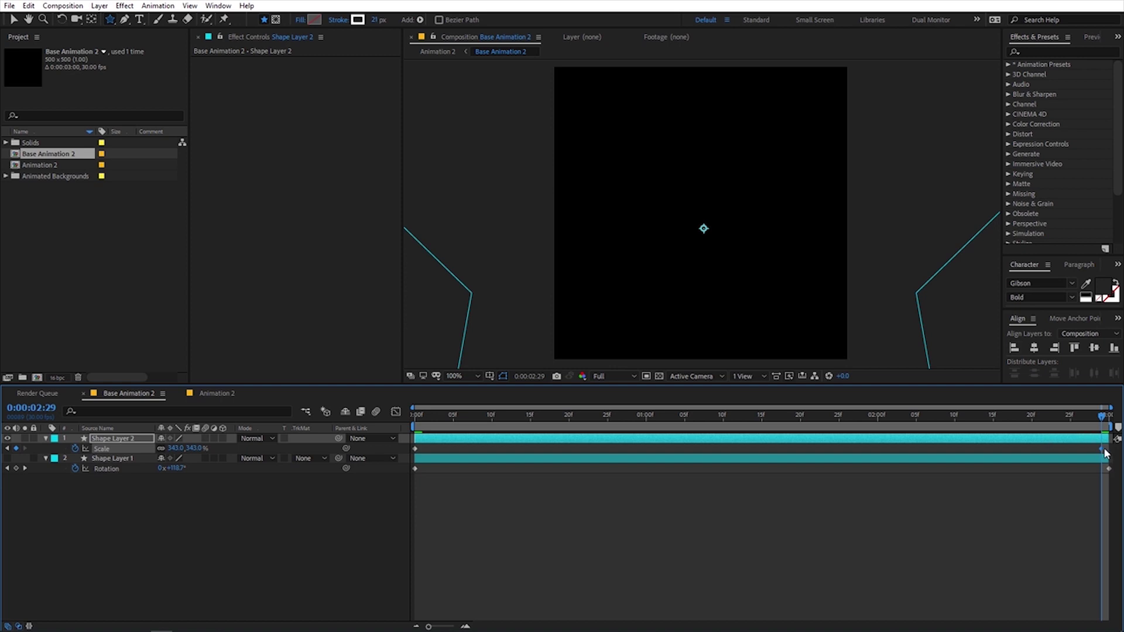
pyautogui.moveTo(1102, 449); pyautogui.dragTo(1109, 449)
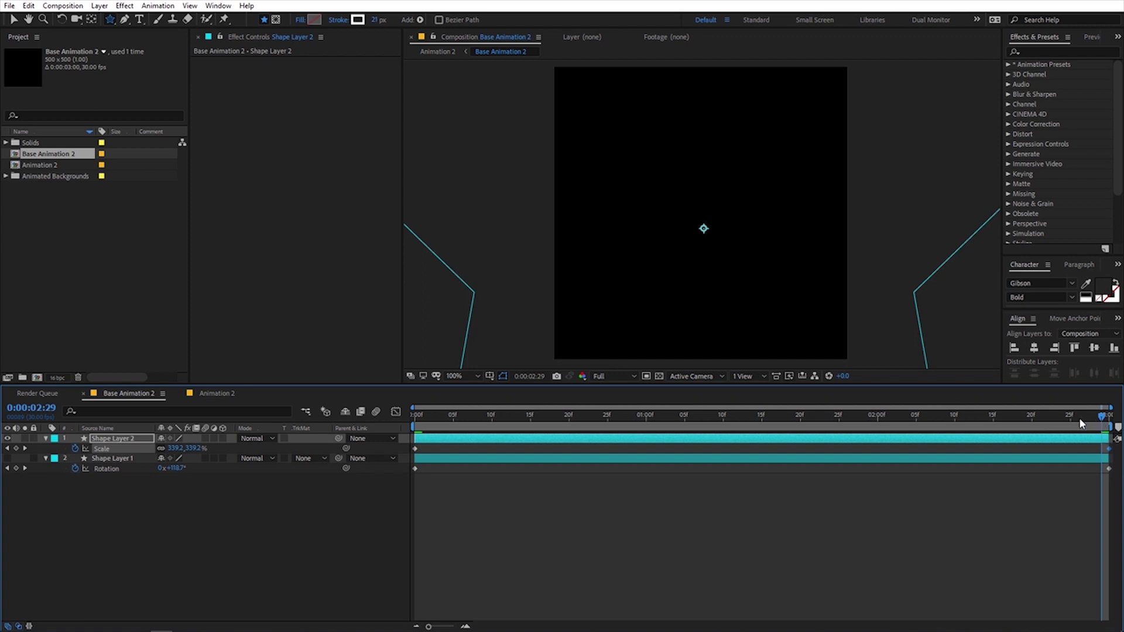
pyautogui.press('space')
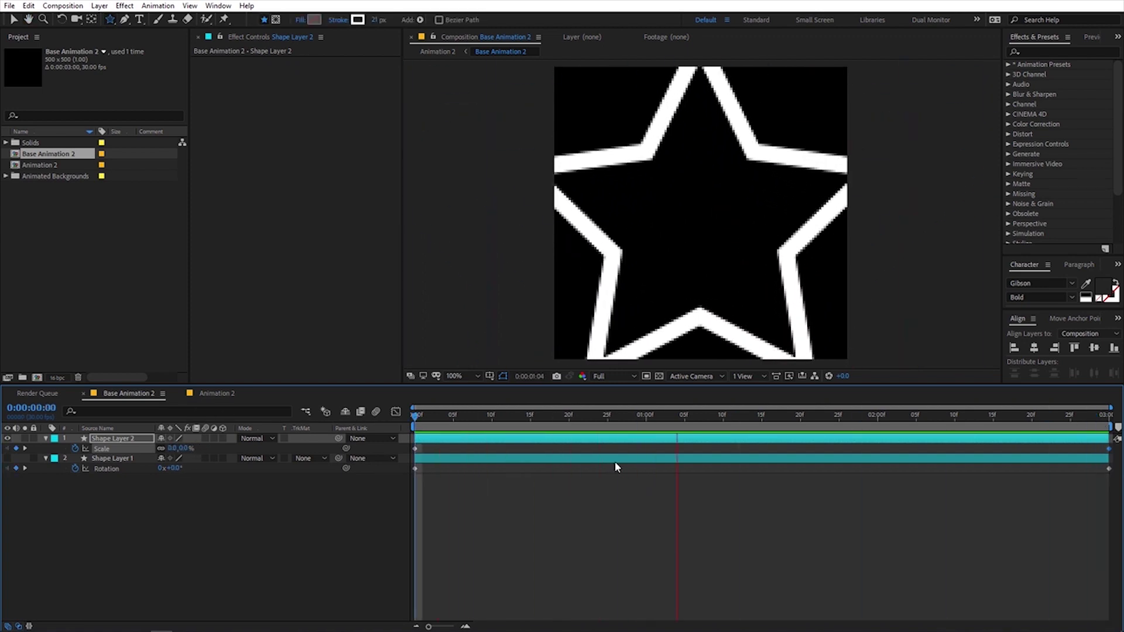
pyautogui.press('space')
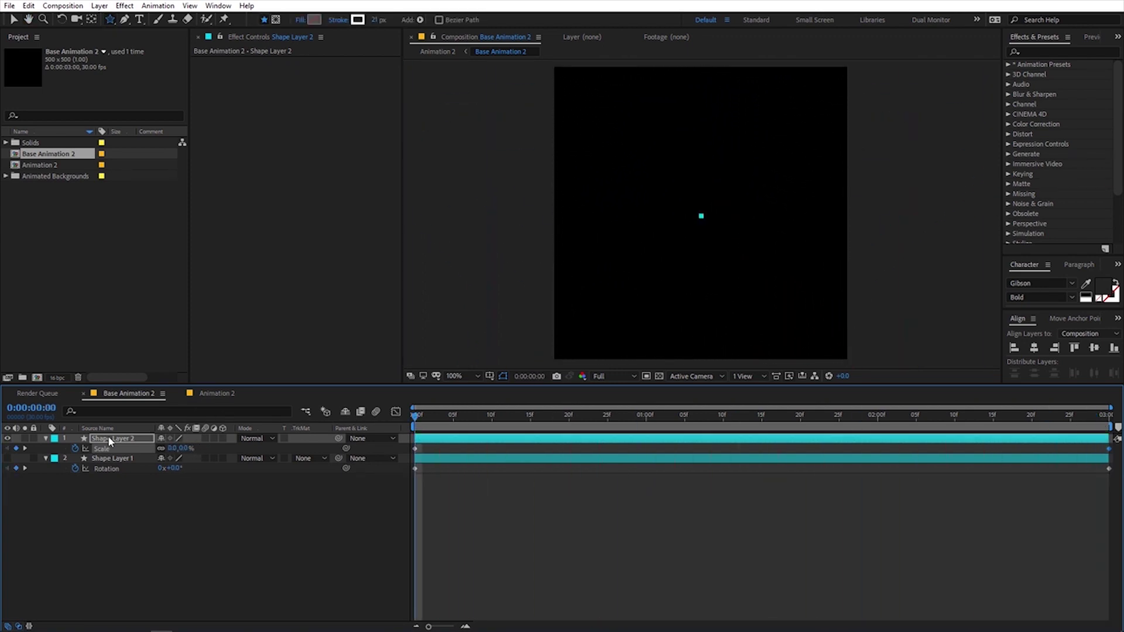
# - Keyframe Shape Layer 2's Rotation from 0° at the start to 360/5 (72°), placing the second keyframe at the composition's end
pyautogui.press('r')
pyautogui.click(76, 449)
pyautogui.click(531, 417)
pyautogui.moveTo(534, 422); pyautogui.dragTo(1108, 443)
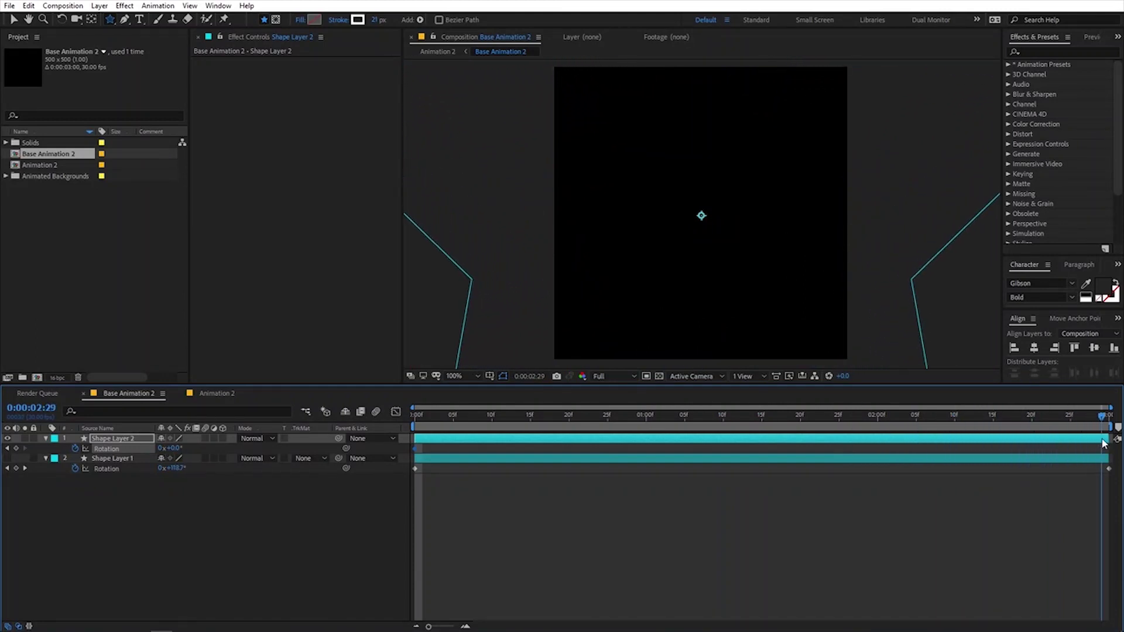
pyautogui.click(174, 448)
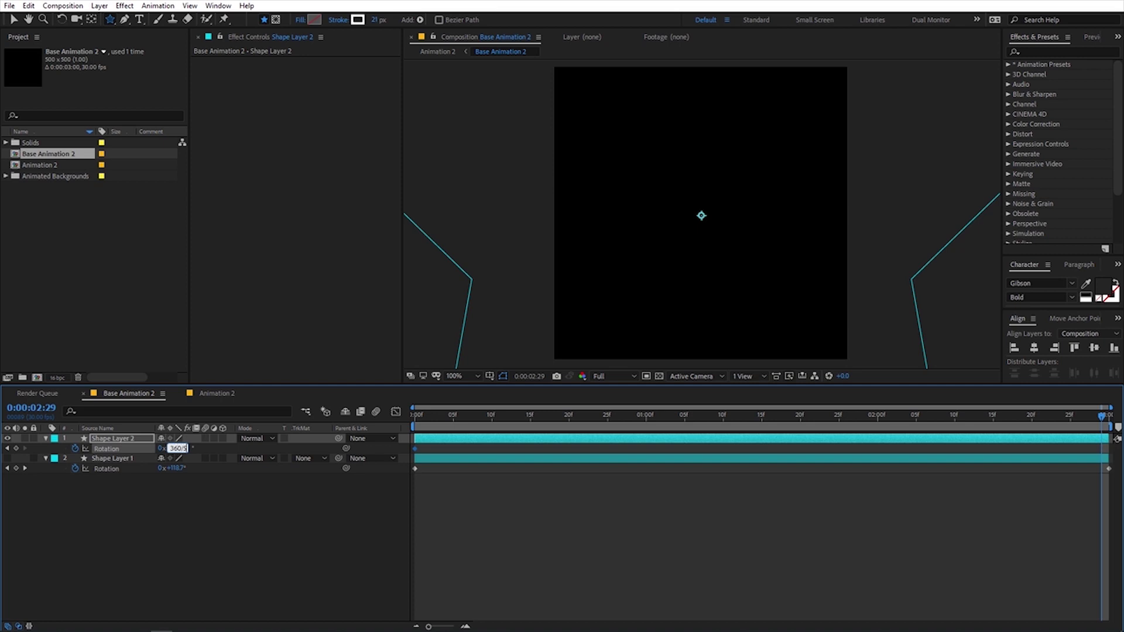
pyautogui.press('Return')
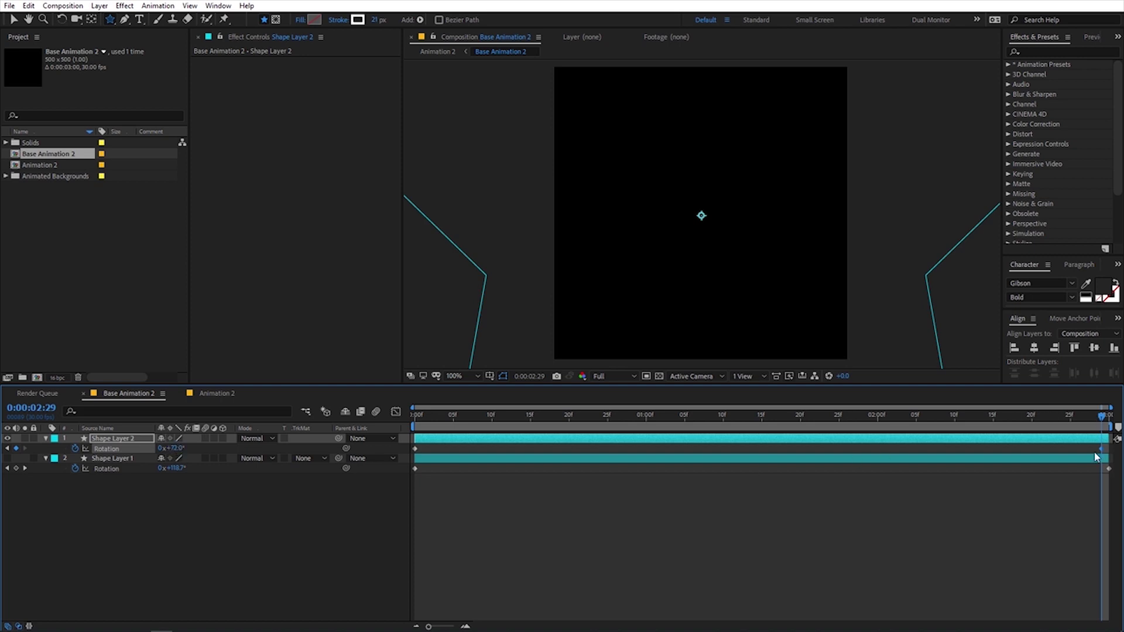
pyautogui.moveTo(1103, 449); pyautogui.dragTo(379, 434)
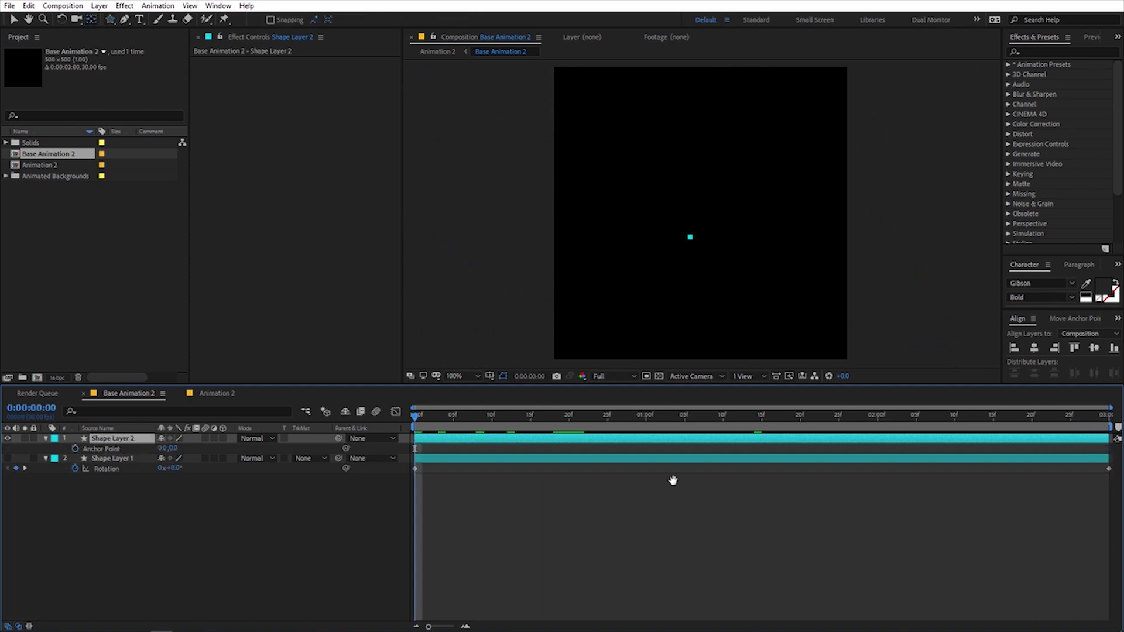
# - Preview the star animation, center the star's anchor point in its shape at frame 13 and center the layer in the composition on both axes
pyautogui.press('space')
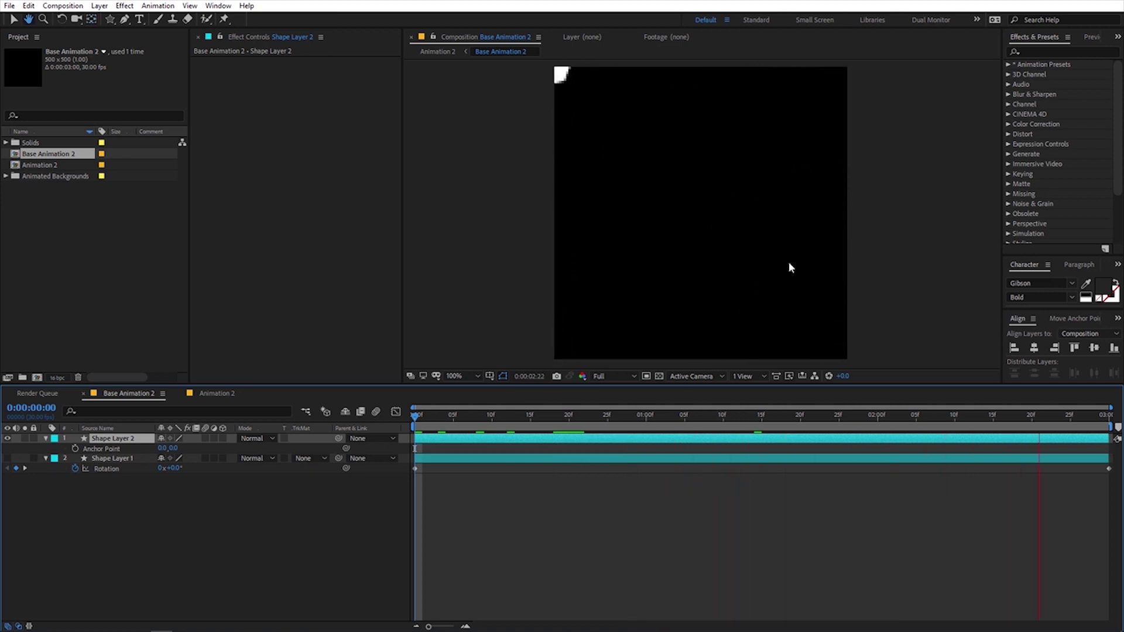
pyautogui.press('space')
pyautogui.click(761, 417)
pyautogui.click(515, 417)
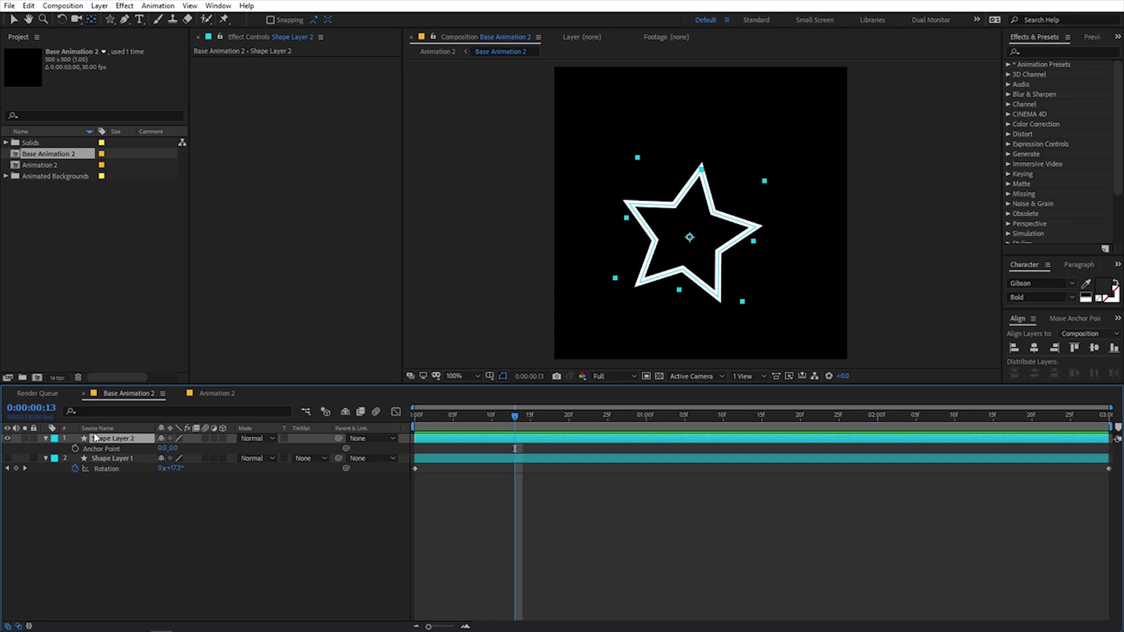
pyautogui.keyDown('ctrl'); pyautogui.doubleClick(95, 20); pyautogui.keyUp('ctrl')
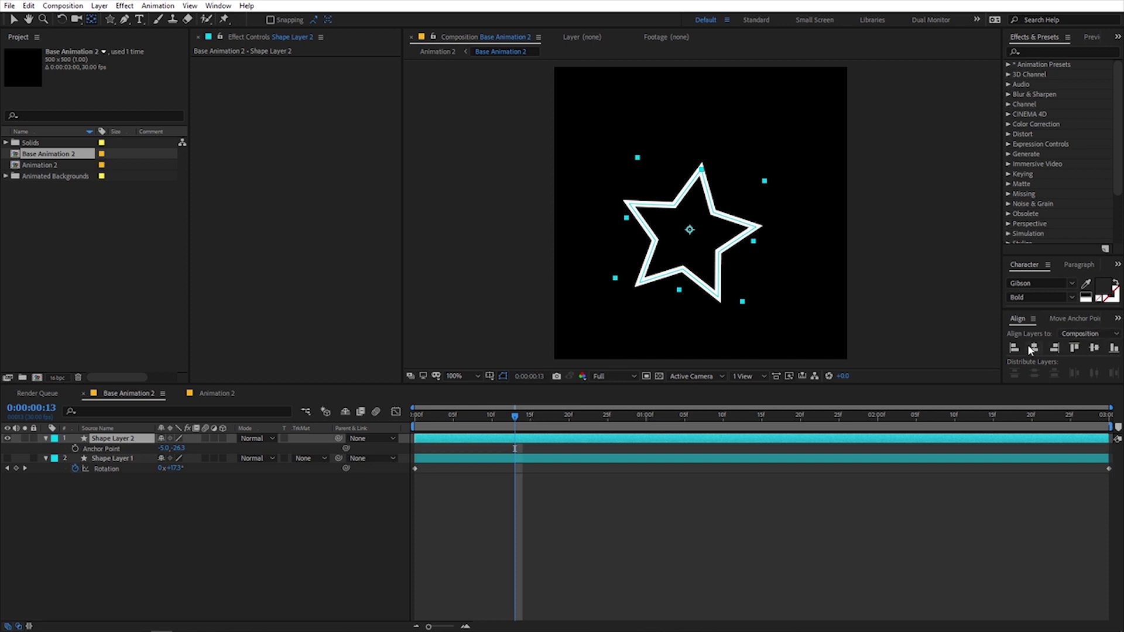
pyautogui.click(1033, 348)
pyautogui.click(1096, 350)
# - Preview the recentered star from the start of Base Animation 2, and play the tiled result in Animation 2
pyautogui.click(528, 419)
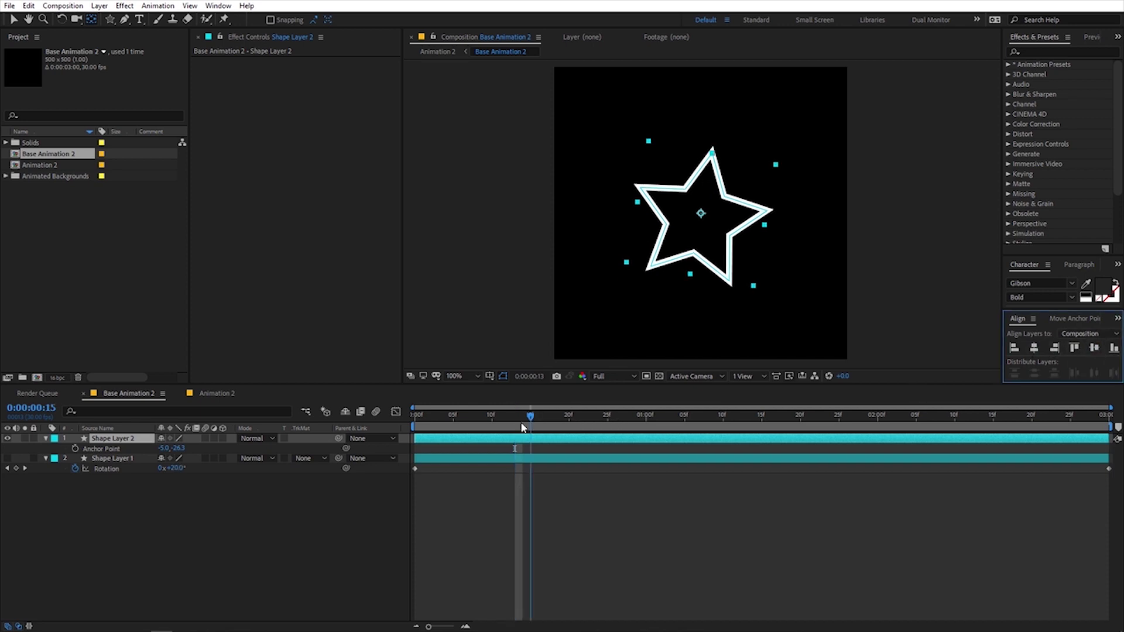
pyautogui.press('Home')
pyautogui.press('space')
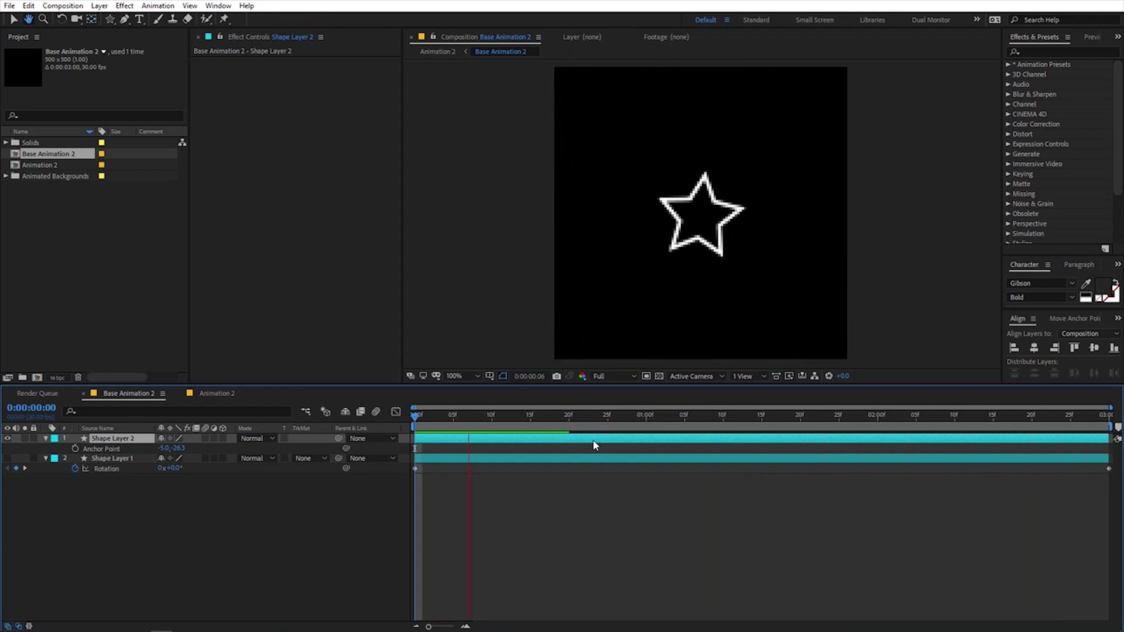
pyautogui.press('space')
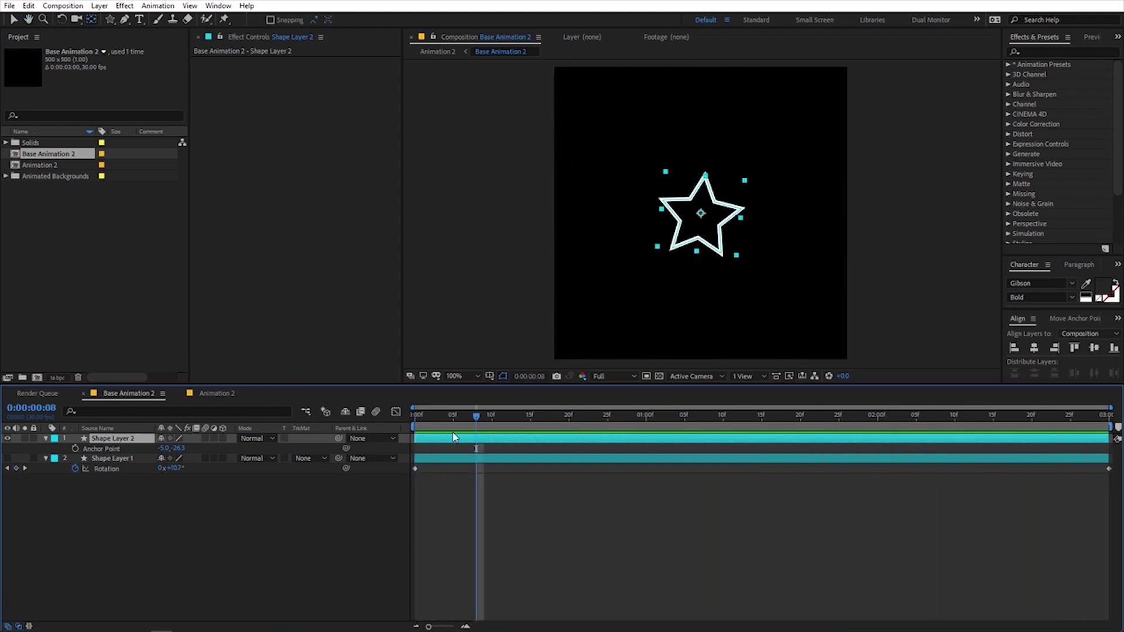
pyautogui.click(221, 392)
pyautogui.press('space')
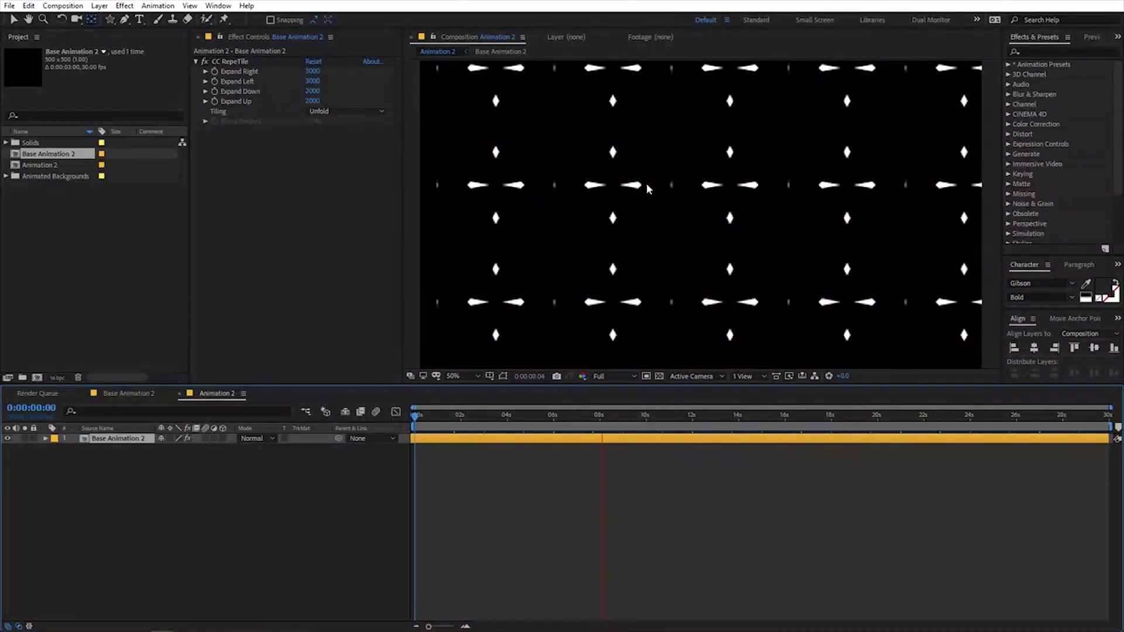
# - Try the Random, Checker Flip H and Checker Flip 45 deg tilings in CC RepeTile, and set Tiling back to Unfold
pyautogui.click(356, 111)
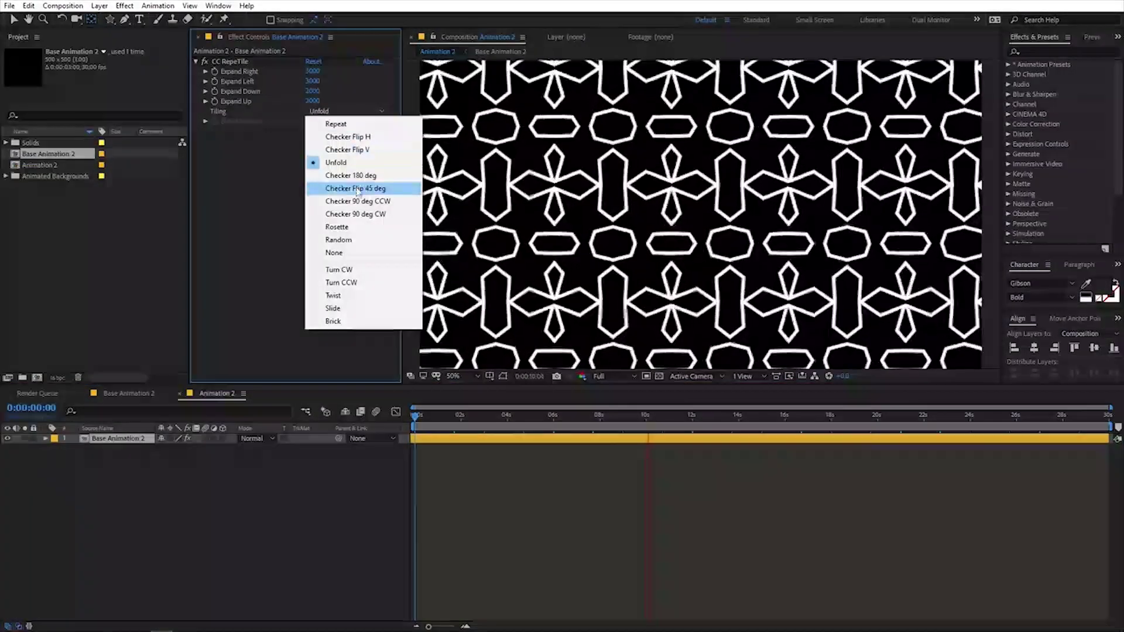
pyautogui.click(338, 240)
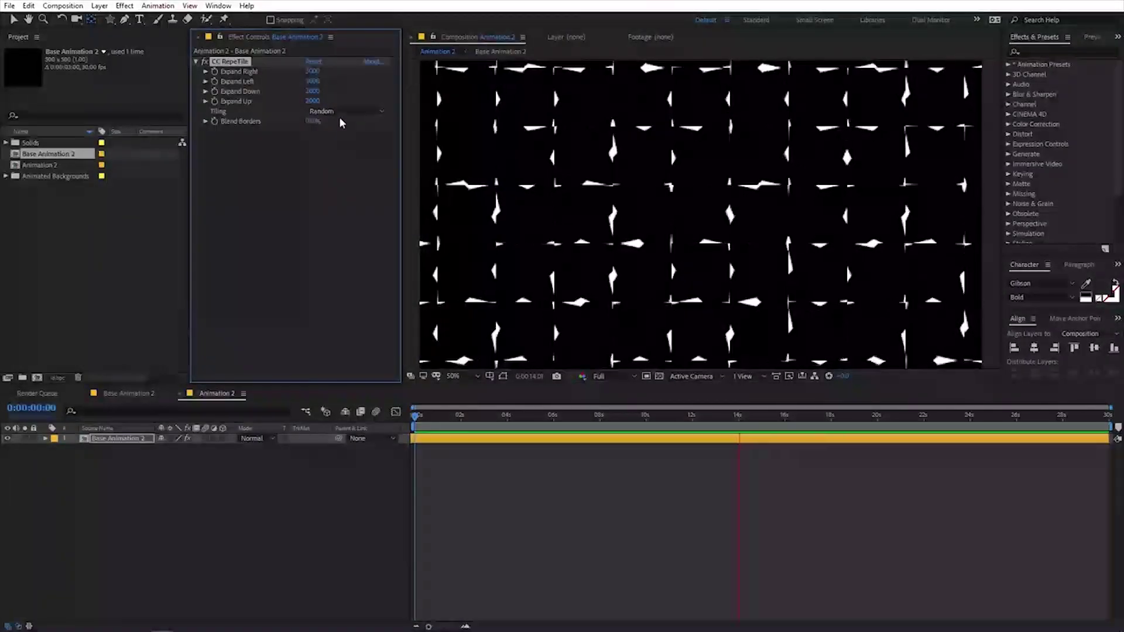
pyautogui.click(340, 111)
pyautogui.click(357, 137)
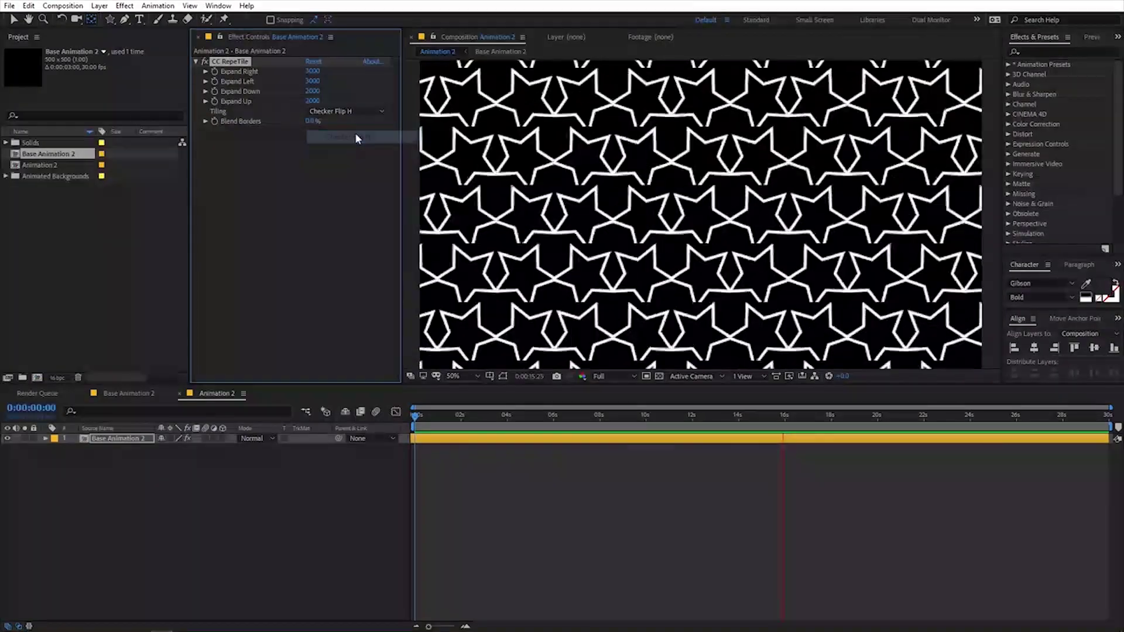
pyautogui.click(350, 112)
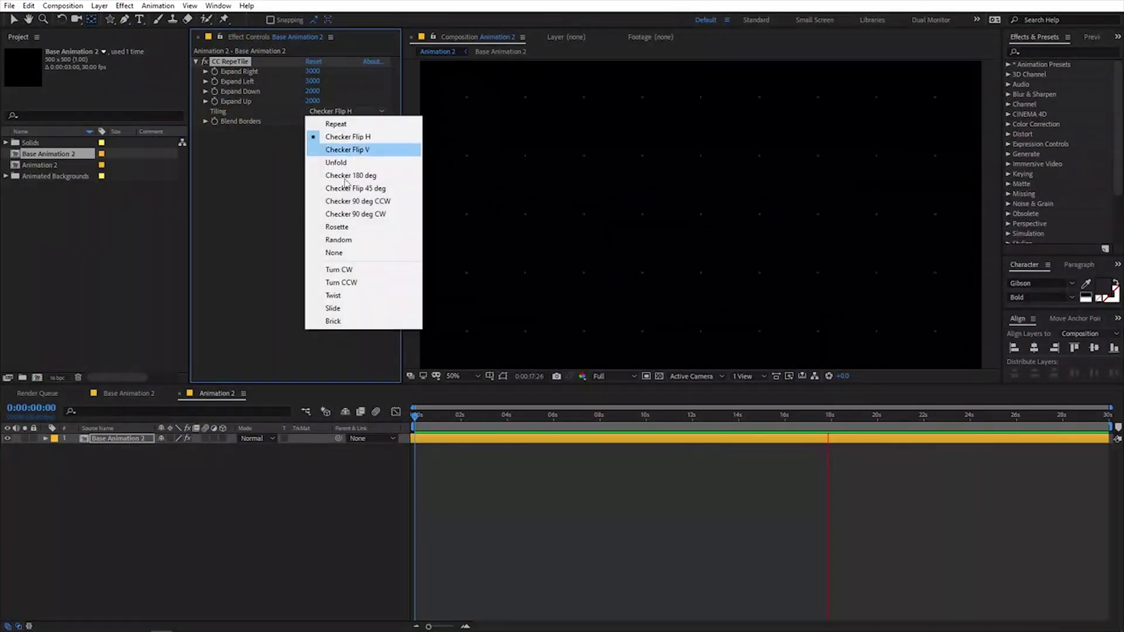
pyautogui.click(350, 188)
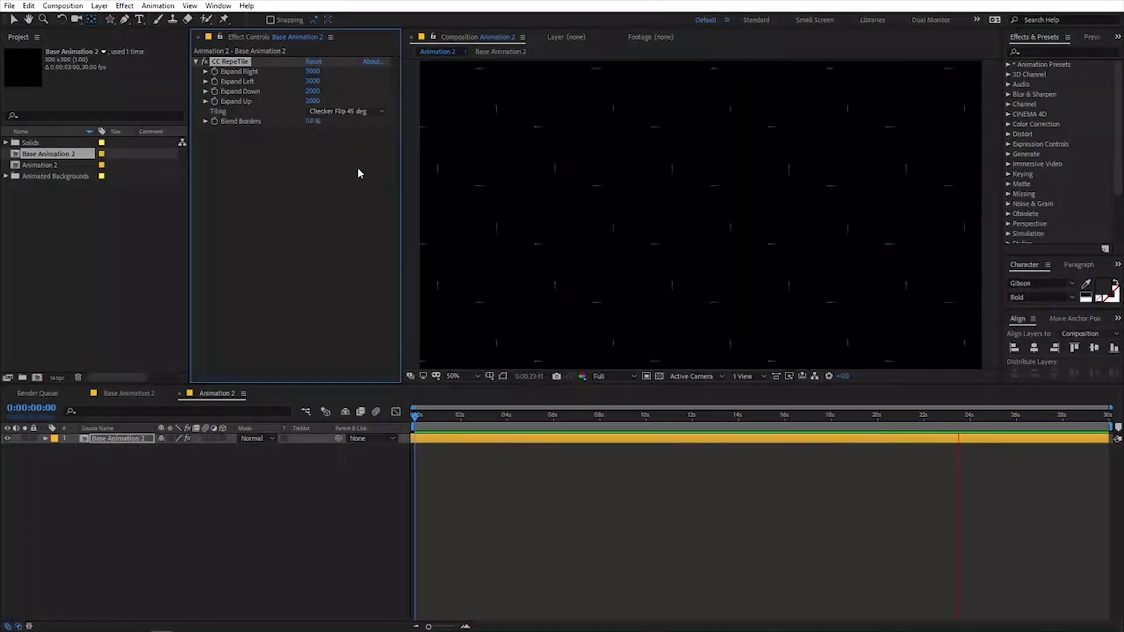
pyautogui.click(357, 111)
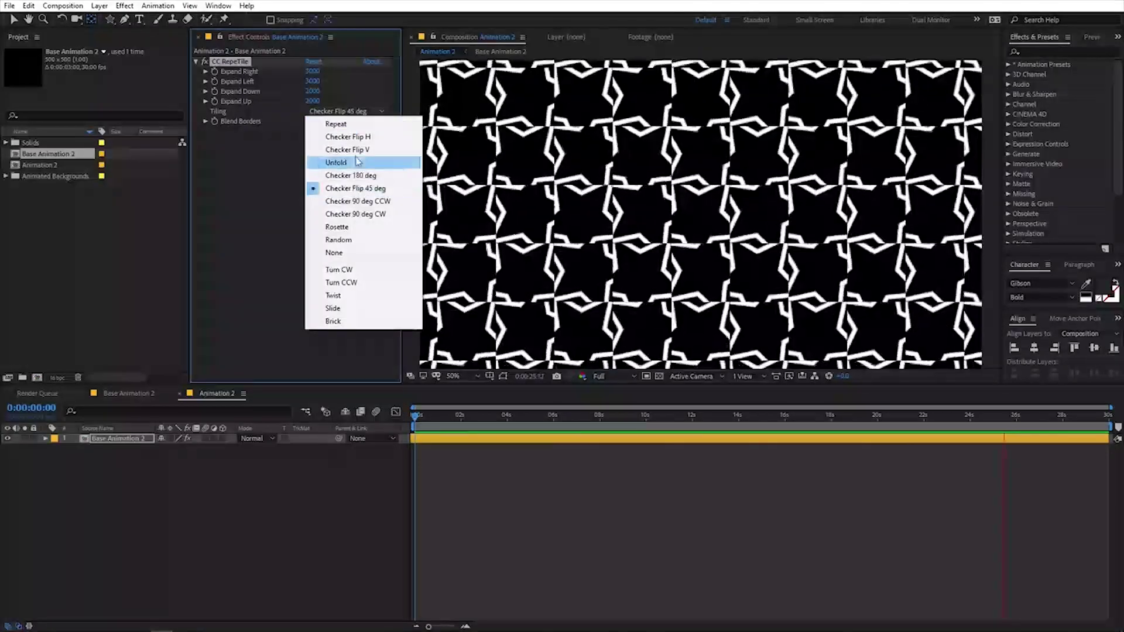
pyautogui.click(351, 162)
# - Return to Base Animation 2, scrub through the star animation and hide Shape Layer 2
pyautogui.click(123, 393)
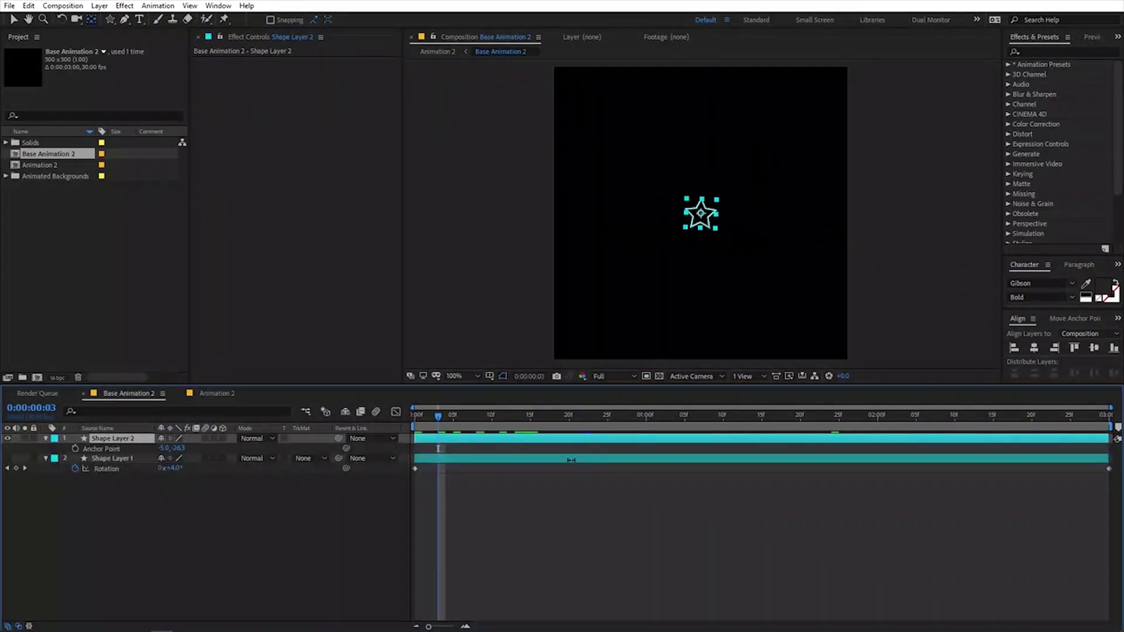
pyautogui.moveTo(472, 422); pyautogui.dragTo(1038, 438)
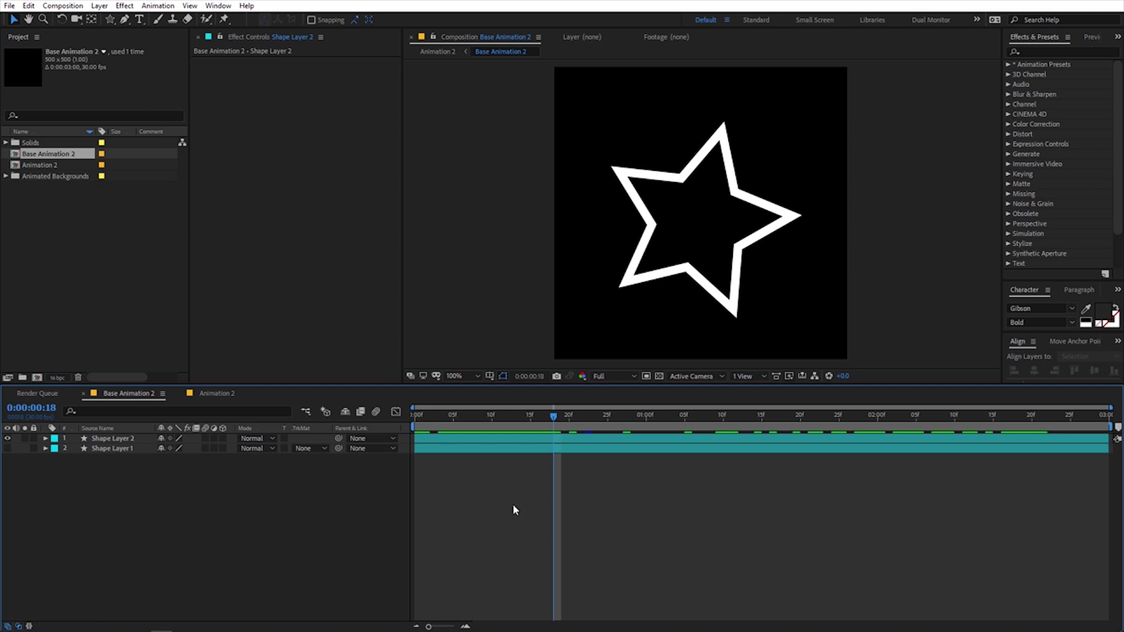
pyautogui.click(7, 438)
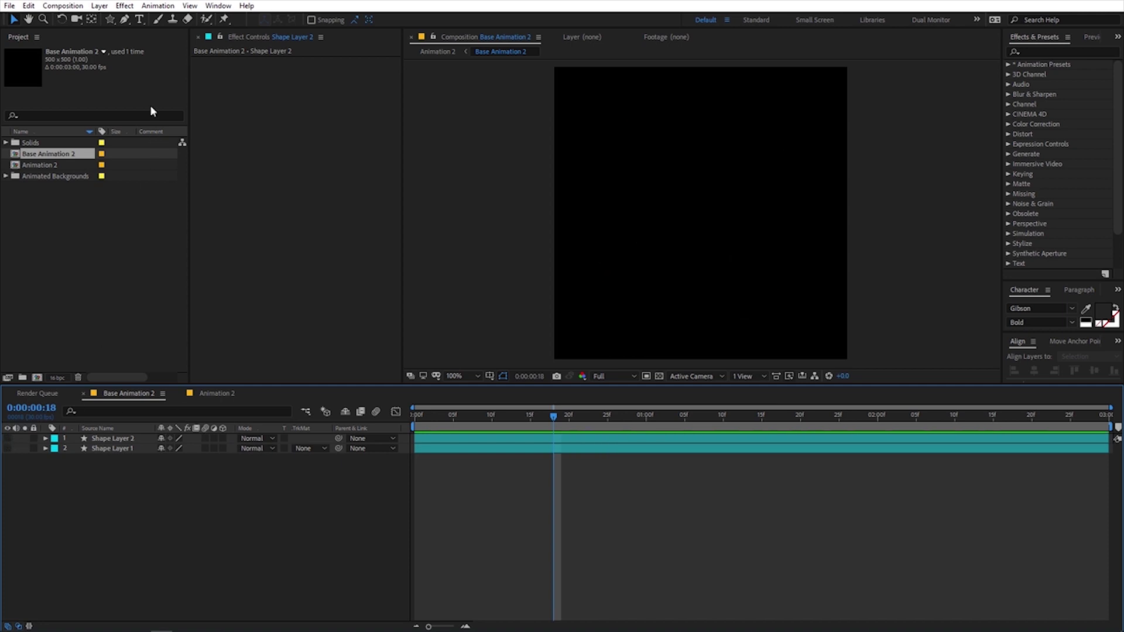
# - Draw a closed, wavy freeform outline with the Pen tool at 50% zoom, reaching past the composition's upper and left edges, and deselect it
pyautogui.click(124, 20)
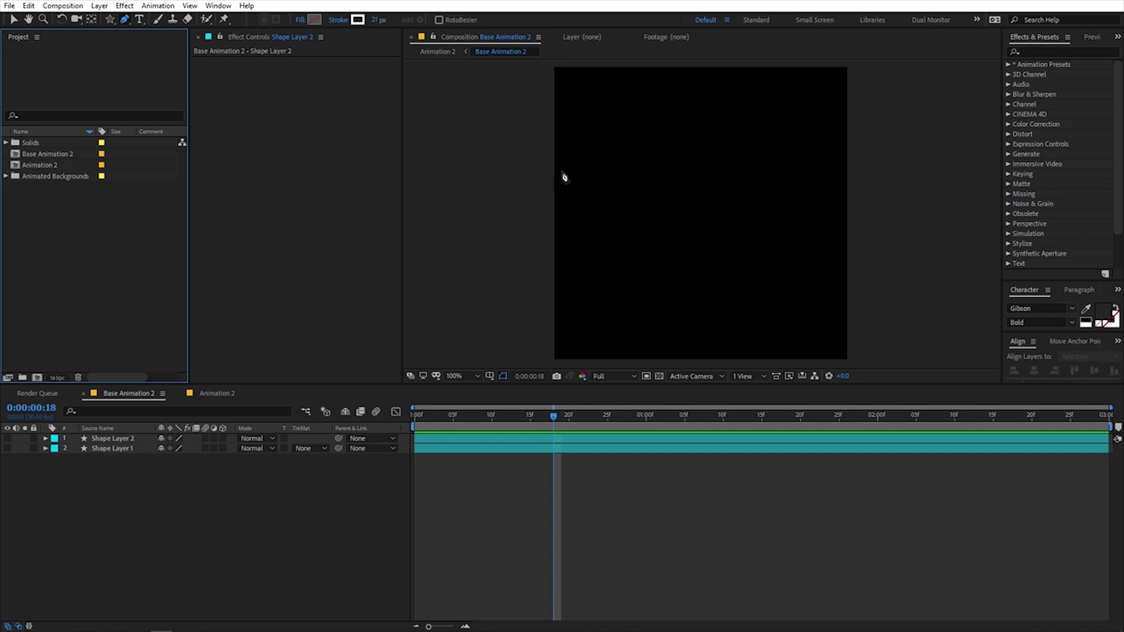
pyautogui.click(534, 162)
pyautogui.press(',')
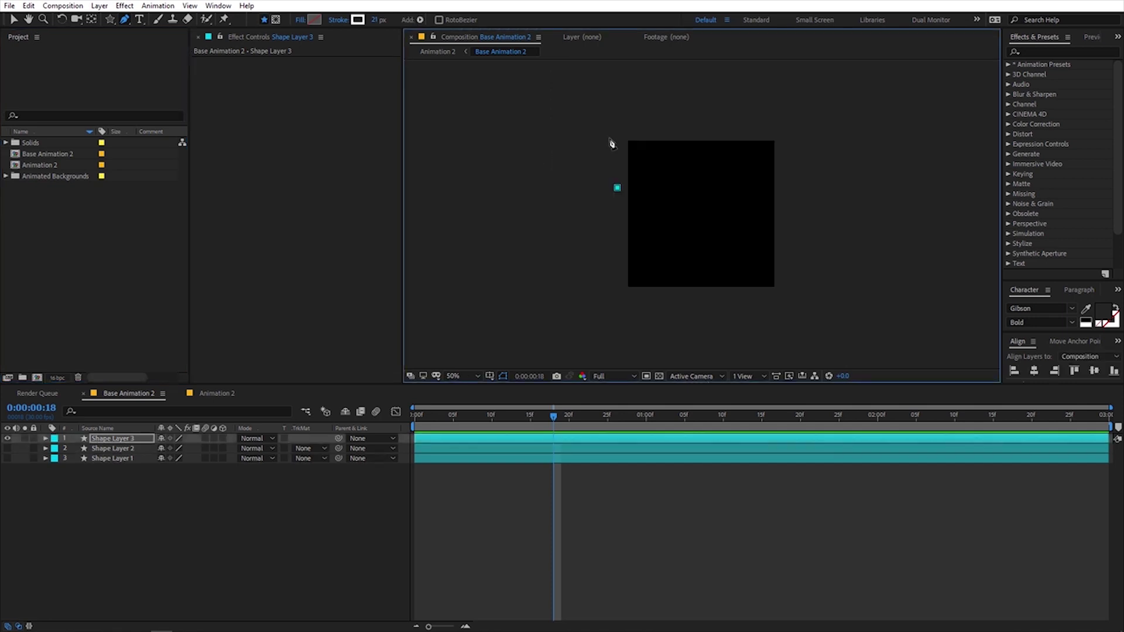
pyautogui.click(475, 372)
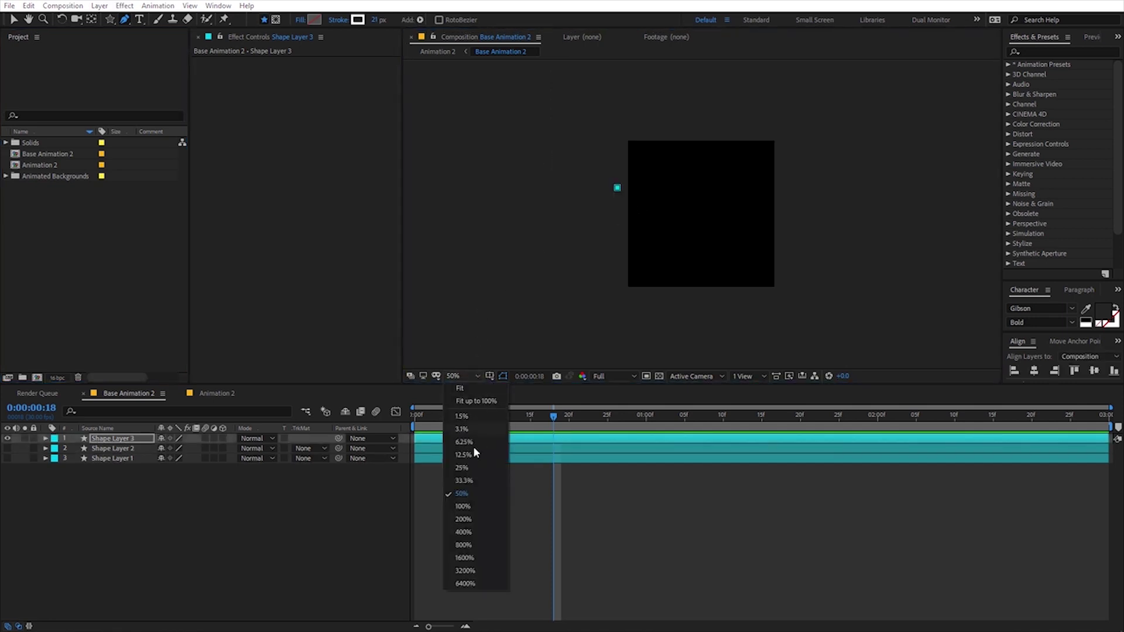
pyautogui.click(463, 496)
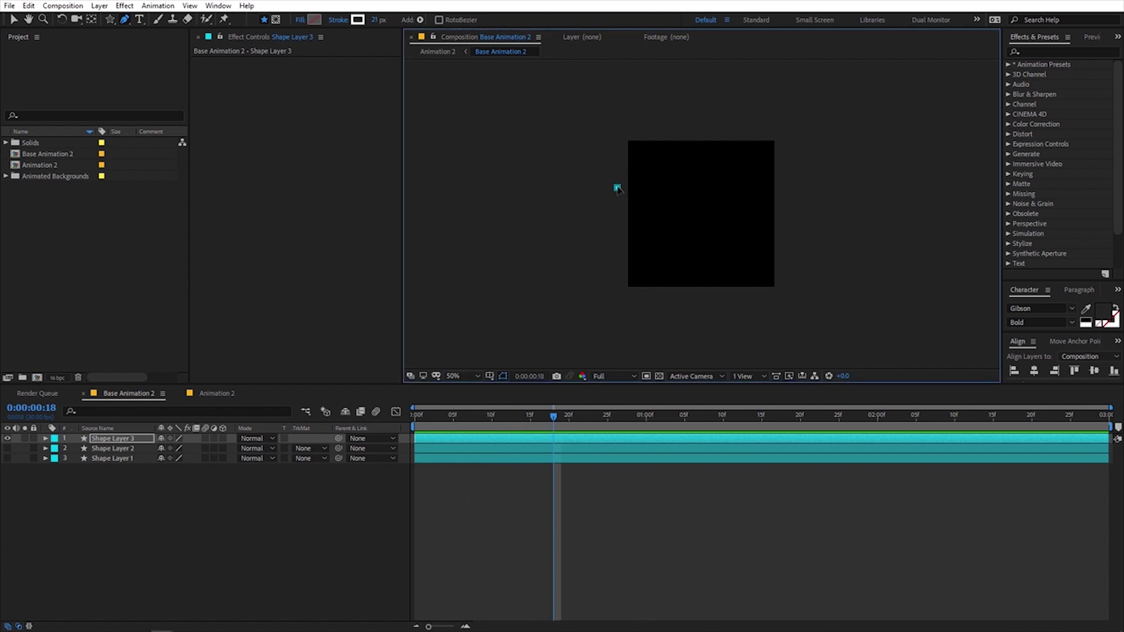
pyautogui.moveTo(705, 121); pyautogui.dragTo(725, 125)
pyautogui.moveTo(744, 165); pyautogui.dragTo(758, 178)
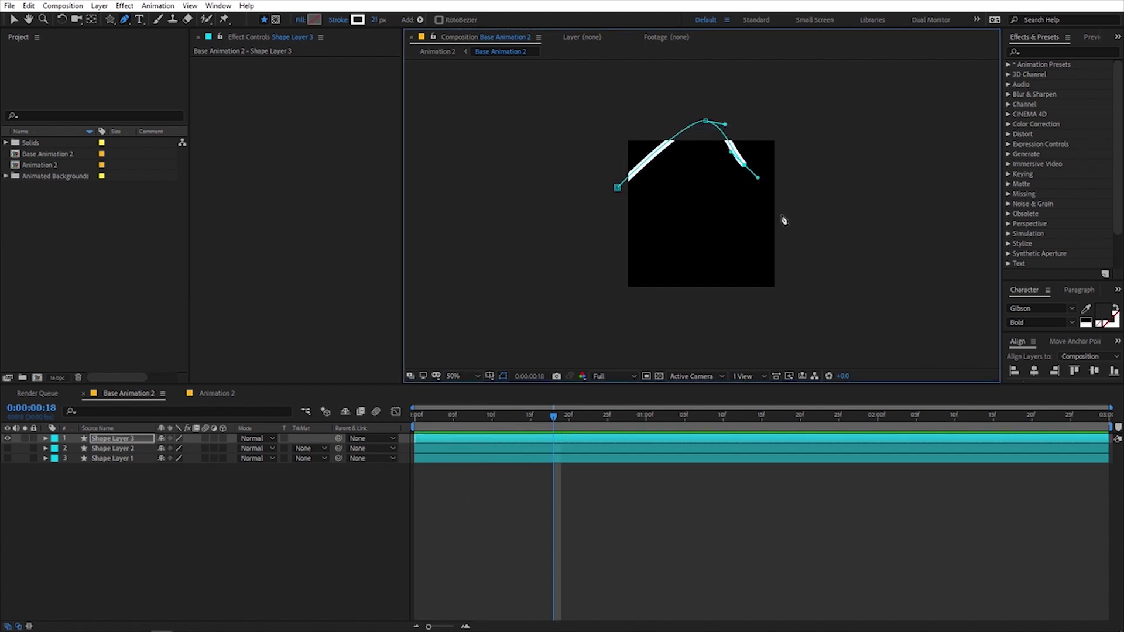
pyautogui.moveTo(771, 221); pyautogui.dragTo(755, 237)
pyautogui.moveTo(707, 285); pyautogui.dragTo(726, 284)
pyautogui.moveTo(653, 259); pyautogui.dragTo(602, 209)
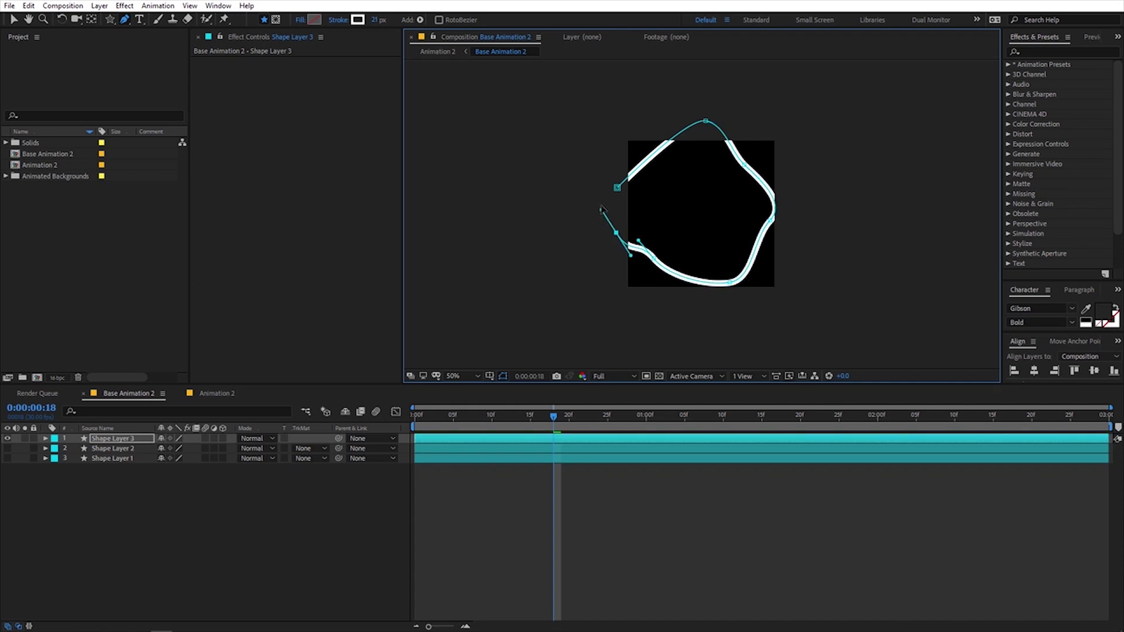
pyautogui.click(617, 188)
pyautogui.click(733, 523)
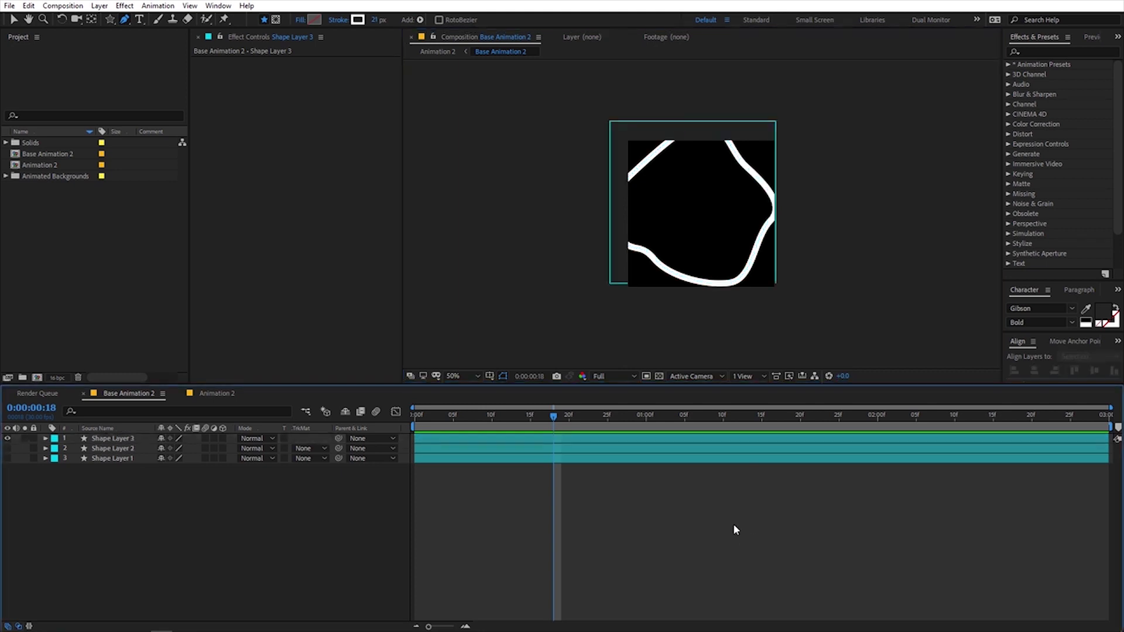
# - Animate Shape Layer 3's rotation from 0° at the first frame to one full revolution at 0:00:02:29
pyautogui.scroll(1, 684, 226)
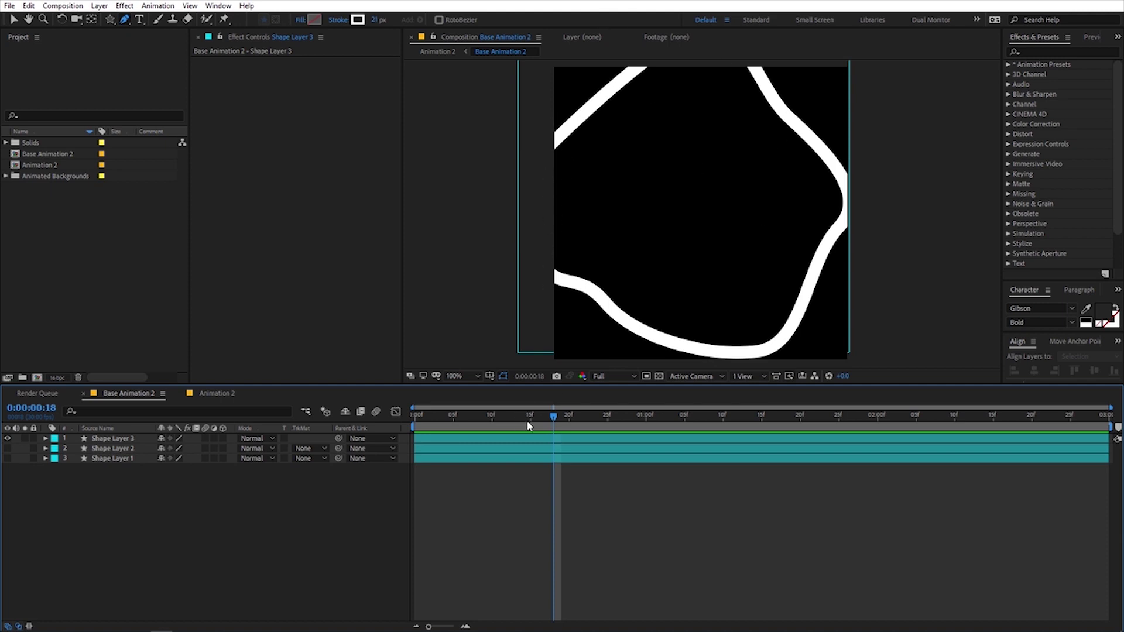
pyautogui.moveTo(527, 421); pyautogui.dragTo(230, 431)
pyautogui.click(115, 439)
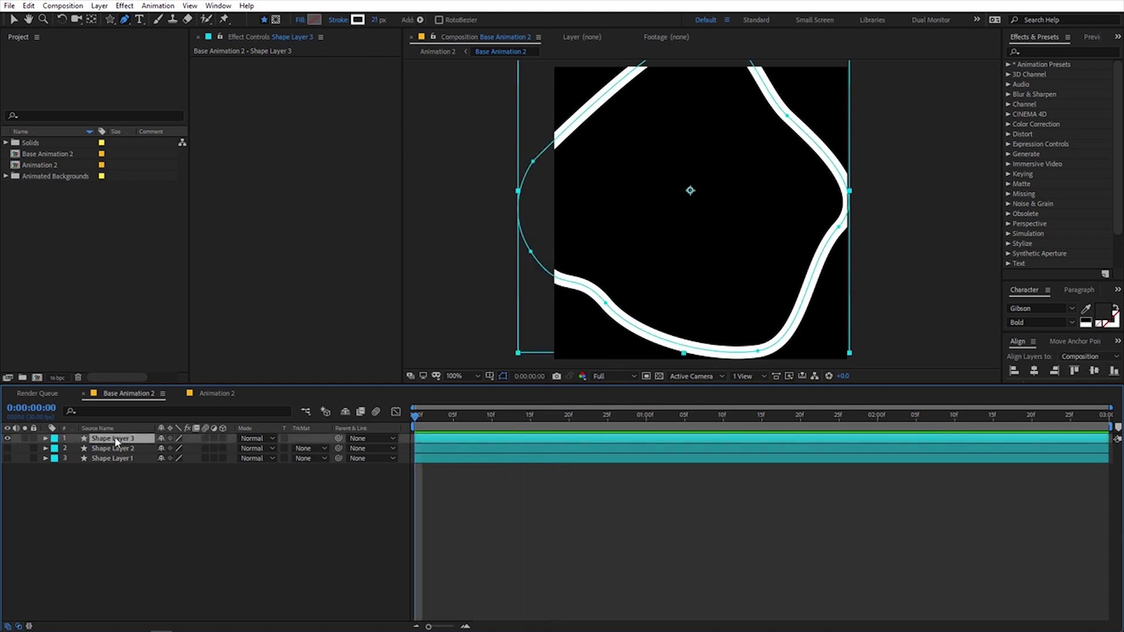
pyautogui.press('r')
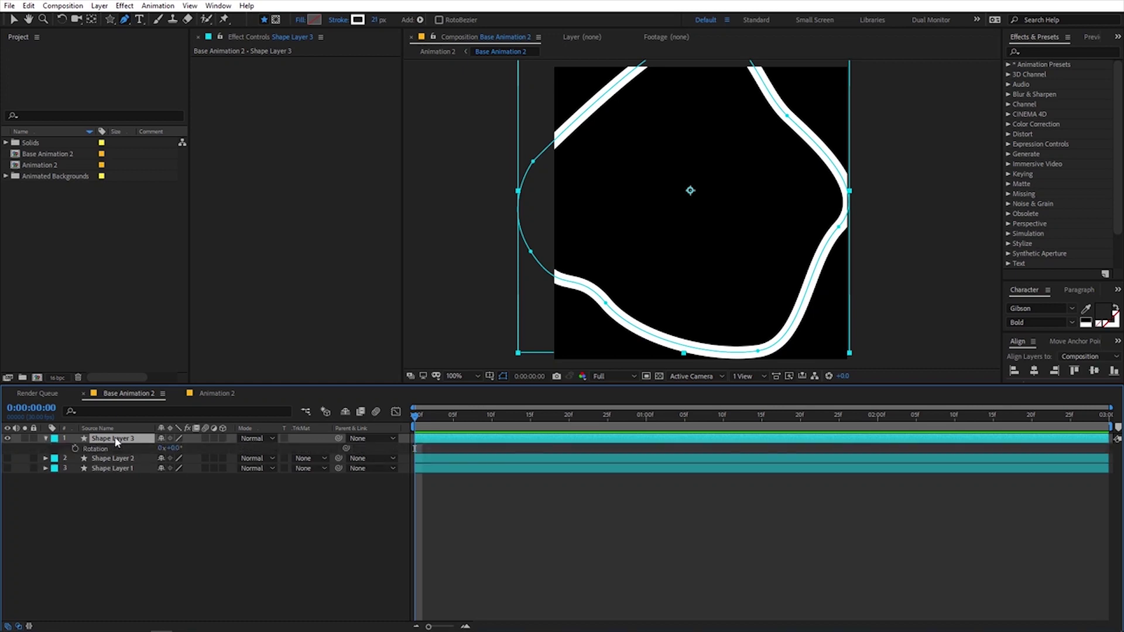
pyautogui.click(78, 449)
pyautogui.moveTo(463, 416); pyautogui.dragTo(1104, 427)
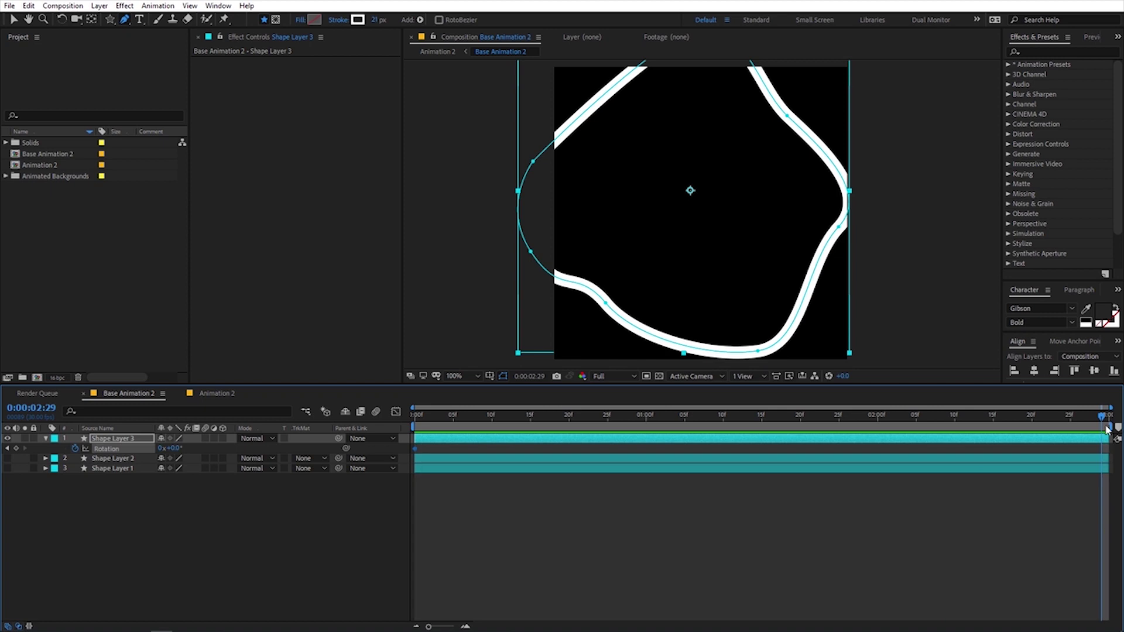
pyautogui.click(175, 448)
pyautogui.press('Return')
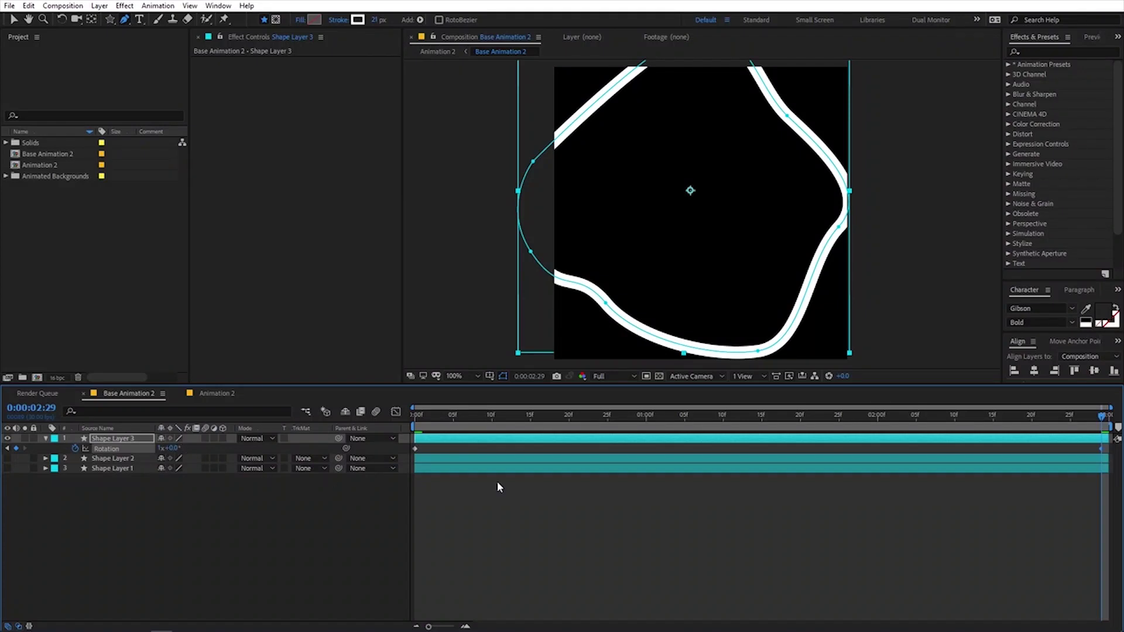
# - Move the last rotation keyframe to the very end of Base Animation 2 and preview the rotating outline
pyautogui.click(1100, 449)
pyautogui.moveTo(1101, 447); pyautogui.dragTo(1108, 448)
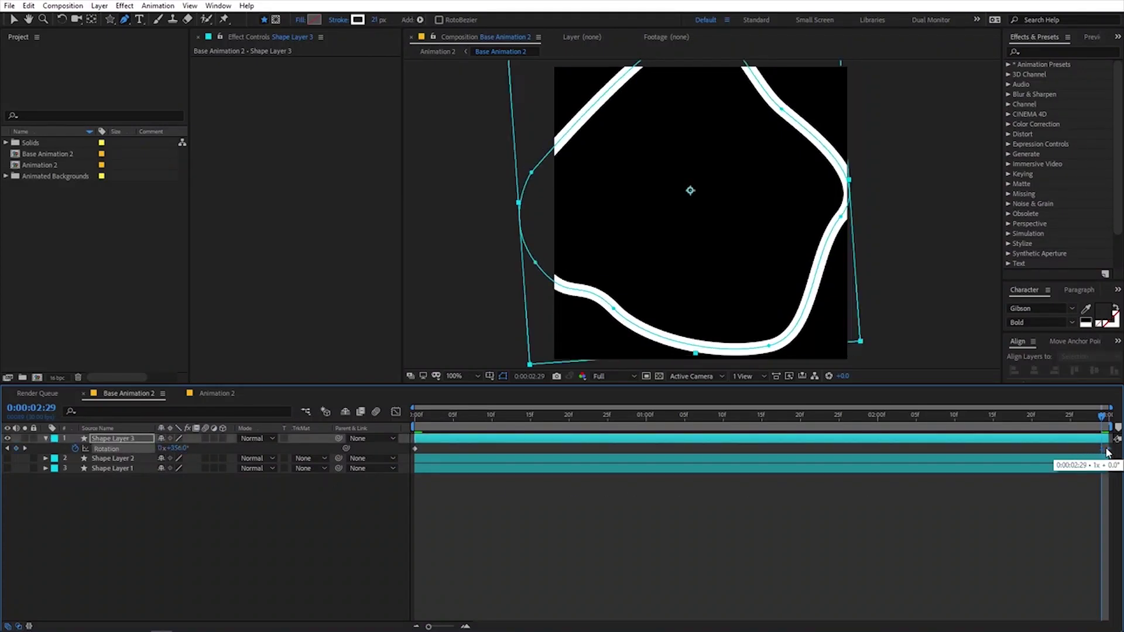
pyautogui.click(835, 454)
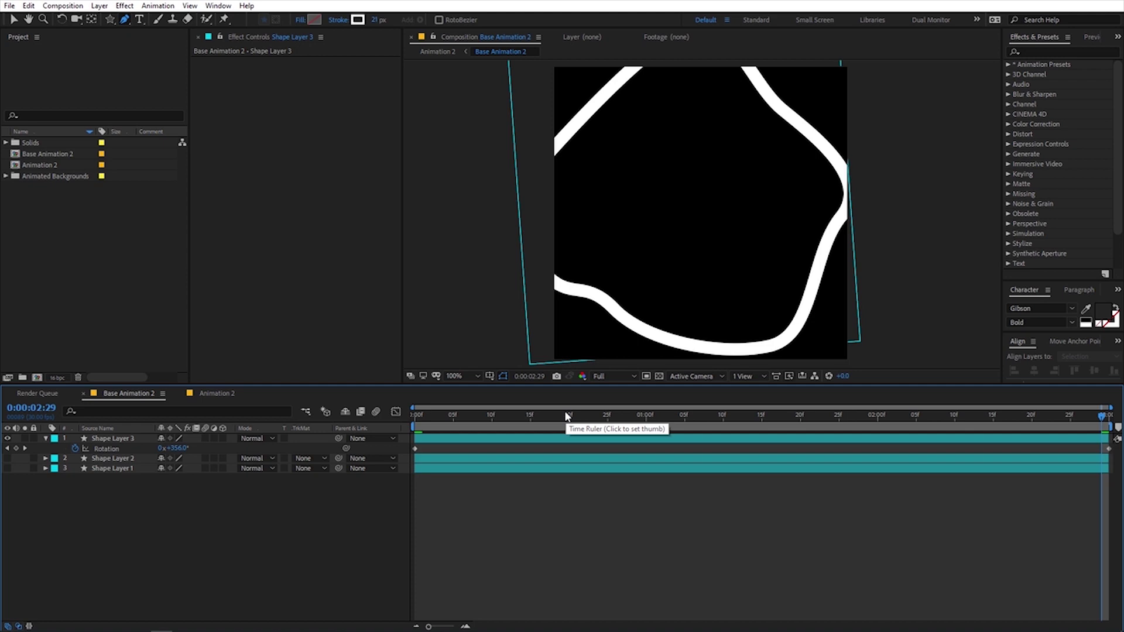
pyautogui.press('space')
pyautogui.press('space')
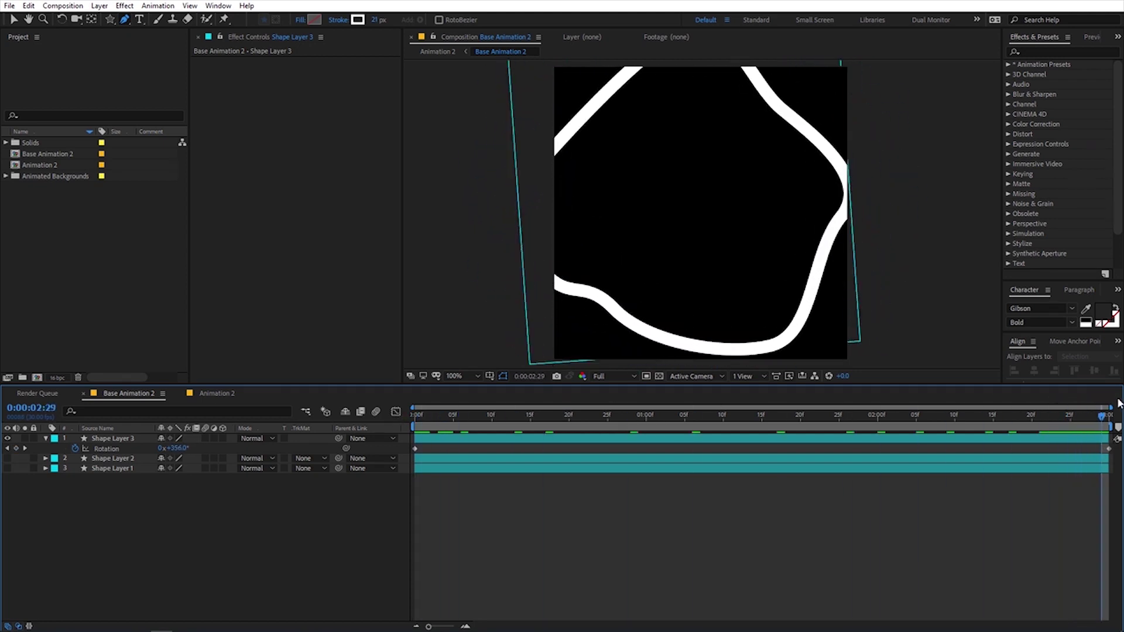
pyautogui.click(456, 417)
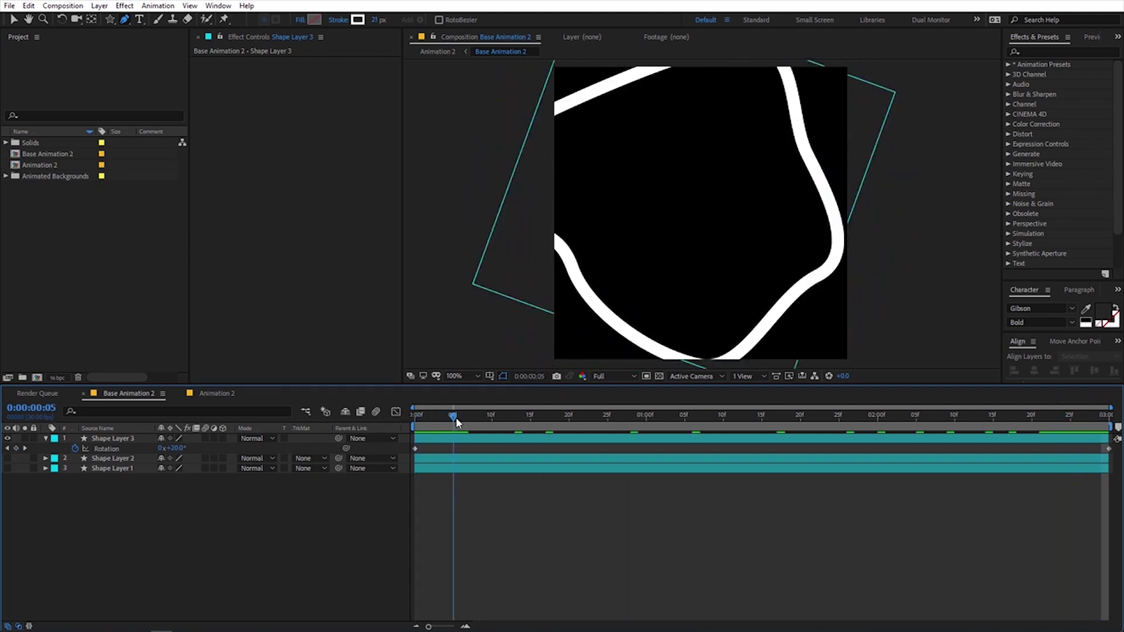
pyautogui.moveTo(457, 422); pyautogui.dragTo(1120, 438)
# - Return to the first frame and center Shape Layer 3 horizontally and vertically in the composition
pyautogui.press('Home')
pyautogui.click(114, 438)
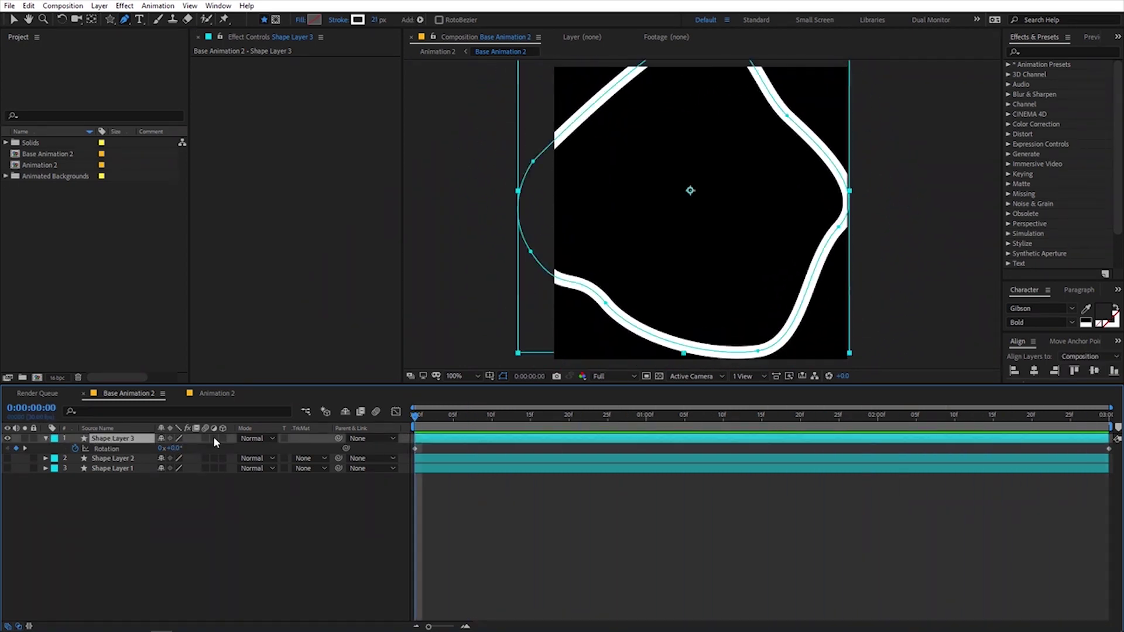
pyautogui.click(1038, 371)
pyautogui.click(1094, 371)
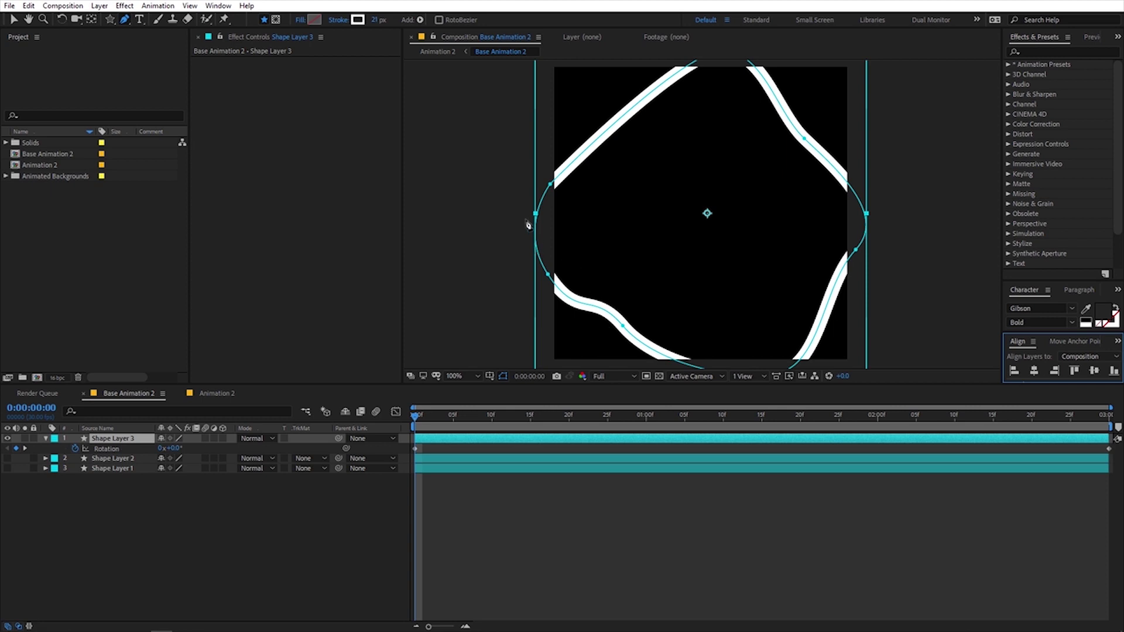
# - Nudge the outline's two leftmost path points slightly outward, further beyond the composition's left edge, and deselect the layer
pyautogui.click(551, 186)
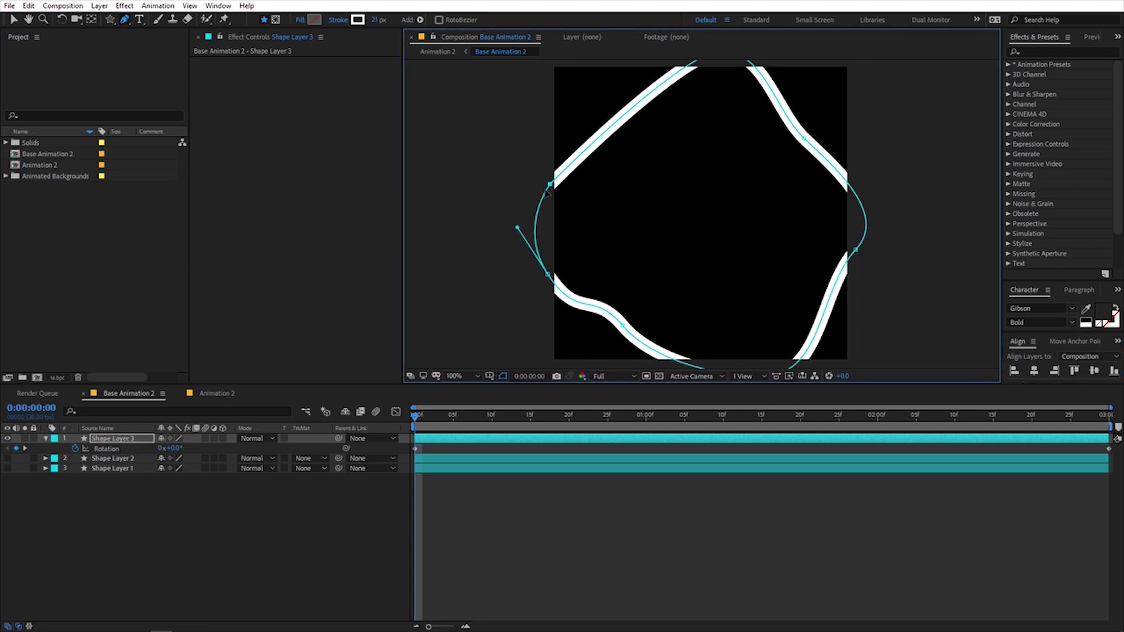
pyautogui.click(548, 275)
pyautogui.press('Left')
pyautogui.press('Left')
pyautogui.hotkey('shift', 'Left')
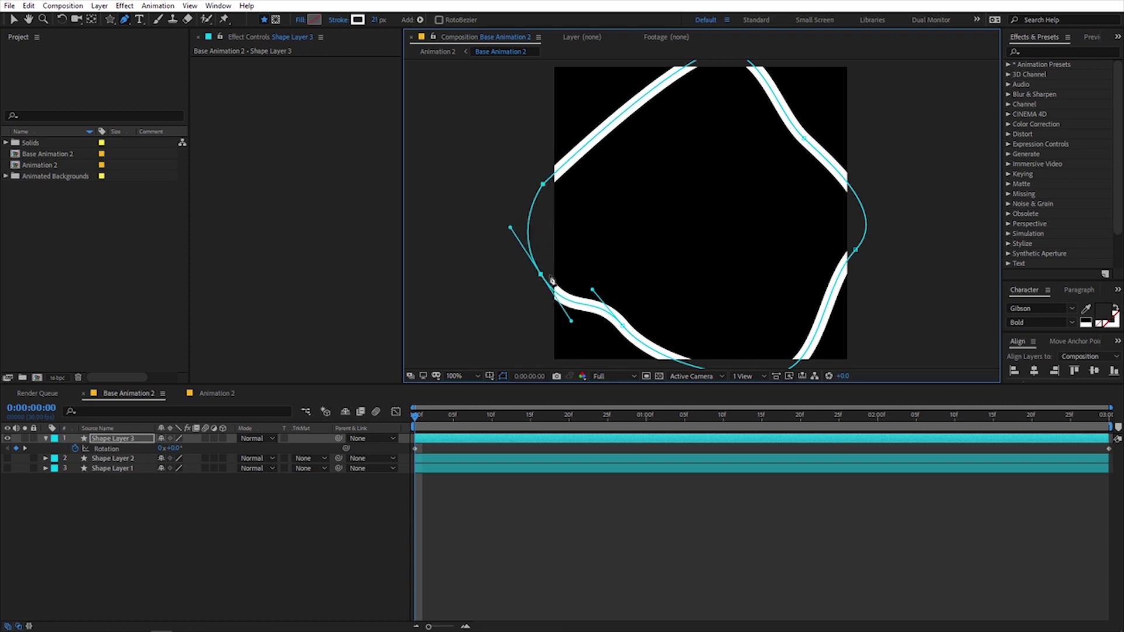
pyautogui.click(696, 526)
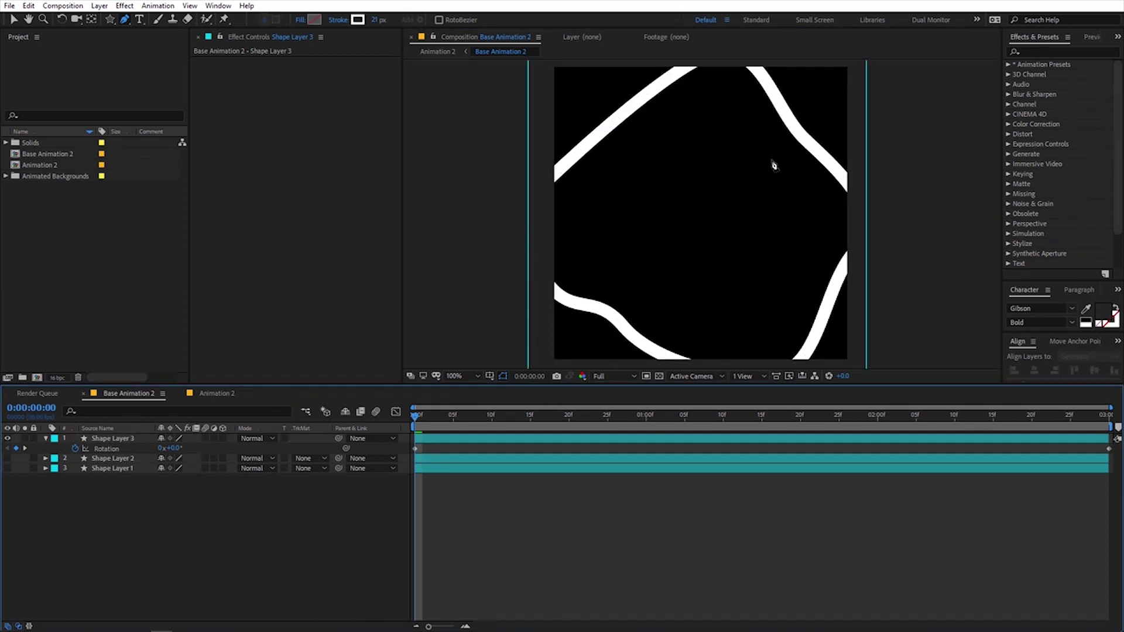
# - Raise the topmost path point of Shape Layer 3 and adjust the curve handle on the outline's upper-right side
pyautogui.click(95, 438)
pyautogui.press(',')
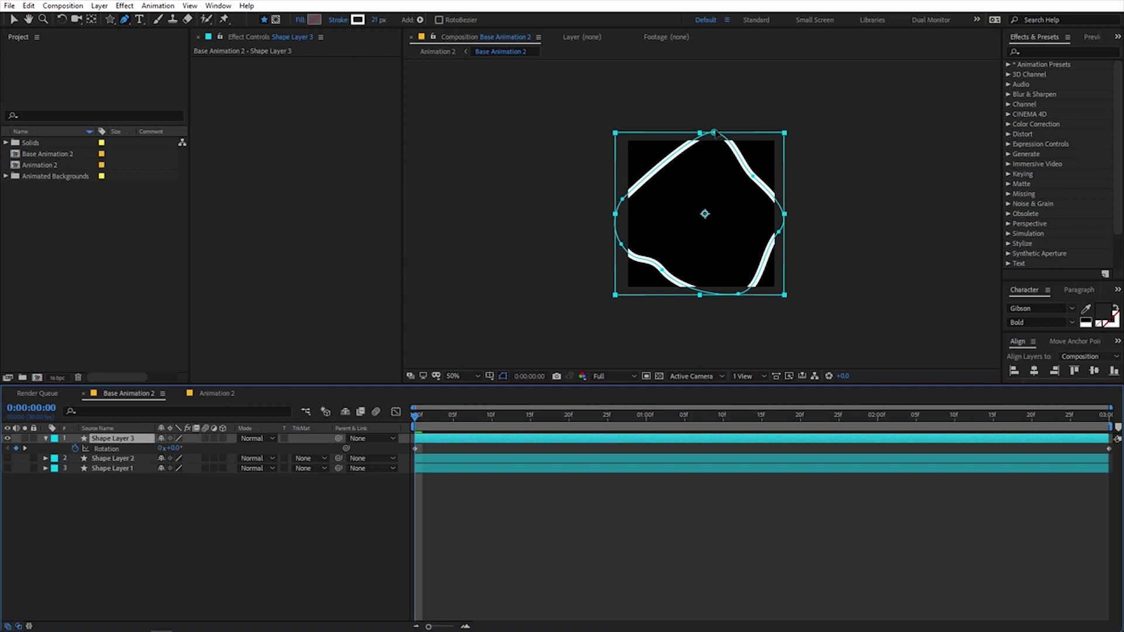
pyautogui.moveTo(715, 134); pyautogui.dragTo(715, 125)
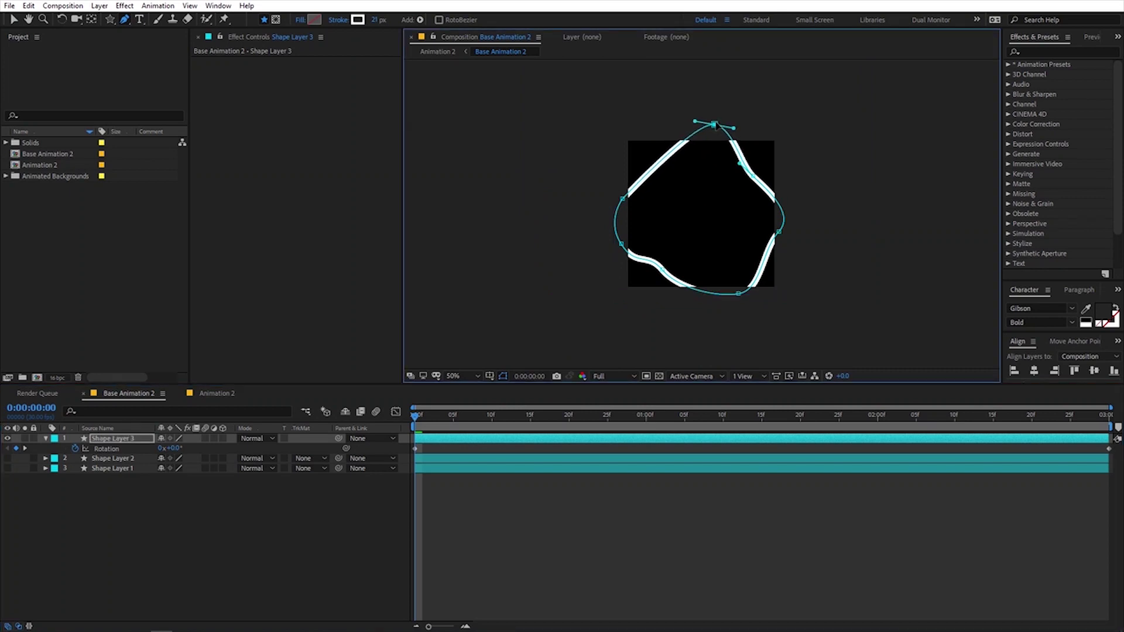
pyautogui.moveTo(740, 163); pyautogui.dragTo(746, 167)
pyautogui.press('.')
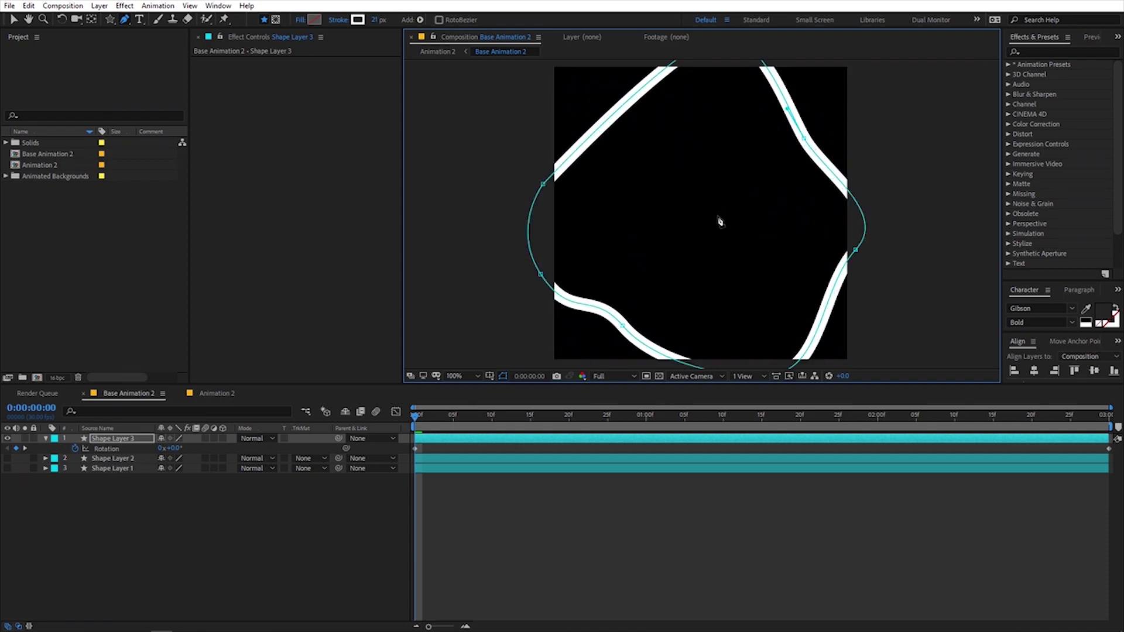
pyautogui.click(560, 537)
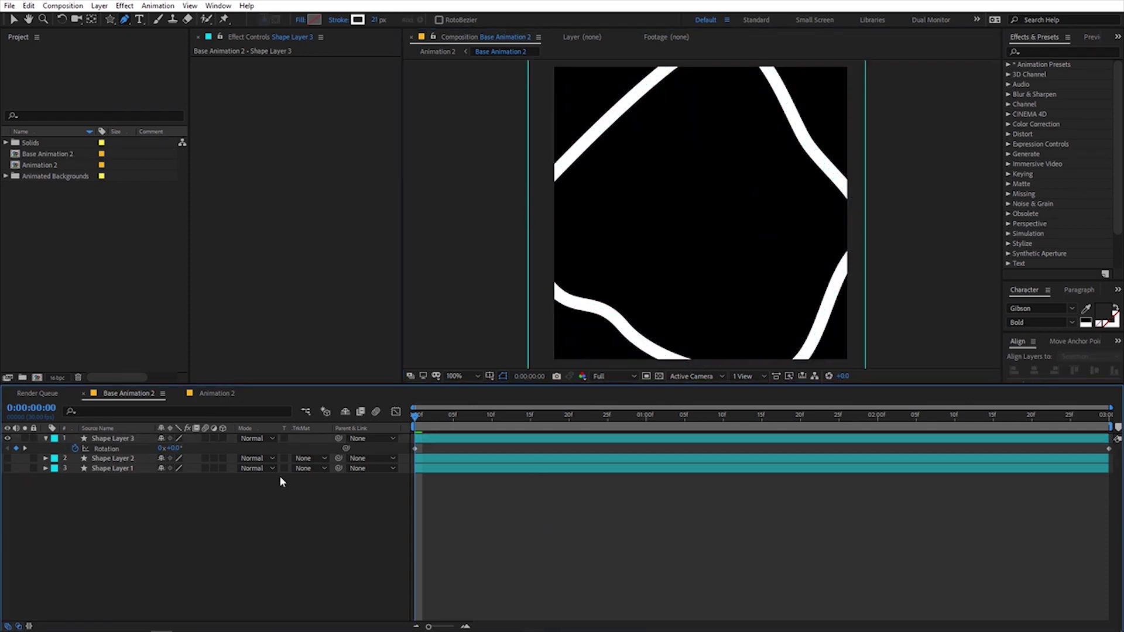
# - Play the tiled outline in Animation 2, compare it with frames of Base Animation 2, and scrub the tiled result
pyautogui.click(214, 393)
pyautogui.press('space')
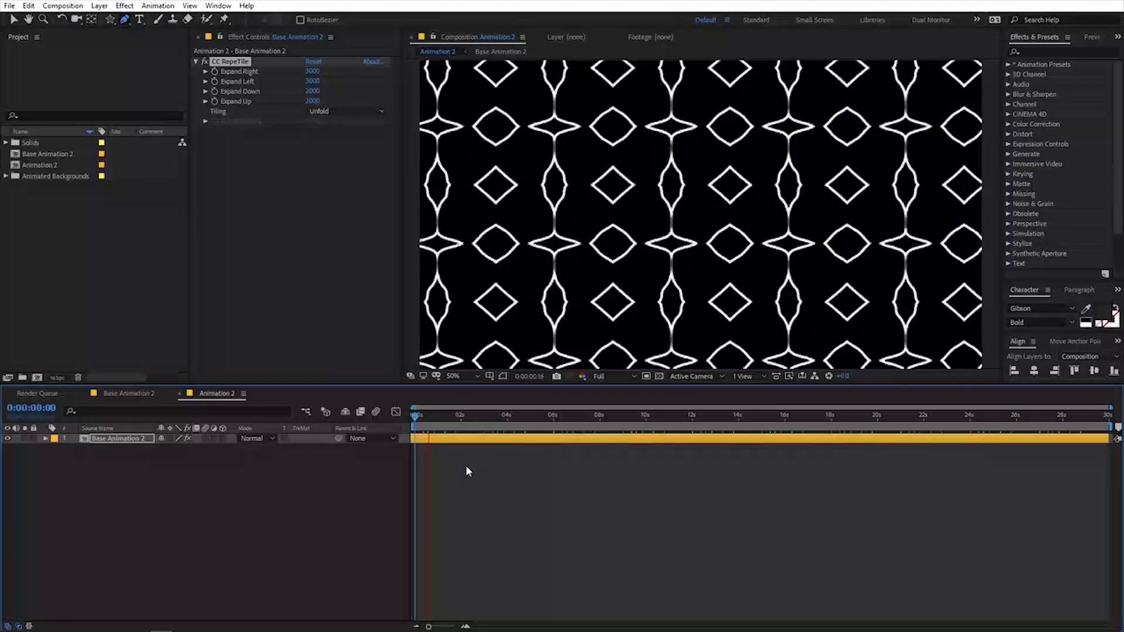
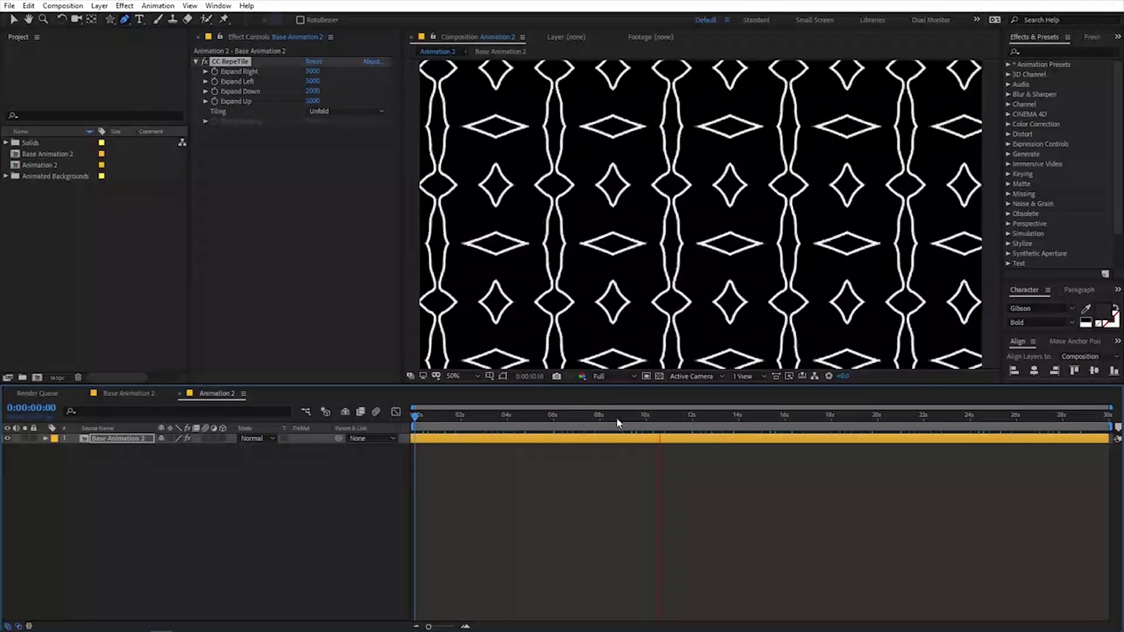
pyautogui.click(127, 393)
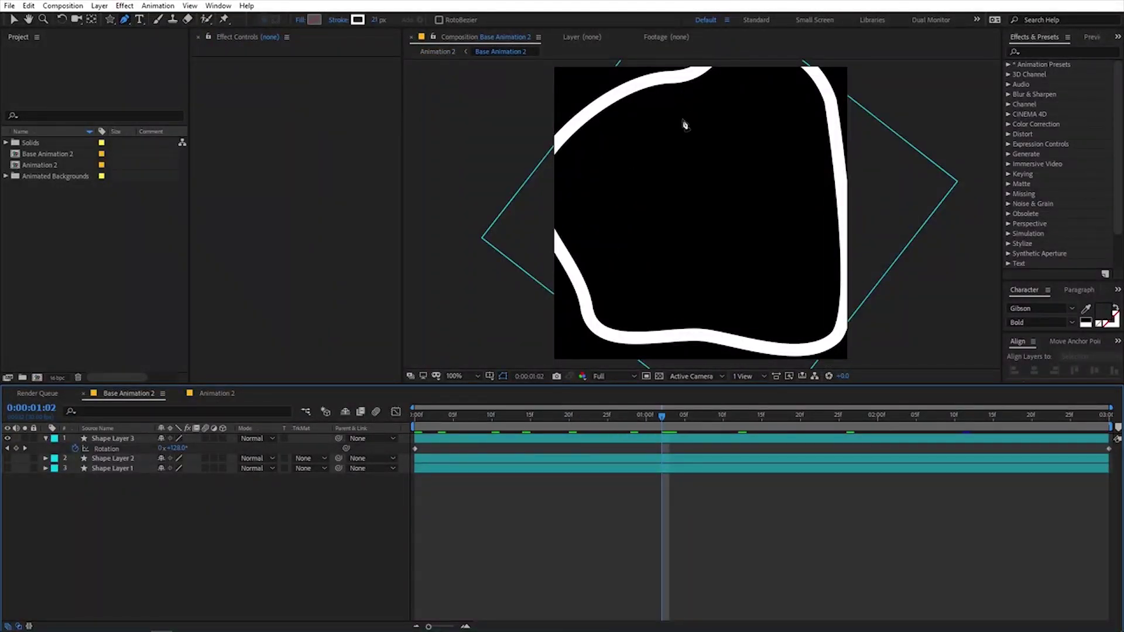
pyautogui.click(999, 416)
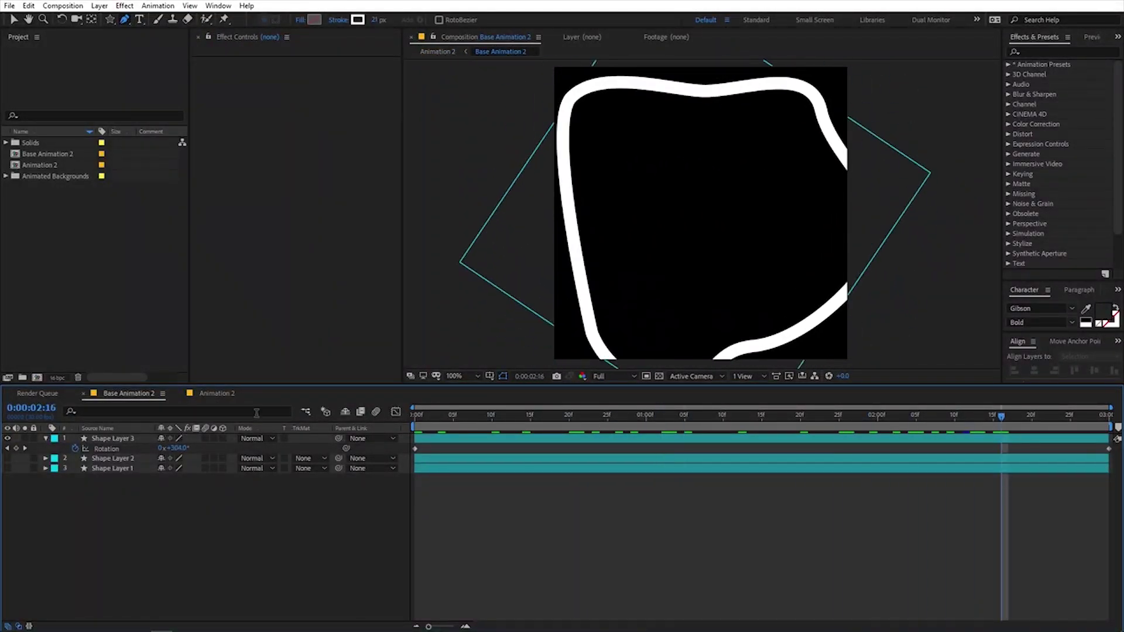
pyautogui.click(216, 394)
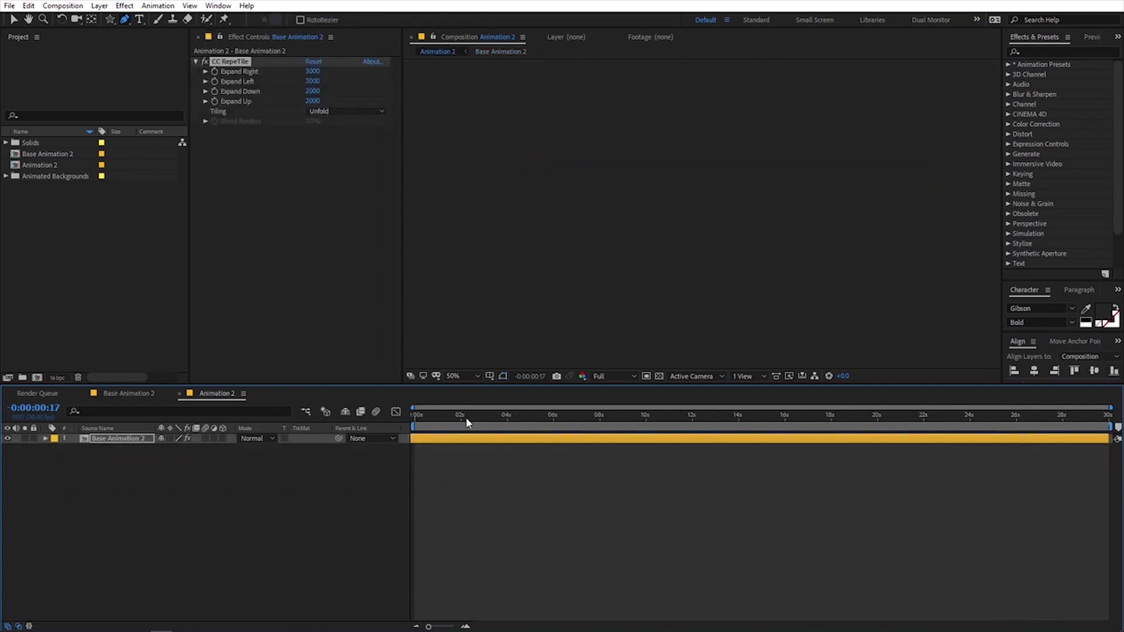
pyautogui.moveTo(467, 420); pyautogui.dragTo(522, 441)
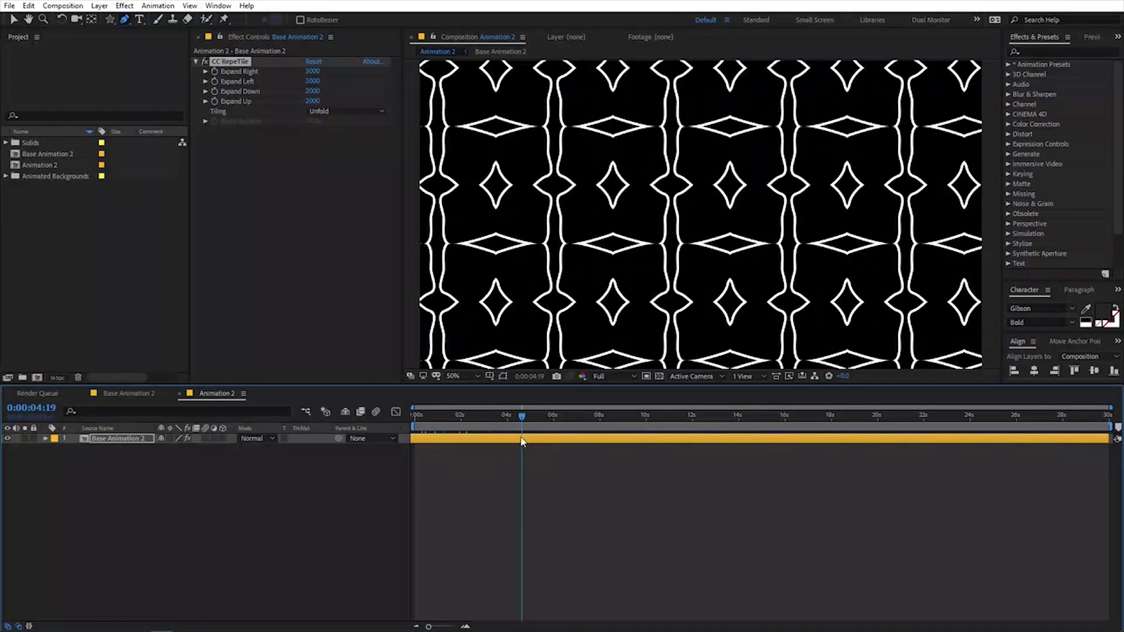
# - Preview the Random, Checker Flip H, Checker 90 deg CW and Rosette tilings in CC RepeTile, and set Tiling back to Unfold
pyautogui.click(332, 110)
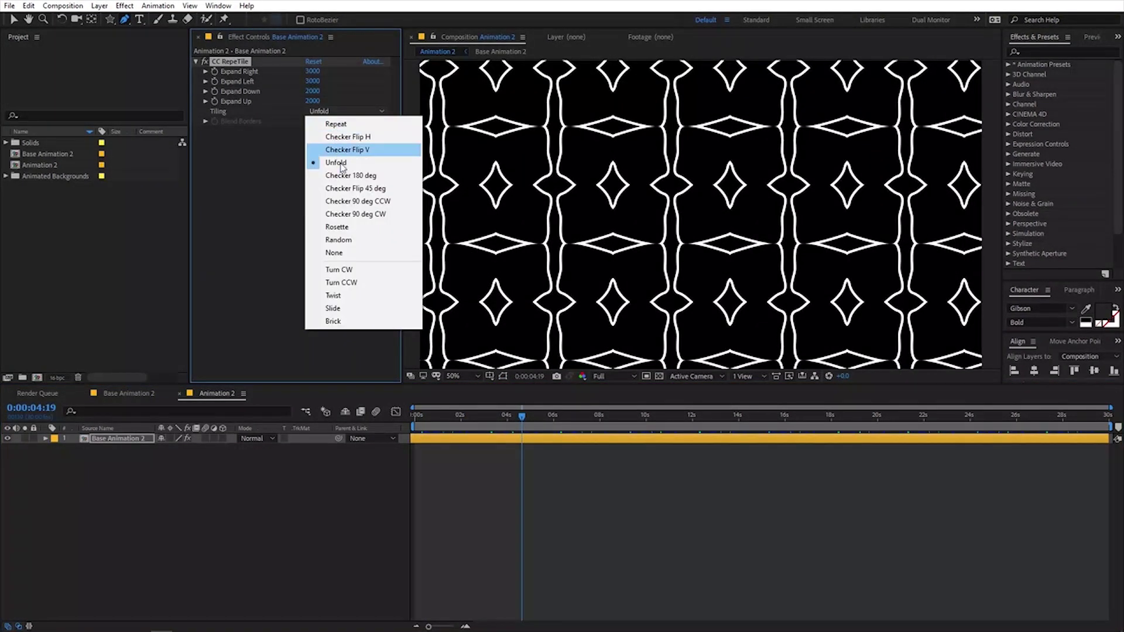
pyautogui.click(339, 239)
pyautogui.click(524, 410)
pyautogui.press('space')
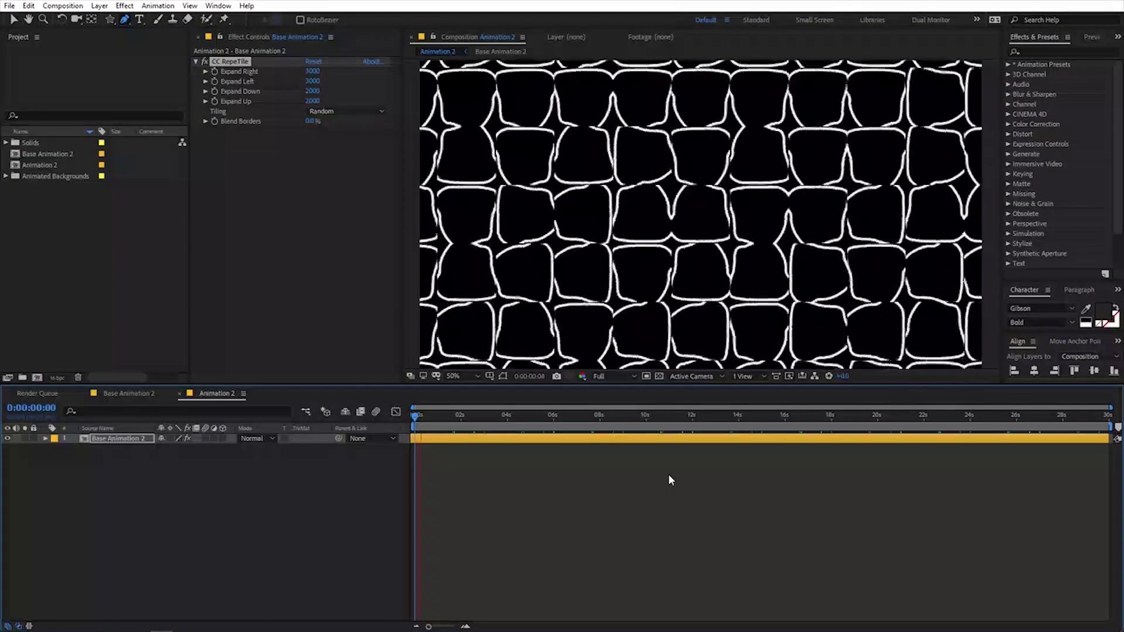
pyautogui.click(368, 112)
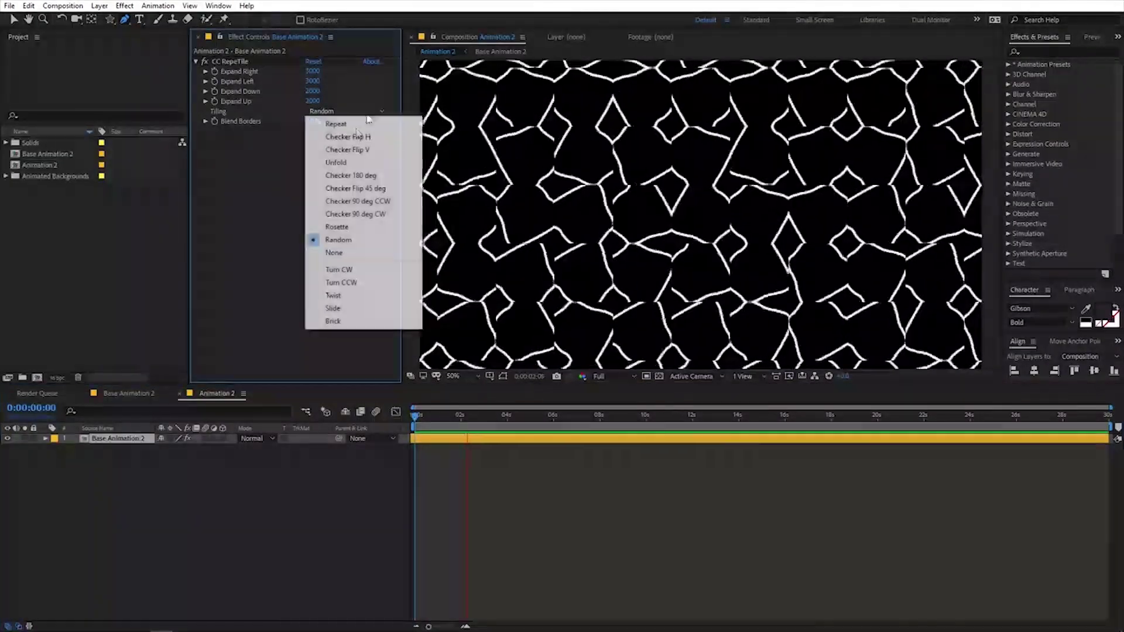
pyautogui.click(350, 136)
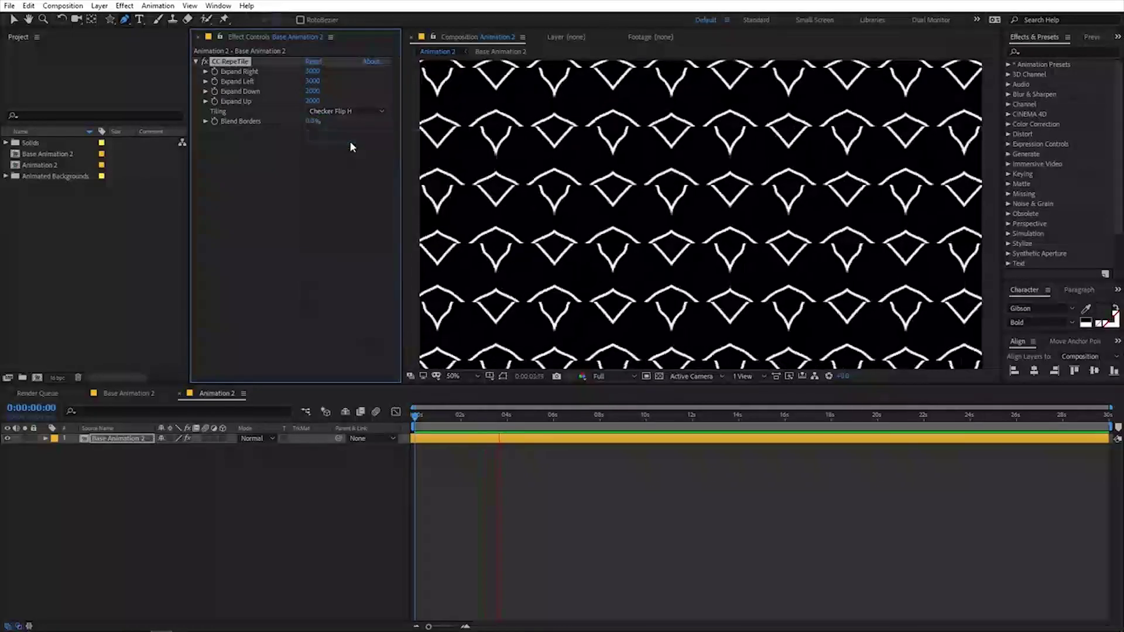
pyautogui.click(374, 111)
pyautogui.click(351, 215)
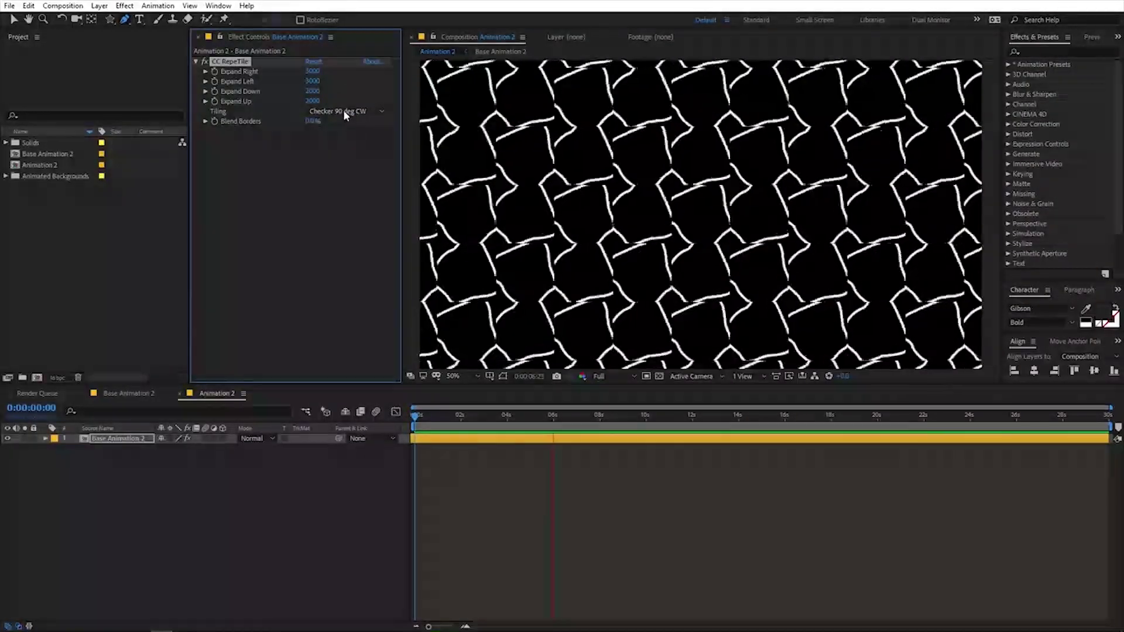
pyautogui.click(345, 112)
pyautogui.click(351, 226)
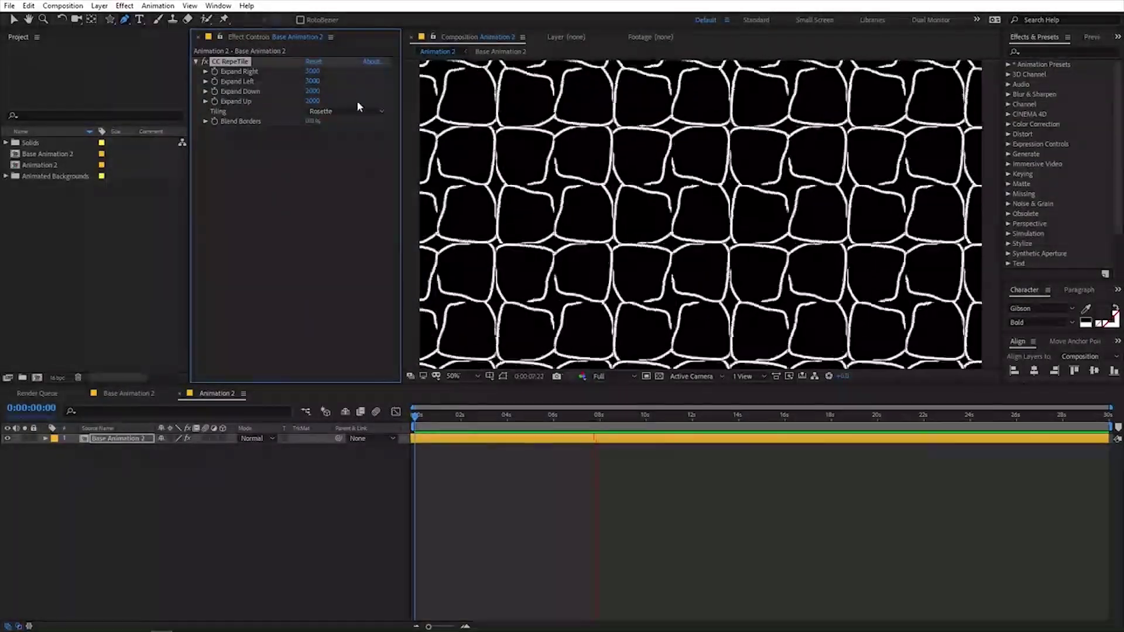
pyautogui.click(337, 112)
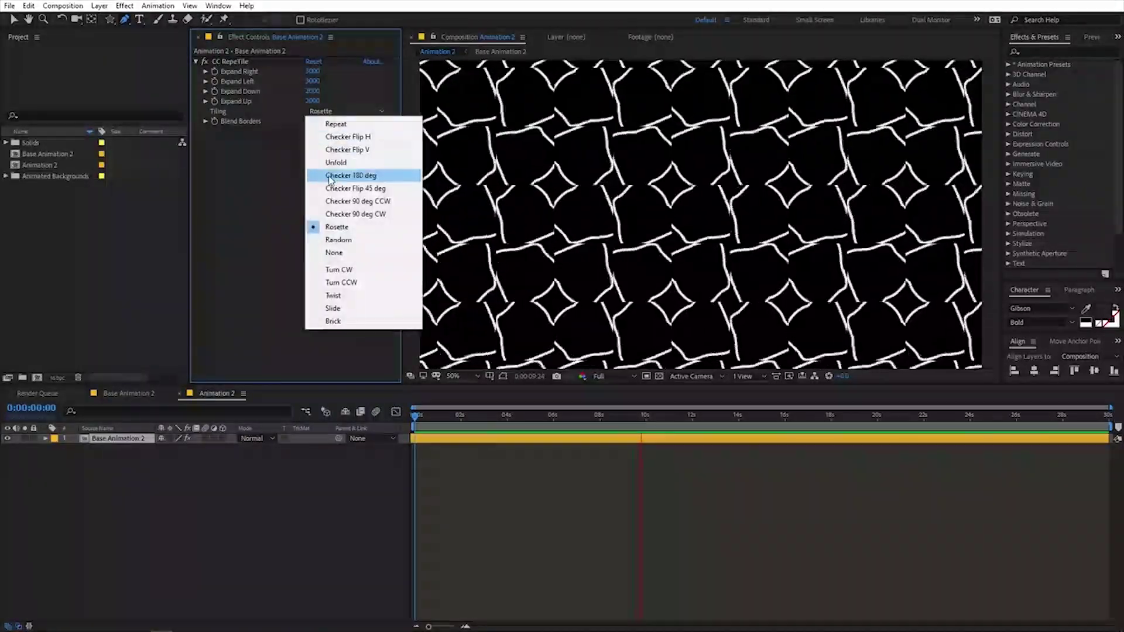
pyautogui.click(338, 162)
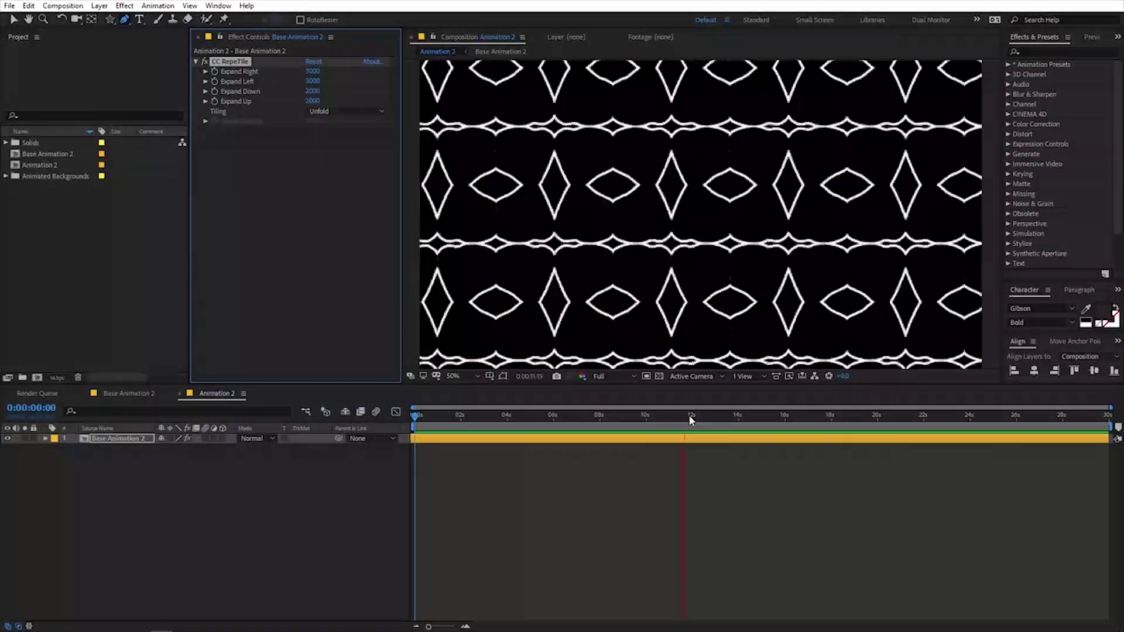
# - Reshape Shape Layer 3's path in Base Animation 2, pulling the top point inward and stretching the lower-right part beyond the composition
pyautogui.click(128, 394)
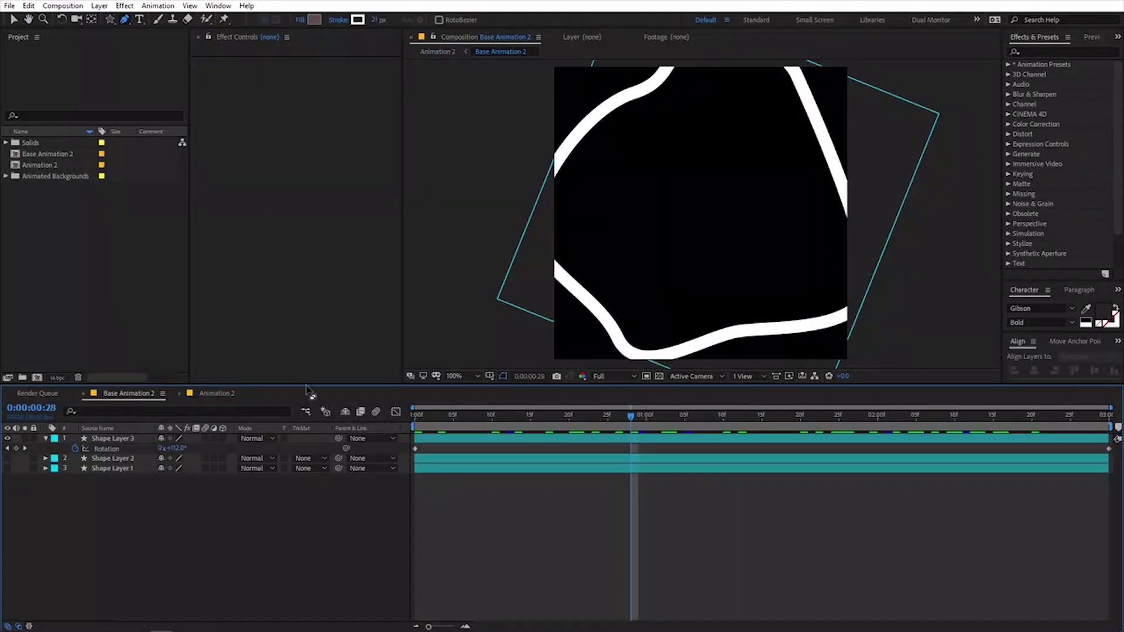
pyautogui.click(135, 440)
pyautogui.press(',')
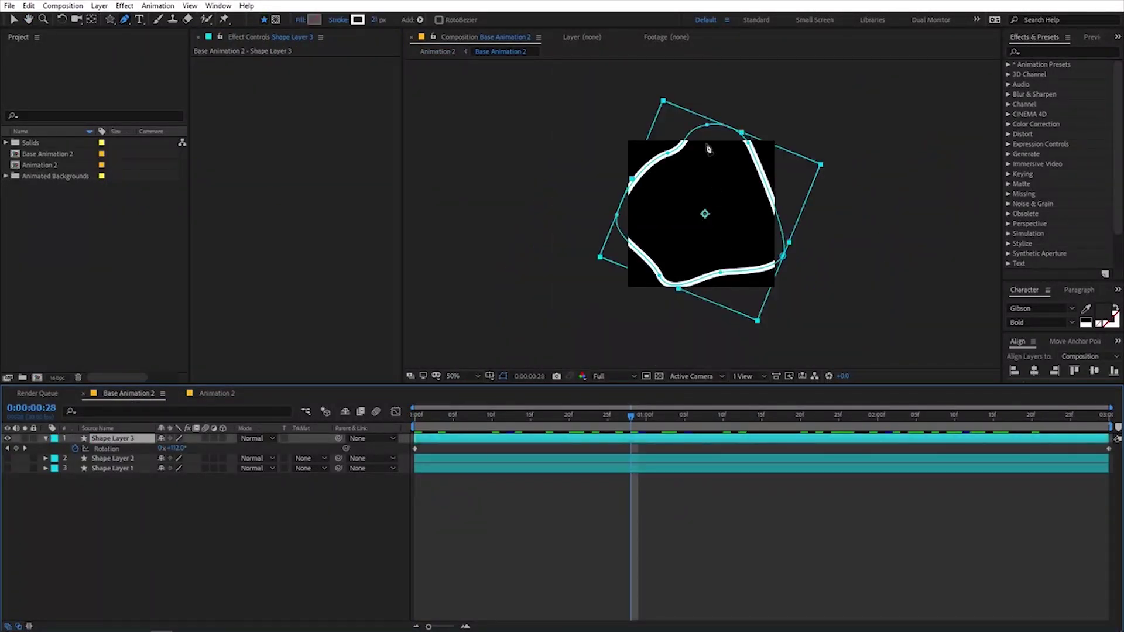
pyautogui.moveTo(709, 133); pyautogui.dragTo(710, 192)
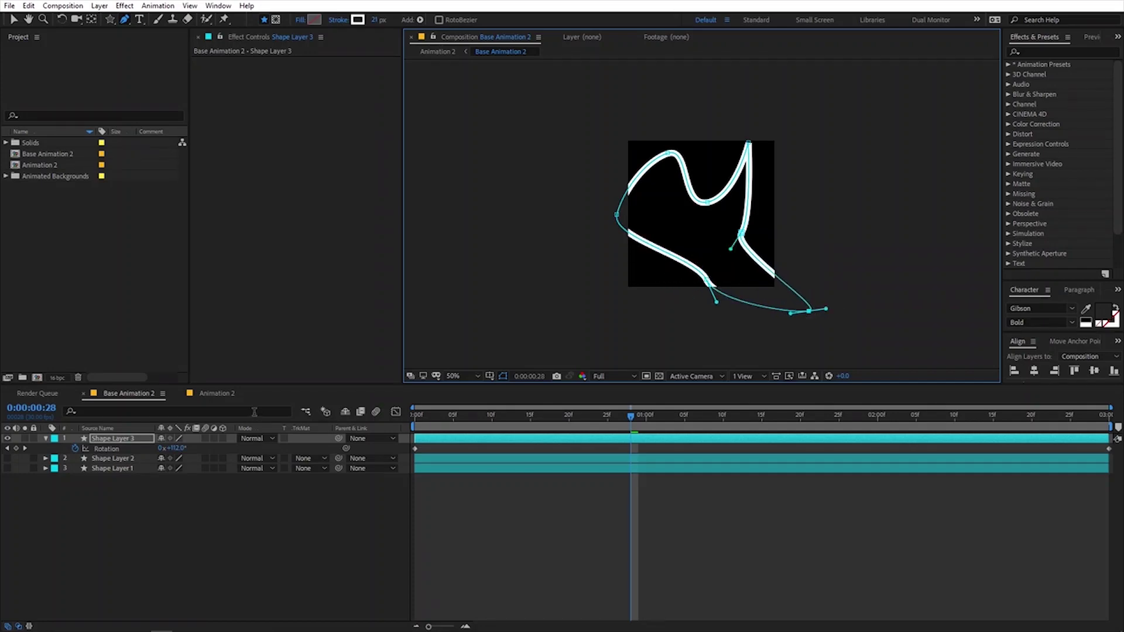
# - Play the tiled outline in Animation 2, scrub Base Animation 2 to its end for comparison, and replay the tiled result
pyautogui.click(226, 394)
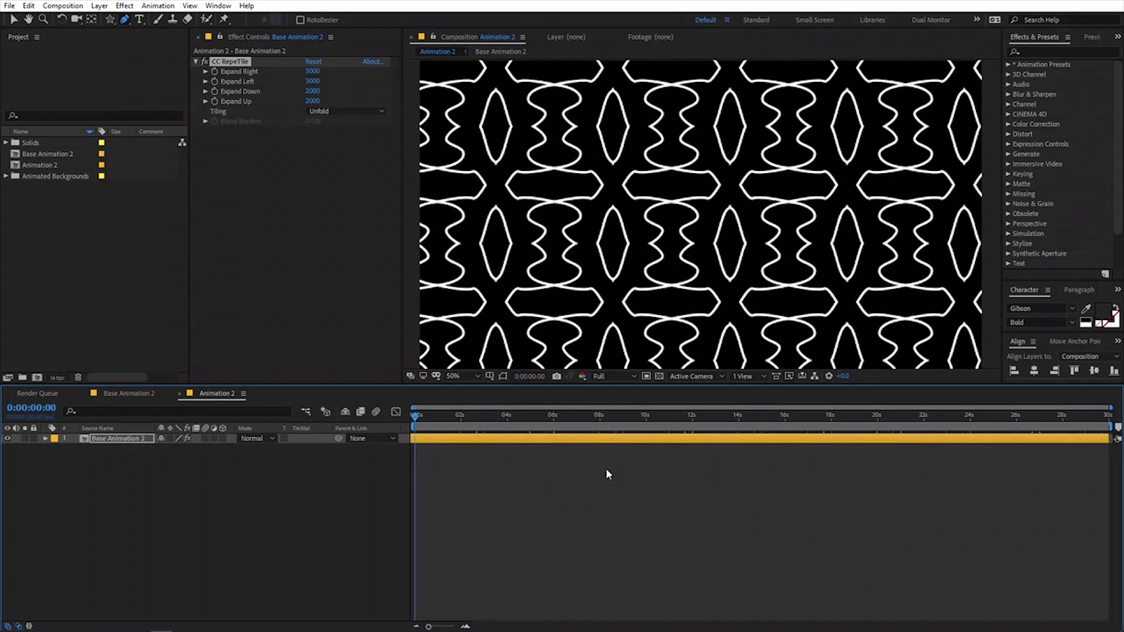
pyautogui.press('space')
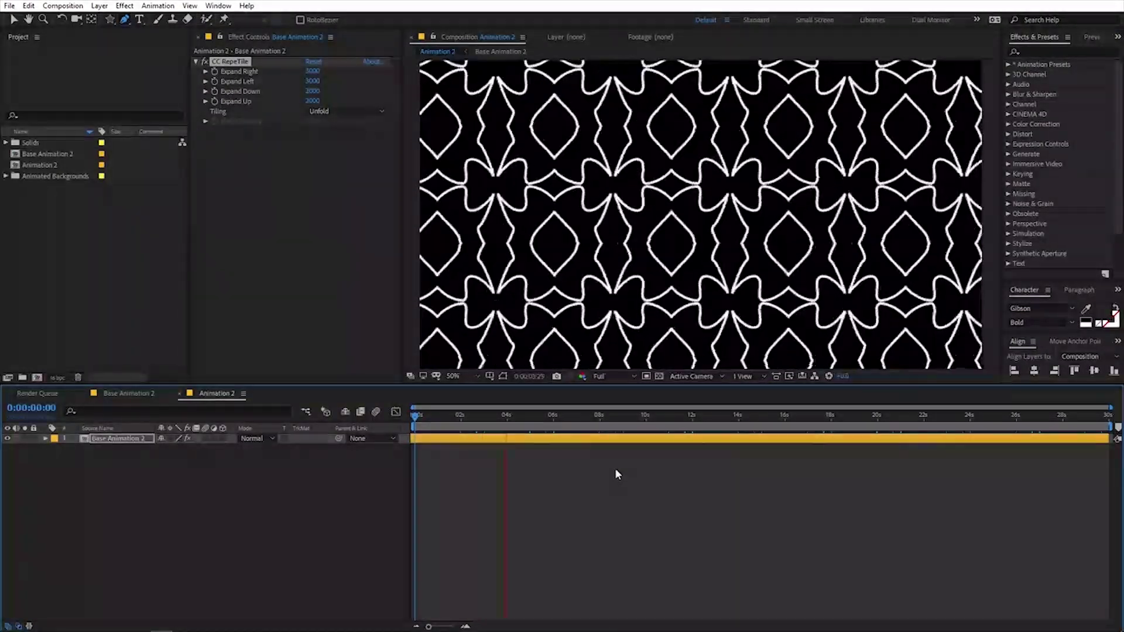
pyautogui.click(128, 393)
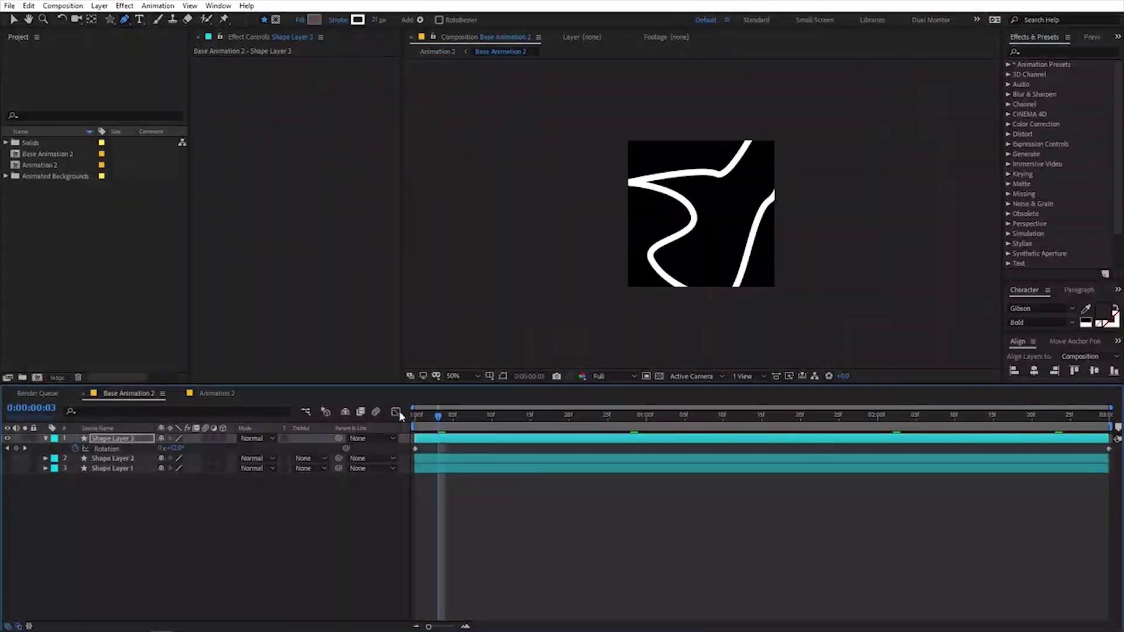
pyautogui.moveTo(512, 421); pyautogui.dragTo(1105, 418)
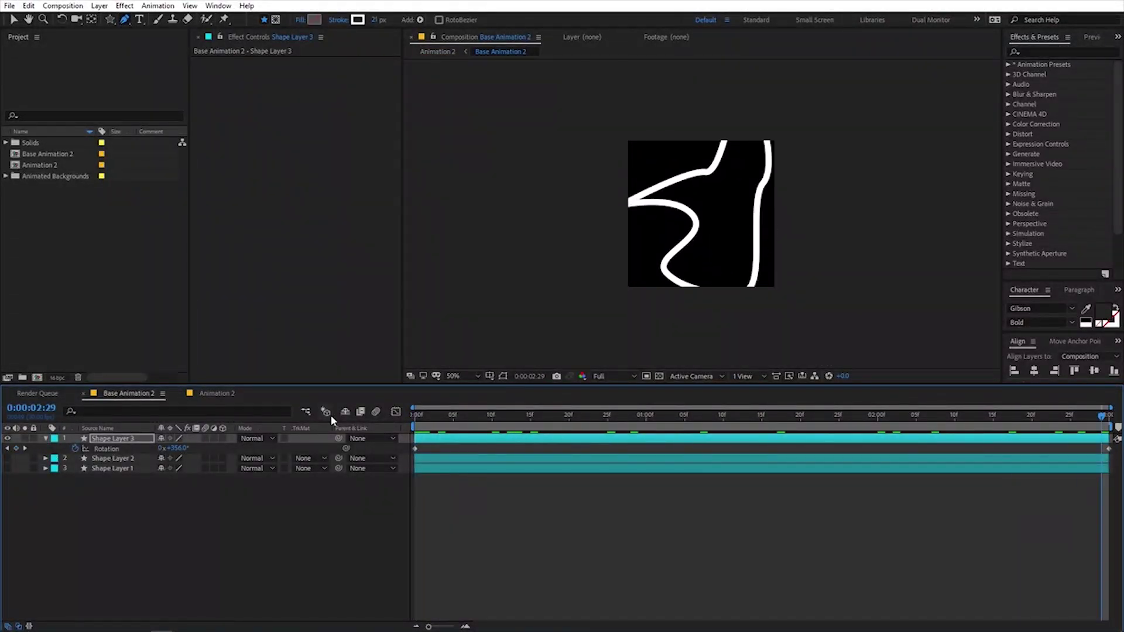
pyautogui.click(216, 393)
pyautogui.press('space')
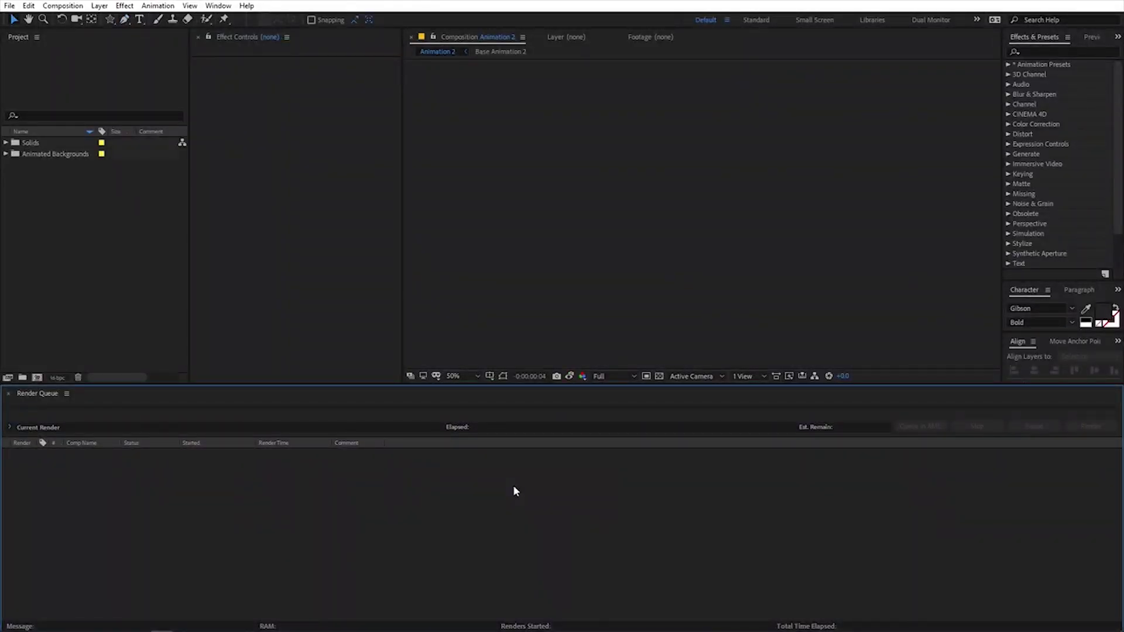
# - Create a new 1920 x 1080 composition named Base Animation 3 with a duration of 10 seconds
pyautogui.click(63, 6)
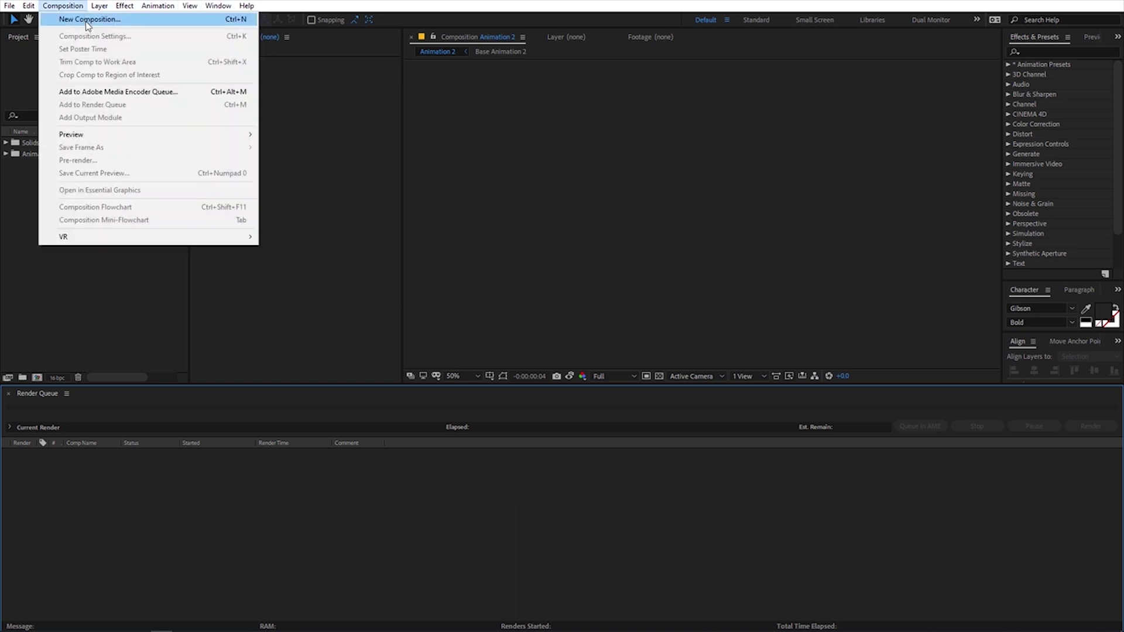
pyautogui.click(77, 19)
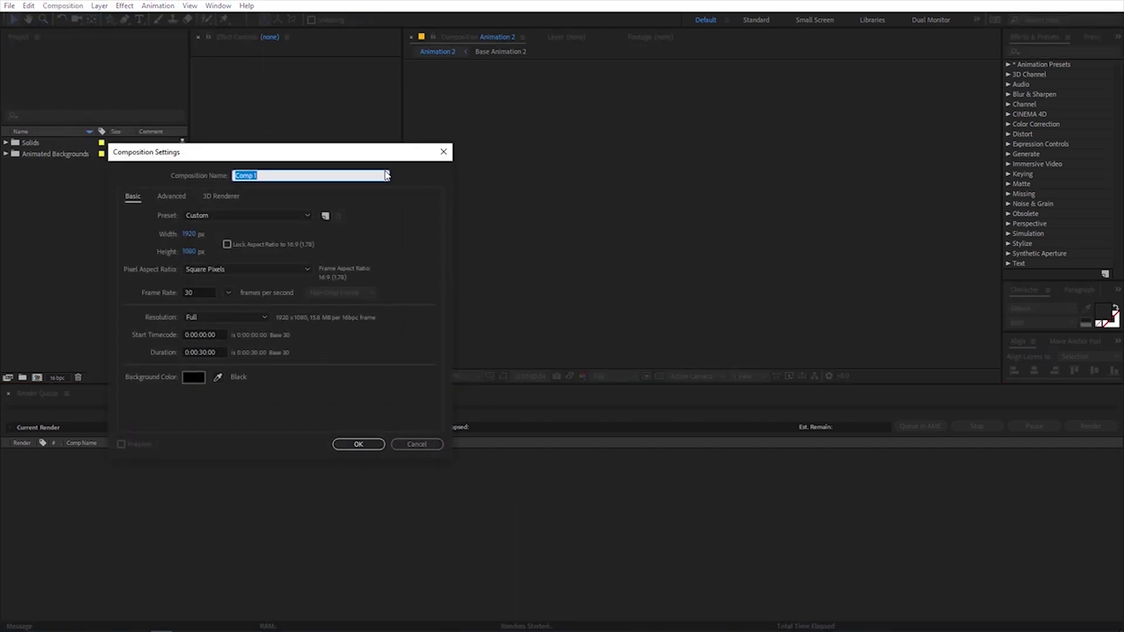
pyautogui.write('Base')
pyautogui.write('Animation 3')
pyautogui.click(202, 352)
pyautogui.press('BackSpace')
pyautogui.write('1')
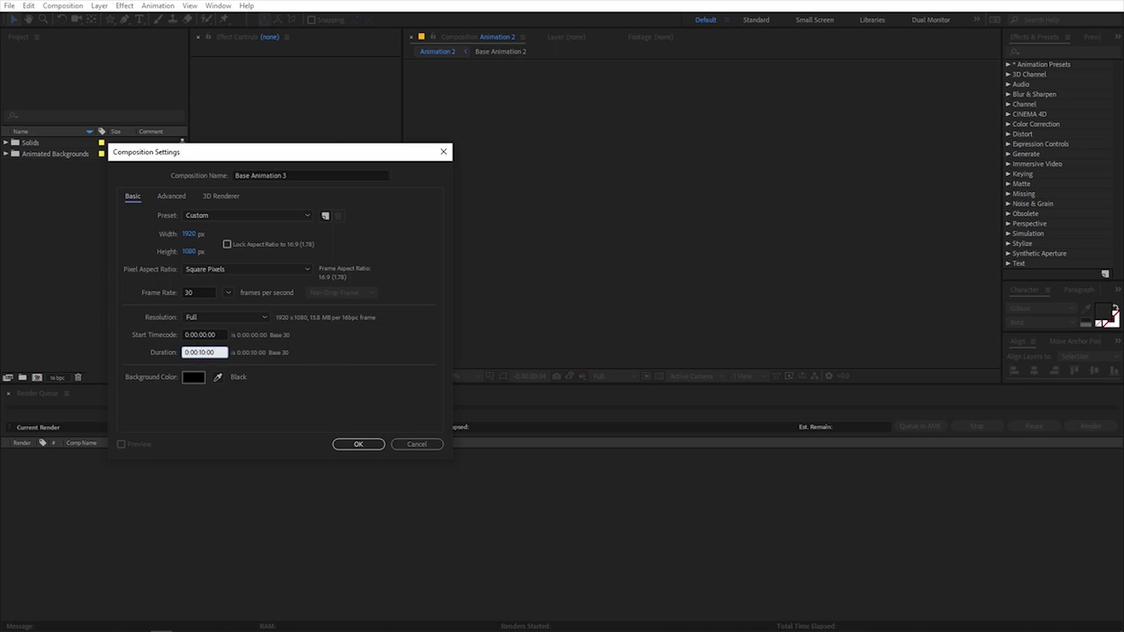
pyautogui.click(359, 444)
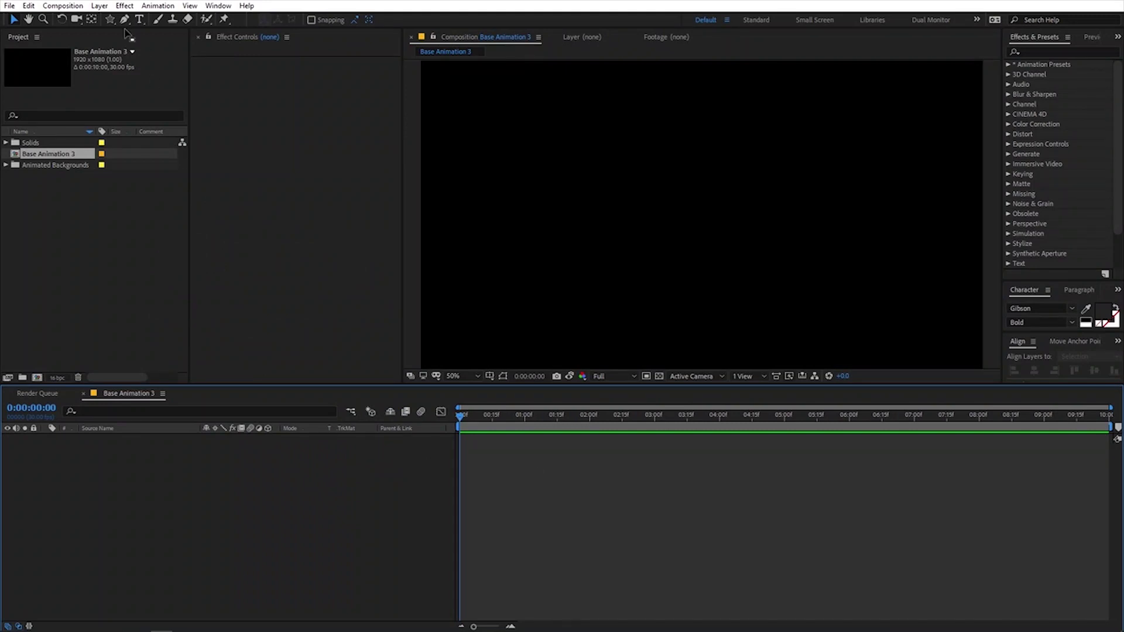
# - Add a composition-sized solid layer coloured black (000000) to Base Animation 3
pyautogui.rightClick(187, 480)
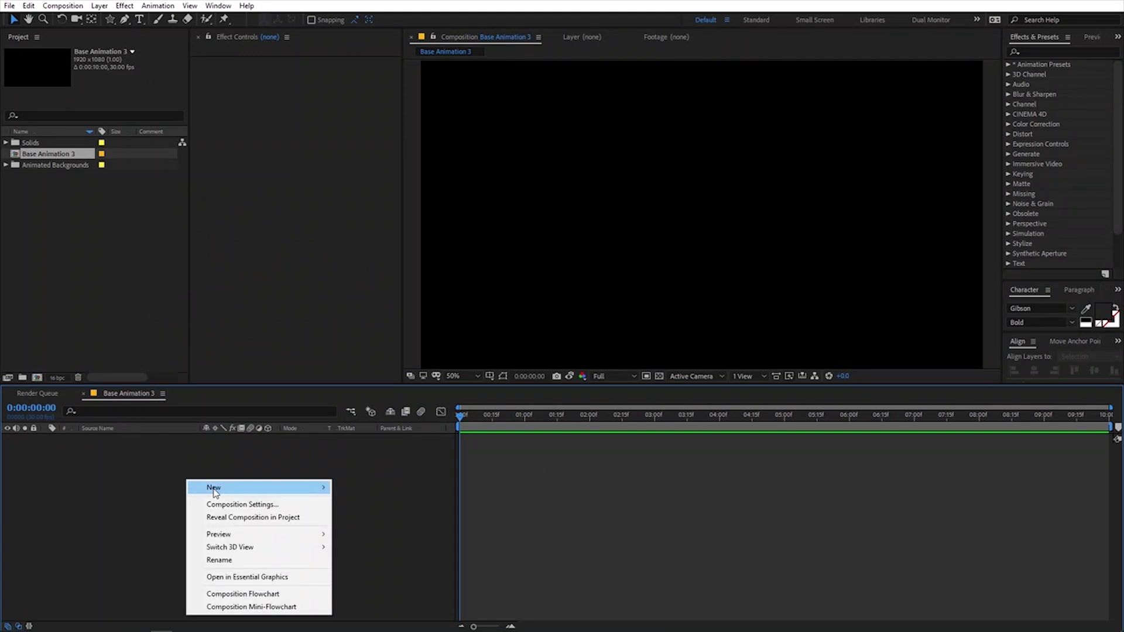
pyautogui.moveTo(258, 489)
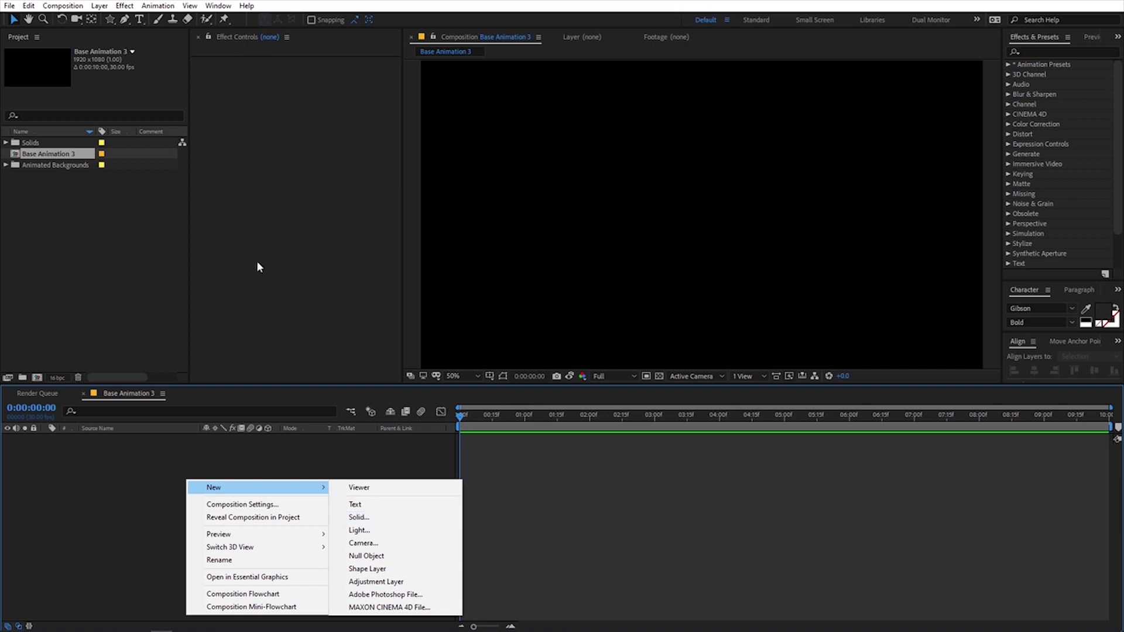
pyautogui.click(124, 6)
pyautogui.moveTo(99, 6)
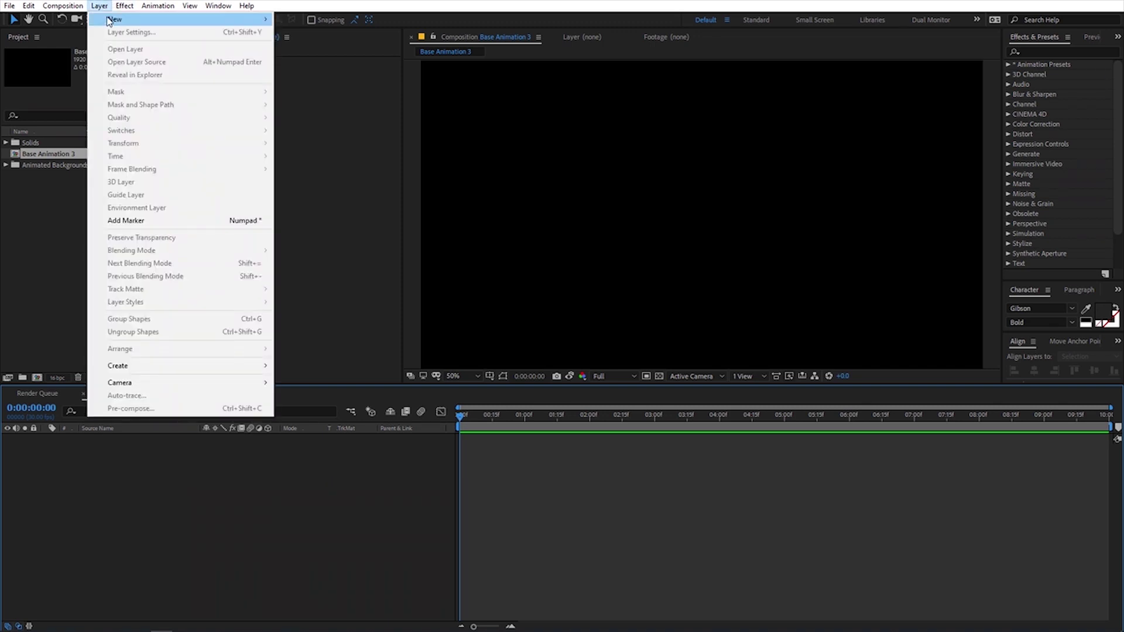
pyautogui.moveTo(176, 20)
pyautogui.click(356, 29)
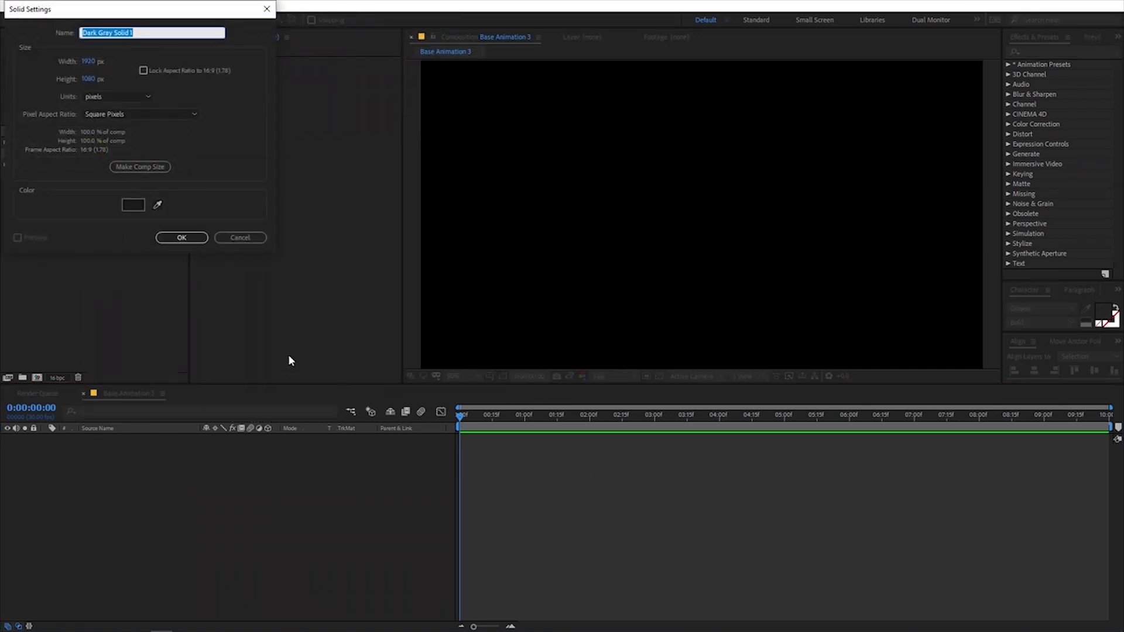
pyautogui.click(137, 206)
pyautogui.moveTo(85, 374); pyautogui.dragTo(13, 473)
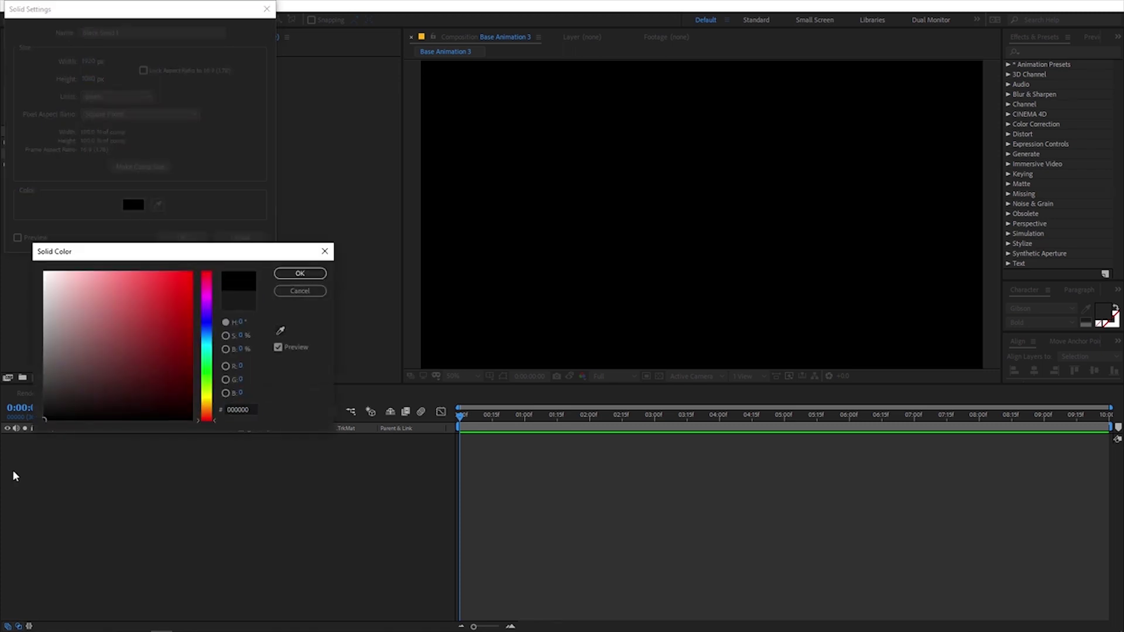
pyautogui.click(300, 274)
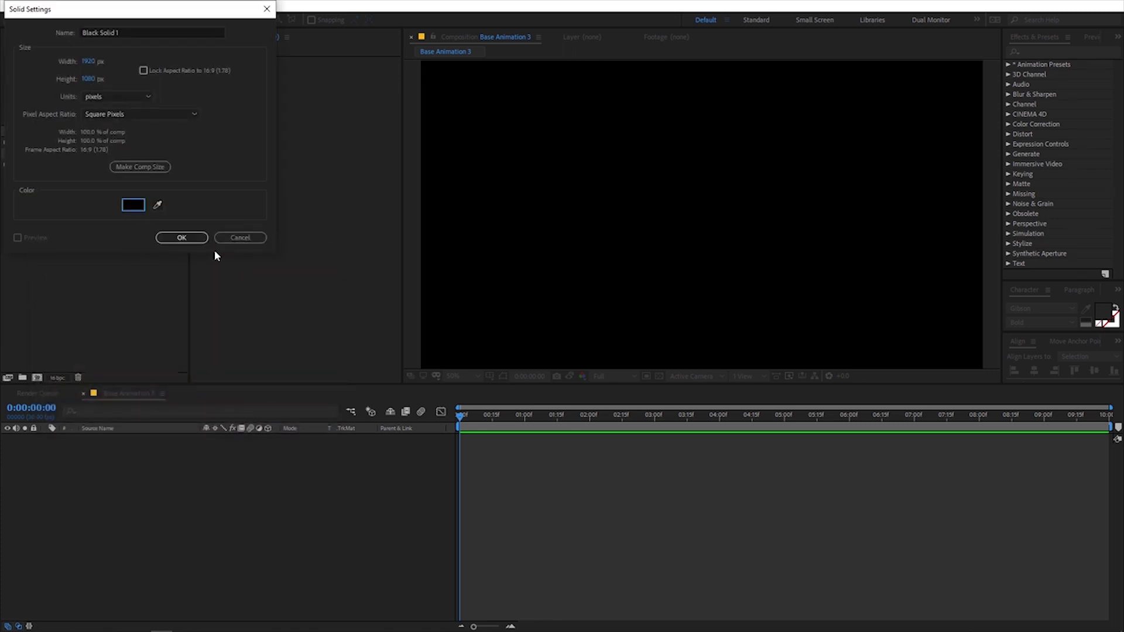
pyautogui.click(182, 238)
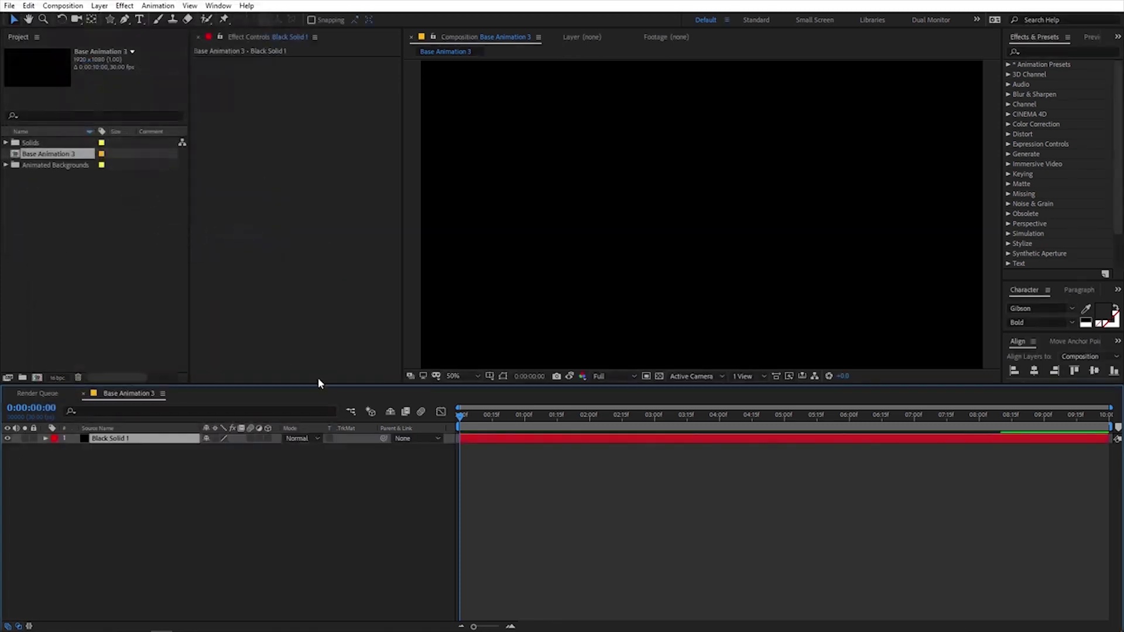
# - Rename the black solid layer as BG
pyautogui.click(123, 462)
pyautogui.click(123, 440)
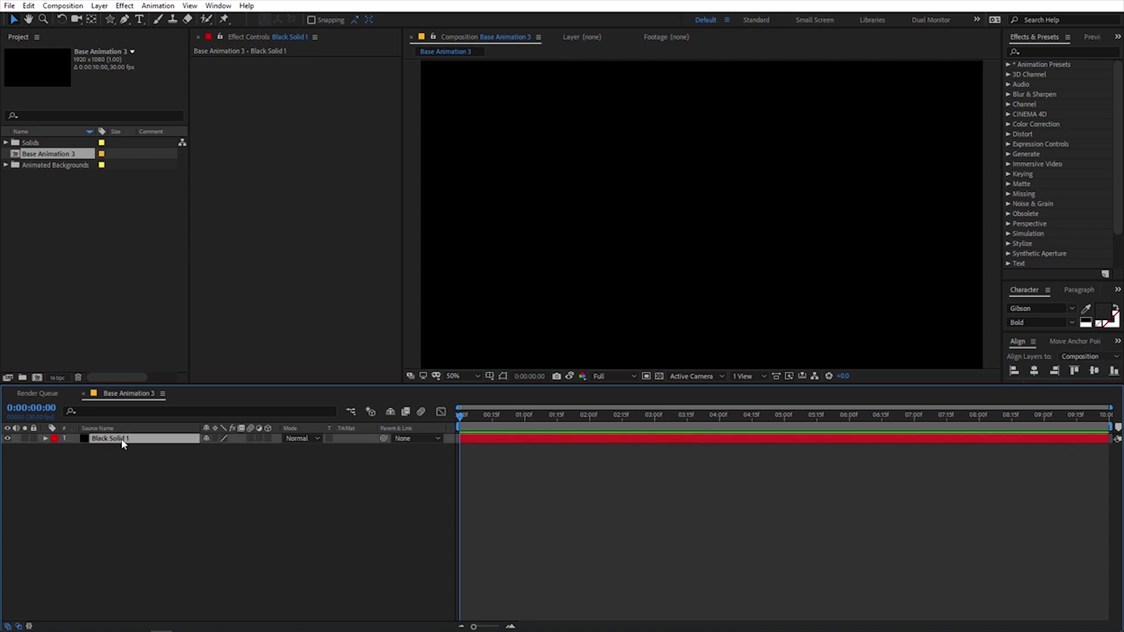
pyautogui.press('Return')
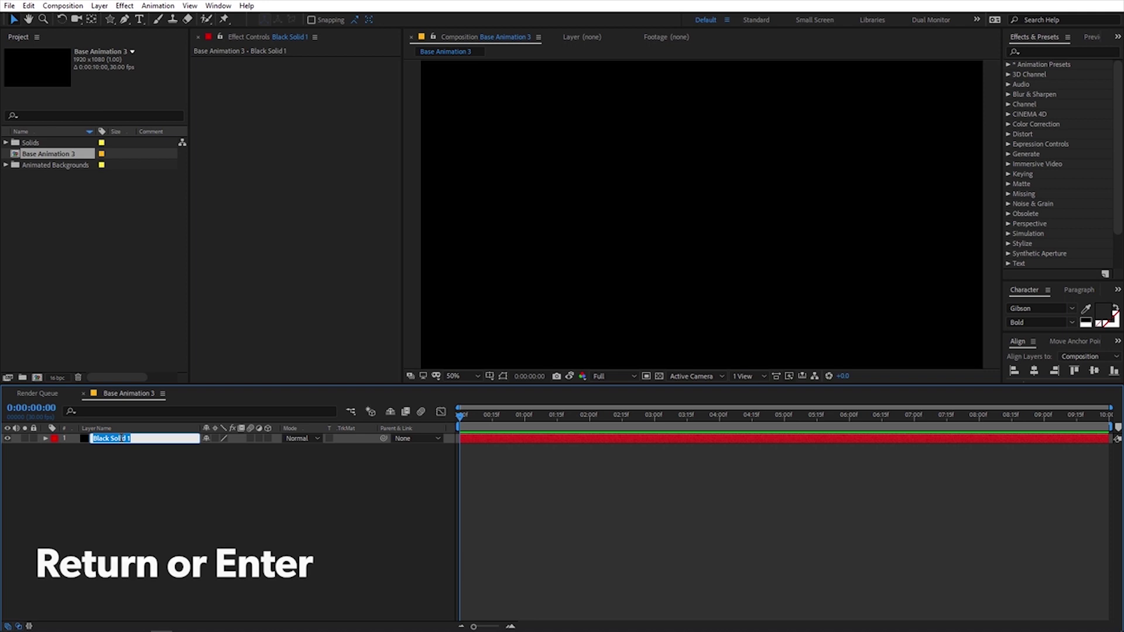
pyautogui.write('BG')
pyautogui.press('Return')
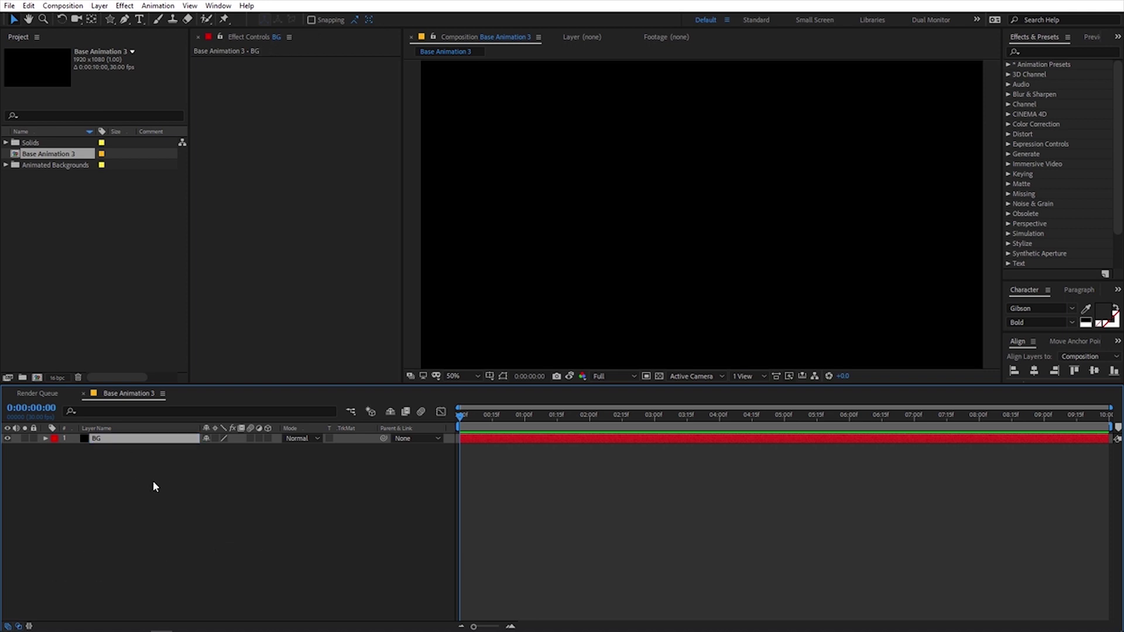
# - Find the 4-Color Gradient effect and apply it to the BG layer
pyautogui.click(1041, 51)
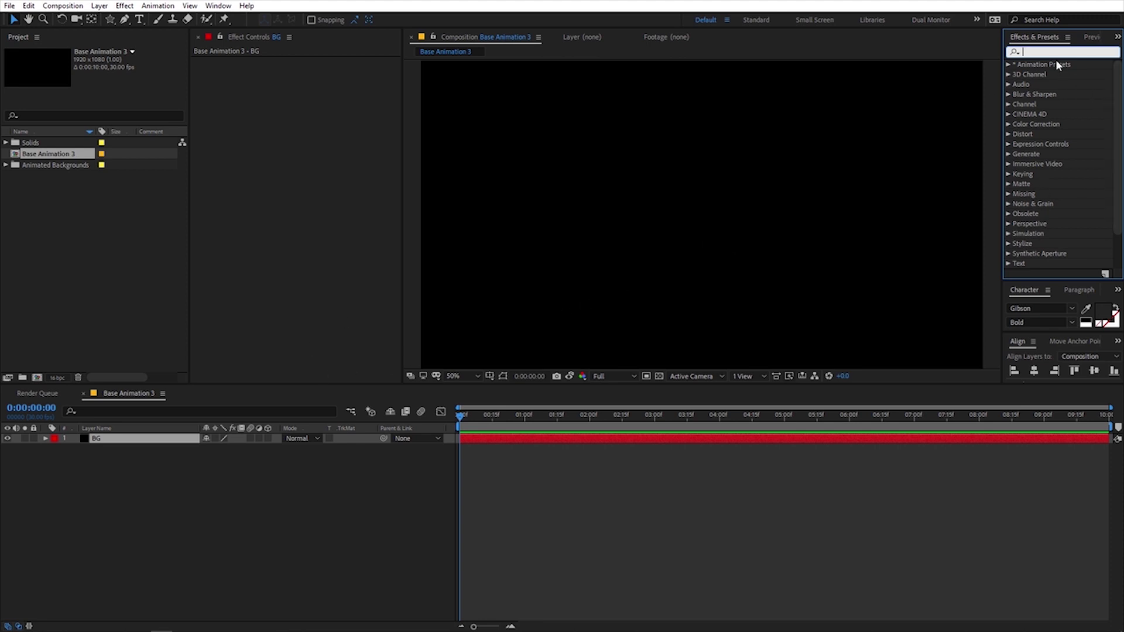
pyautogui.write('4')
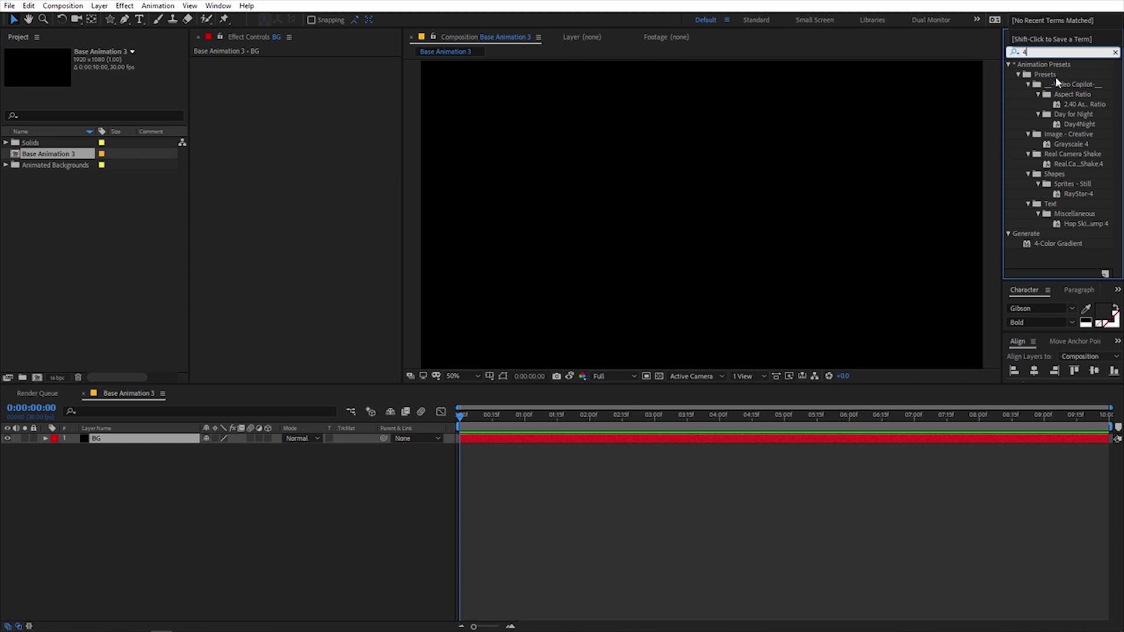
pyautogui.write('-')
pyautogui.moveTo(1050, 73); pyautogui.dragTo(625, 219)
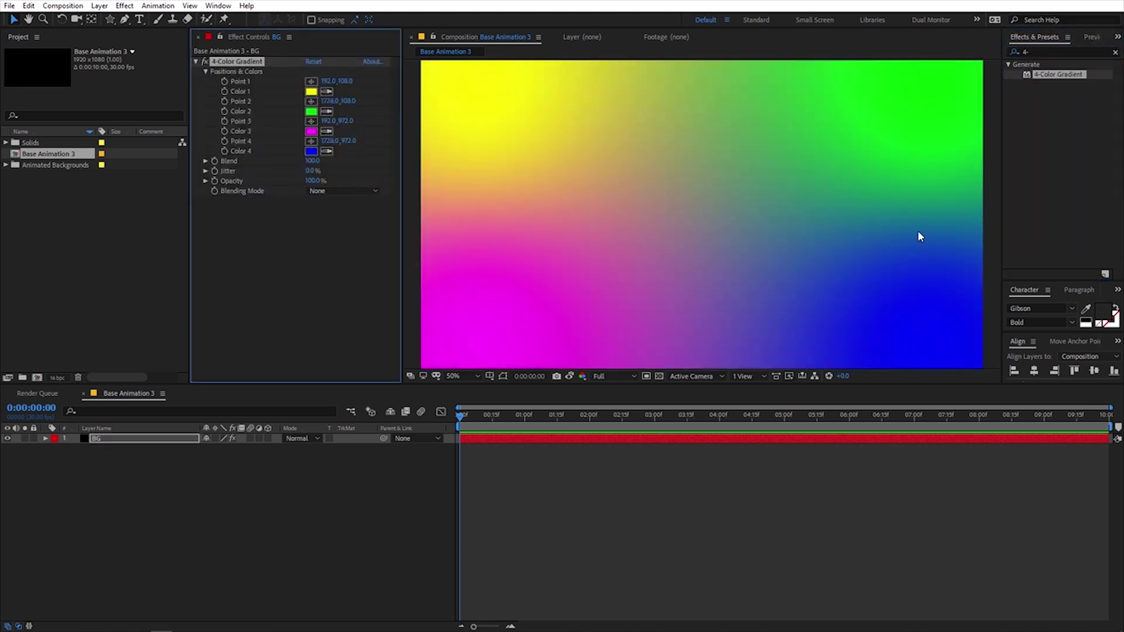
# - Try the Gradient Ramp effect on the BG layer and delete it again, keeping the 4-Color Gradient
pyautogui.moveTo(1047, 53); pyautogui.dragTo(961, 63)
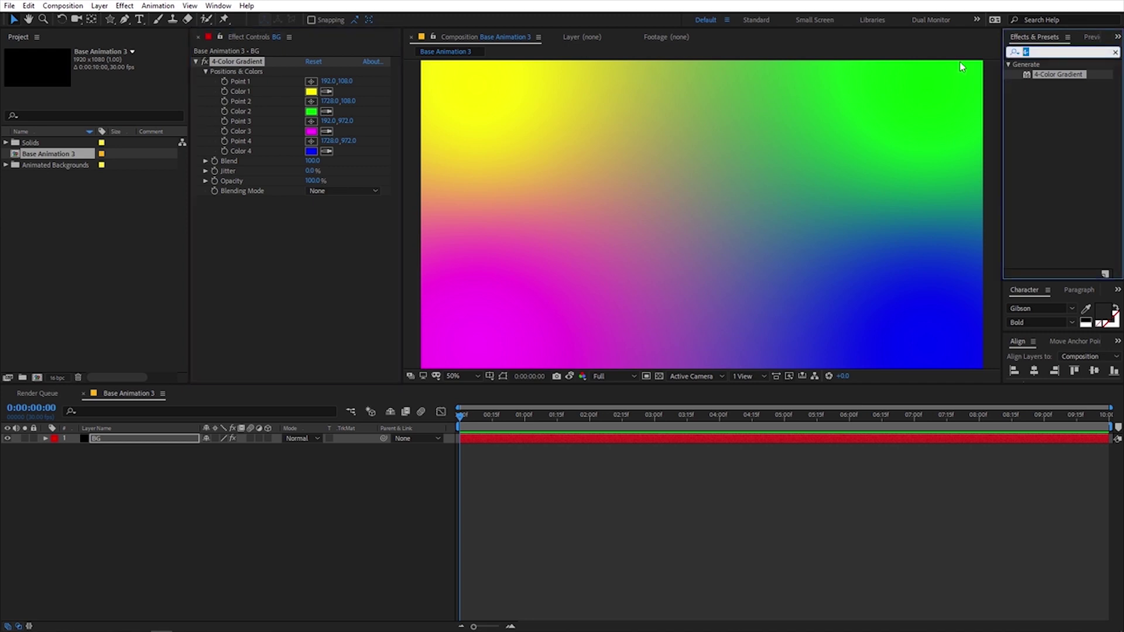
pyautogui.write('ram')
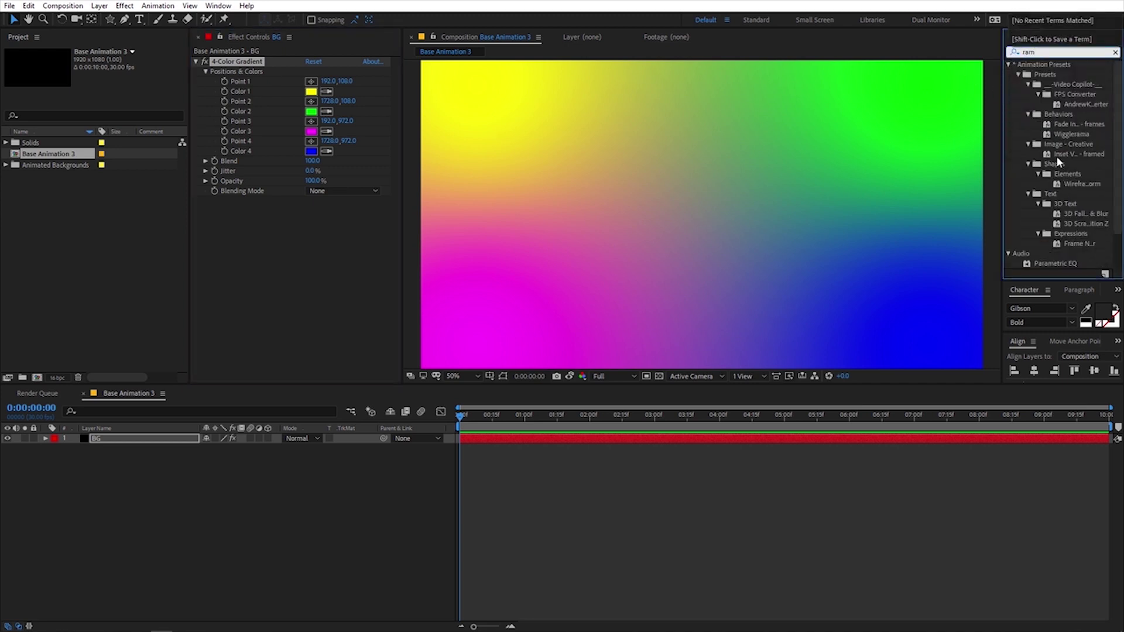
pyautogui.write('p')
pyautogui.moveTo(1067, 74); pyautogui.dragTo(335, 240)
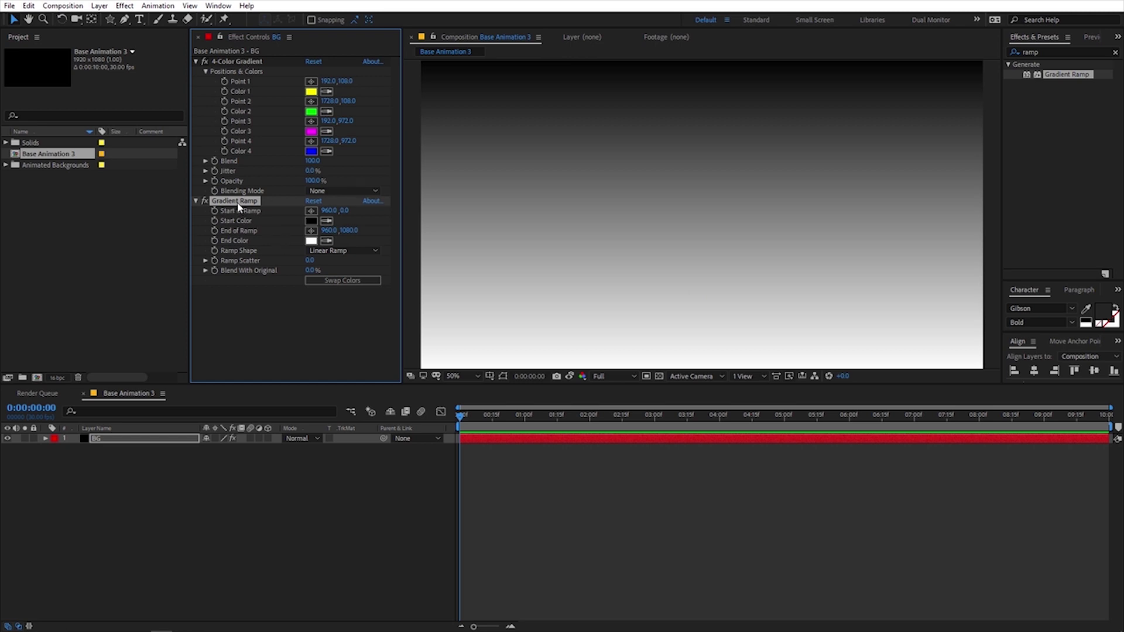
pyautogui.press('Delete')
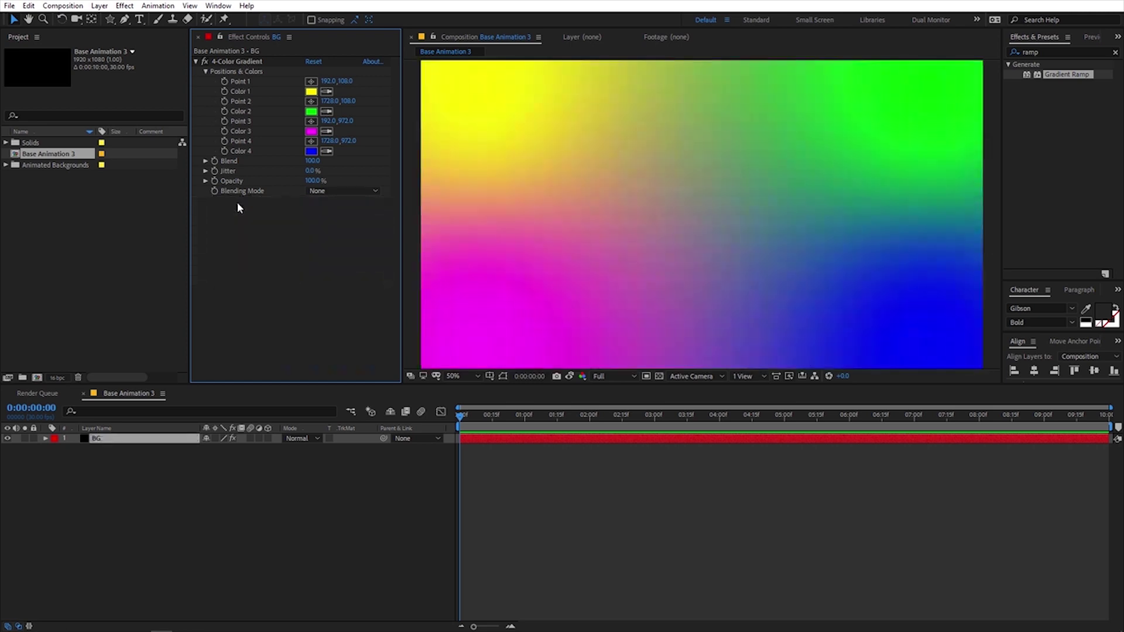
# - Change the 4-Color Gradient's Color 1 to purple (A800FF) and Color 2 to a pinkish red
pyautogui.click(312, 93)
pyautogui.moveTo(209, 283); pyautogui.dragTo(215, 307)
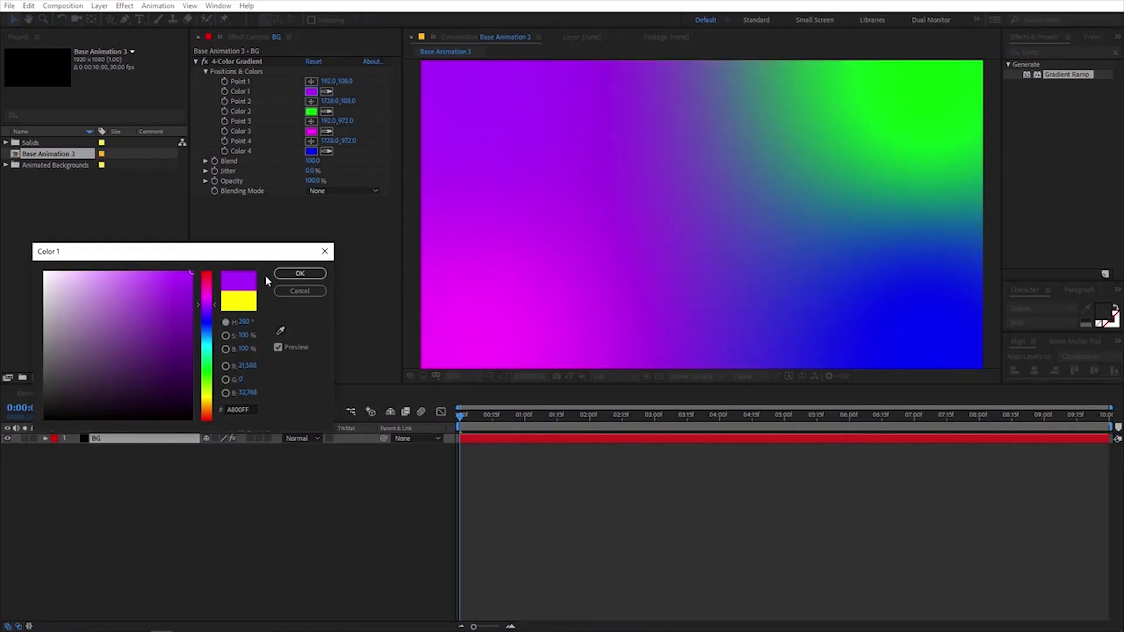
pyautogui.click(300, 274)
pyautogui.click(311, 112)
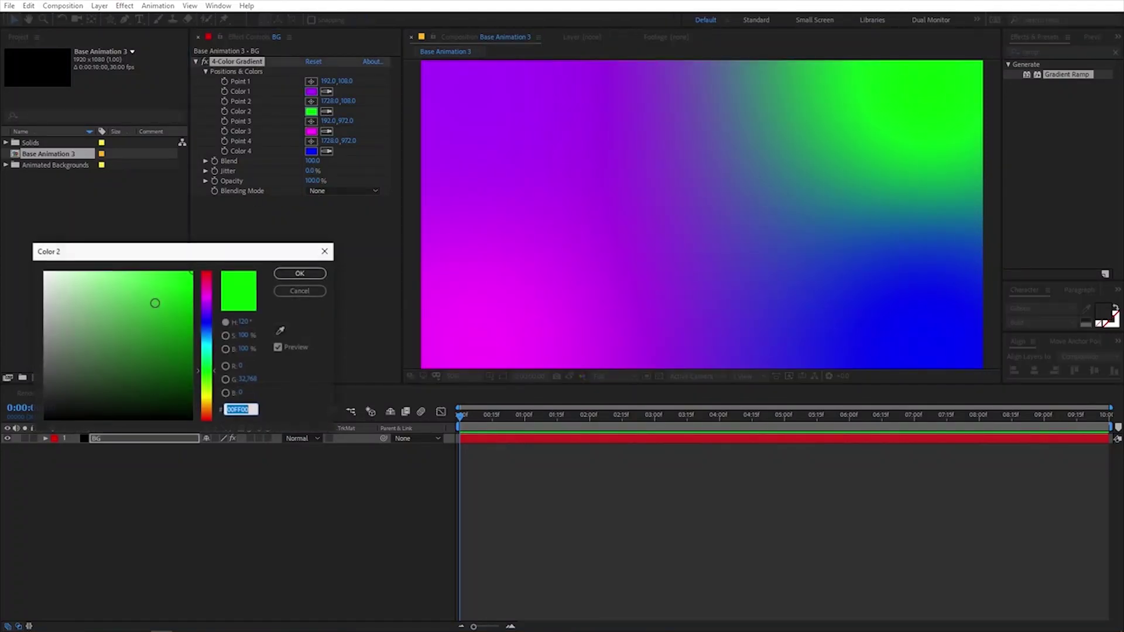
pyautogui.moveTo(212, 279); pyautogui.dragTo(169, 271)
pyautogui.click(300, 273)
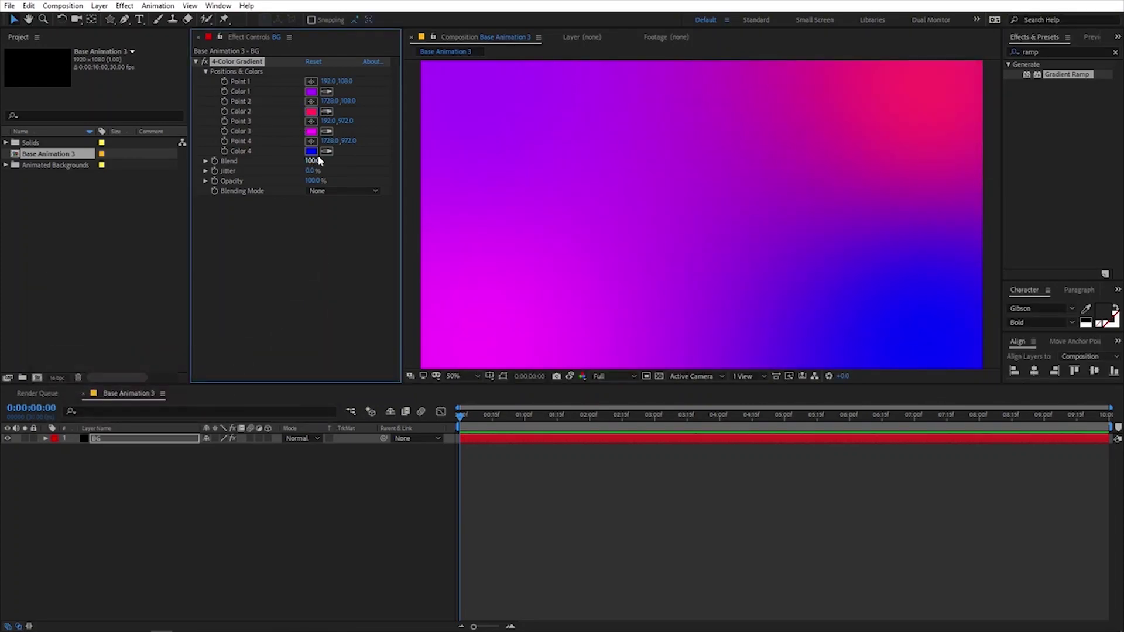
# - Change the 4-Color Gradient's Color 4 to a pale pink
pyautogui.click(311, 151)
pyautogui.moveTo(96, 277); pyautogui.dragTo(77, 262)
pyautogui.moveTo(208, 316); pyautogui.dragTo(212, 296)
pyautogui.click(300, 273)
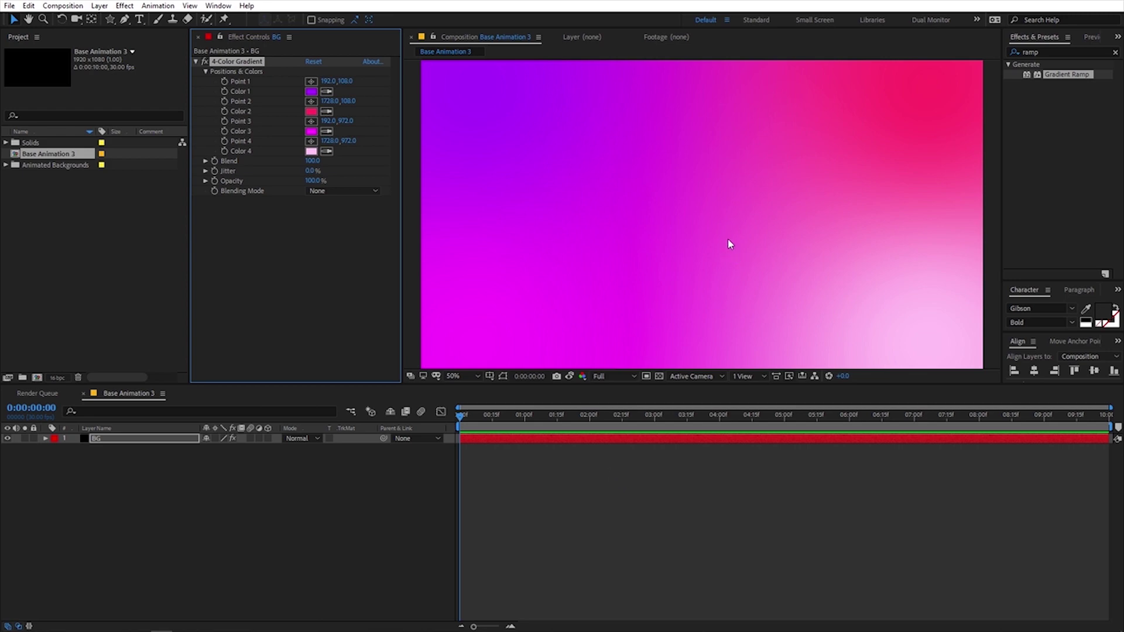
# - Search the effects for "fracta" and apply Fractal Noise to the BG layer
pyautogui.click(1115, 53)
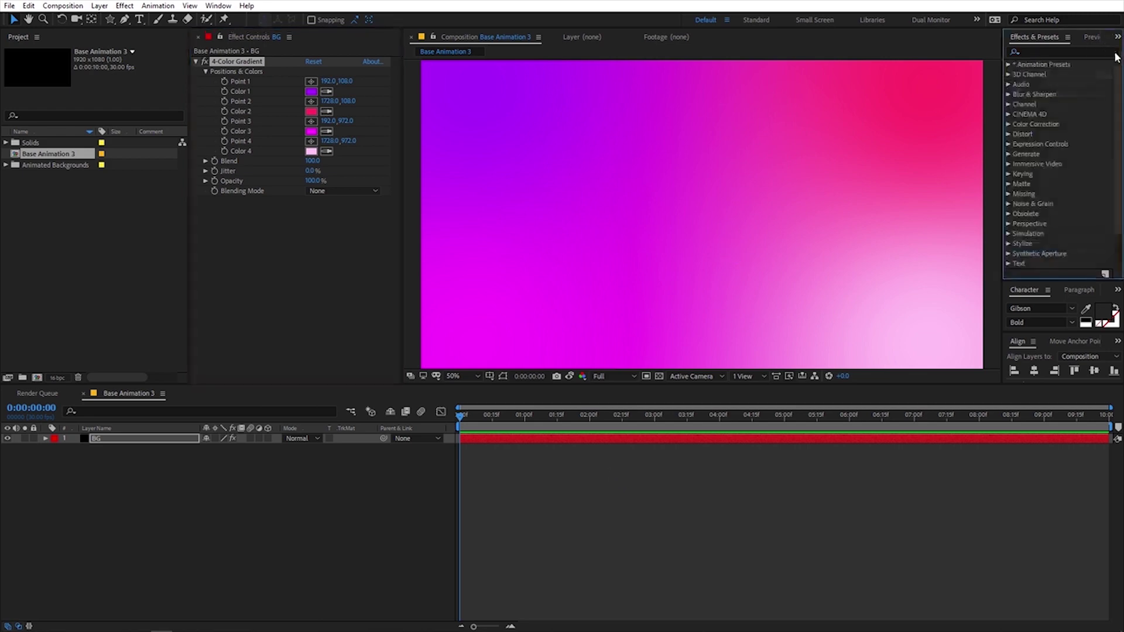
pyautogui.click(1074, 52)
pyautogui.write('fracta')
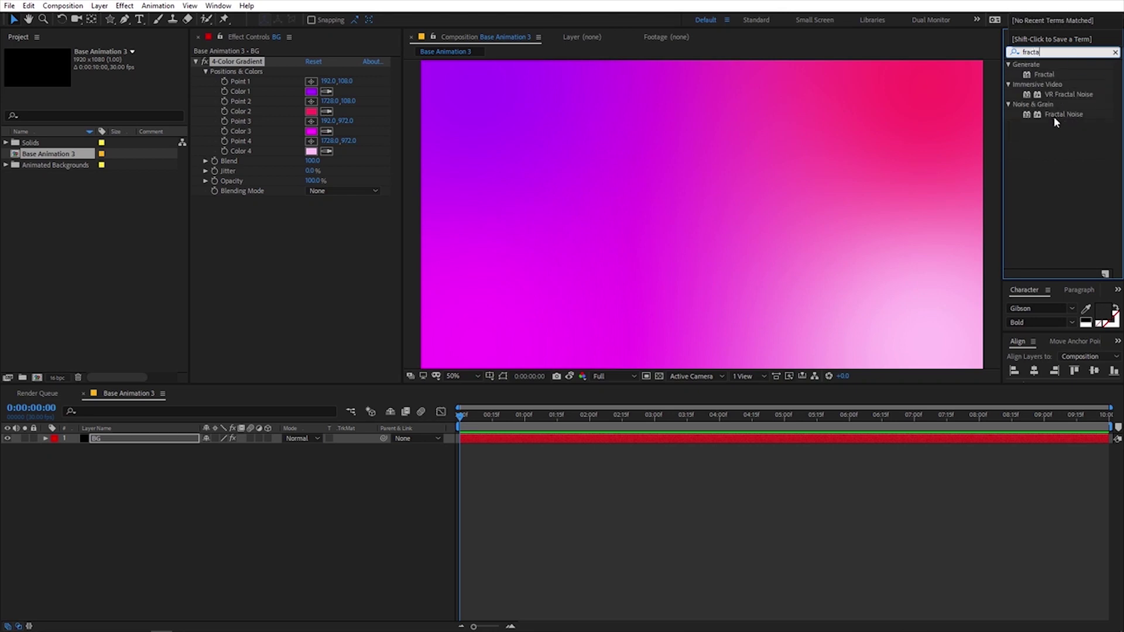
pyautogui.moveTo(1059, 113); pyautogui.dragTo(147, 440)
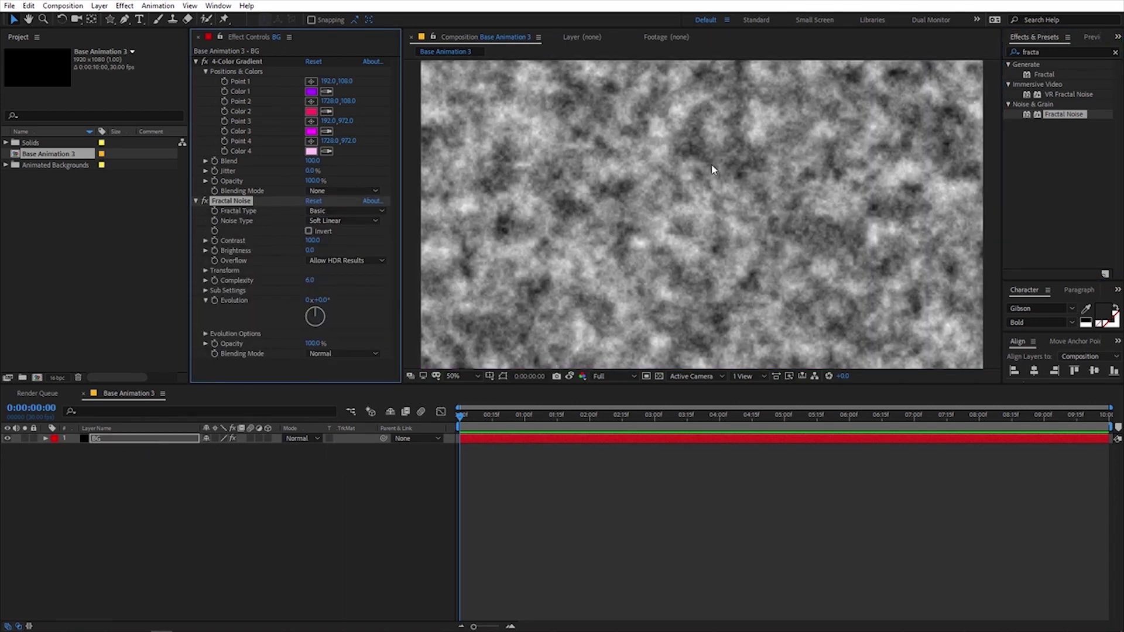
# - Set the Fractal Noise contrast to 245 and its brightness to -29
pyautogui.scroll(-2, 791, 208)
pyautogui.press('.')
pyautogui.moveTo(325, 239); pyautogui.dragTo(411, 243)
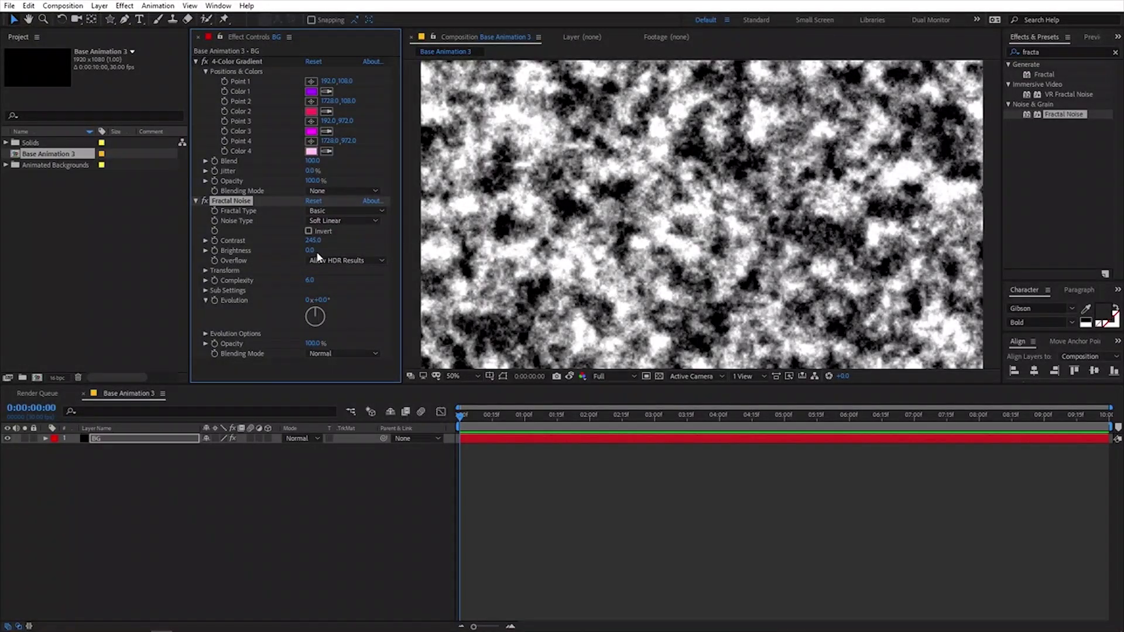
pyautogui.moveTo(302, 251); pyautogui.dragTo(296, 253)
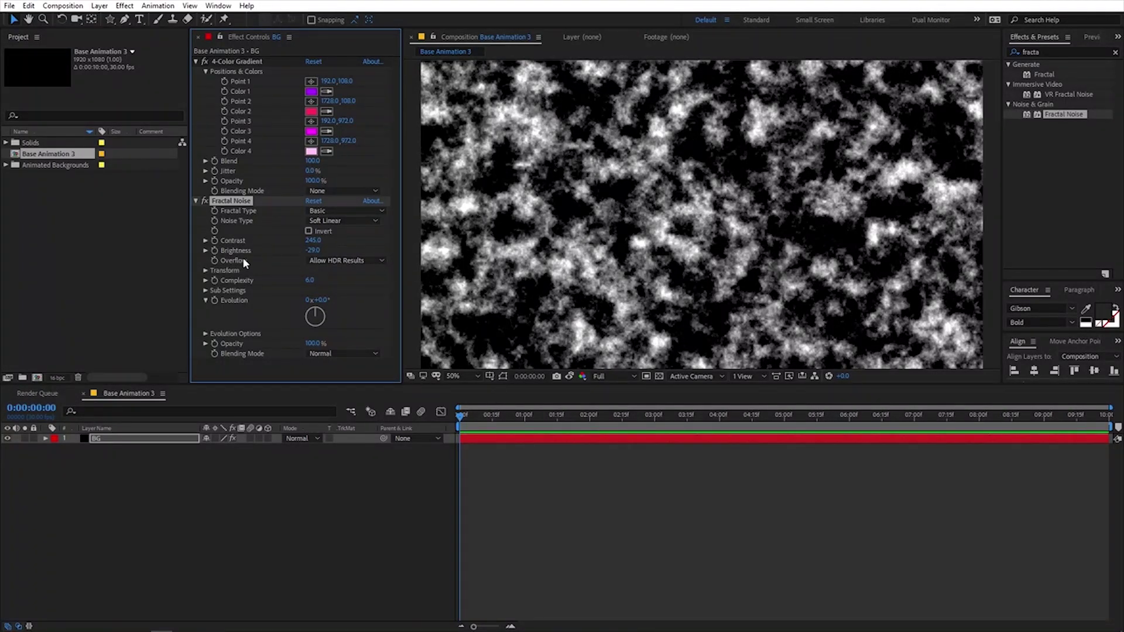
# - Turn off uniform scaling in the Fractal Noise transform settings and set its scale width to 632 and scale height to 433
pyautogui.click(205, 272)
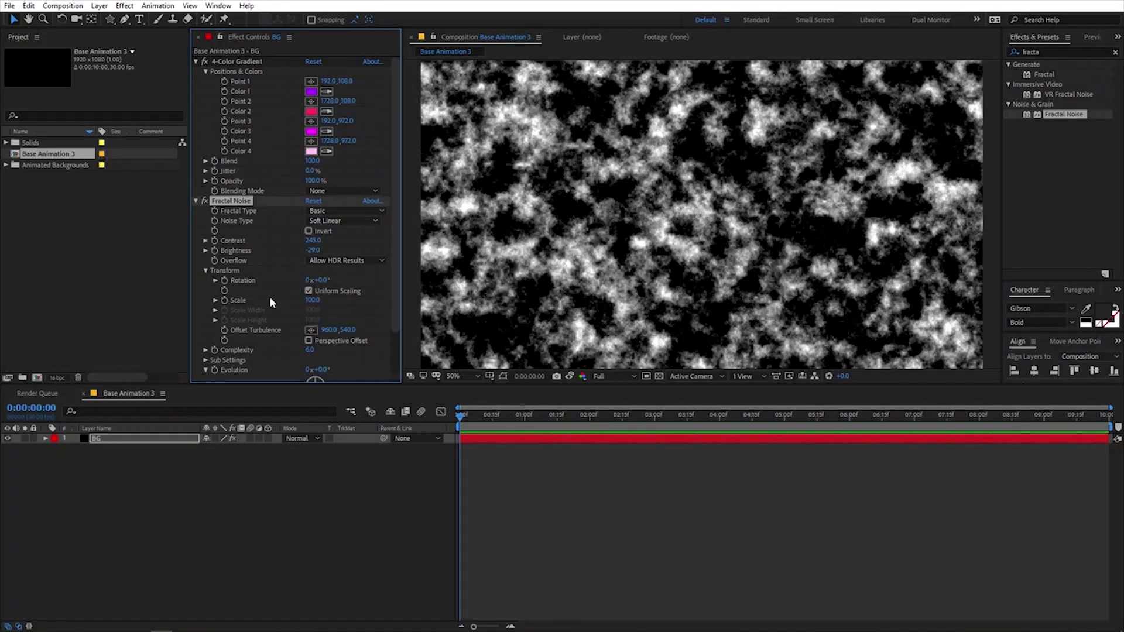
pyautogui.click(308, 291)
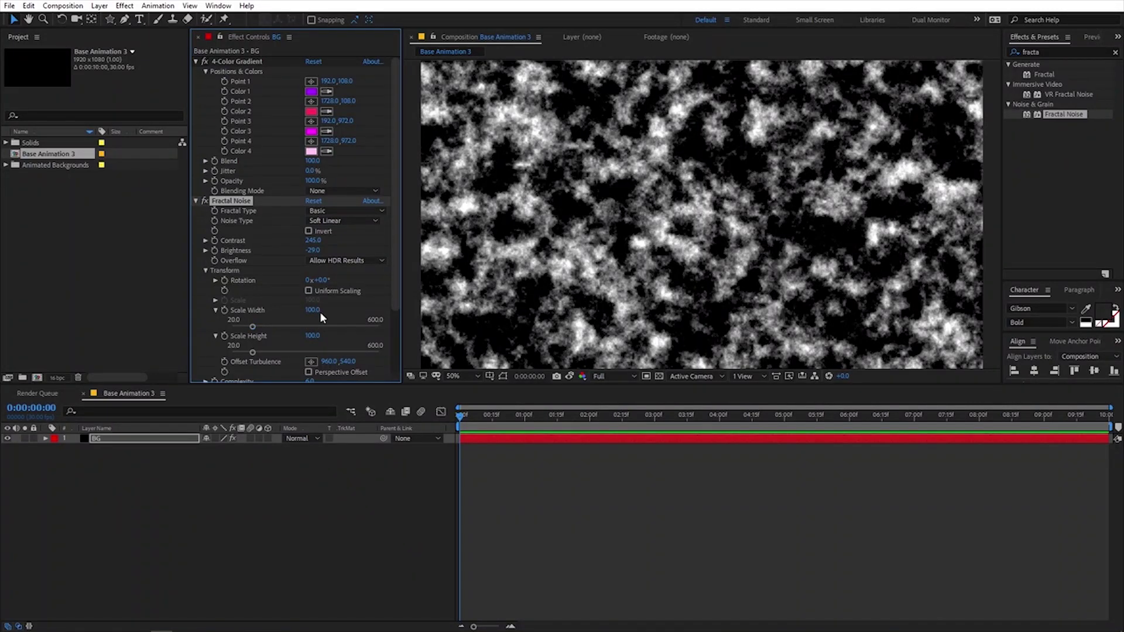
pyautogui.scroll(-3, 321, 311)
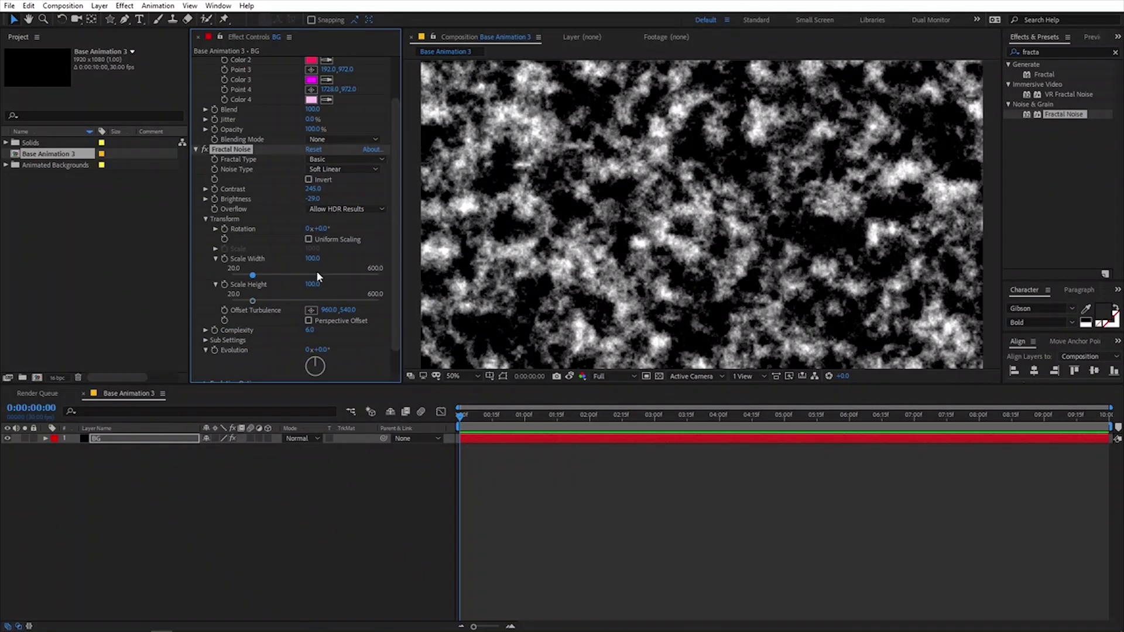
pyautogui.moveTo(313, 259); pyautogui.dragTo(637, 257)
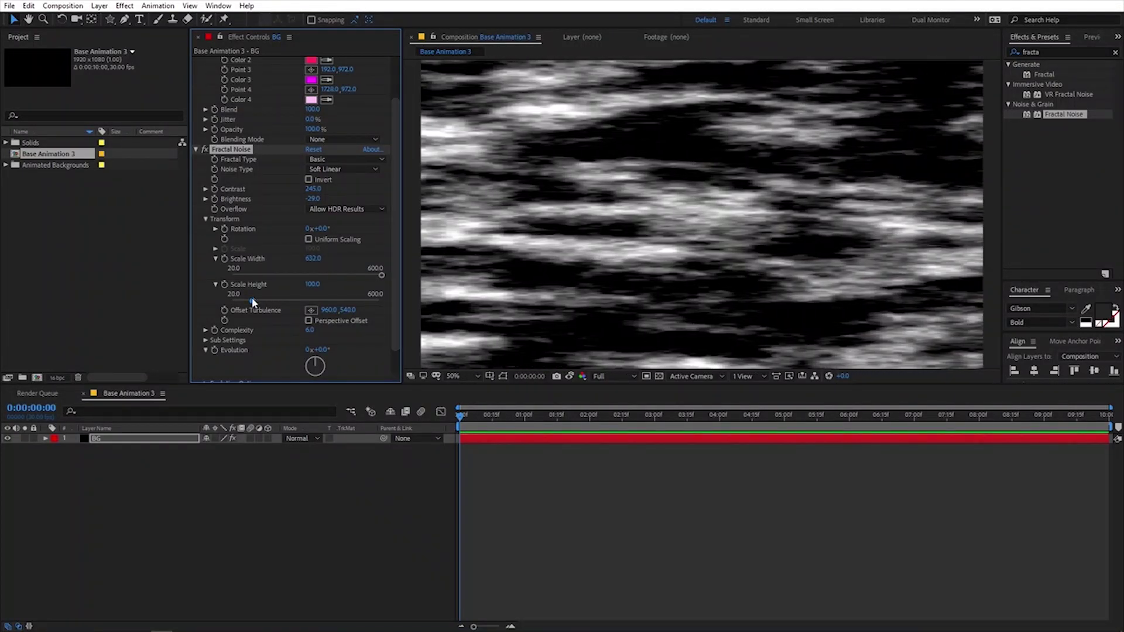
pyautogui.moveTo(253, 301); pyautogui.dragTo(337, 299)
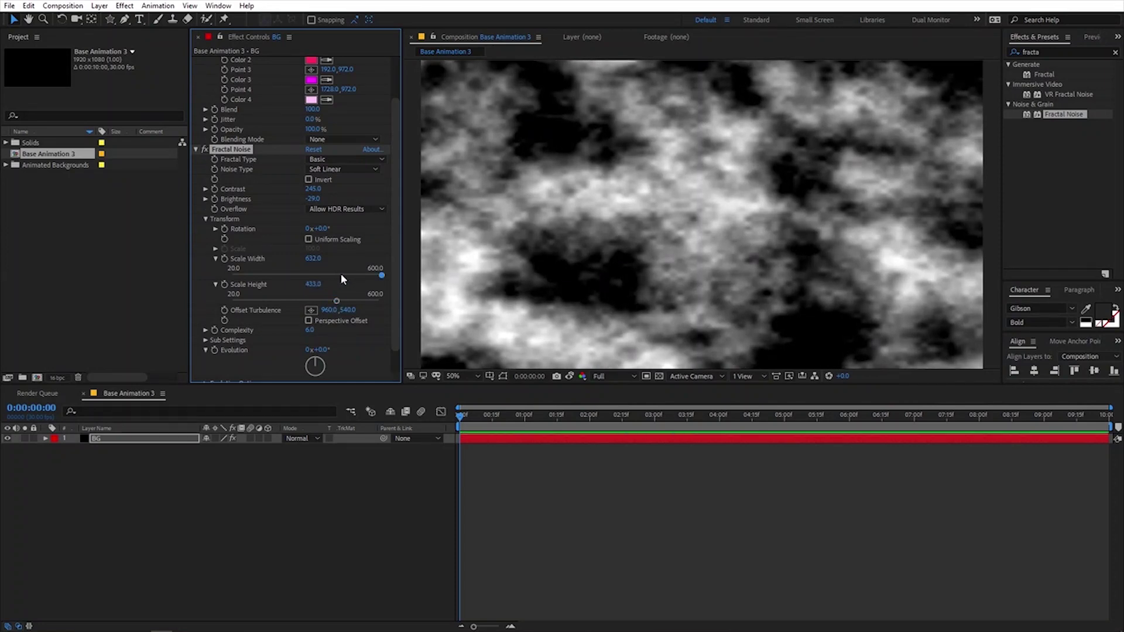
# - Stretch the Fractal Noise further horizontally by setting its scale width to 1200
pyautogui.click(381, 274)
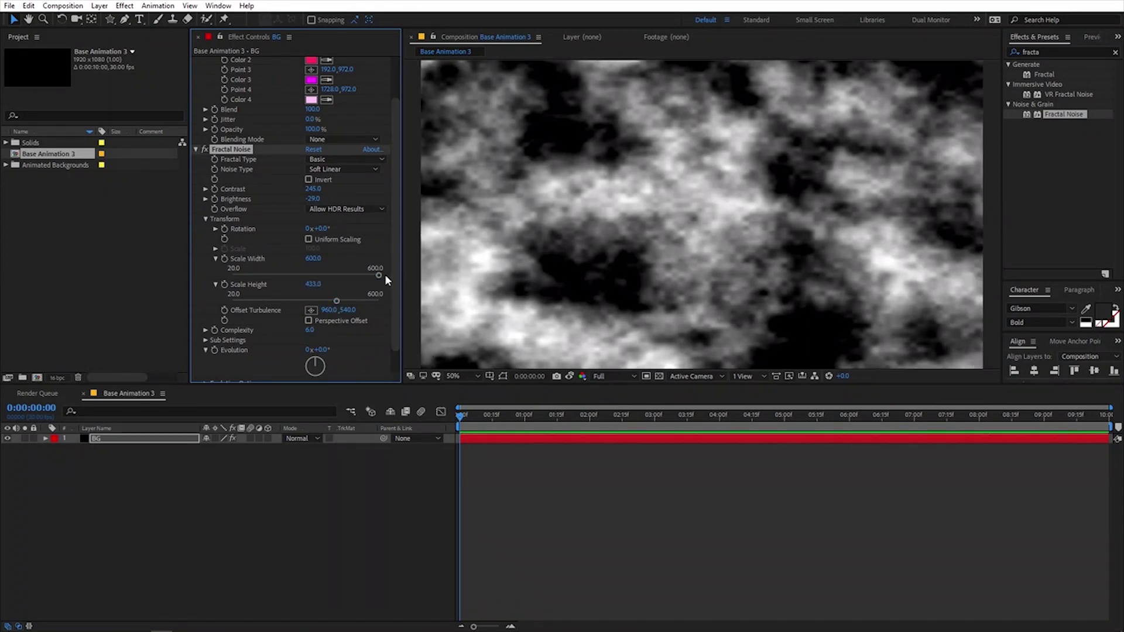
pyautogui.moveTo(314, 260); pyautogui.dragTo(369, 261)
pyautogui.click(315, 259)
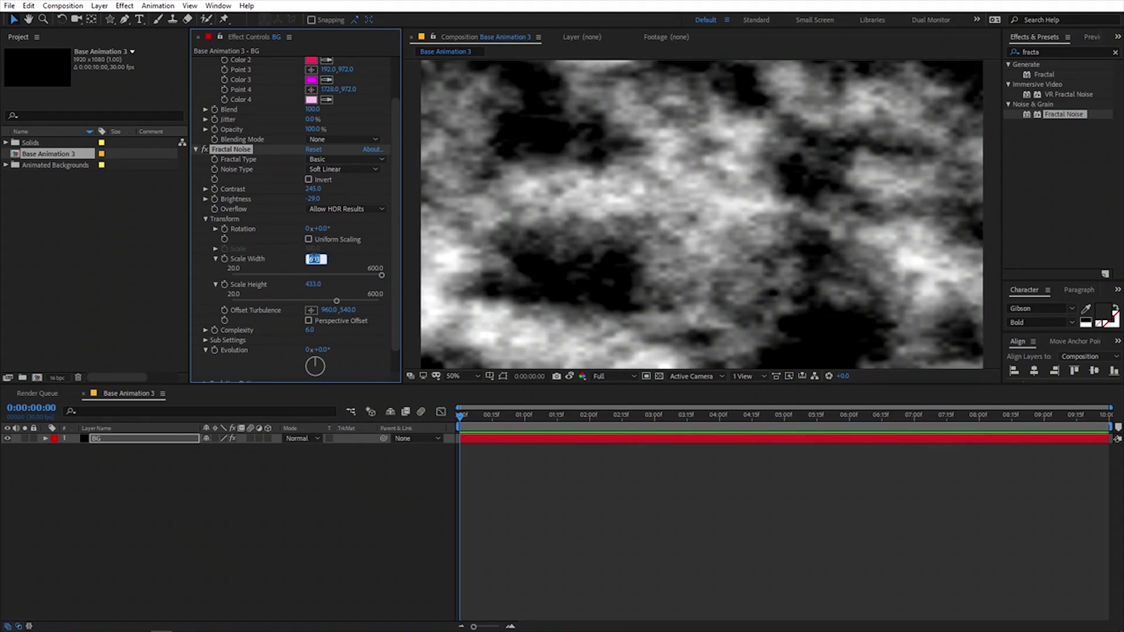
pyautogui.write('1200')
pyautogui.press('Return')
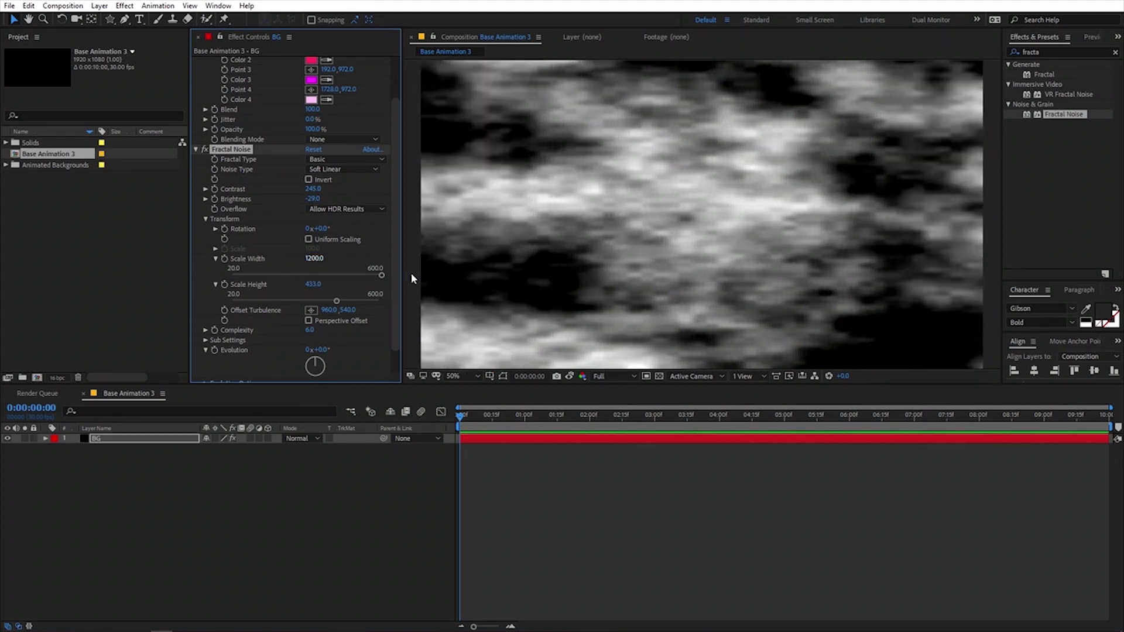
# - Set the Fractal Noise complexity to 1
pyautogui.scroll(-2, 696, 231)
pyautogui.scroll(2, 677, 223)
pyautogui.moveTo(308, 332); pyautogui.dragTo(267, 339)
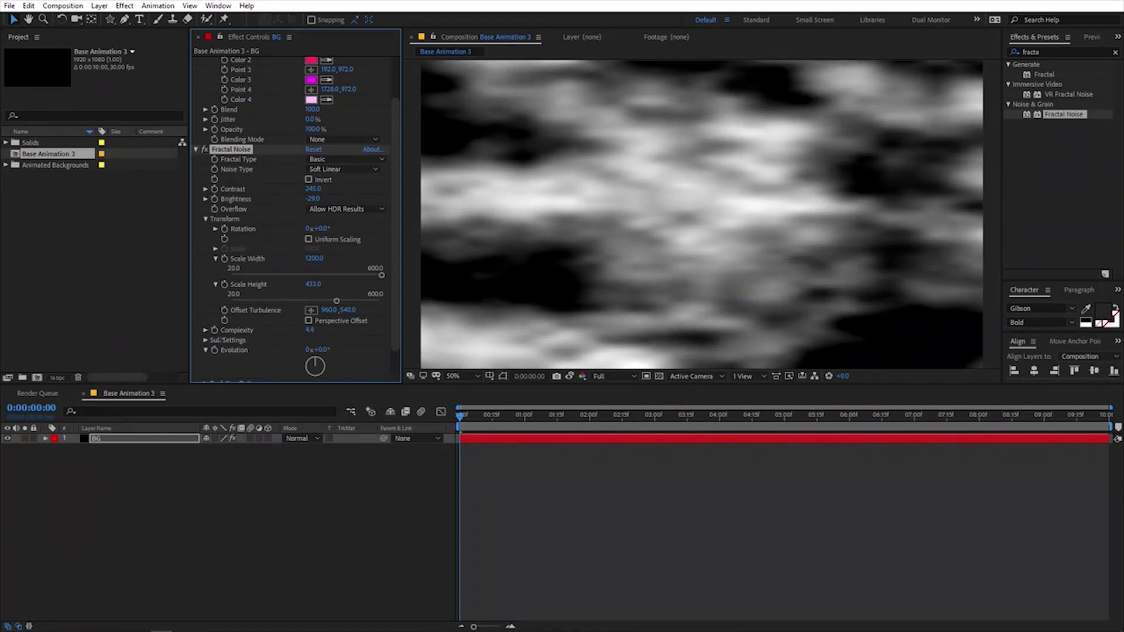
pyautogui.click(312, 332)
pyautogui.write('1')
pyautogui.press('Return')
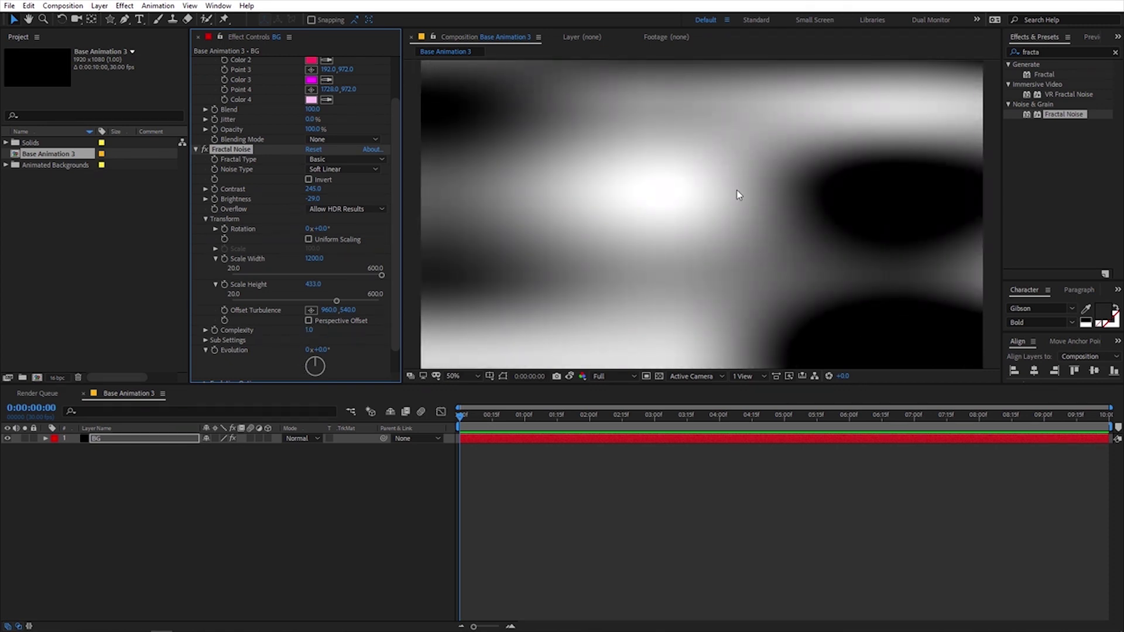
# - Set the Fractal Noise blending mode to Overlay so it mixes with the gradient
pyautogui.scroll(-1, 342, 280)
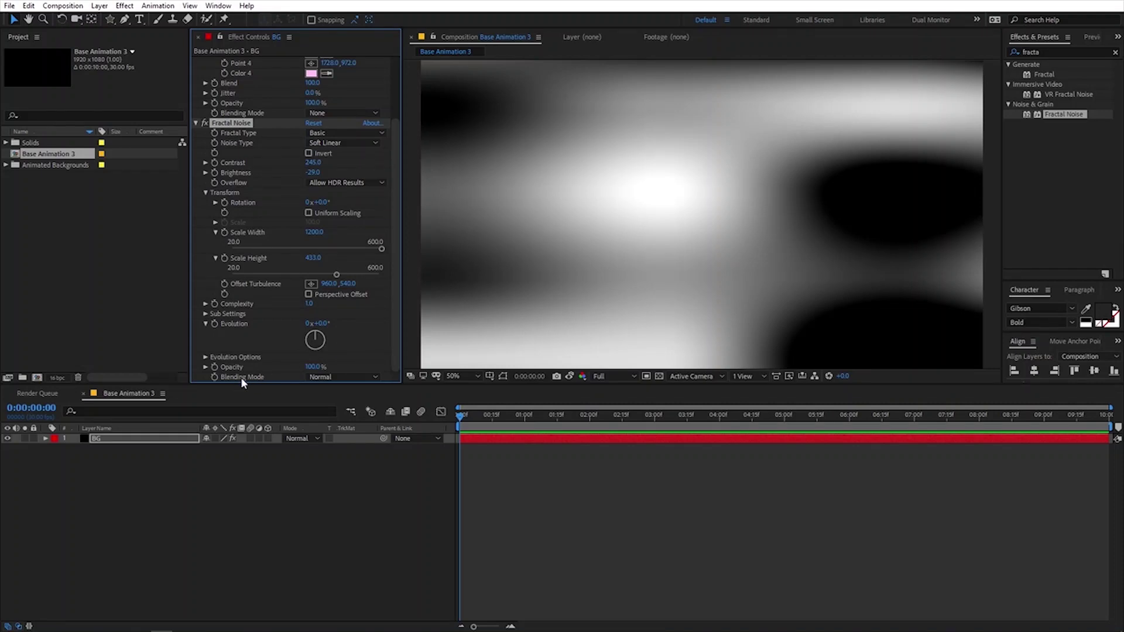
pyautogui.click(316, 378)
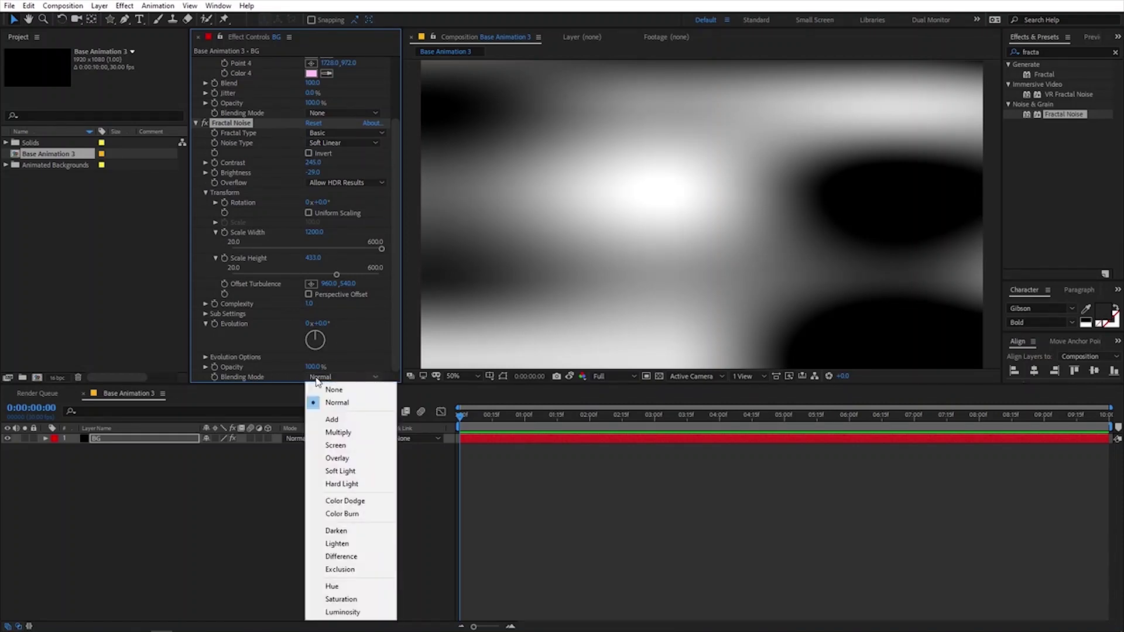
pyautogui.click(336, 458)
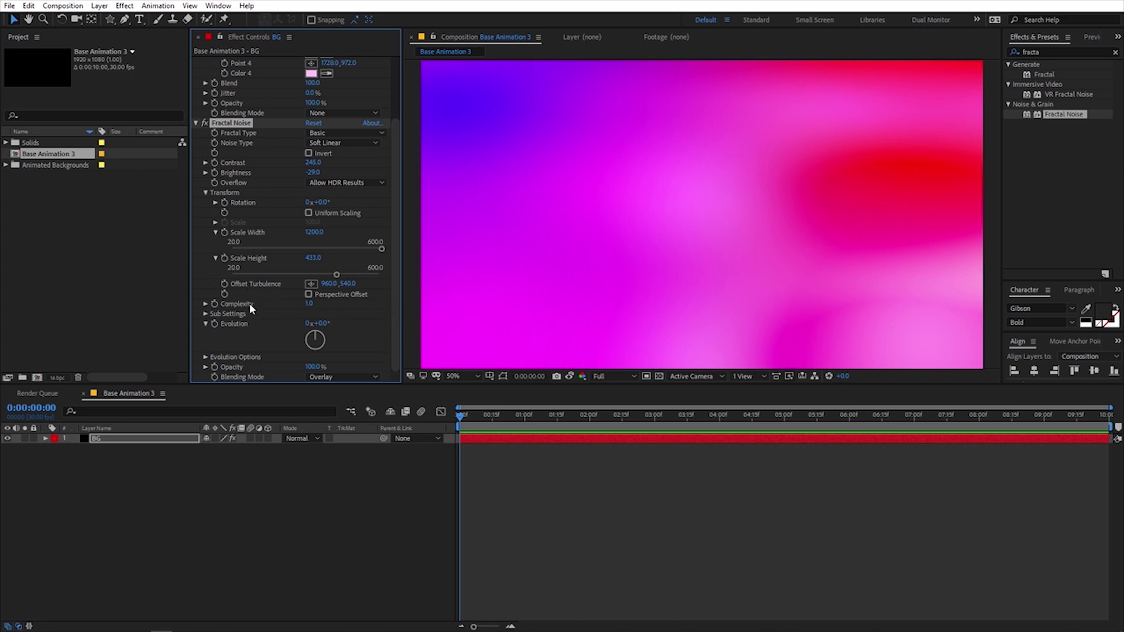
# - Try keyframing the Fractal Noise Evolution from 0° at the start to 1x+181° at 0:00:08:10, and remove the keyframes
pyautogui.moveTo(311, 326); pyautogui.dragTo(821, 311)
pyautogui.hotkey('ctrl', 'z')
pyautogui.press('u')
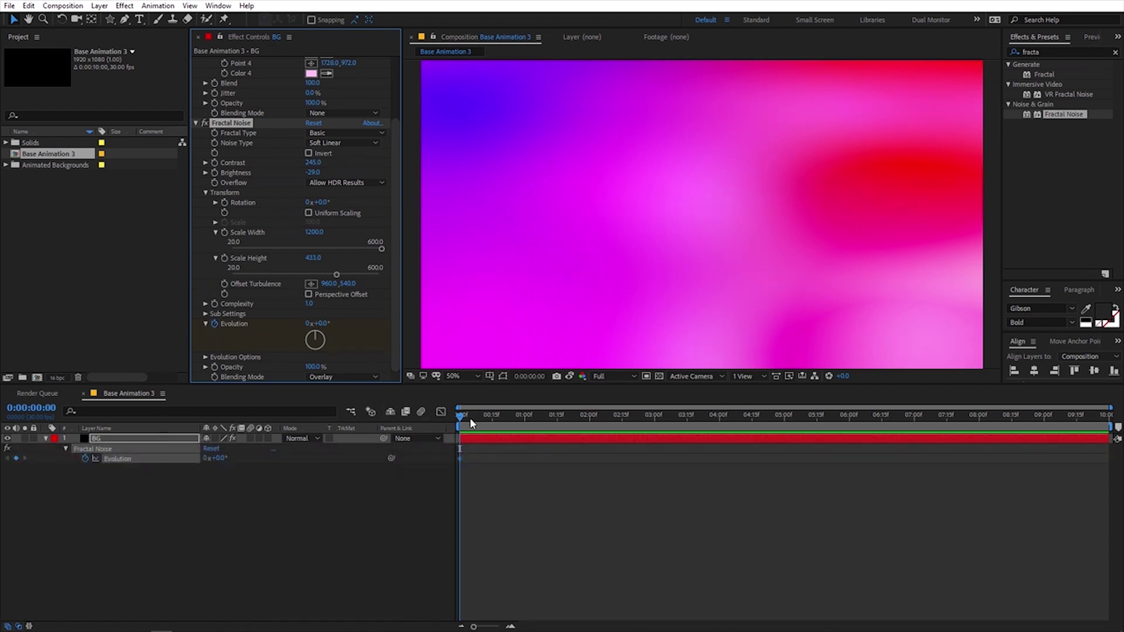
pyautogui.moveTo(470, 417); pyautogui.dragTo(1000, 414)
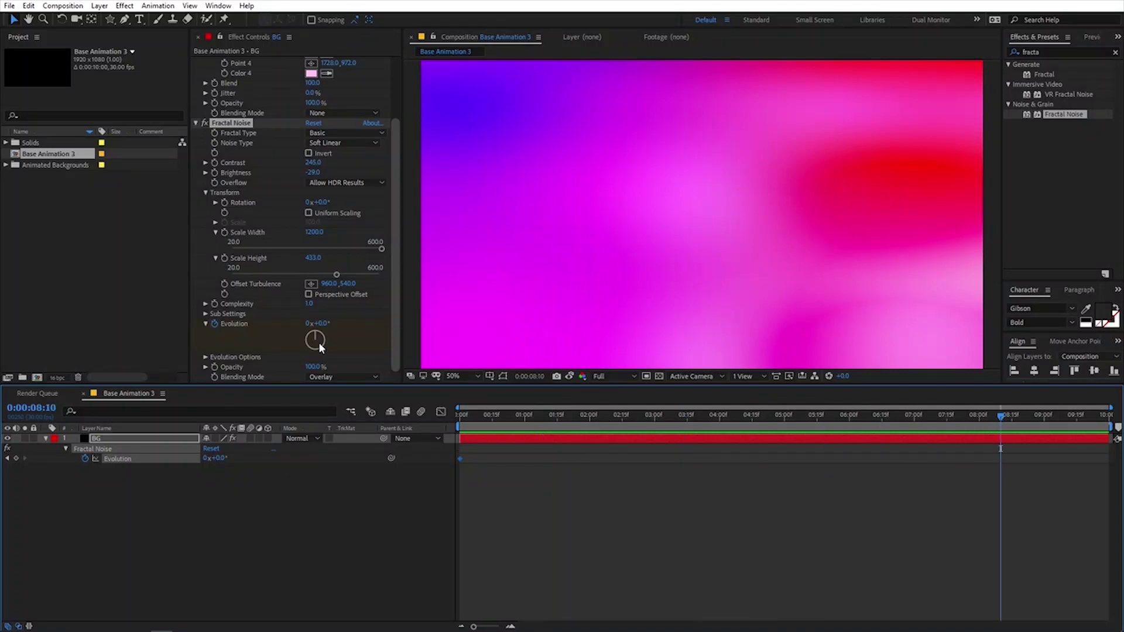
pyautogui.moveTo(317, 323); pyautogui.dragTo(546, 339)
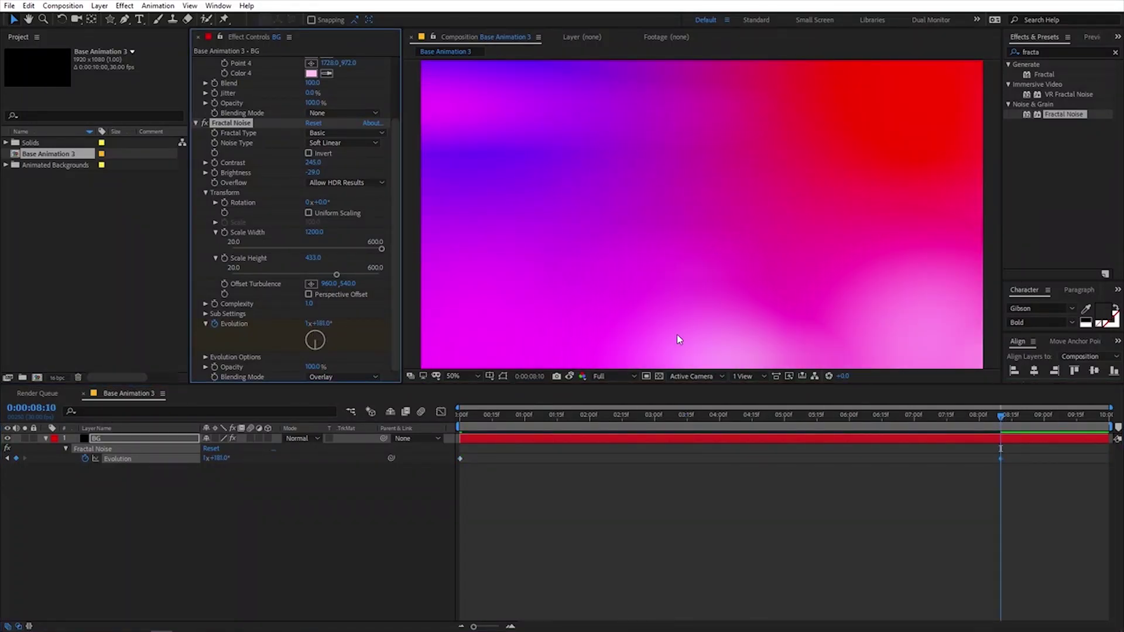
pyautogui.press('Home')
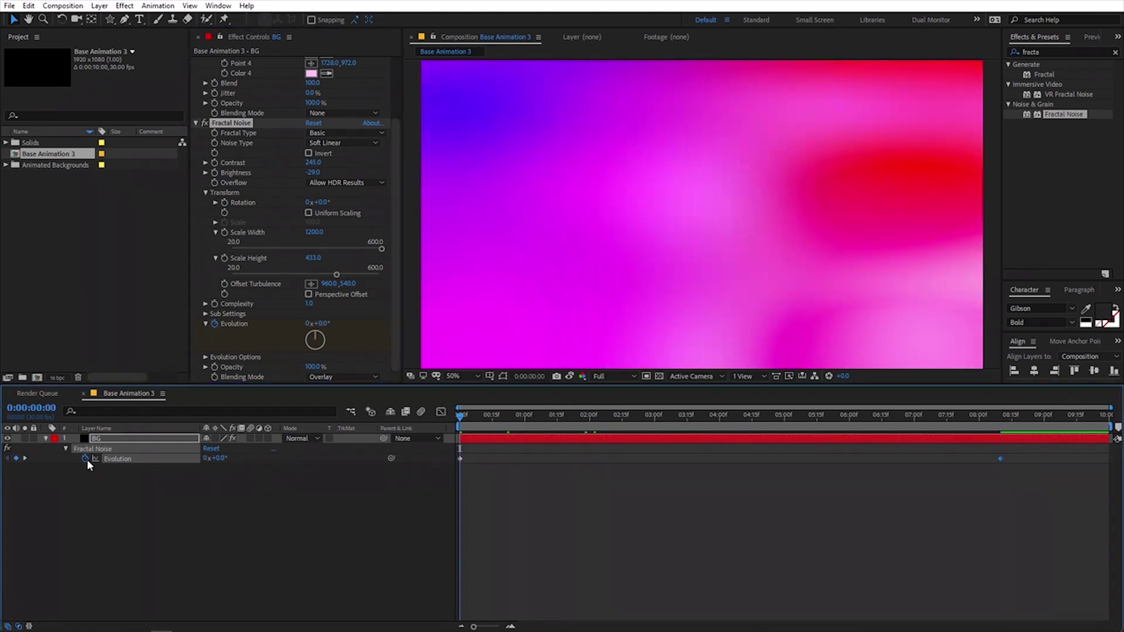
pyautogui.click(85, 459)
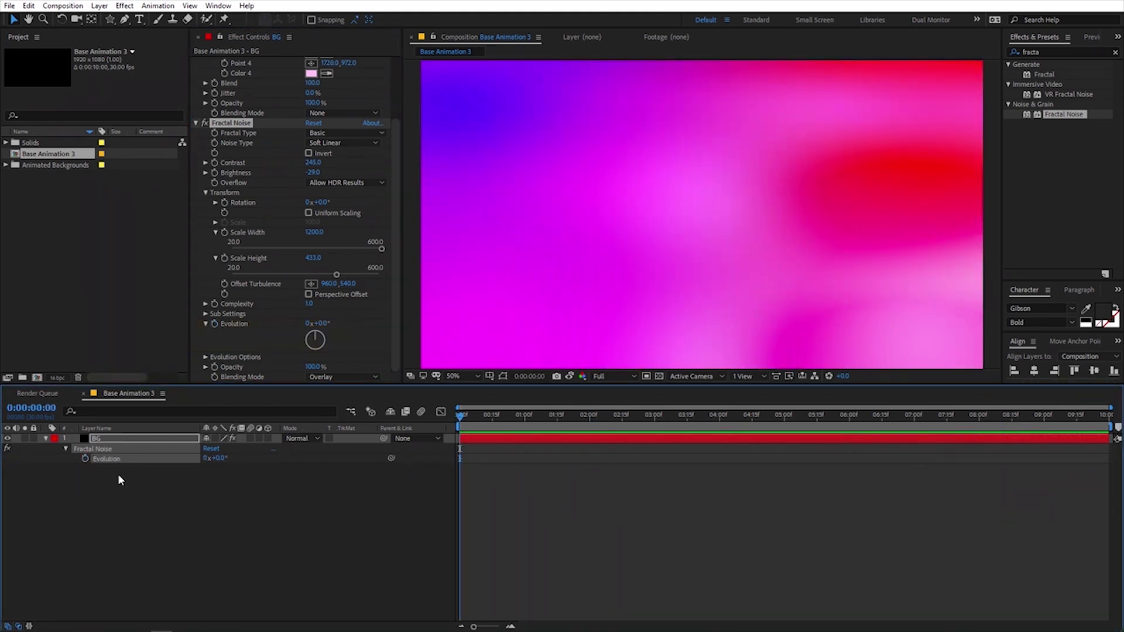
# - Add the expression time*500 to the Fractal Noise Evolution and preview the animation
pyautogui.keyDown('alt'); pyautogui.click(84, 460); pyautogui.keyUp('alt')
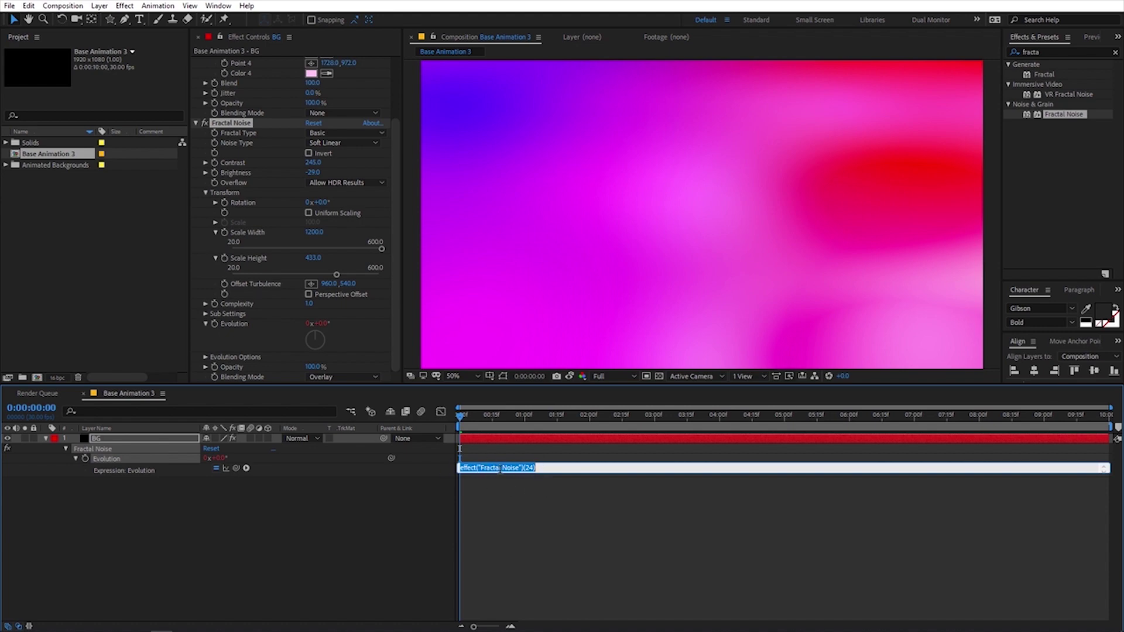
pyautogui.write('tim')
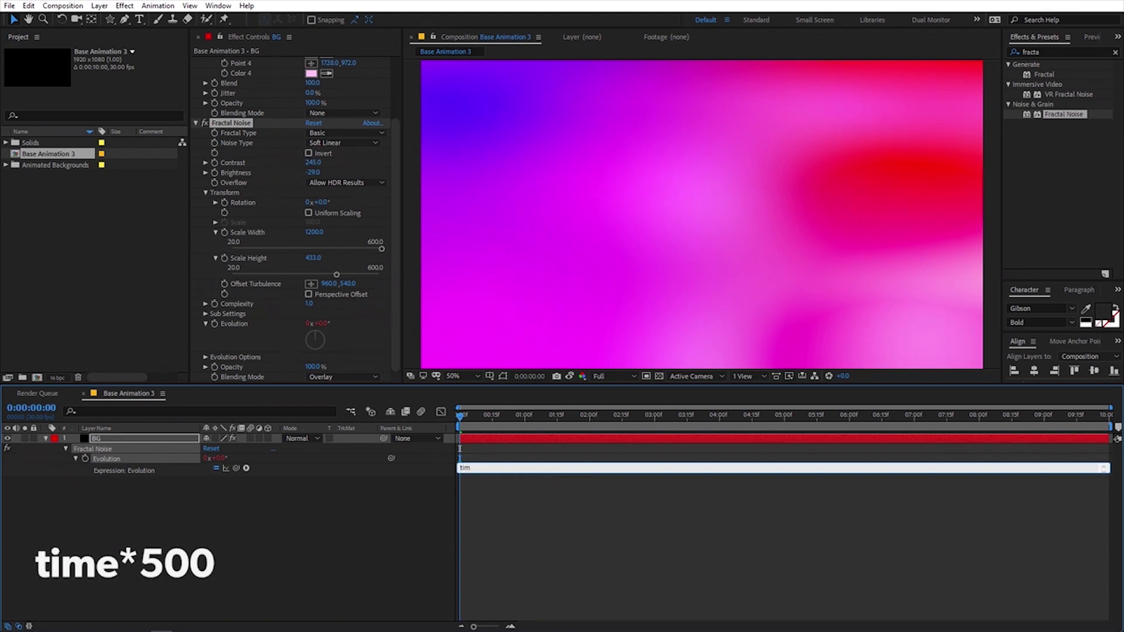
pyautogui.write('e*500')
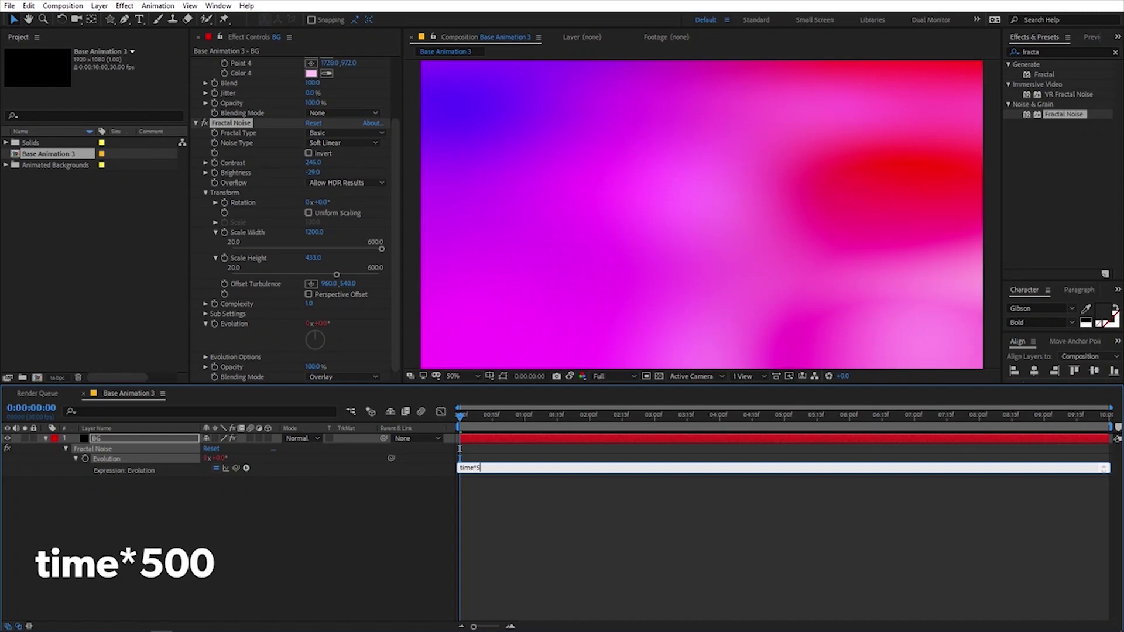
pyautogui.click(610, 528)
pyautogui.press('space')
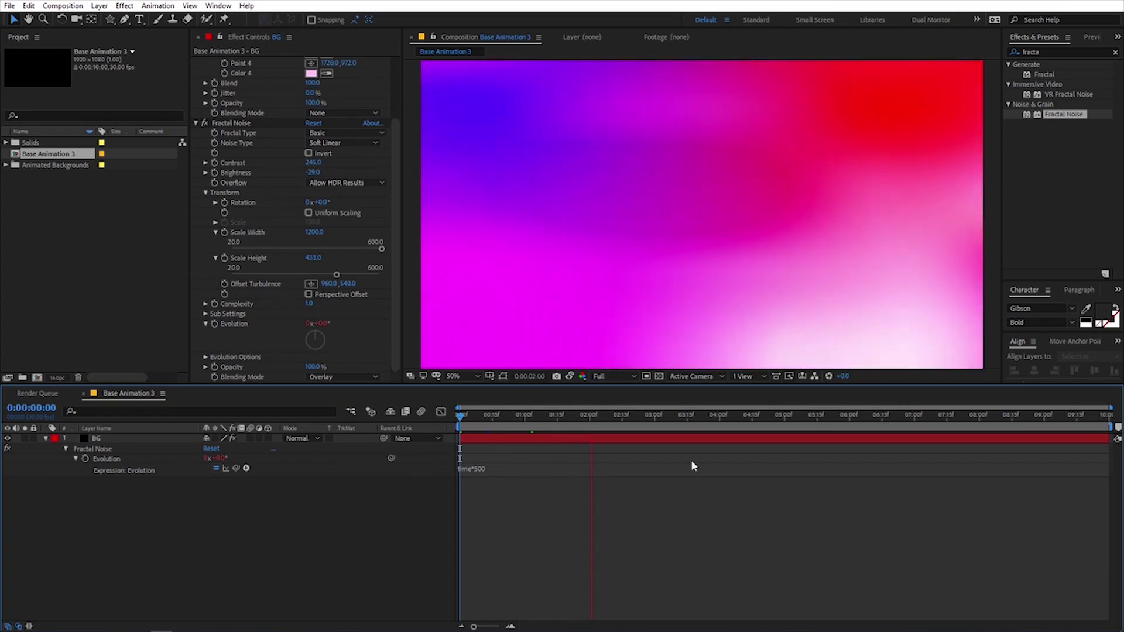
pyautogui.moveTo(582, 418); pyautogui.dragTo(512, 437)
pyautogui.press('space')
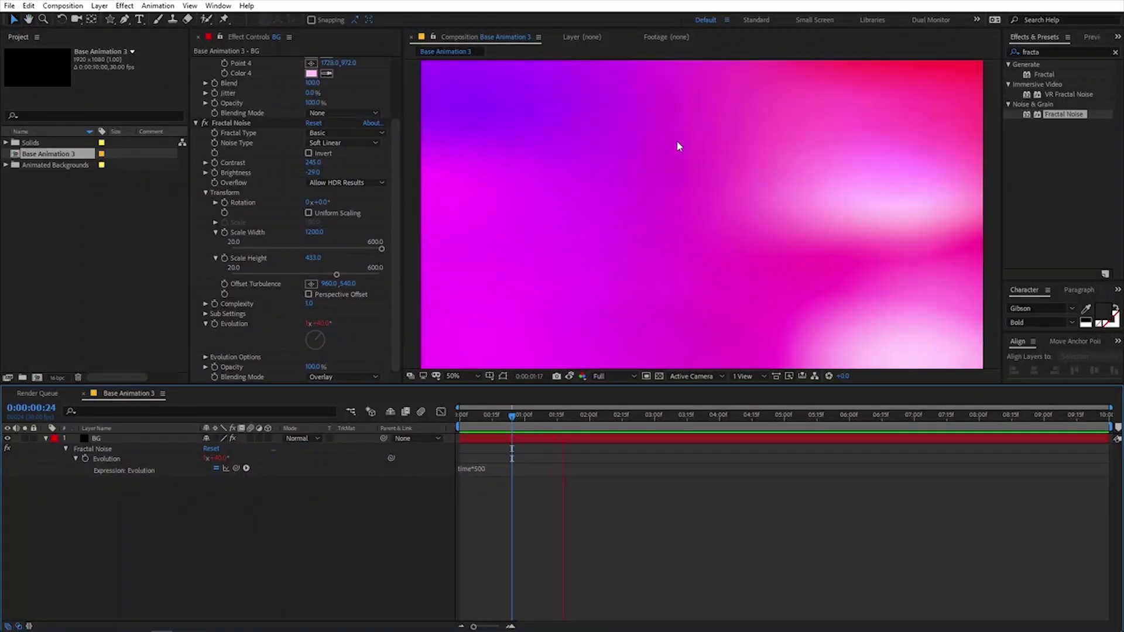
# - Slow the Evolution down by changing its expression to time*200, and preview the animation from the start
pyautogui.click(466, 484)
pyautogui.click(479, 468)
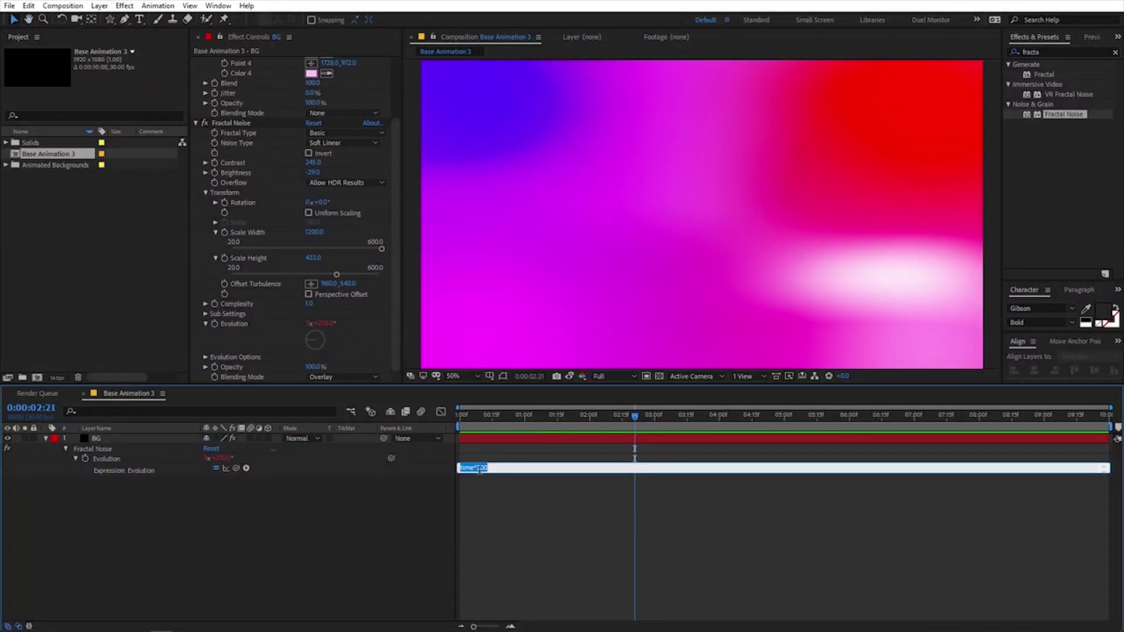
pyautogui.click(542, 469)
pyautogui.click(535, 504)
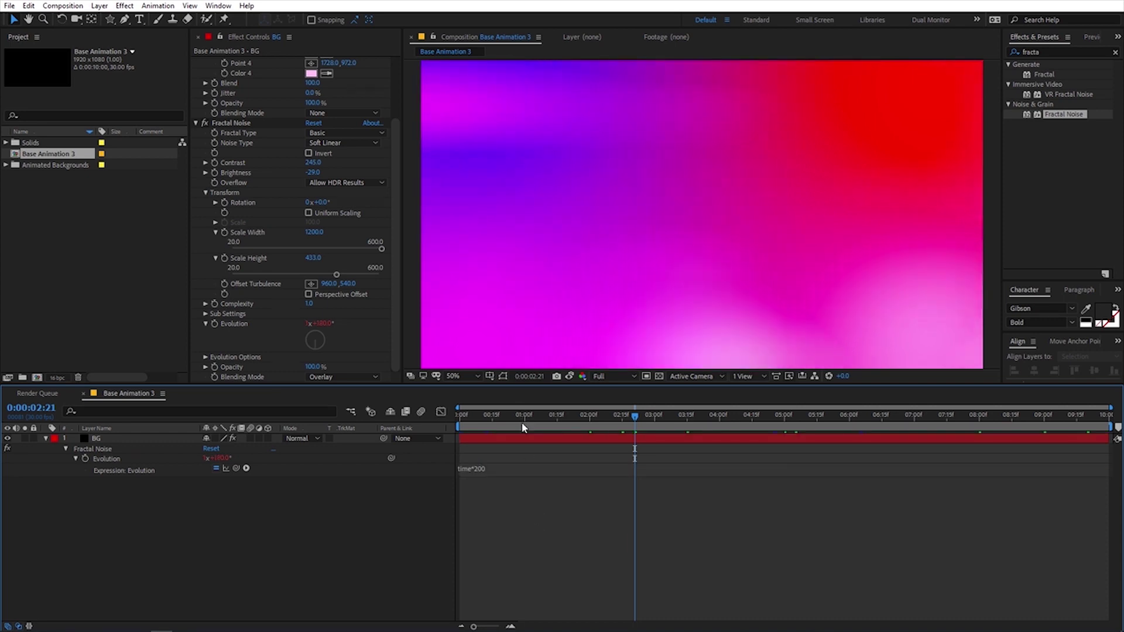
pyautogui.press('Home')
pyautogui.press('space')
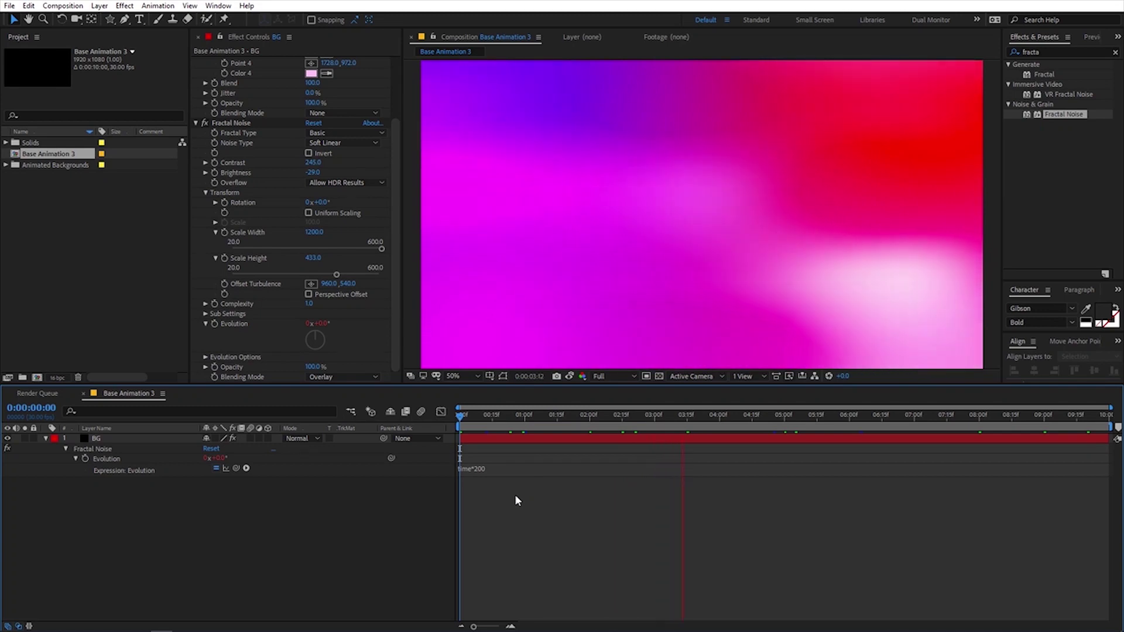
pyautogui.moveTo(499, 417); pyautogui.dragTo(447, 420)
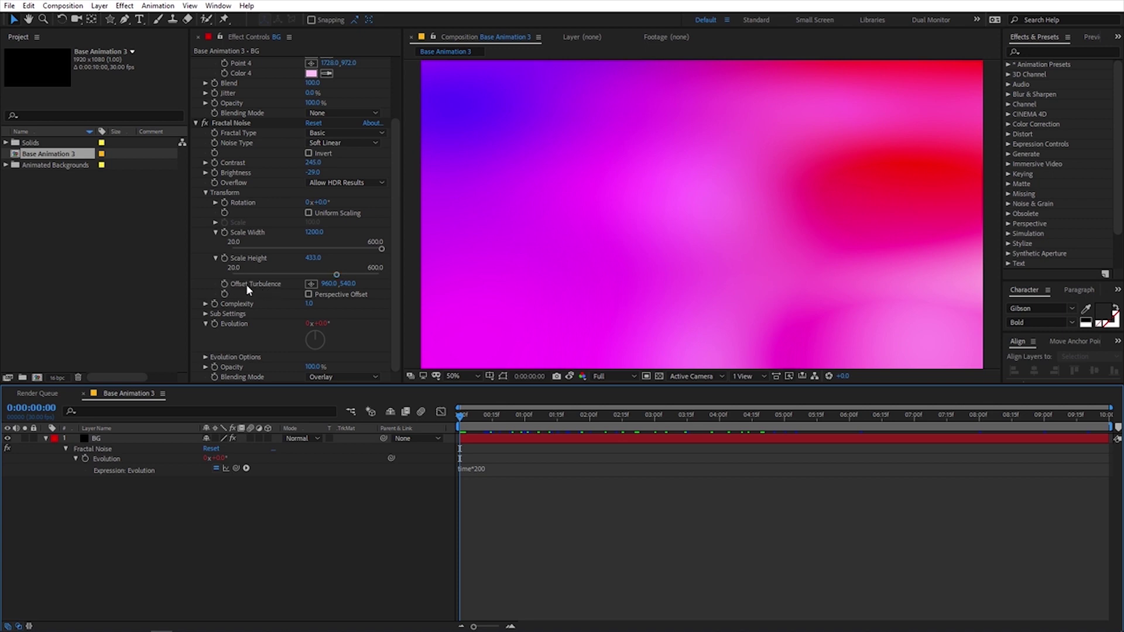
# - Set an Offset Turbulence keyframe for the BG layer's Fractal Noise at the first frame and reveal the layer's keyframes
pyautogui.click(167, 438)
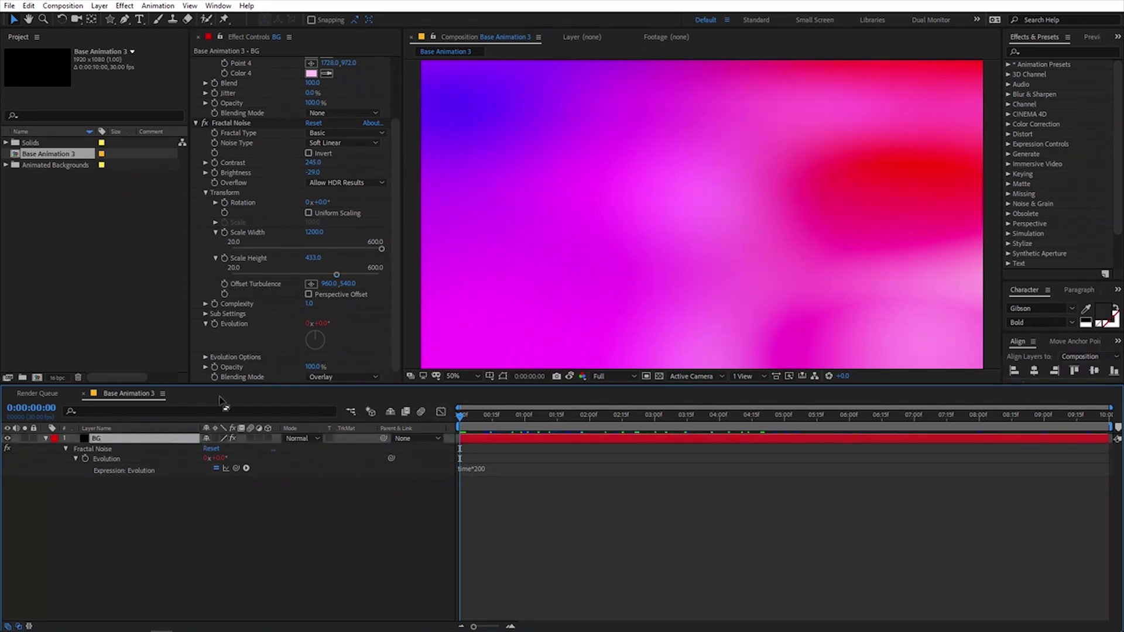
pyautogui.click(224, 284)
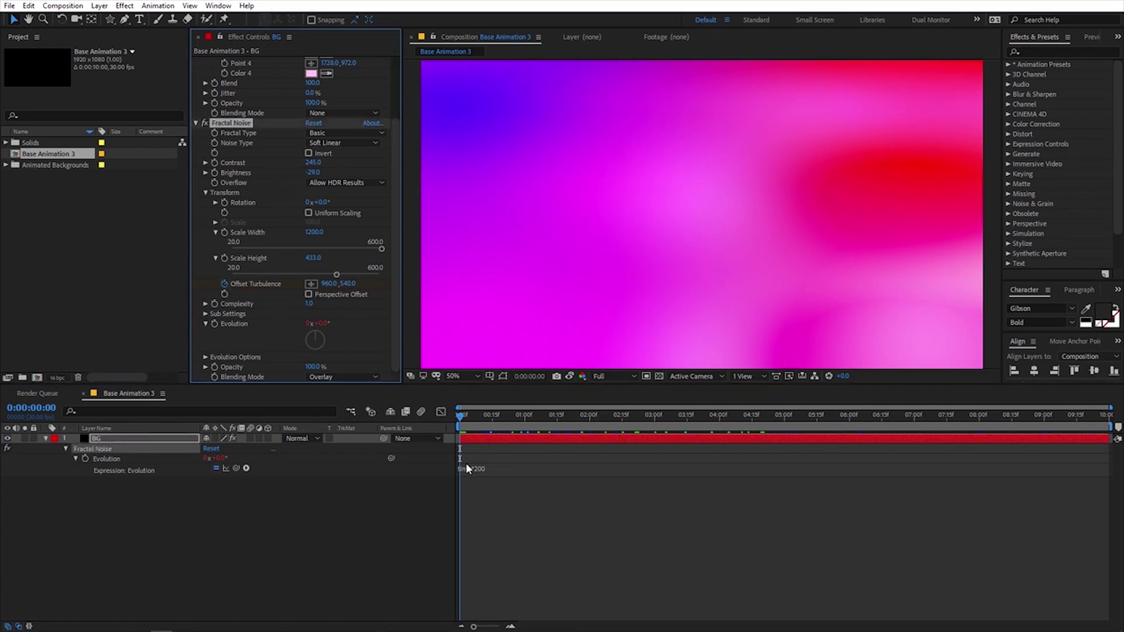
pyautogui.click(152, 441)
pyautogui.press('u')
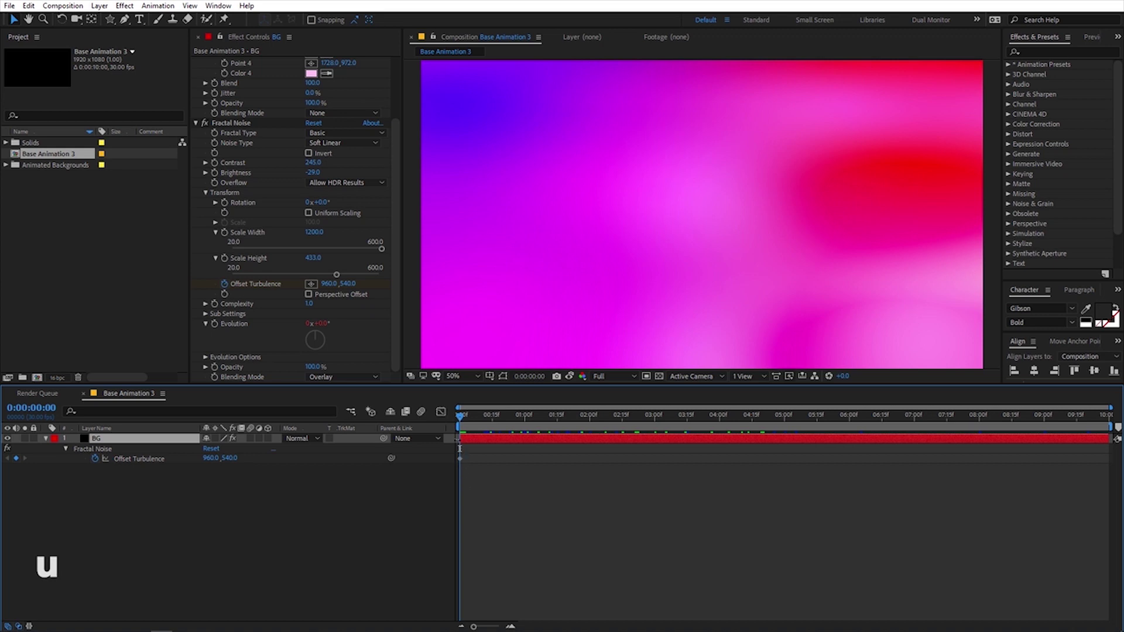
# - Keyframe the Offset Turbulence at 960, 1965 at 0:00:08:00
pyautogui.moveTo(461, 417); pyautogui.dragTo(979, 421)
pyautogui.moveTo(348, 284); pyautogui.dragTo(1123, 375)
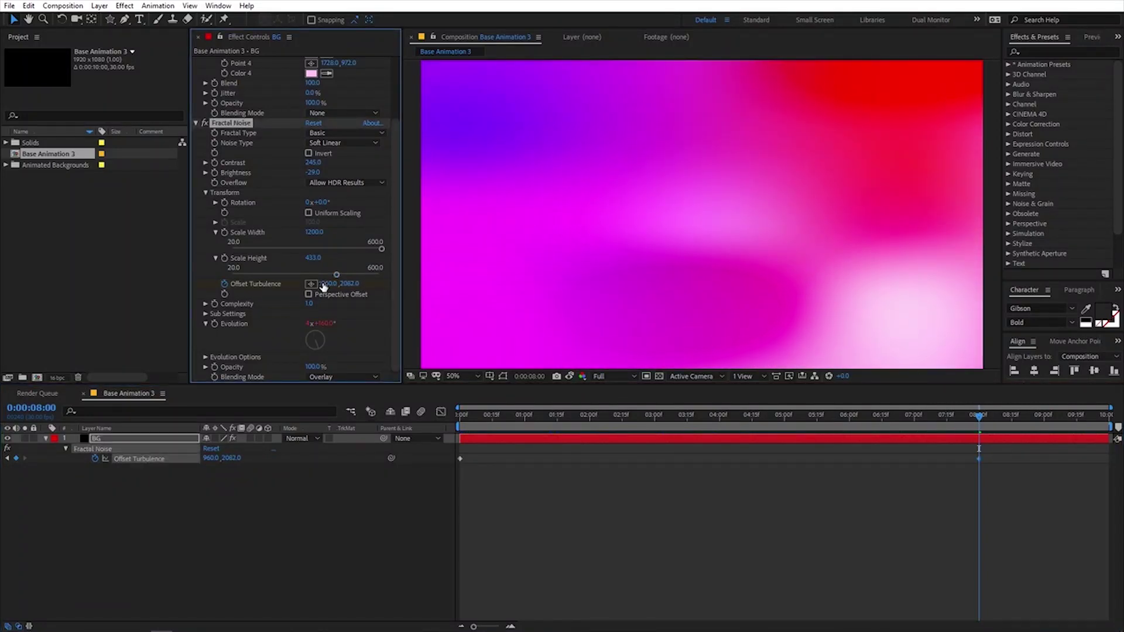
pyautogui.moveTo(324, 287); pyautogui.dragTo(430, 294)
pyautogui.hotkey('ctrl', 'z')
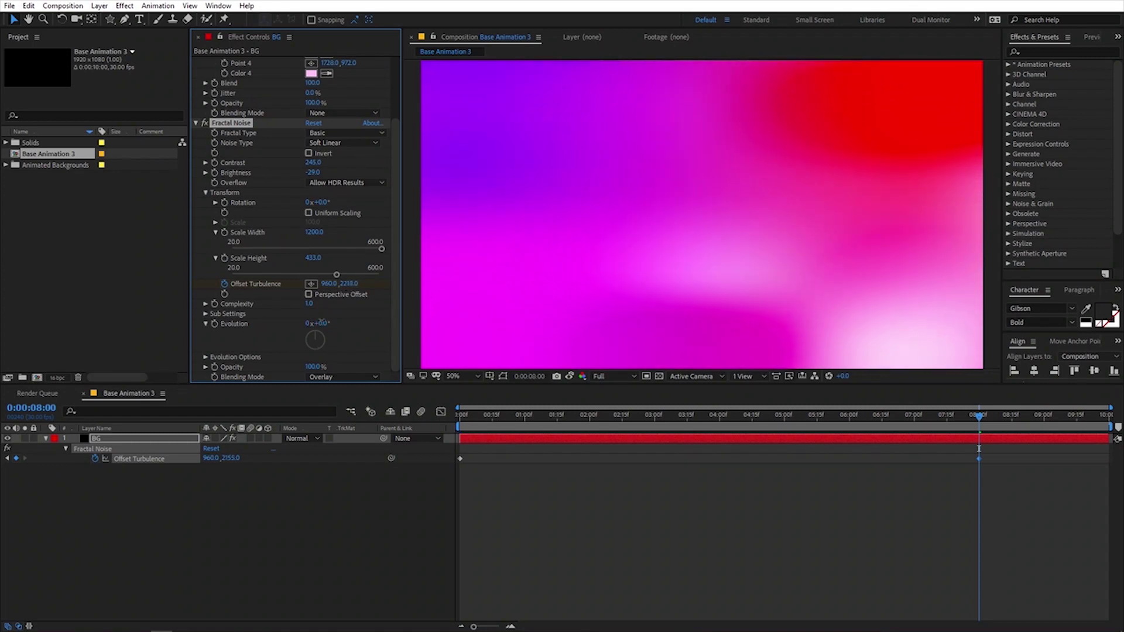
pyautogui.moveTo(321, 321); pyautogui.dragTo(282, 324)
# - Preview the Offset Turbulence animation from the first frame
pyautogui.moveTo(514, 419); pyautogui.dragTo(247, 432)
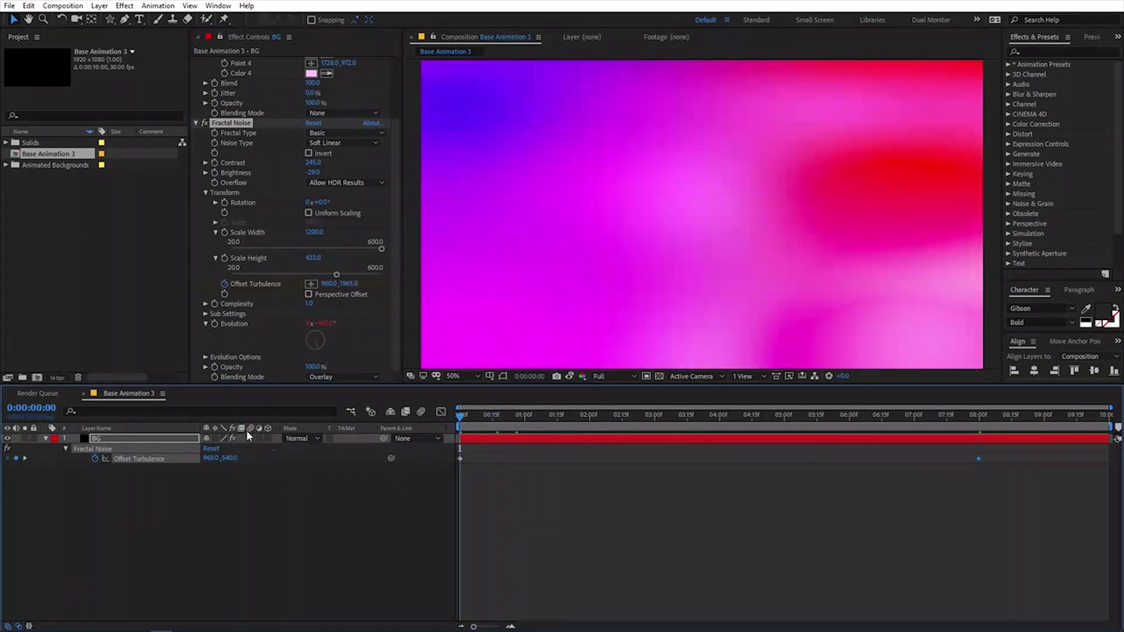
pyautogui.press('space')
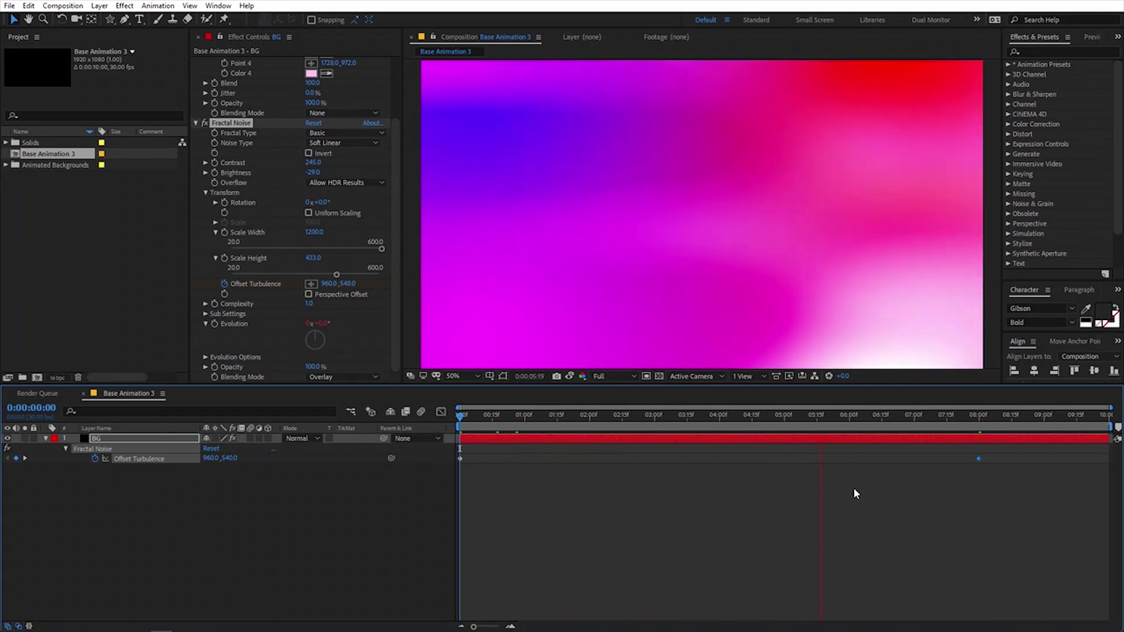
pyautogui.press('space')
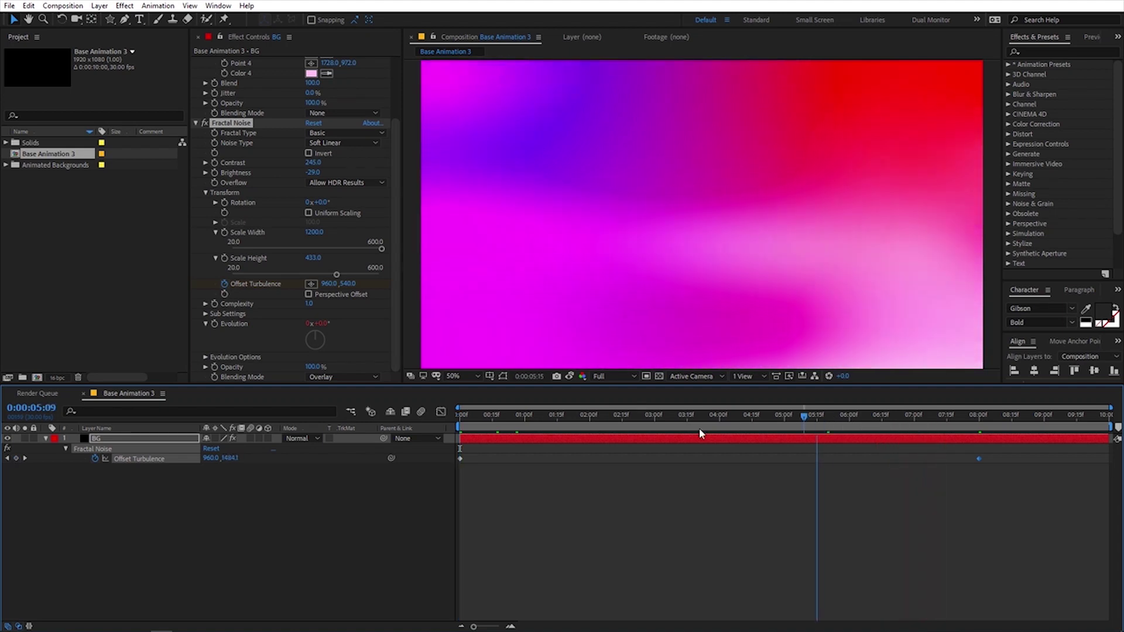
# - Find the Twirl effect and apply it to the BG layer, with the time at the first frame
pyautogui.press('Home')
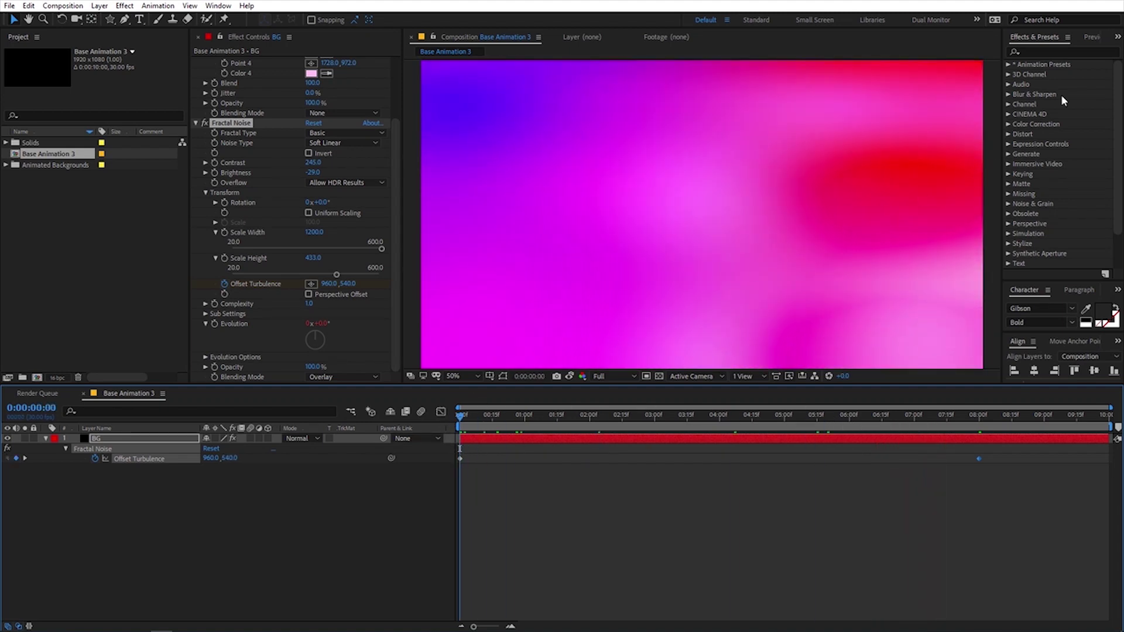
pyautogui.click(1059, 53)
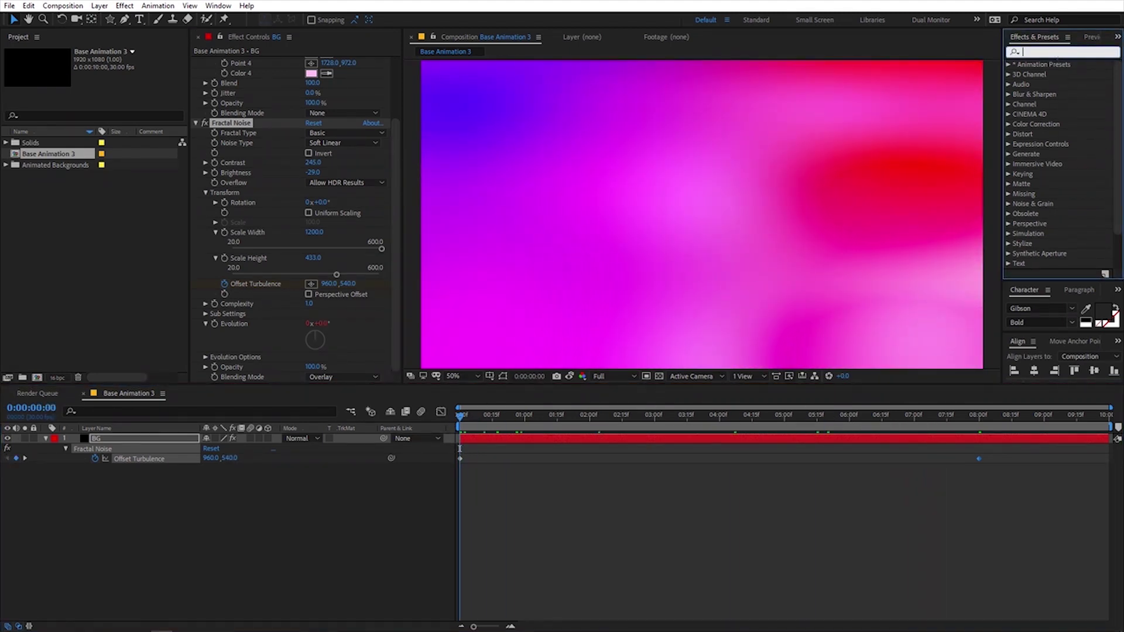
pyautogui.write('twirl')
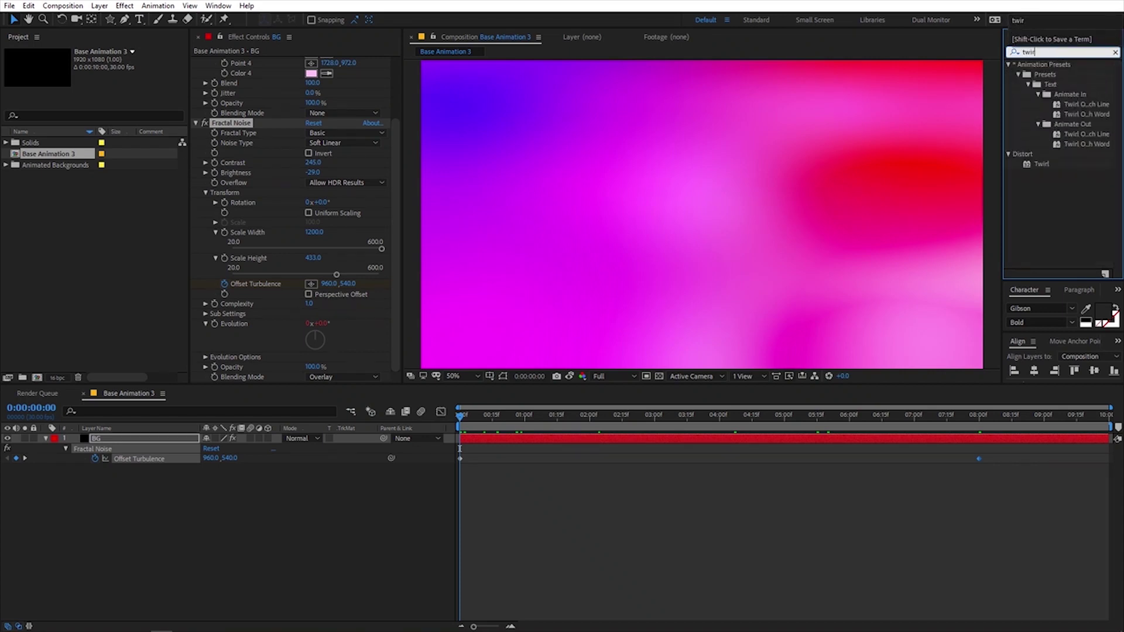
pyautogui.moveTo(1038, 164); pyautogui.dragTo(136, 439)
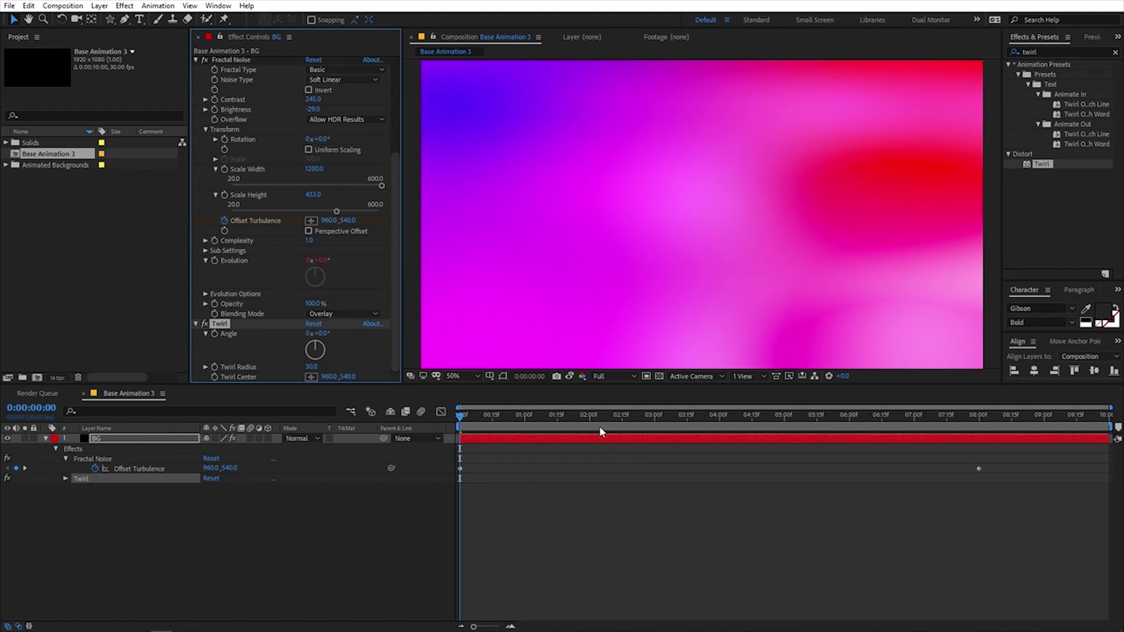
# - Set the Twirl angle to 246° and its radius to 45, judging the swirl at 0:00:03:16
pyautogui.moveTo(599, 426); pyautogui.dragTo(689, 432)
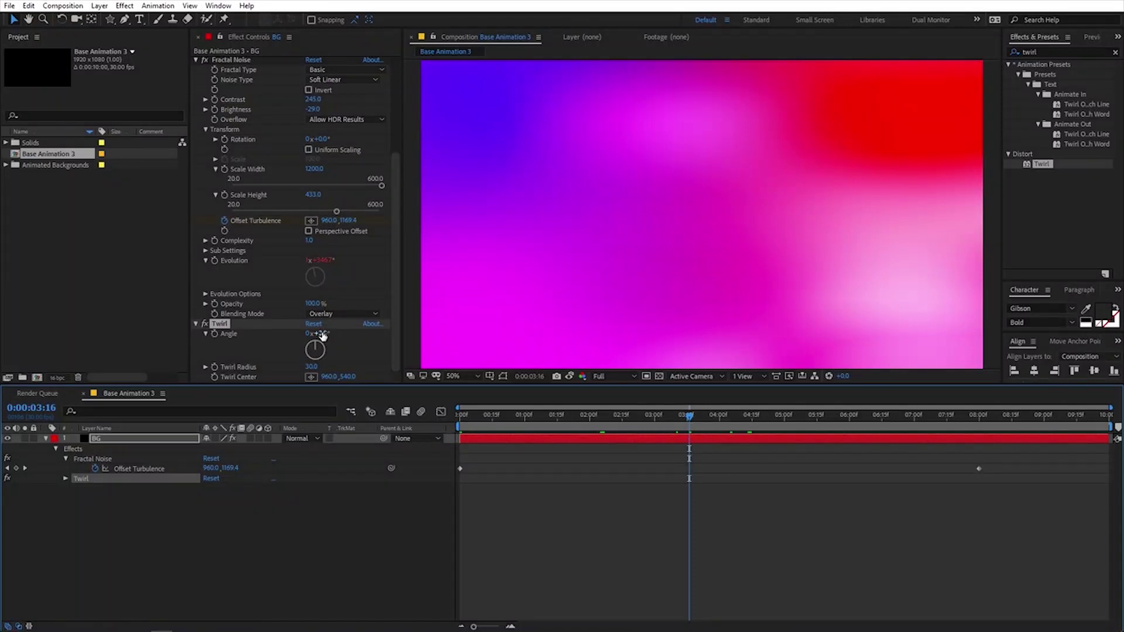
pyautogui.moveTo(323, 333); pyautogui.dragTo(440, 334)
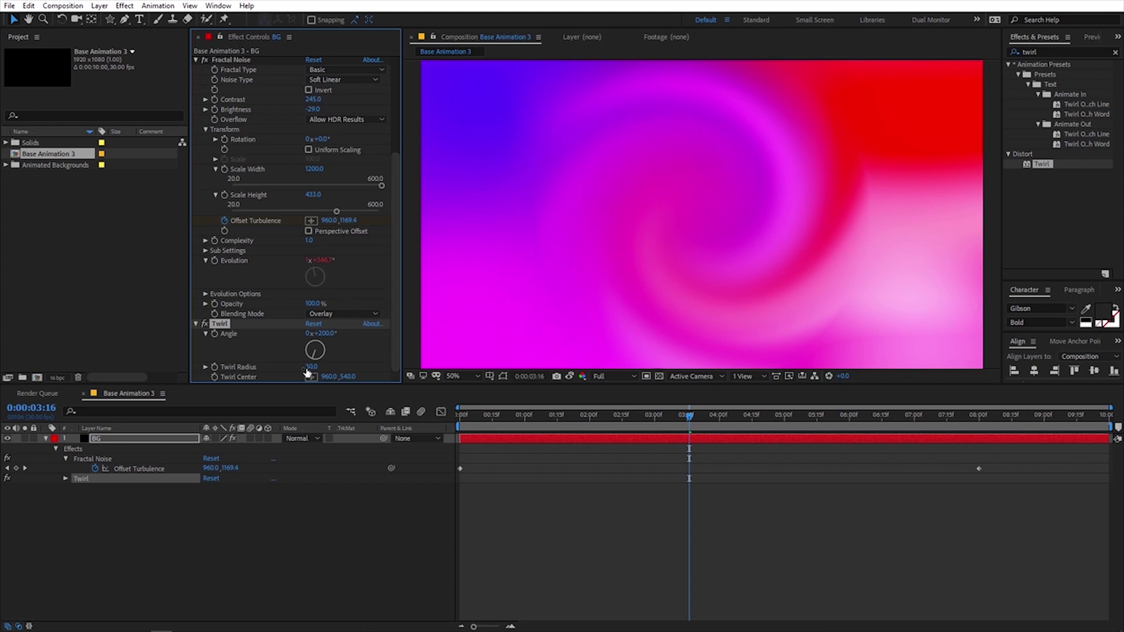
pyautogui.moveTo(307, 369); pyautogui.dragTo(353, 332)
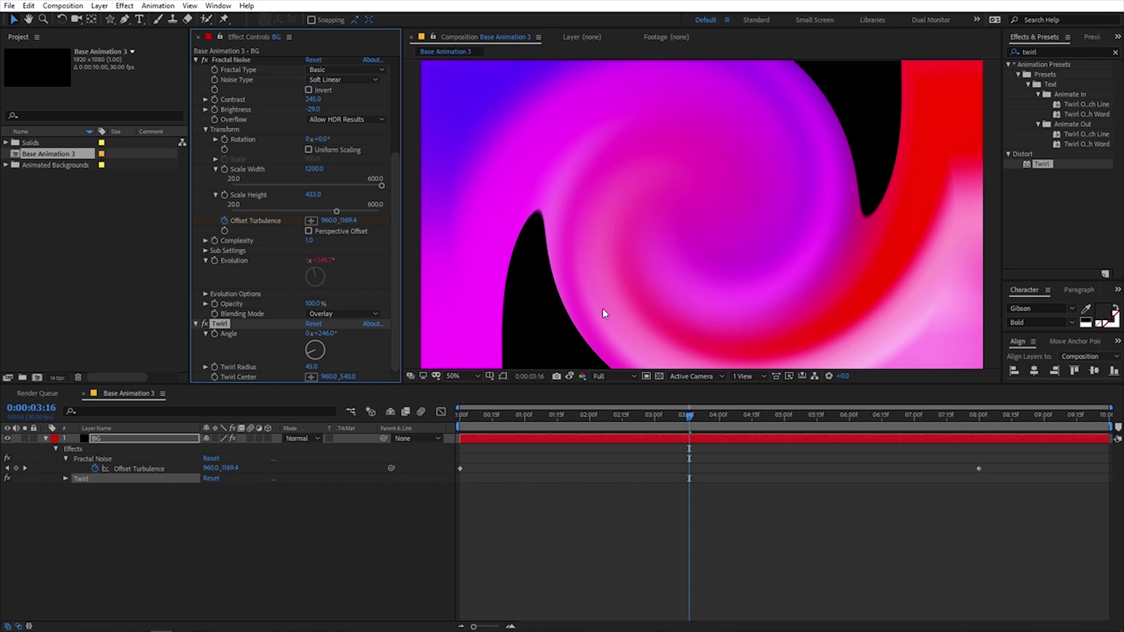
# - Scale the BG layer up to 201% so the twirled image fills the whole composition
pyautogui.click(117, 440)
pyautogui.press('s')
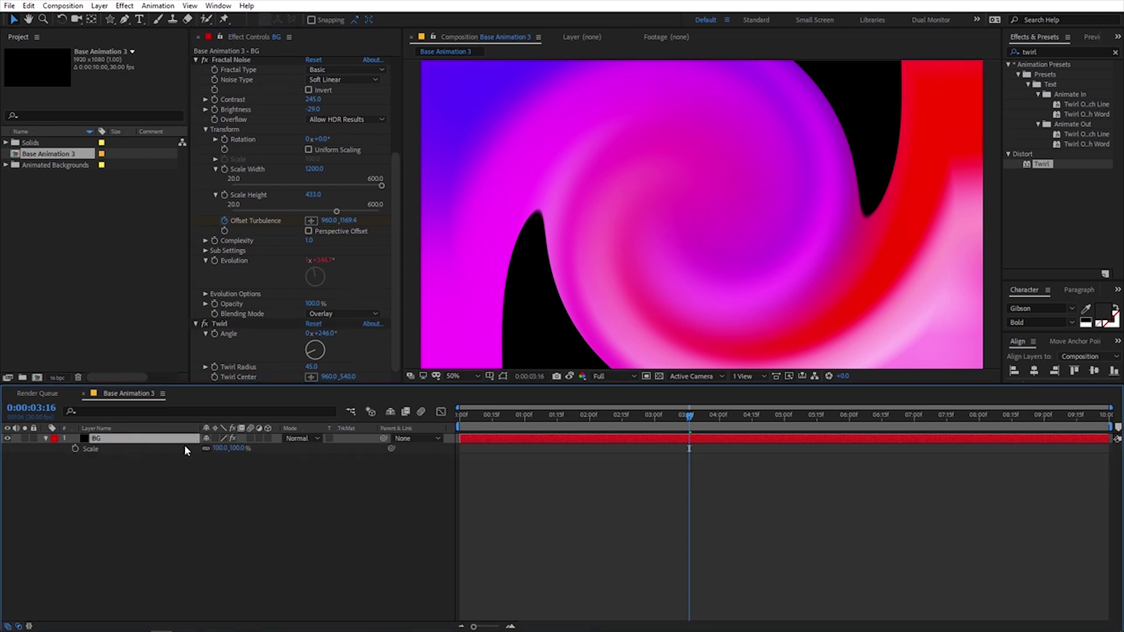
pyautogui.scroll(-2, 586, 283)
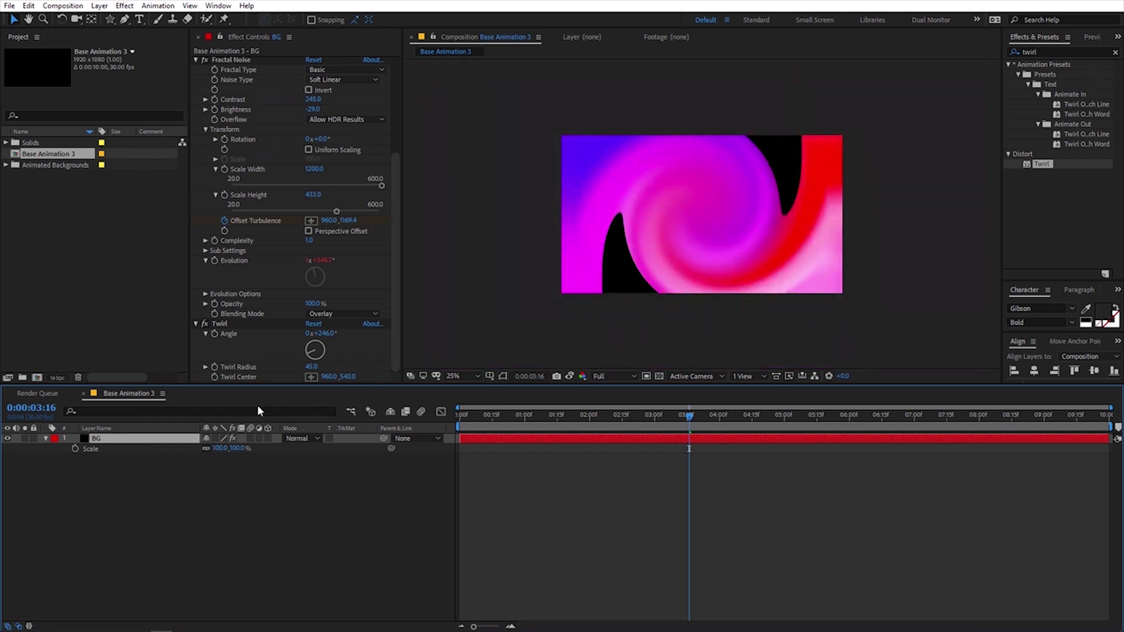
pyautogui.moveTo(225, 451); pyautogui.dragTo(286, 459)
pyautogui.click(291, 456)
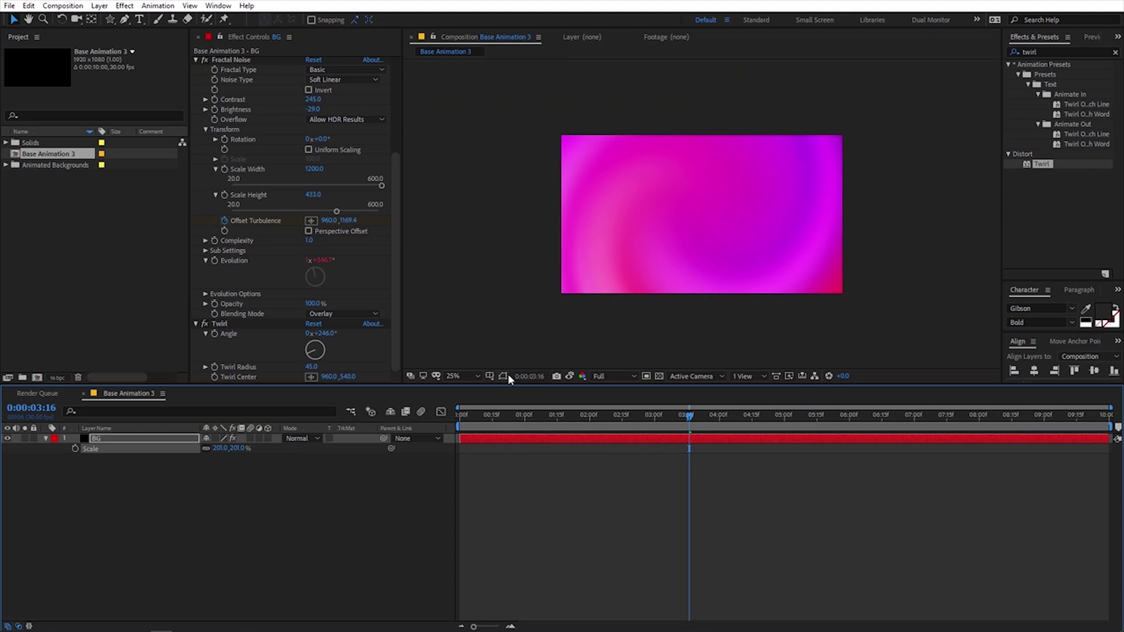
# - Show the layer outlines in the composition view and preview the twirled animation over its first seconds
pyautogui.press(',')
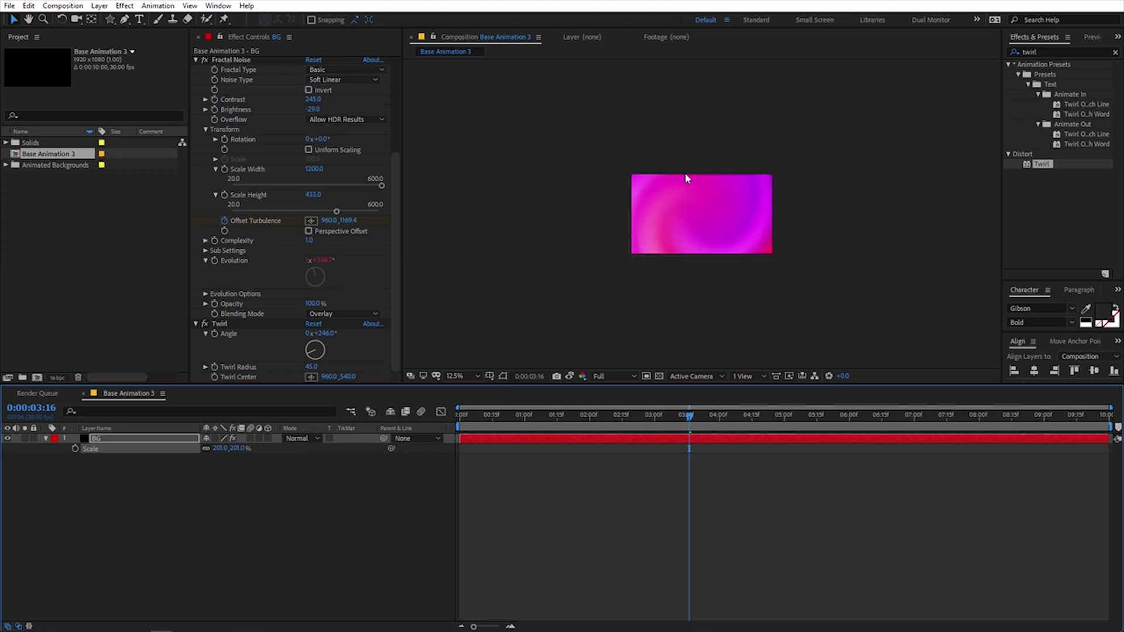
pyautogui.click(504, 379)
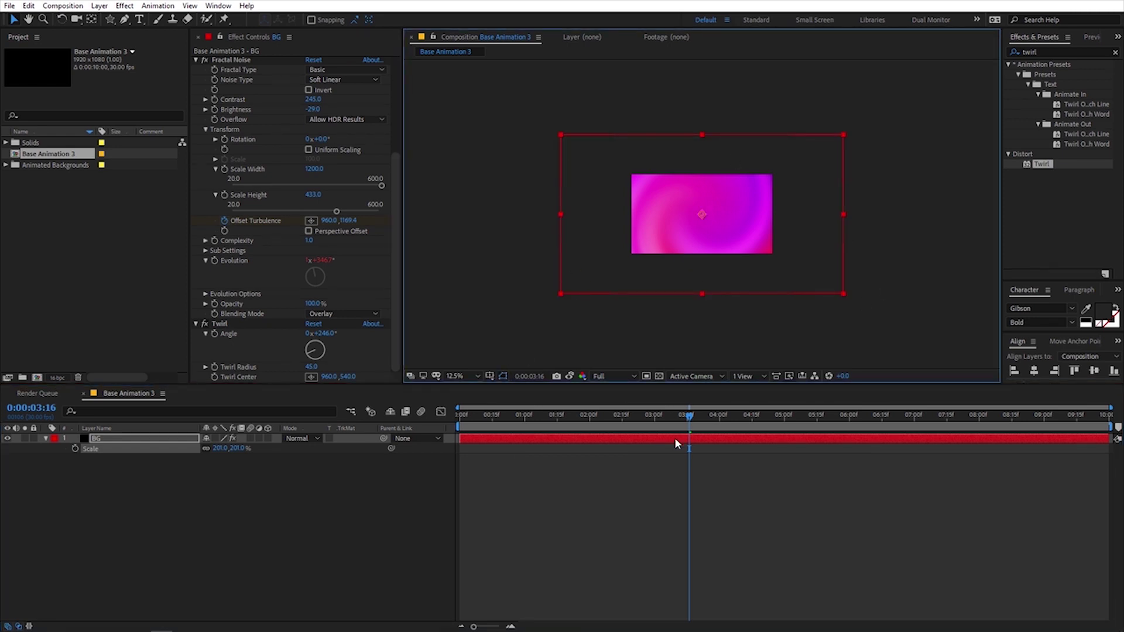
pyautogui.press('.')
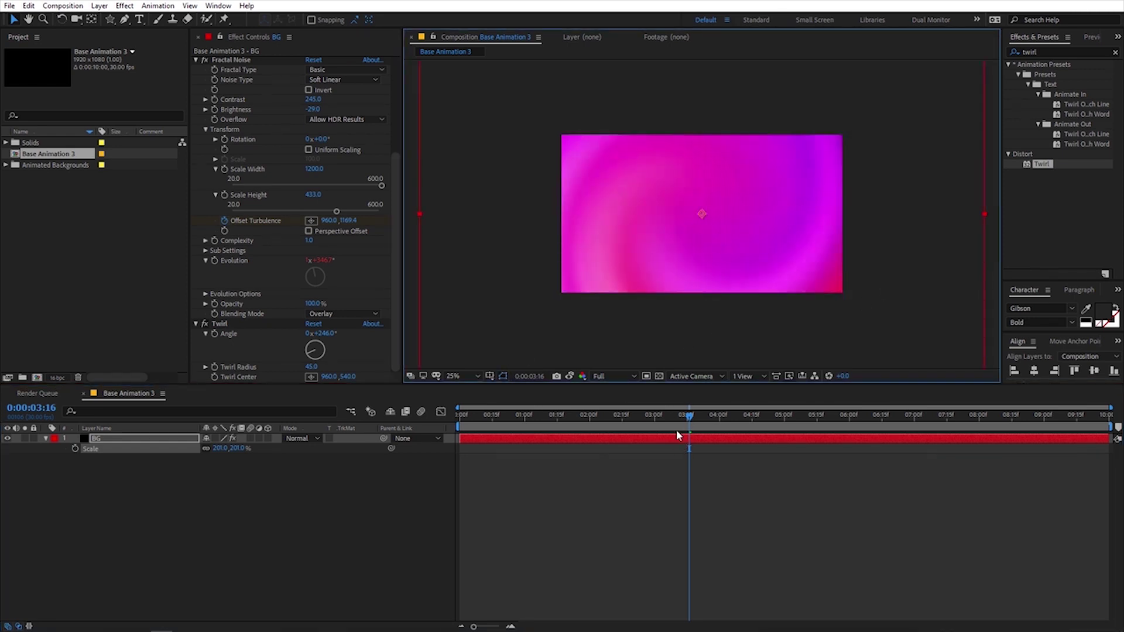
pyautogui.press('space')
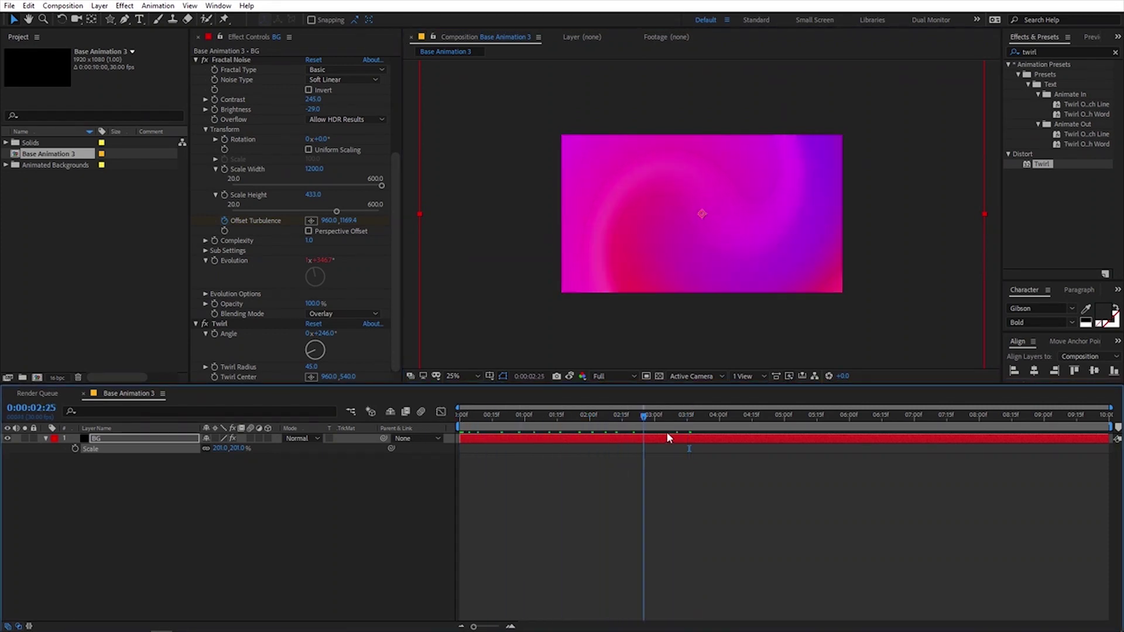
pyautogui.moveTo(667, 431); pyautogui.dragTo(535, 430)
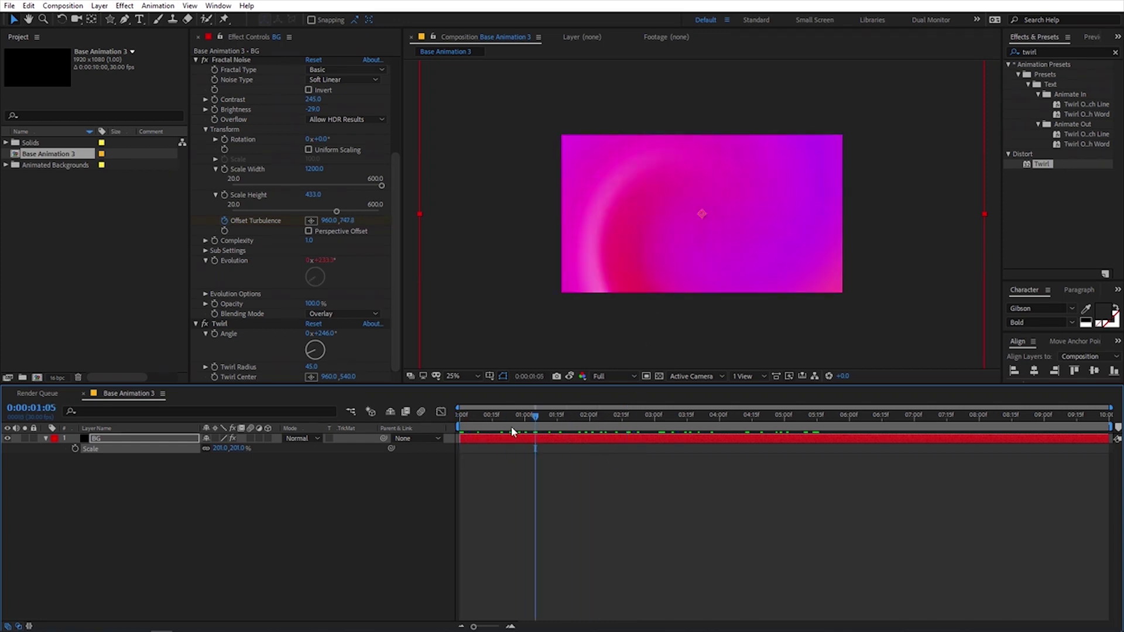
# - Move the four points of the 4-Color Gradient inward to the corners of the composition frame and check the new colour spread
pyautogui.scroll(4, 297, 164)
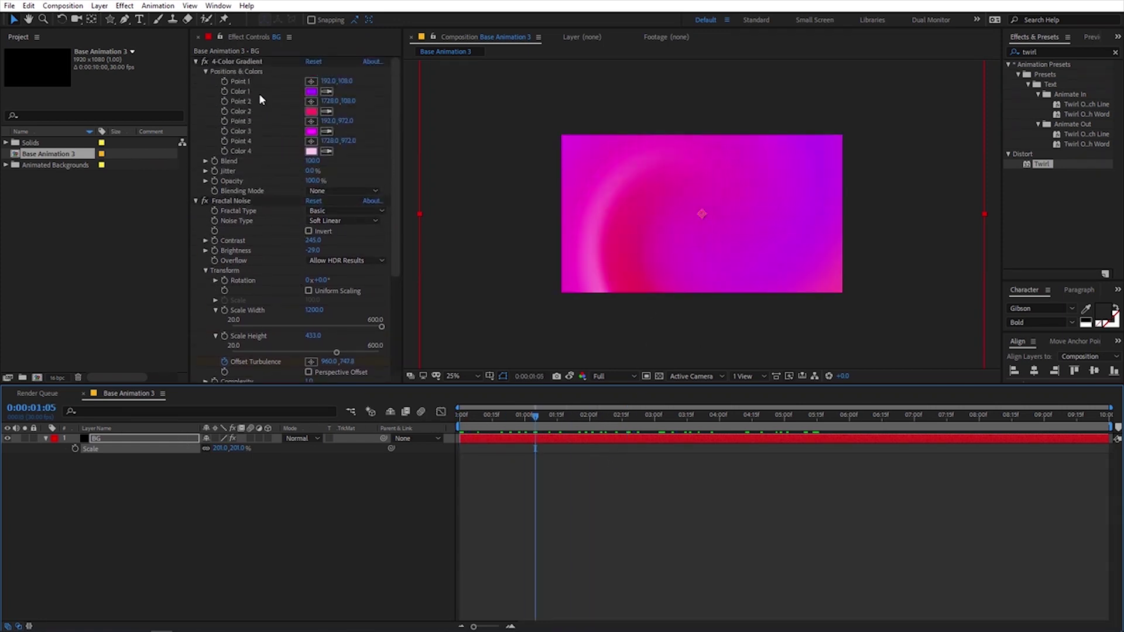
pyautogui.click(241, 61)
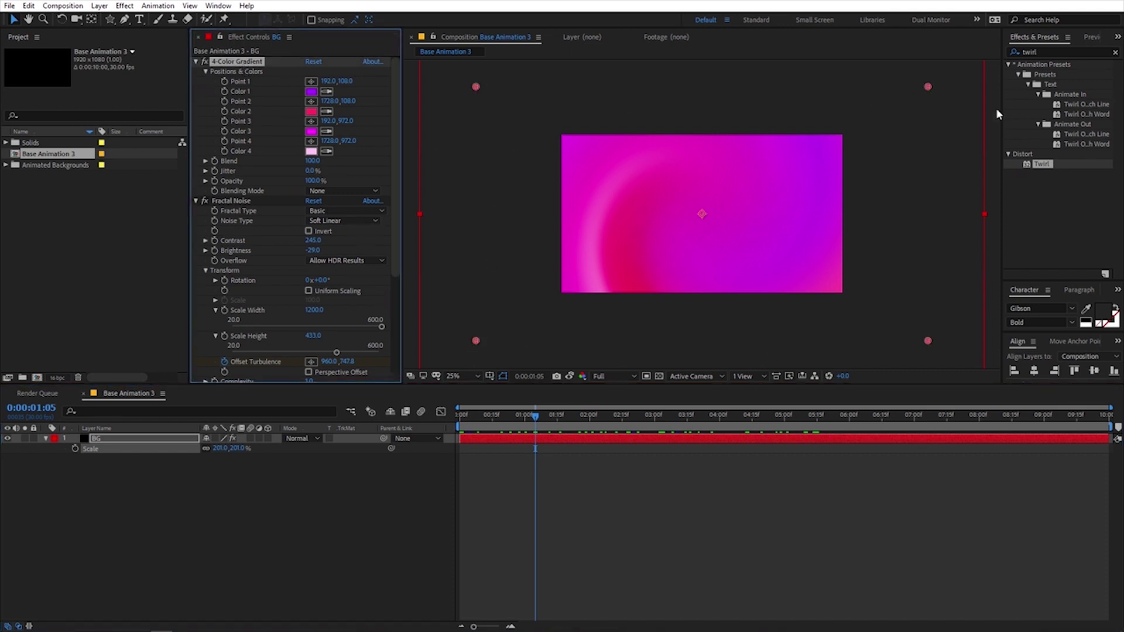
pyautogui.moveTo(477, 86); pyautogui.dragTo(561, 133)
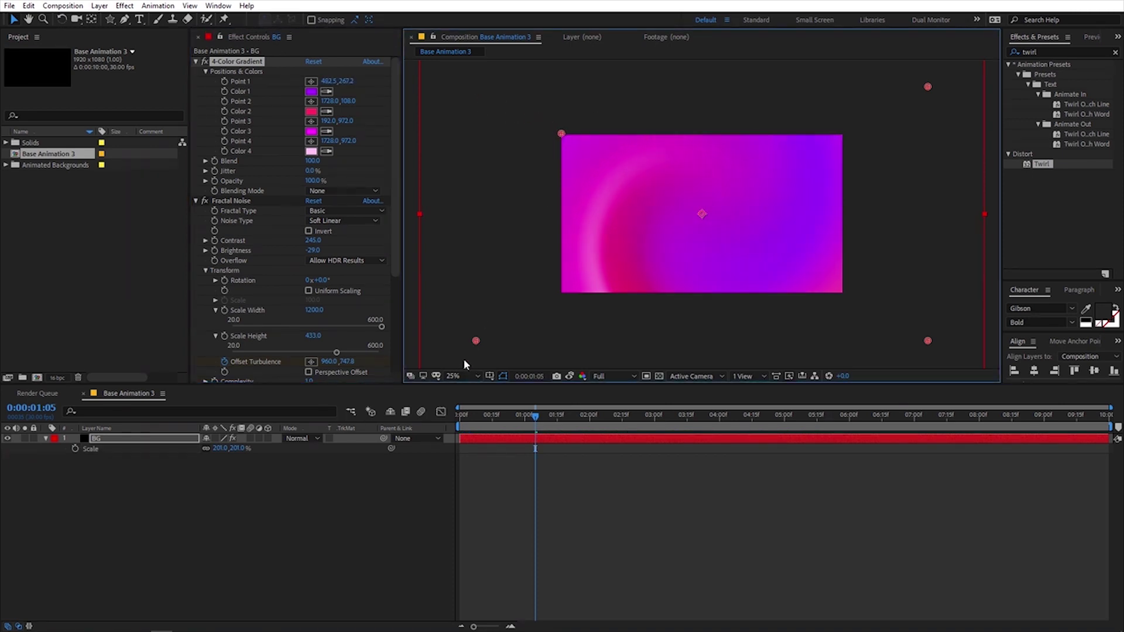
pyautogui.moveTo(474, 345); pyautogui.dragTo(554, 304)
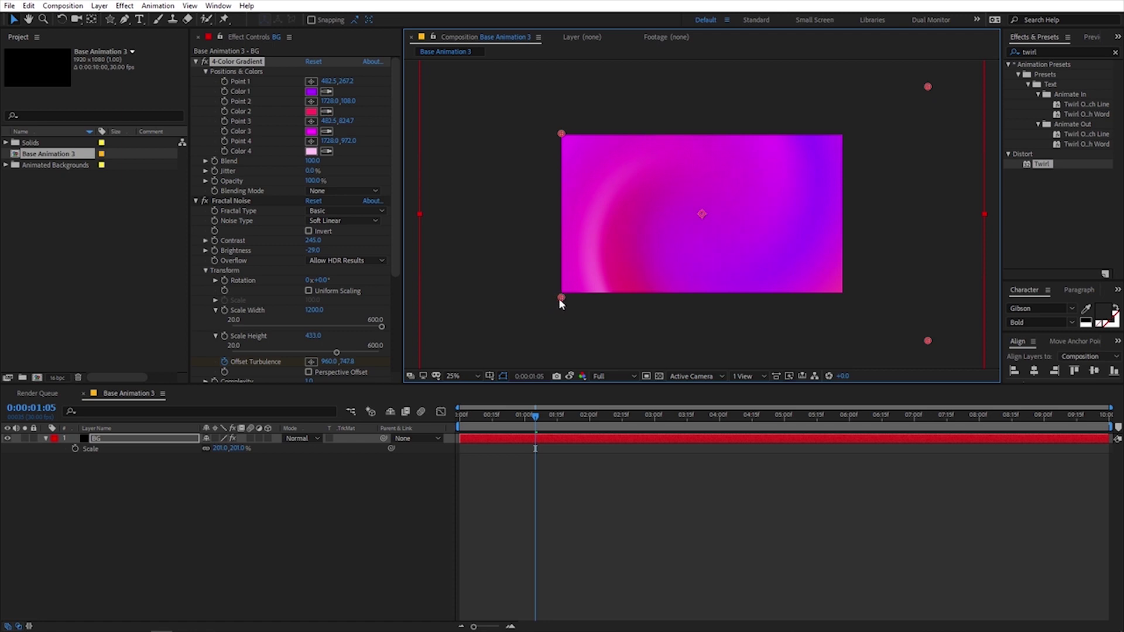
pyautogui.moveTo(928, 87); pyautogui.dragTo(845, 132)
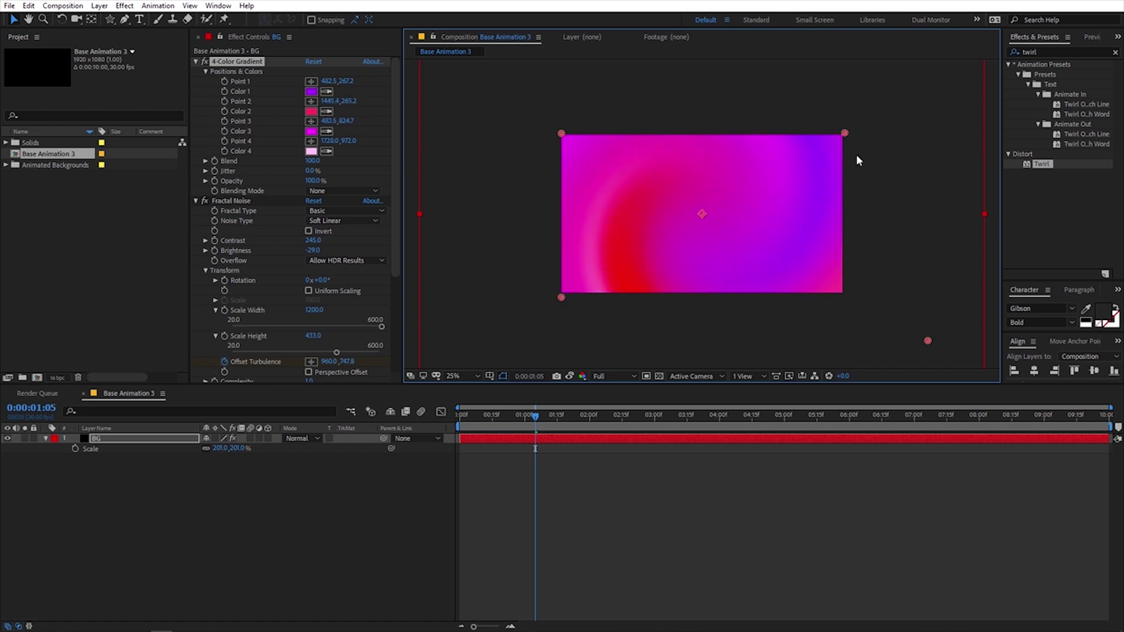
pyautogui.moveTo(928, 340); pyautogui.dragTo(843, 293)
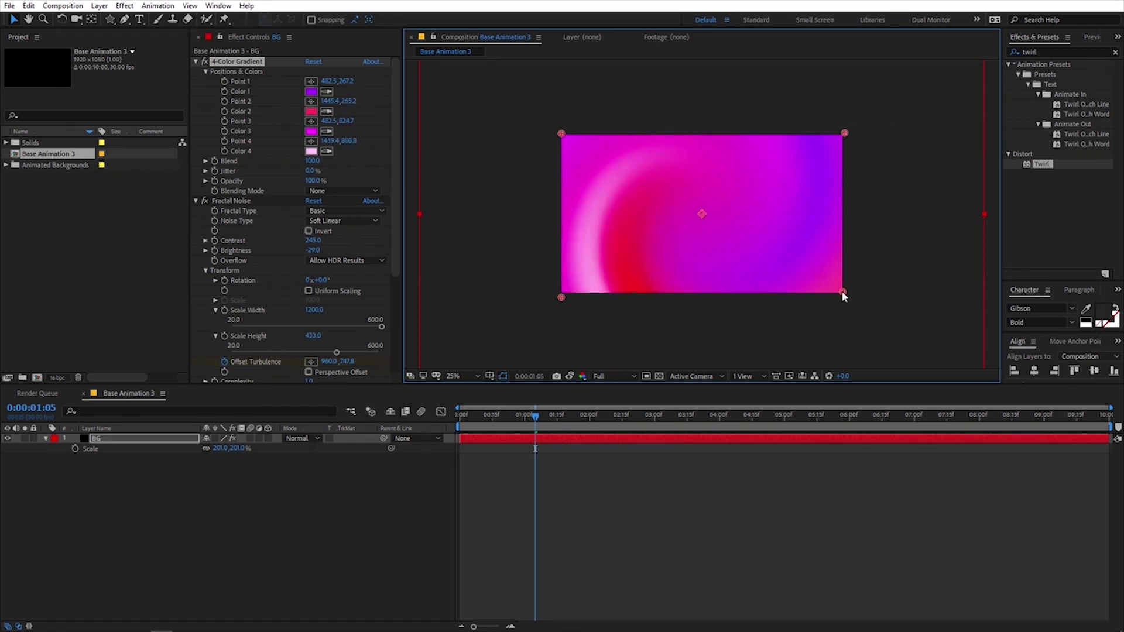
pyautogui.moveTo(540, 431); pyautogui.dragTo(596, 427)
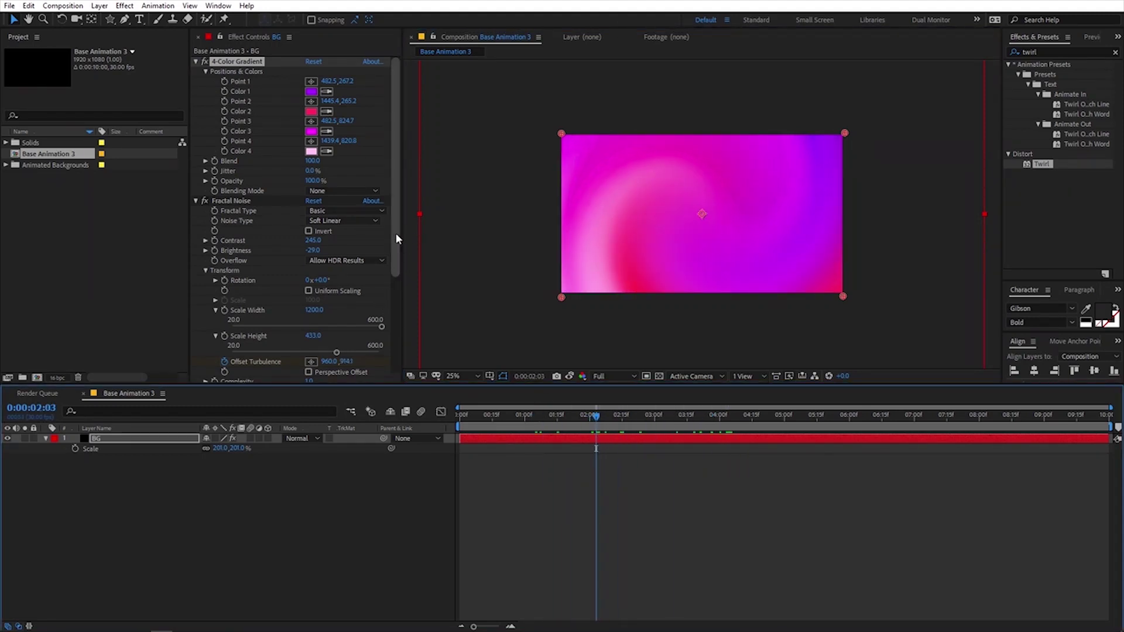
# - Keyframe the BG layer's Rotation from 0° at the first frame to 172° at 0:00:08:00
pyautogui.moveTo(395, 233); pyautogui.dragTo(463, 358)
pyautogui.press('Home')
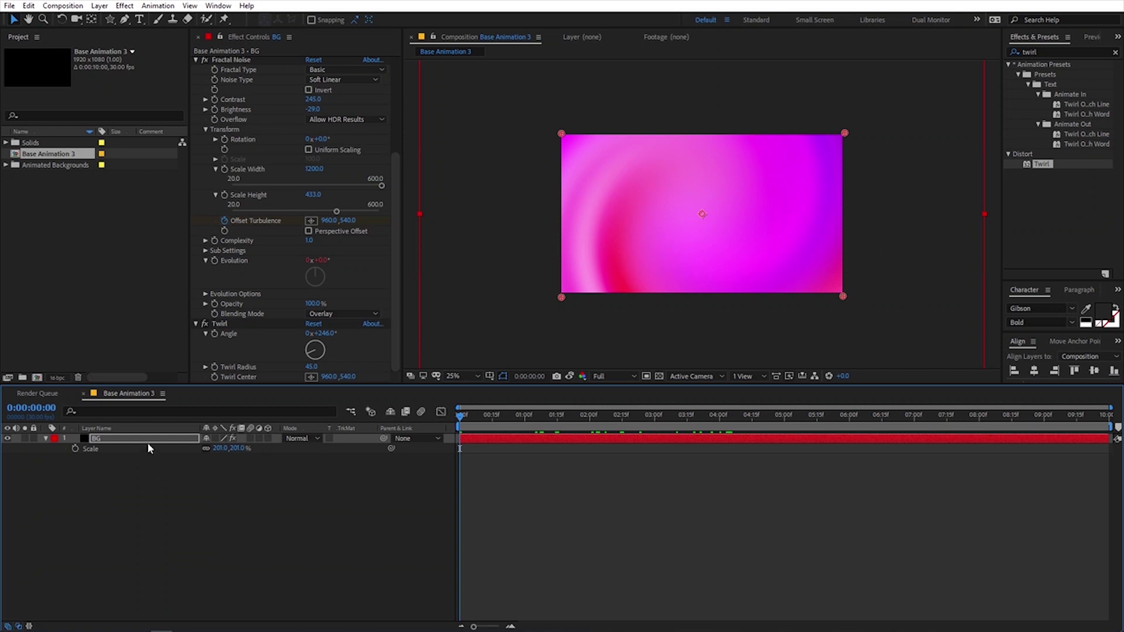
pyautogui.press('Return')
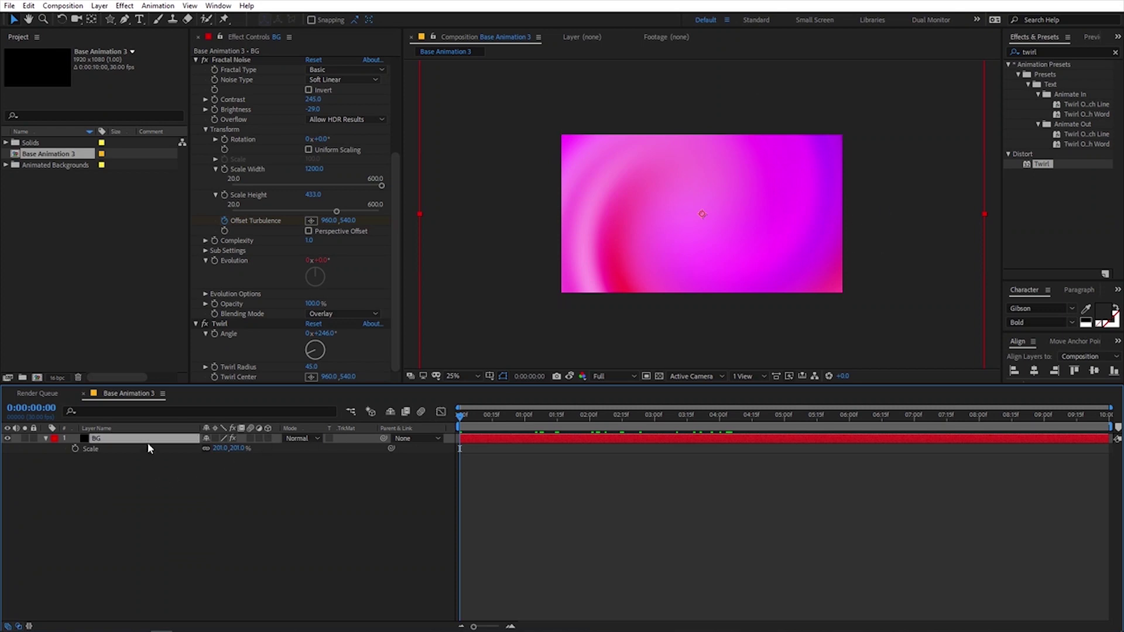
pyautogui.press('r')
pyautogui.click(76, 449)
pyautogui.moveTo(527, 414); pyautogui.dragTo(981, 449)
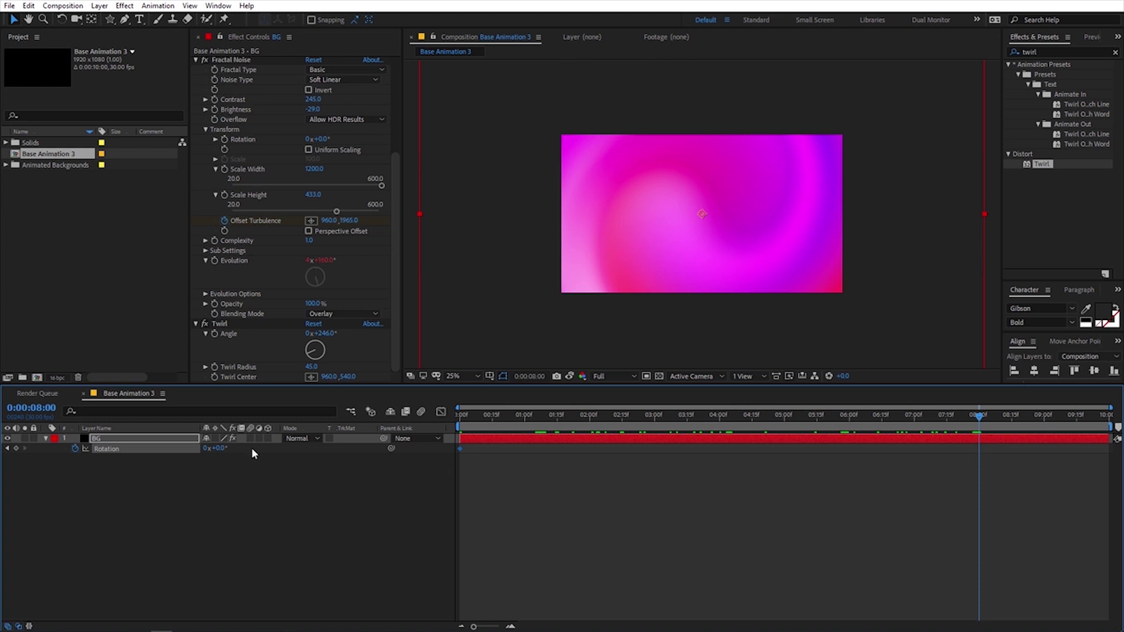
pyautogui.moveTo(223, 449); pyautogui.dragTo(330, 454)
# - Examine the composition's corners up close while scrubbing the rotation, looking for gaps in the layer's coverage
pyautogui.moveTo(695, 416); pyautogui.dragTo(919, 432)
pyautogui.scroll(3, 629, 330)
pyautogui.press('space')
pyautogui.moveTo(510, 293); pyautogui.dragTo(663, 154)
pyautogui.scroll(1, 597, 124)
pyautogui.press('space')
pyautogui.moveTo(578, 146); pyautogui.dragTo(582, 214)
pyautogui.moveTo(921, 422); pyautogui.dragTo(937, 419)
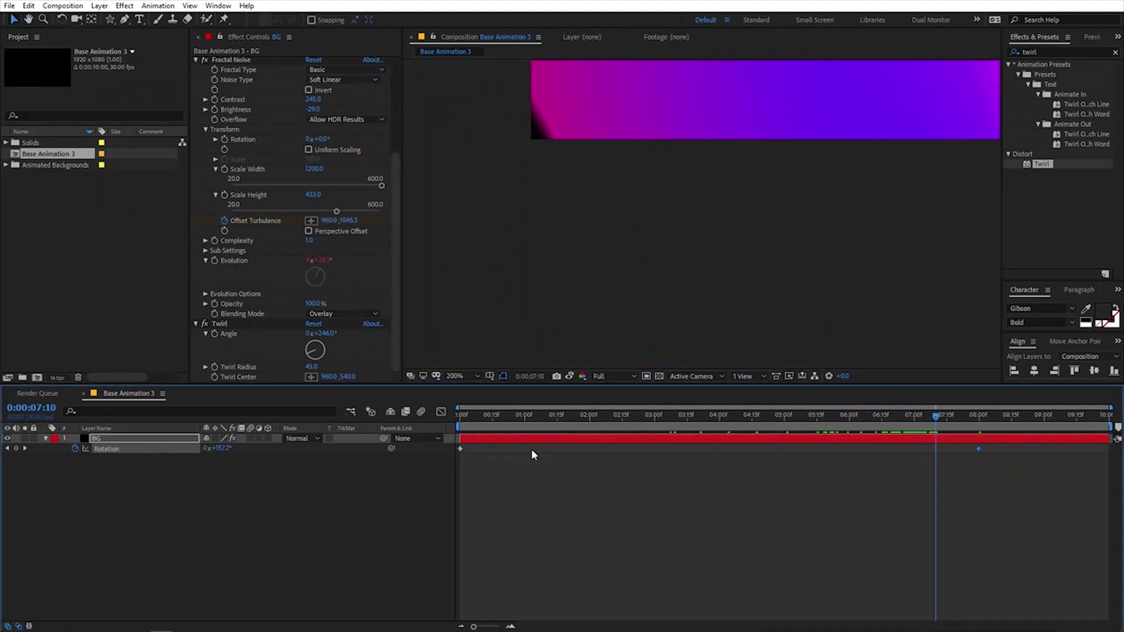
# - Increase the BG layer's scale to 207% to cover the exposed corner, and fit the composition in the view
pyautogui.click(124, 439)
pyautogui.press('s')
pyautogui.moveTo(220, 449); pyautogui.dragTo(244, 449)
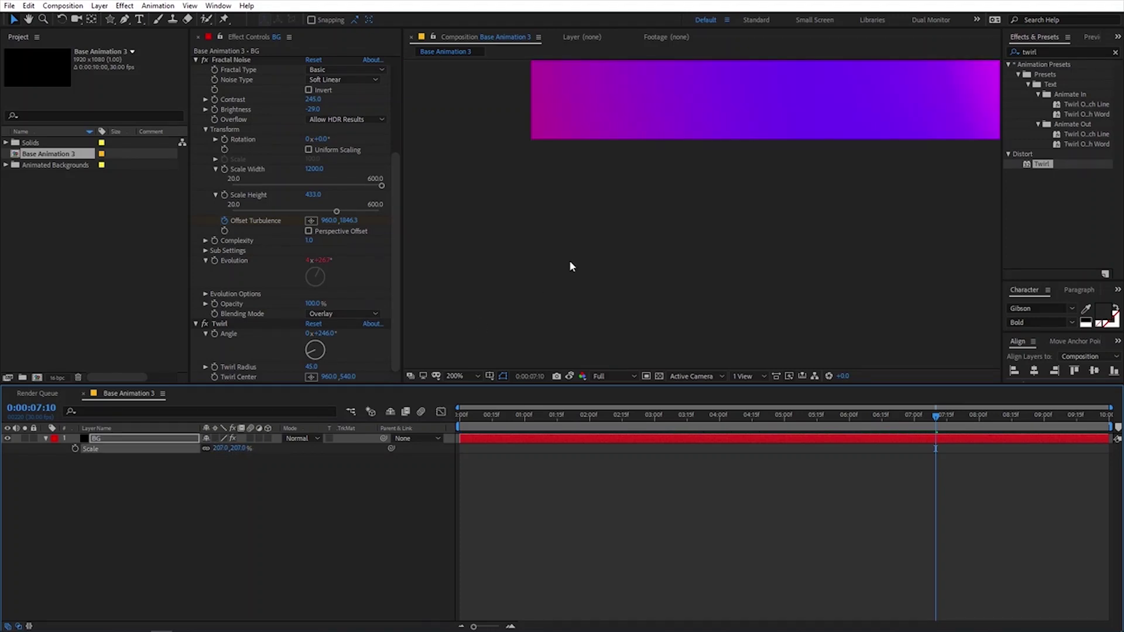
pyautogui.click(461, 376)
pyautogui.click(475, 396)
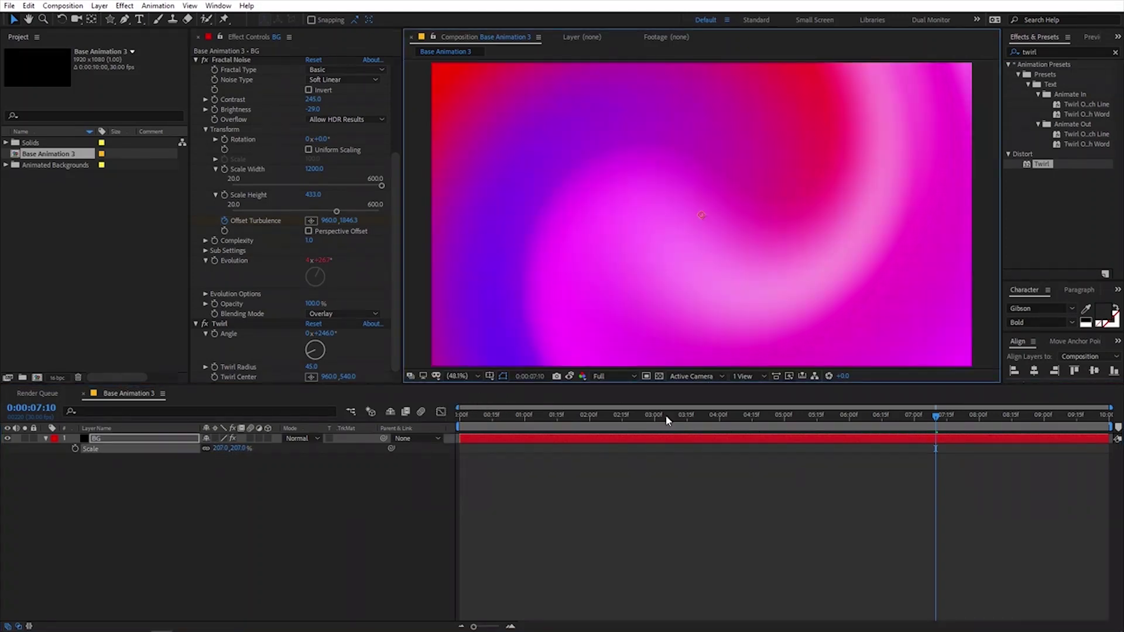
# - Preview the rotation from the first frame, and change its keyframe at 0:00:08:00 to 334°
pyautogui.press('Home')
pyautogui.press('space')
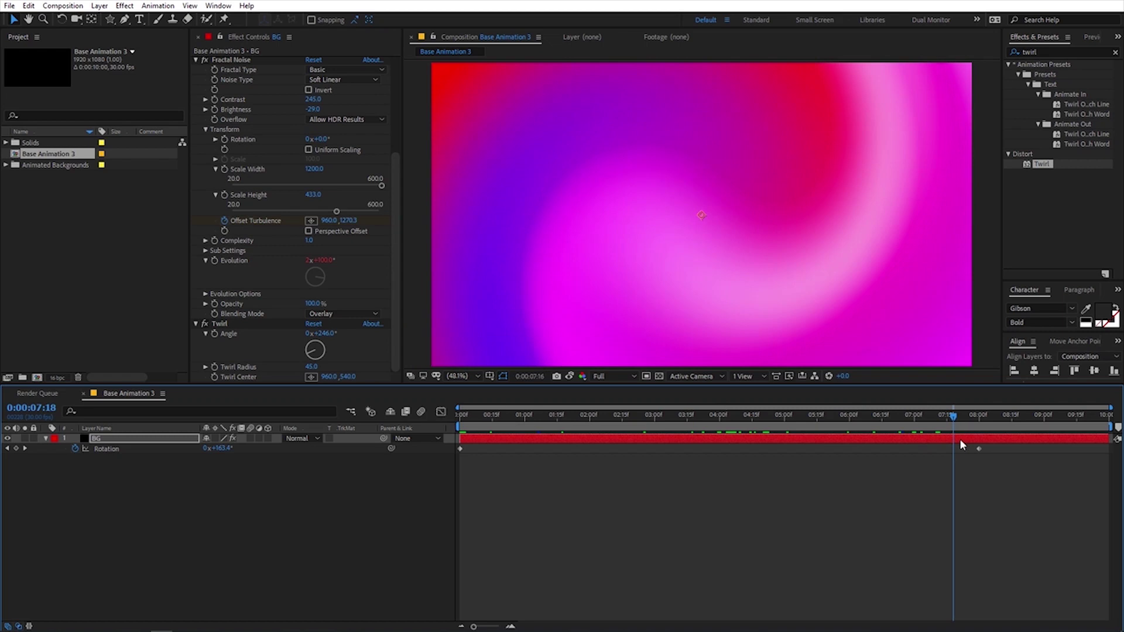
pyautogui.moveTo(960, 440); pyautogui.dragTo(976, 439)
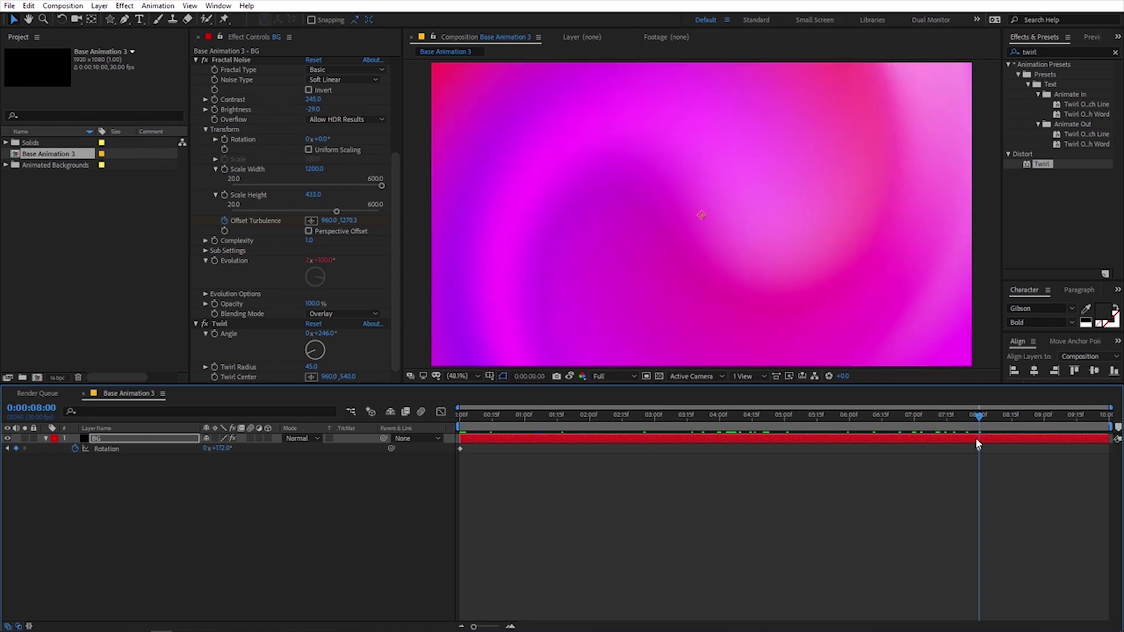
pyautogui.moveTo(222, 449); pyautogui.dragTo(357, 450)
# - Preview the faster rotation from the first frame and scrub through it to check the motion and the layer's coverage
pyautogui.press('Home')
pyautogui.press('space')
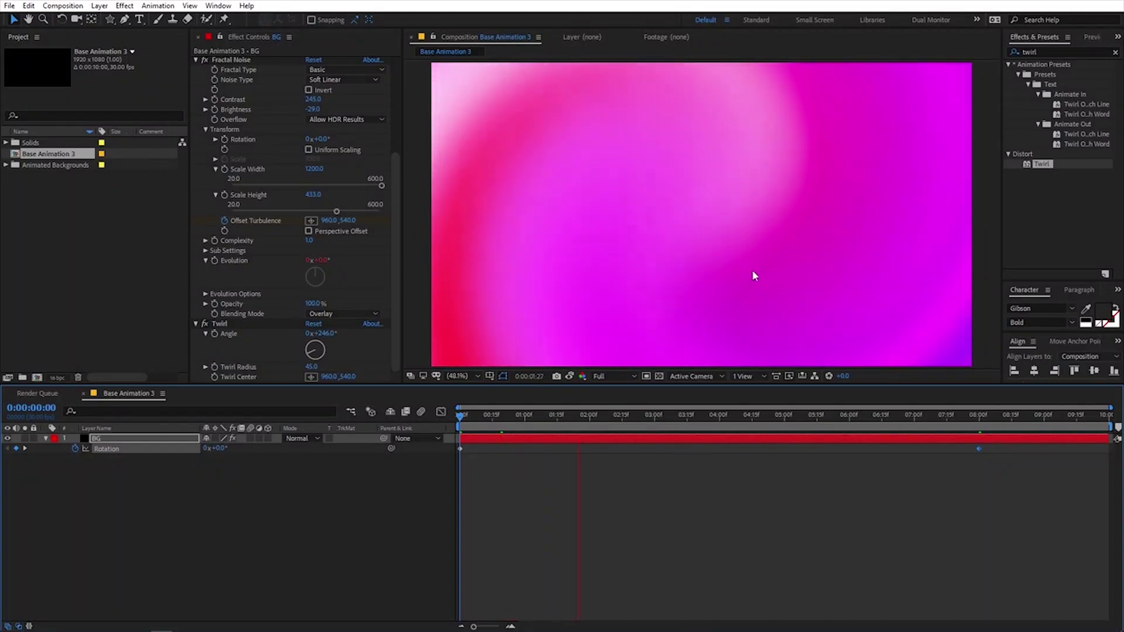
pyautogui.scroll(-2, 781, 275)
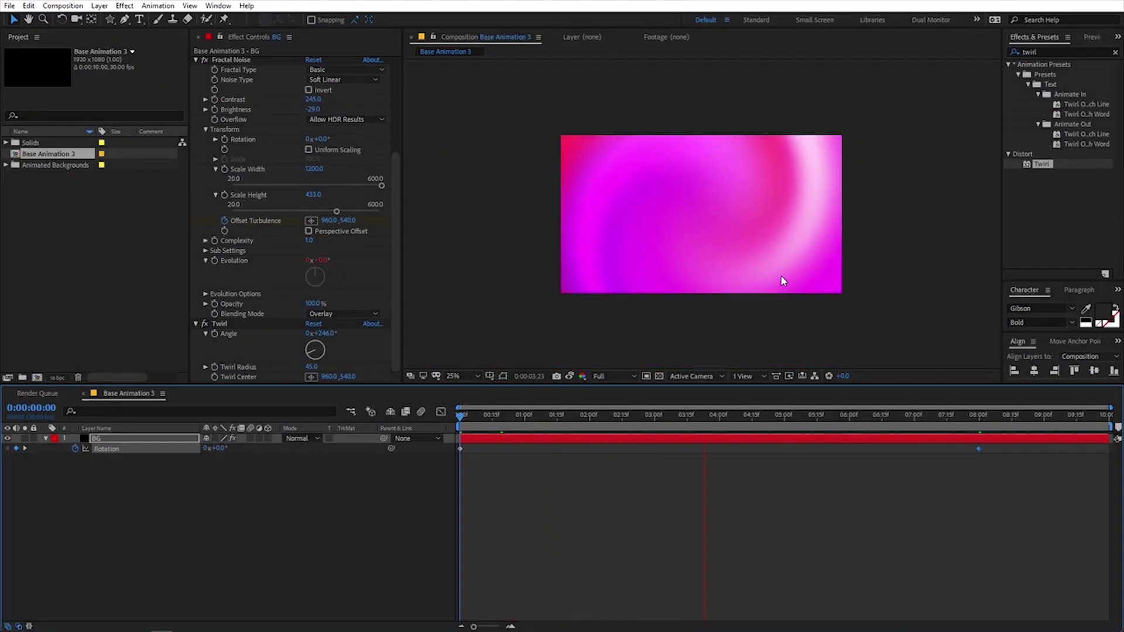
pyautogui.scroll(2, 781, 275)
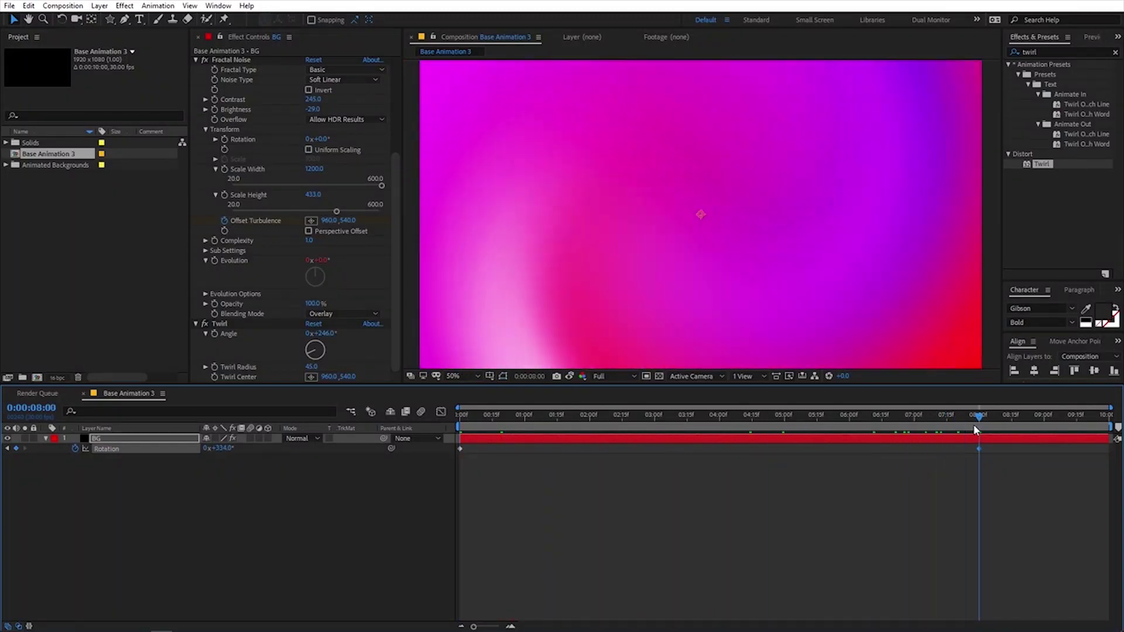
pyautogui.press('space')
pyautogui.moveTo(580, 448); pyautogui.dragTo(677, 439)
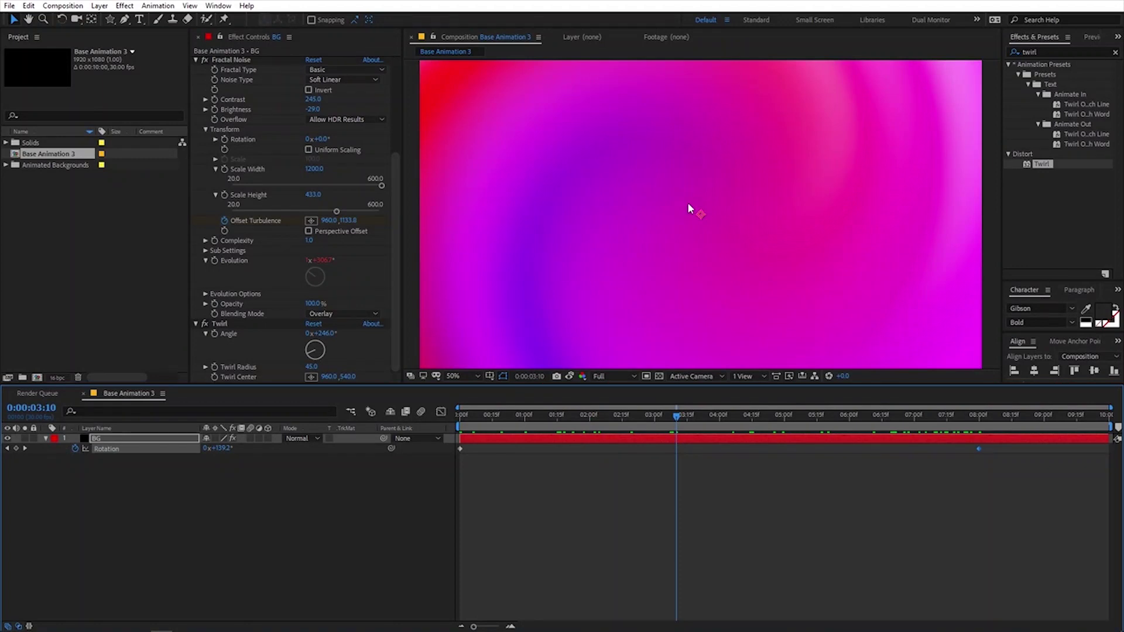
pyautogui.scroll(-2, 747, 210)
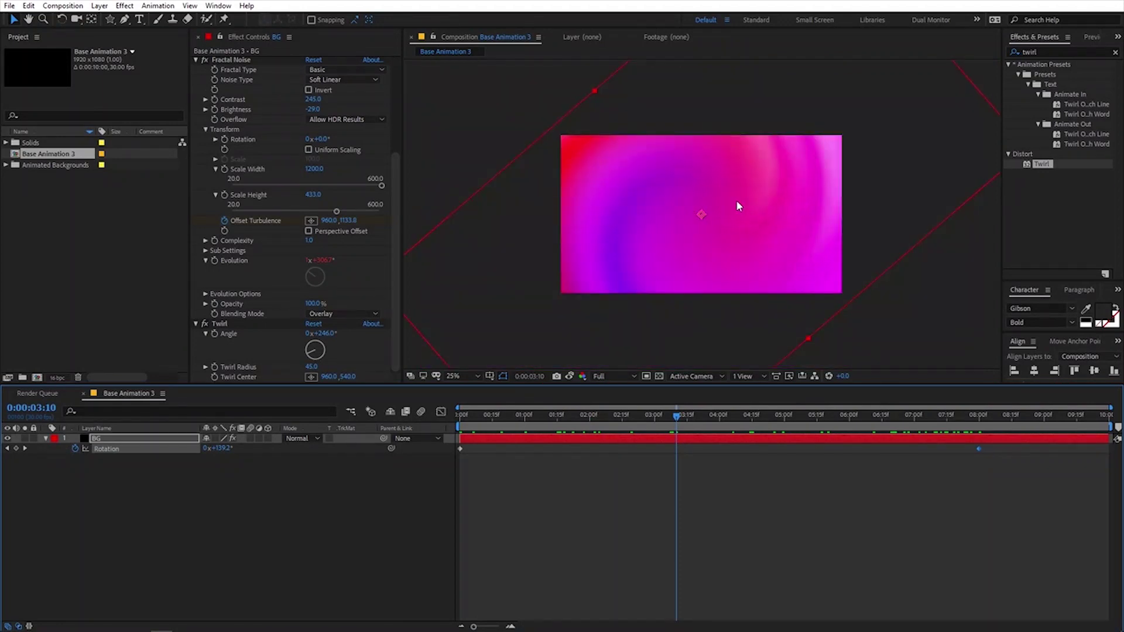
# - Raise the Fractal Noise complexity on the BG layer to 3.2
pyautogui.scroll(2, 738, 205)
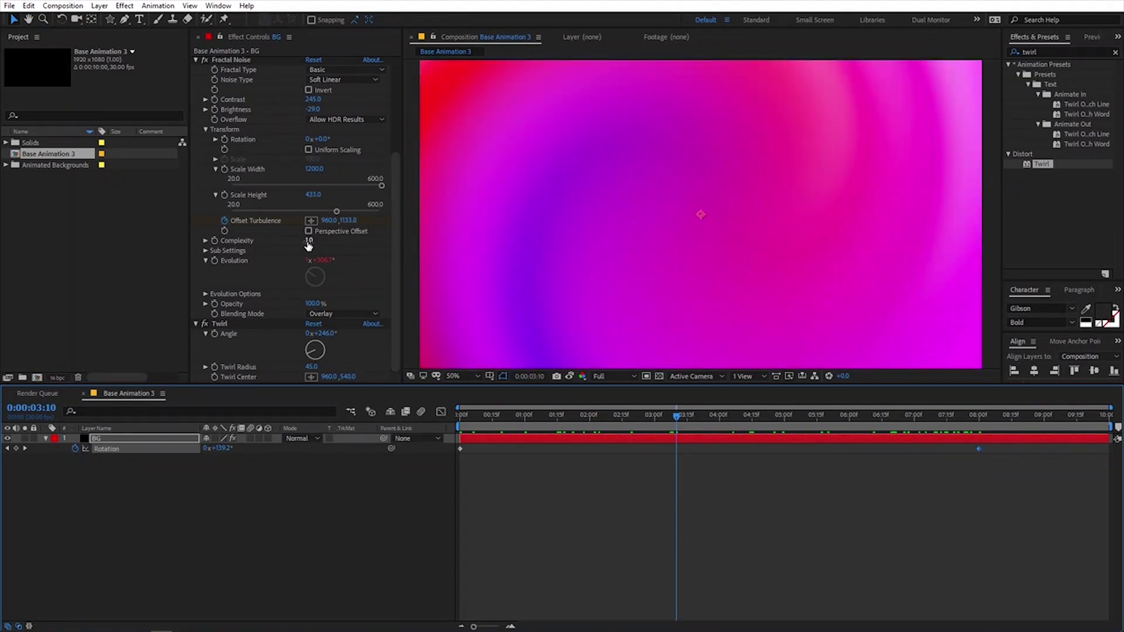
pyautogui.moveTo(310, 246); pyautogui.dragTo(432, 238)
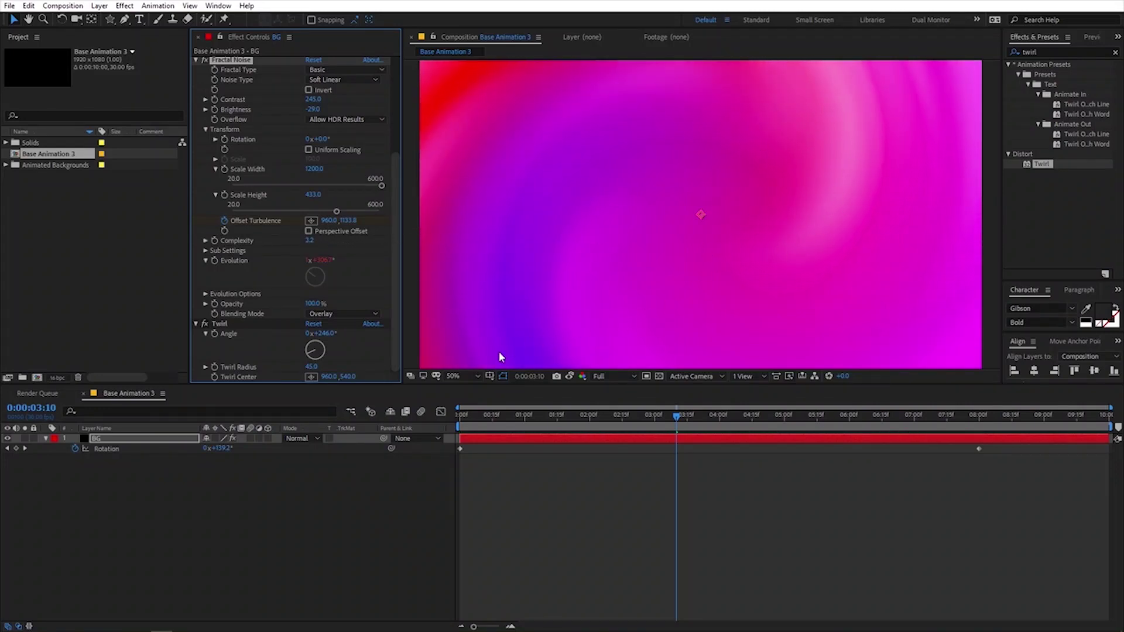
# - Change the project's color depth to 8 bits per channel
pyautogui.click(57, 381)
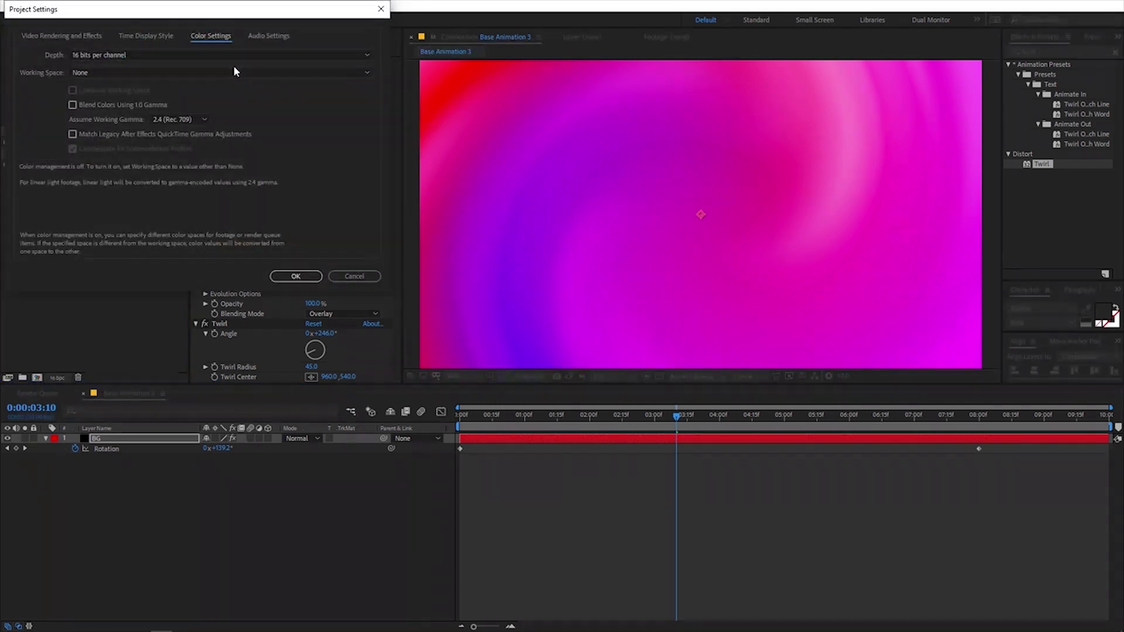
pyautogui.click(226, 53)
pyautogui.click(106, 68)
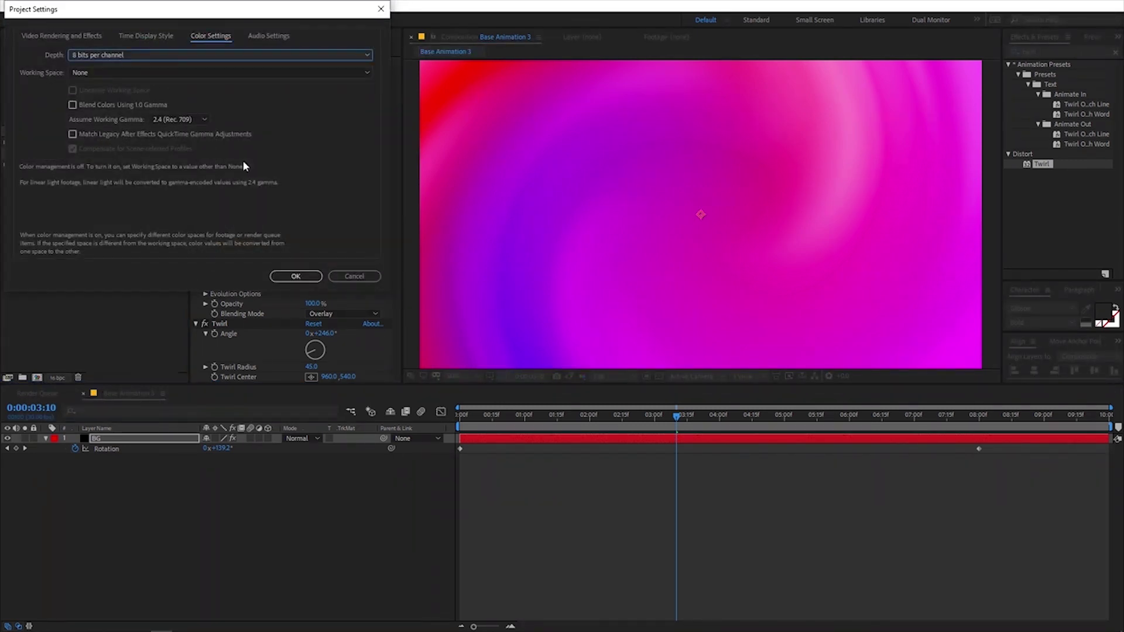
pyautogui.click(295, 277)
# - Set the project's color depth to 32 bits per channel
pyautogui.click(58, 378)
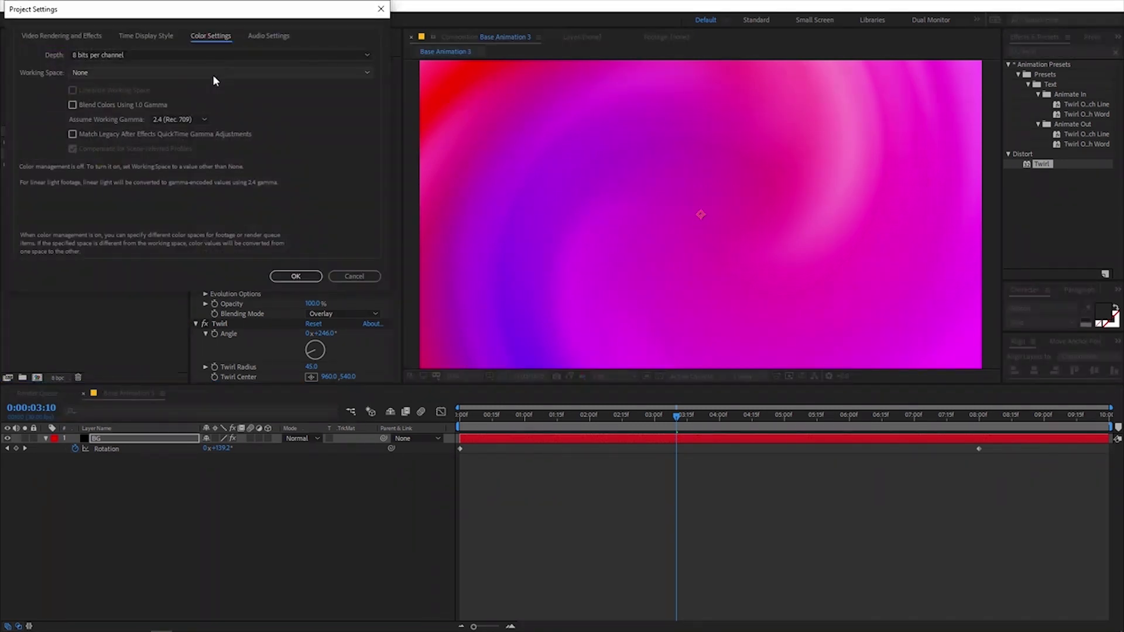
pyautogui.click(217, 55)
pyautogui.click(197, 94)
pyautogui.click(296, 276)
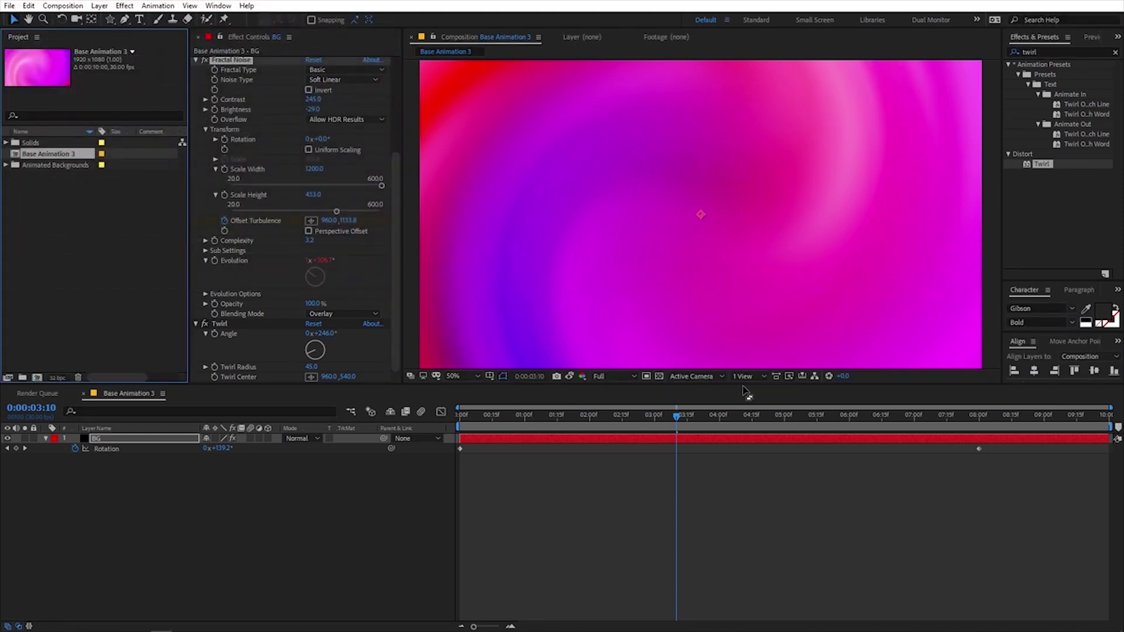
# - Scrub the animation to 0:00:05:23 and raise the Fractal Noise complexity to 5.4
pyautogui.moveTo(665, 420); pyautogui.dragTo(834, 441)
pyautogui.press('Home')
pyautogui.press('space')
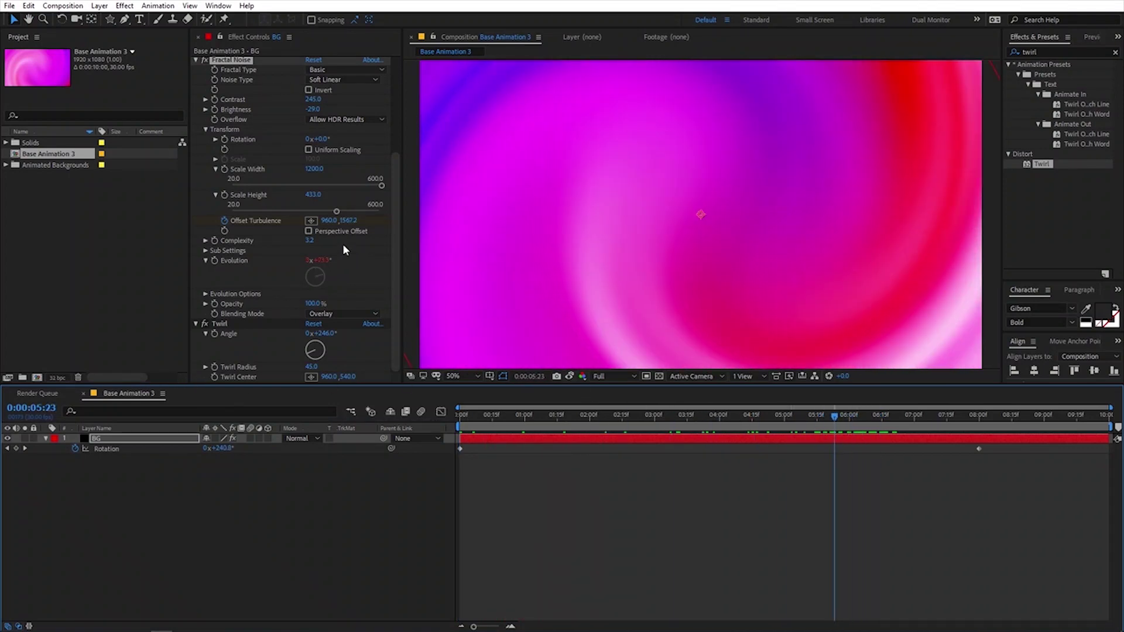
pyautogui.moveTo(311, 241); pyautogui.dragTo(447, 245)
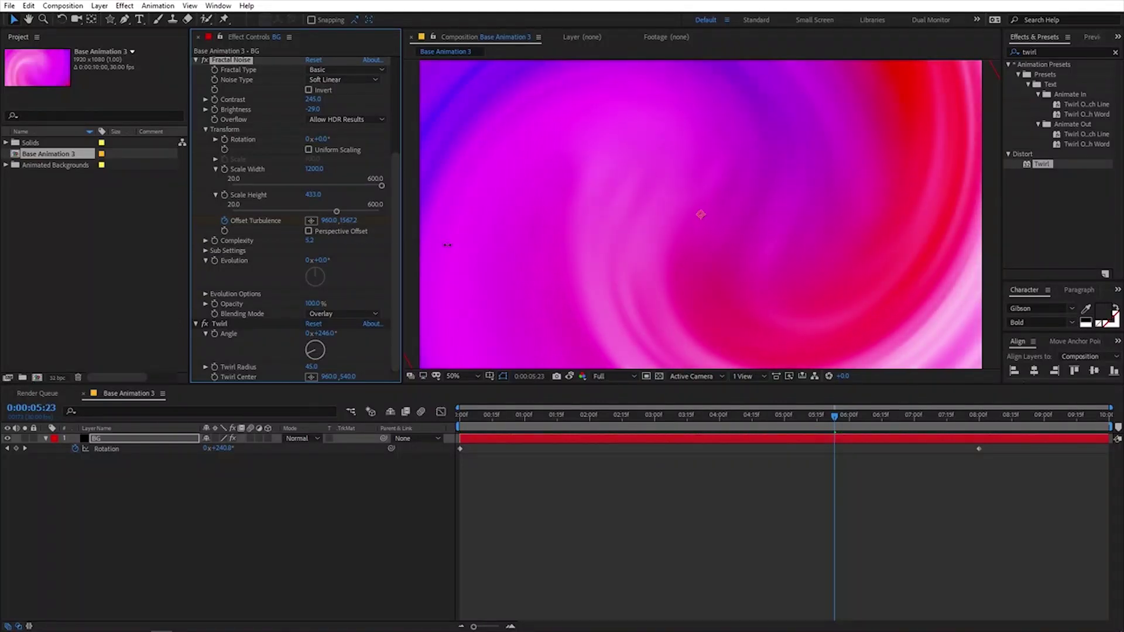
# - Inspect the noise detail up close, and preview the animation from the first frame
pyautogui.press('.')
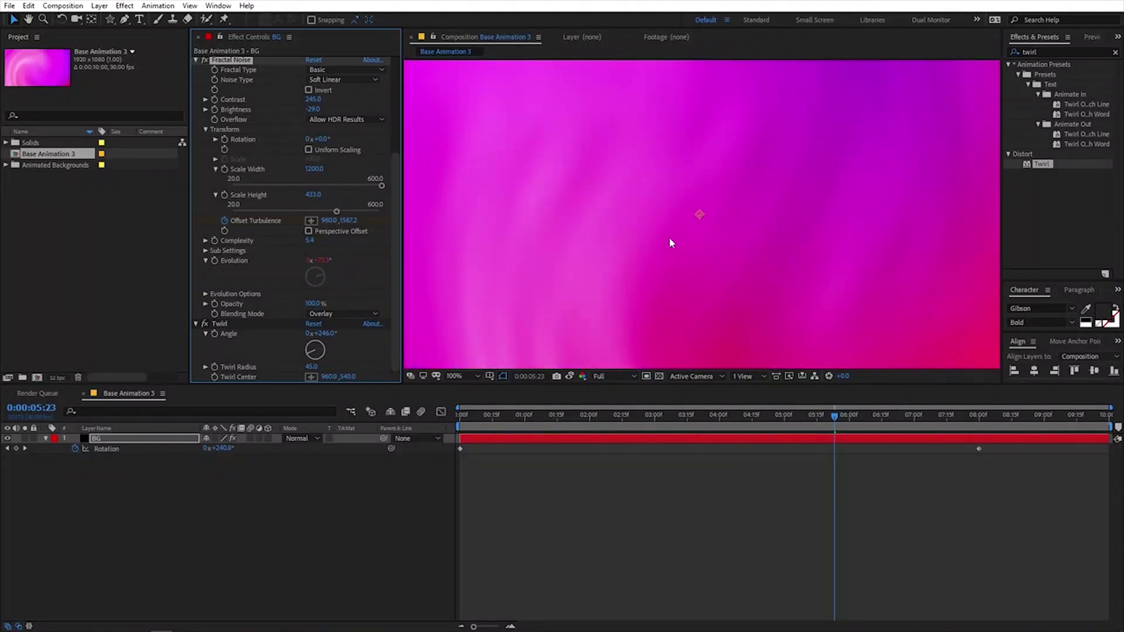
pyautogui.press(',')
pyautogui.press(',')
pyautogui.press(',')
pyautogui.press(',')
pyautogui.moveTo(724, 417); pyautogui.dragTo(405, 423)
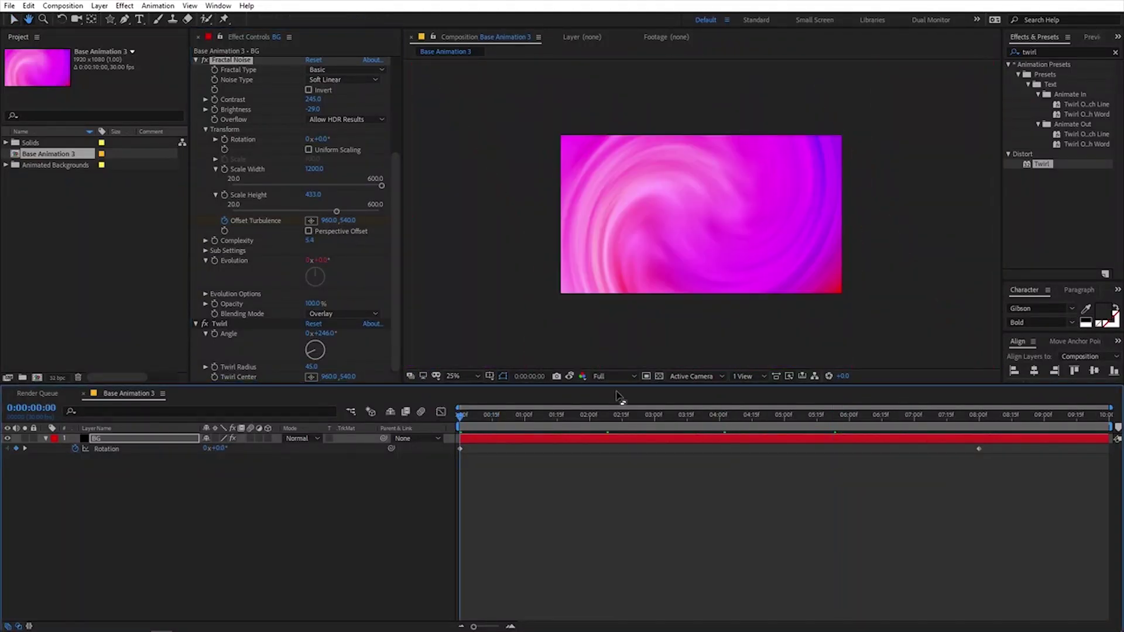
pyautogui.press('space')
pyautogui.press('.')
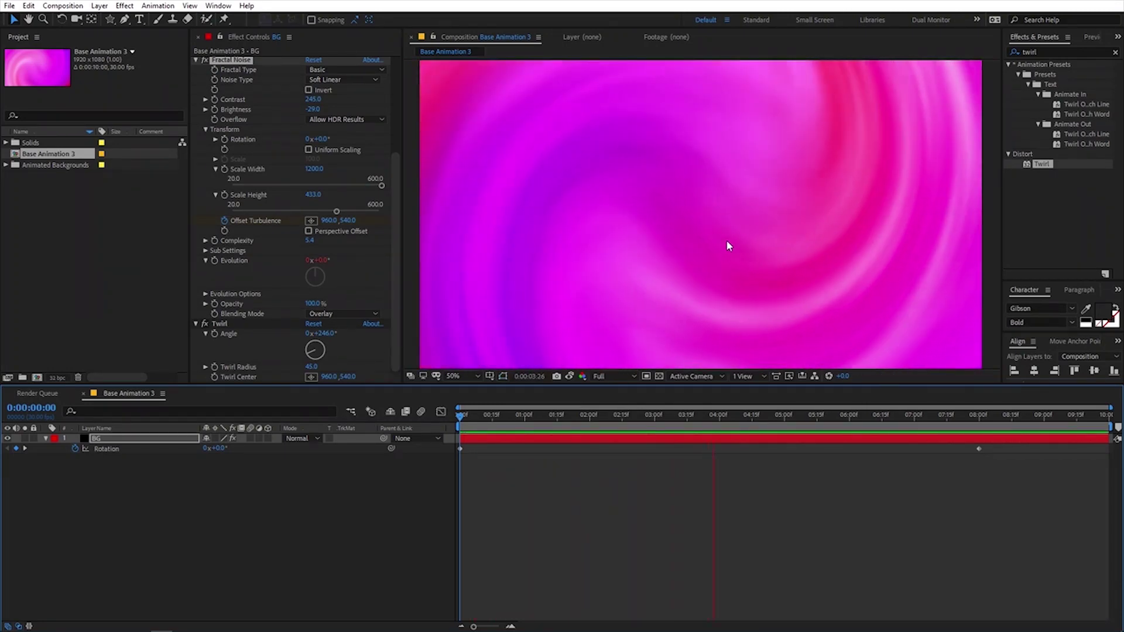
pyautogui.press('space')
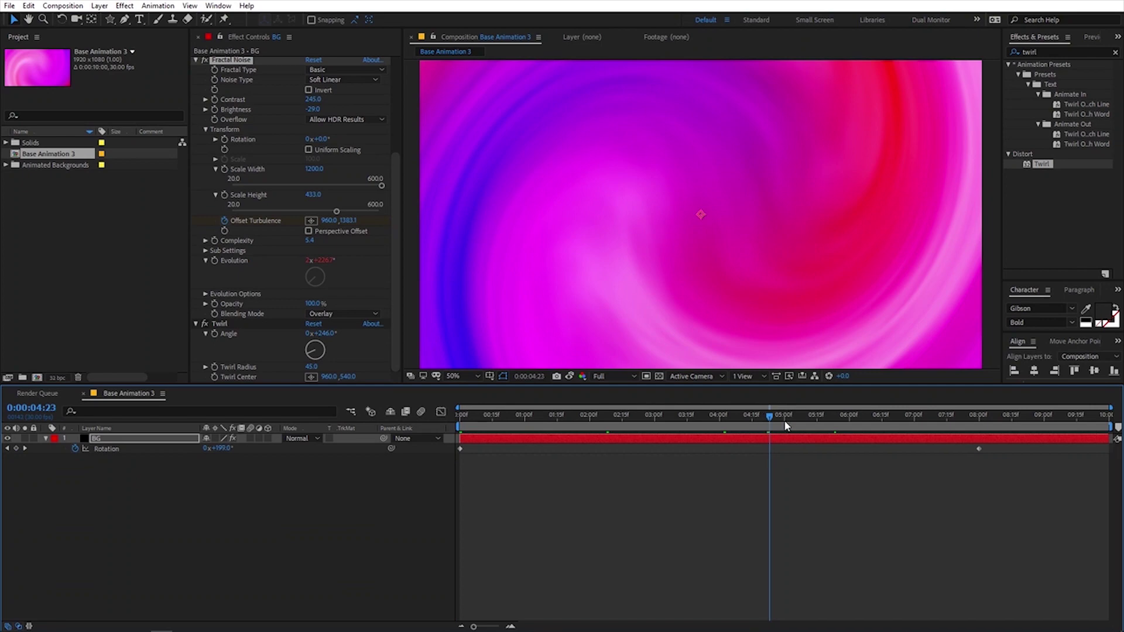
# - Scrub to 0:00:07:07 and increase the Twirl angle to 1x+63°
pyautogui.moveTo(785, 420); pyautogui.dragTo(931, 437)
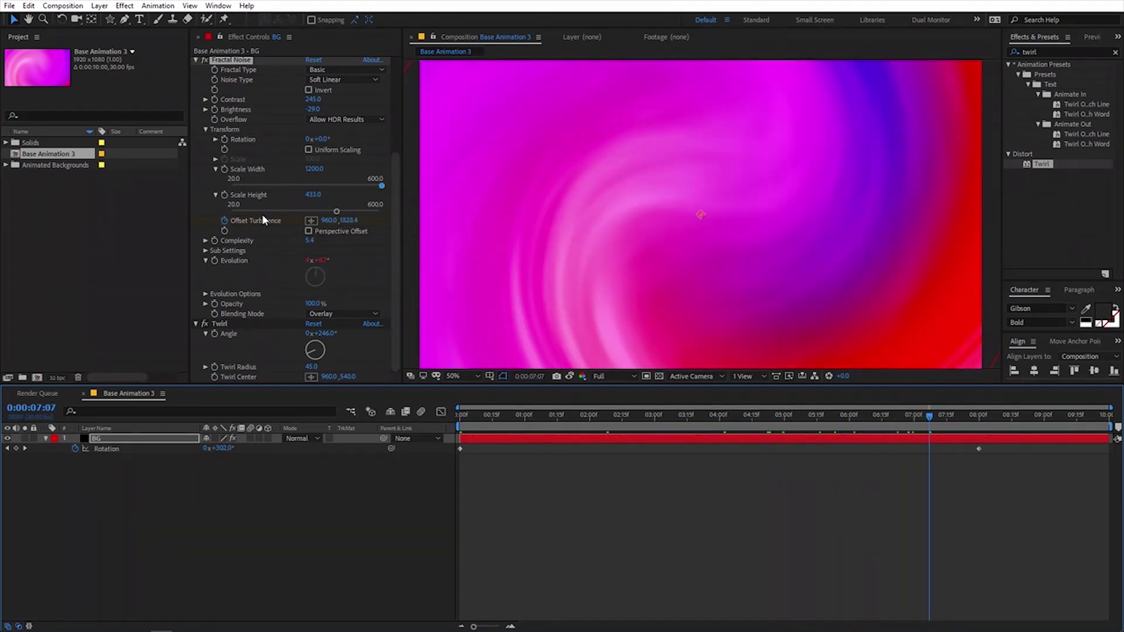
pyautogui.moveTo(395, 272); pyautogui.dragTo(402, 322)
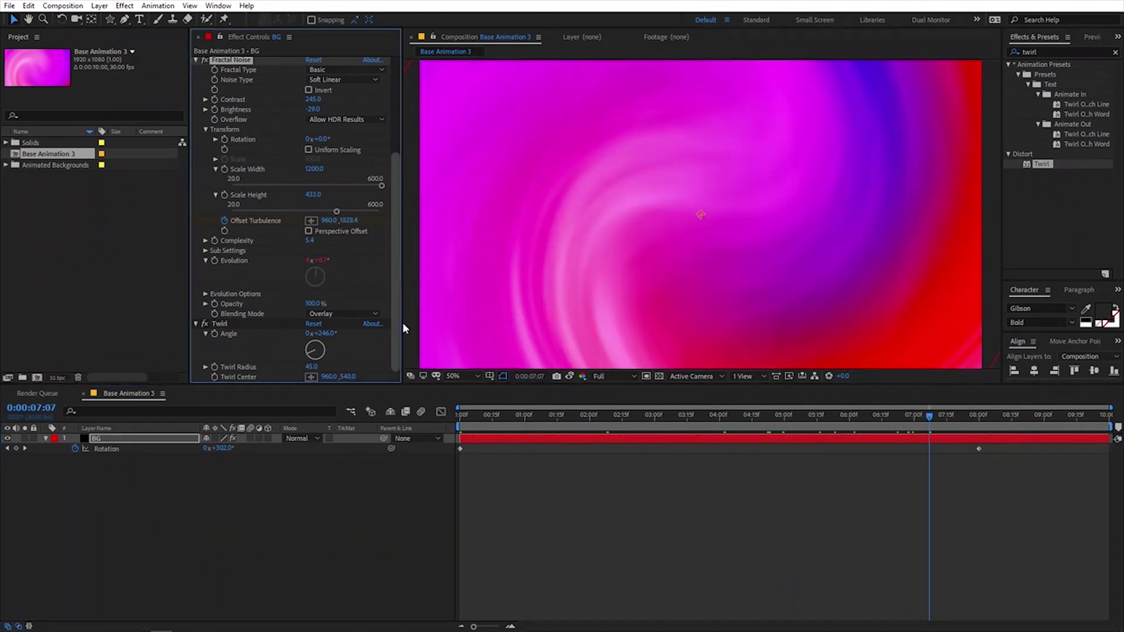
pyautogui.moveTo(316, 349); pyautogui.dragTo(312, 338)
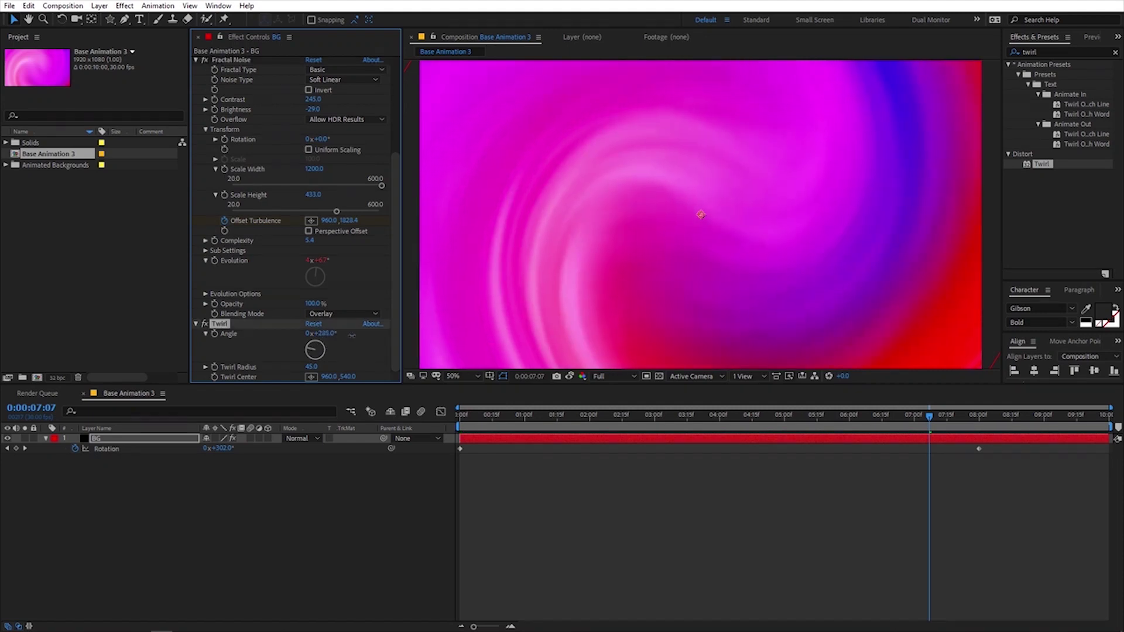
pyautogui.moveTo(386, 339); pyautogui.dragTo(432, 338)
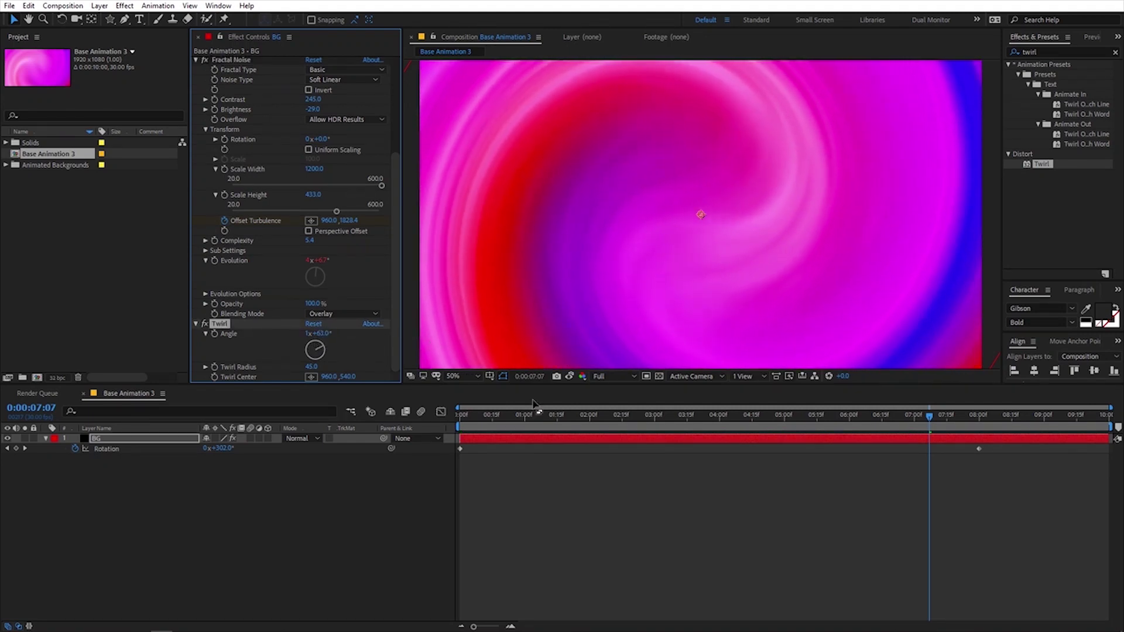
# - Preview the stronger twirl from the first frame and again from 0:00:07:13
pyautogui.moveTo(545, 418); pyautogui.dragTo(373, 444)
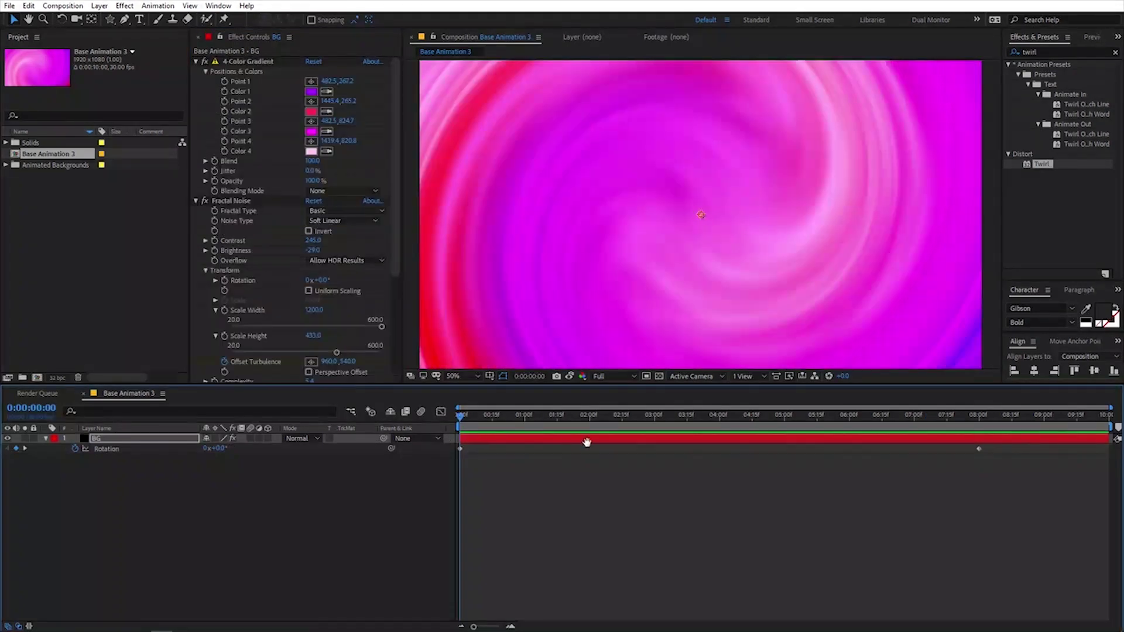
pyautogui.press('space')
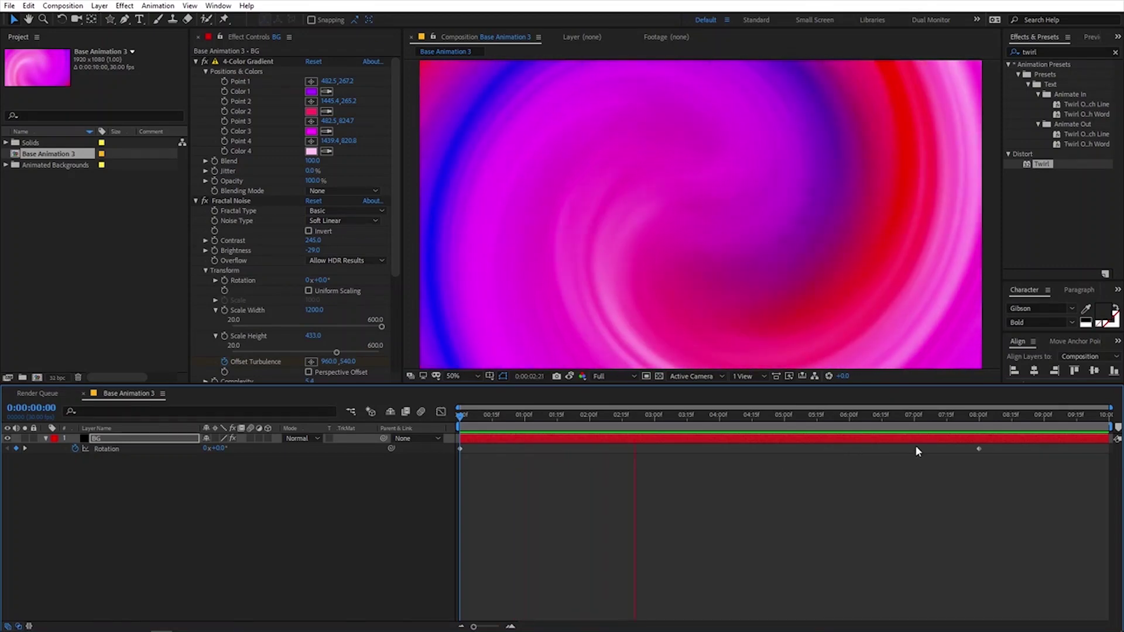
pyautogui.press('space')
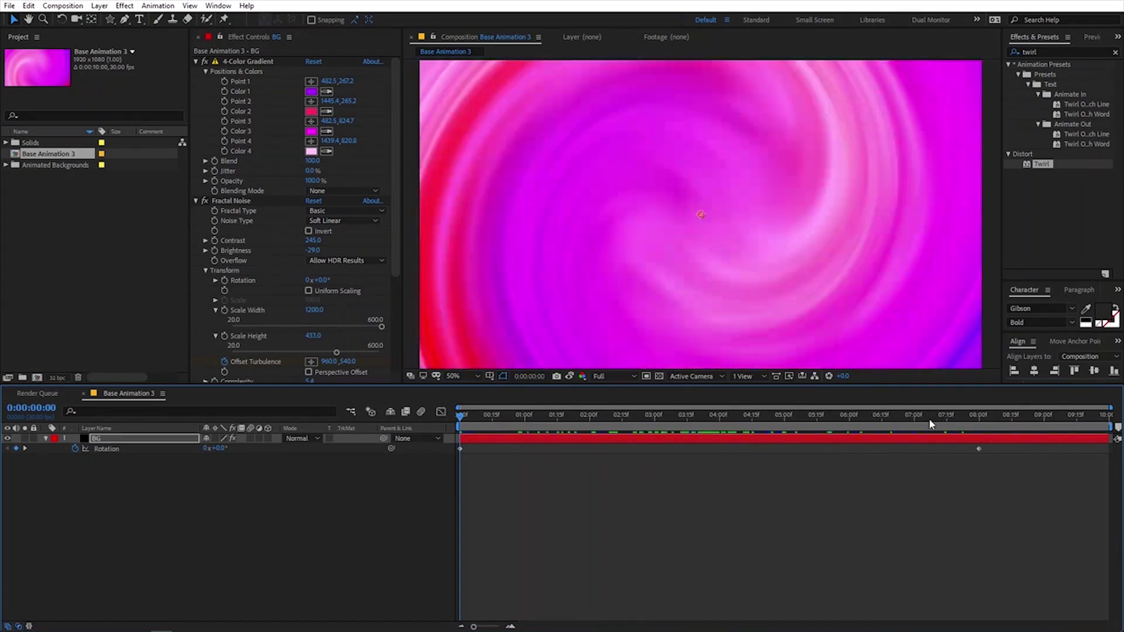
pyautogui.moveTo(930, 420); pyautogui.dragTo(942, 421)
pyautogui.press('space')
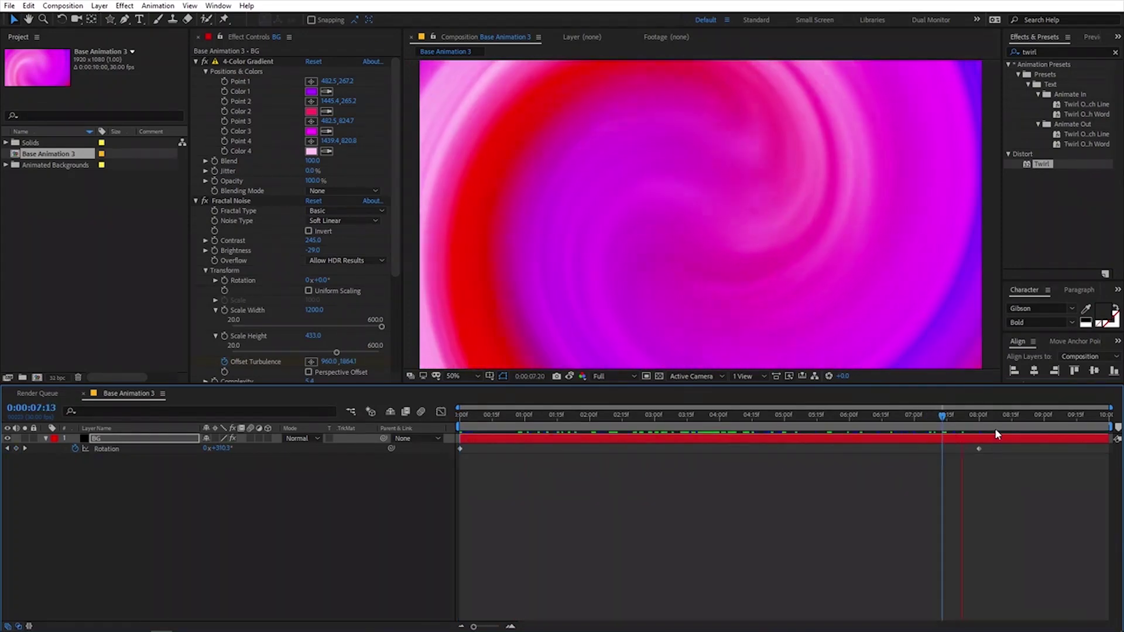
# - Move to the rotation keyframe at 0:00:08:00 and drop the end of the work area there
pyautogui.click(978, 417)
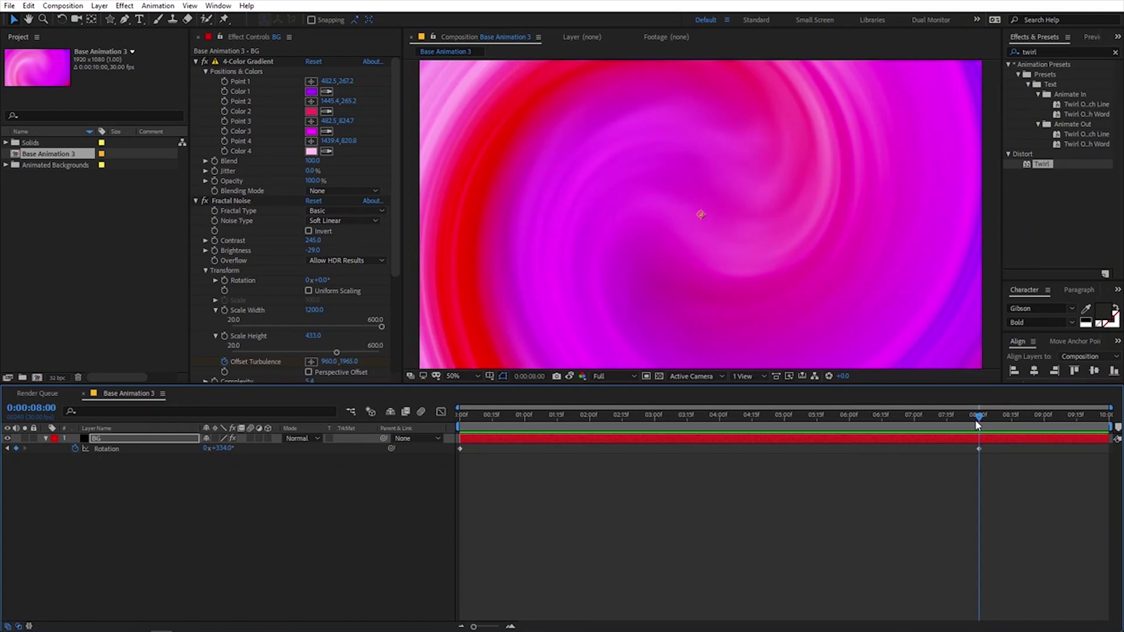
pyautogui.moveTo(979, 415)
pyautogui.mouseDown()
pyautogui.moveTo(933, 417)
pyautogui.moveTo(980, 422)
pyautogui.mouseUp()
pyautogui.moveTo(1116, 428); pyautogui.dragTo(983, 428)
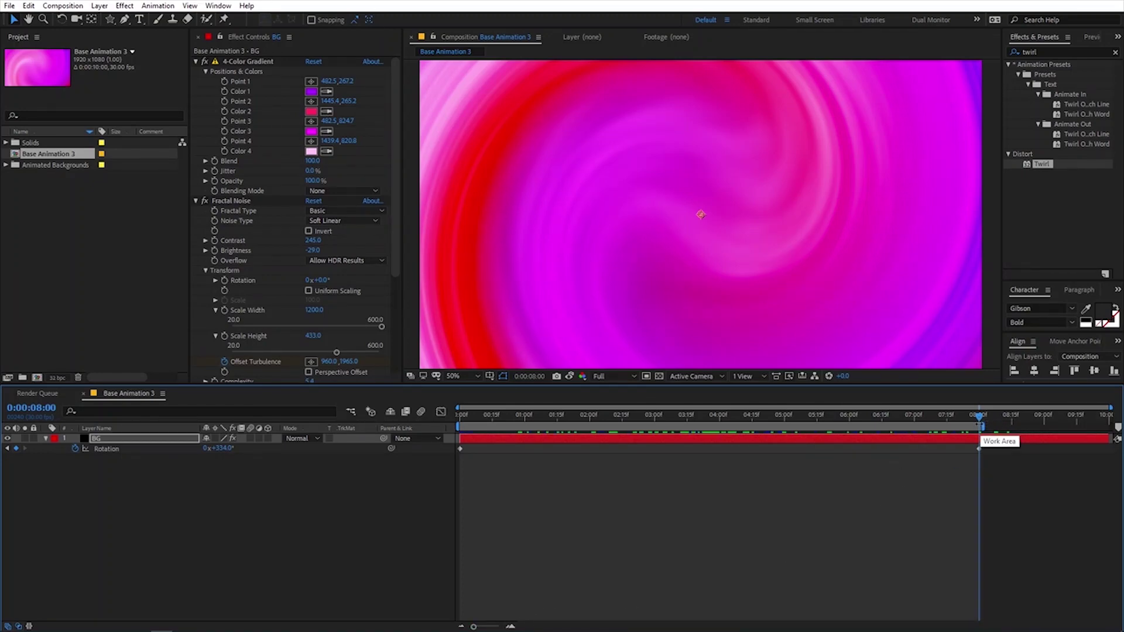
pyautogui.rightClick(979, 427)
pyautogui.click(966, 469)
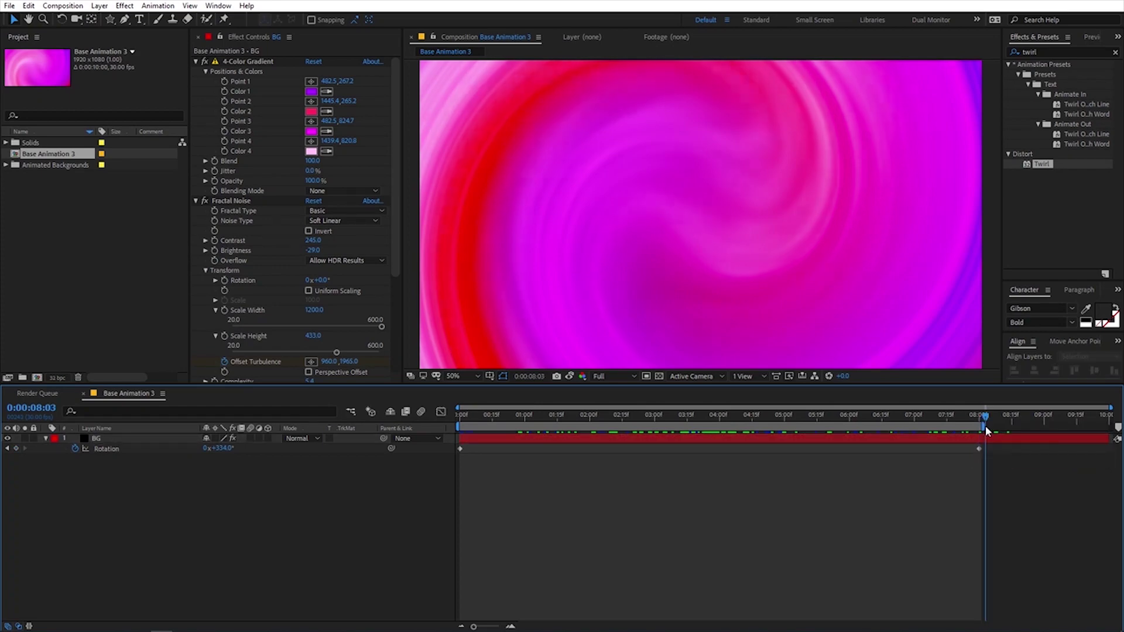
# - Try ending the work area at other times, including 0:00:05:15
pyautogui.press('n')
pyautogui.moveTo(982, 425); pyautogui.dragTo(1110, 426)
pyautogui.click(816, 417)
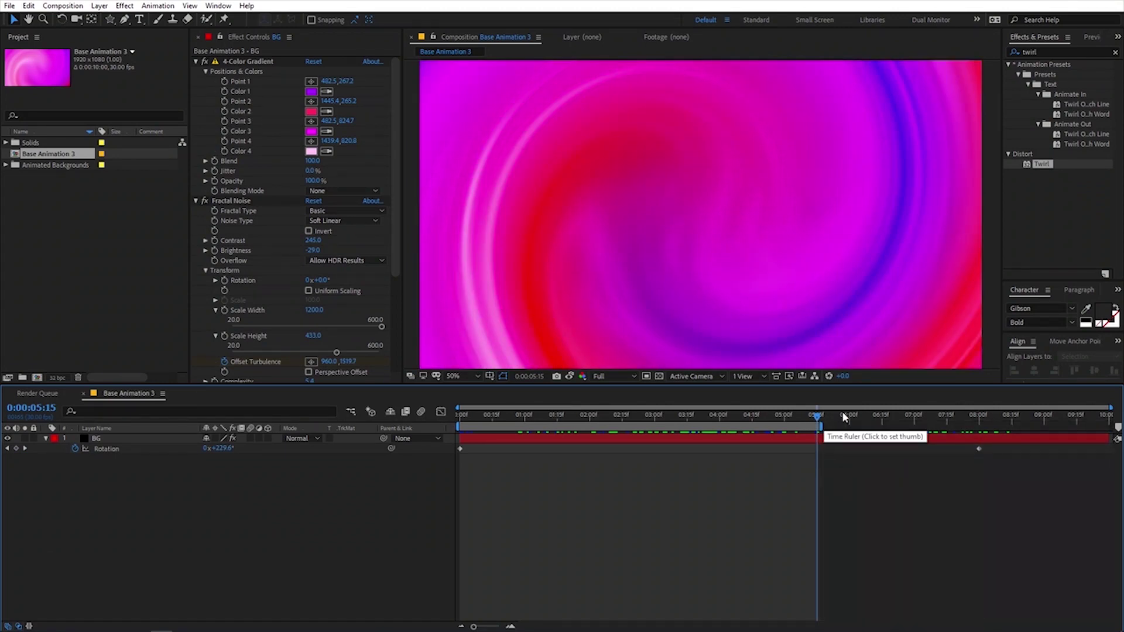
# - End the work area exactly at 0:00:08:00, trim the composition to it, and preview the result
pyautogui.moveTo(842, 414); pyautogui.dragTo(979, 423)
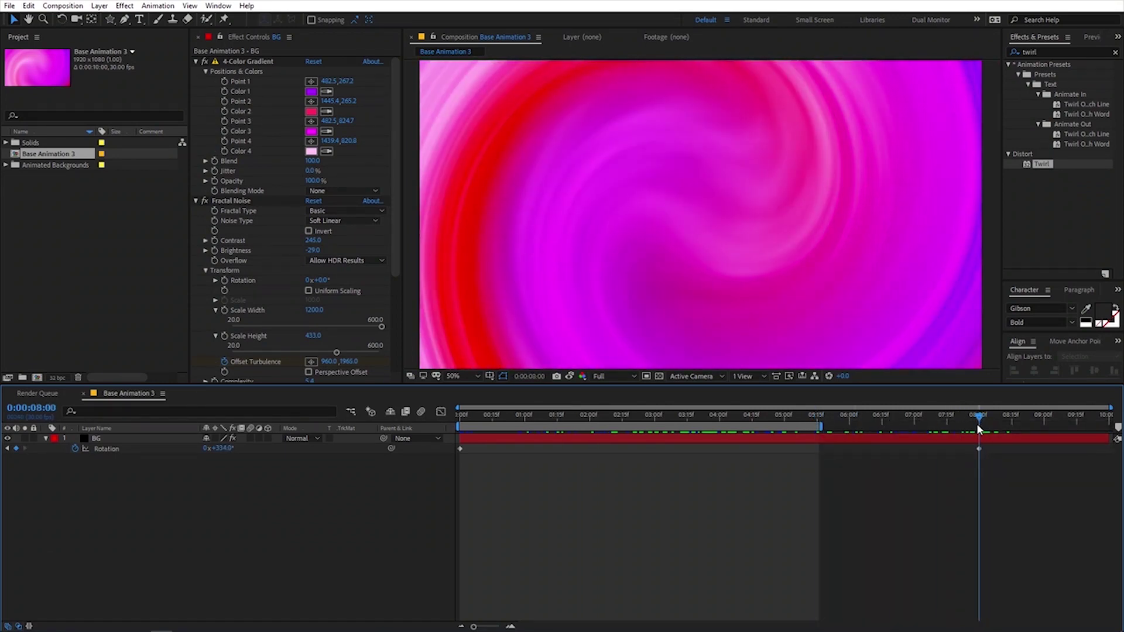
pyautogui.press('n')
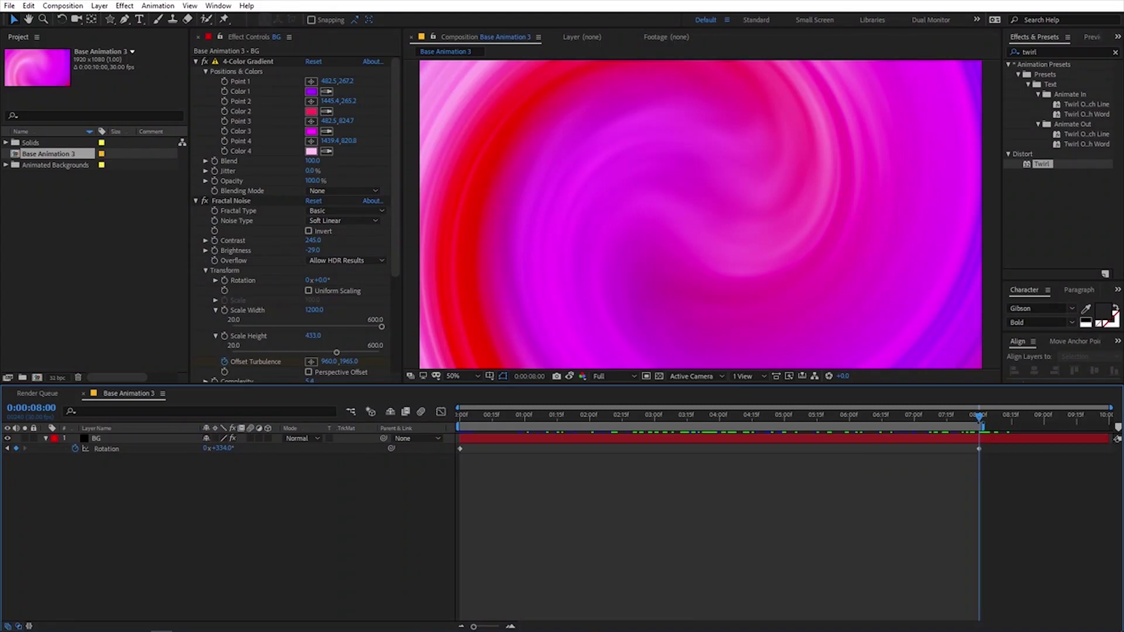
pyautogui.rightClick(979, 425)
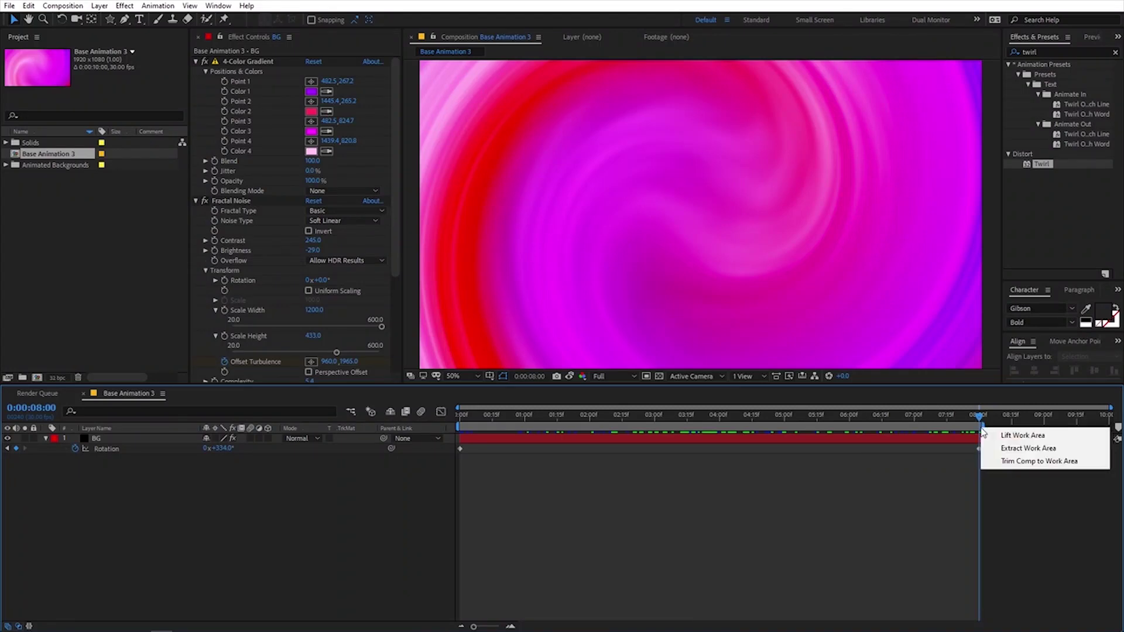
pyautogui.click(1013, 461)
pyautogui.press('space')
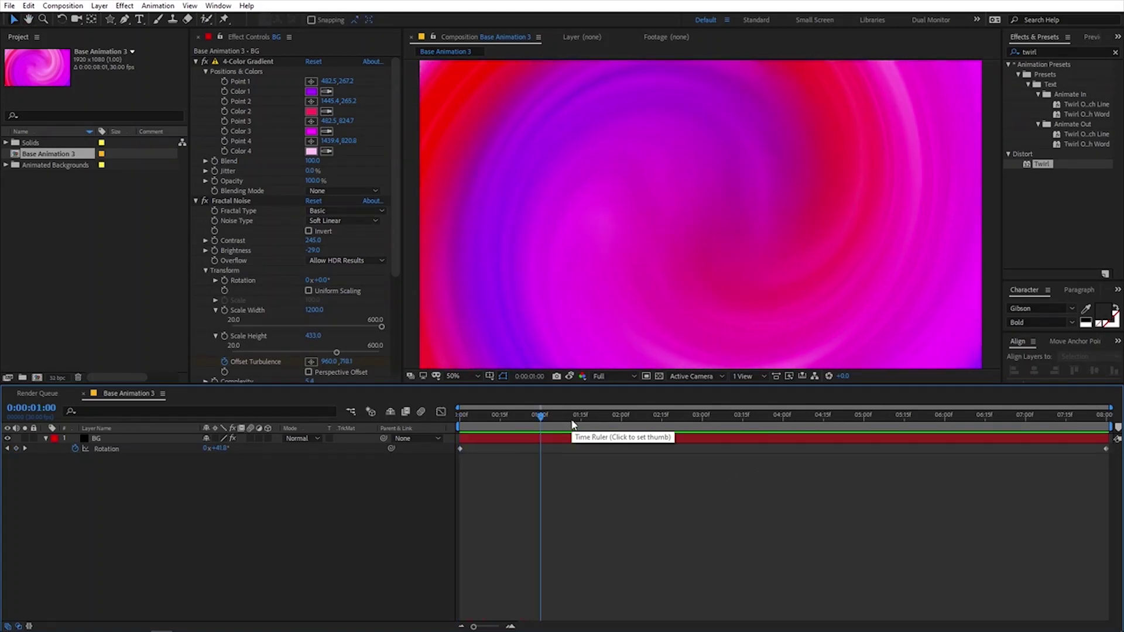
# - Create a new composition named Loop 3 with a duration of 0:00:30:00
pyautogui.click(98, 307)
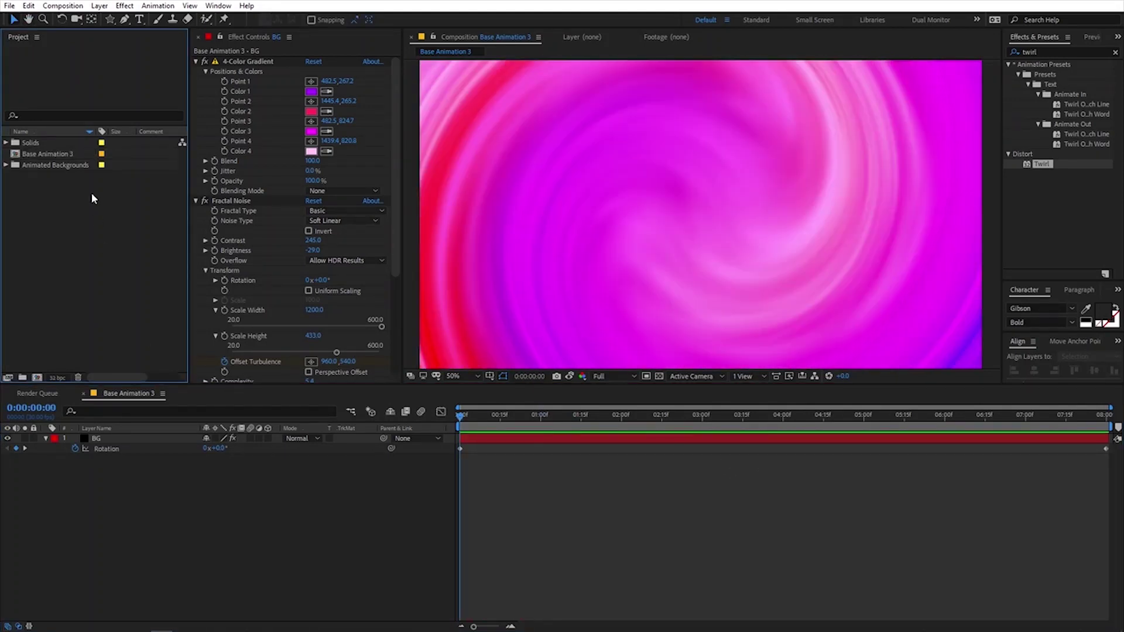
pyautogui.click(63, 5)
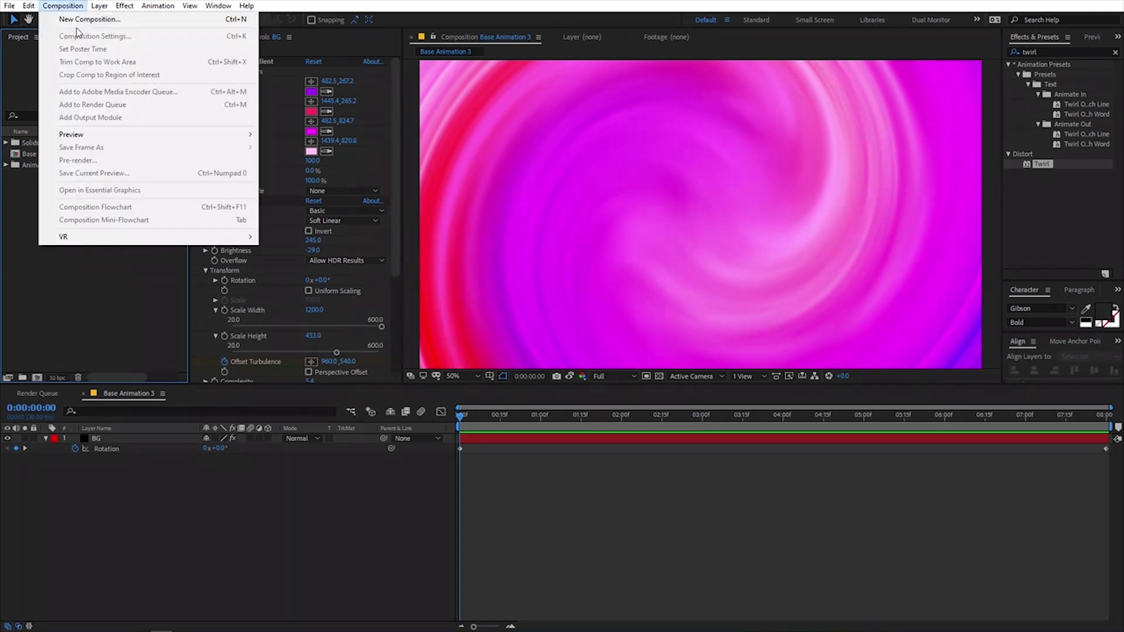
pyautogui.click(83, 20)
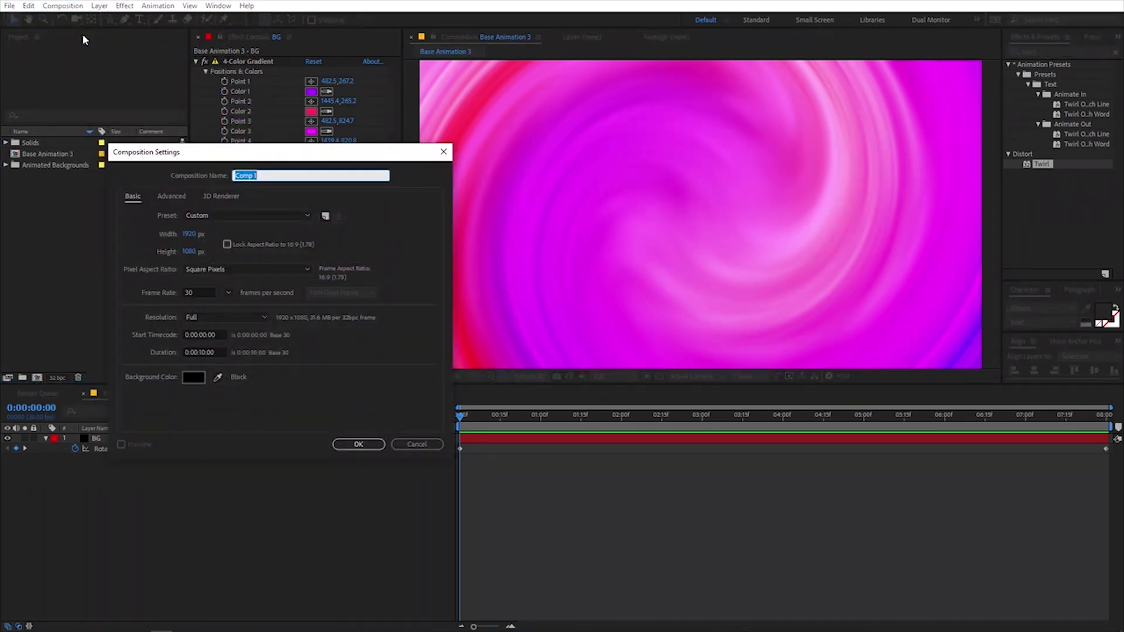
pyautogui.write('Loop 3')
pyautogui.click(204, 352)
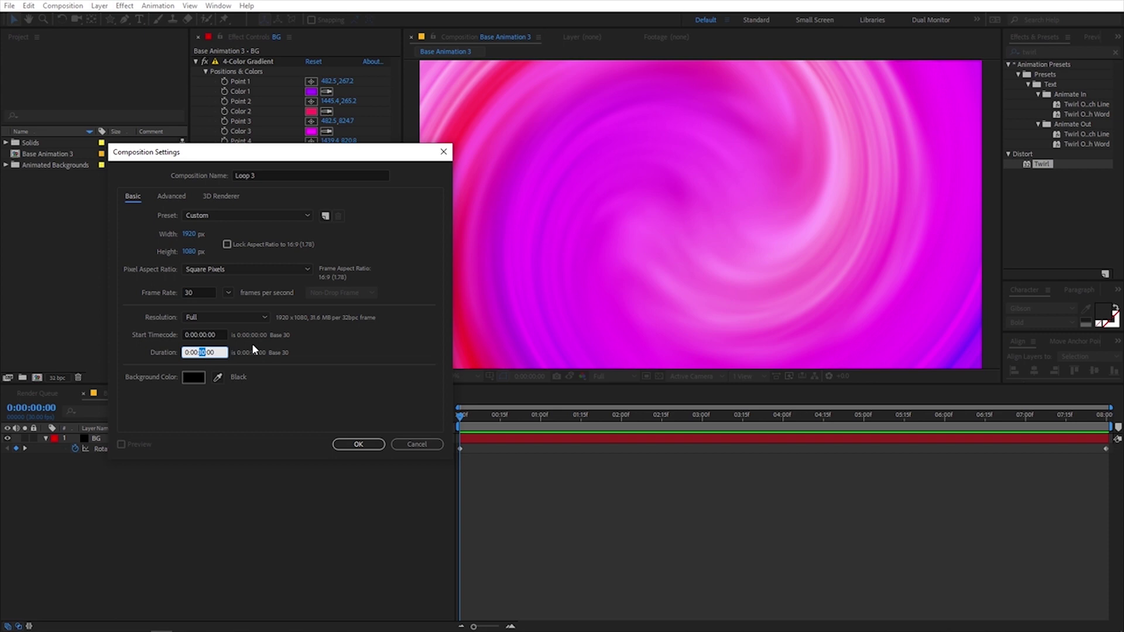
pyautogui.write('30')
pyautogui.click(364, 447)
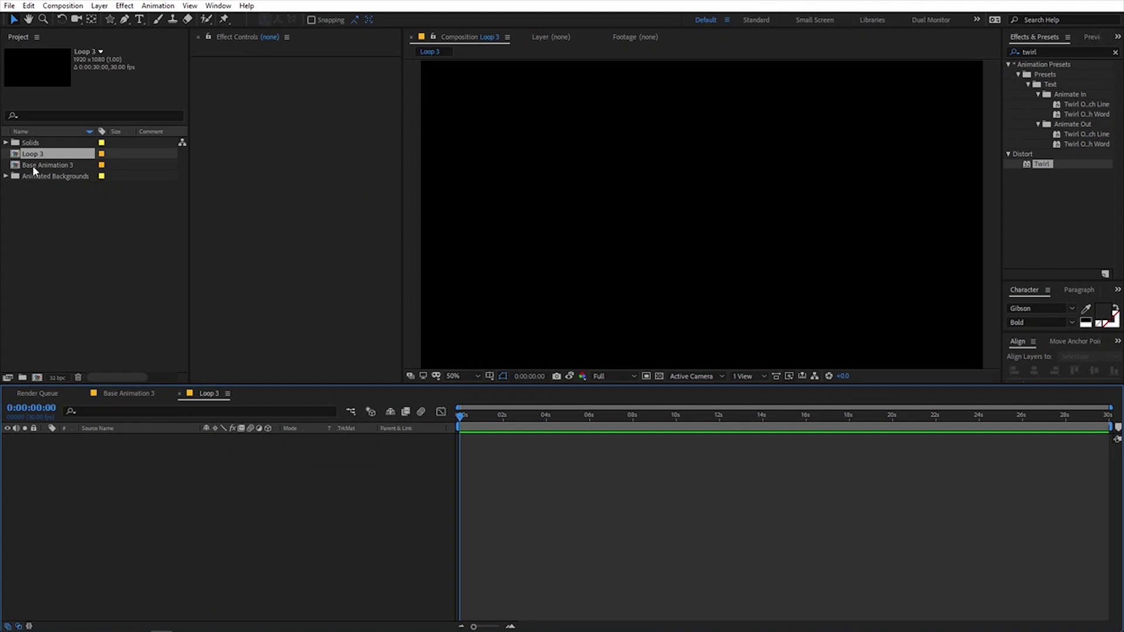
# - Add Base Animation 3 as a layer in the Loop 3 composition and take a snapshot of its first frame
pyautogui.moveTo(44, 167); pyautogui.dragTo(106, 469)
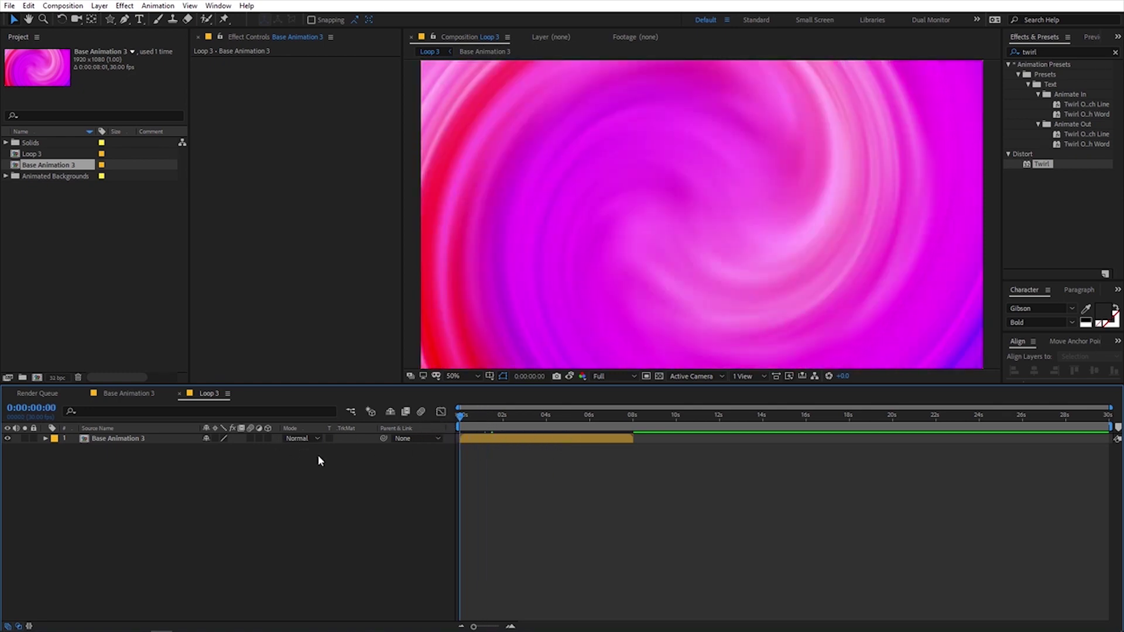
pyautogui.click(556, 377)
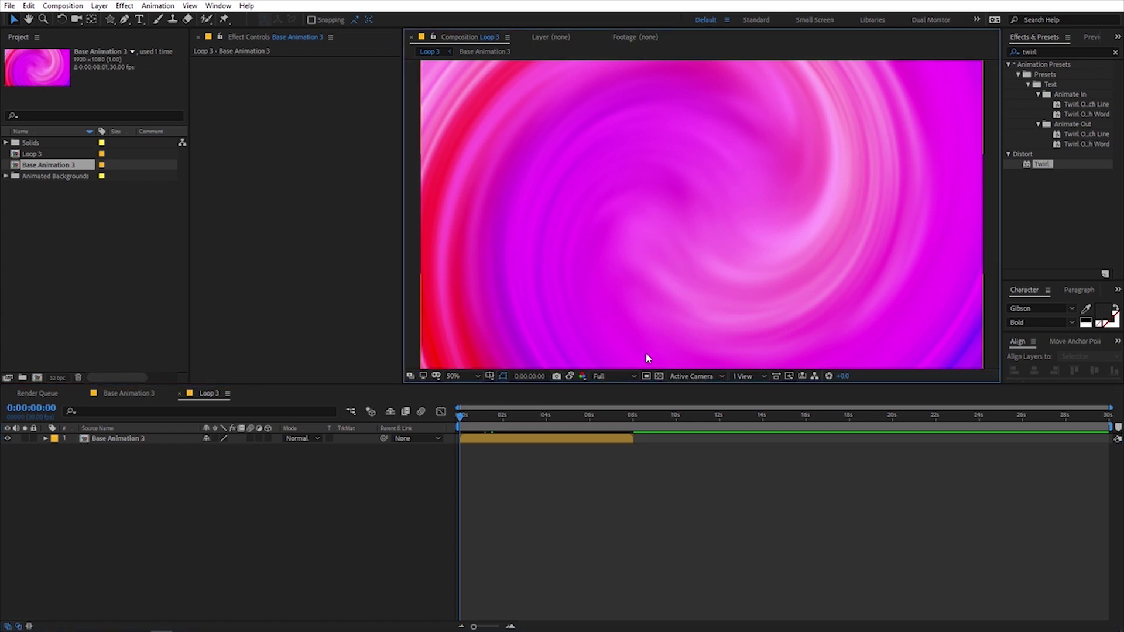
# - Compare the frame at 0:00:08:00 with the stored snapshot of the first frame, and return to the start of Loop 3
pyautogui.moveTo(470, 424); pyautogui.dragTo(631, 421)
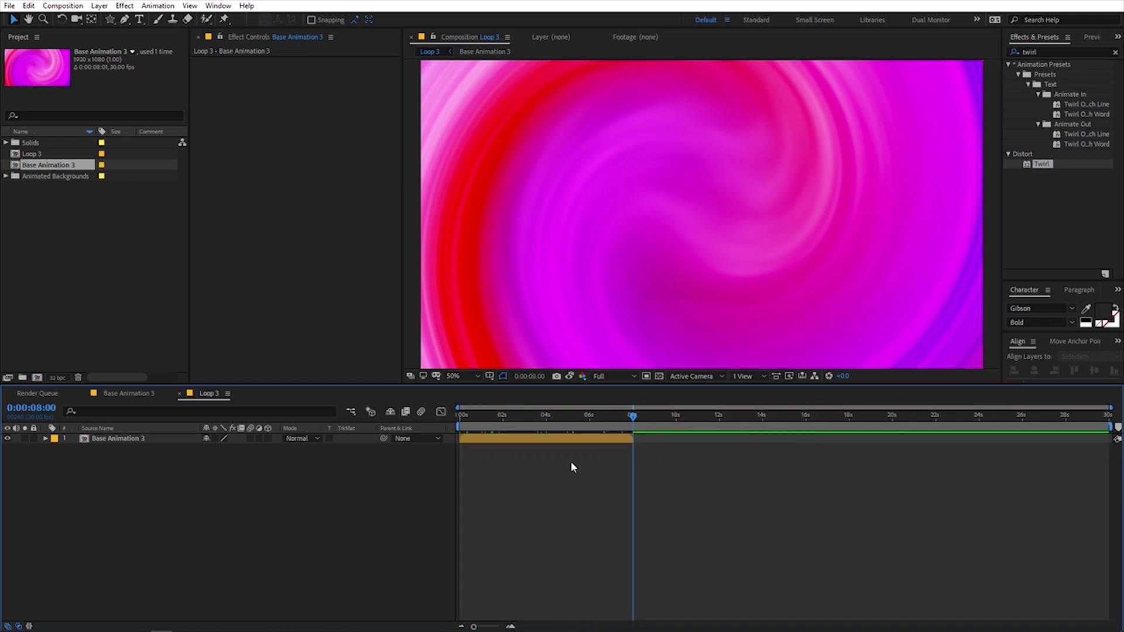
pyautogui.click(569, 377)
pyautogui.click(569, 377)
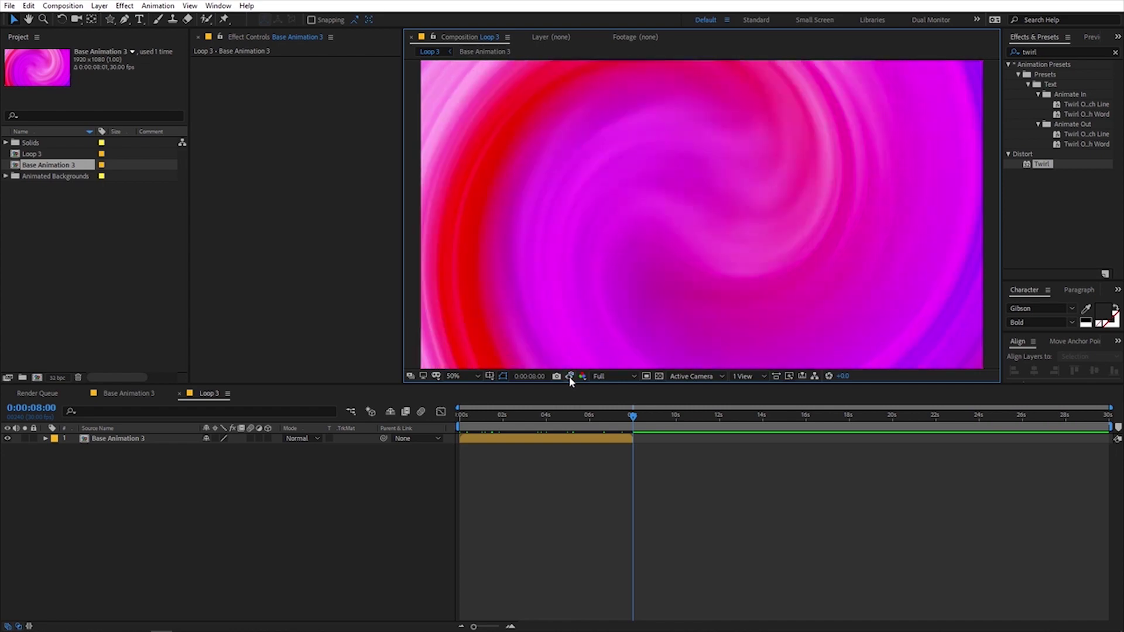
pyautogui.click(569, 377)
pyautogui.click(569, 377)
pyautogui.click(569, 377)
pyautogui.click(570, 377)
pyautogui.click(570, 377)
pyautogui.press('Home')
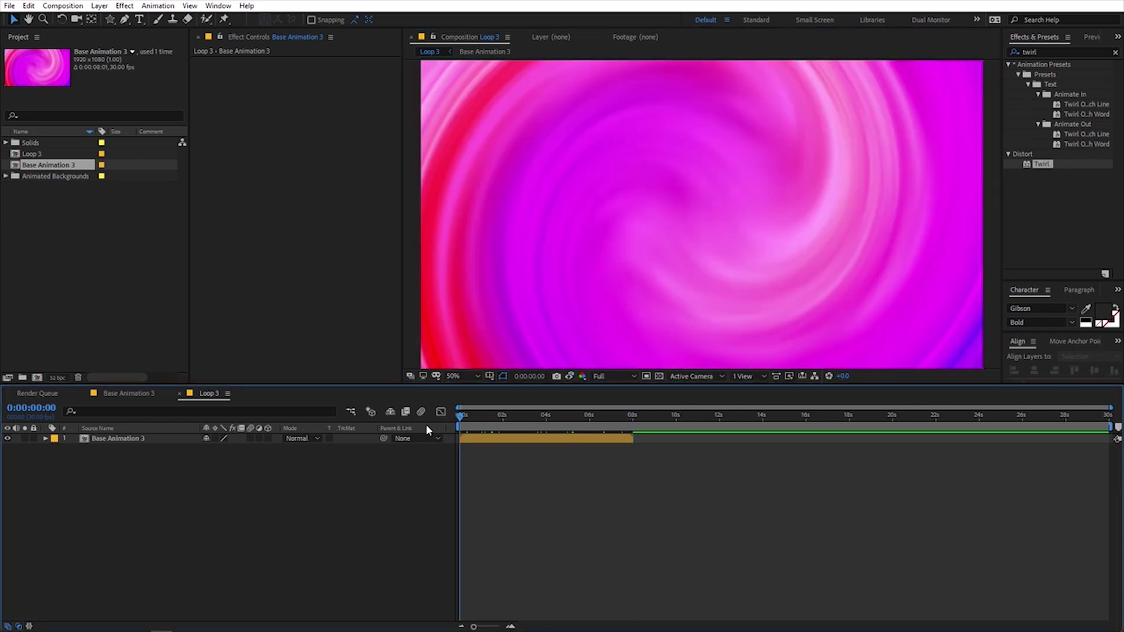
# - Duplicate the Base Animation 3 layer and add markers to the upper copy at 0:00:01:00 and 0:00:07:00
pyautogui.click(139, 438)
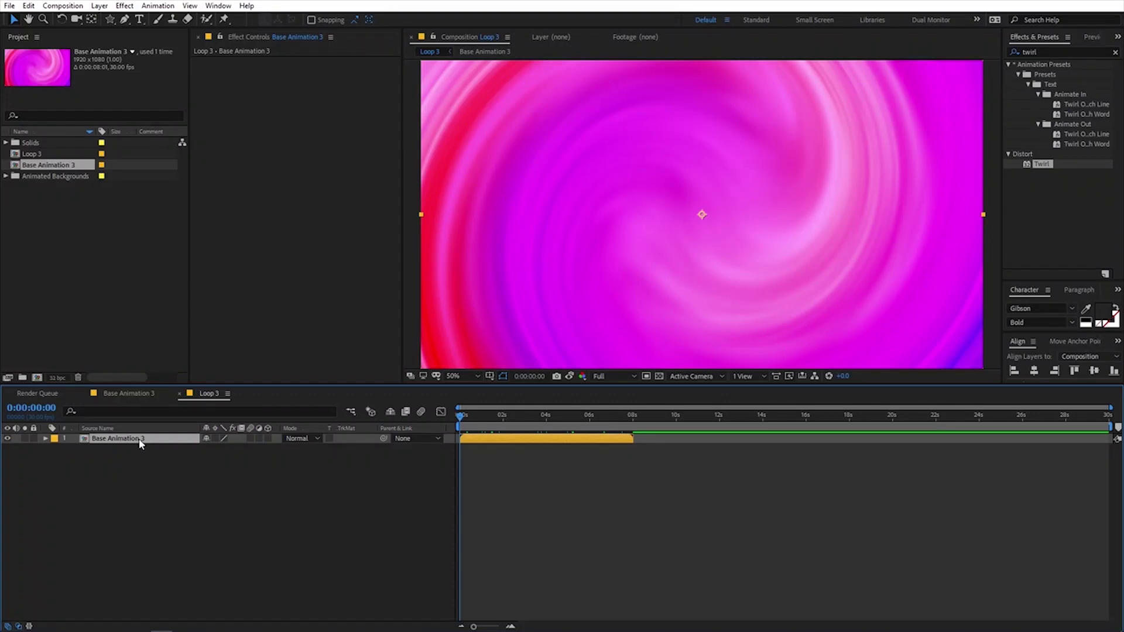
pyautogui.hotkey('ctrl', 'd')
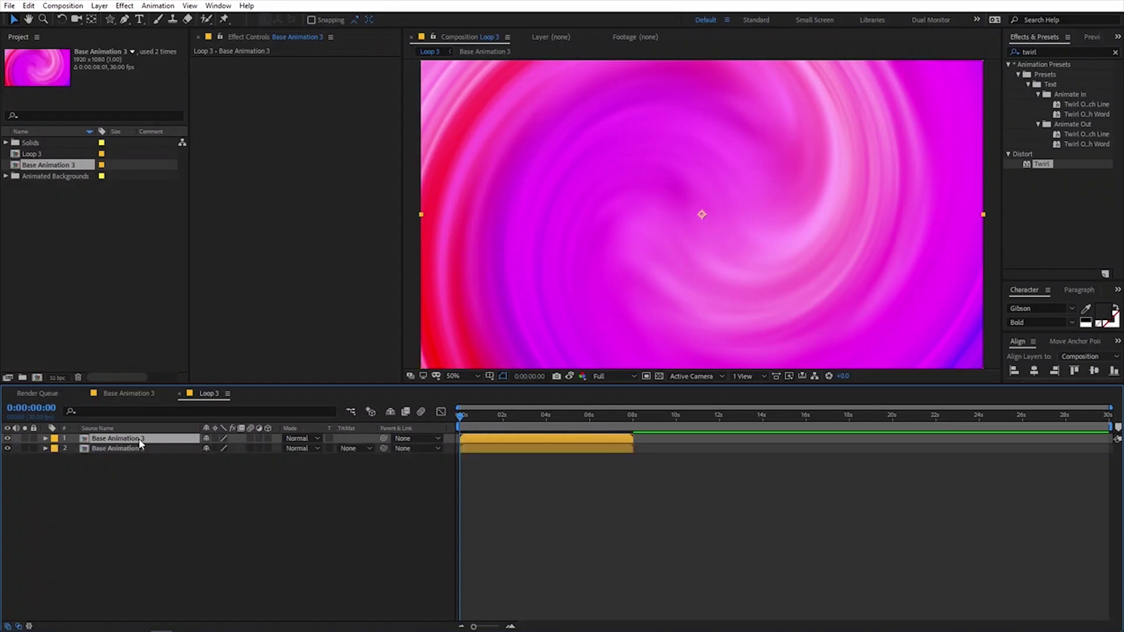
pyautogui.click(489, 626)
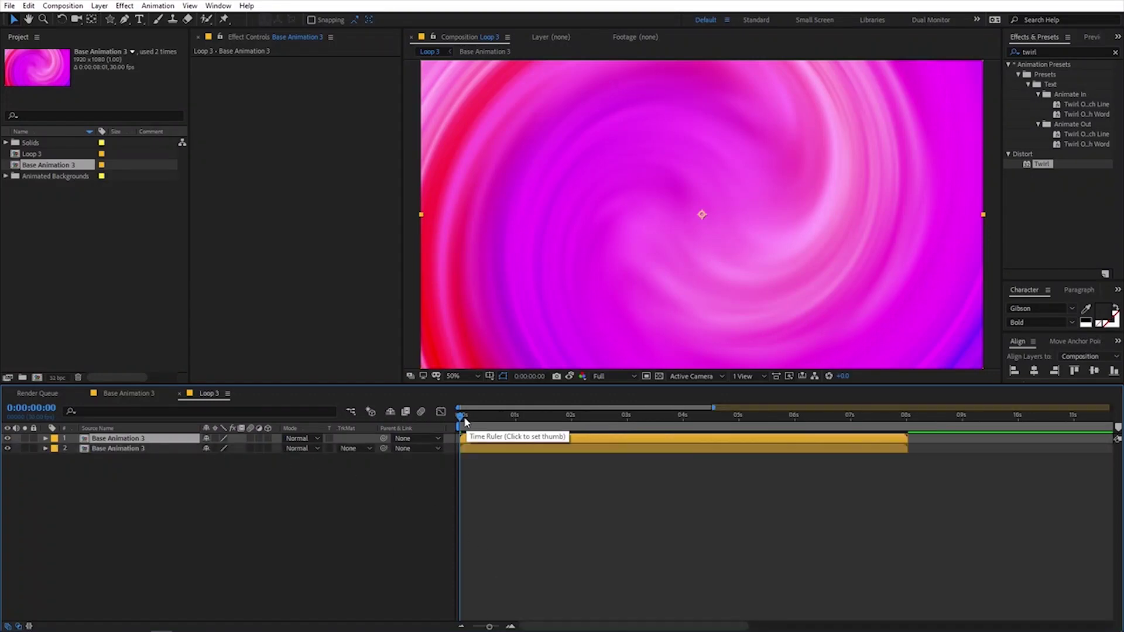
pyautogui.moveTo(466, 421); pyautogui.dragTo(515, 423)
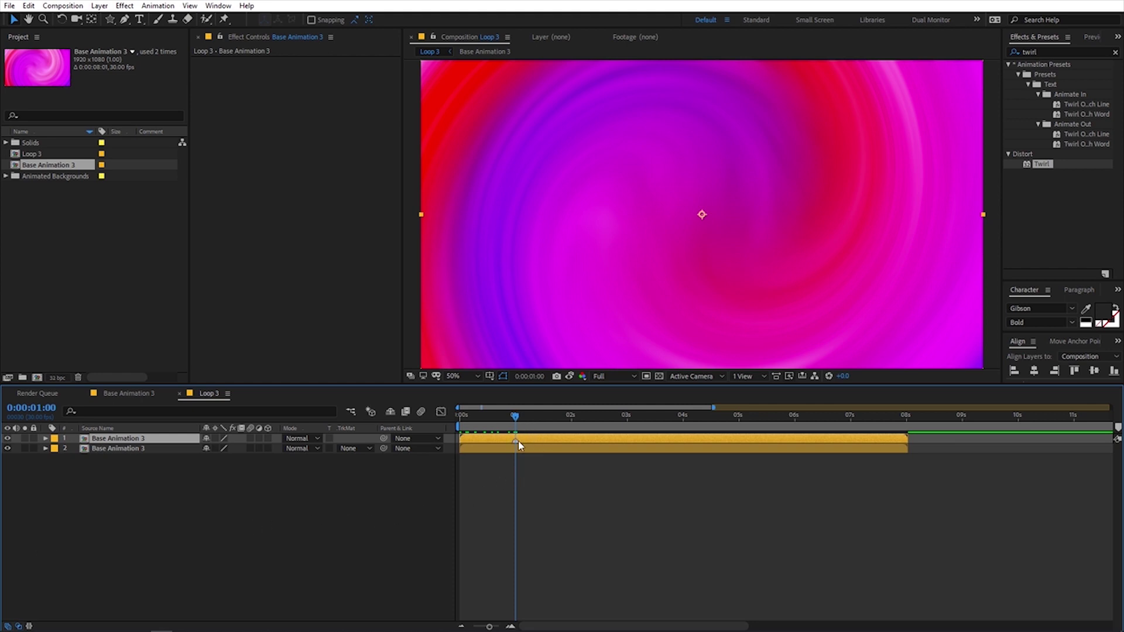
pyautogui.moveTo(518, 424); pyautogui.dragTo(854, 417)
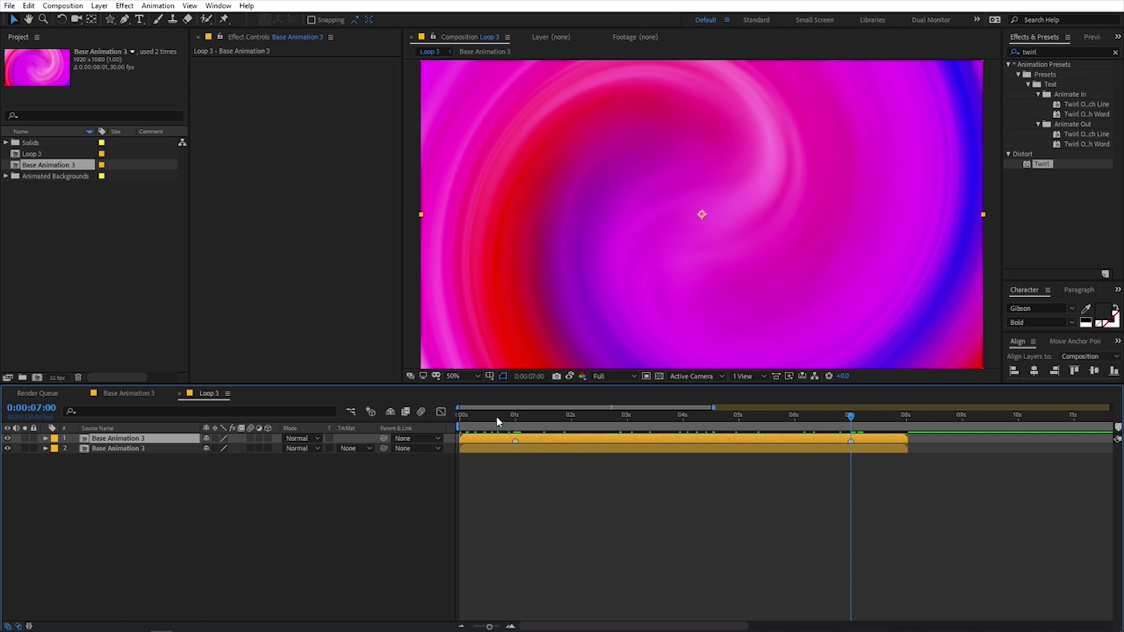
# - Trim the start of the lower Base Animation 3 layer to the marker time, 0:00:01:00
pyautogui.click(510, 416)
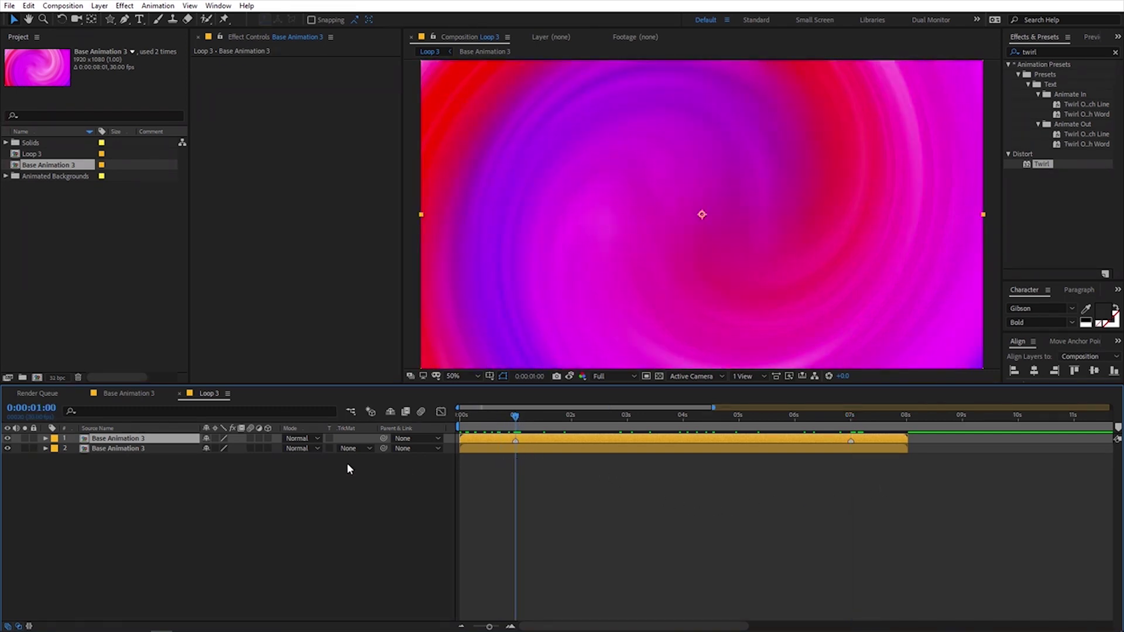
pyautogui.click(120, 449)
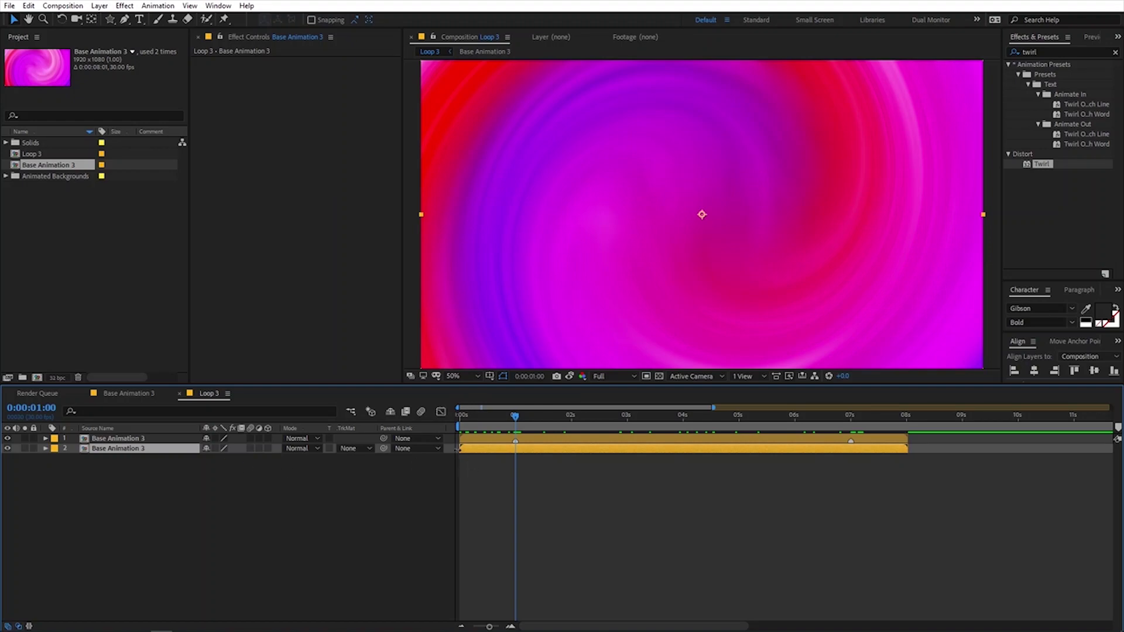
pyautogui.moveTo(461, 449); pyautogui.dragTo(497, 452)
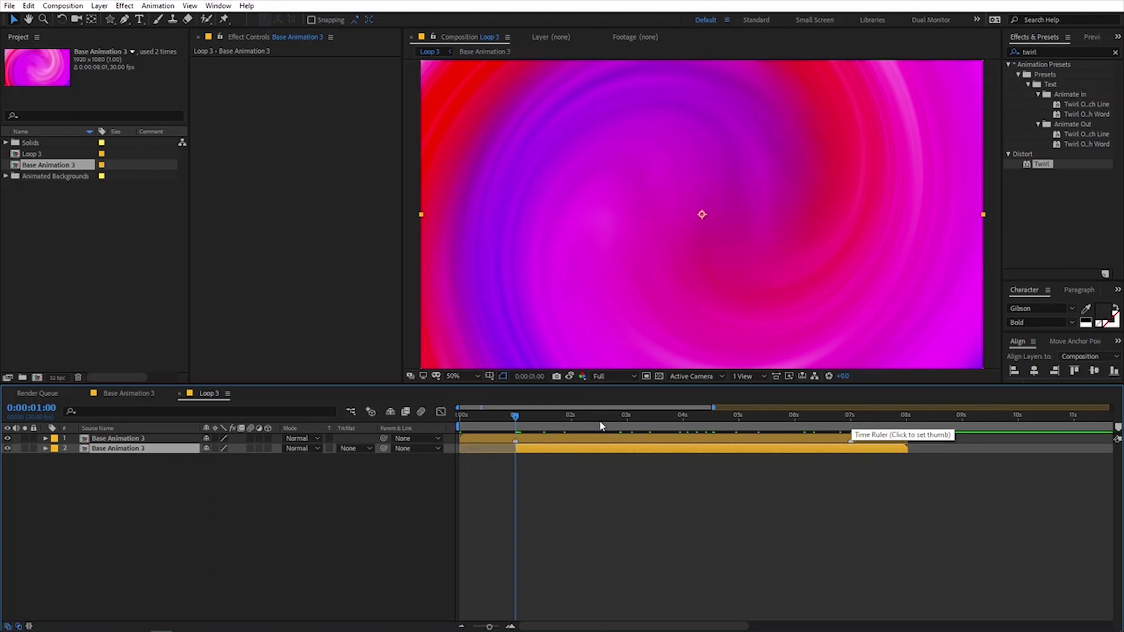
# - Shift the upper Base Animation 3 layer in time so its first marker aligns with the lower layer's end at 0:00:08:01
pyautogui.moveTo(475, 440); pyautogui.dragTo(909, 416)
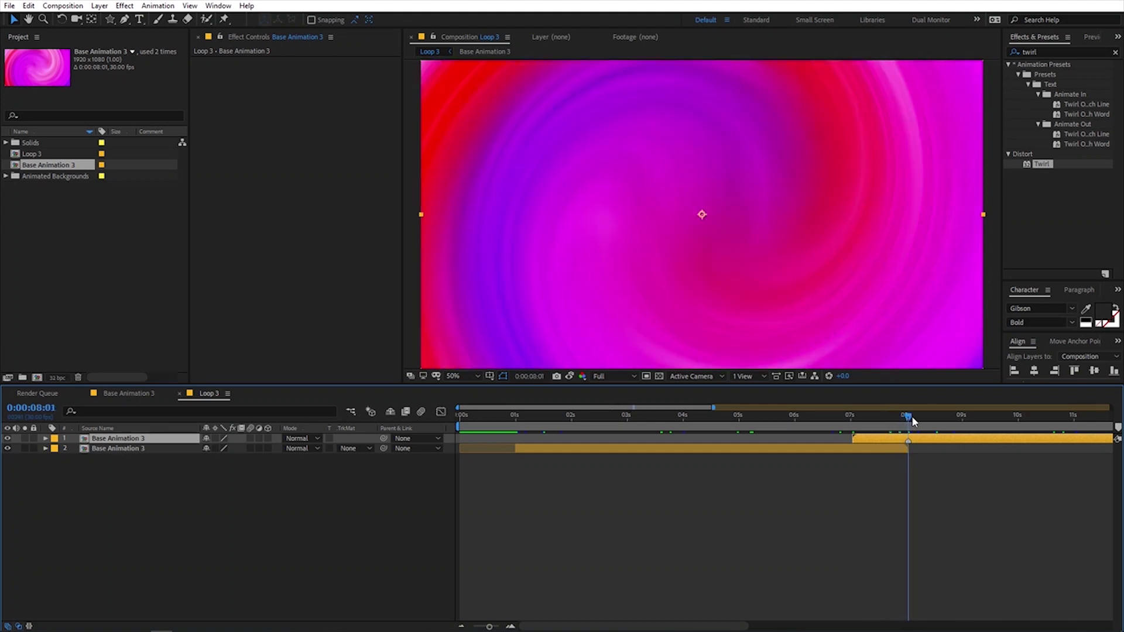
pyautogui.click(510, 626)
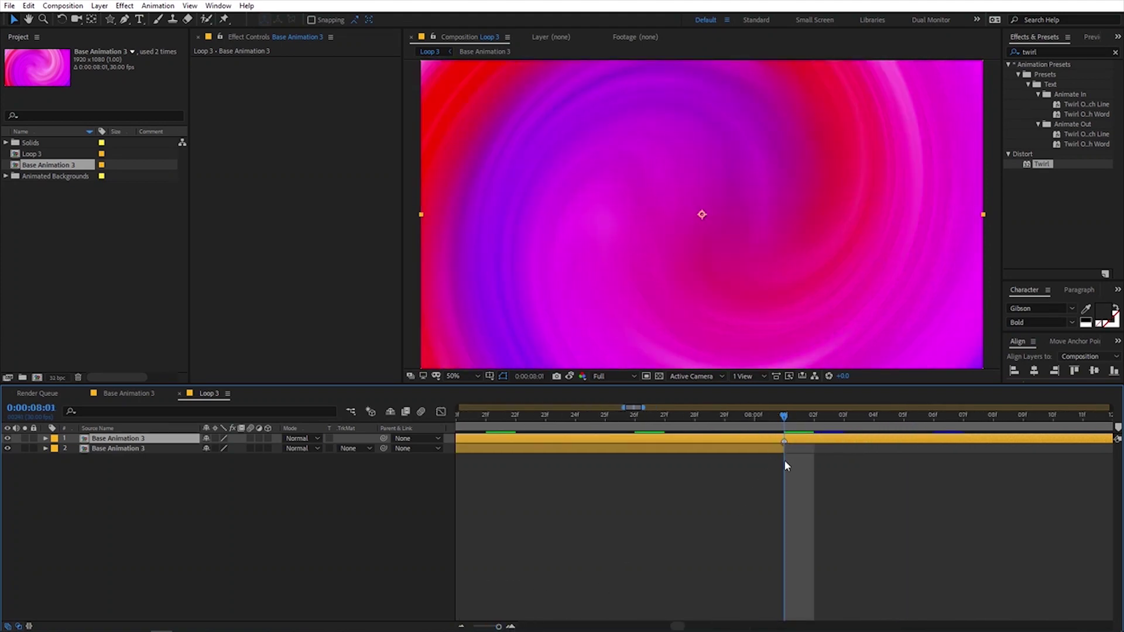
pyautogui.moveTo(498, 627); pyautogui.dragTo(493, 626)
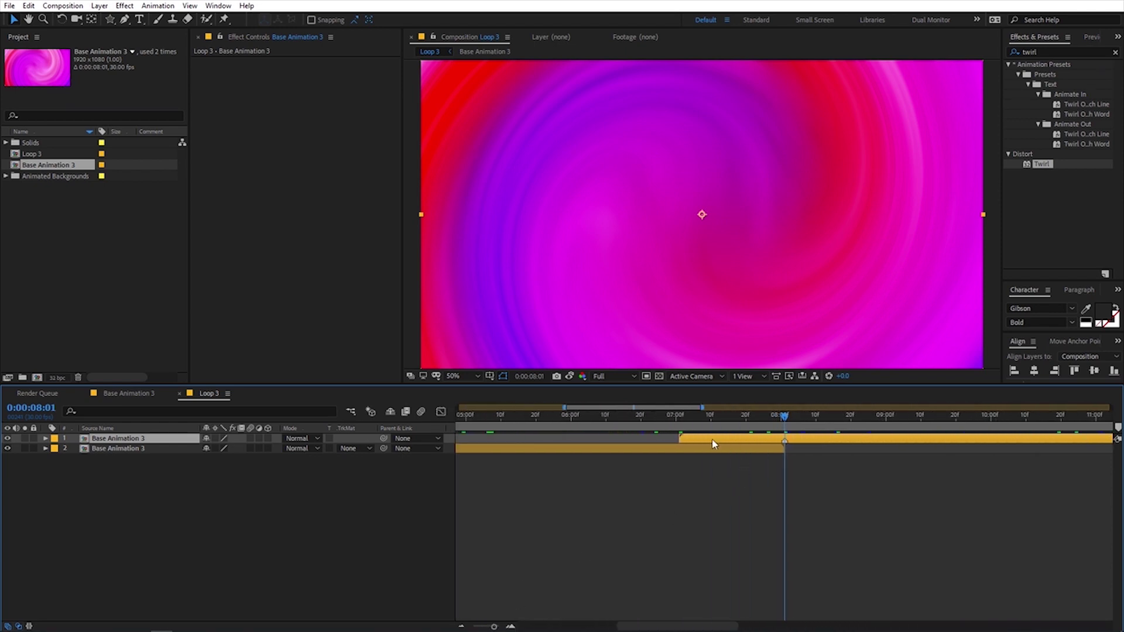
# - Add an Opacity keyframe of 0% at the upper layer's in point, 0:00:07:01
pyautogui.press('i')
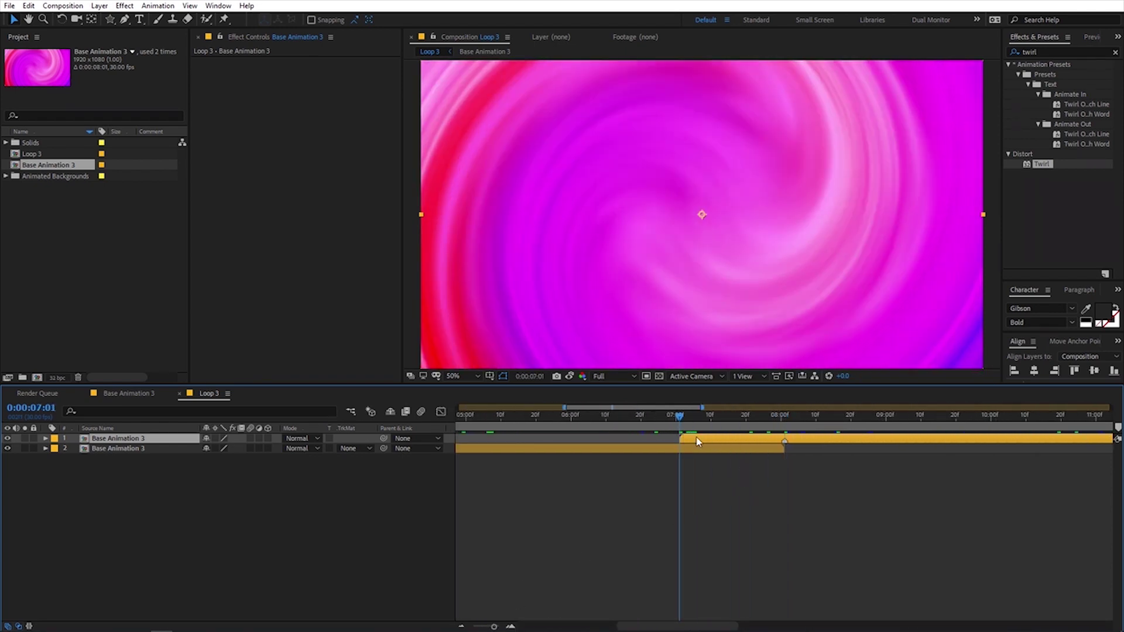
pyautogui.press('t')
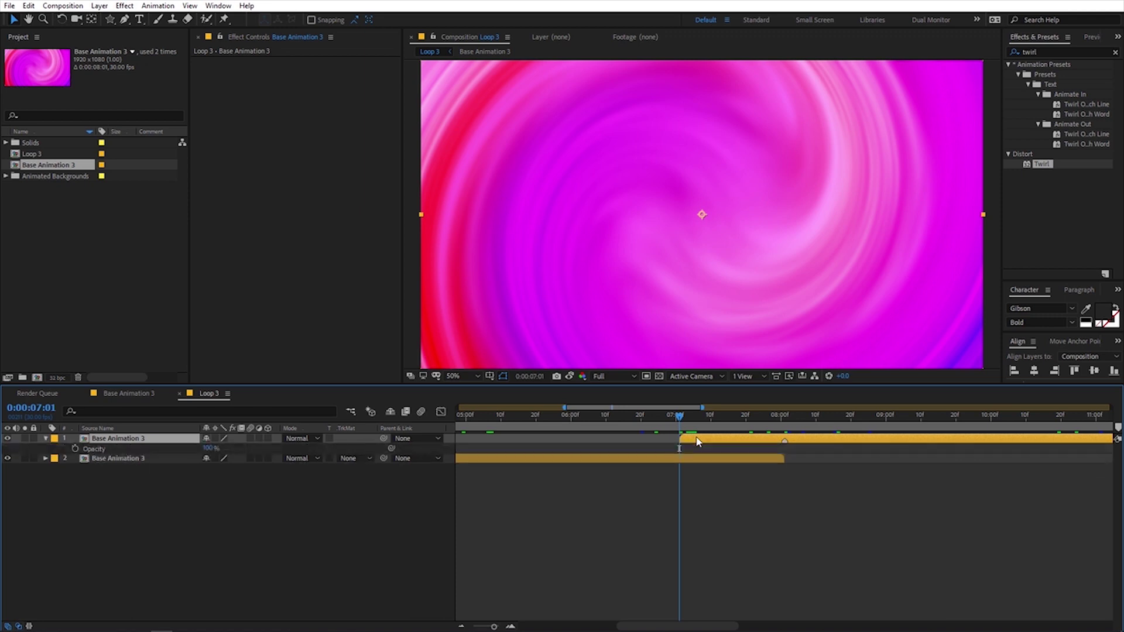
pyautogui.click(76, 448)
pyautogui.click(205, 449)
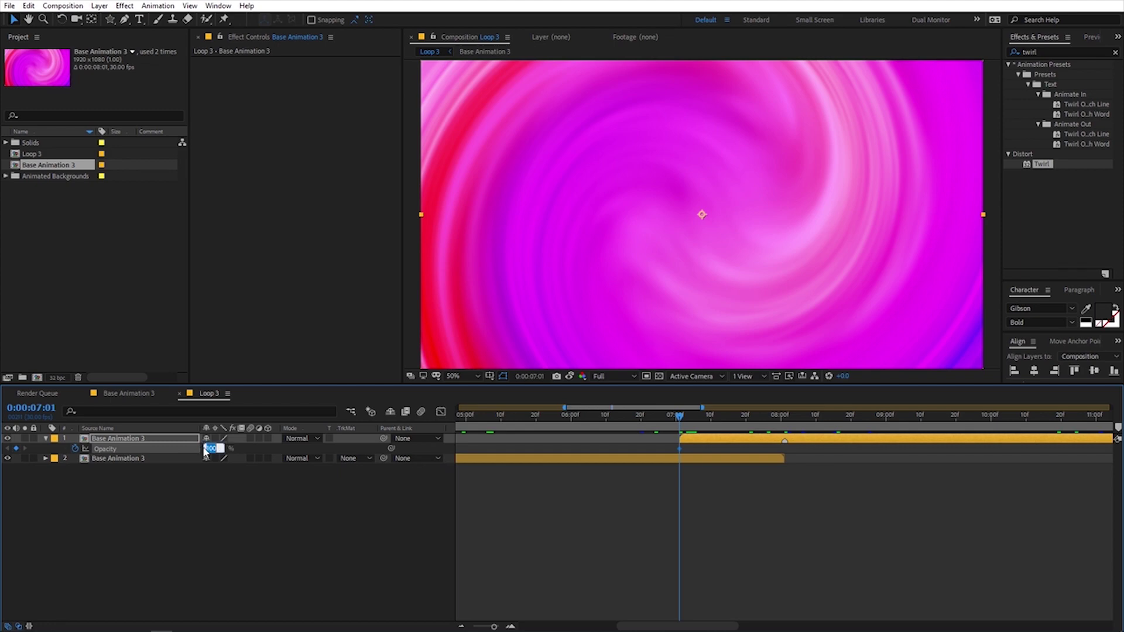
pyautogui.write('0')
pyautogui.press('Return')
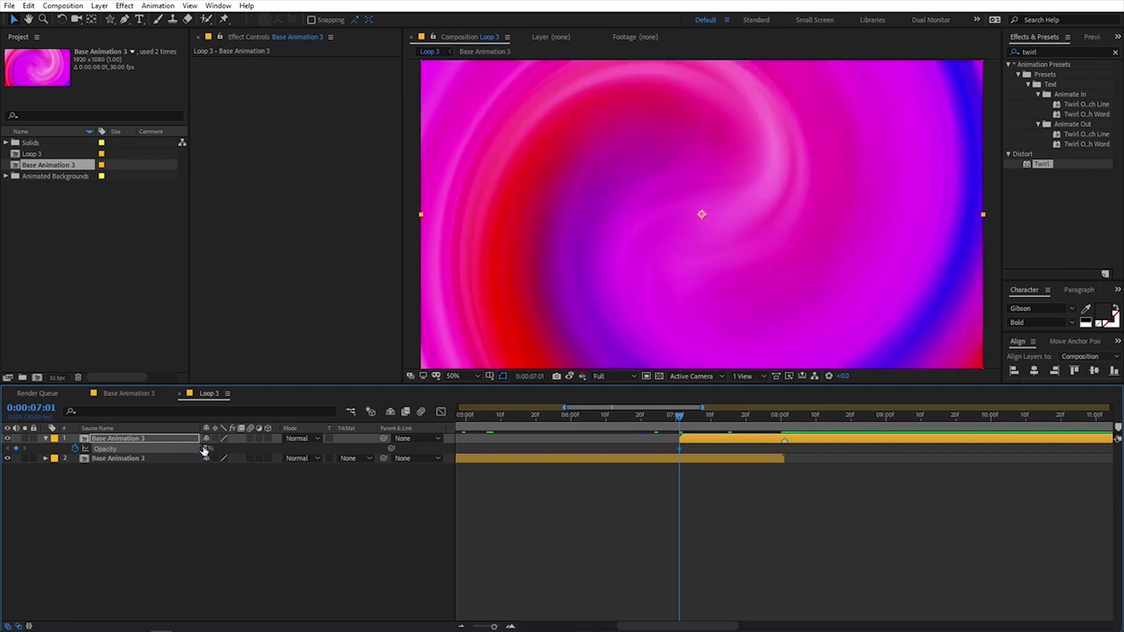
# - Add an Opacity keyframe of 100% to the upper layer at 0:00:08:01
pyautogui.moveTo(671, 418); pyautogui.dragTo(787, 433)
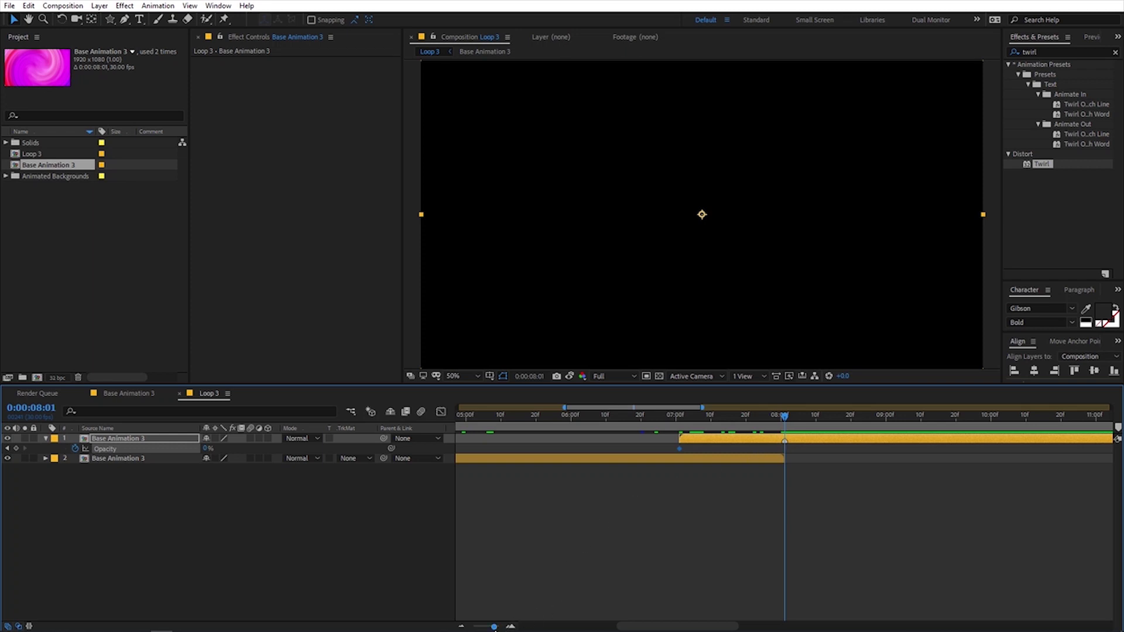
pyautogui.click(510, 627)
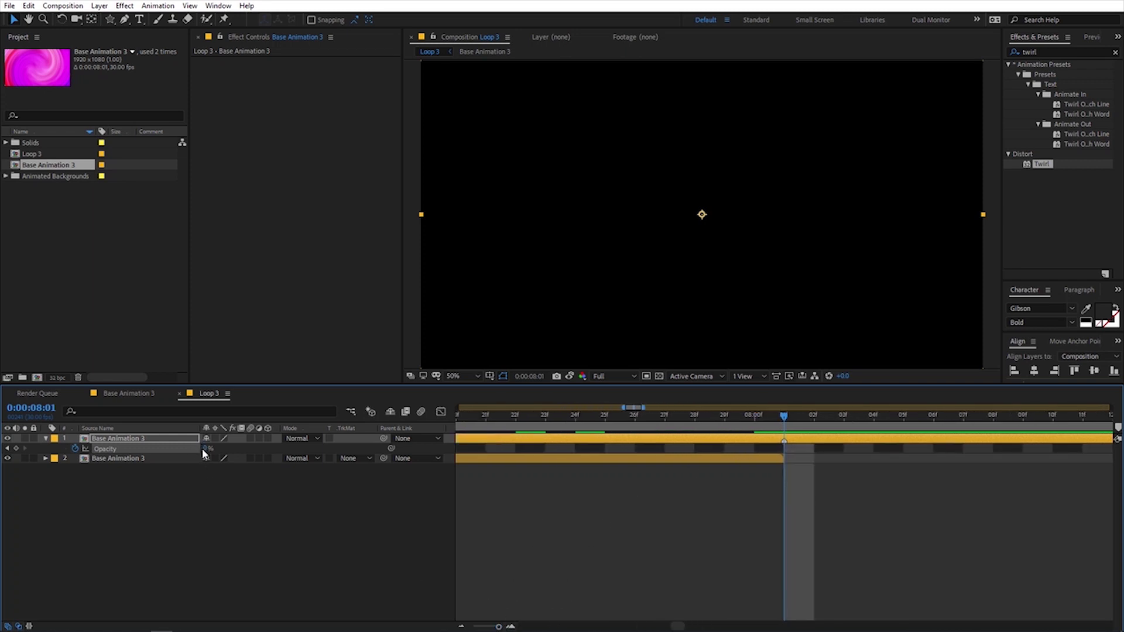
pyautogui.moveTo(206, 448); pyautogui.dragTo(324, 452)
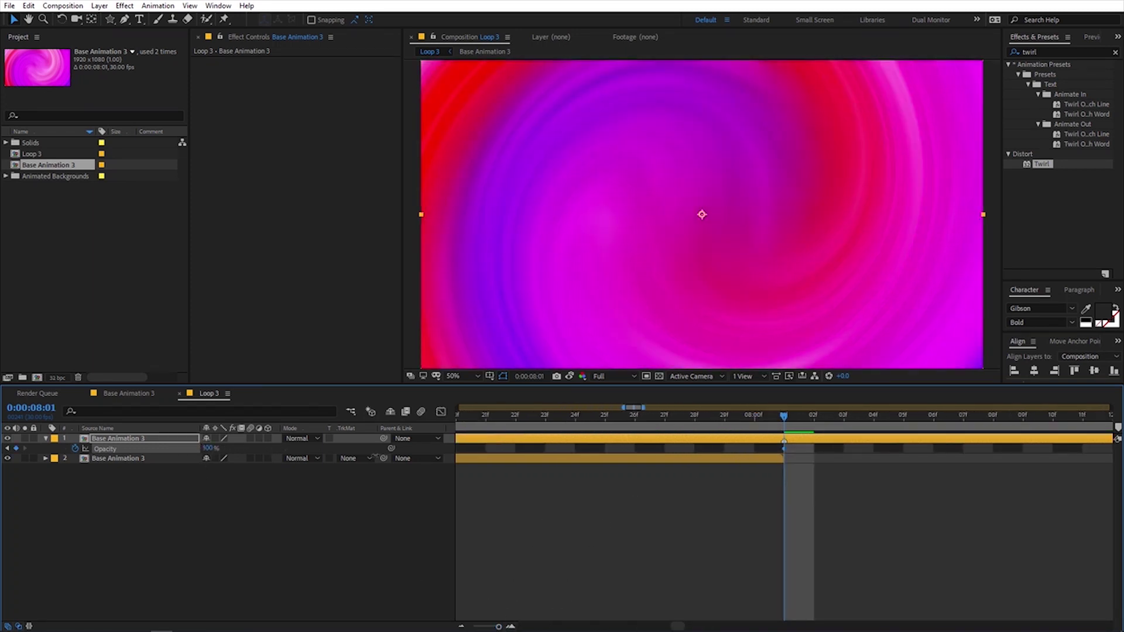
# - Trim the end of the upper Base Animation 3 layer back to its first marker at 0:00:08:01
pyautogui.moveTo(498, 627); pyautogui.dragTo(469, 628)
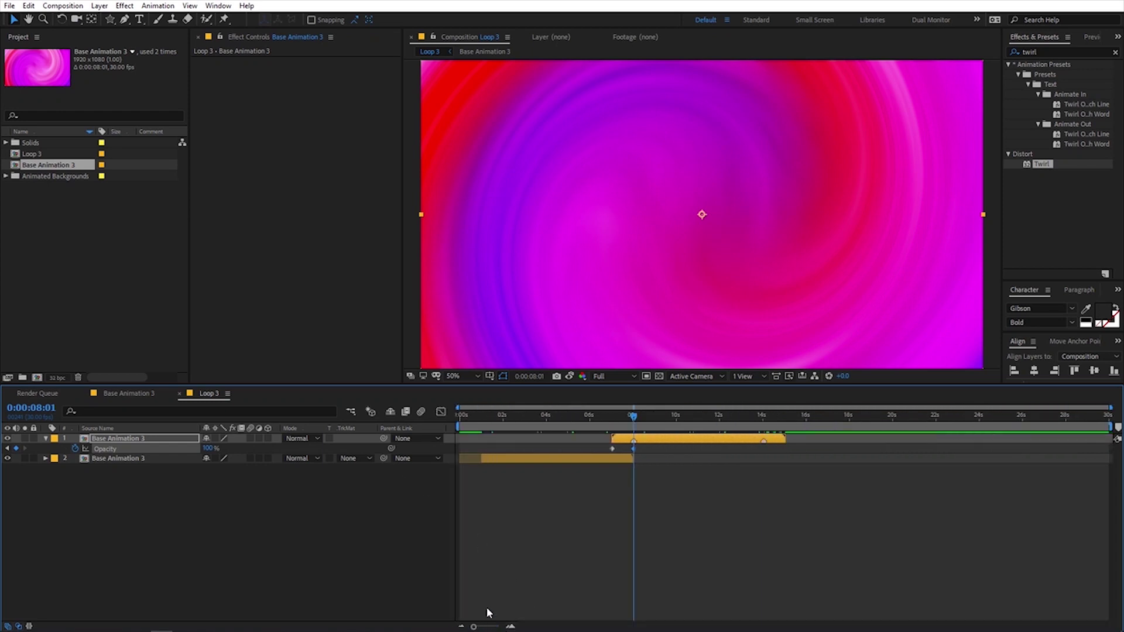
pyautogui.moveTo(784, 439); pyautogui.dragTo(638, 440)
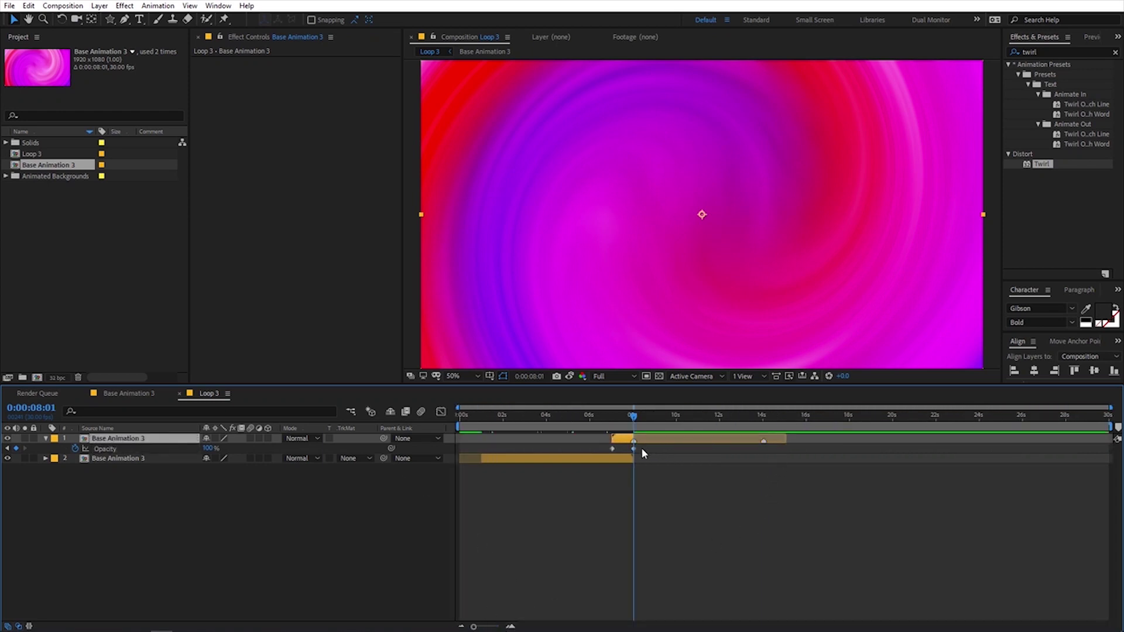
pyautogui.moveTo(475, 627); pyautogui.dragTo(524, 630)
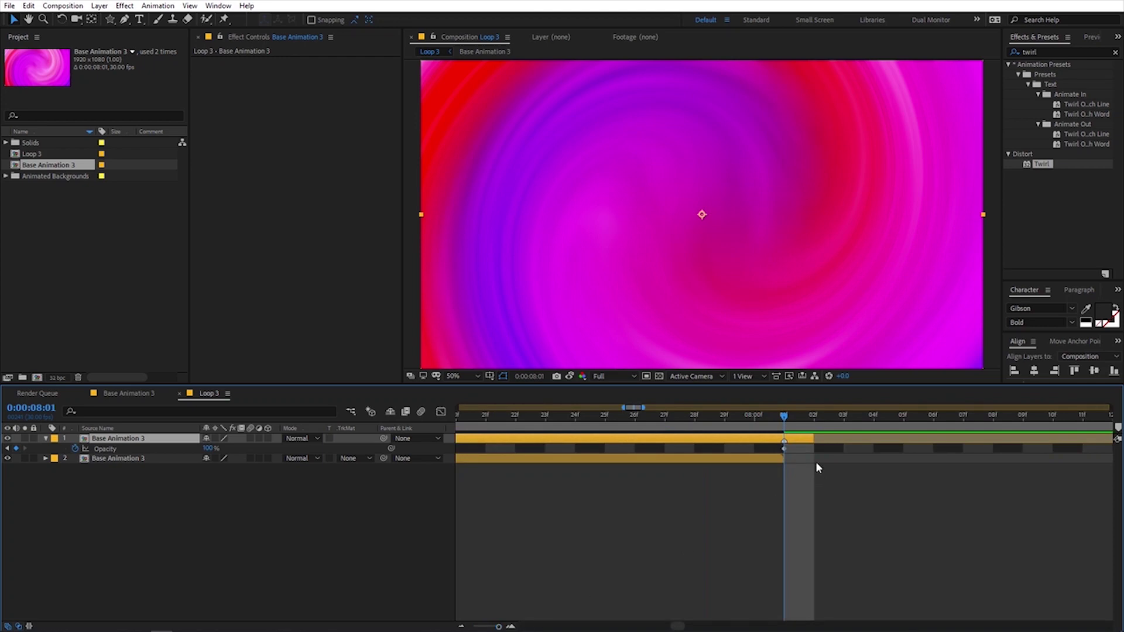
pyautogui.moveTo(814, 439)
pyautogui.mouseDown()
pyautogui.moveTo(785, 439)
pyautogui.moveTo(808, 437)
pyautogui.mouseUp()
pyautogui.moveTo(498, 627); pyautogui.dragTo(471, 627)
# - Take a snapshot of the frame at 0:00:01:00 and compare it with the frame at 0:00:08:01
pyautogui.click(481, 430)
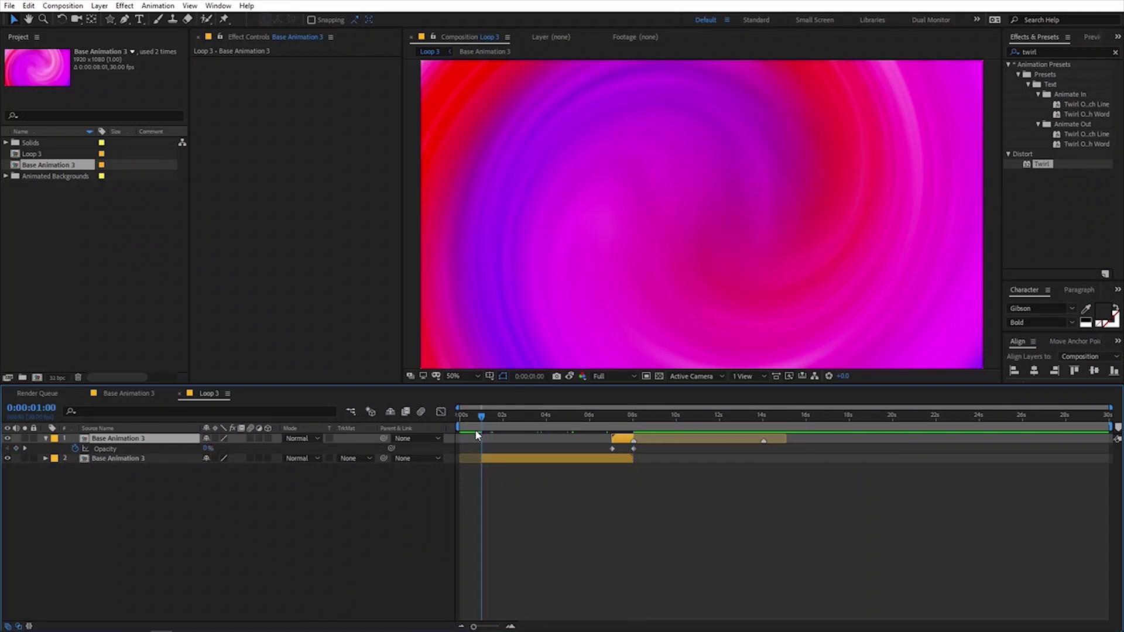
pyautogui.click(558, 379)
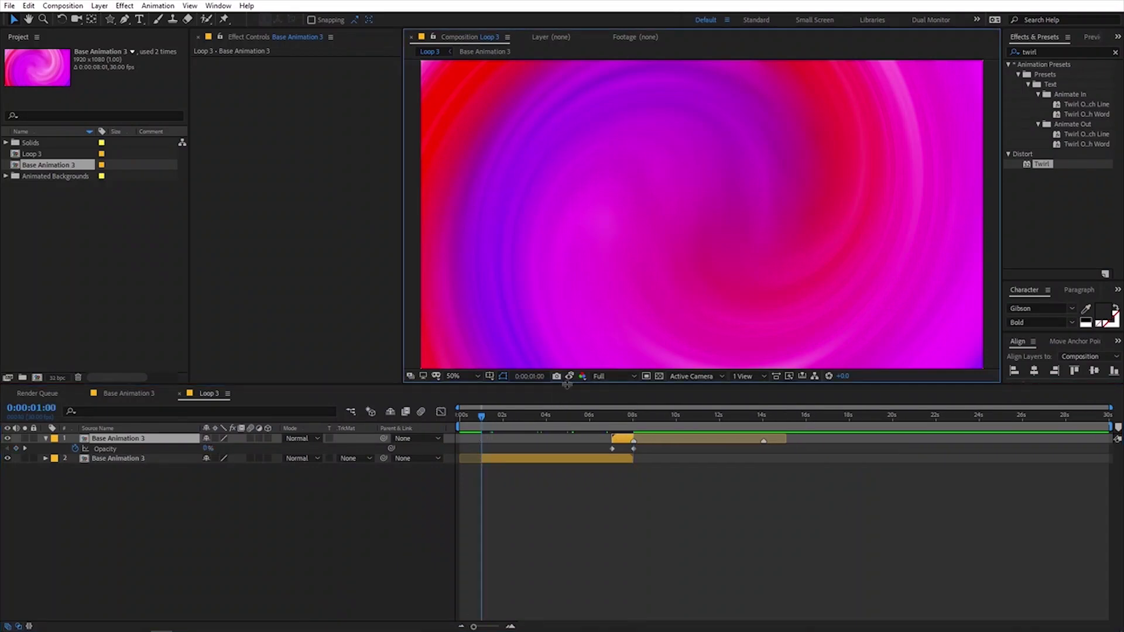
pyautogui.click(632, 421)
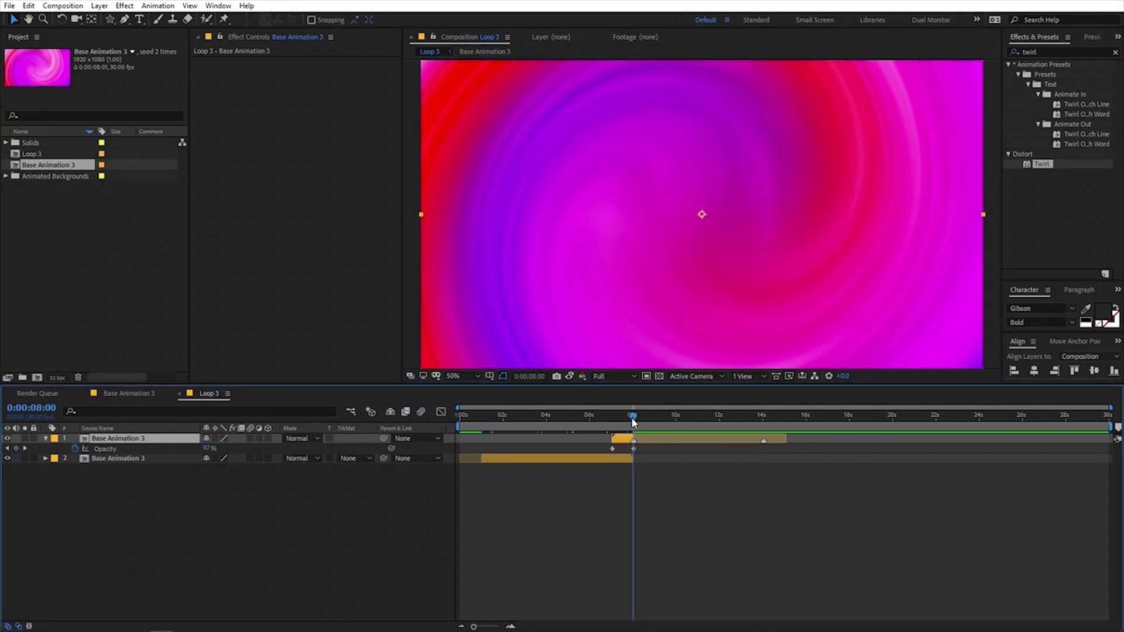
pyautogui.moveTo(633, 421); pyautogui.dragTo(635, 422)
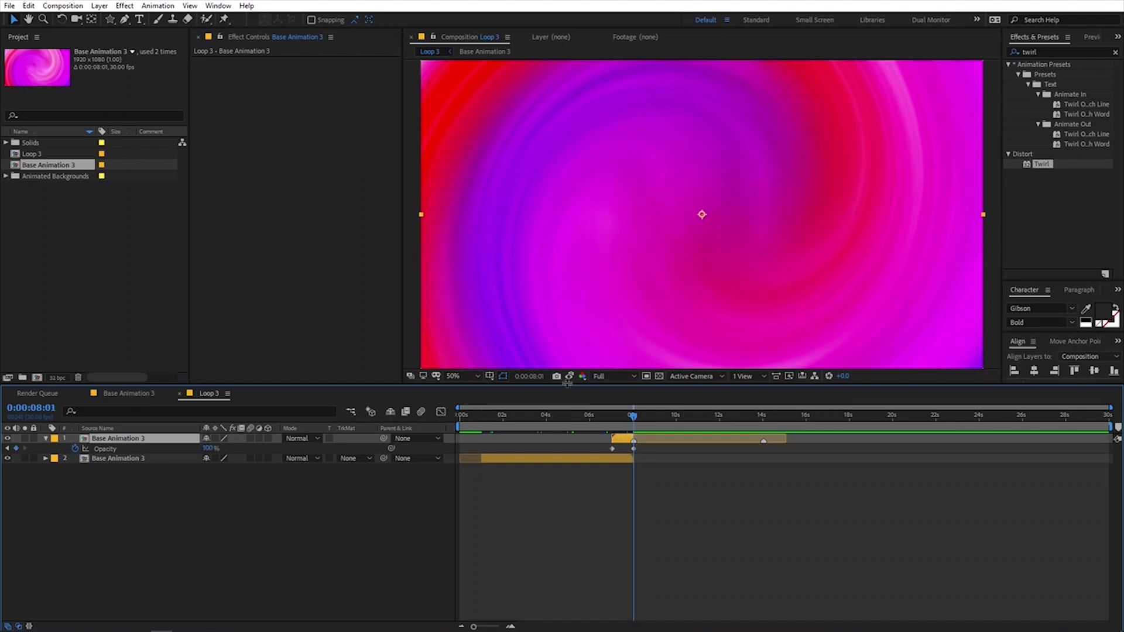
pyautogui.click(570, 378)
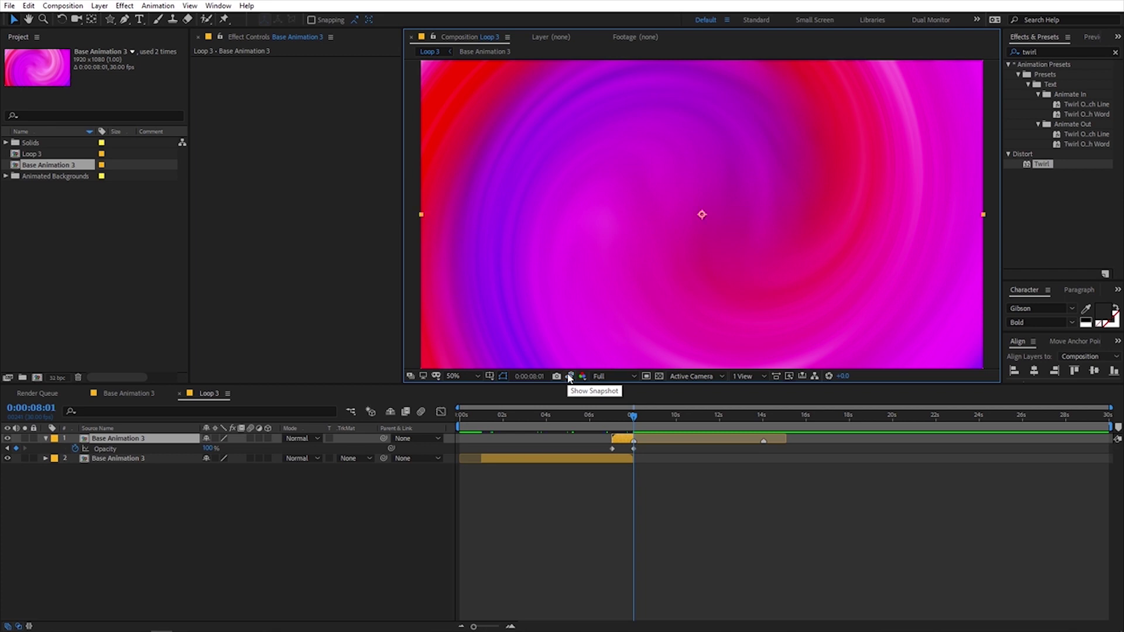
pyautogui.click(570, 378)
# - Trim one more frame off the end of the upper layer so its last frame is 0:00:08:00
pyautogui.click(510, 627)
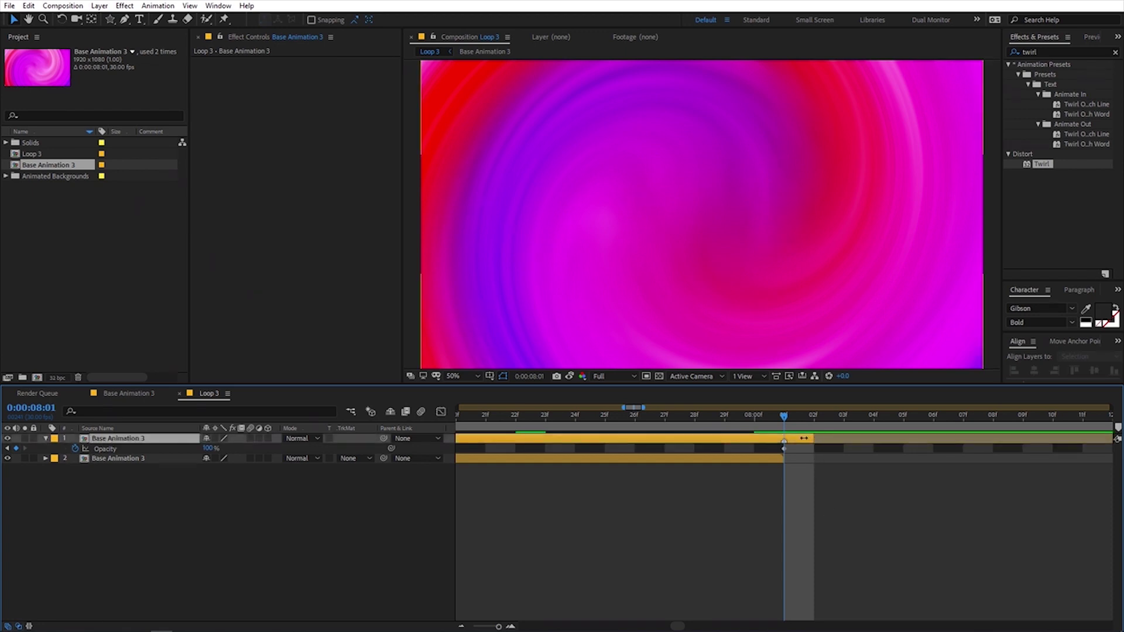
pyautogui.moveTo(814, 439); pyautogui.dragTo(795, 439)
pyautogui.moveTo(498, 626); pyautogui.dragTo(473, 627)
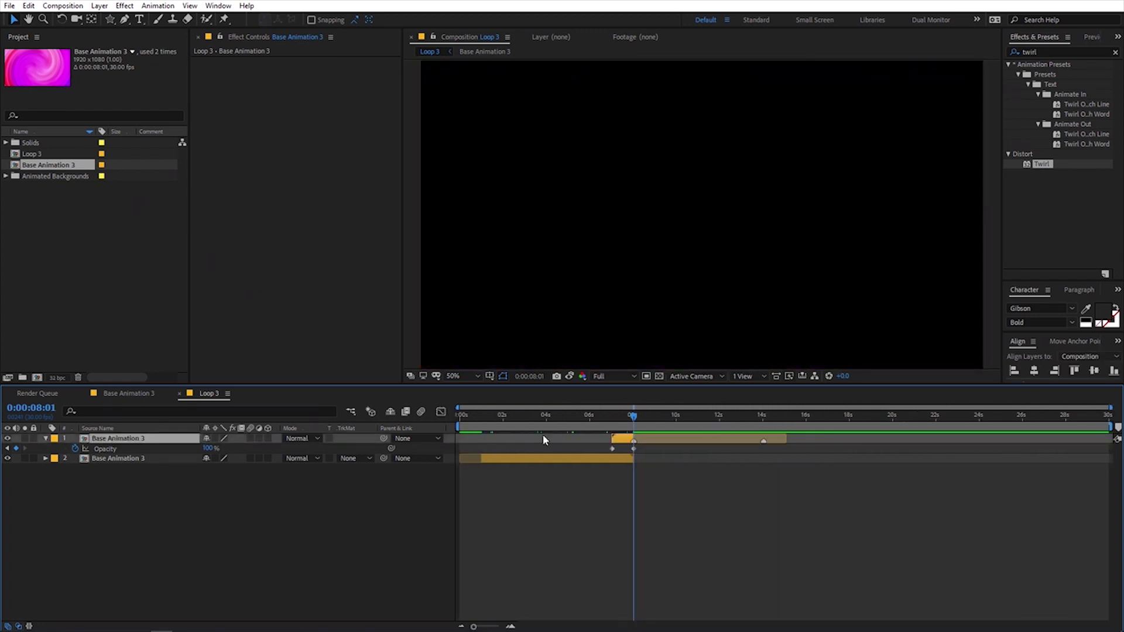
# - Move both Base Animation 3 layers earlier together so the lower layer's trimmed start sits at 0:00:00:00
pyautogui.keyDown('shift'); pyautogui.click(121, 458); pyautogui.keyUp('shift')
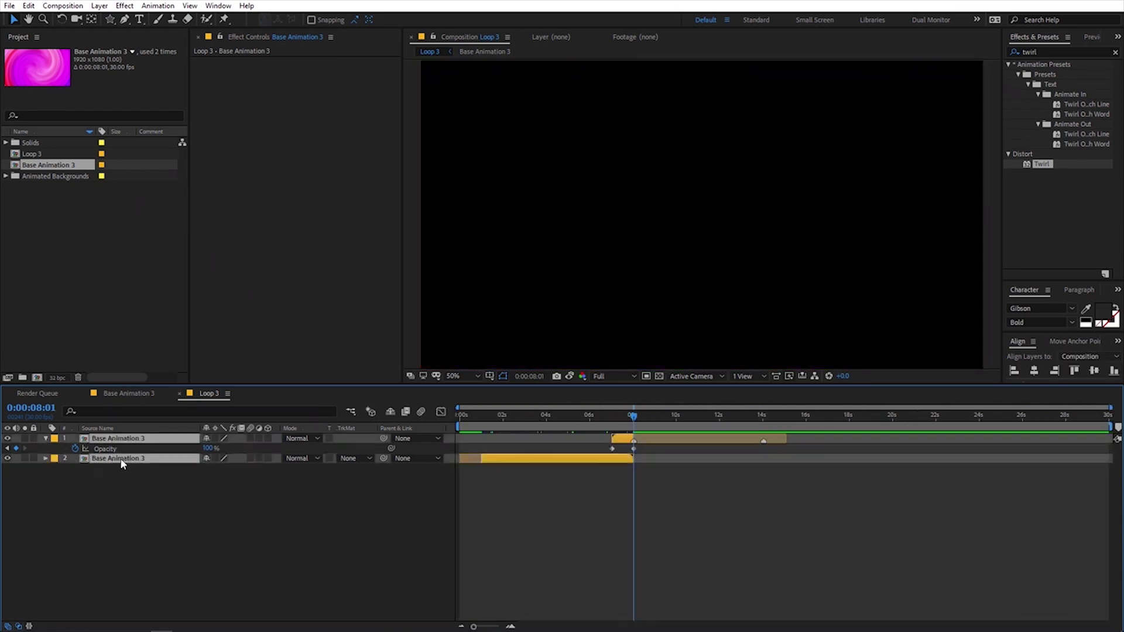
pyautogui.press('Home')
pyautogui.moveTo(529, 461); pyautogui.dragTo(513, 461)
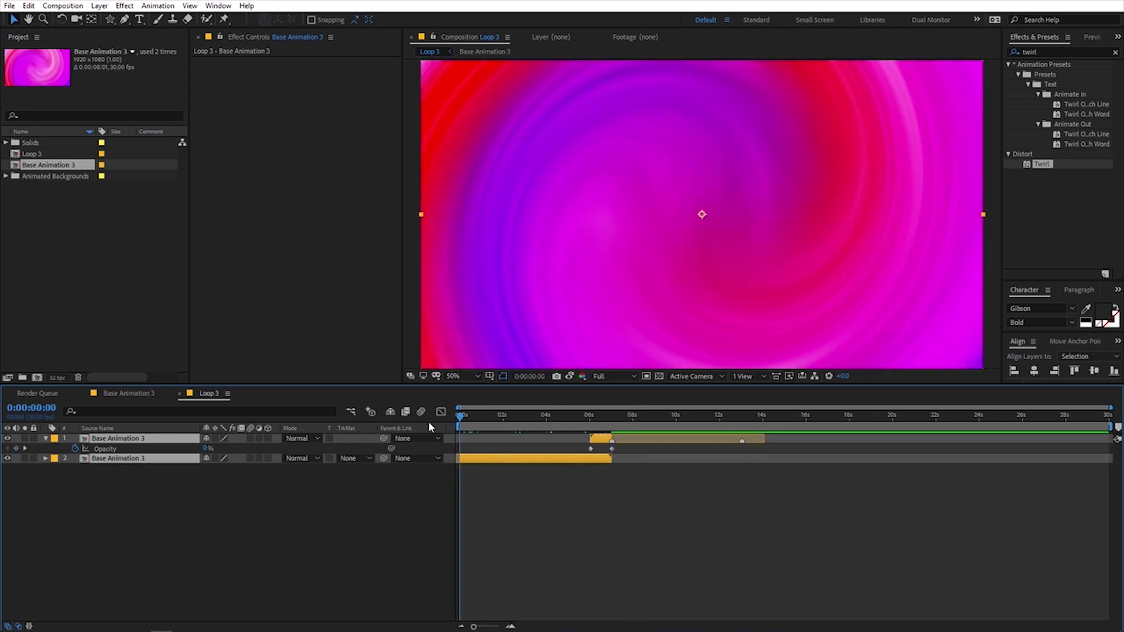
# - End the Loop 3 work area at 0:00:07:01, where both layers end, and trim the composition to the work area
pyautogui.moveTo(493, 417); pyautogui.dragTo(611, 434)
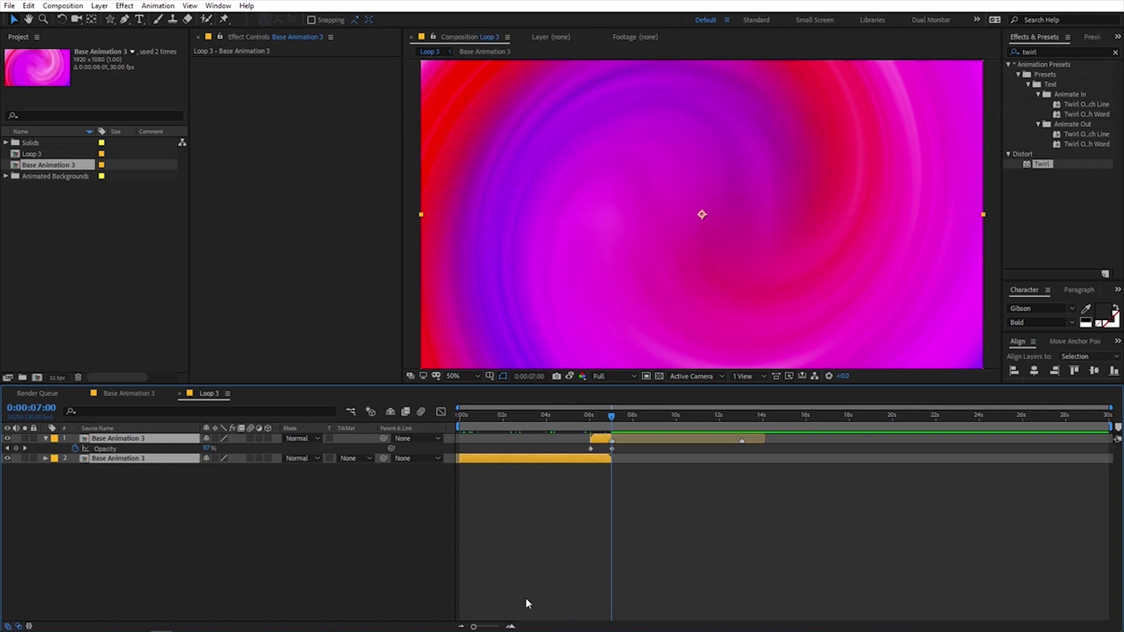
pyautogui.moveTo(484, 628); pyautogui.dragTo(535, 609)
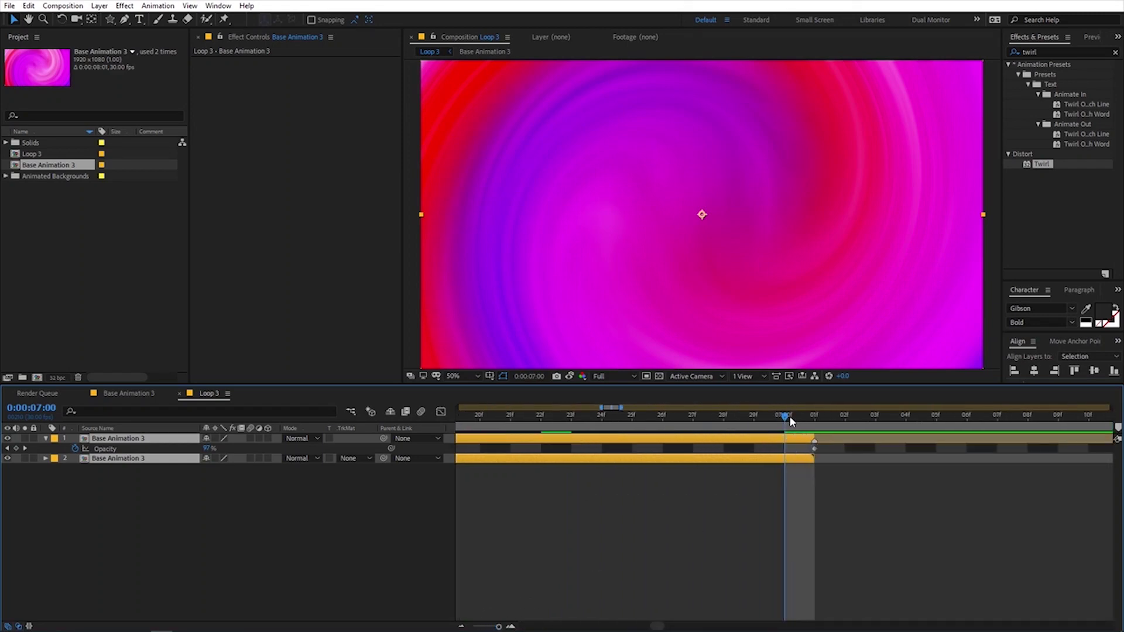
pyautogui.moveTo(793, 420); pyautogui.dragTo(814, 420)
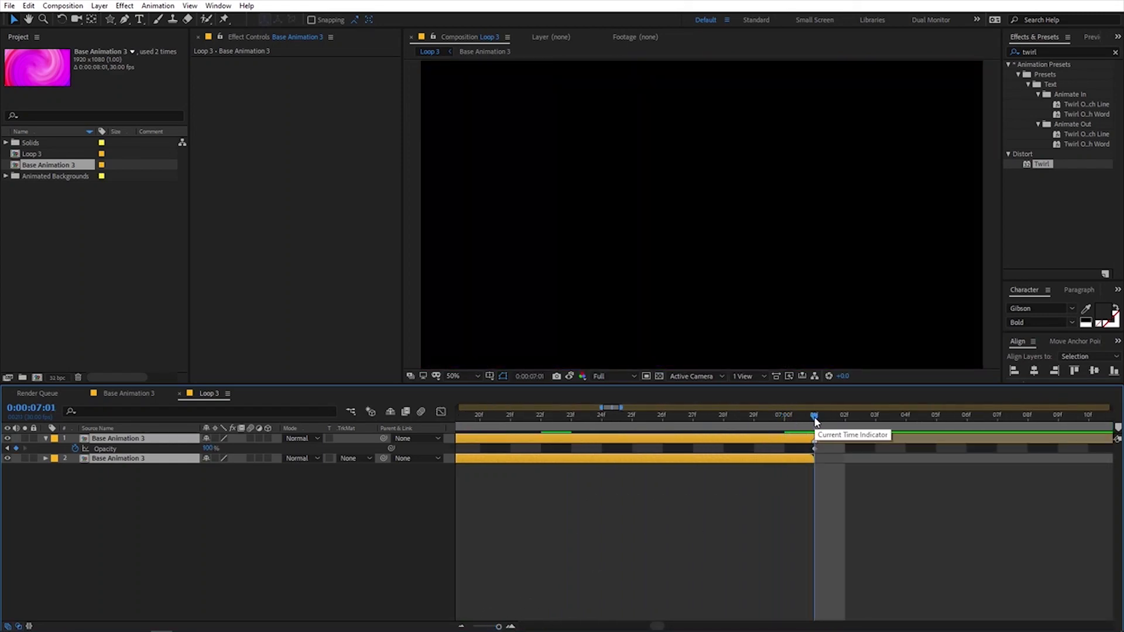
pyautogui.press('n')
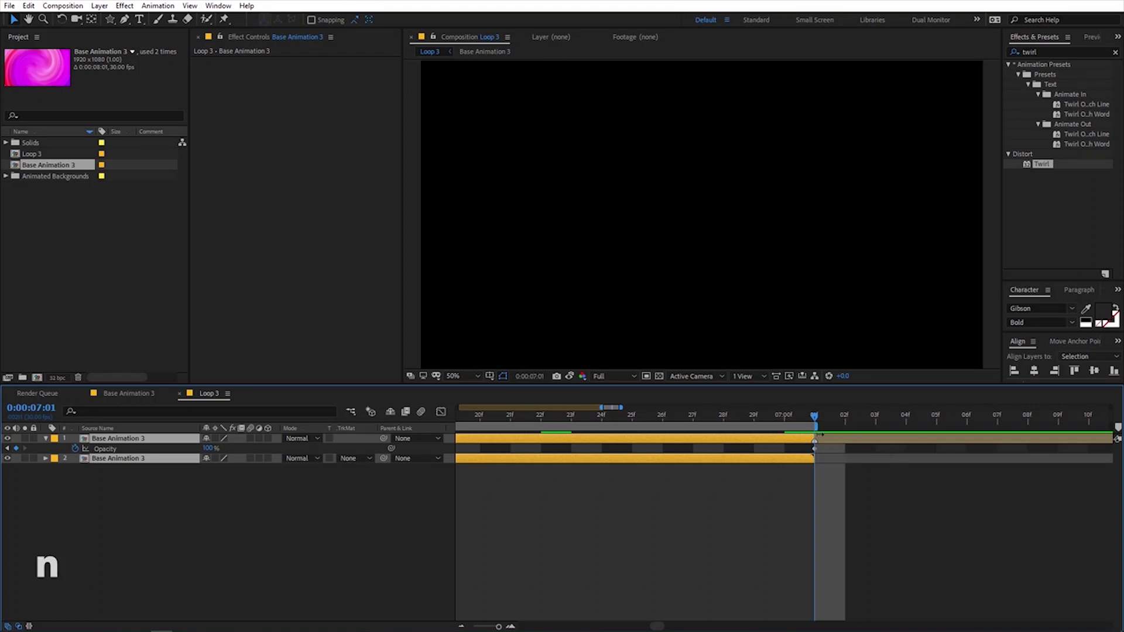
pyautogui.rightClick(816, 430)
pyautogui.click(852, 461)
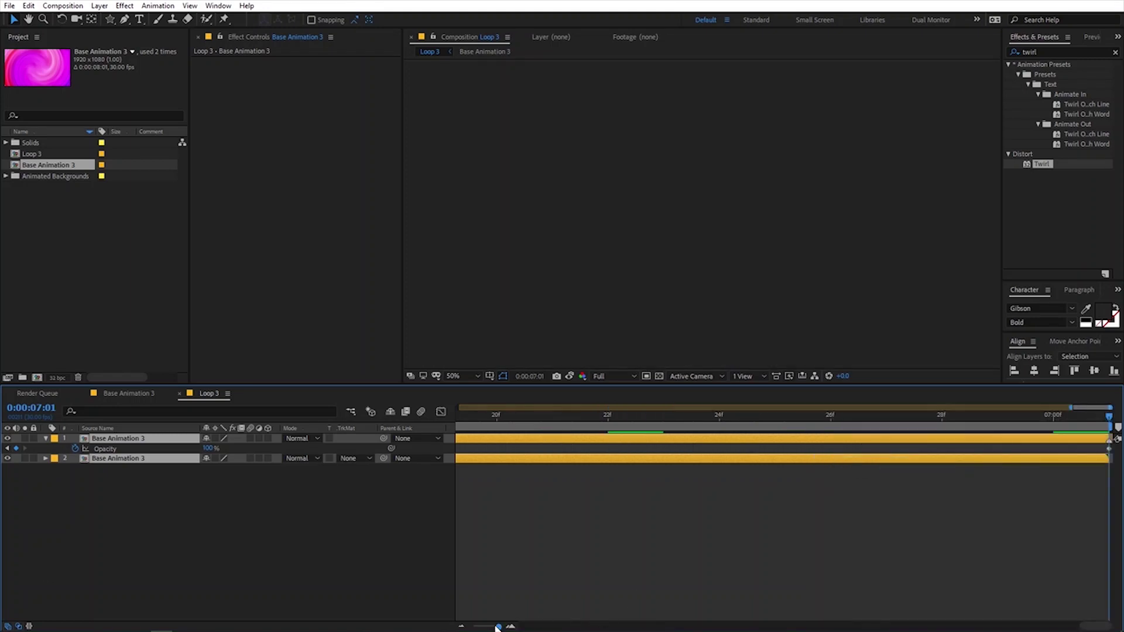
# - Preview the trimmed Loop 3 composition from its start and scrub to 0:00:02:16 to check the seamless loop
pyautogui.moveTo(499, 628); pyautogui.dragTo(474, 627)
pyautogui.press('space')
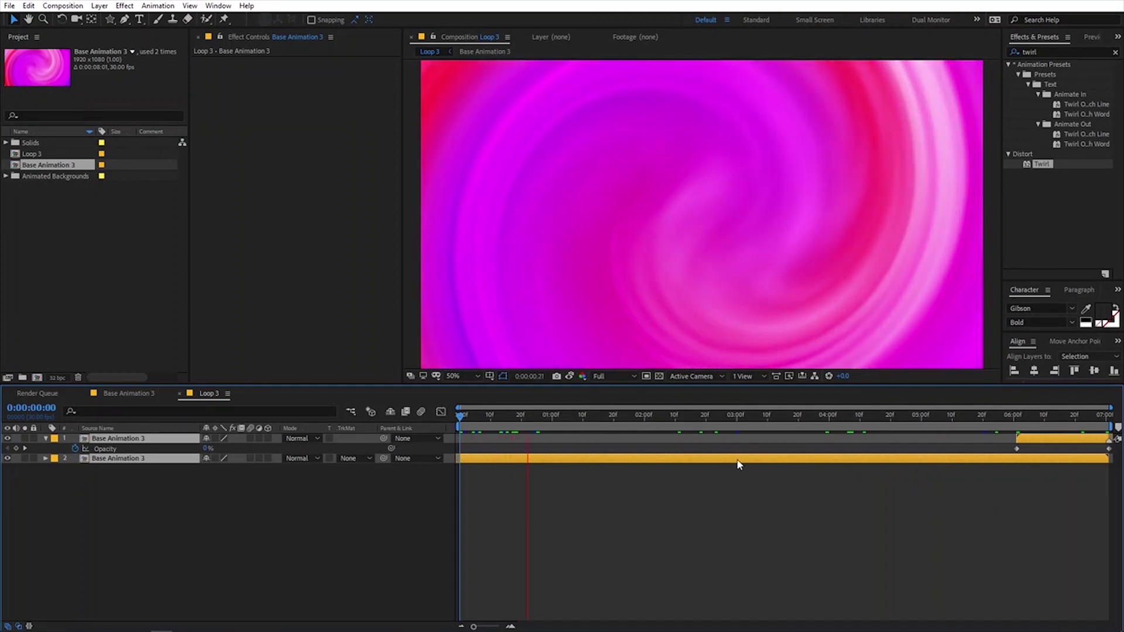
pyautogui.moveTo(552, 415); pyautogui.dragTo(692, 422)
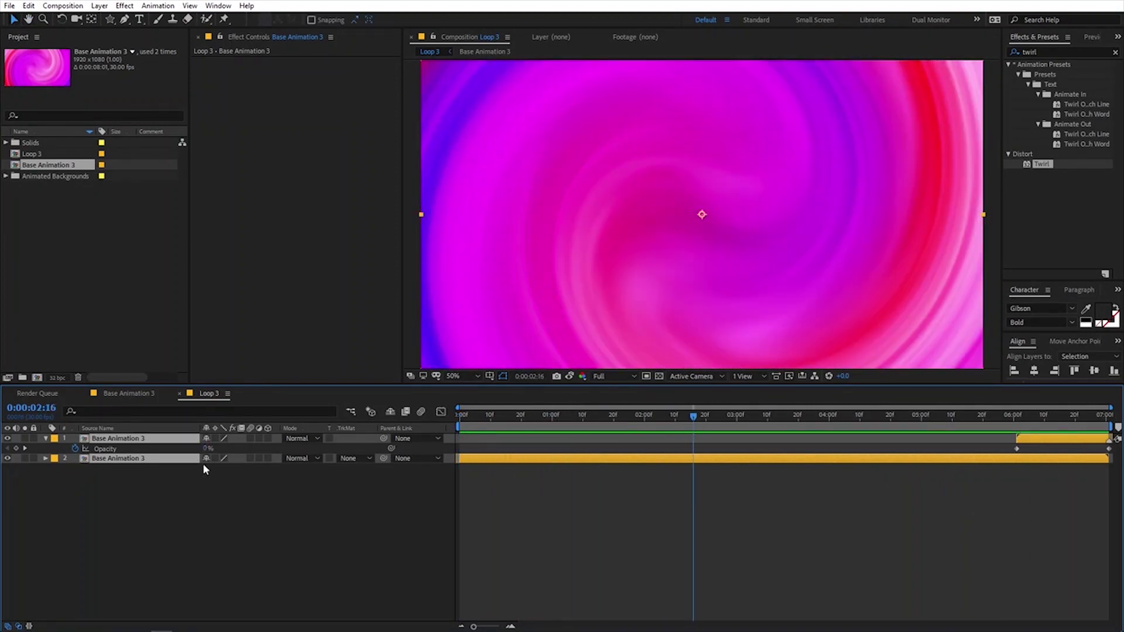
pyautogui.click(203, 468)
# - Create a 30-second composition named Animation 3 and add the Loop 3 composition to it as a layer
pyautogui.click(63, 6)
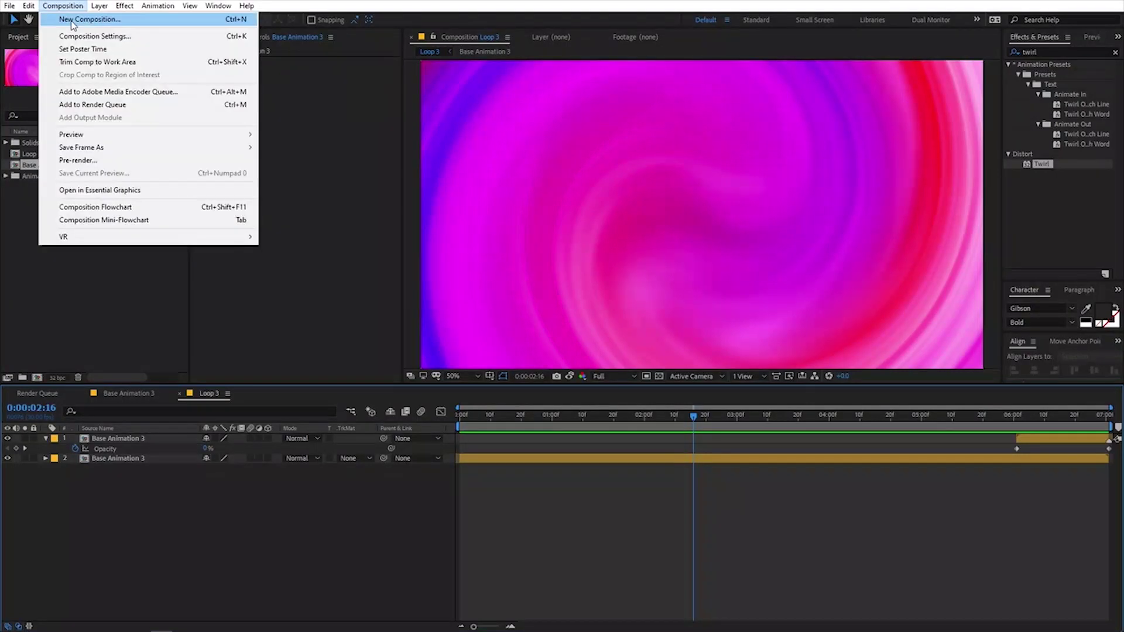
pyautogui.click(77, 24)
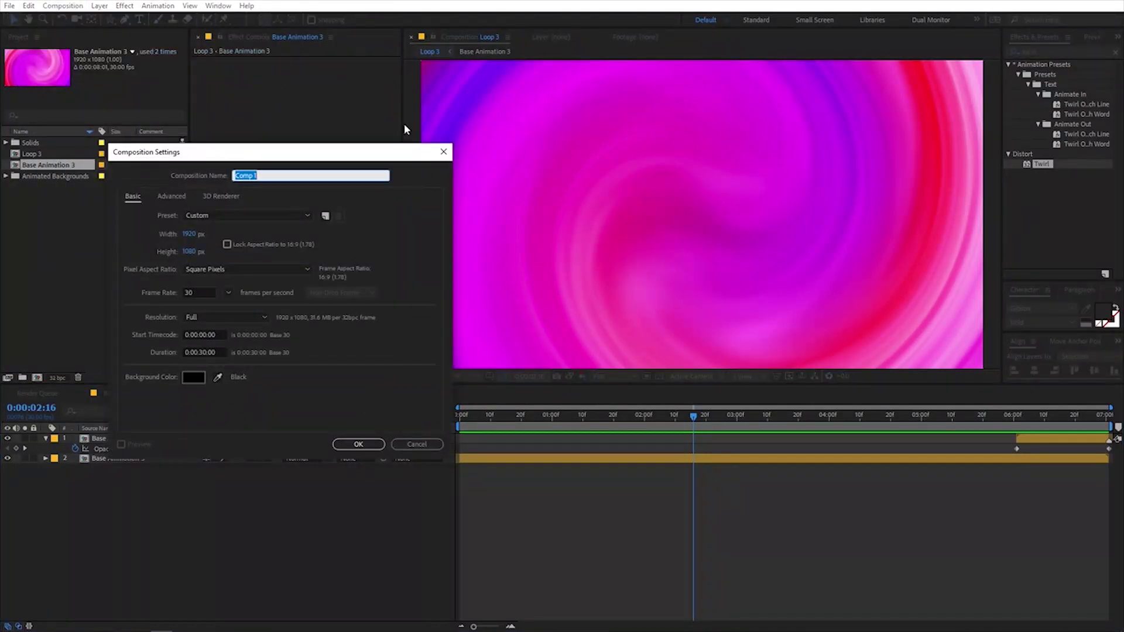
pyautogui.write('Animation 3')
pyautogui.press('Return')
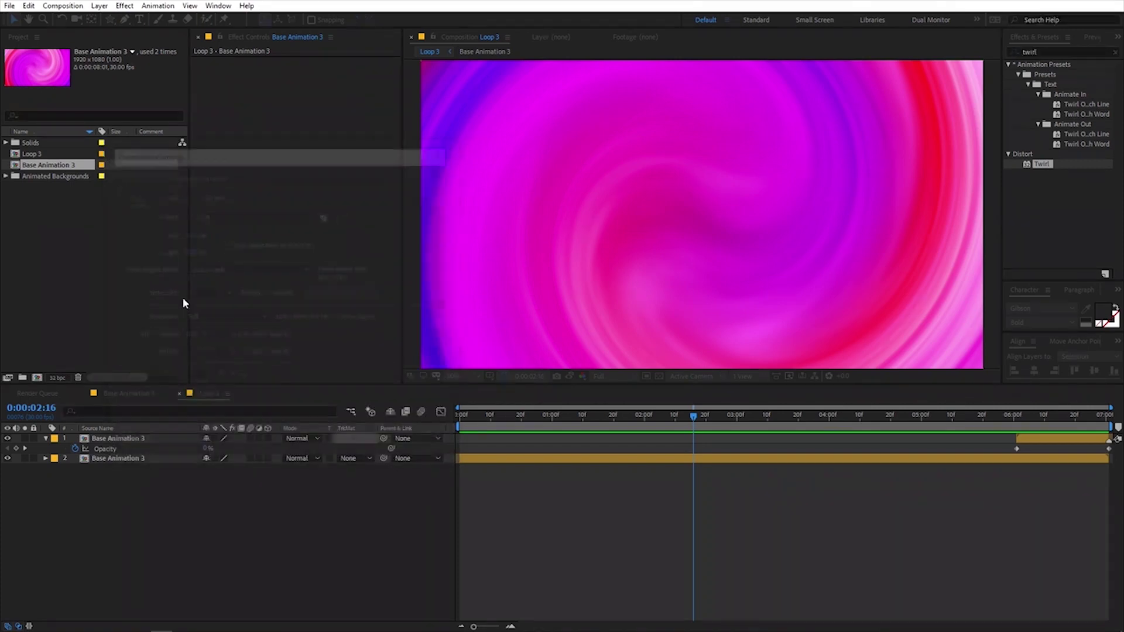
pyautogui.click(47, 167)
pyautogui.moveTo(35, 154); pyautogui.dragTo(175, 476)
# - Enable time remapping on the Loop 3 layer and give its Time Remap property the expression loopOut()
pyautogui.rightClick(151, 439)
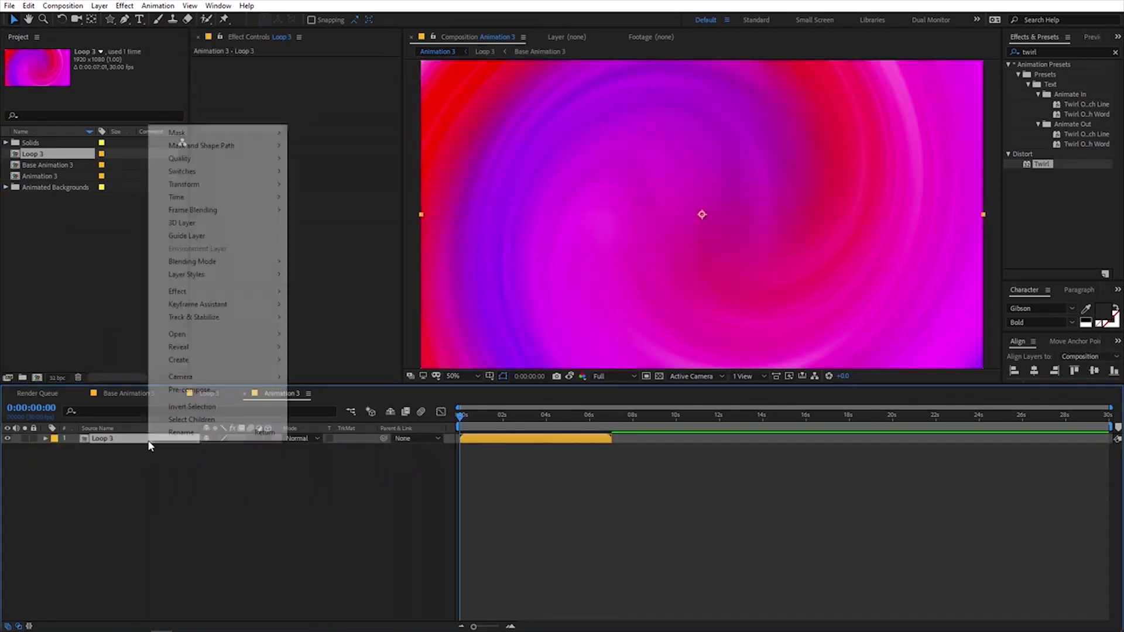
pyautogui.moveTo(238, 197)
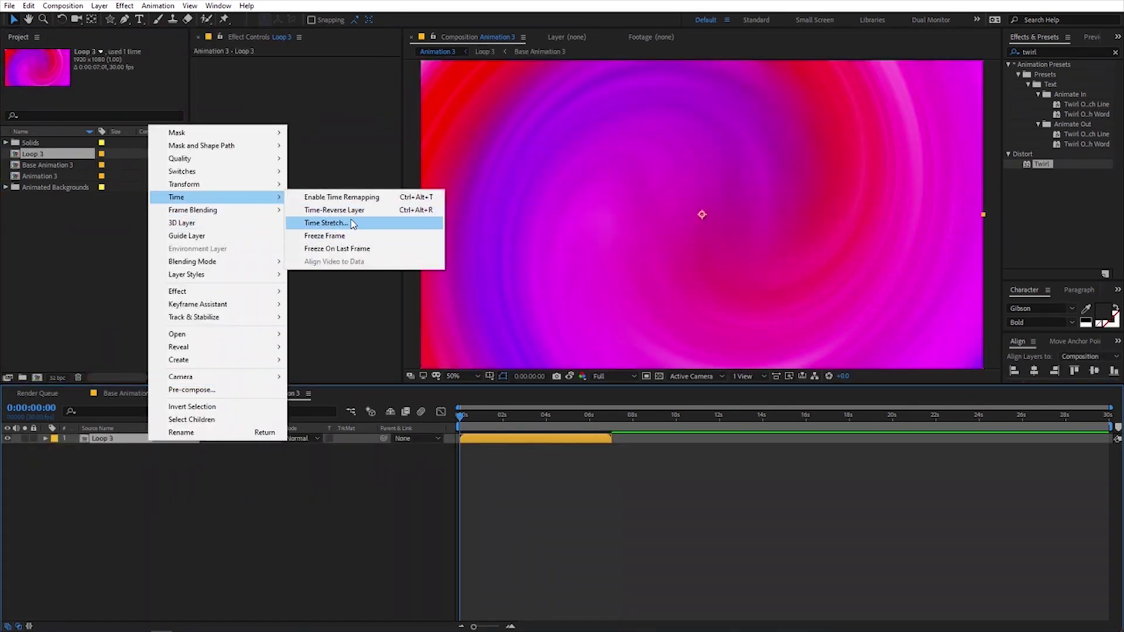
pyautogui.click(355, 197)
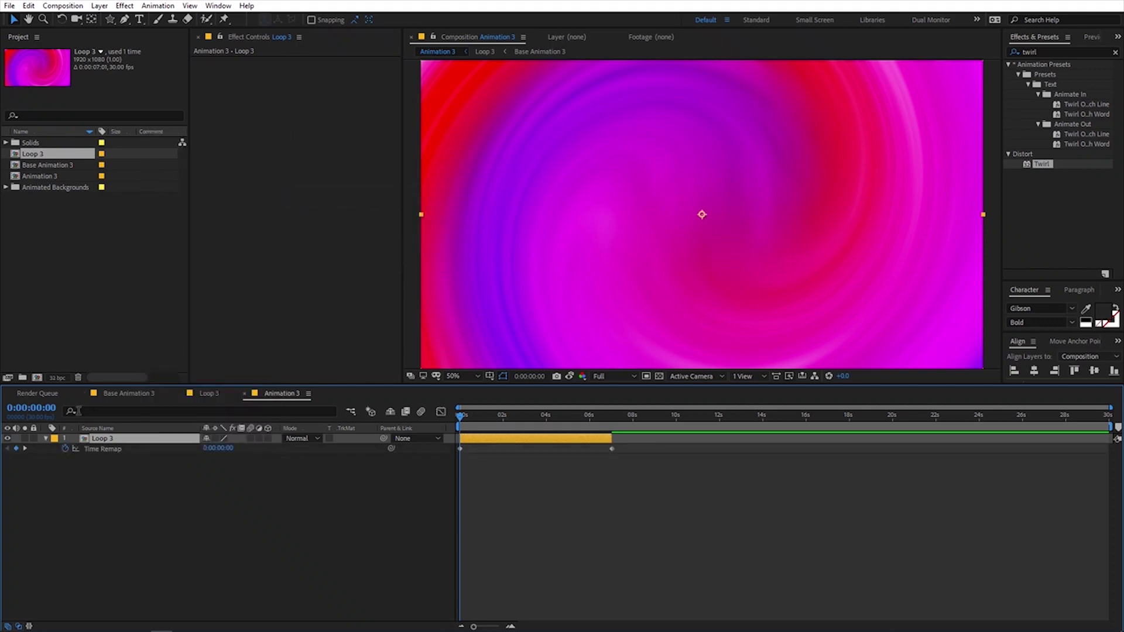
pyautogui.keyDown('alt'); pyautogui.click(65, 449); pyautogui.keyUp('alt')
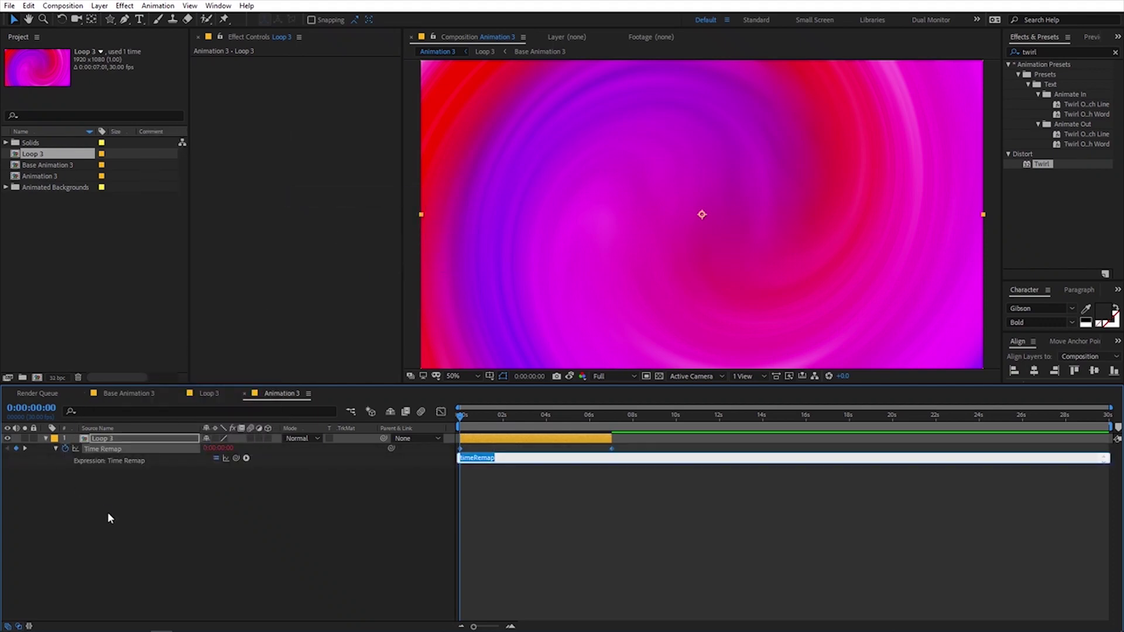
pyautogui.write('loopOut(')
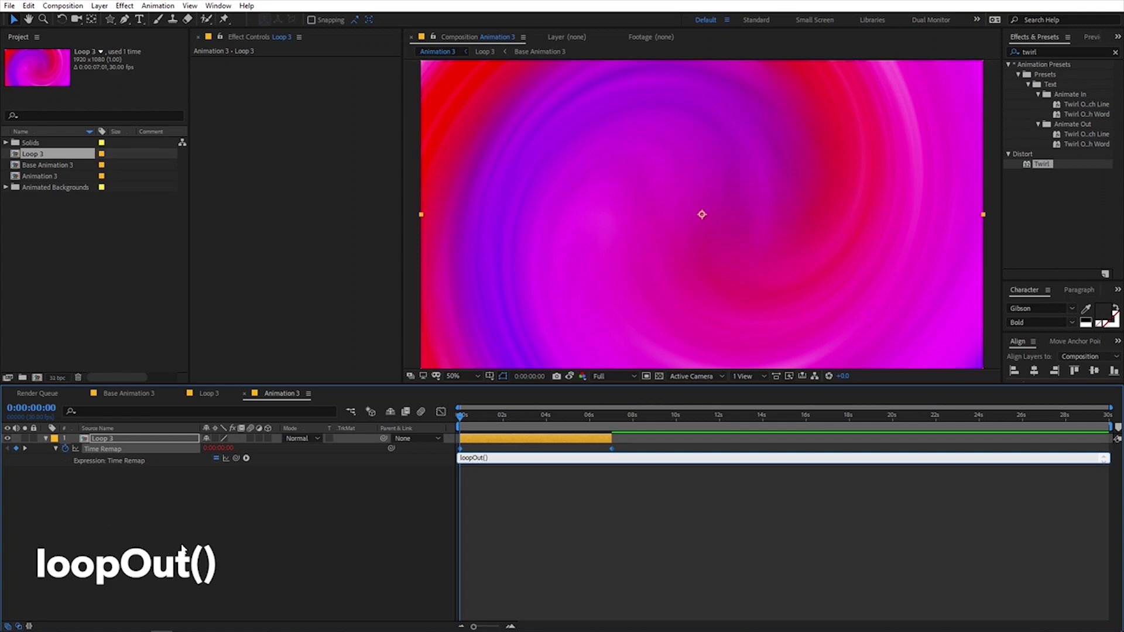
pyautogui.click(183, 550)
# - Slide the Loop 3 layer about 7 seconds earlier, extend it over the whole 30-second composition, and preview the repeating animation
pyautogui.moveTo(612, 438); pyautogui.dragTo(1119, 469)
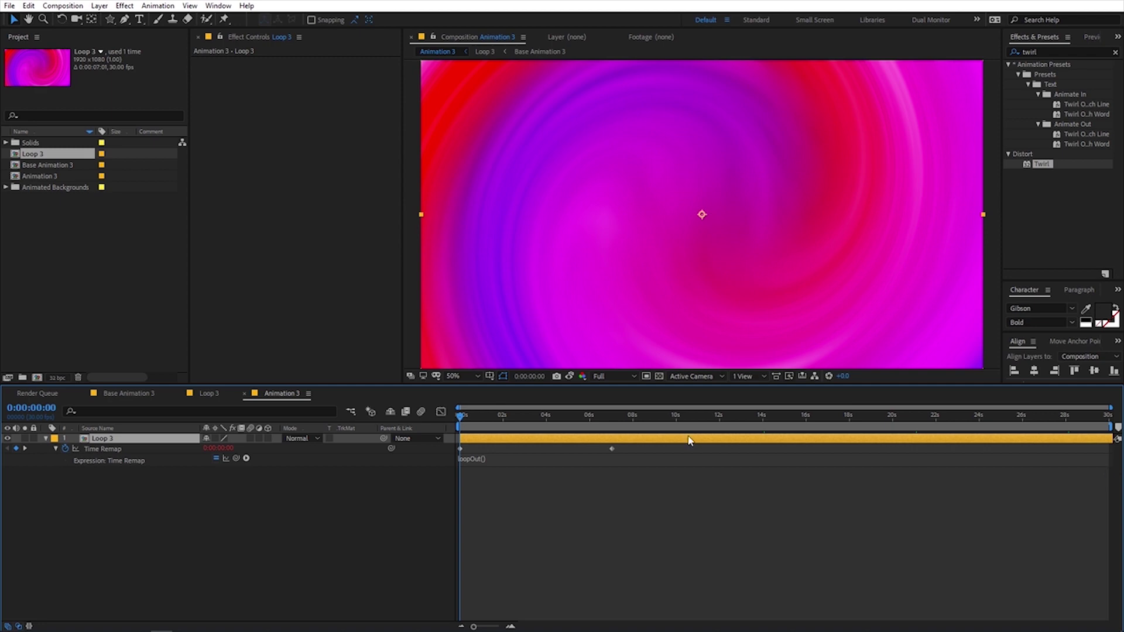
pyautogui.moveTo(690, 440); pyautogui.dragTo(539, 457)
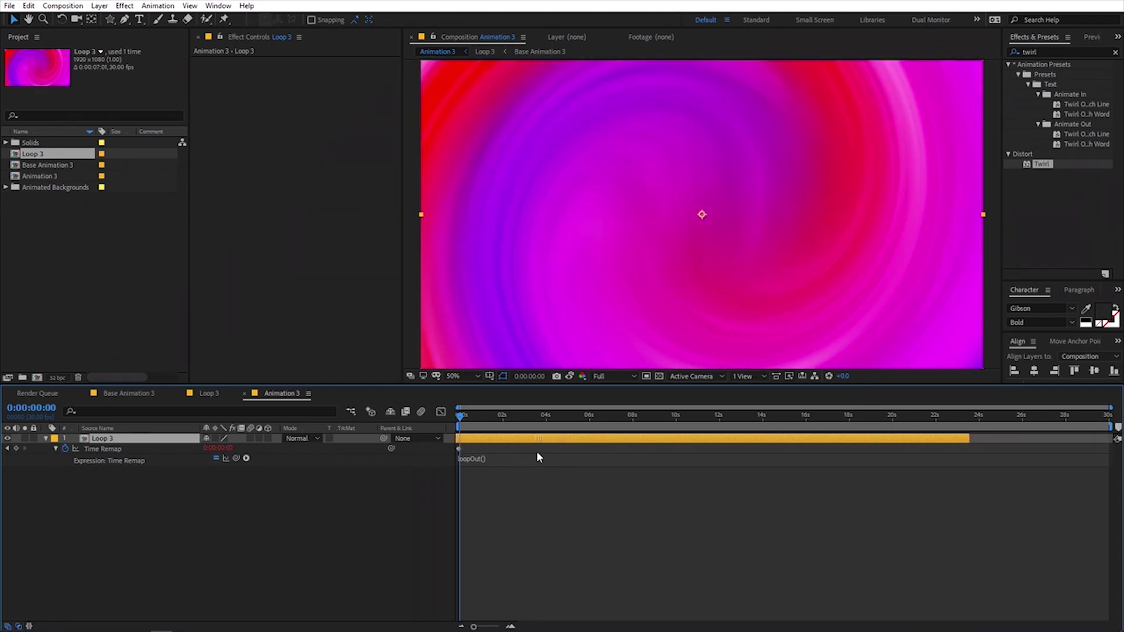
pyautogui.press('space')
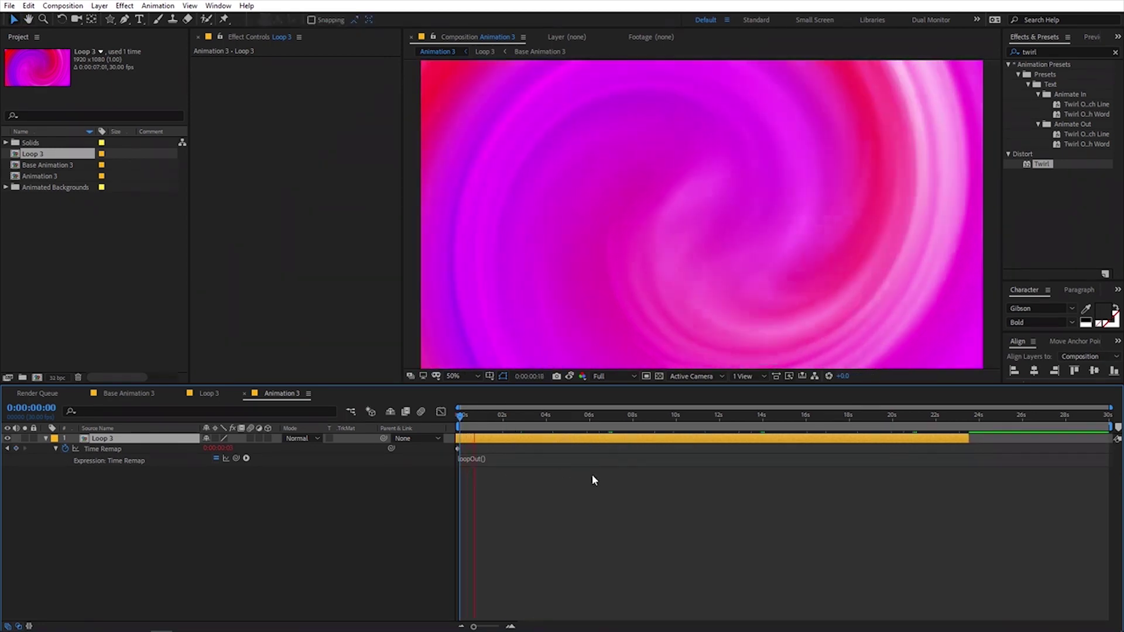
pyautogui.moveTo(969, 439); pyautogui.dragTo(1109, 445)
pyautogui.press('space')
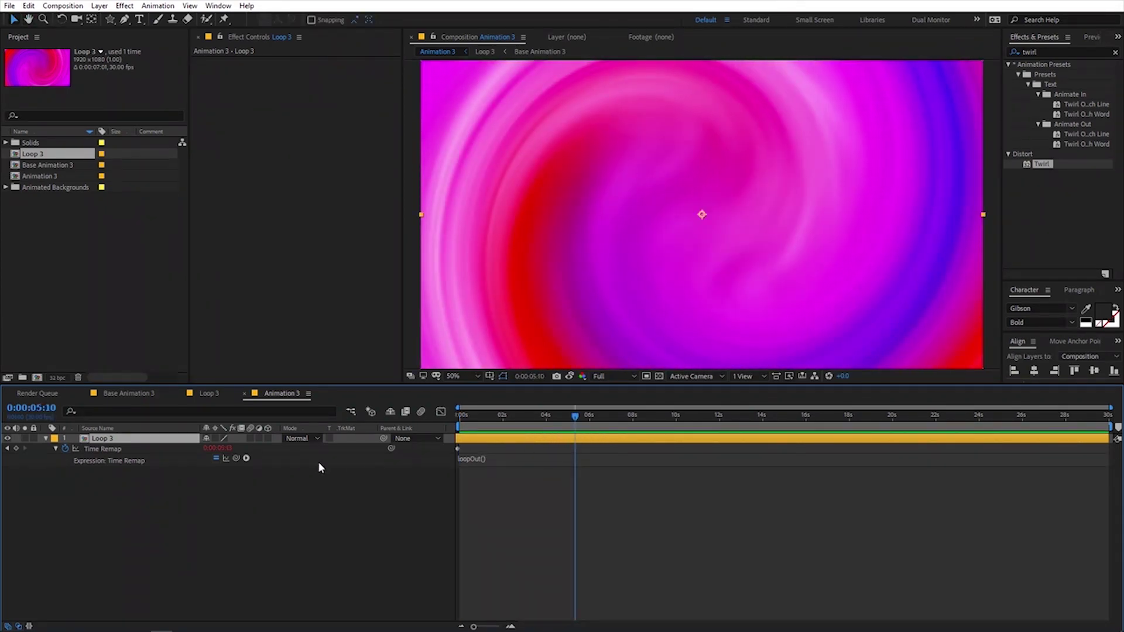
# - In the Base Animation 3 composition at 0:00:00:20, set Color 1 of the BG layer's 4-Color Gradient to green 2AFF00
pyautogui.click(139, 400)
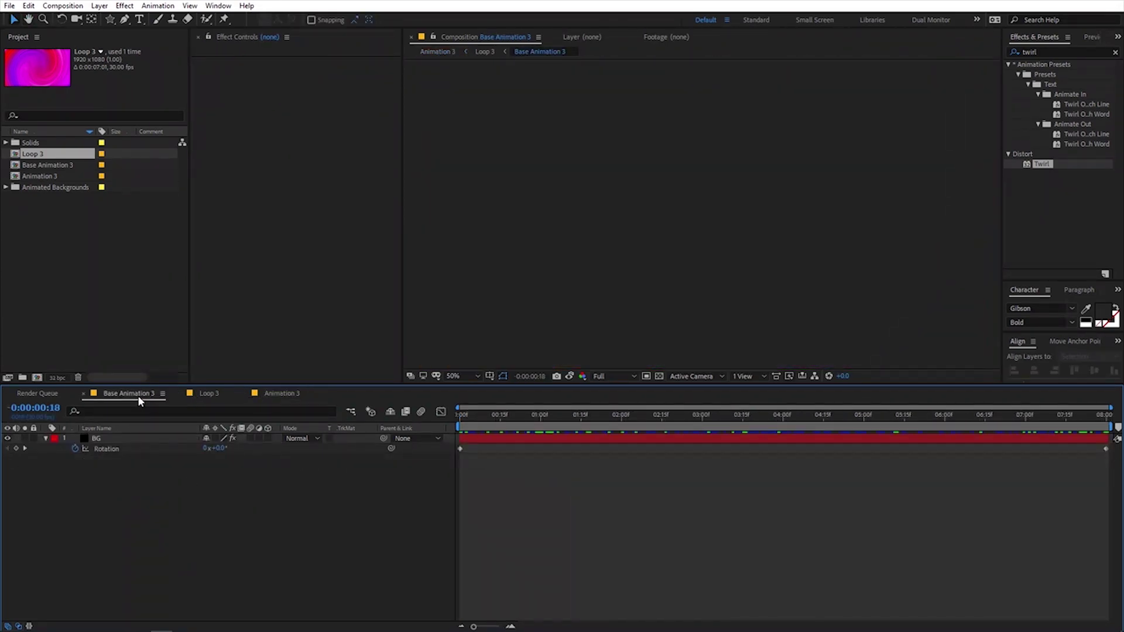
pyautogui.moveTo(459, 425); pyautogui.dragTo(514, 417)
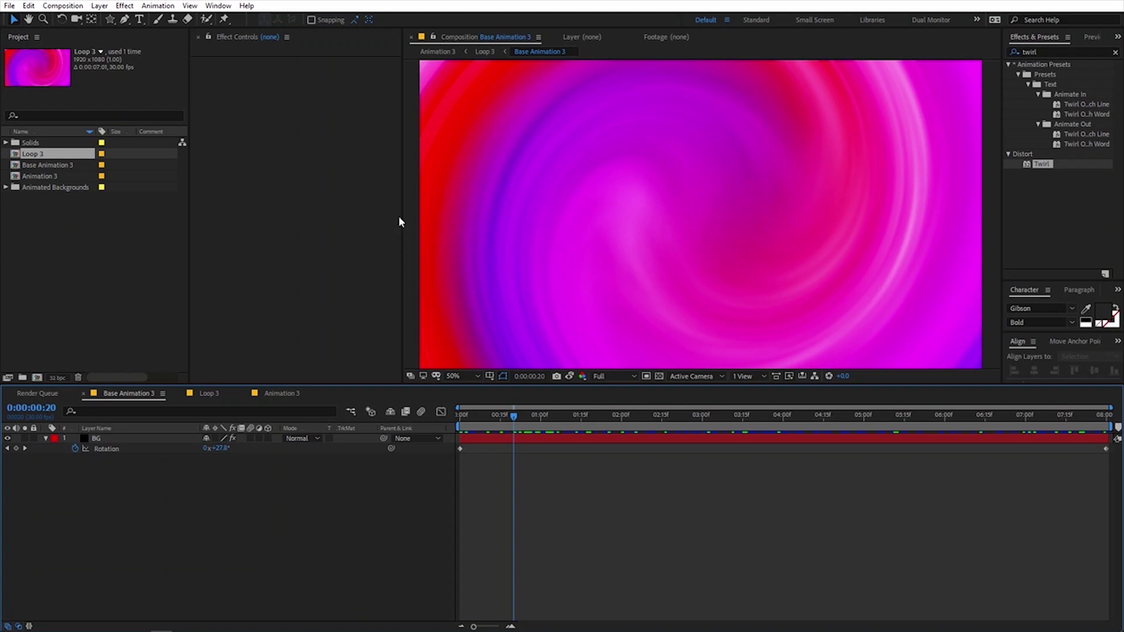
pyautogui.click(119, 438)
pyautogui.click(310, 101)
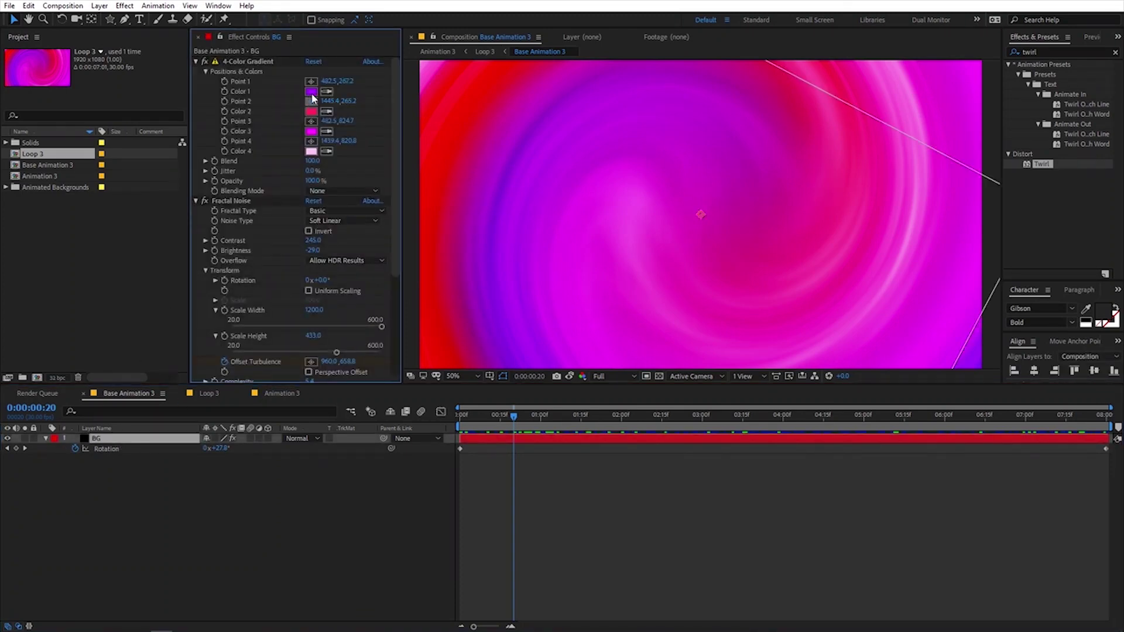
pyautogui.click(311, 100)
pyautogui.click(315, 93)
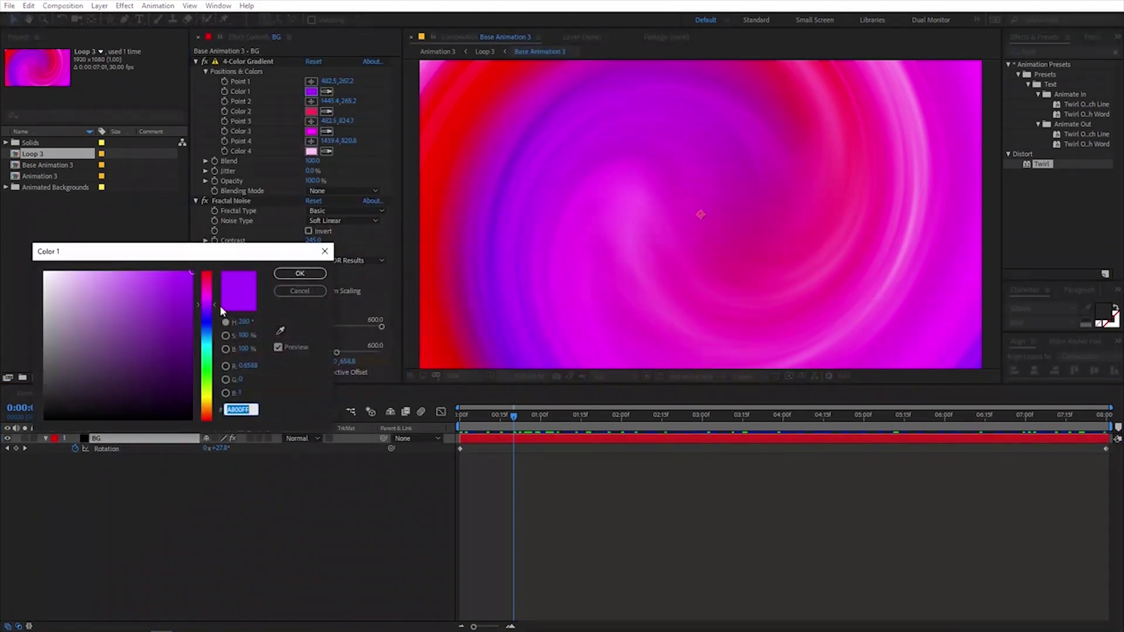
pyautogui.click(208, 380)
pyautogui.moveTo(214, 381); pyautogui.dragTo(213, 377)
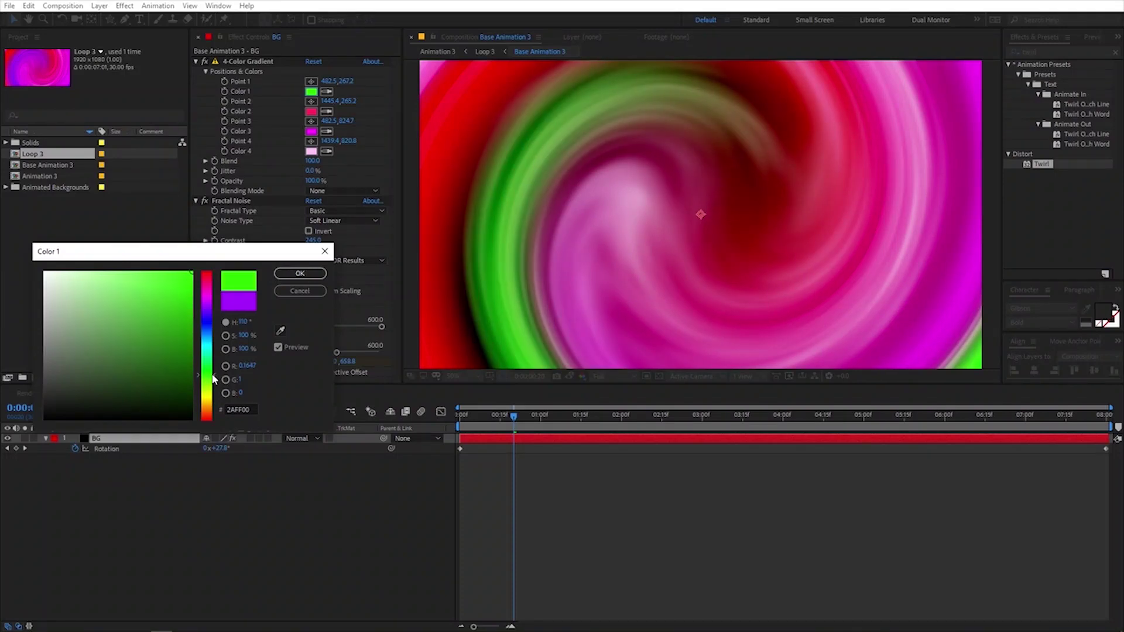
pyautogui.click(295, 275)
# - Set the gradient's Color 2 to a light cyan and Color 3 to blue 006CFF
pyautogui.click(311, 112)
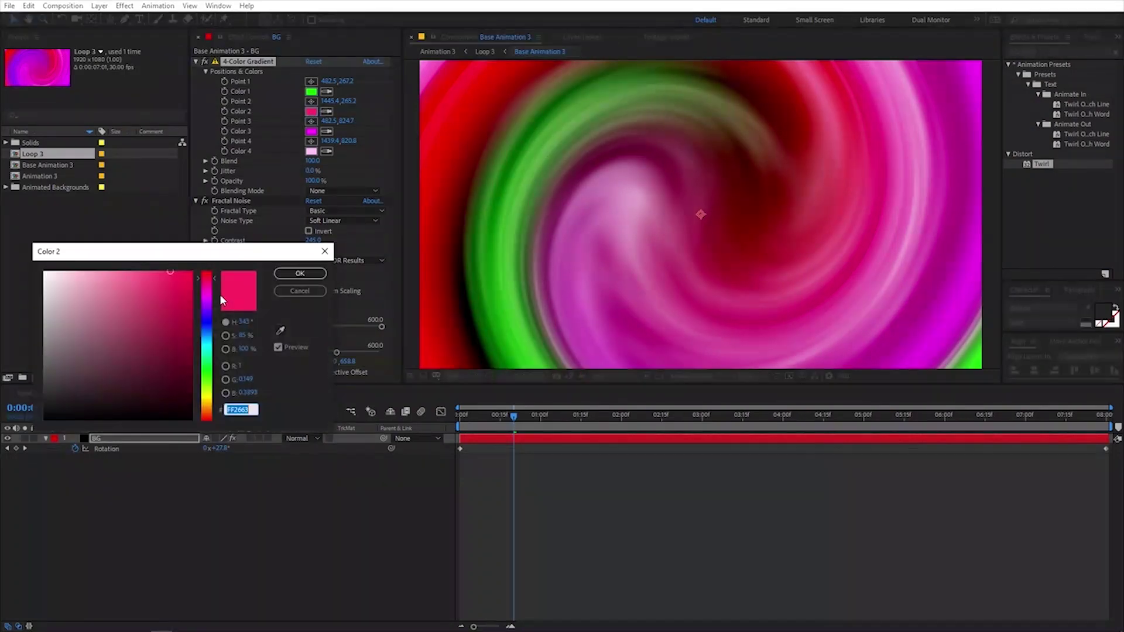
pyautogui.moveTo(212, 306); pyautogui.dragTo(214, 347)
pyautogui.click(300, 274)
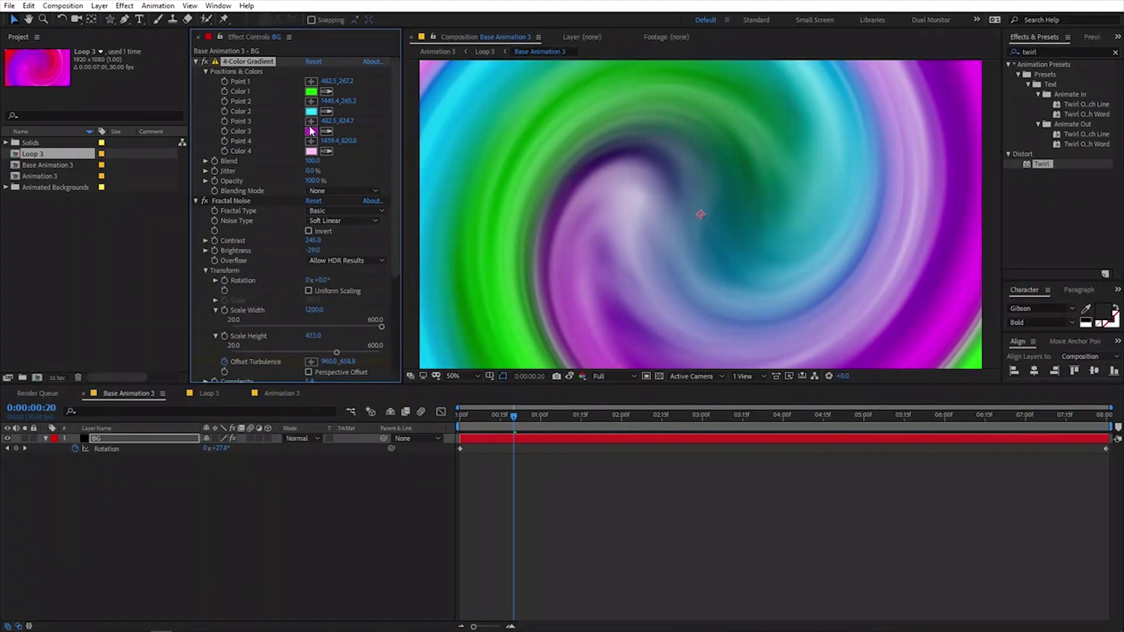
pyautogui.click(311, 131)
pyautogui.moveTo(213, 312)
pyautogui.mouseDown()
pyautogui.moveTo(214, 420)
pyautogui.moveTo(214, 334)
pyautogui.mouseUp()
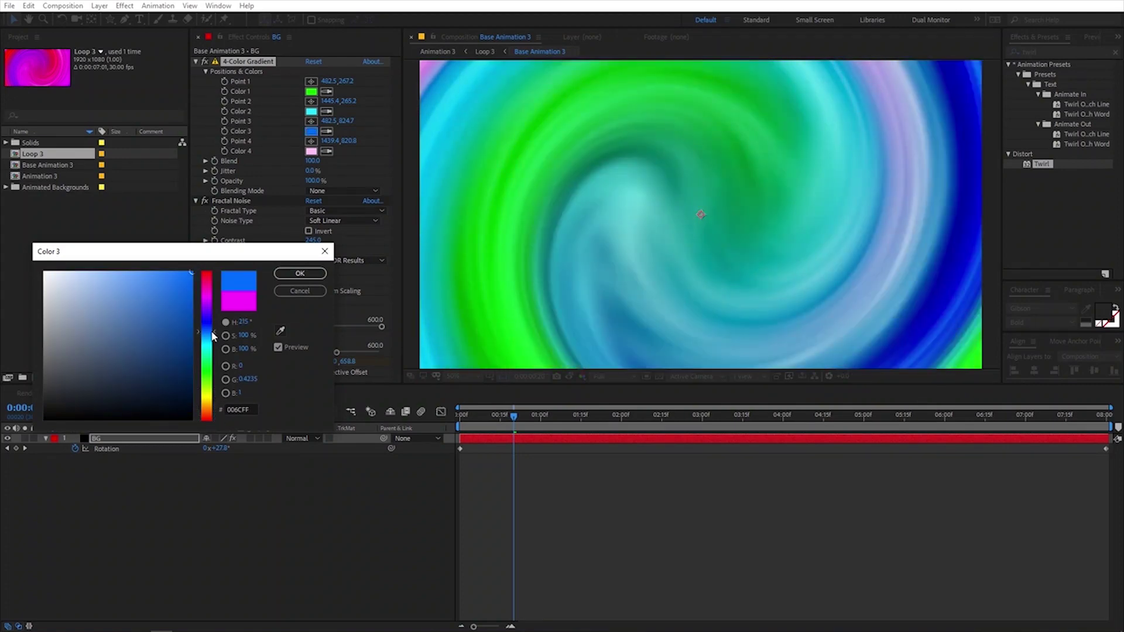
pyautogui.click(299, 273)
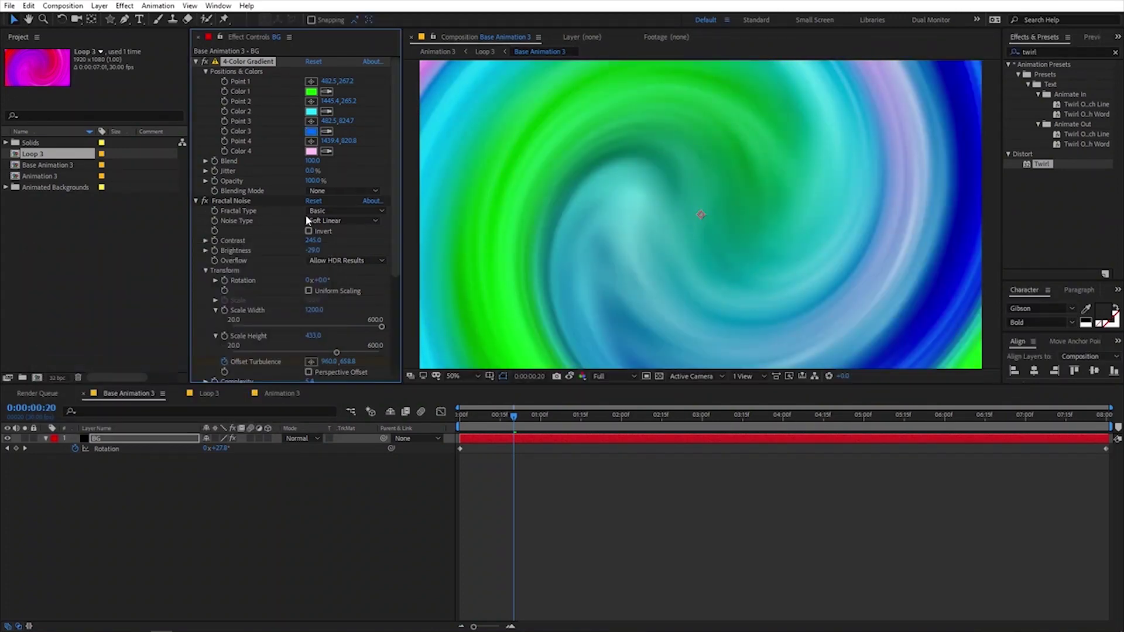
# - Try higher and lower Complexity values in the BG layer's Fractal Noise effect and set Complexity to 3
pyautogui.scroll(-3, 272, 329)
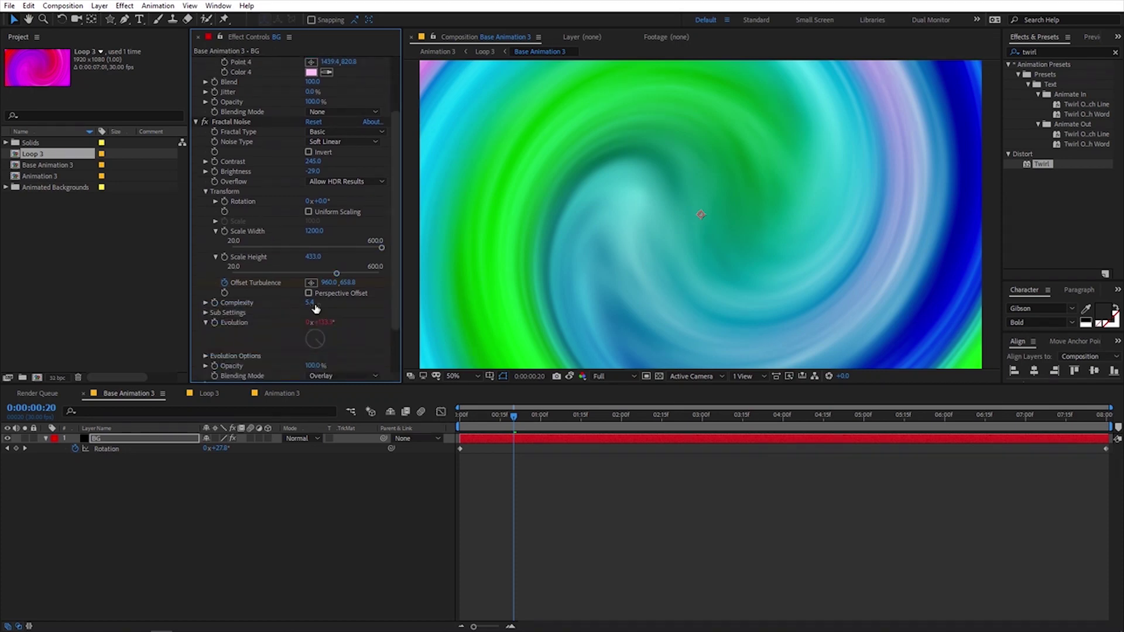
pyautogui.moveTo(310, 307); pyautogui.dragTo(479, 326)
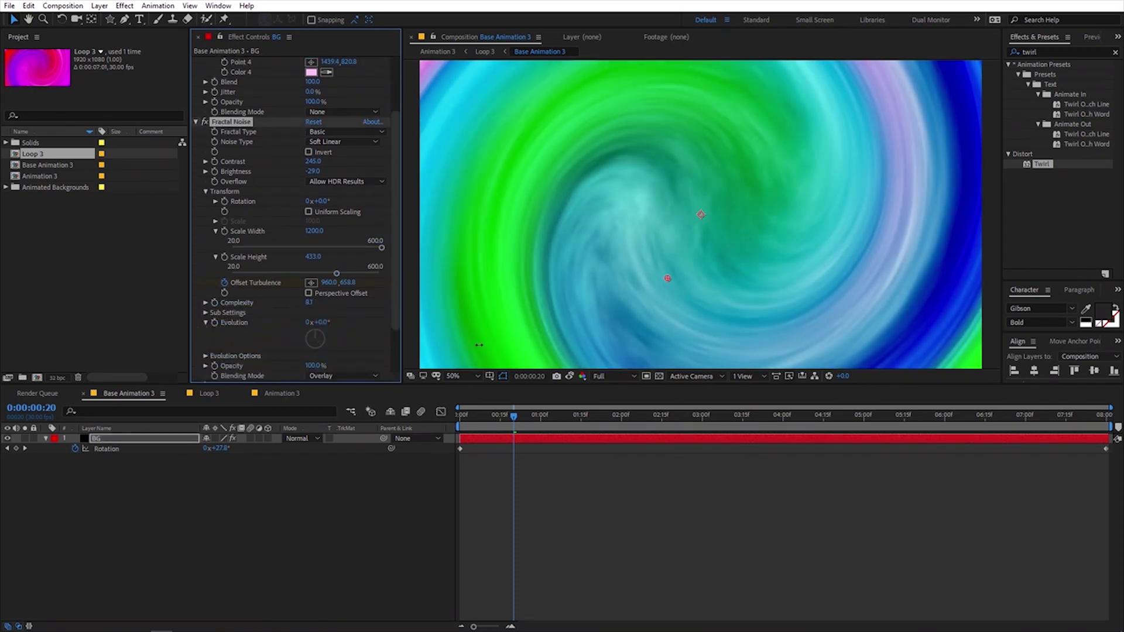
pyautogui.moveTo(332, 339); pyautogui.dragTo(264, 339)
pyautogui.click(314, 303)
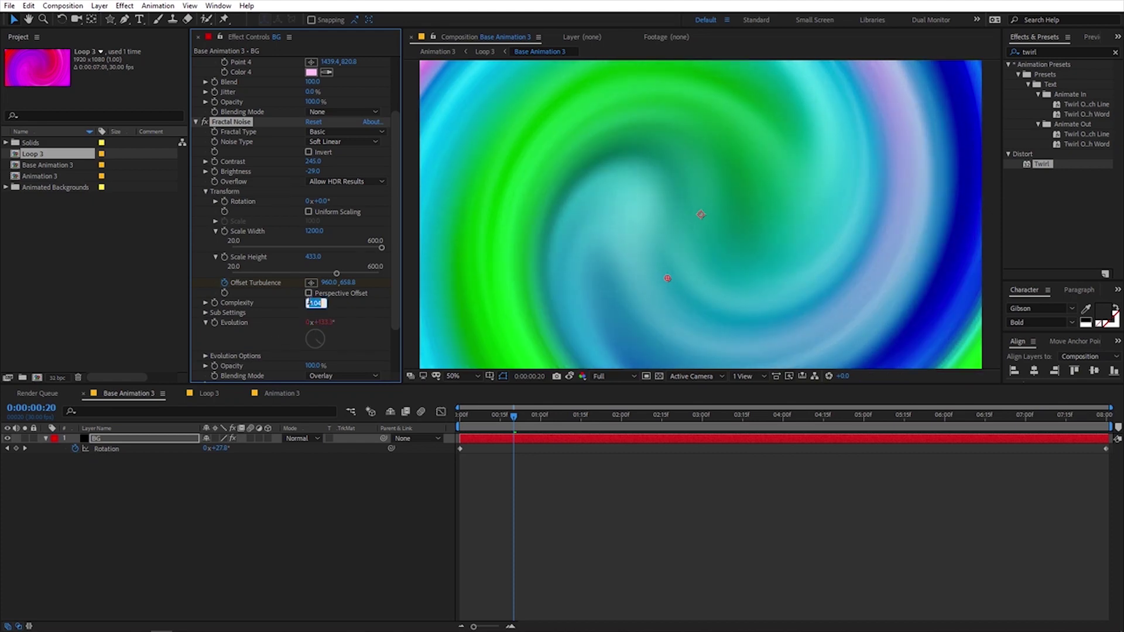
pyautogui.write('3')
pyautogui.press('Return')
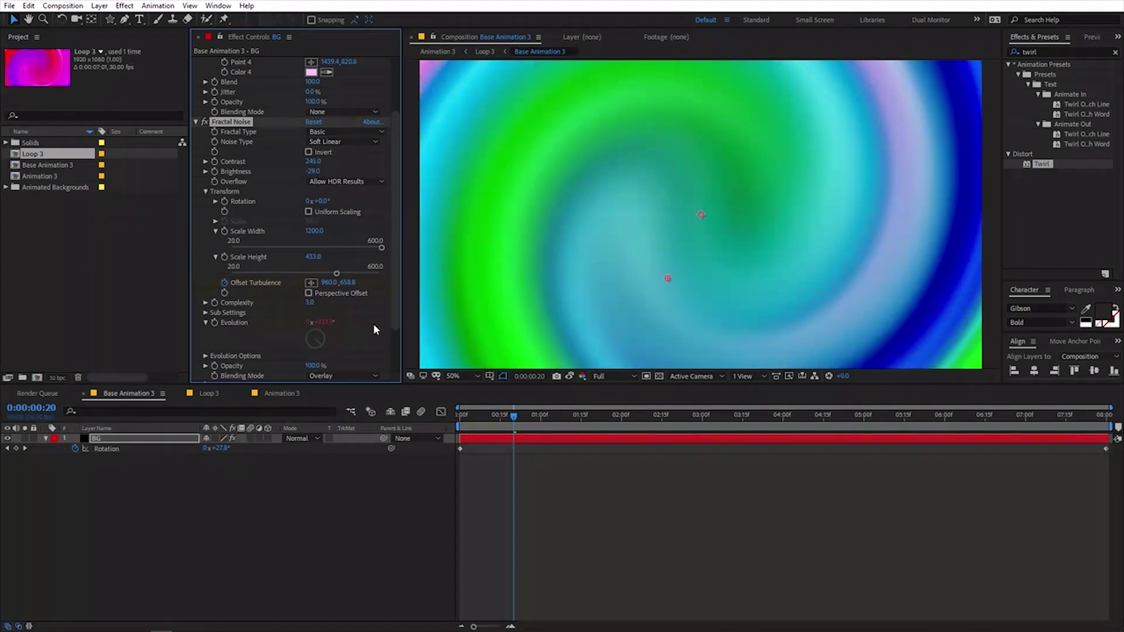
# - Tighten the swirl by raising the Twirl effect's Angle to 2x+113.0°
pyautogui.scroll(-3, 374, 326)
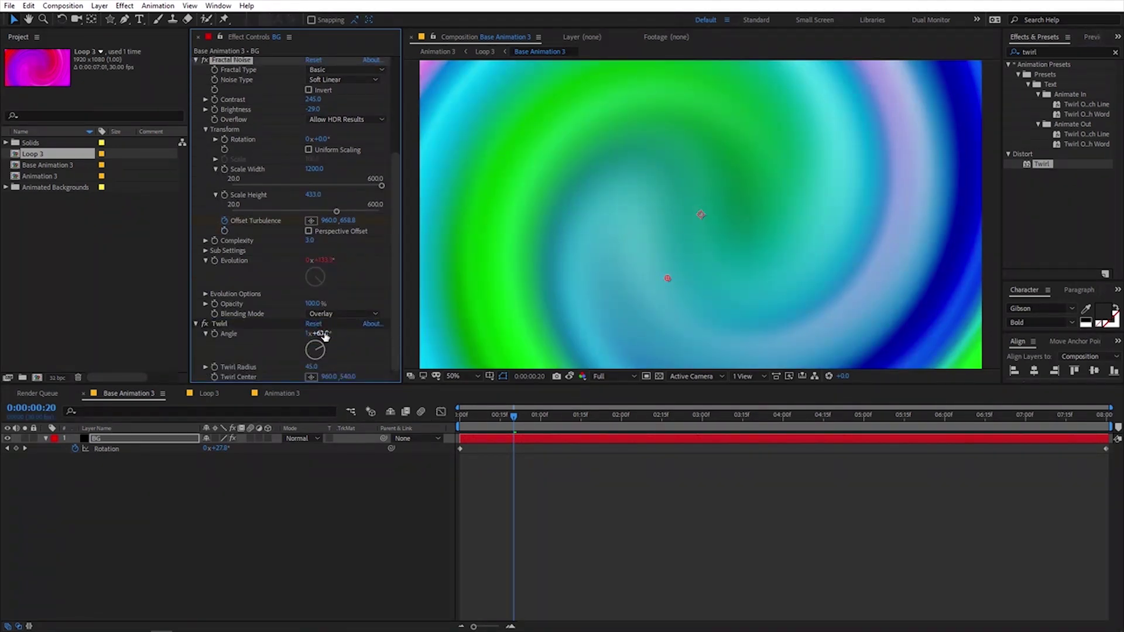
pyautogui.moveTo(325, 337); pyautogui.dragTo(375, 336)
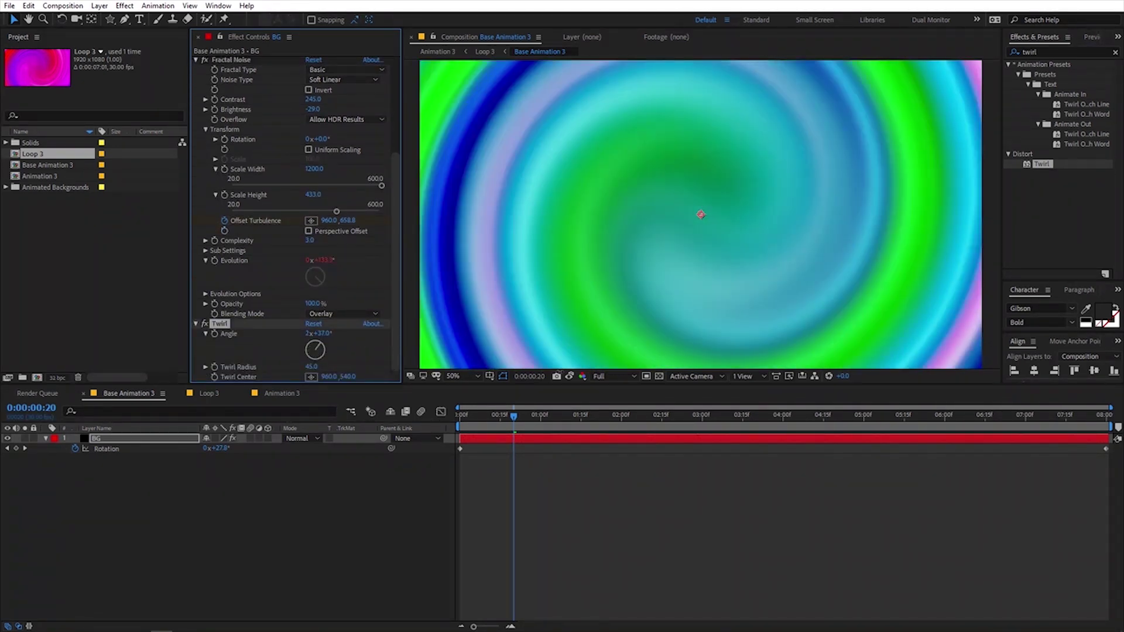
pyautogui.moveTo(560, 372); pyautogui.dragTo(617, 385)
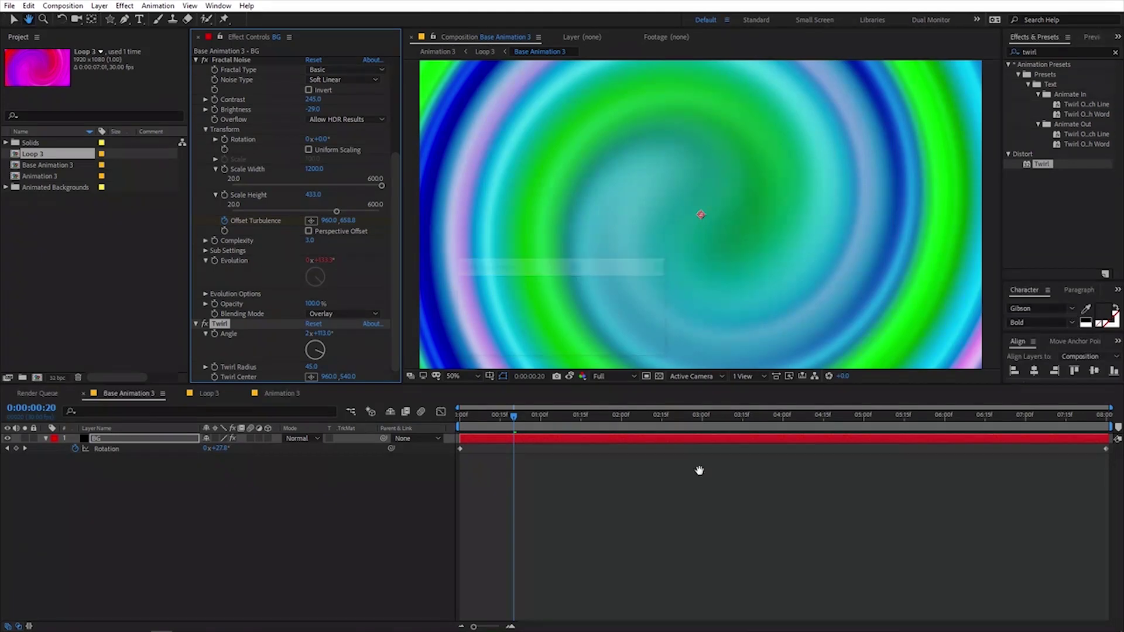
# - Preview the green and blue swirl animation in Base Animation 3
pyautogui.press('space')
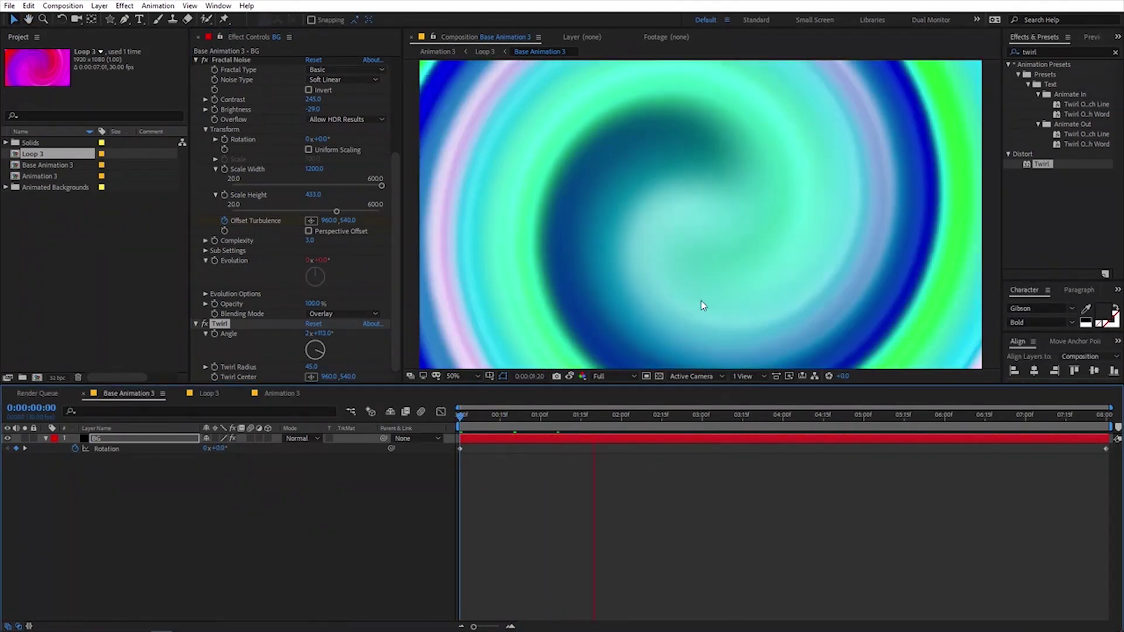
pyautogui.click(258, 393)
pyautogui.press('space')
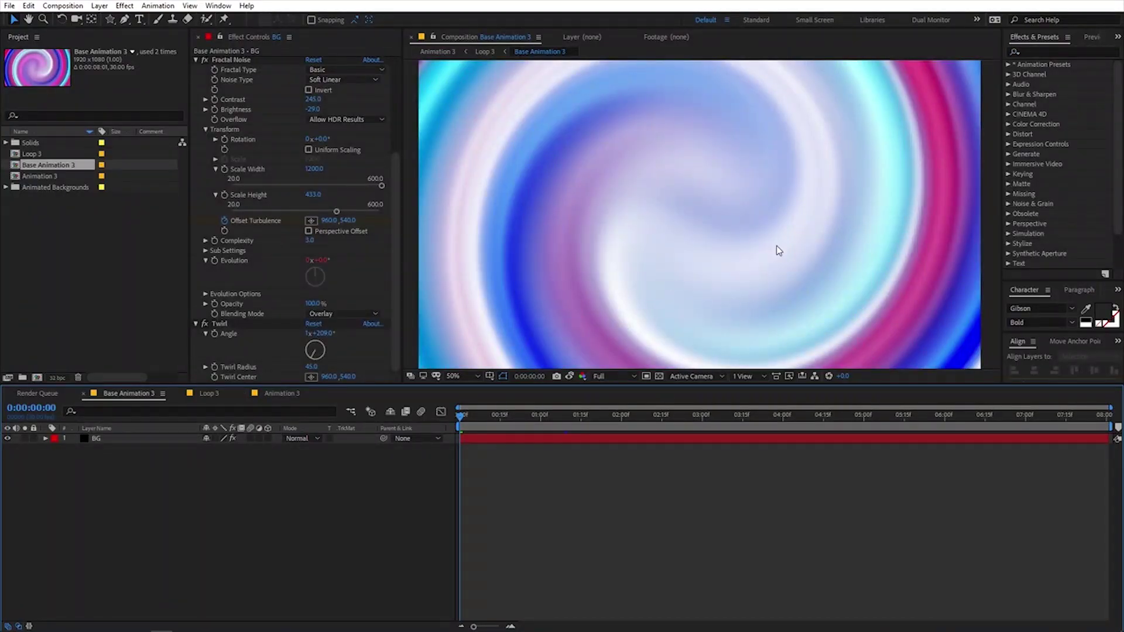
# - Find the Turbulent Displace effect and apply it to the BG layer in Base Animation 3
pyautogui.click(1054, 52)
pyautogui.write('d')
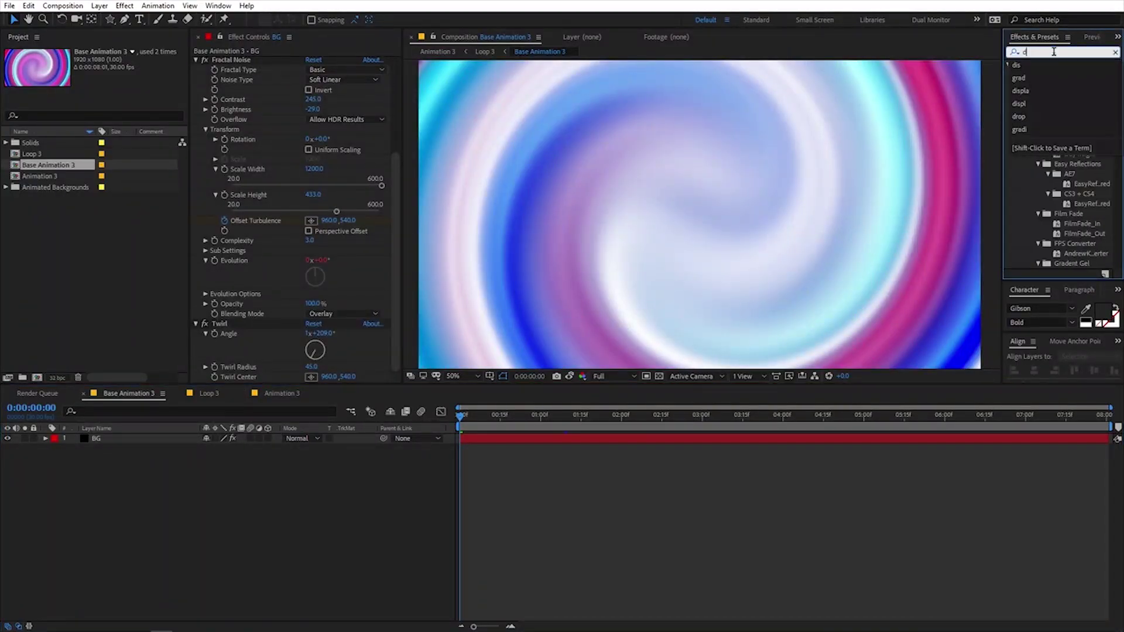
pyautogui.press('BackSpace')
pyautogui.write('tur')
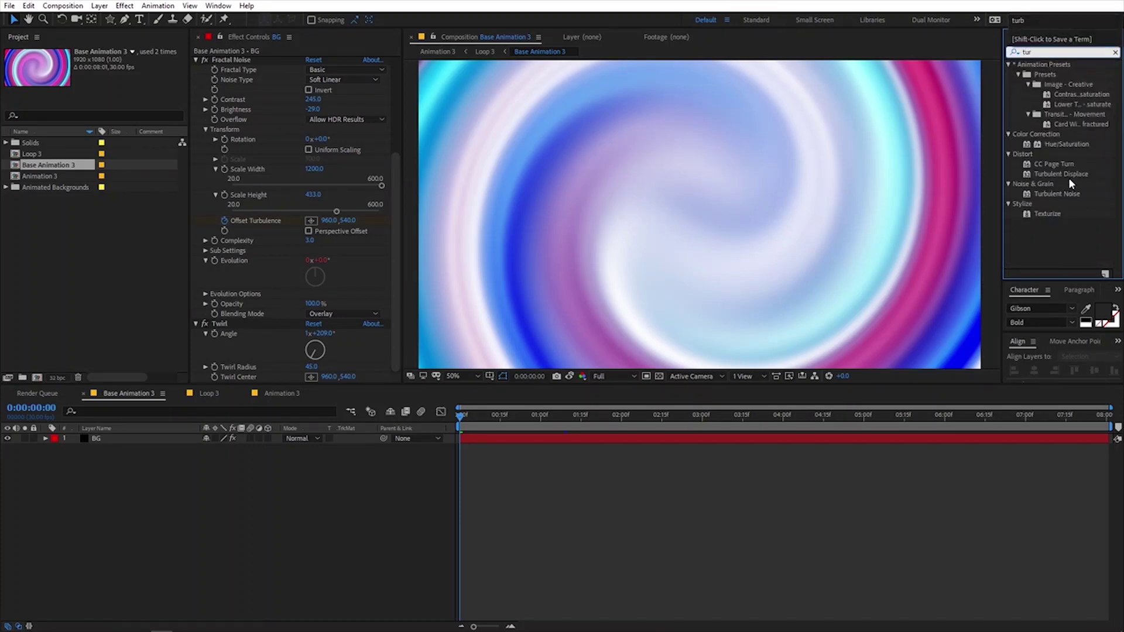
pyautogui.moveTo(1069, 172); pyautogui.dragTo(159, 443)
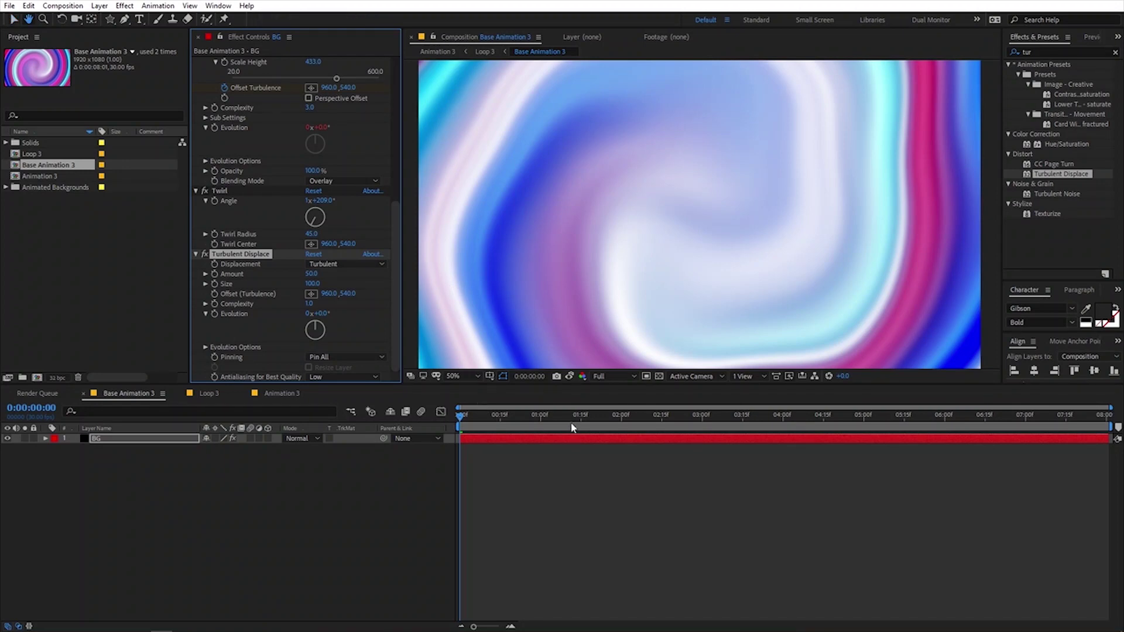
# - Preview the distorted swirl, compare it with Turbulent Displace off and on, and inspect frames around three seconds
pyautogui.press('space')
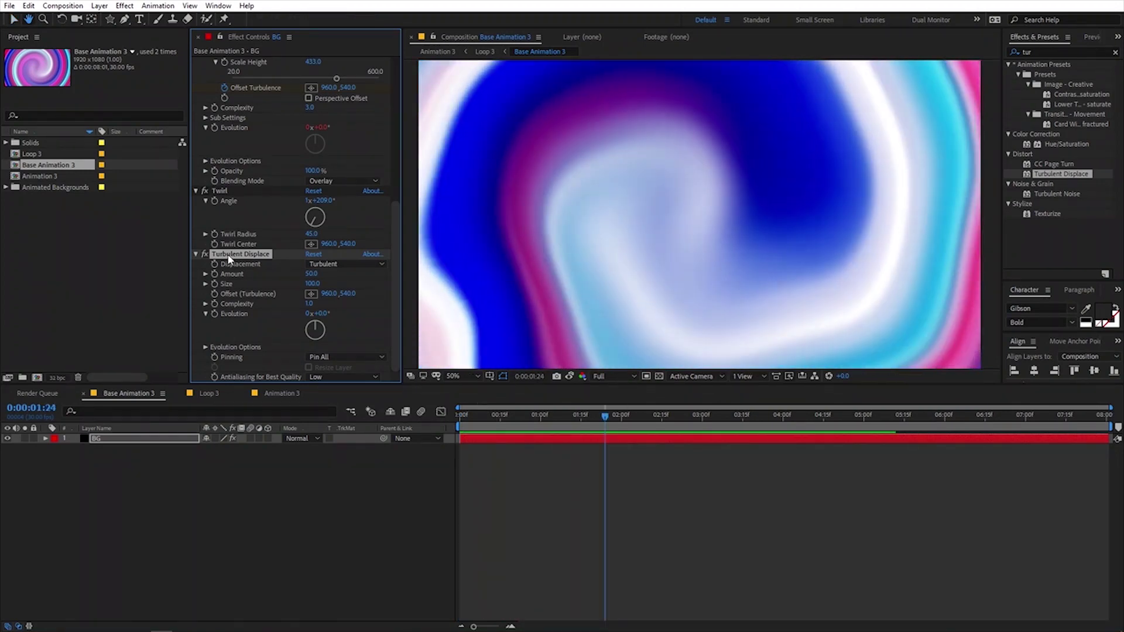
pyautogui.click(204, 254)
pyautogui.click(205, 254)
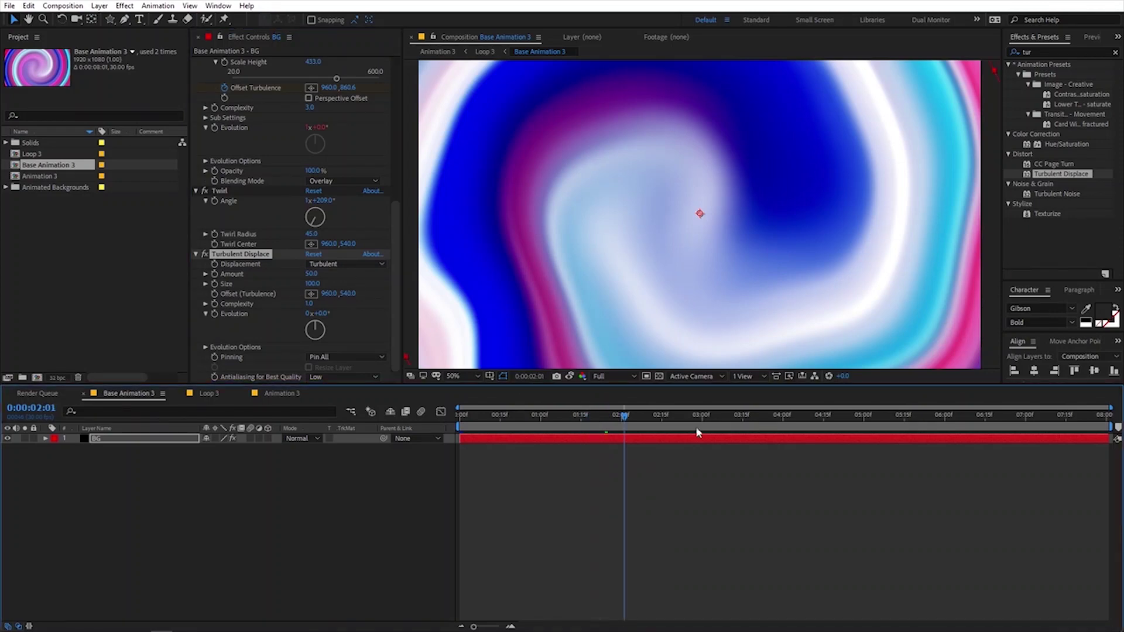
pyautogui.click(817, 414)
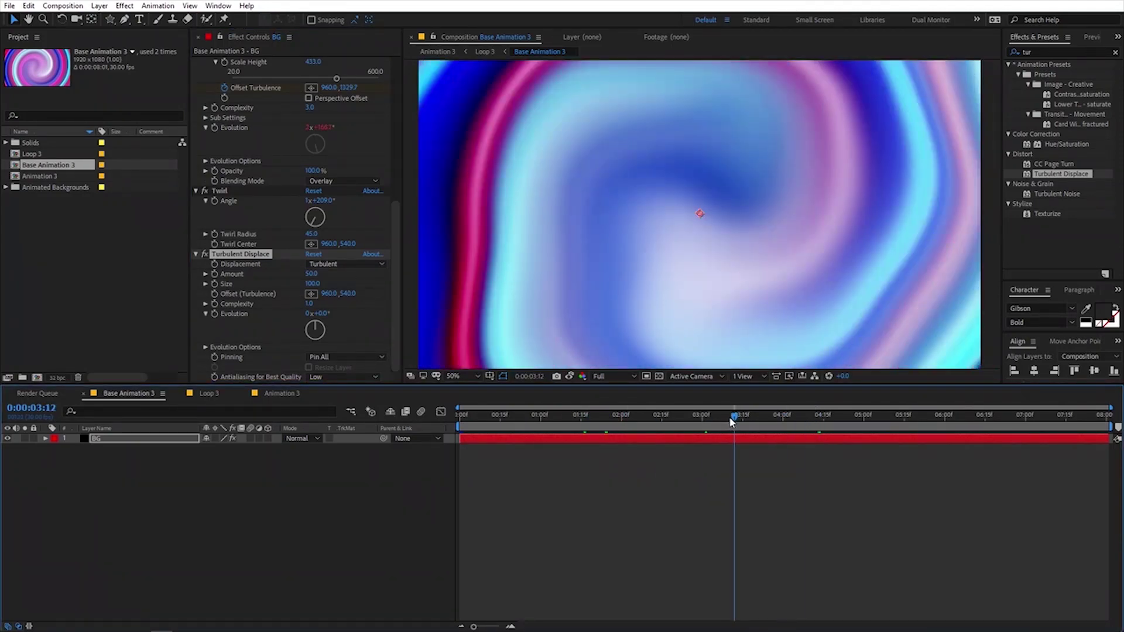
pyautogui.moveTo(732, 421); pyautogui.dragTo(720, 419)
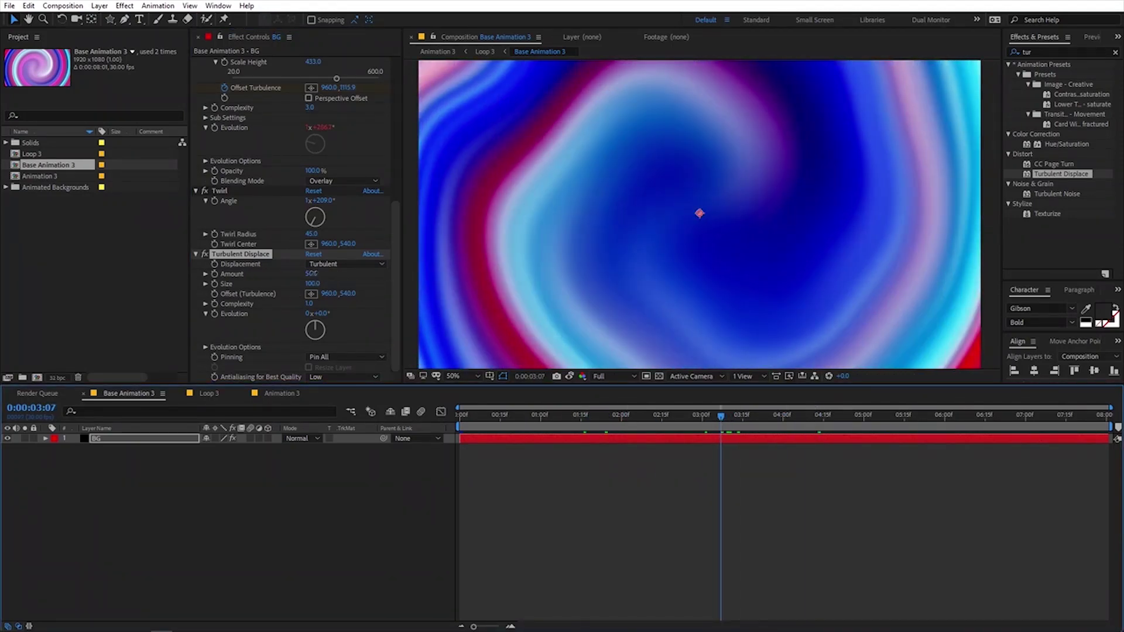
# - Set the Turbulent Displace Amount to 269 and preview the stronger distortion
pyautogui.moveTo(317, 273); pyautogui.dragTo(464, 283)
pyautogui.press('space')
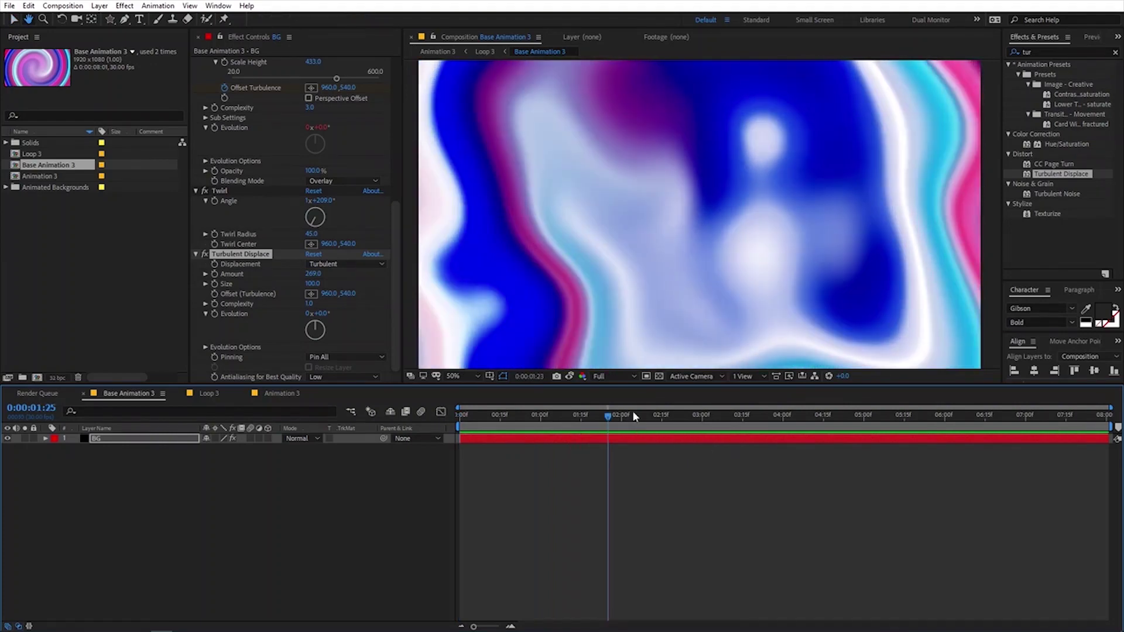
pyautogui.moveTo(601, 417); pyautogui.dragTo(589, 421)
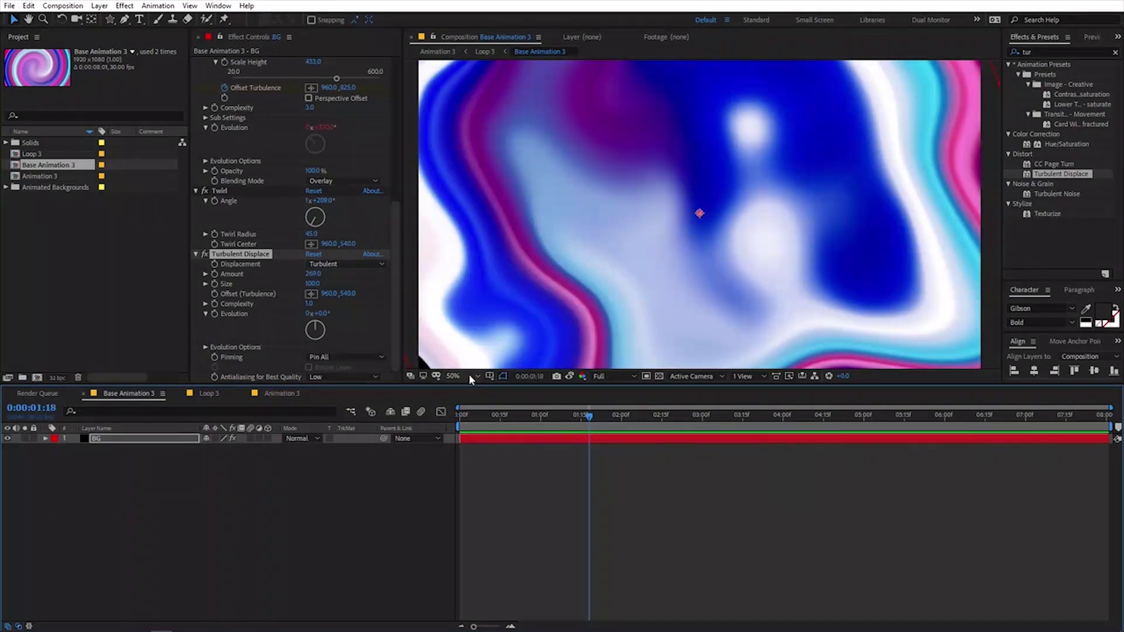
# - Try enlarging the BG layer's Scale so the distorted edges cover the frame, and preview it
pyautogui.click(124, 445)
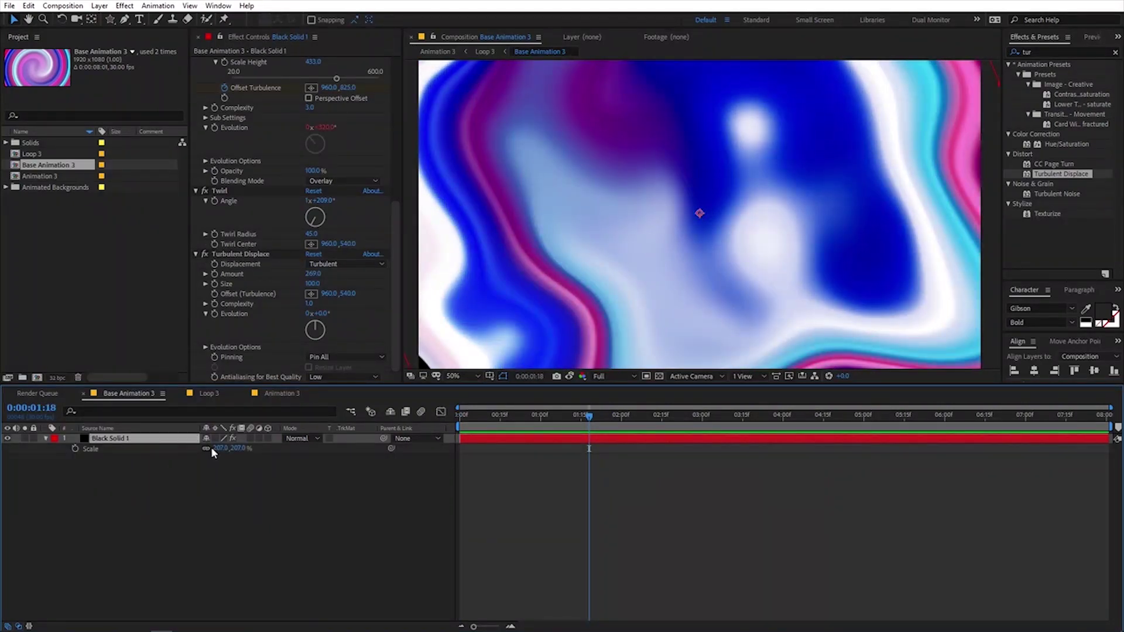
pyautogui.press('s')
pyautogui.press('space')
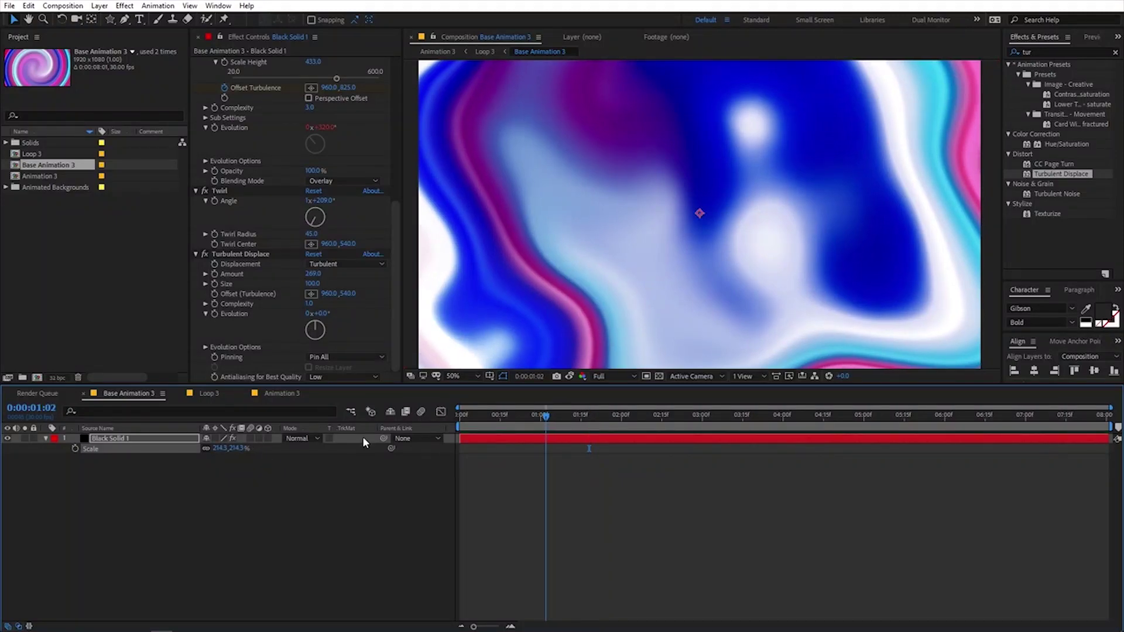
pyautogui.press('space')
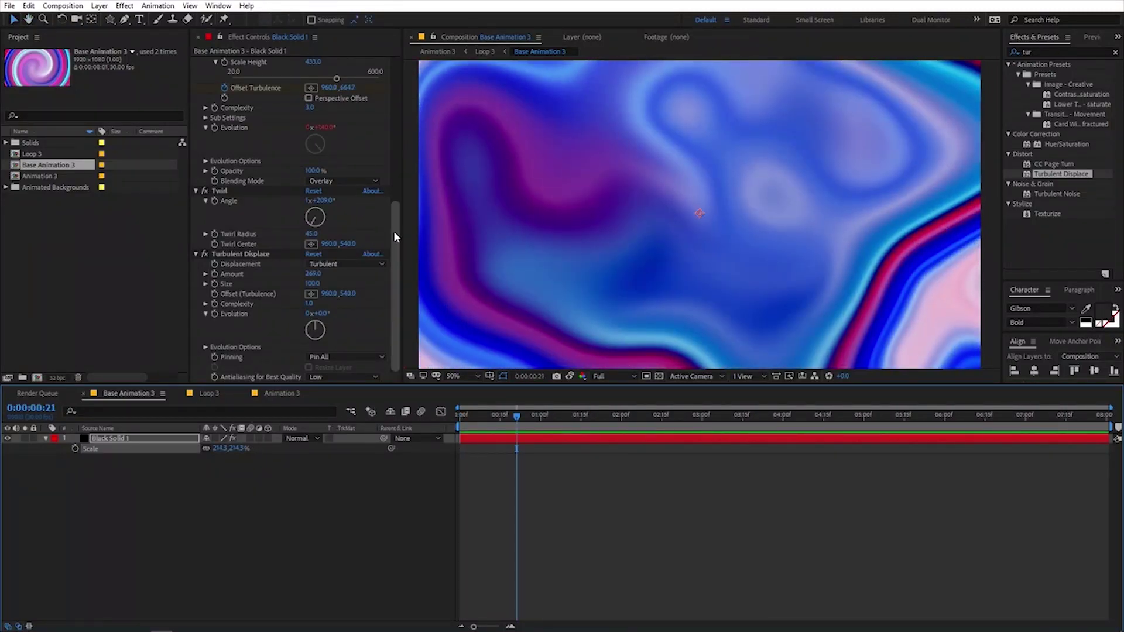
# - Try a Twirl Angle of 1x+40.0° with the layer's Scale raised to 278.3%, and preview the motion
pyautogui.moveTo(393, 234); pyautogui.dragTo(391, 195)
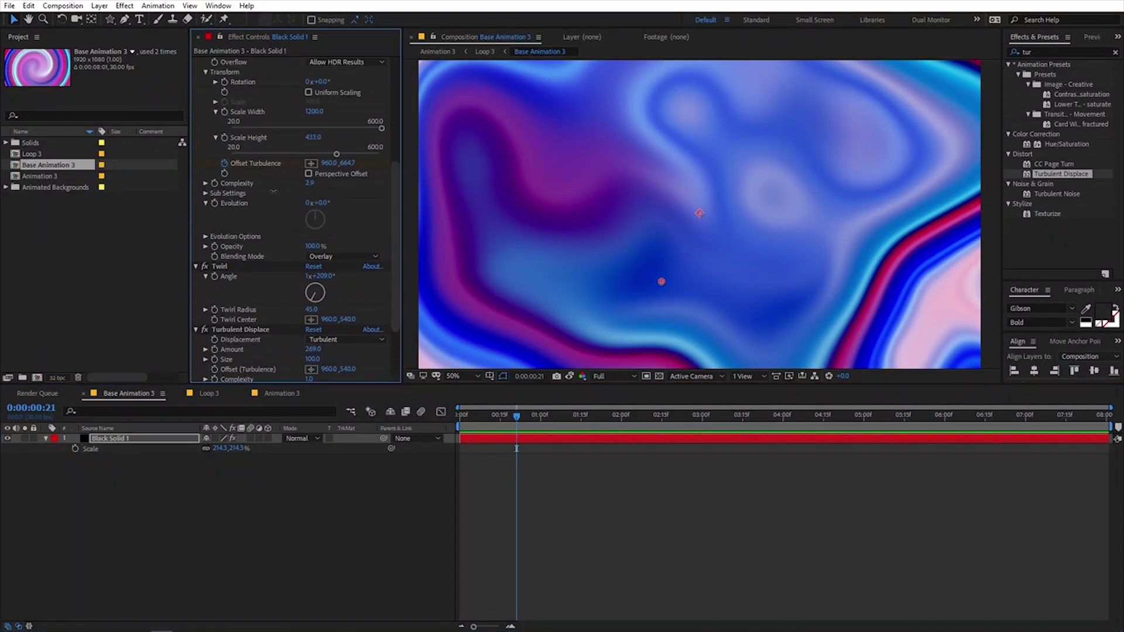
pyautogui.moveTo(491, 209); pyautogui.dragTo(491, 209)
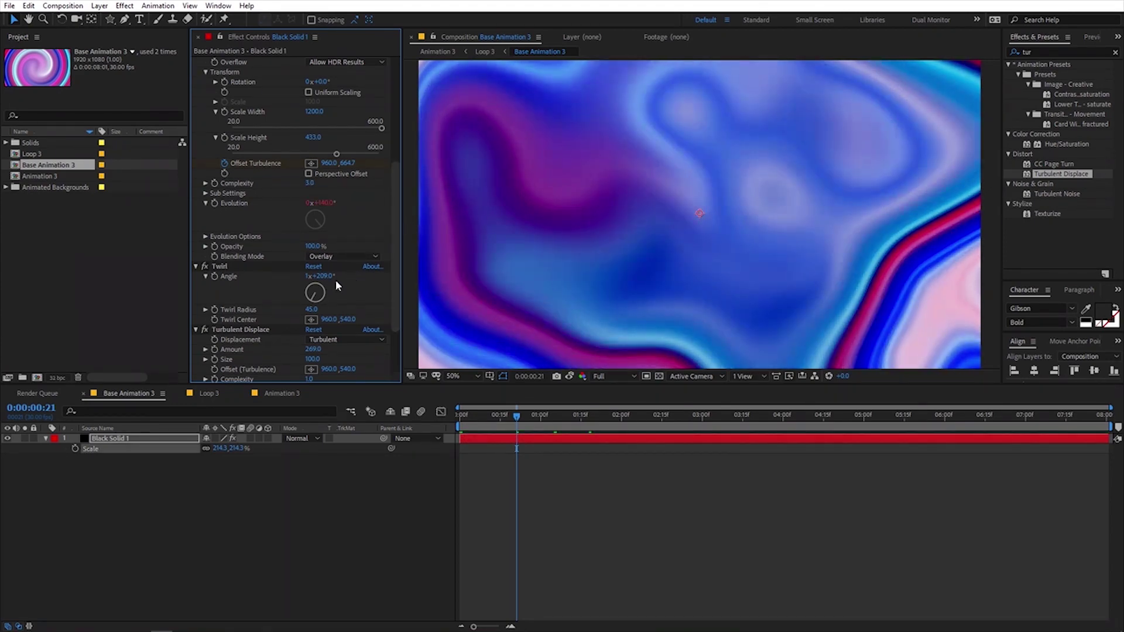
pyautogui.moveTo(319, 276); pyautogui.dragTo(234, 279)
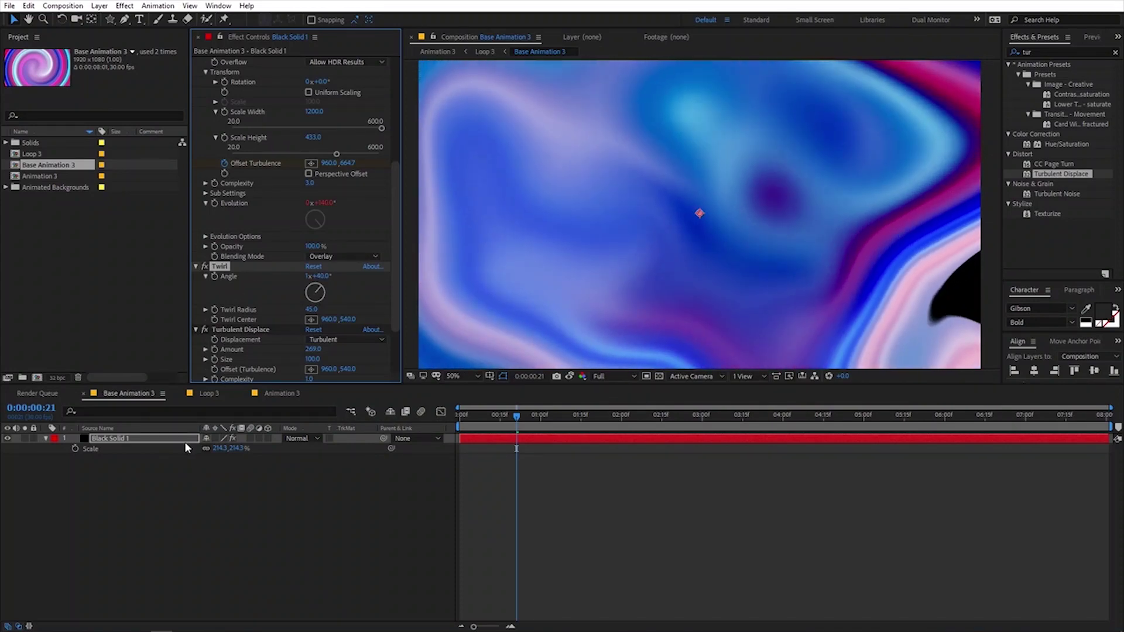
pyautogui.moveTo(218, 449); pyautogui.dragTo(260, 451)
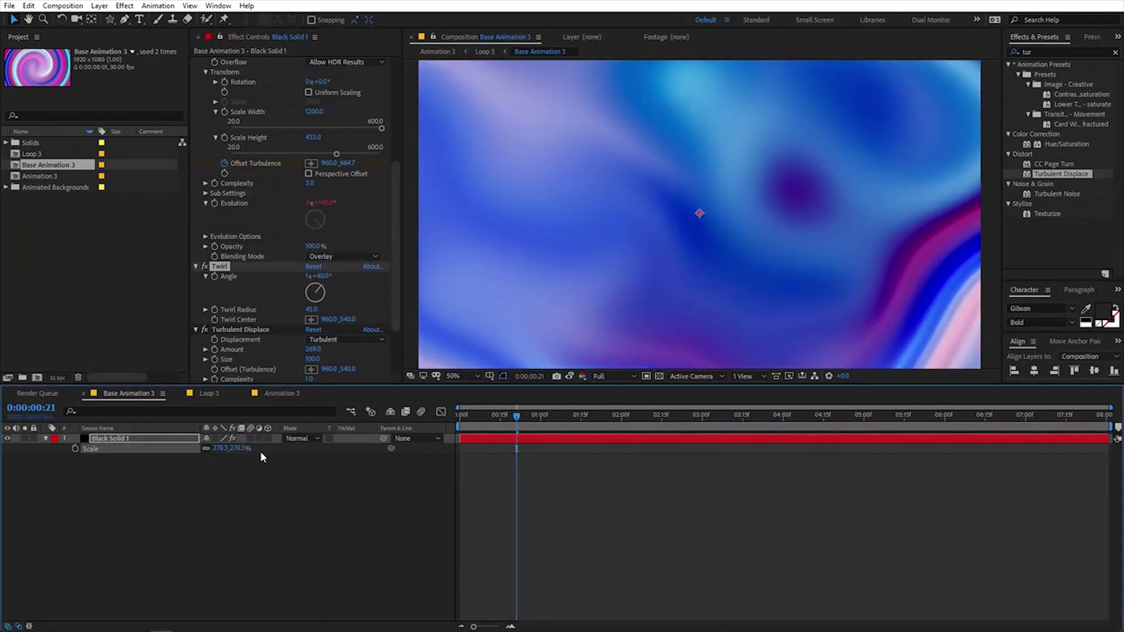
pyautogui.press('space')
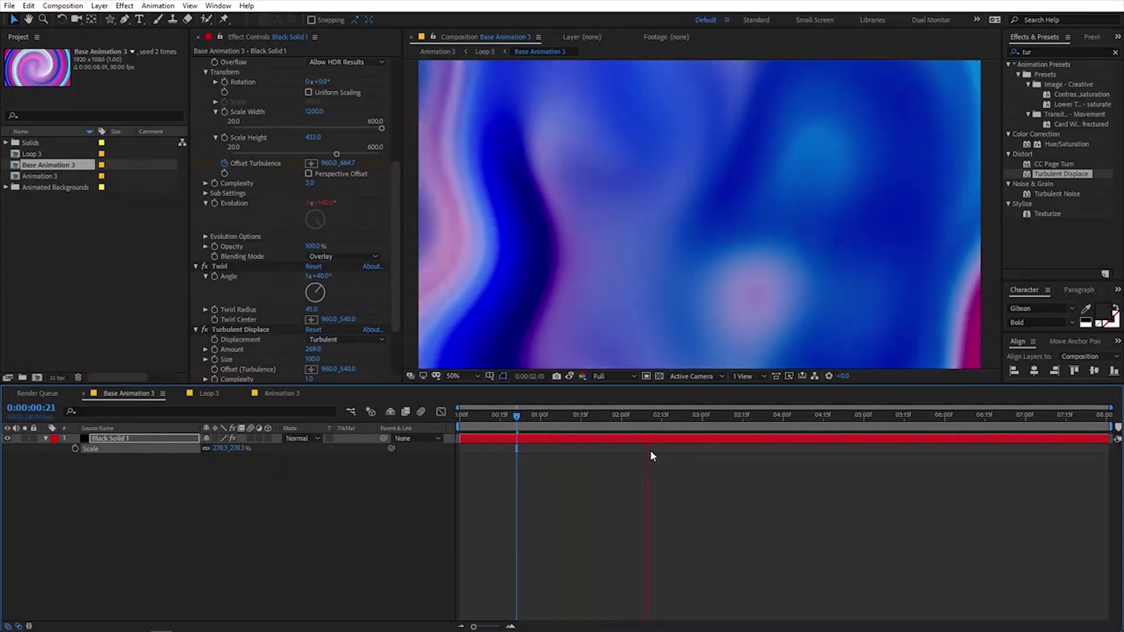
# - Undo the trial Twirl Angle and layer Scale changes
pyautogui.hotkey('ctrl', 'z')
pyautogui.hotkey('ctrl', 'z')
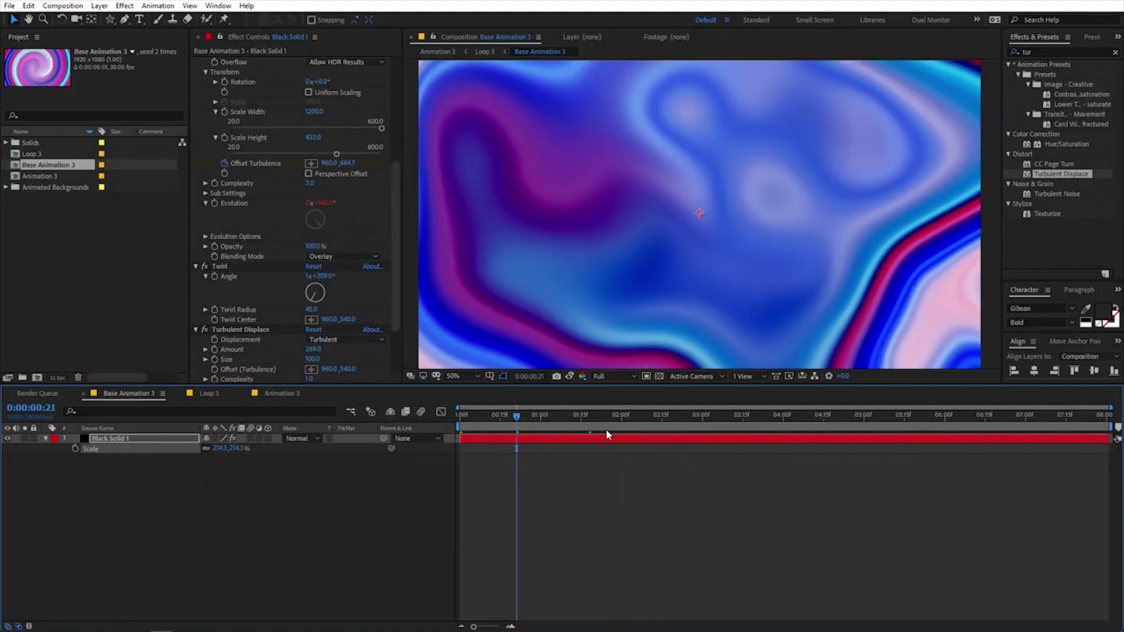
pyautogui.press('k')
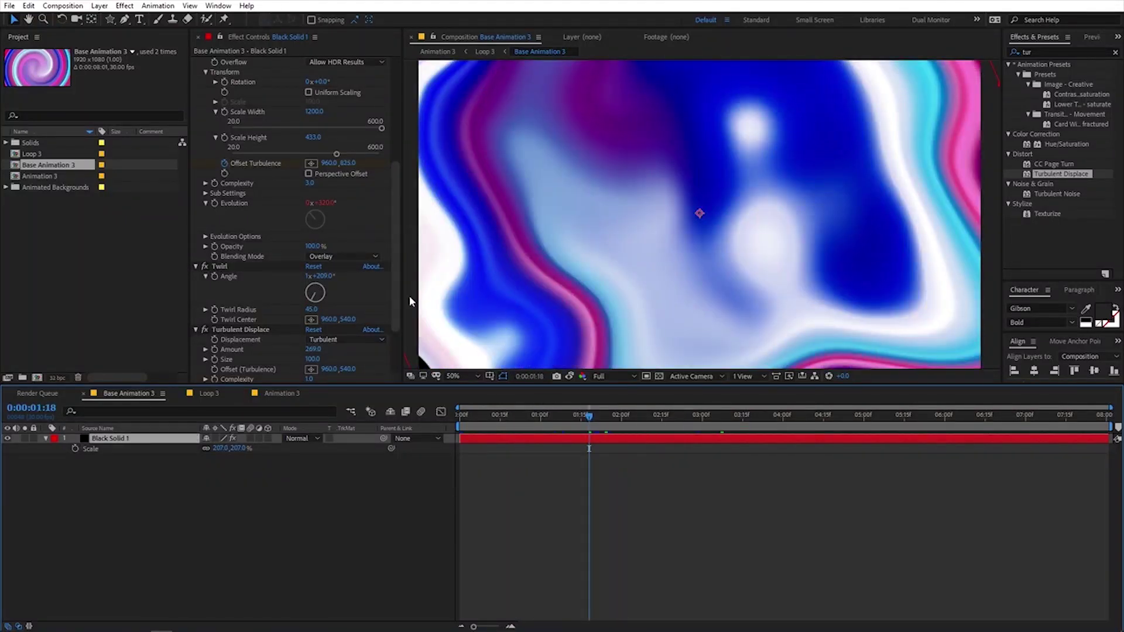
# - Try a Turbulent Displace Size of 2, preview the result, and set the Size to 59
pyautogui.scroll(-3, 387, 310)
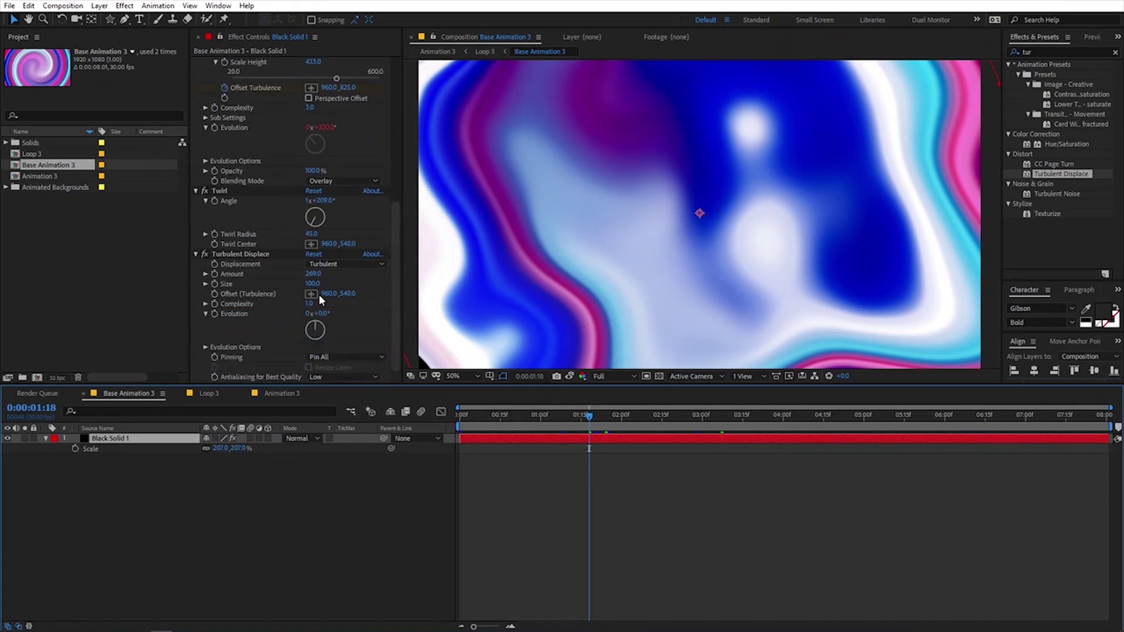
pyautogui.moveTo(312, 283); pyautogui.dragTo(263, 325)
pyautogui.press('space')
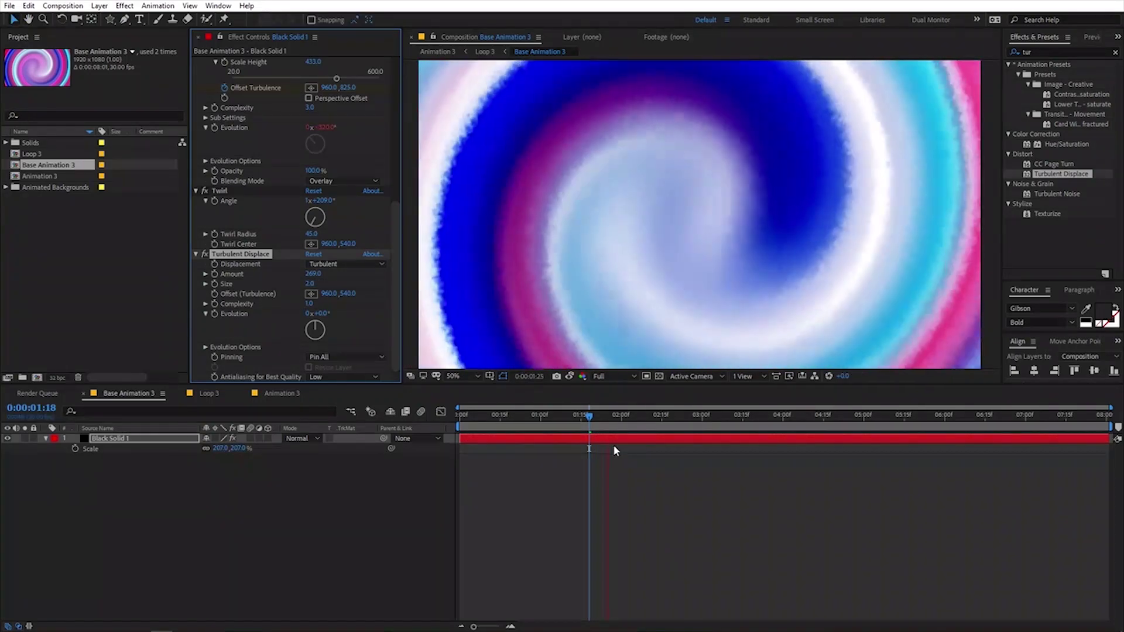
pyautogui.press('space')
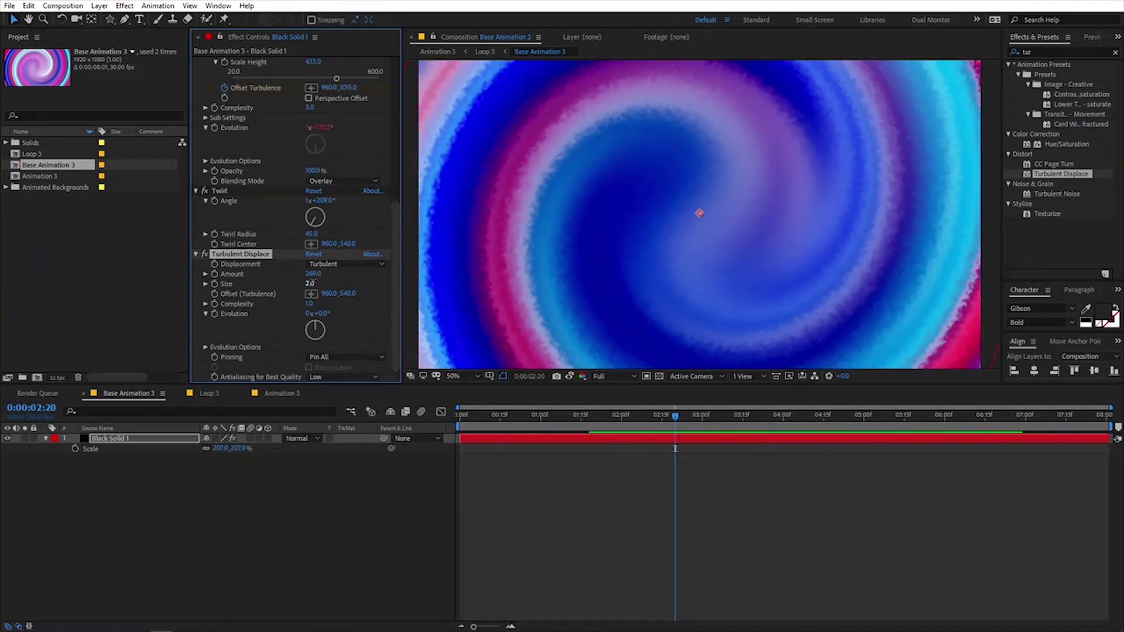
pyautogui.moveTo(317, 282); pyautogui.dragTo(366, 306)
pyautogui.click(554, 430)
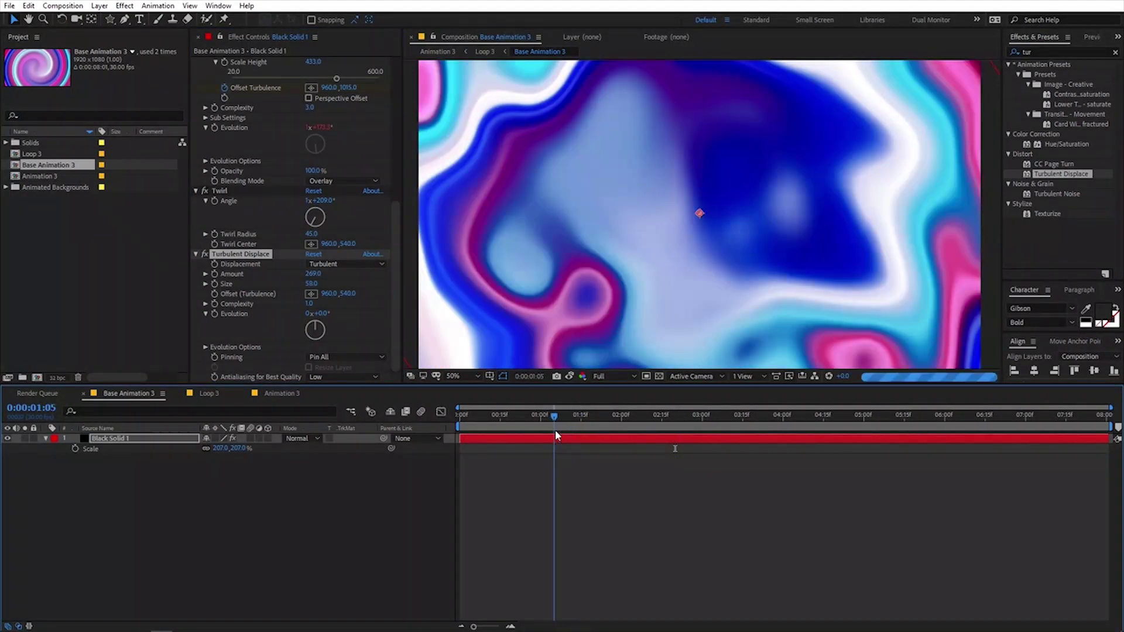
# - Find the Gradient Ramp effect and insert it directly above Fractal Noise in the layer's effect stack
pyautogui.scroll(6, 269, 234)
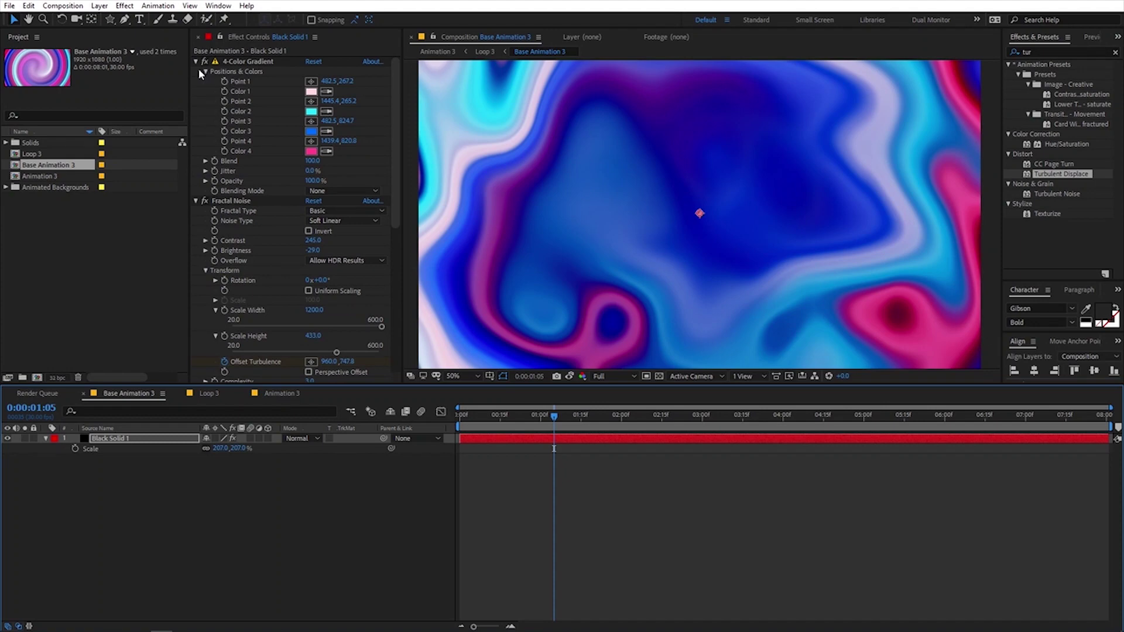
pyautogui.click(1051, 52)
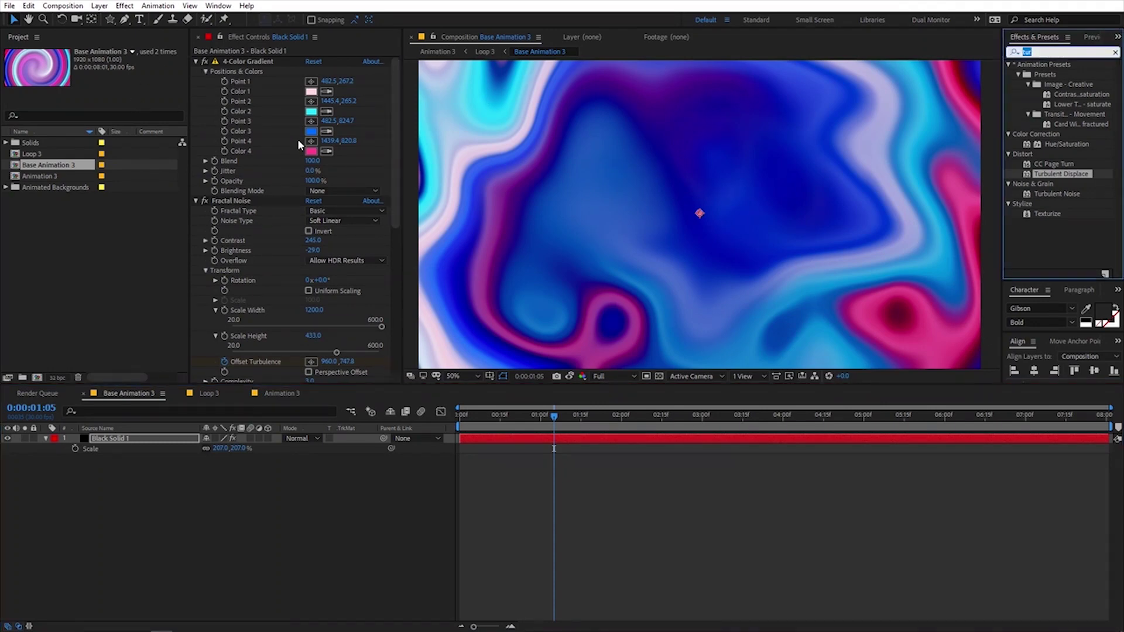
pyautogui.write('ra')
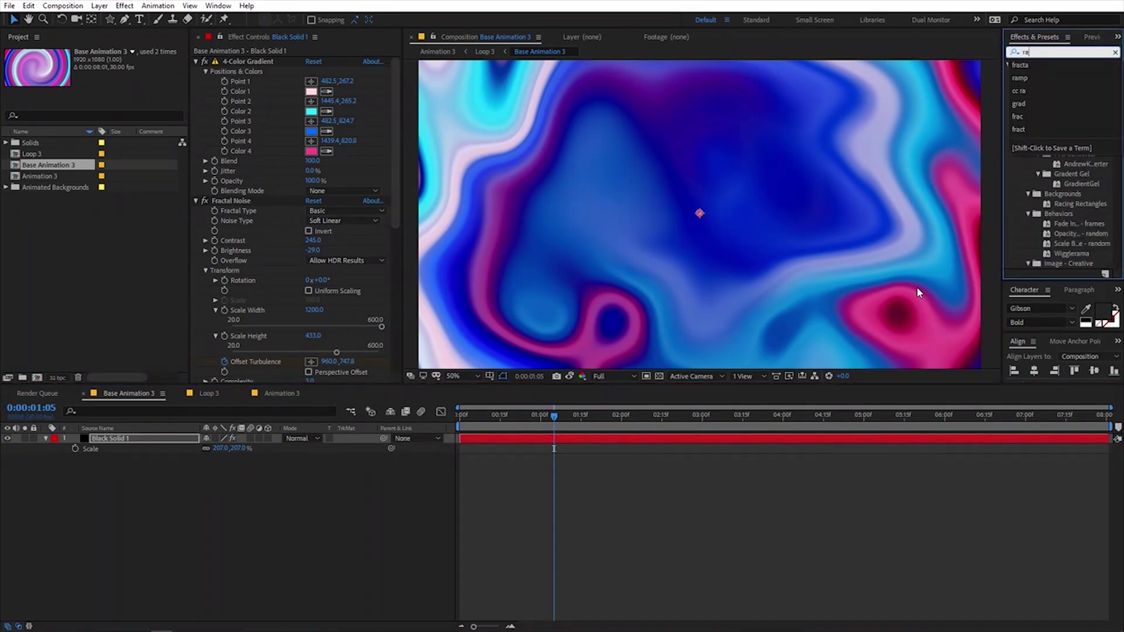
pyautogui.write('mp')
pyautogui.moveTo(1071, 74); pyautogui.dragTo(311, 209)
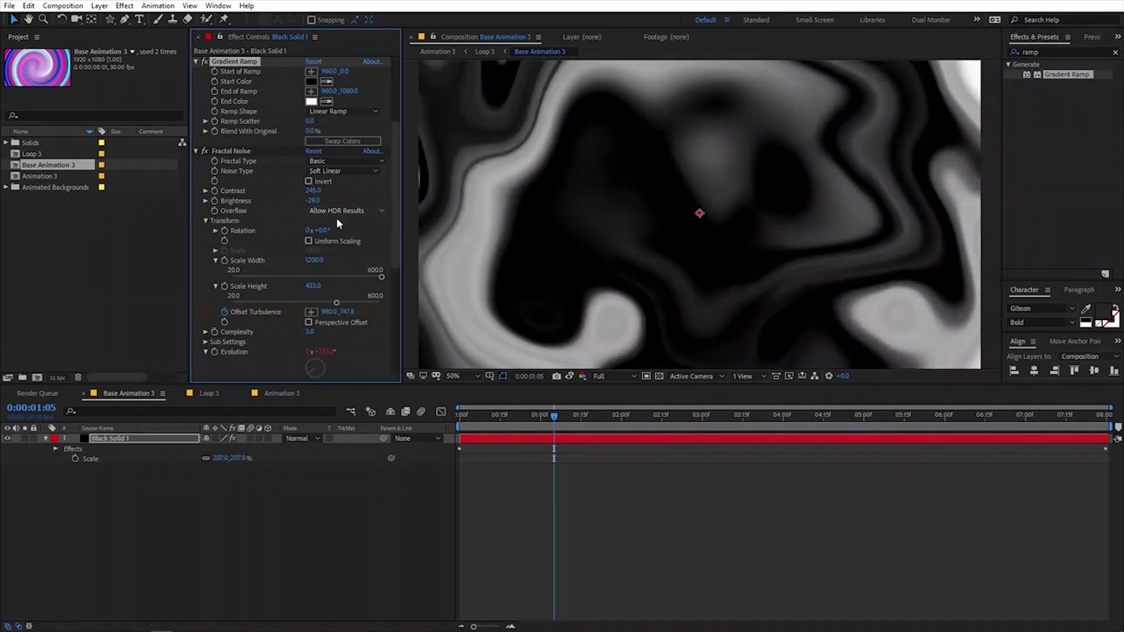
# - At 0:00:05:06, set the Gradient Ramp's Start Color to magenta FF15DB
pyautogui.moveTo(531, 427); pyautogui.dragTo(880, 426)
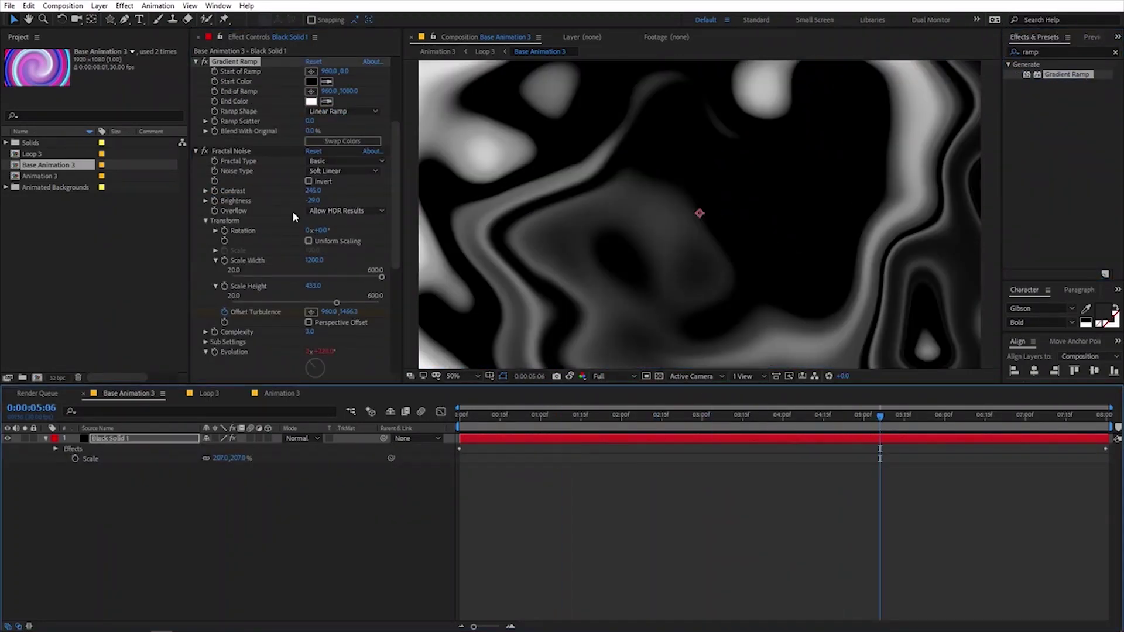
pyautogui.click(311, 81)
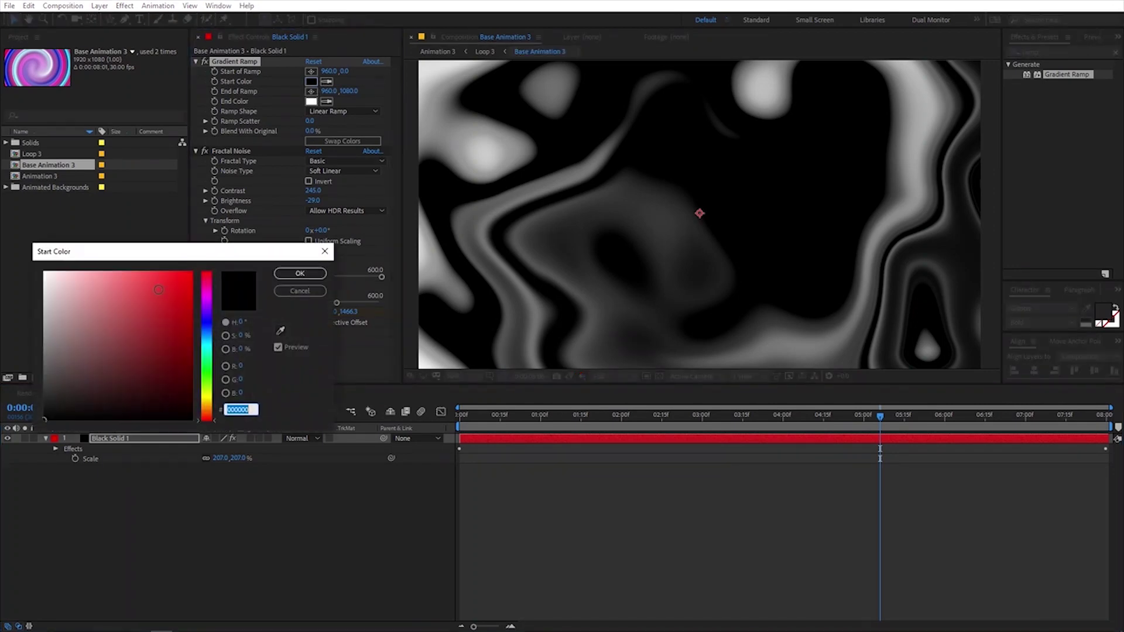
pyautogui.click(180, 271)
pyautogui.moveTo(206, 307); pyautogui.dragTo(207, 295)
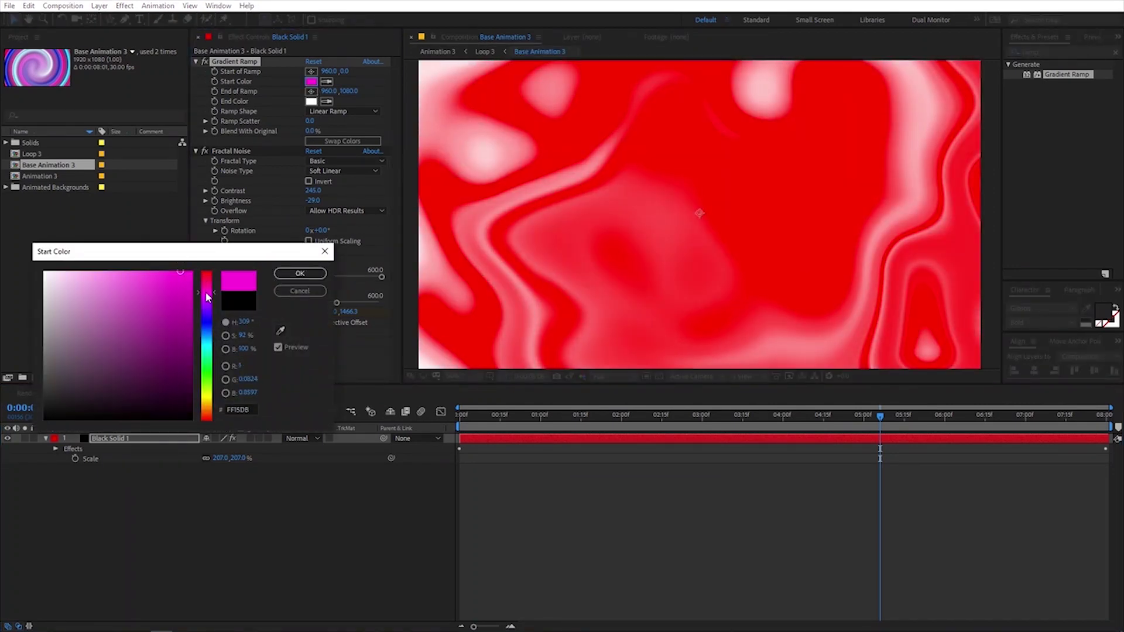
pyautogui.click(300, 273)
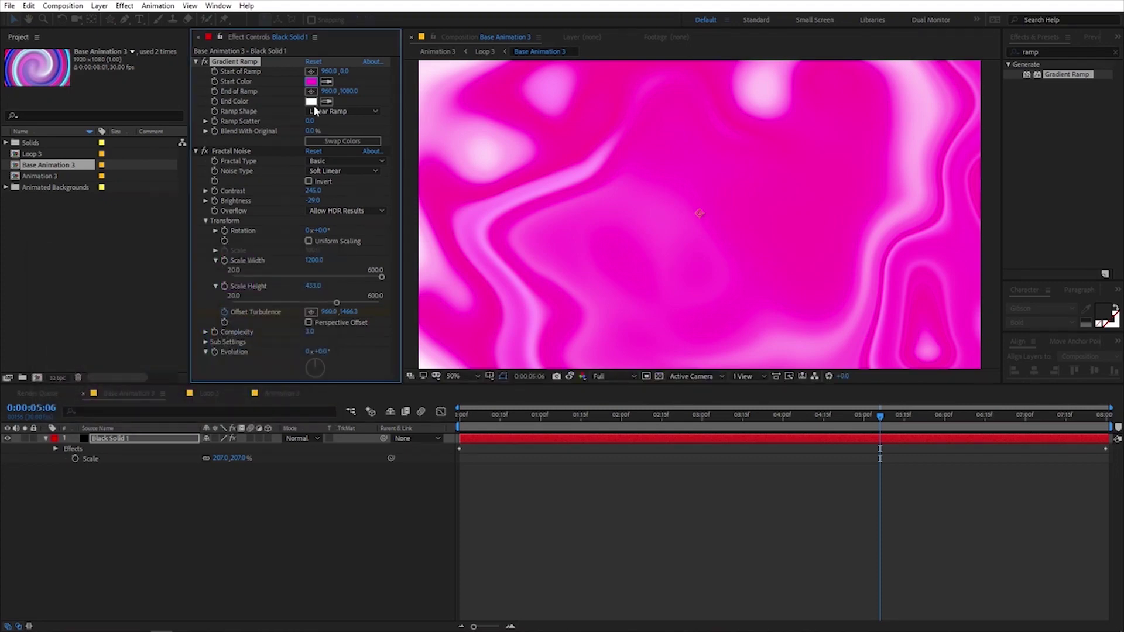
# - Set the Gradient Ramp's End Color to a saturated purple and return to the start of the composition
pyautogui.click(311, 102)
pyautogui.moveTo(206, 287); pyautogui.dragTo(206, 309)
pyautogui.click(185, 272)
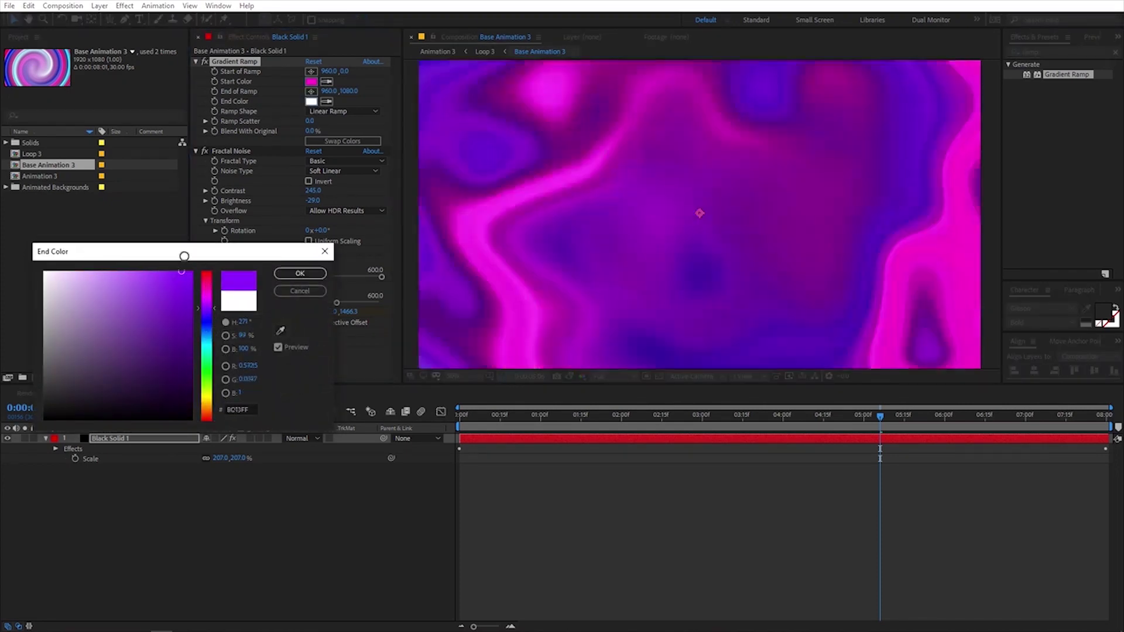
pyautogui.click(300, 273)
pyautogui.click(460, 416)
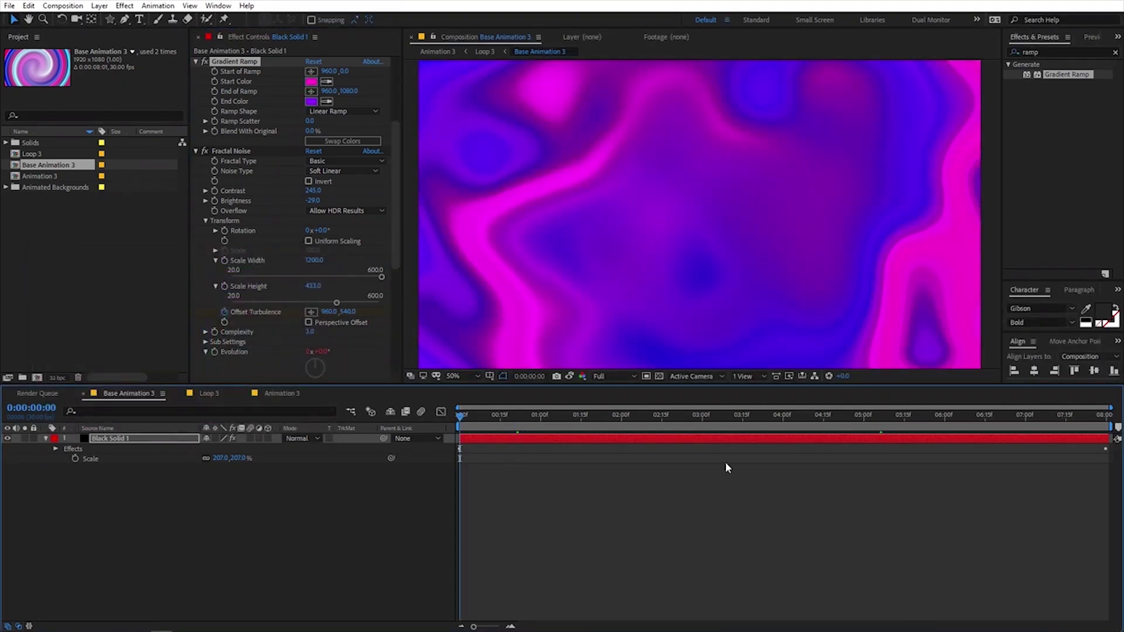
# - Preview the recolored Base Animation 3 from the start and scrub through its timeline
pyautogui.scroll(-2, 709, 256)
pyautogui.scroll(2, 710, 256)
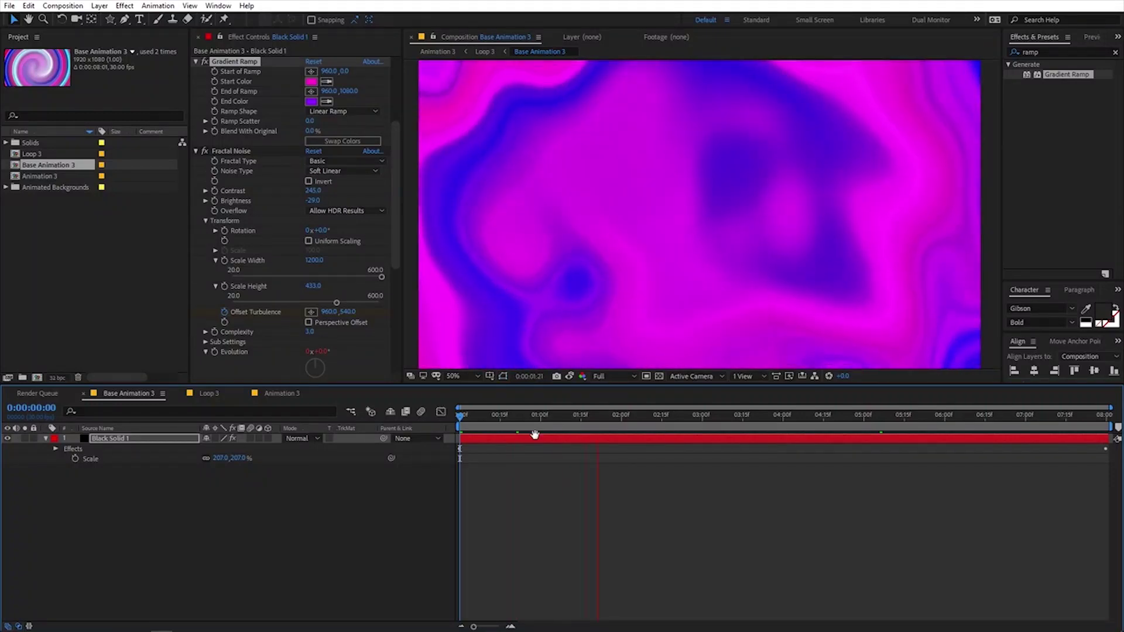
pyautogui.press('space')
pyautogui.moveTo(602, 416); pyautogui.dragTo(853, 430)
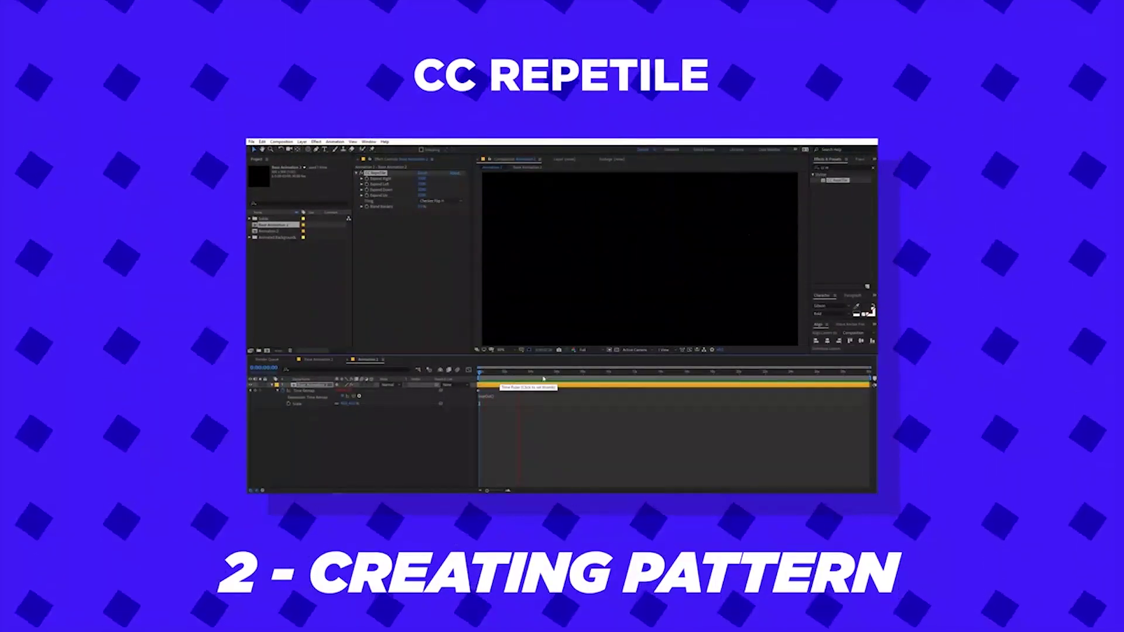
# - Set the CC RepeTile effect's Tiling on the base animation layer to Checker Flip V
pyautogui.click(439, 200)
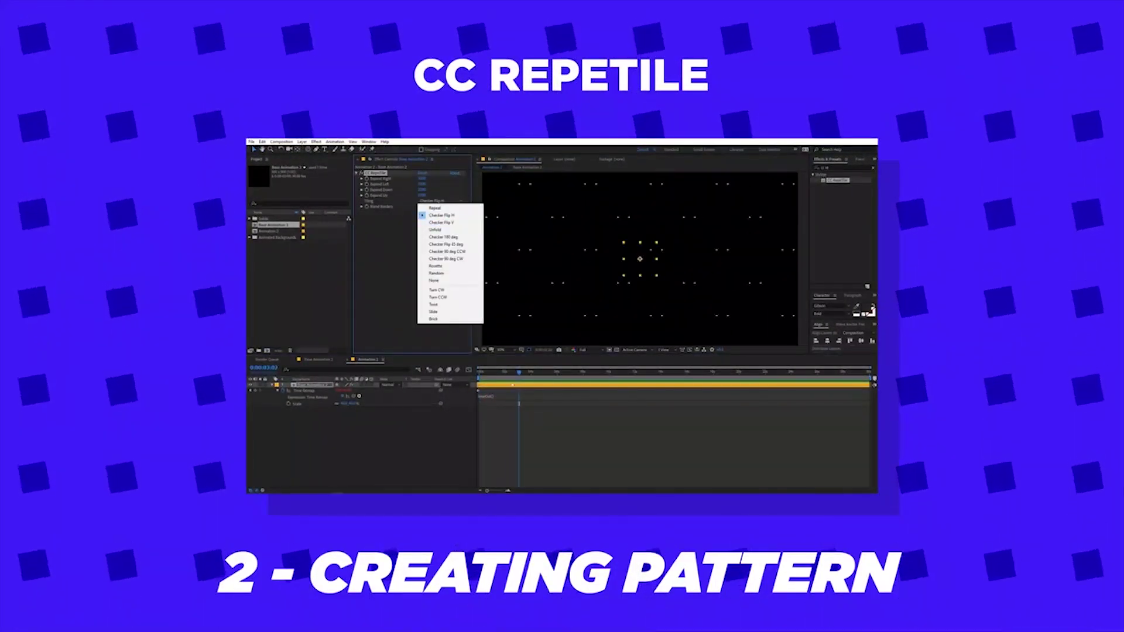
pyautogui.click(440, 222)
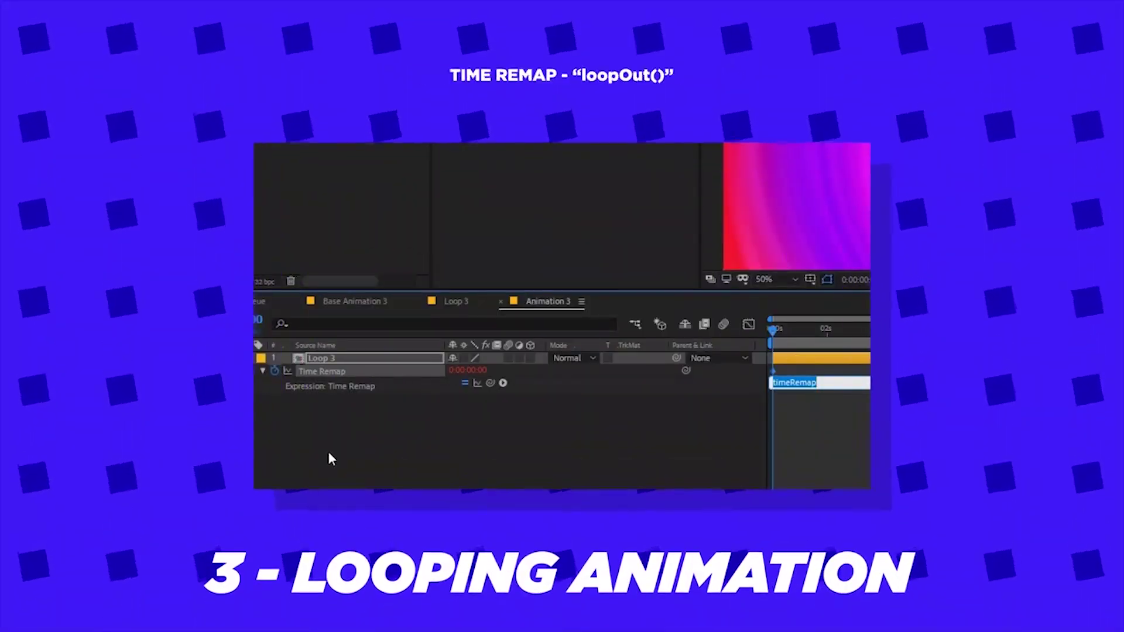
# - Enter and apply the expression loopOut() on the Loop 3 layer's Time Remap in Animation 3
pyautogui.write('loo')
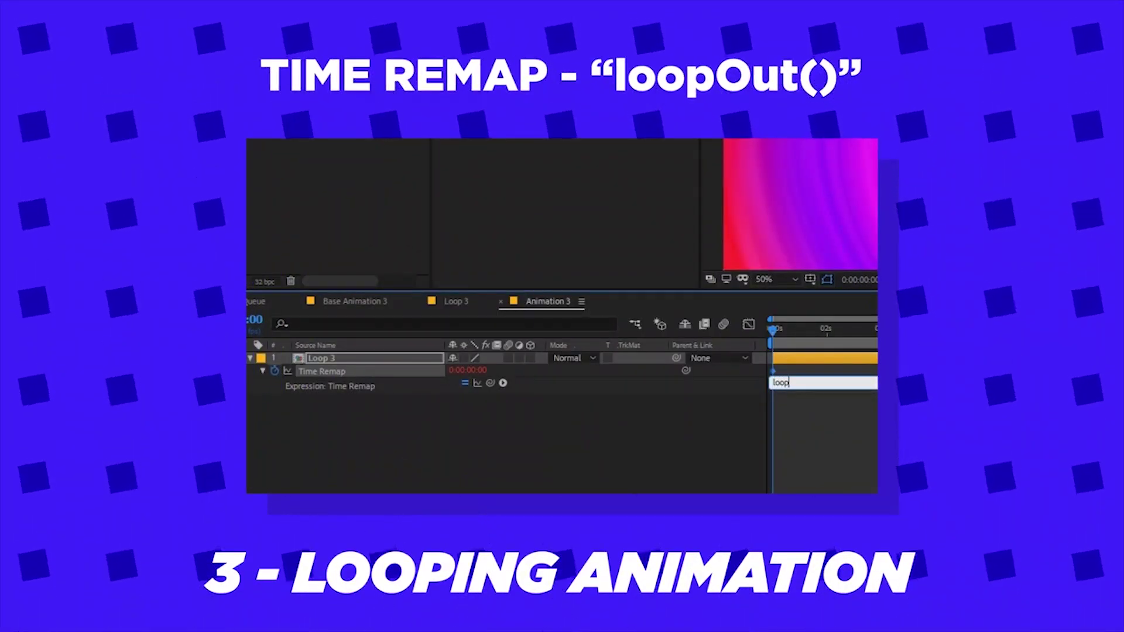
pyautogui.write('pOut()')
pyautogui.click(395, 488)
pyautogui.click(872, 357)
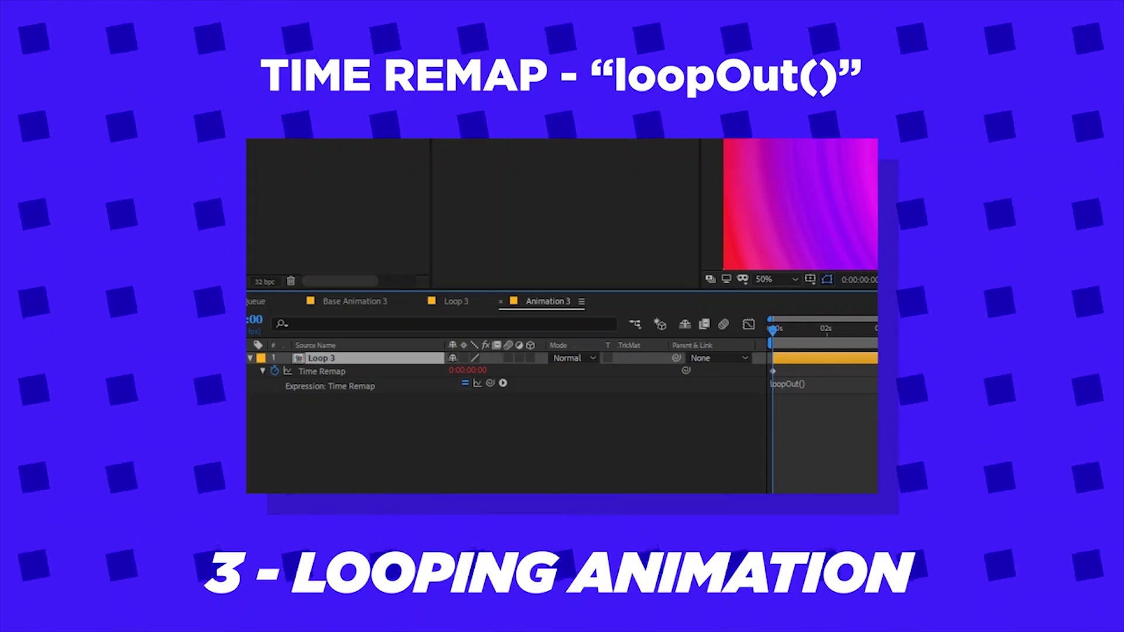